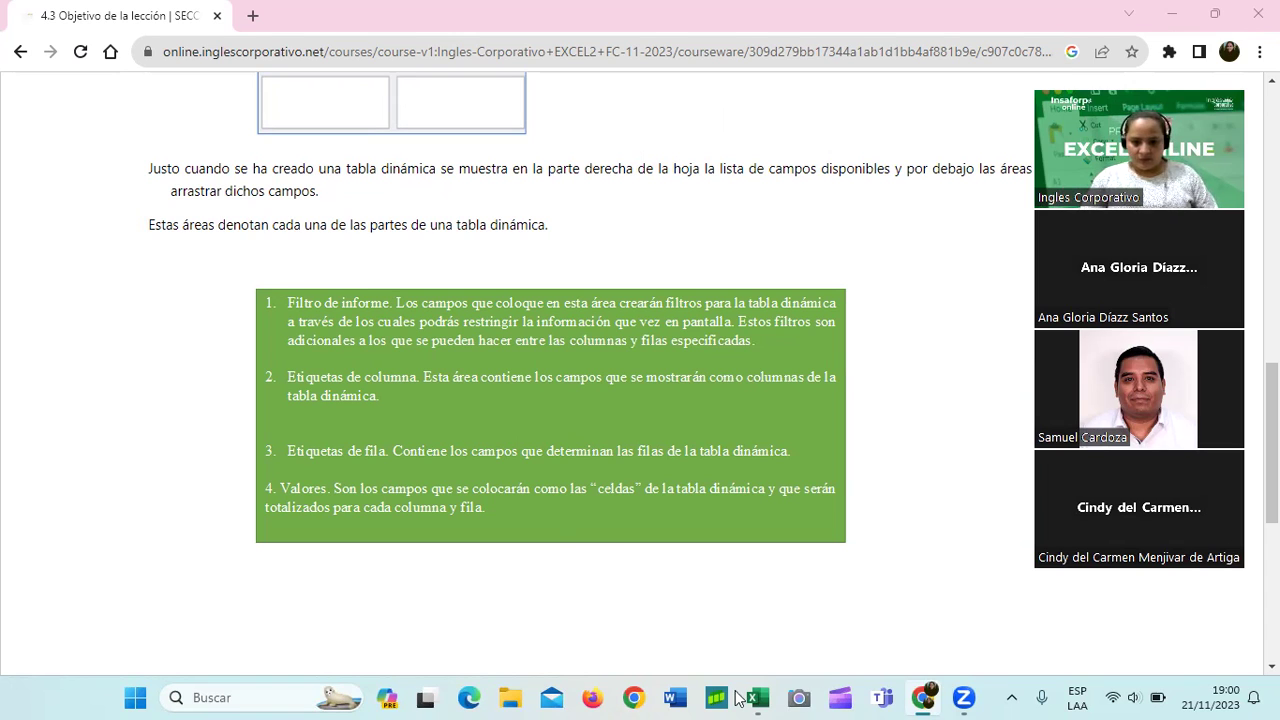
Switch to the Tabla Dinamica (4) workbook in Excel and review the data and pivot-table instructions on the Actividad 1 sheet
{"action": "mouse_move", "coordinate": [758, 697]}
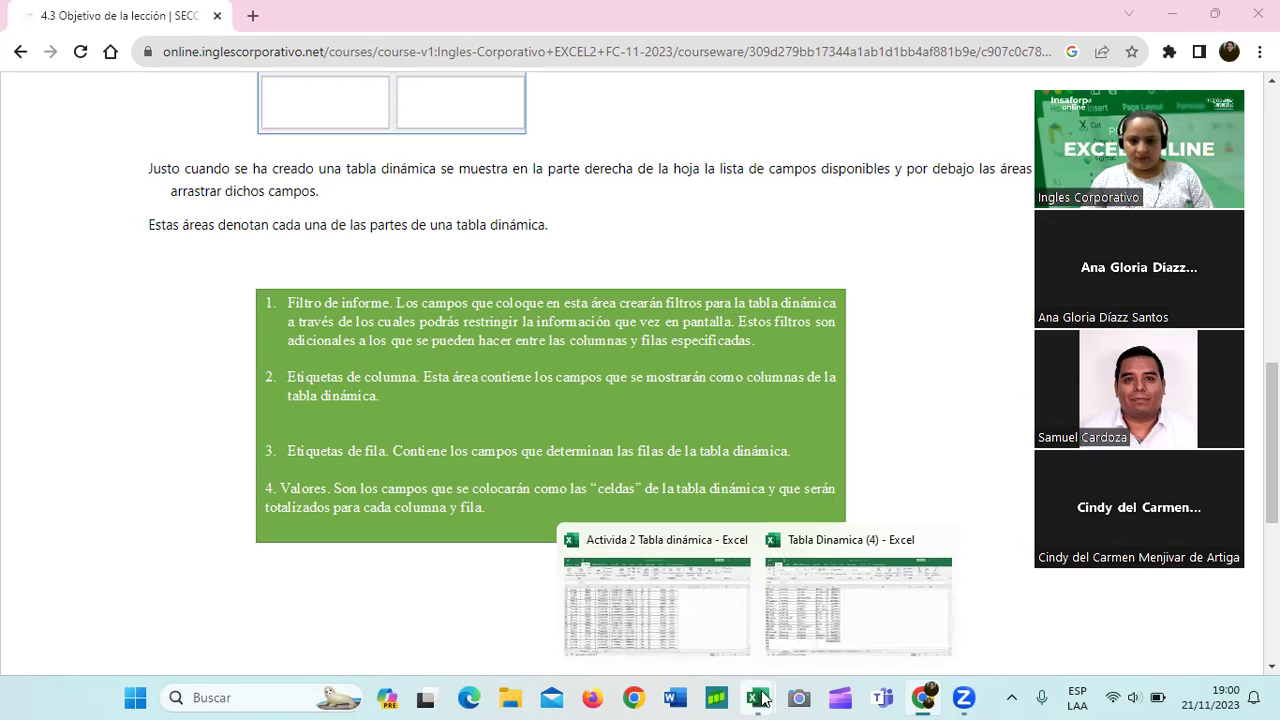
{"action": "left_click", "coordinate": [765, 697]}
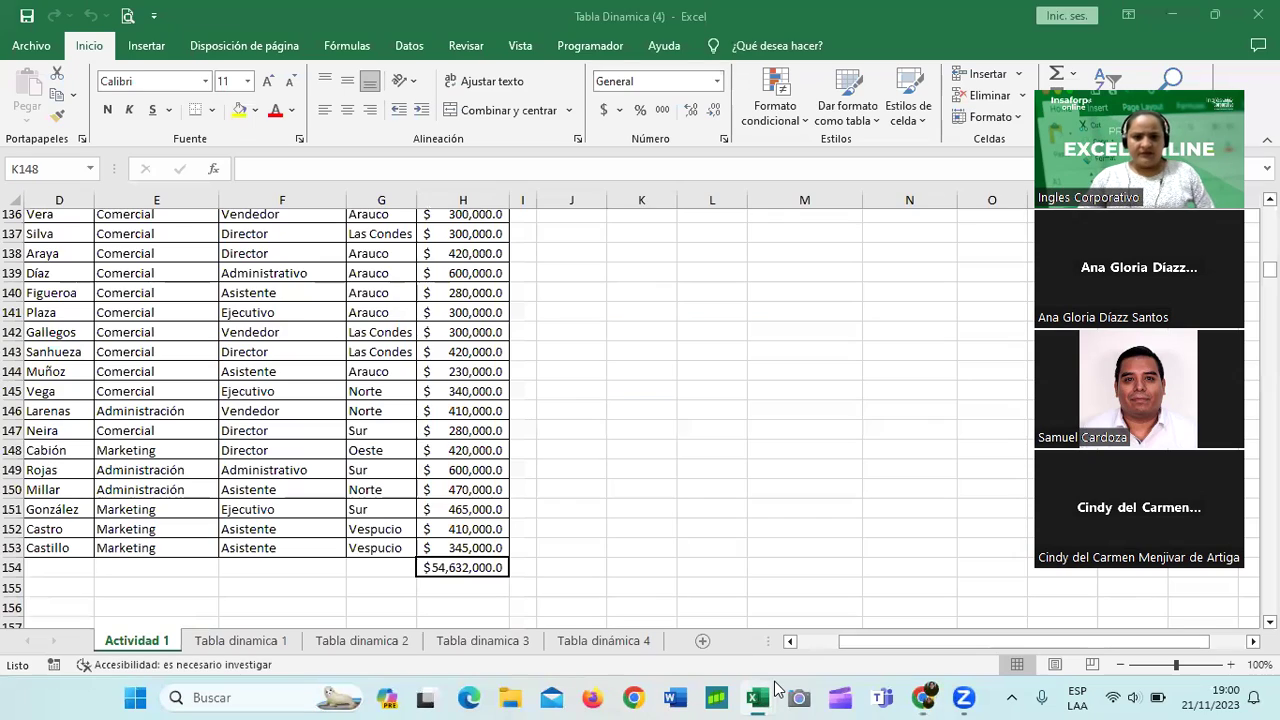
{"action": "scroll", "coordinate": [584, 440], "scroll_direction": "up", "scroll_amount": 20}
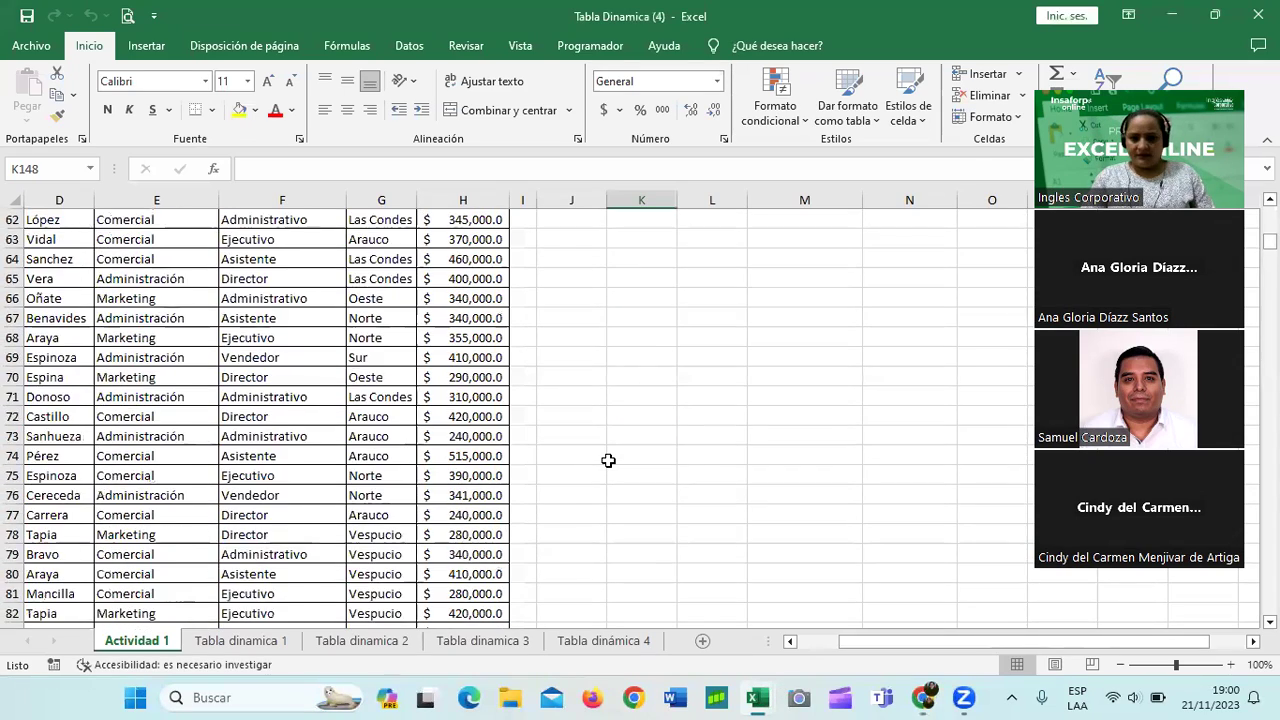
{"action": "scroll", "coordinate": [608, 460], "scroll_direction": "up", "scroll_amount": 15}
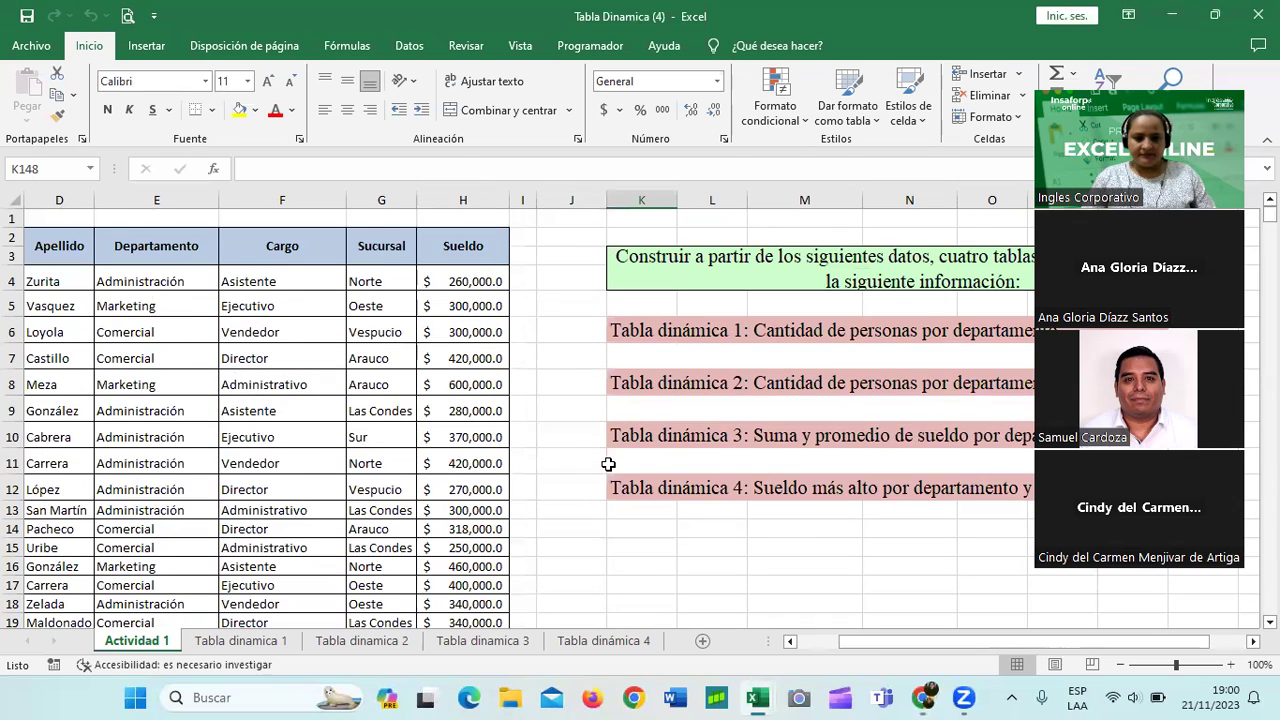
{"action": "scroll", "coordinate": [463, 578], "scroll_direction": "down", "scroll_amount": 2}
{"action": "left_click", "coordinate": [649, 443]}
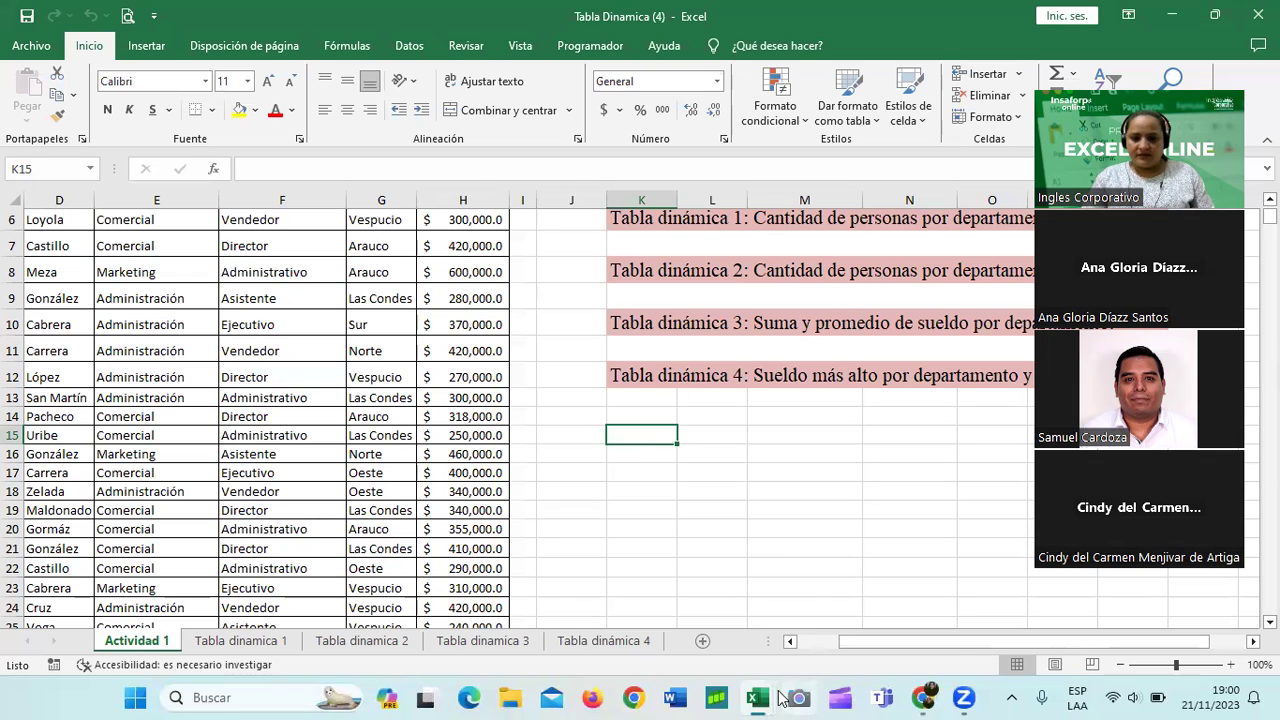
Switch to the Activida 2 Tabla dinámica workbook and review the data and four pivot-table instructions on the Actividad 2 sheet
{"action": "mouse_move", "coordinate": [758, 692]}
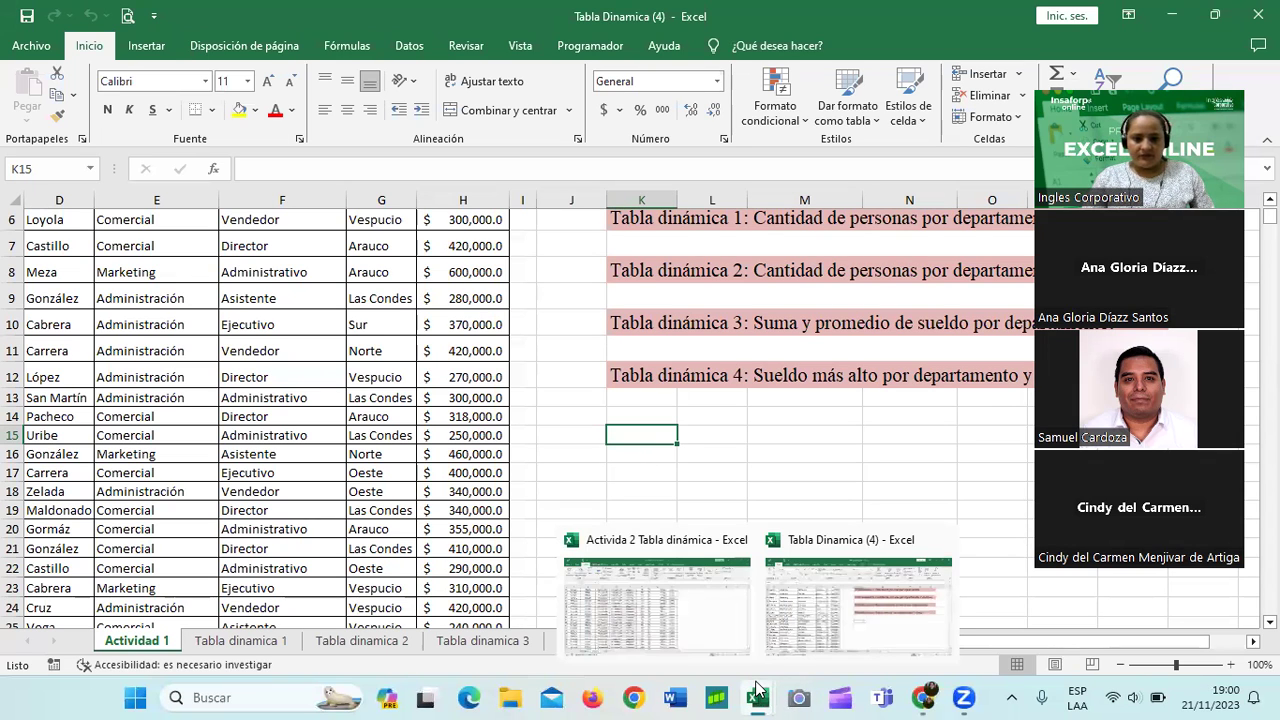
{"action": "left_click", "coordinate": [680, 610]}
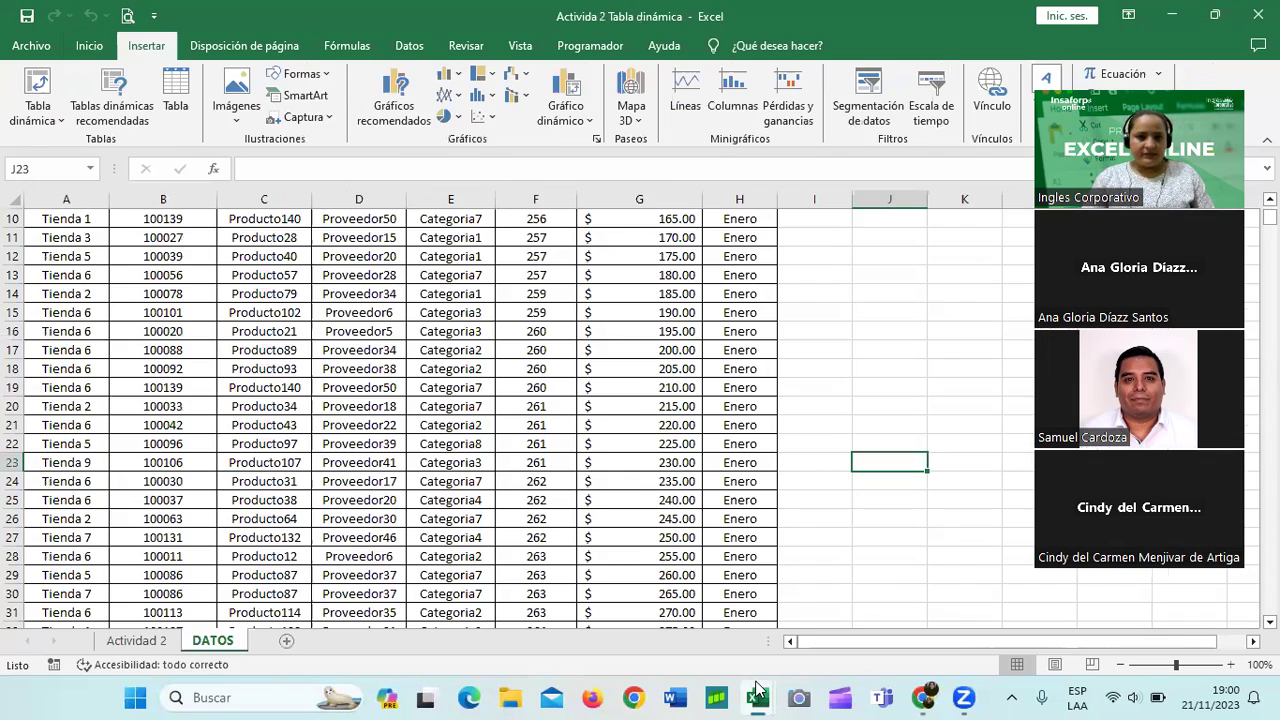
{"action": "left_click", "coordinate": [137, 640]}
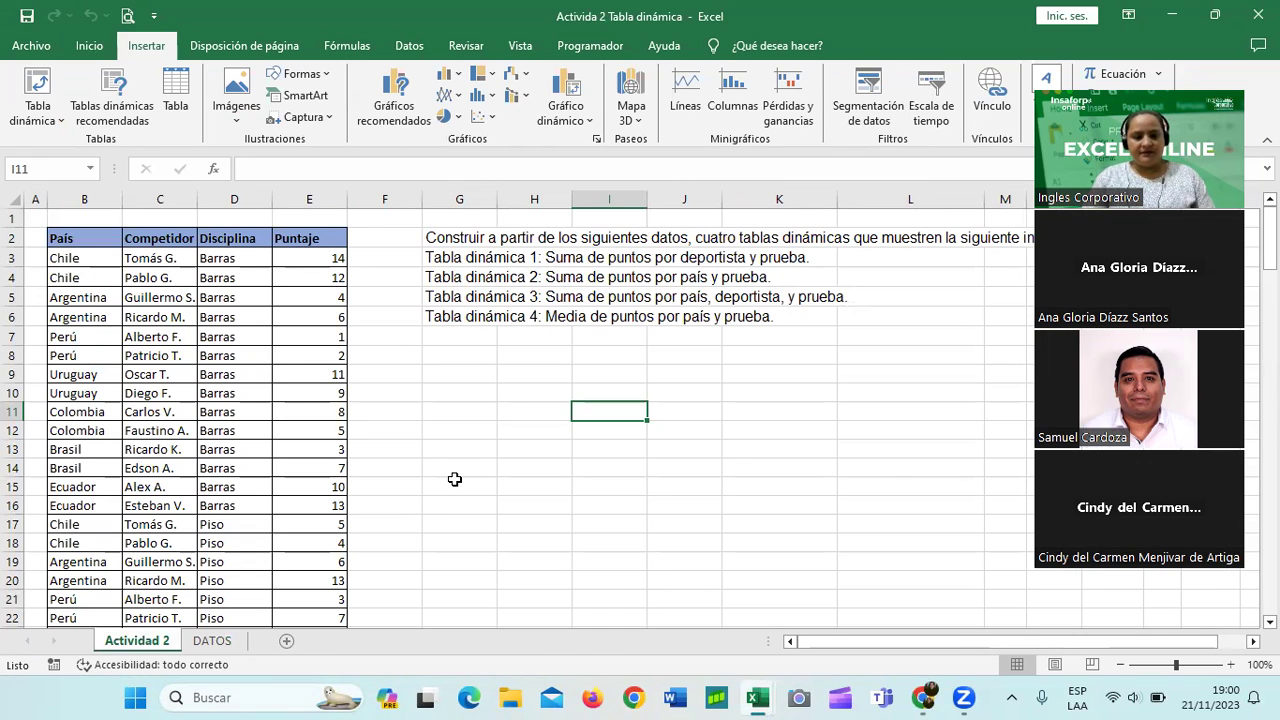
{"action": "scroll", "coordinate": [456, 486], "scroll_direction": "down", "scroll_amount": 3}
{"action": "scroll", "coordinate": [456, 487], "scroll_direction": "up", "scroll_amount": 3}
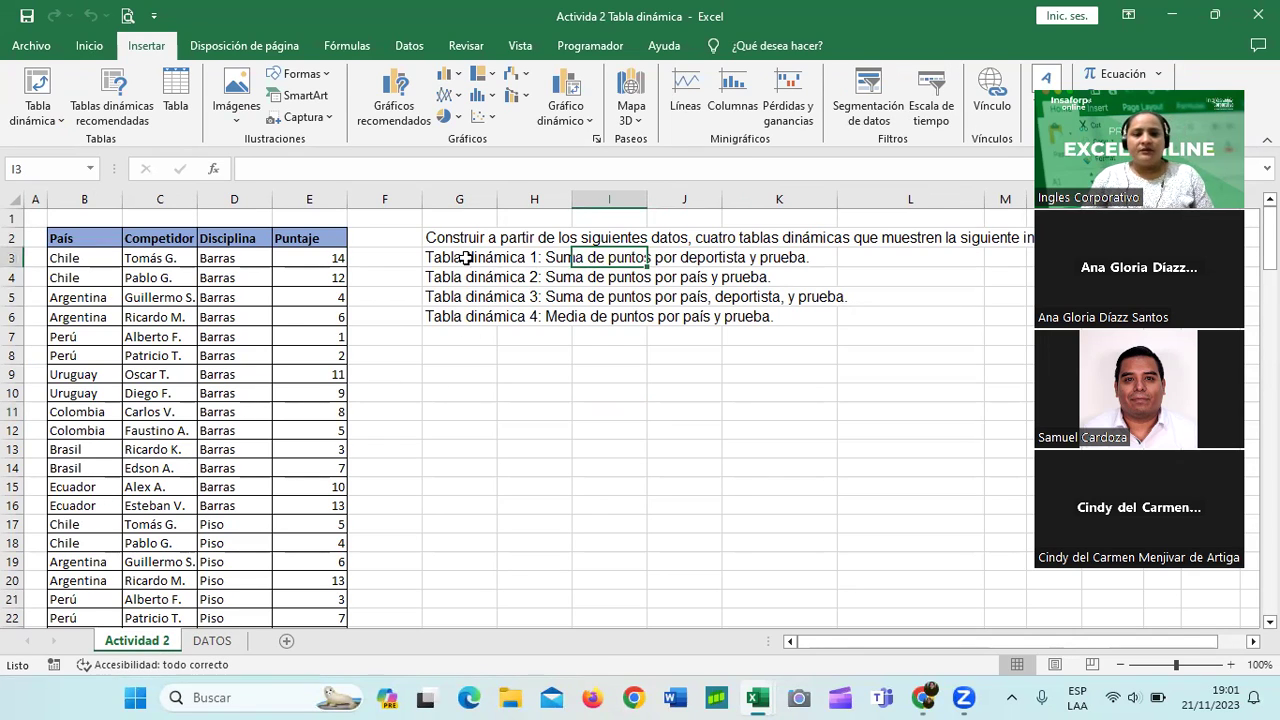
{"action": "left_click", "coordinate": [465, 257]}
{"action": "left_click", "coordinate": [739, 320]}
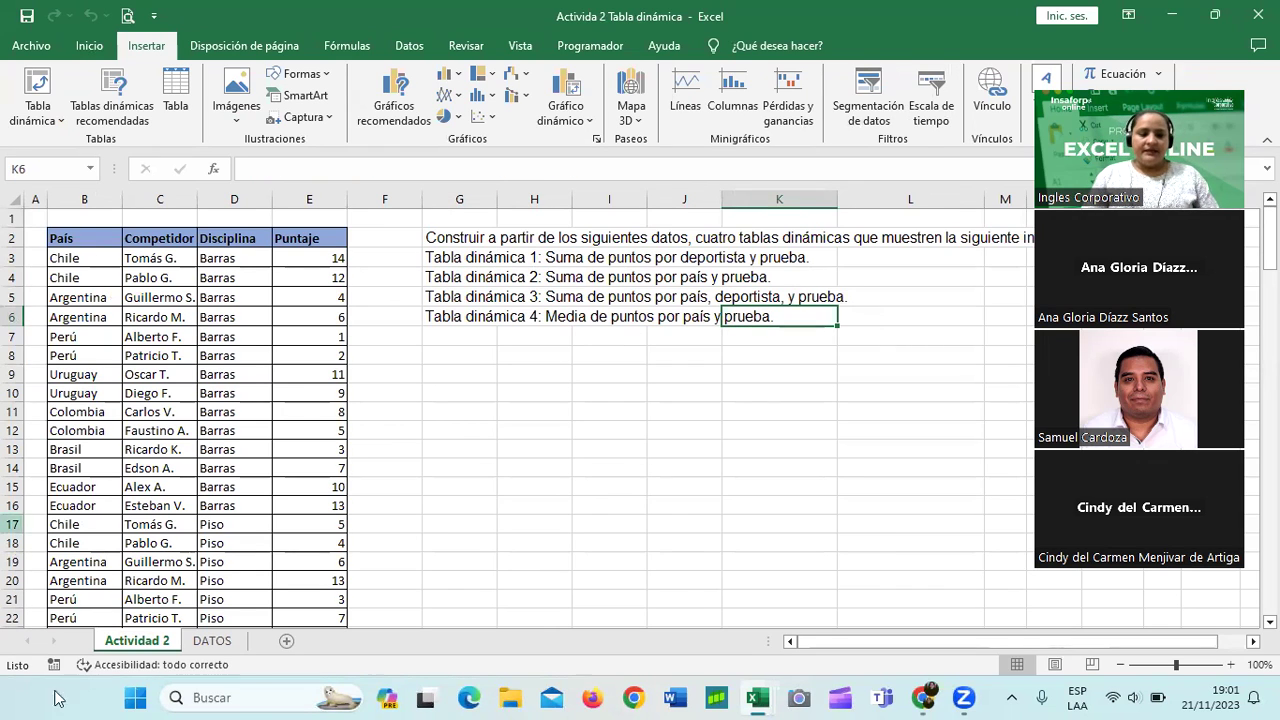
Examine the DATOS sheet's sales table from its header row to its last record, and return to cell A1
{"action": "left_click", "coordinate": [222, 645]}
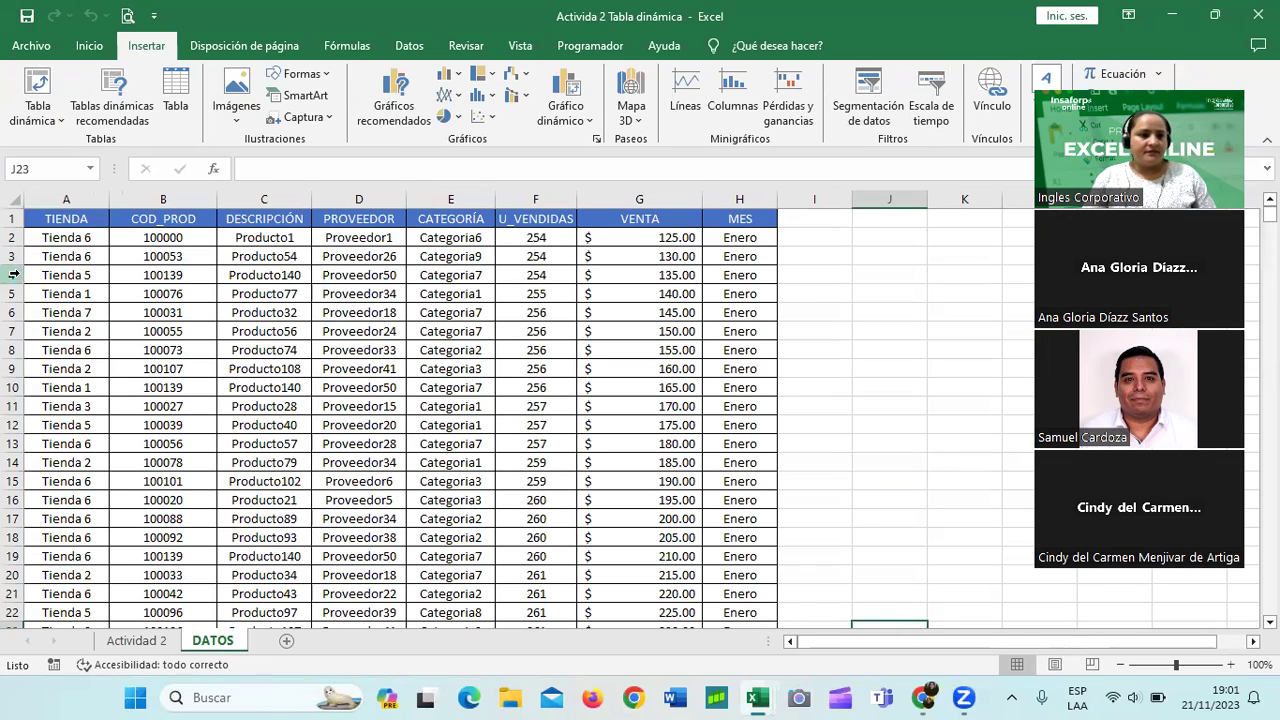
{"action": "left_click", "coordinate": [68, 217]}
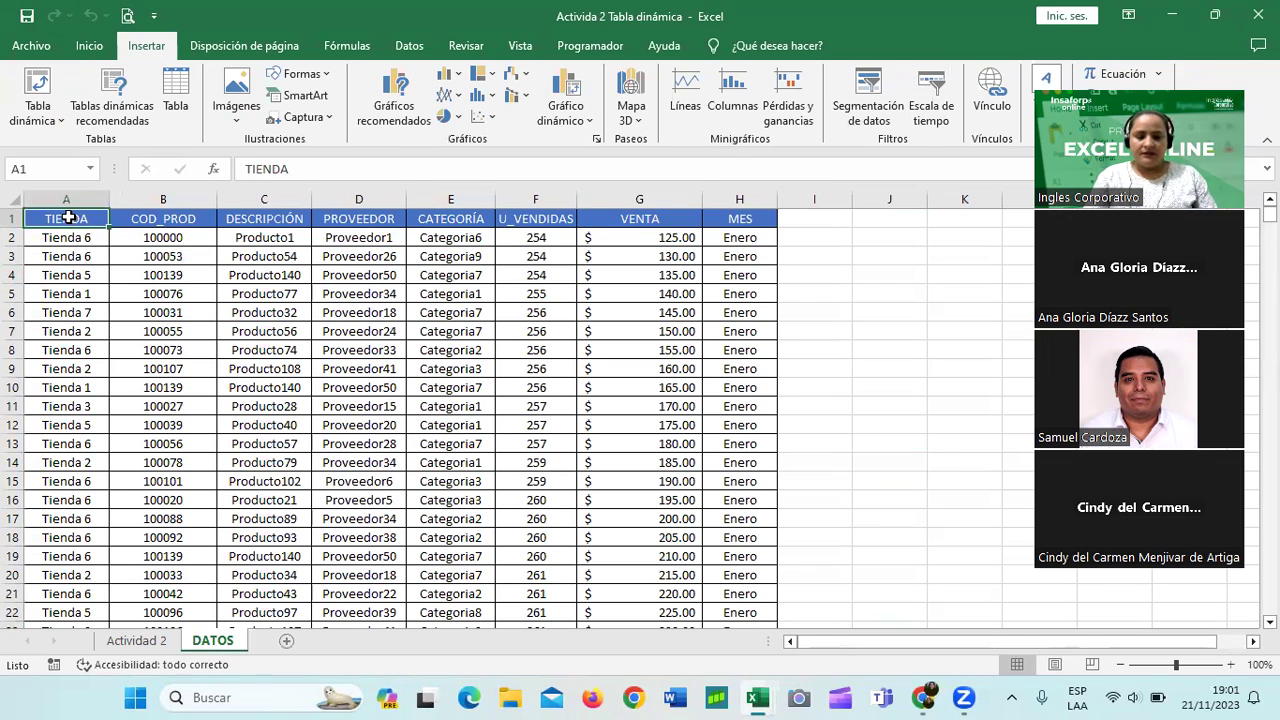
{"action": "key", "text": "ctrl+Down"}
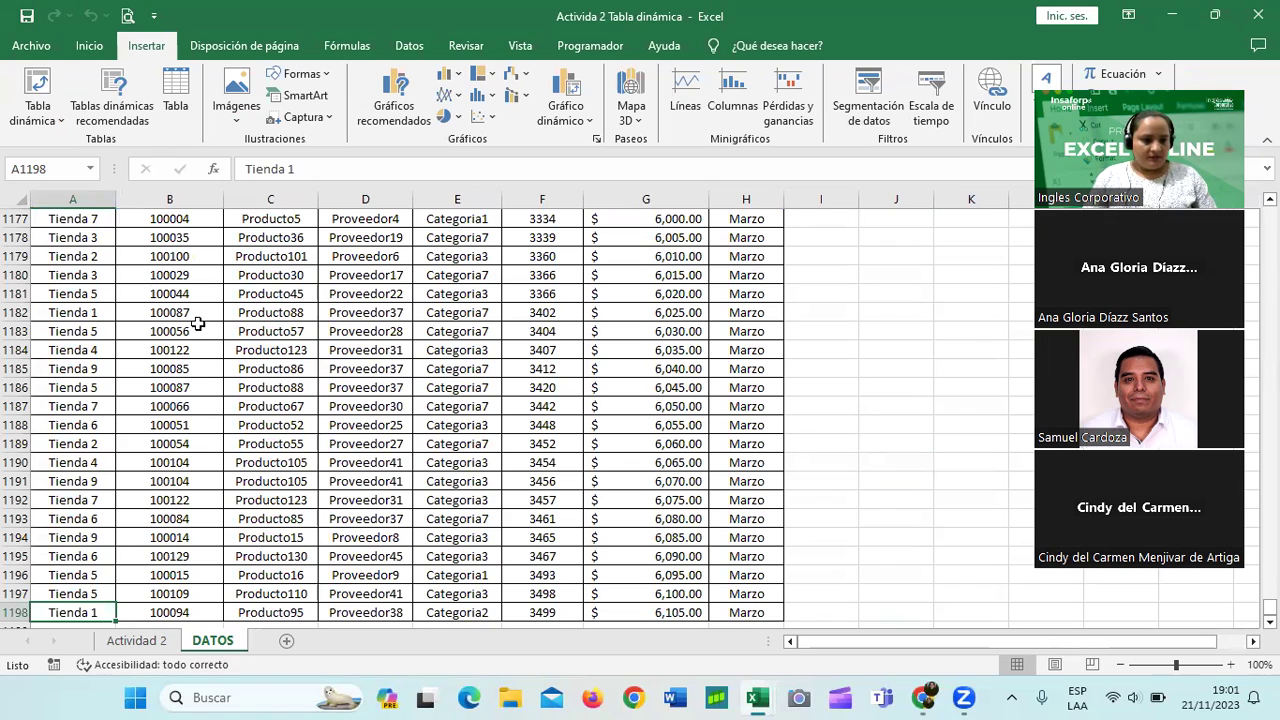
{"action": "scroll", "coordinate": [228, 340], "scroll_direction": "down", "scroll_amount": 4}
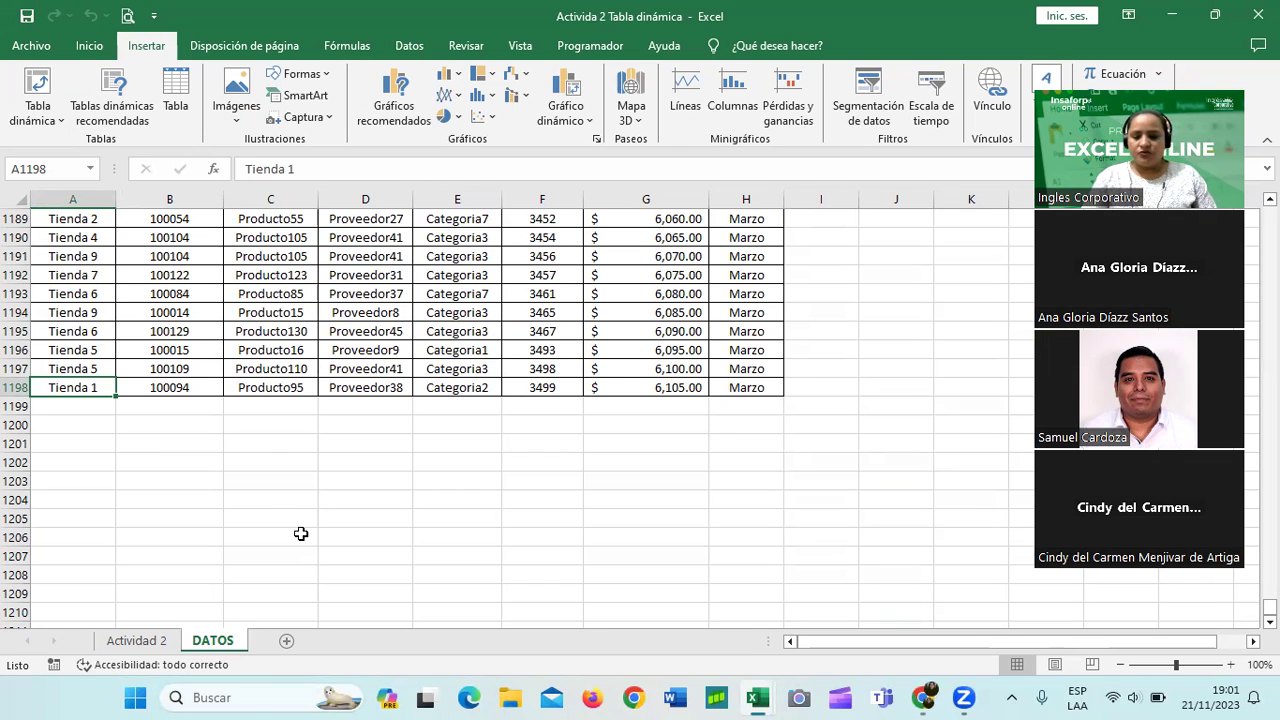
{"action": "key", "text": "ctrl+Up"}
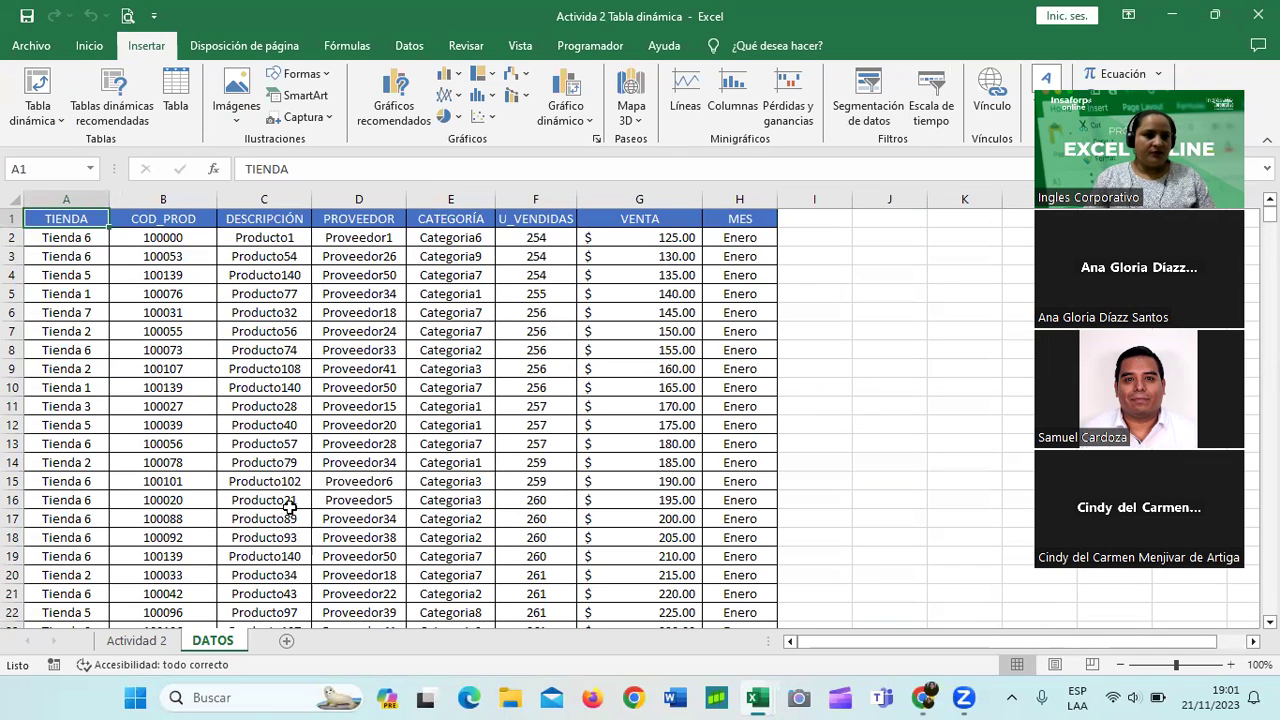
{"action": "left_click", "coordinate": [86, 237]}
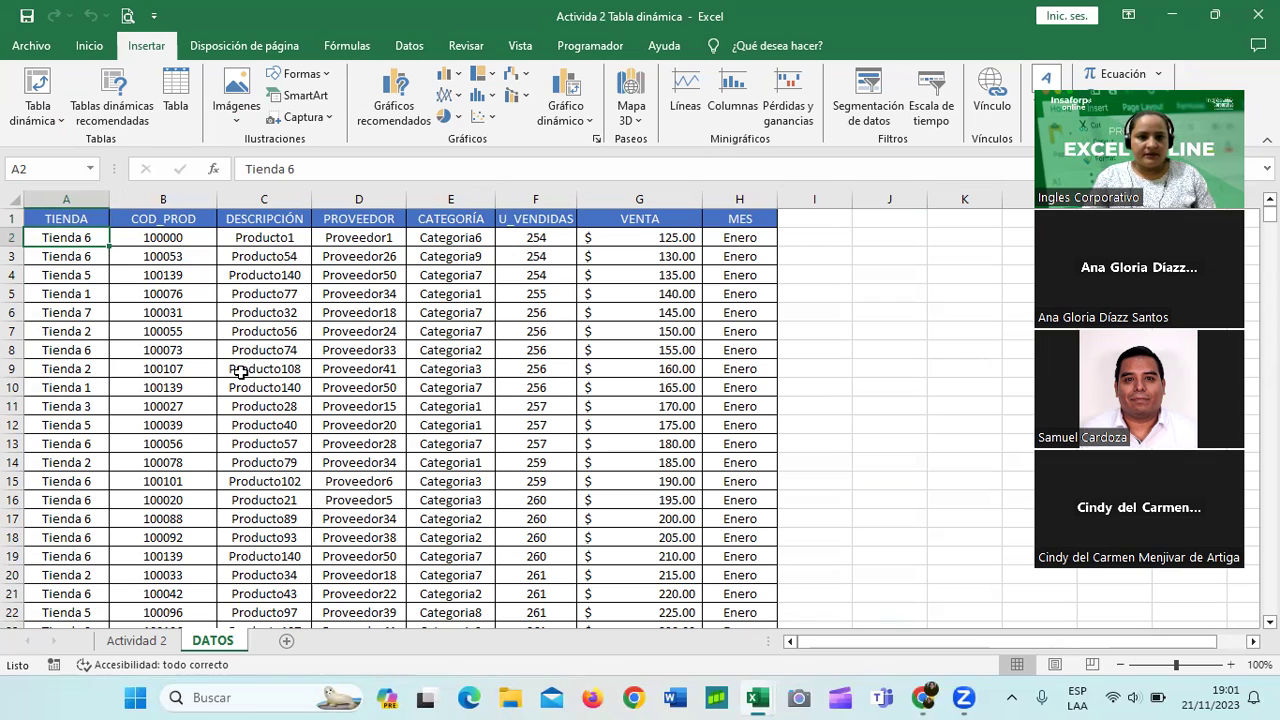
{"action": "left_click", "coordinate": [80, 216]}
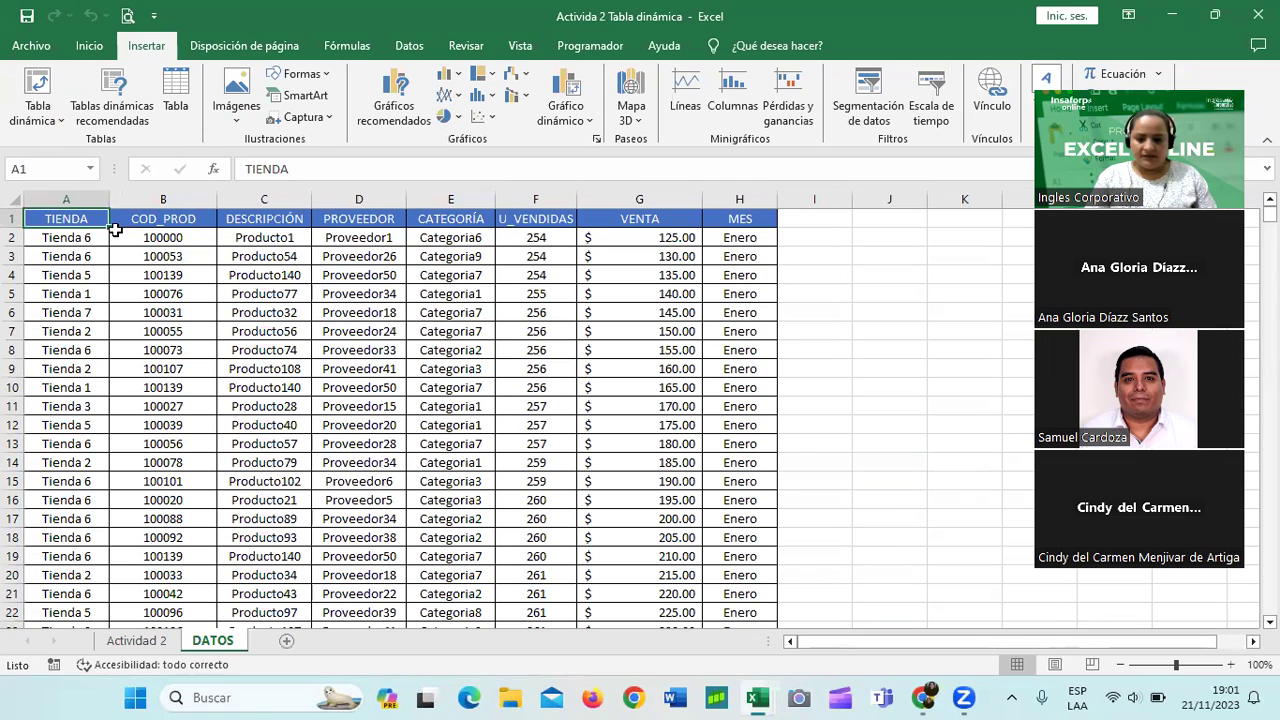
{"action": "key", "text": "ctrl+Down"}
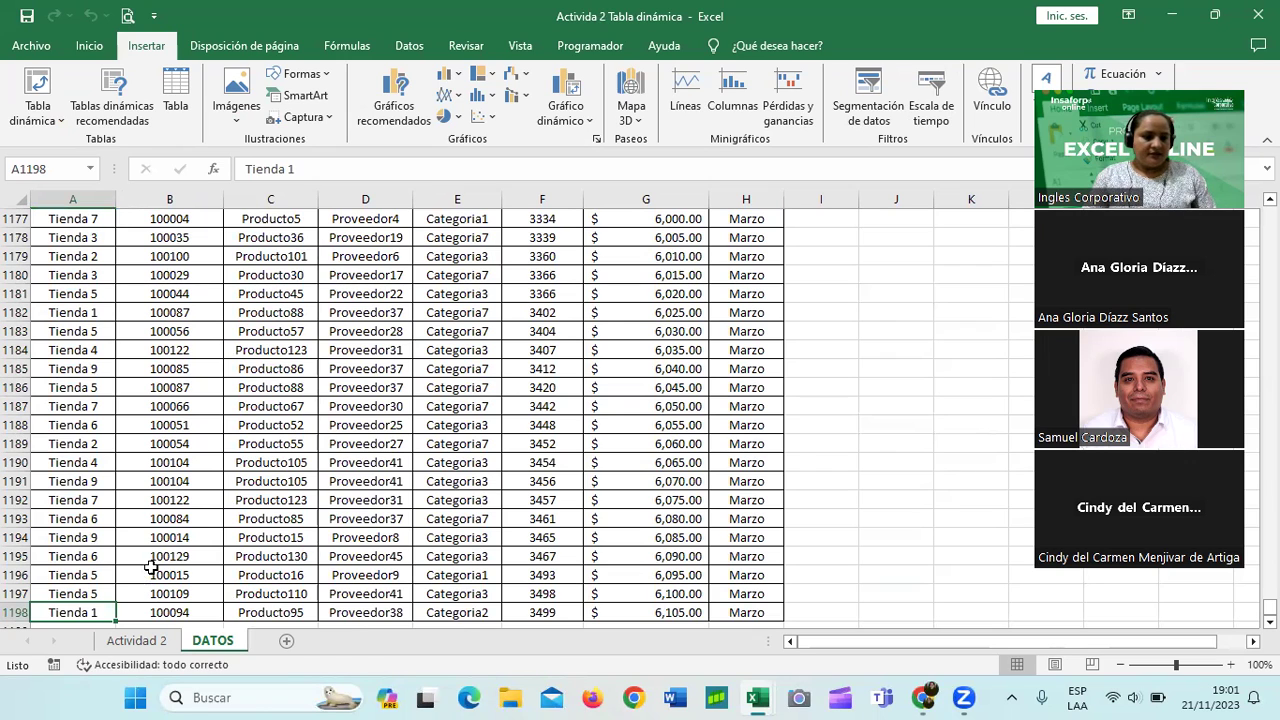
{"action": "scroll", "coordinate": [149, 565], "scroll_direction": "down", "scroll_amount": 3}
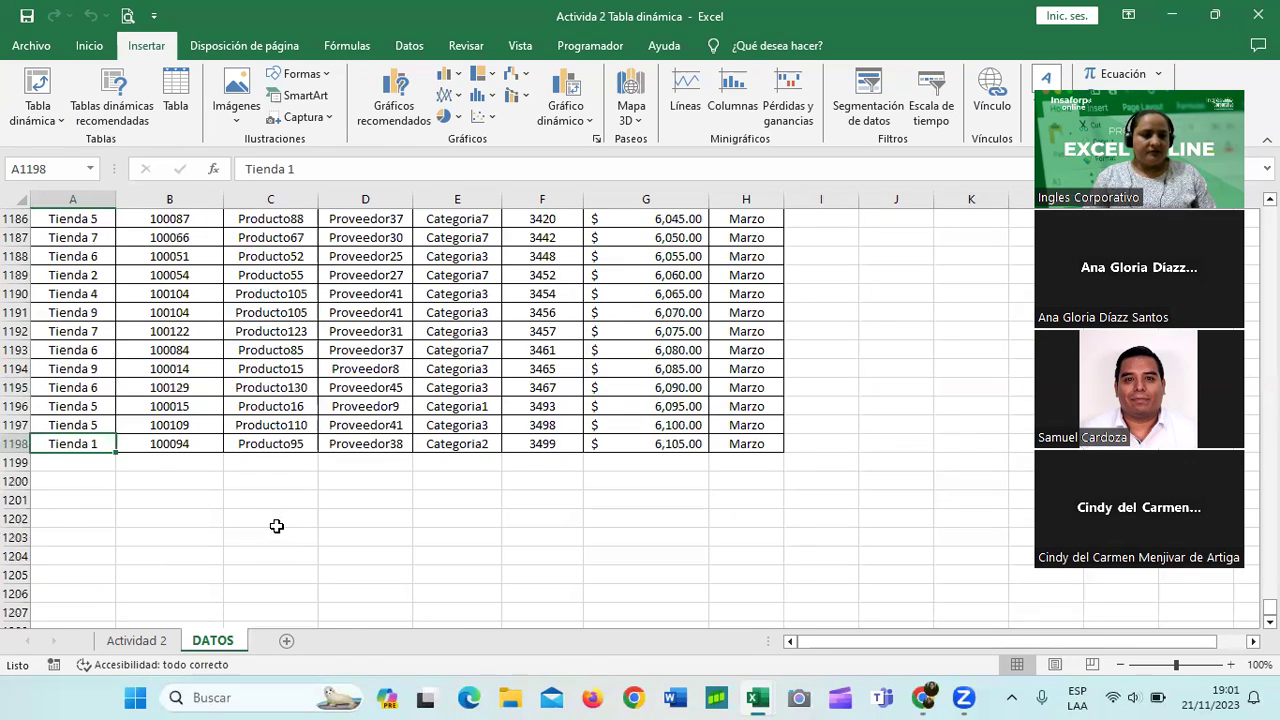
{"action": "scroll", "coordinate": [413, 500], "scroll_direction": "up", "scroll_amount": 4}
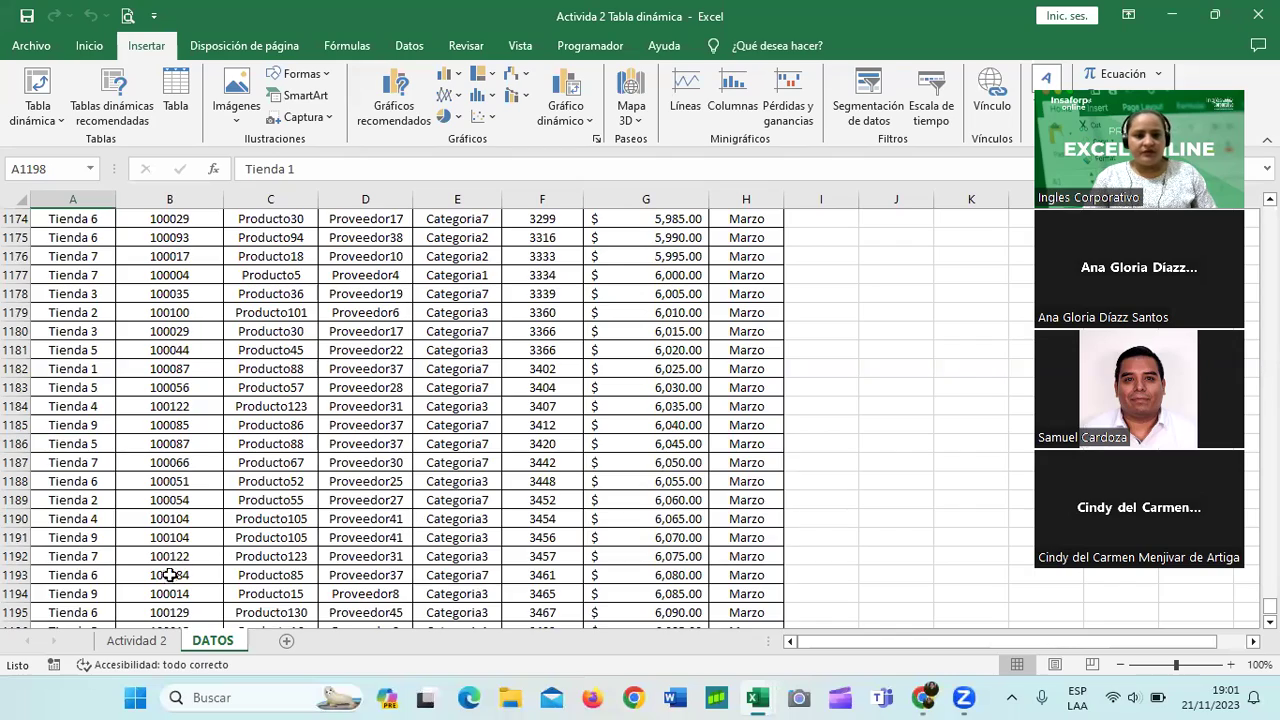
{"action": "scroll", "coordinate": [200, 560], "scroll_direction": "down", "scroll_amount": 1}
{"action": "scroll", "coordinate": [95, 585], "scroll_direction": "down", "scroll_amount": 1}
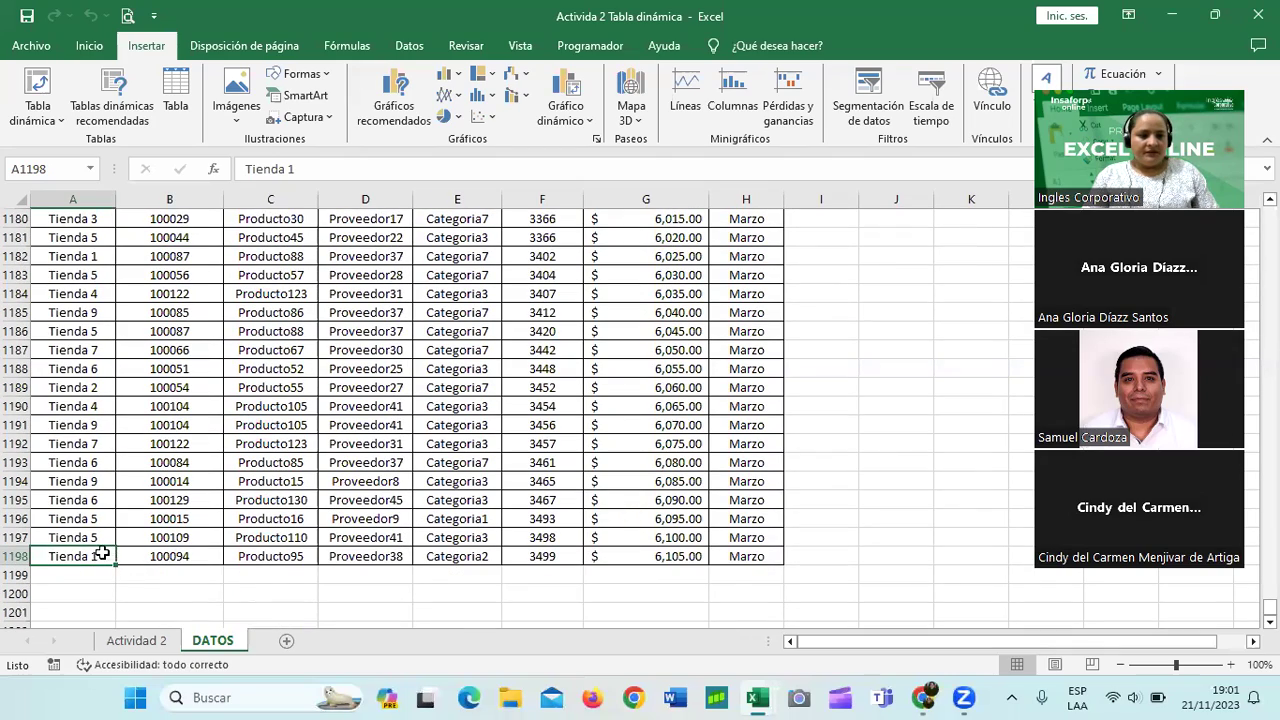
{"action": "key", "text": "ctrl+Home"}
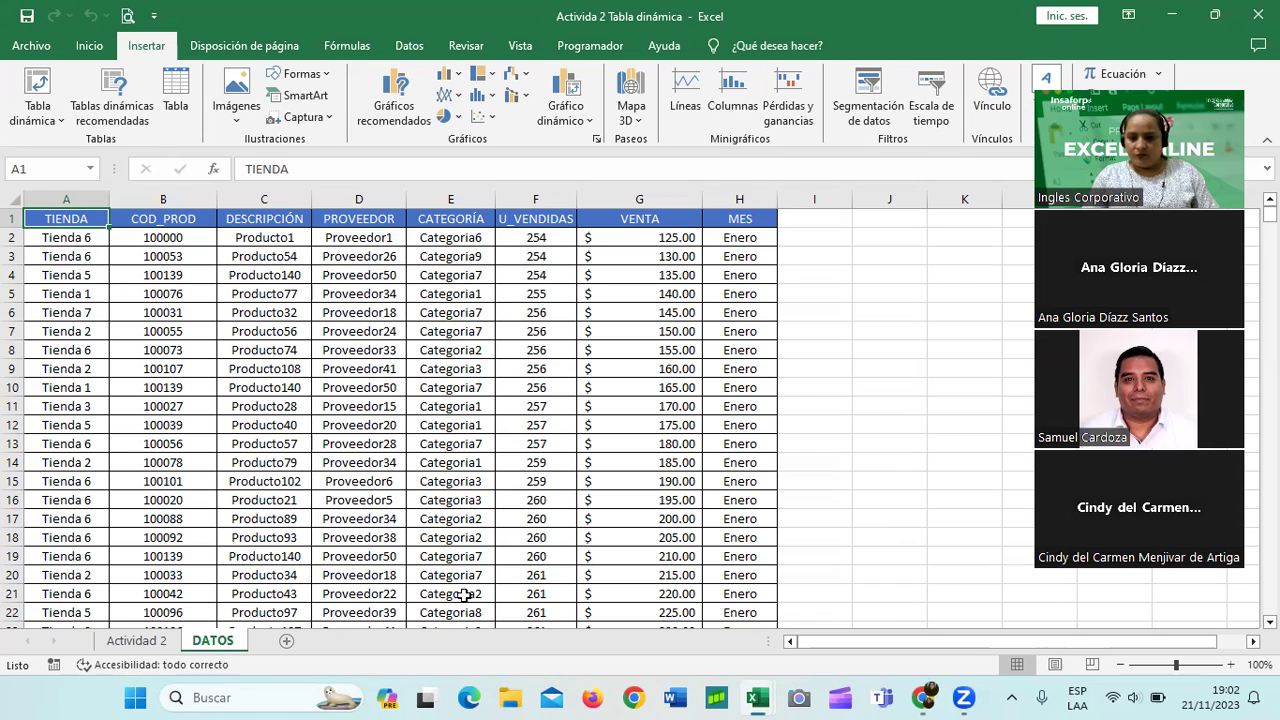
Switch to Chrome and read lesson 4.3 on the uses of a pivot table report and its four field areas
{"action": "left_click", "coordinate": [924, 698]}
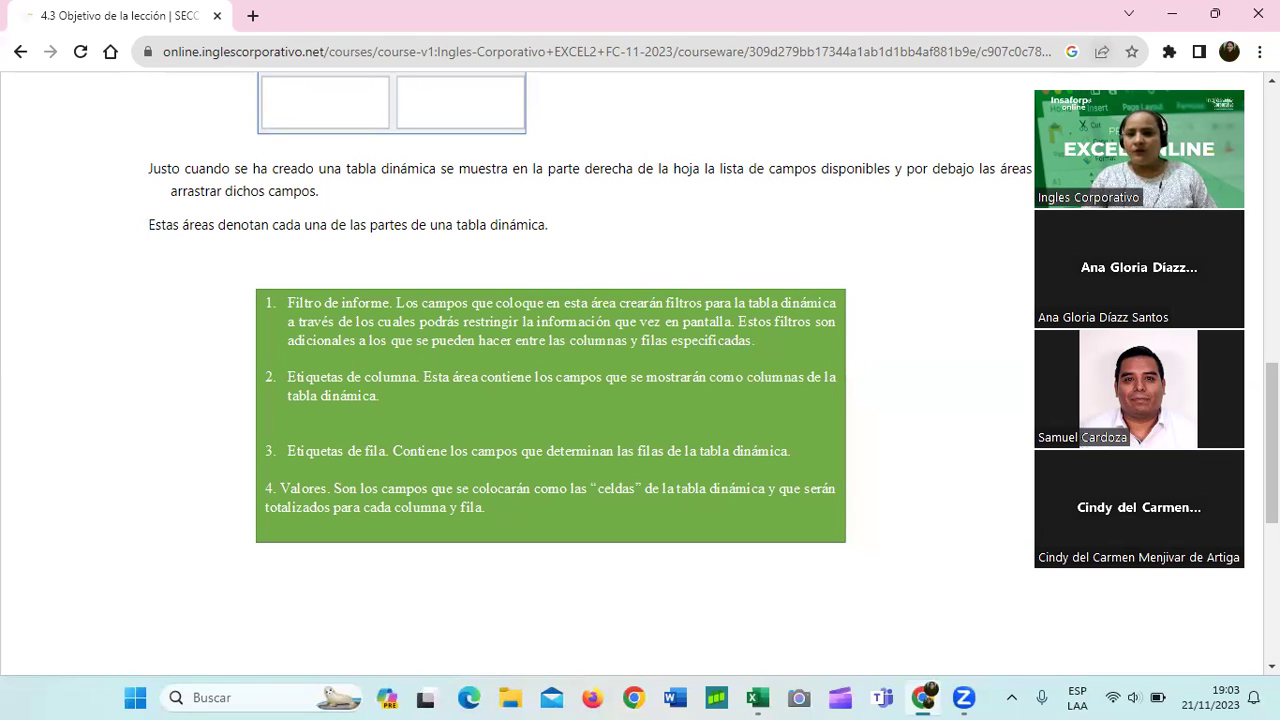
{"action": "scroll", "coordinate": [991, 346], "scroll_direction": "up", "scroll_amount": 3}
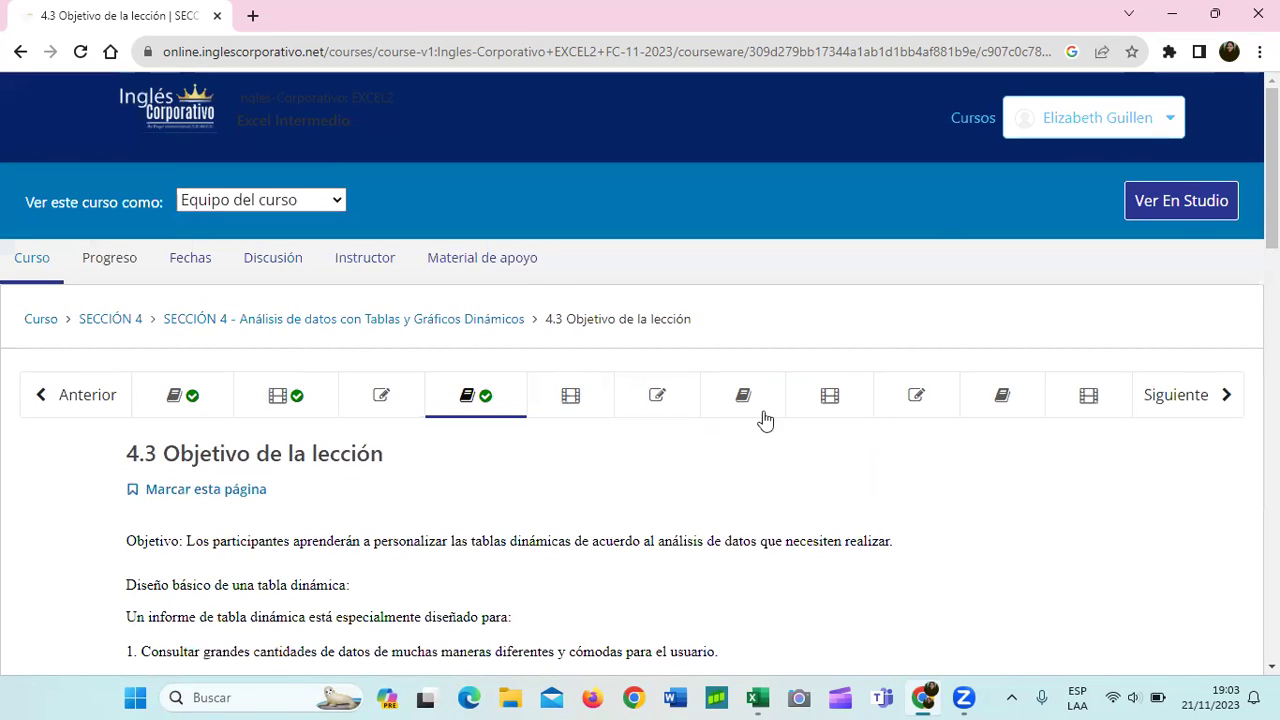
{"action": "scroll", "coordinate": [760, 420], "scroll_direction": "down", "scroll_amount": 3}
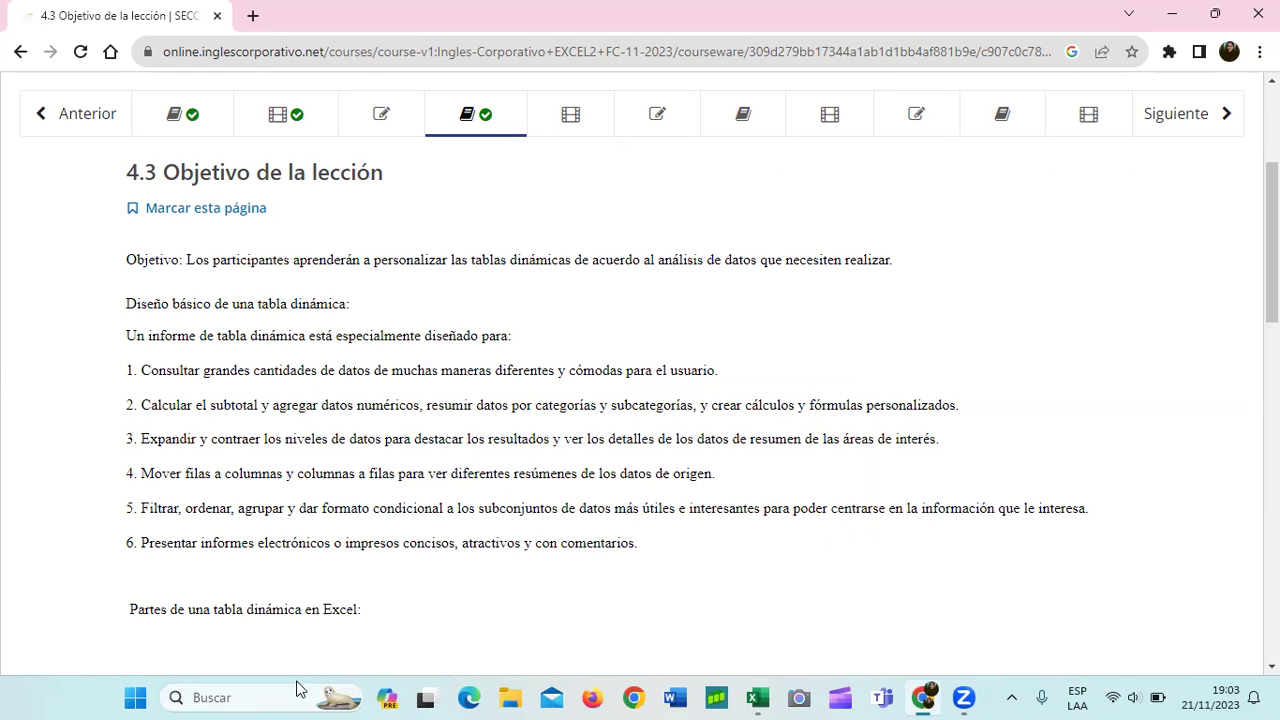
{"action": "scroll", "coordinate": [466, 413], "scroll_direction": "down", "scroll_amount": 1}
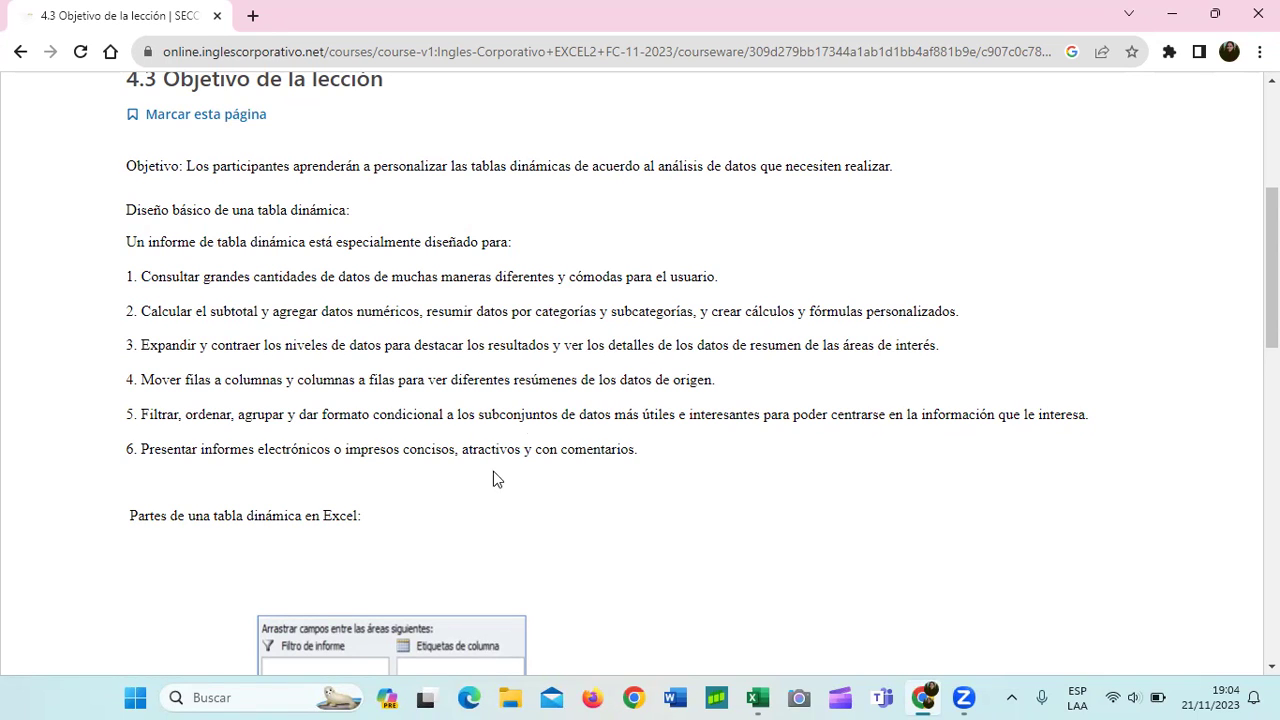
{"action": "scroll", "coordinate": [540, 473], "scroll_direction": "down", "scroll_amount": 2}
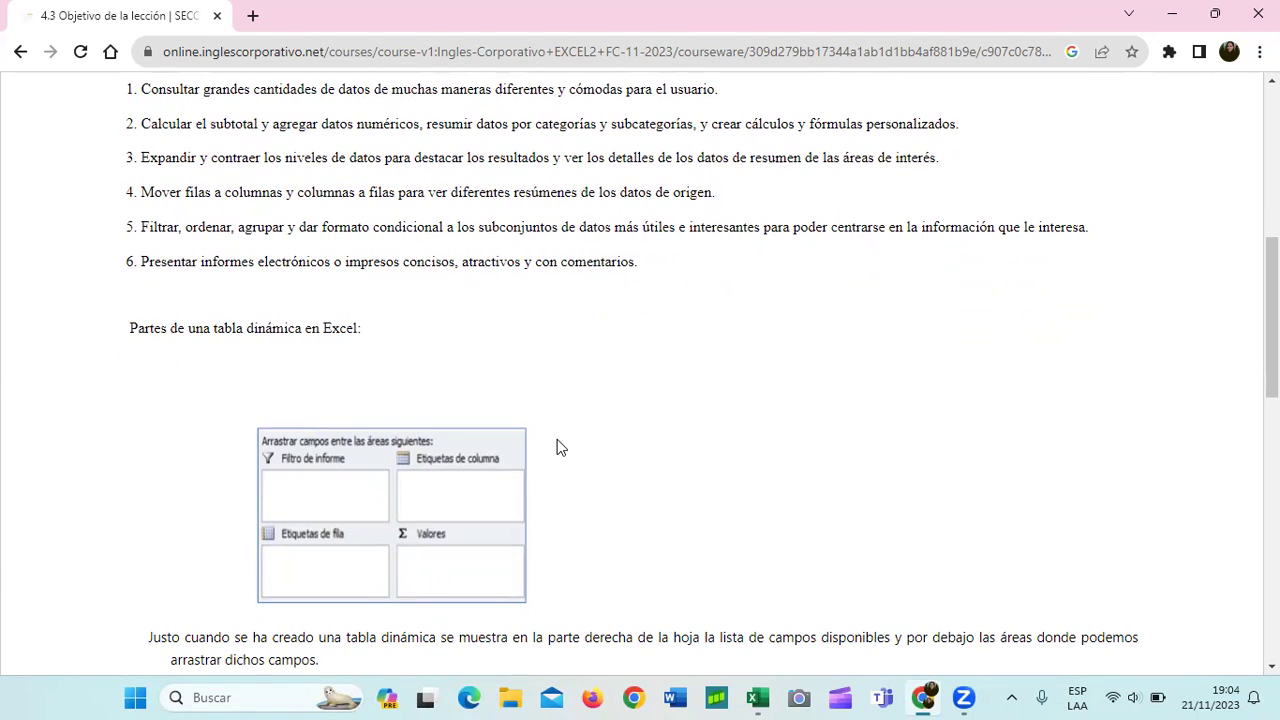
{"action": "scroll", "coordinate": [557, 447], "scroll_direction": "down", "scroll_amount": 4}
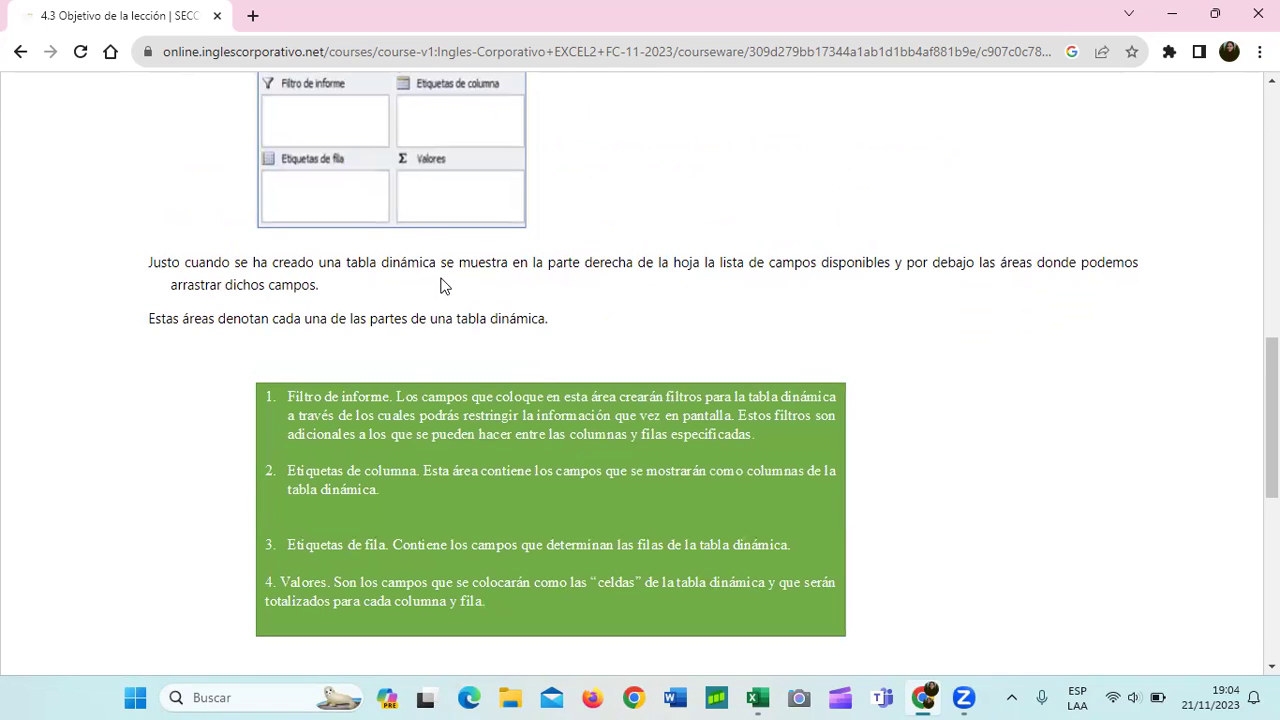
{"action": "scroll", "coordinate": [424, 335], "scroll_direction": "up", "scroll_amount": 1}
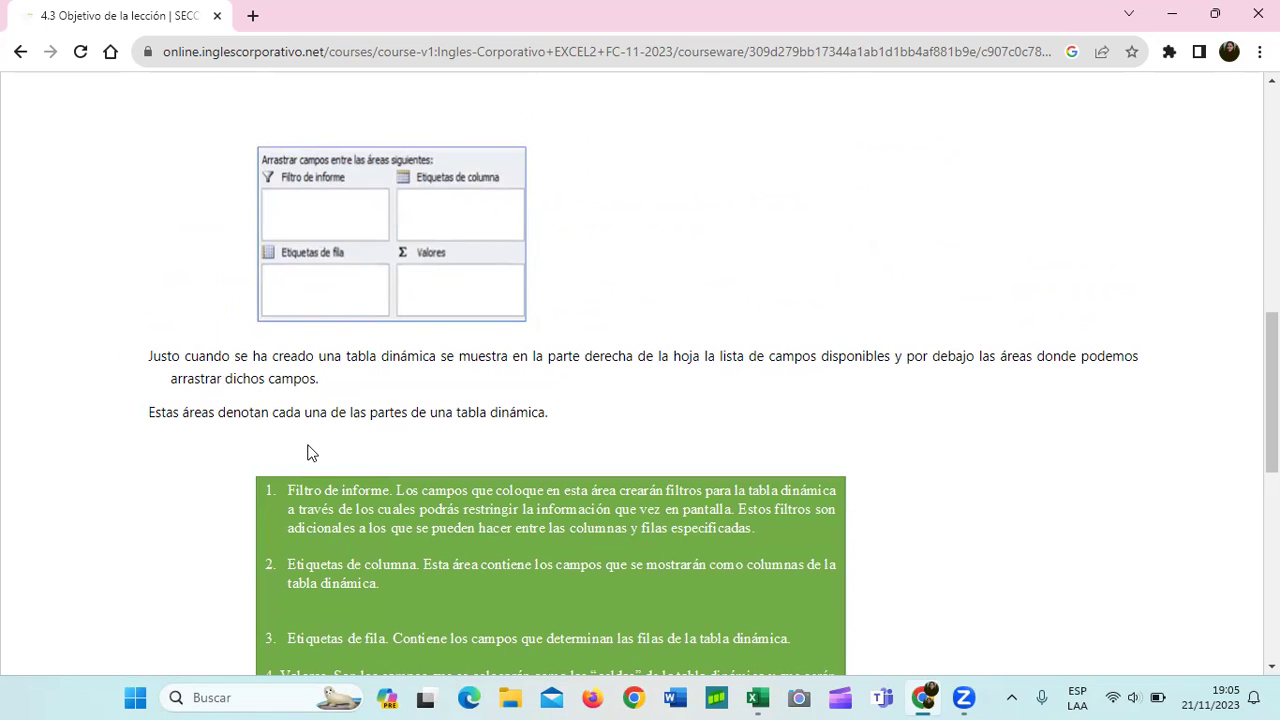
{"action": "scroll", "coordinate": [315, 458], "scroll_direction": "down", "scroll_amount": 3}
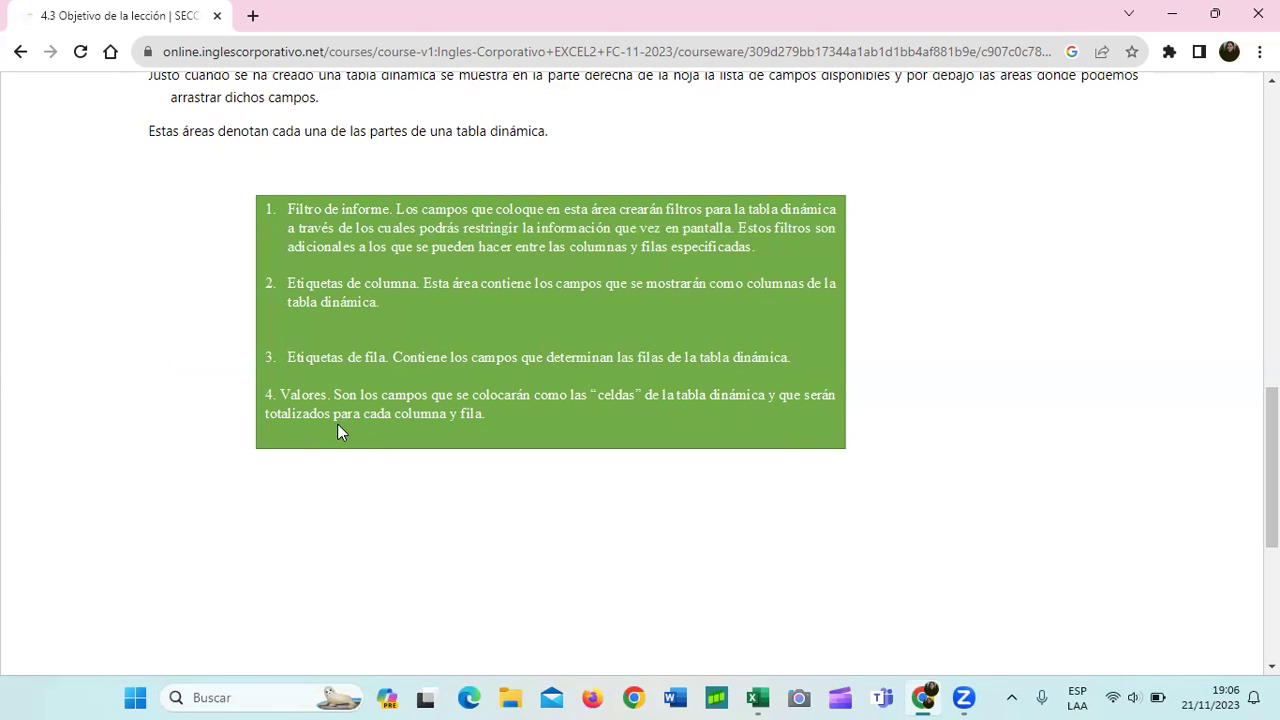
{"action": "scroll", "coordinate": [523, 447], "scroll_direction": "down", "scroll_amount": 2}
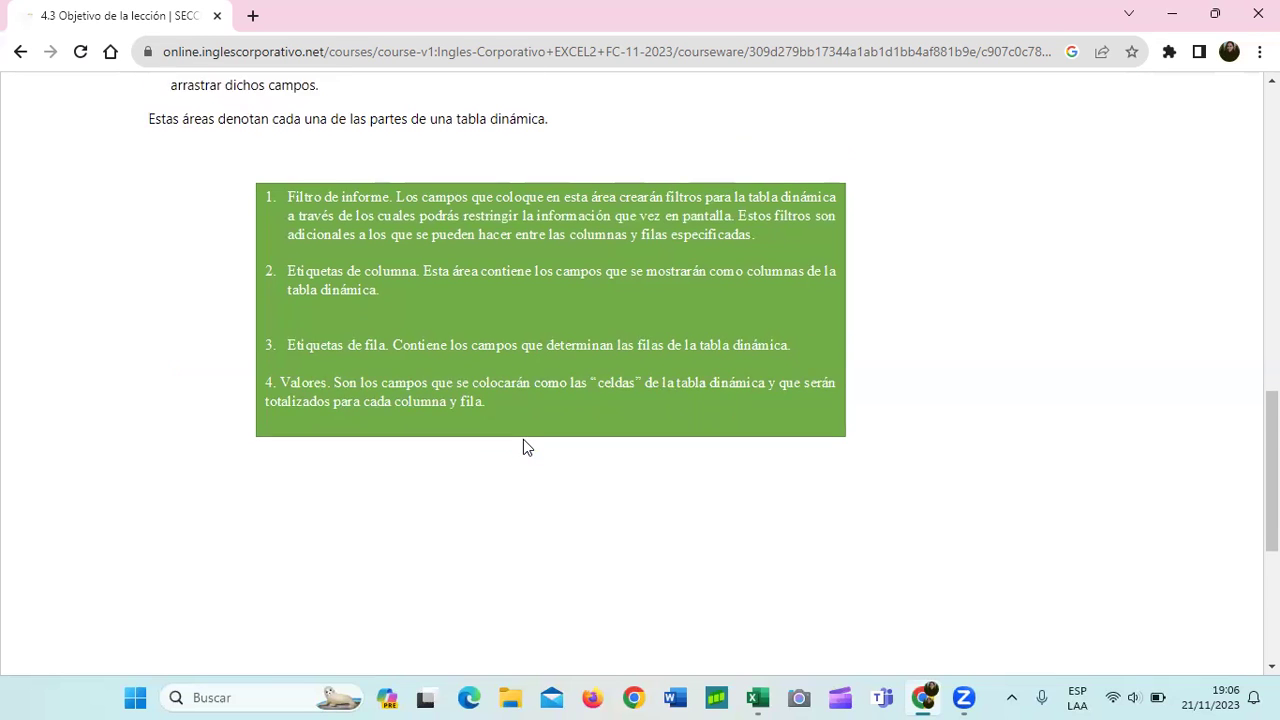
{"action": "scroll", "coordinate": [520, 448], "scroll_direction": "down", "scroll_amount": 1}
{"action": "scroll", "coordinate": [537, 346], "scroll_direction": "up", "scroll_amount": 3}
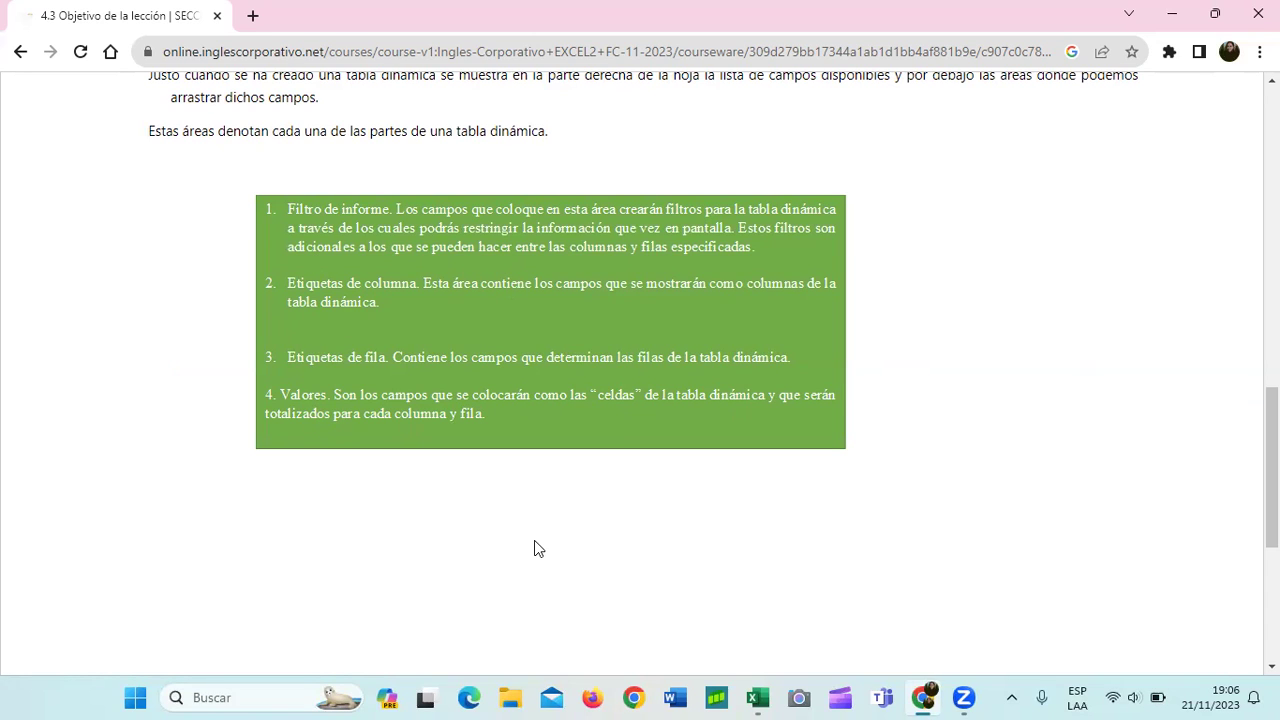
Switch back to the Activida 2 Tabla dinámica workbook in Excel and move the Actividad 2 sheet after DATOS
{"action": "left_click", "coordinate": [762, 697]}
{"action": "left_click_drag", "start_coordinate": [137, 641], "coordinate": [250, 650]}
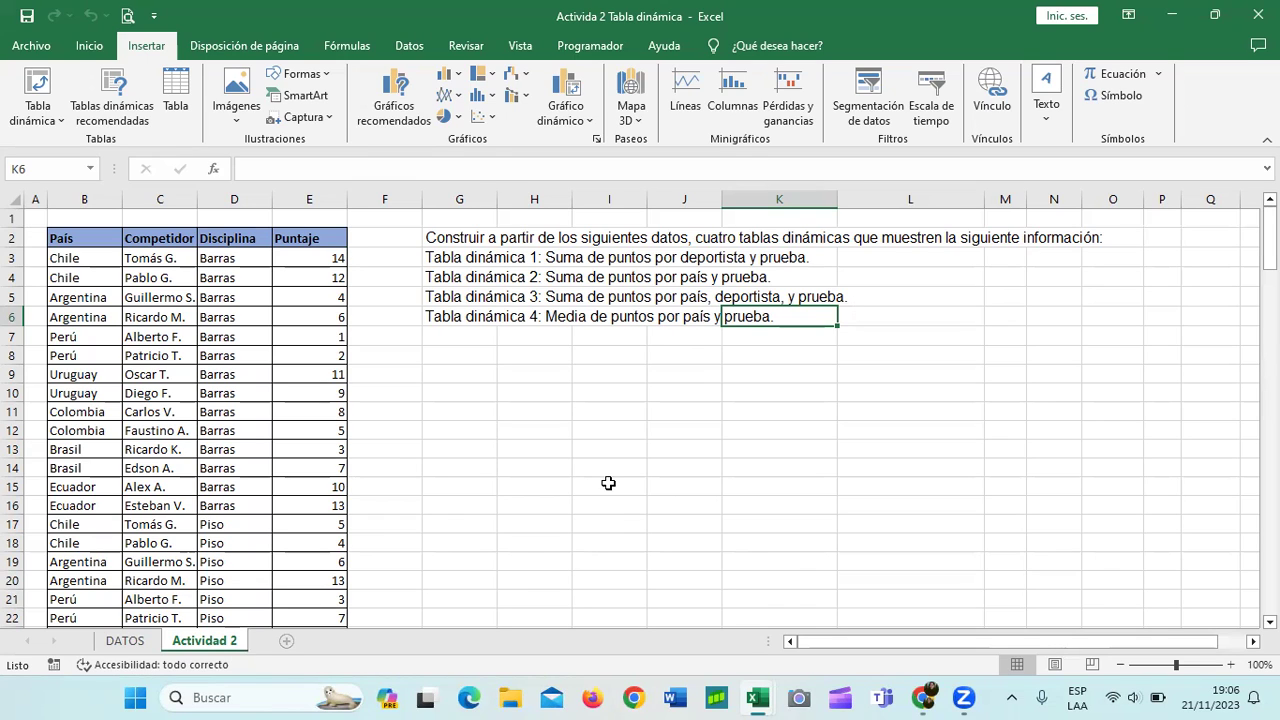
{"action": "left_click", "coordinate": [700, 466]}
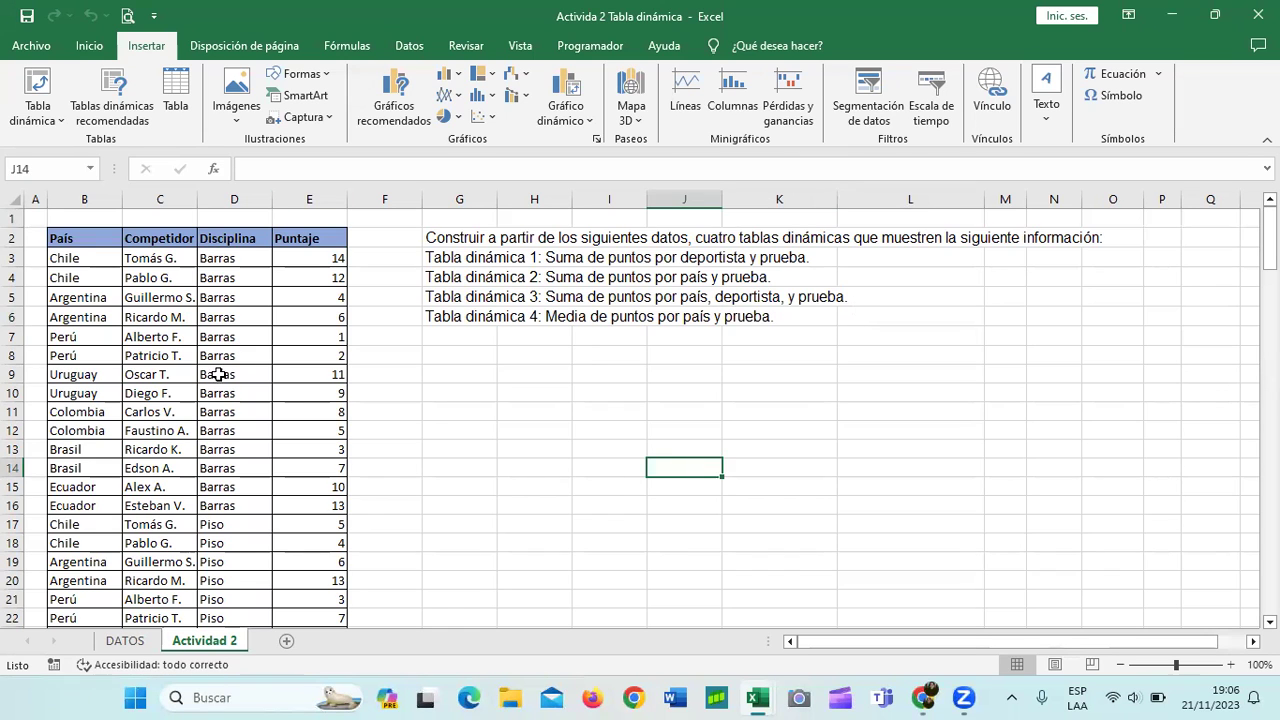
Review the full País, Competidor, Disciplina and Puntaje table on Actividad 2 and select cell B3 in it
{"action": "scroll", "coordinate": [216, 378], "scroll_direction": "down", "scroll_amount": 6}
{"action": "scroll", "coordinate": [214, 381], "scroll_direction": "down", "scroll_amount": 6}
{"action": "scroll", "coordinate": [212, 385], "scroll_direction": "up", "scroll_amount": 12}
{"action": "left_click", "coordinate": [78, 256]}
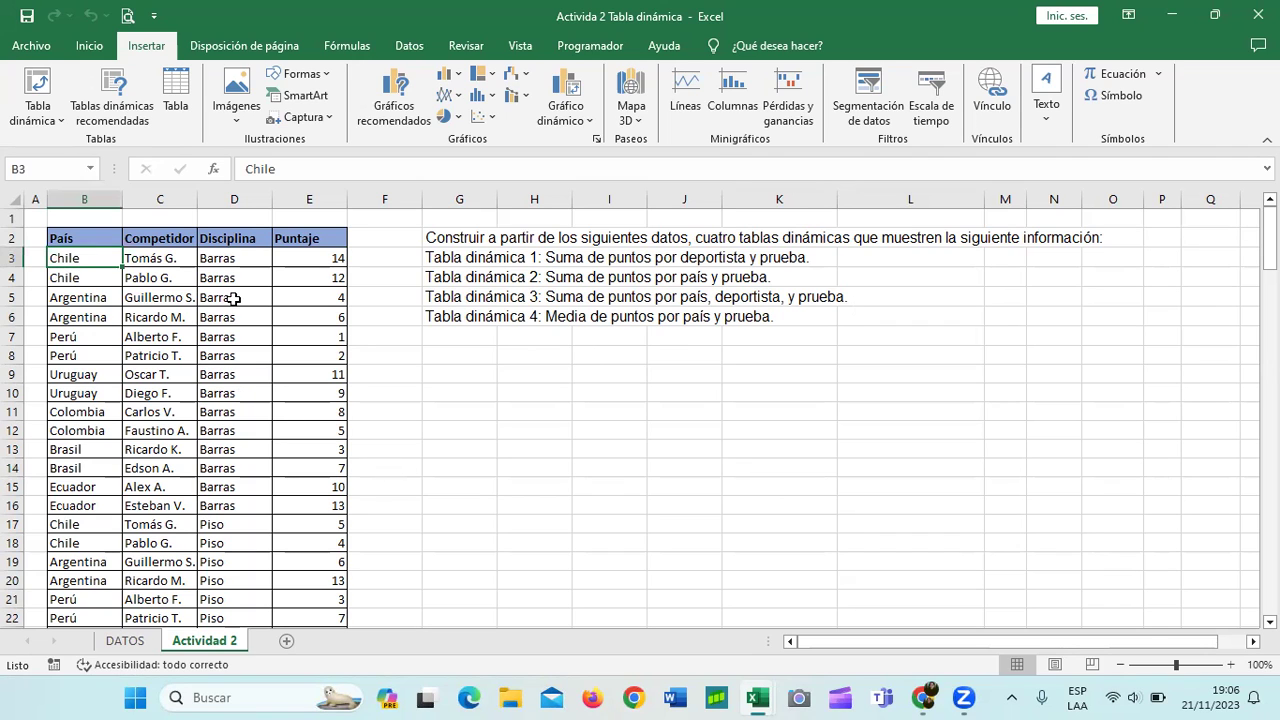
Review the Actividad 2 score table down to its last record, compare it with the DATOS sales table, and return to Actividad 2
{"action": "key", "text": "ctrl+Down"}
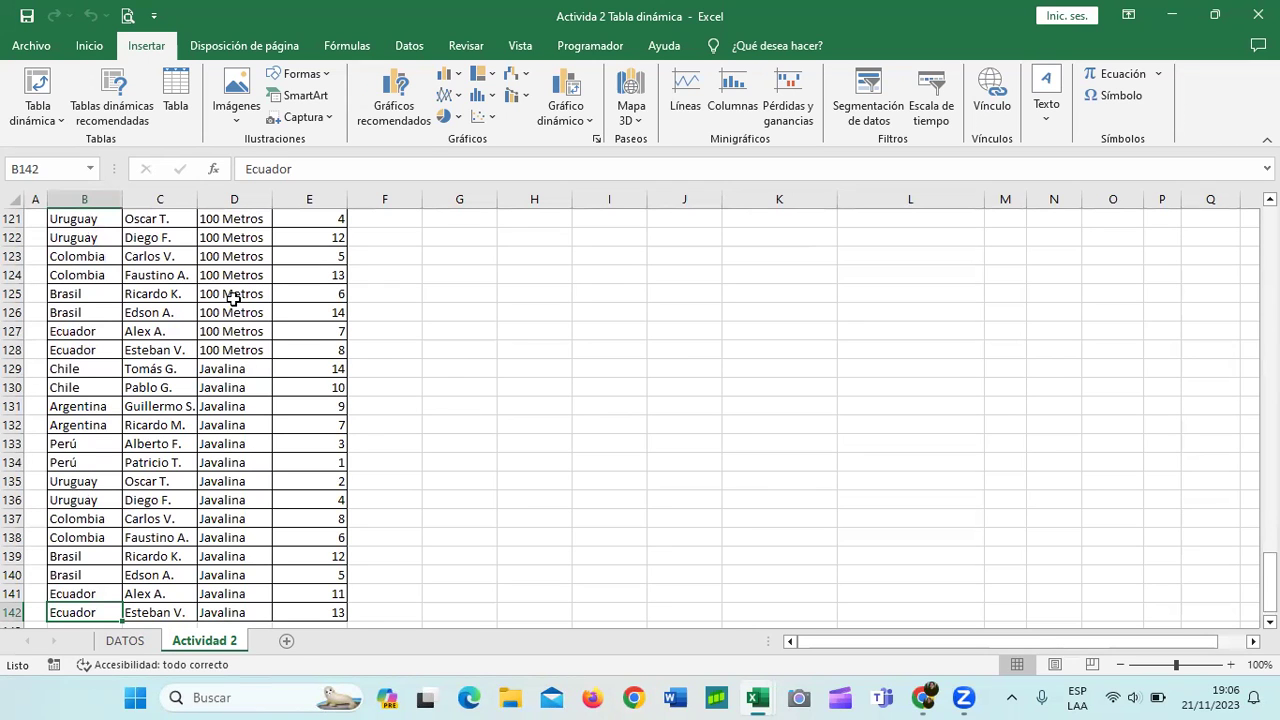
{"action": "key", "text": "ctrl+Up"}
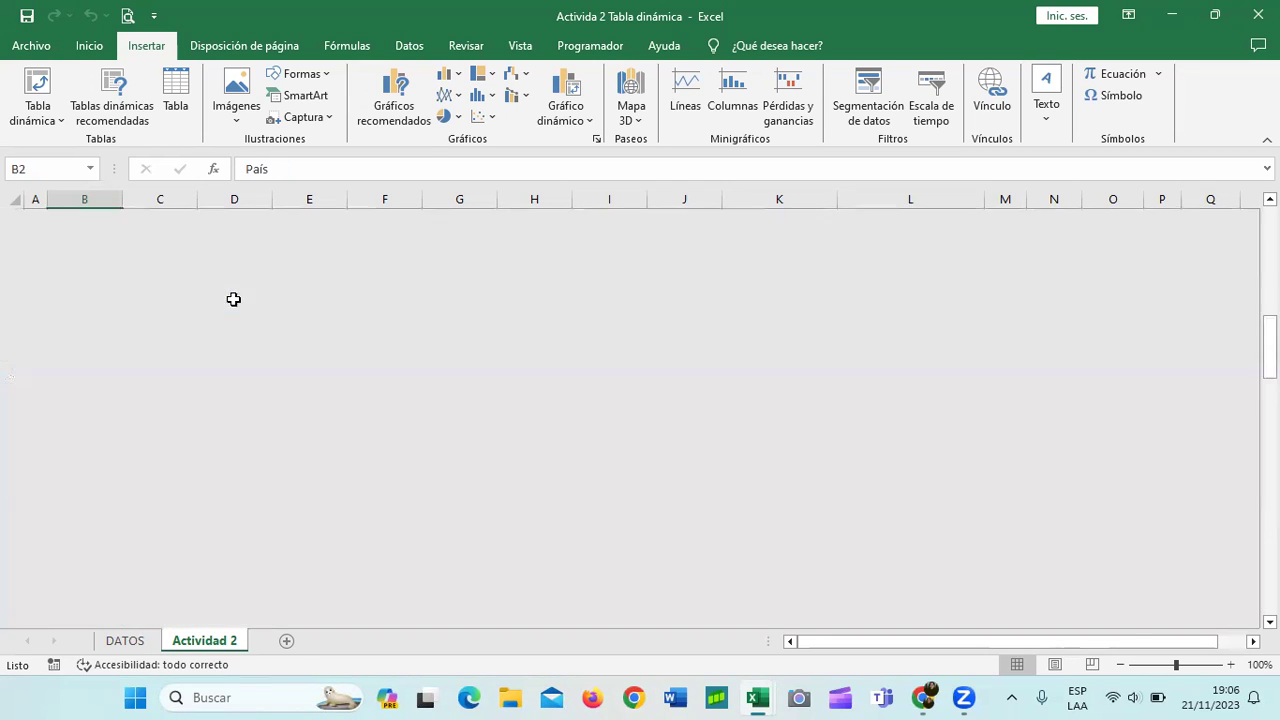
{"action": "scroll", "coordinate": [232, 320], "scroll_direction": "up", "scroll_amount": 1}
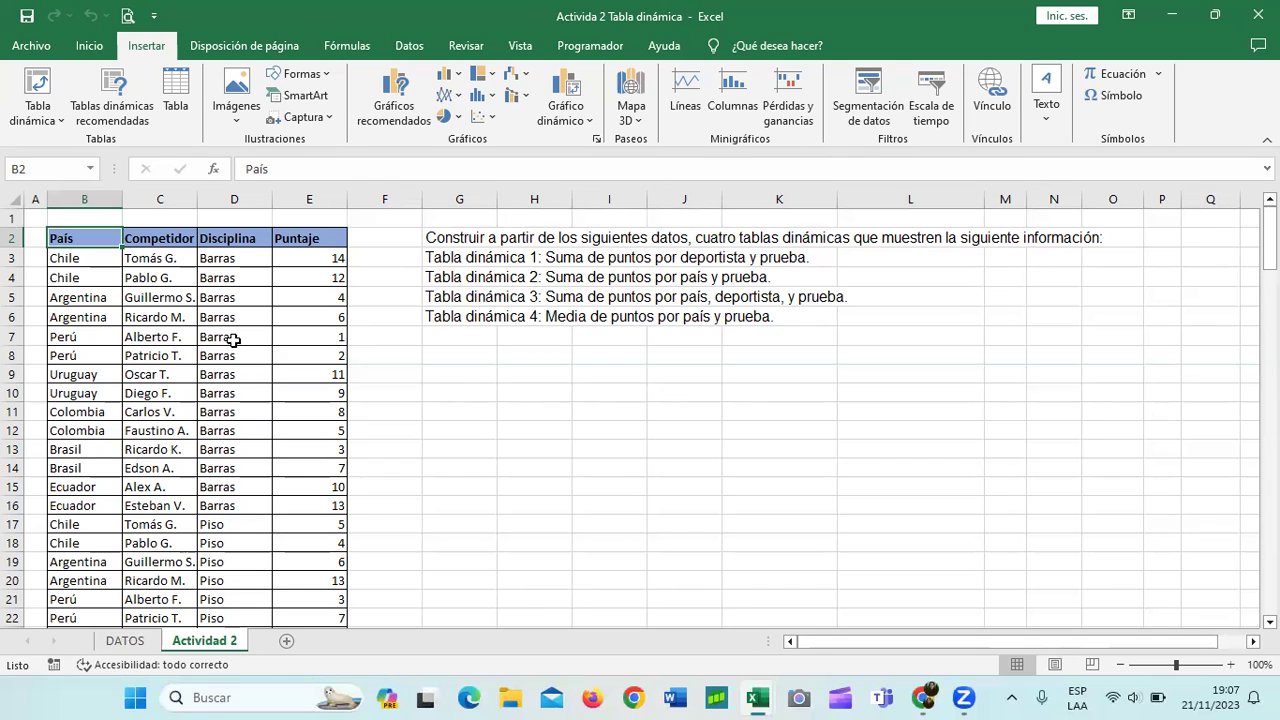
{"action": "left_click_drag", "start_coordinate": [660, 412], "coordinate": [646, 405]}
{"action": "left_click", "coordinate": [745, 392]}
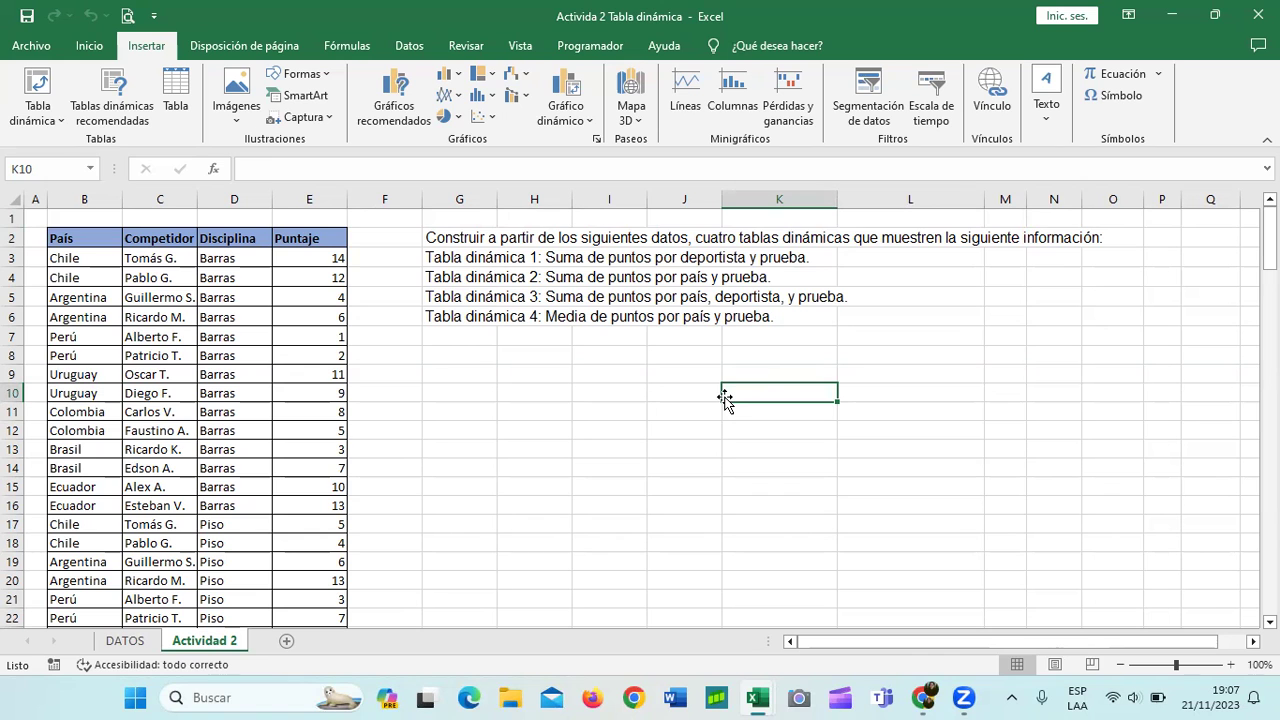
{"action": "left_click", "coordinate": [126, 642]}
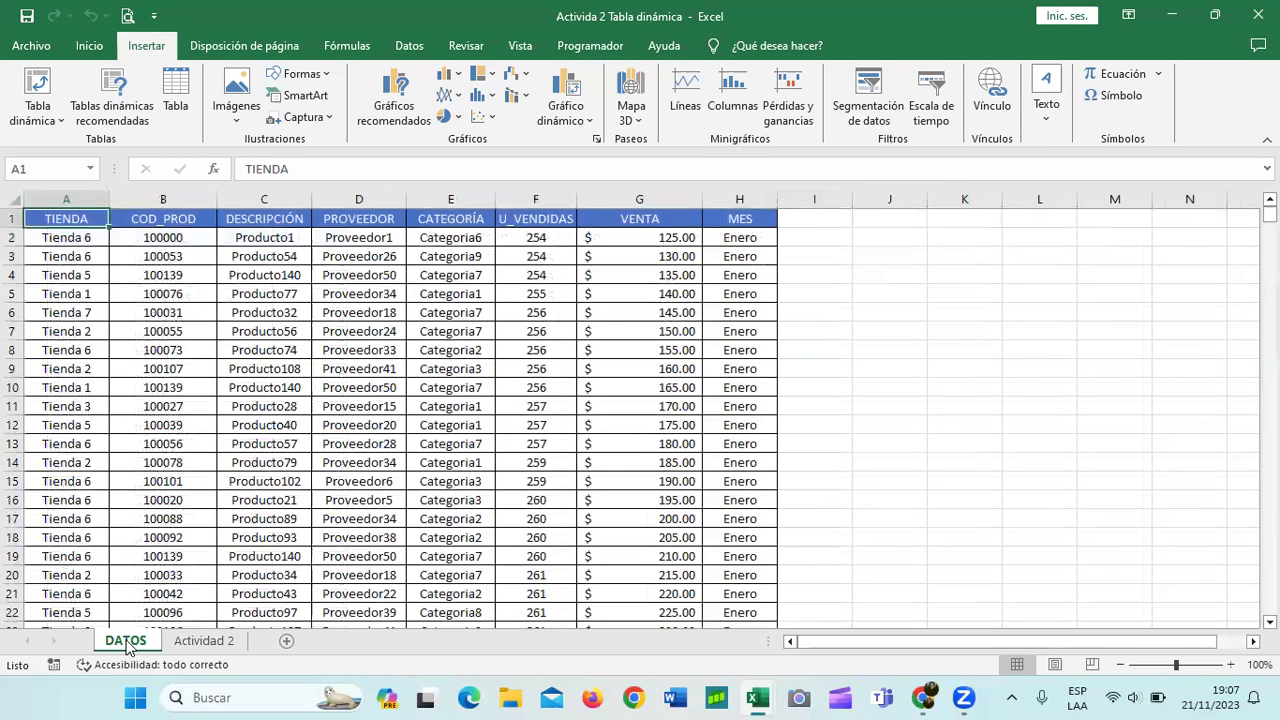
{"action": "scroll", "coordinate": [846, 458], "scroll_direction": "down", "scroll_amount": 4}
{"action": "scroll", "coordinate": [846, 460], "scroll_direction": "down", "scroll_amount": 5}
{"action": "scroll", "coordinate": [843, 466], "scroll_direction": "up", "scroll_amount": 9}
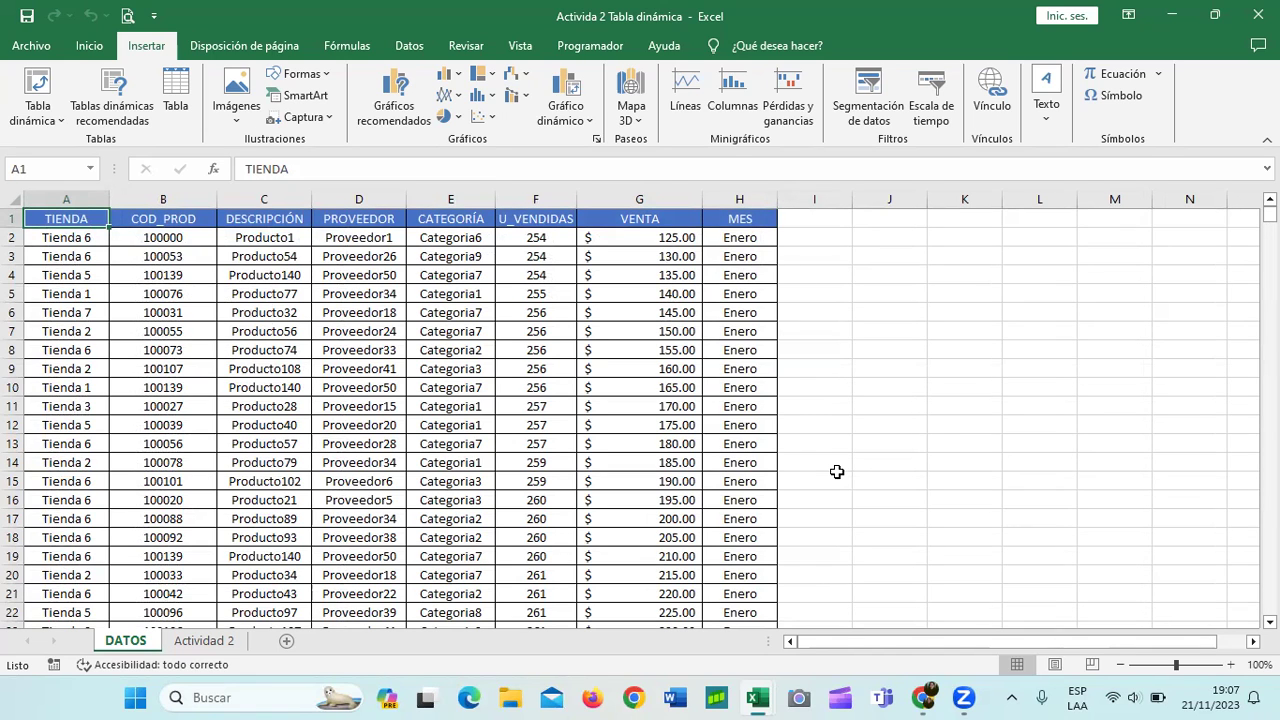
{"action": "left_click", "coordinate": [204, 640]}
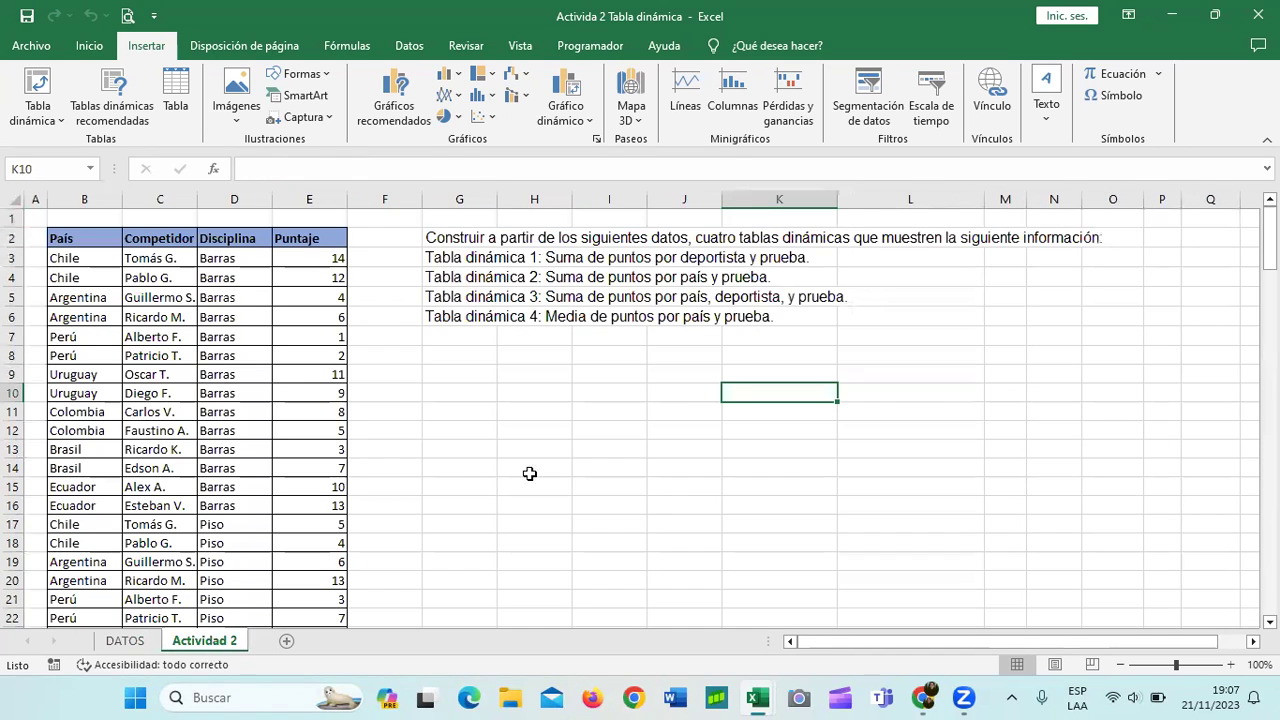
Insert a blank pivot table on a new sheet from the Actividad 2 score table, and place Actividad 2 before that sheet
{"action": "left_click", "coordinate": [182, 296]}
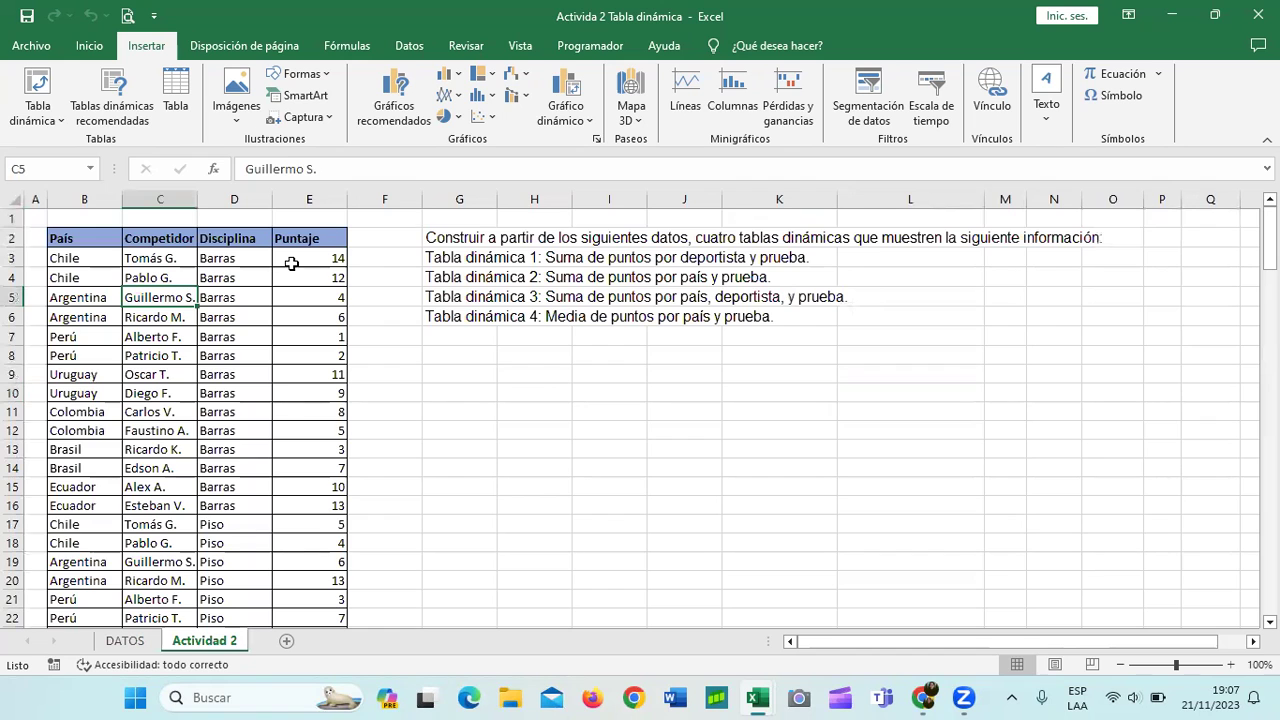
{"action": "left_click", "coordinate": [115, 93]}
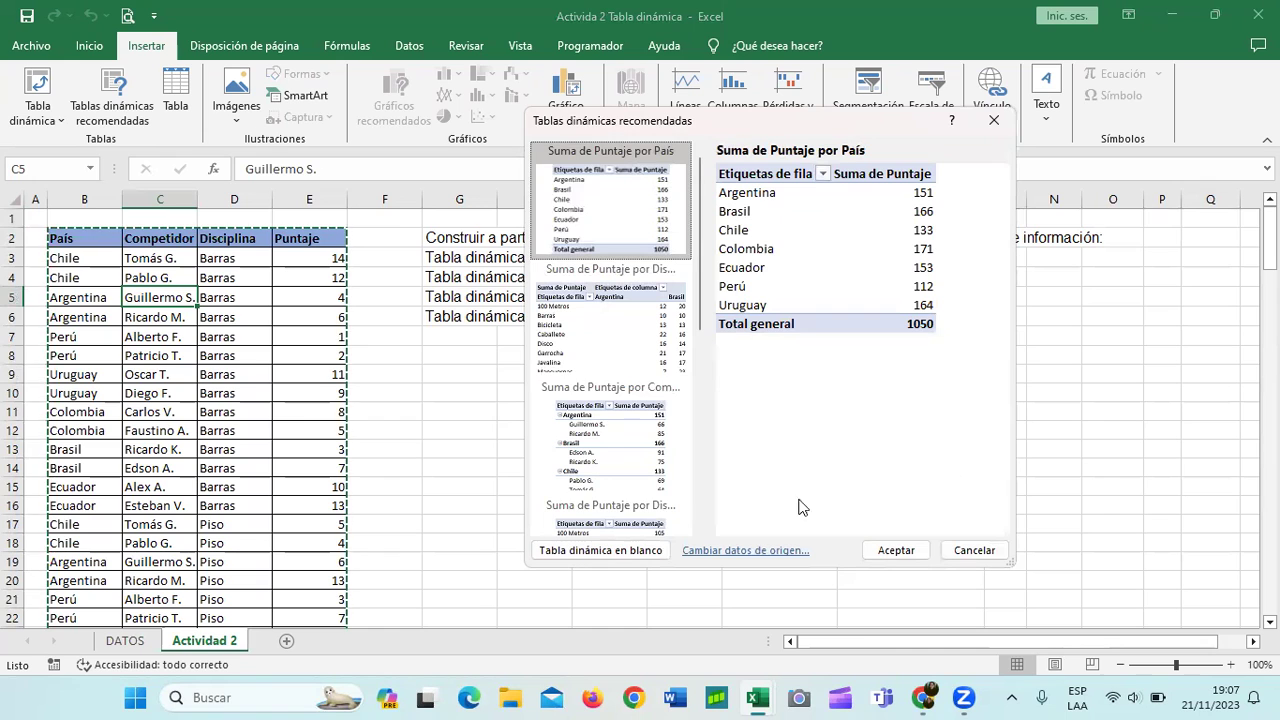
{"action": "left_click", "coordinate": [608, 556]}
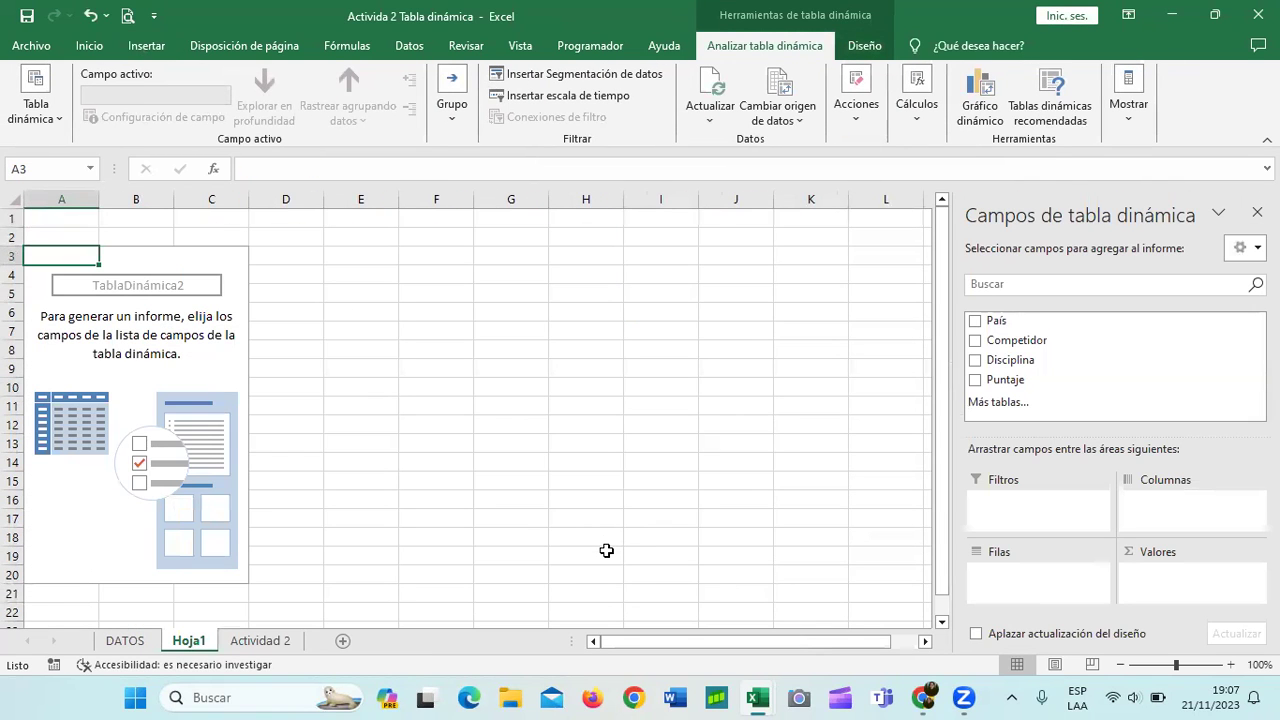
{"action": "left_click_drag", "start_coordinate": [250, 650], "coordinate": [186, 645]}
{"action": "left_click", "coordinate": [251, 641]}
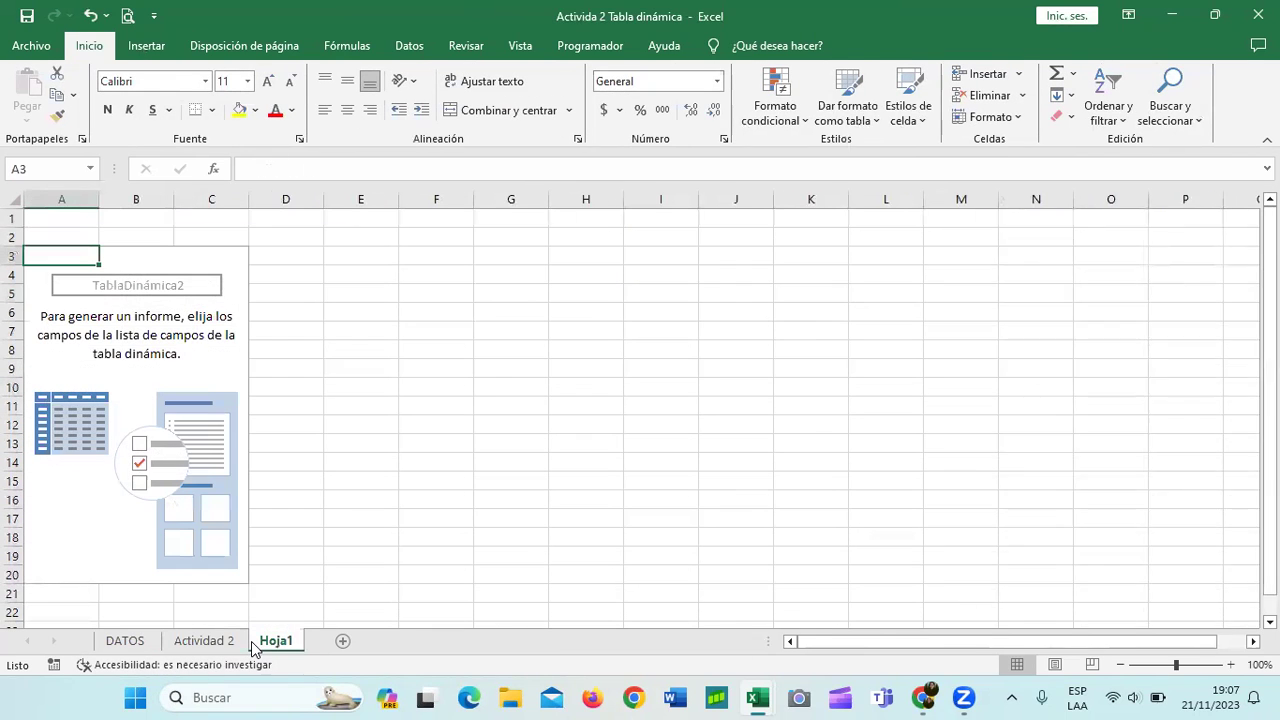
{"action": "left_click", "coordinate": [230, 644]}
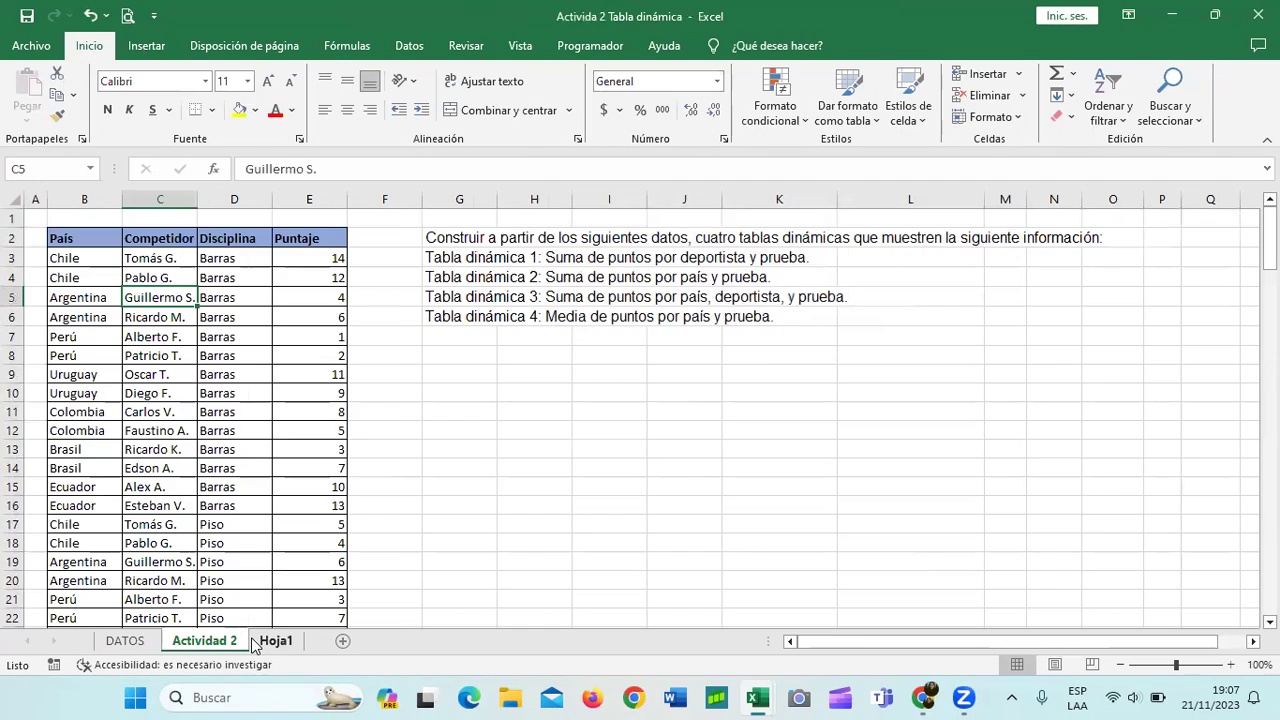
Rename the new pivot table sheet as Tabla Dinámica 1
{"action": "left_click", "coordinate": [256, 642]}
{"action": "right_click", "coordinate": [286, 641]}
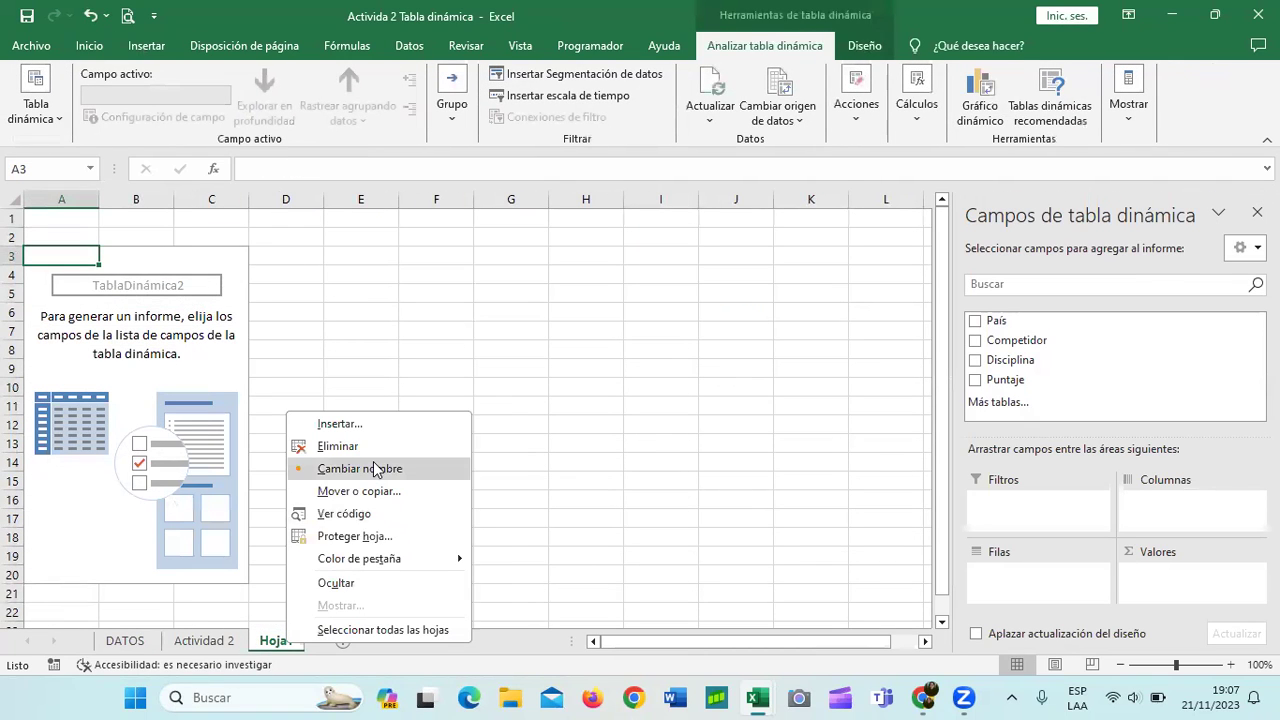
{"action": "left_click", "coordinate": [374, 468]}
{"action": "type", "text": "Tabla Dinámica 1"}
{"action": "key", "text": "Return"}
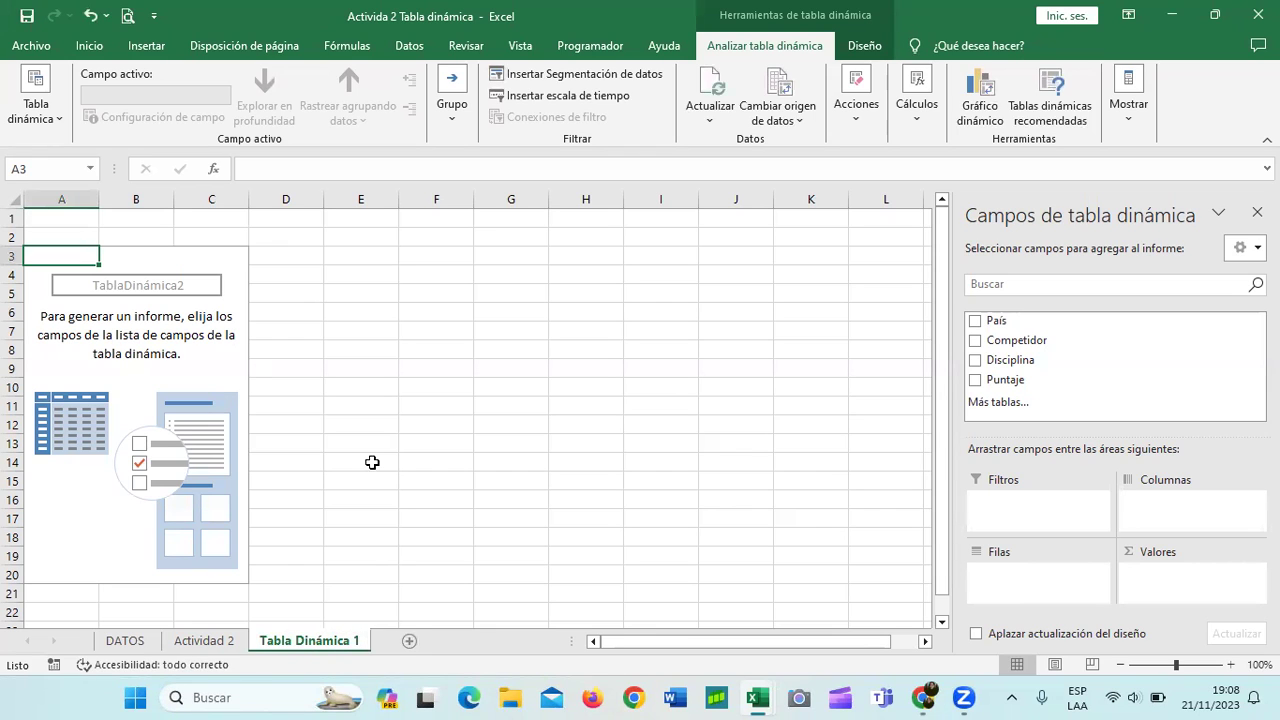
Following the first request on Actividad 2, put Competidor in the pivot table's rows and Disciplina in its columns
{"action": "left_click", "coordinate": [218, 642]}
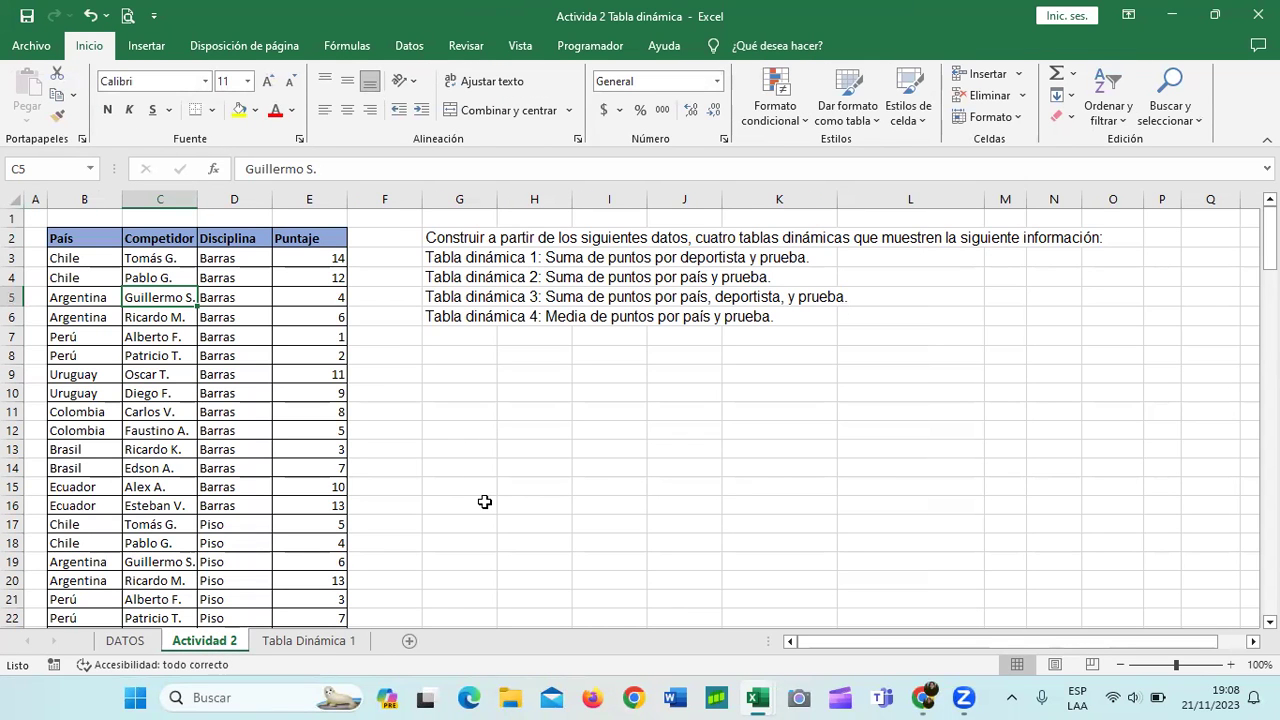
{"action": "key", "text": "ctrl+Page_Down"}
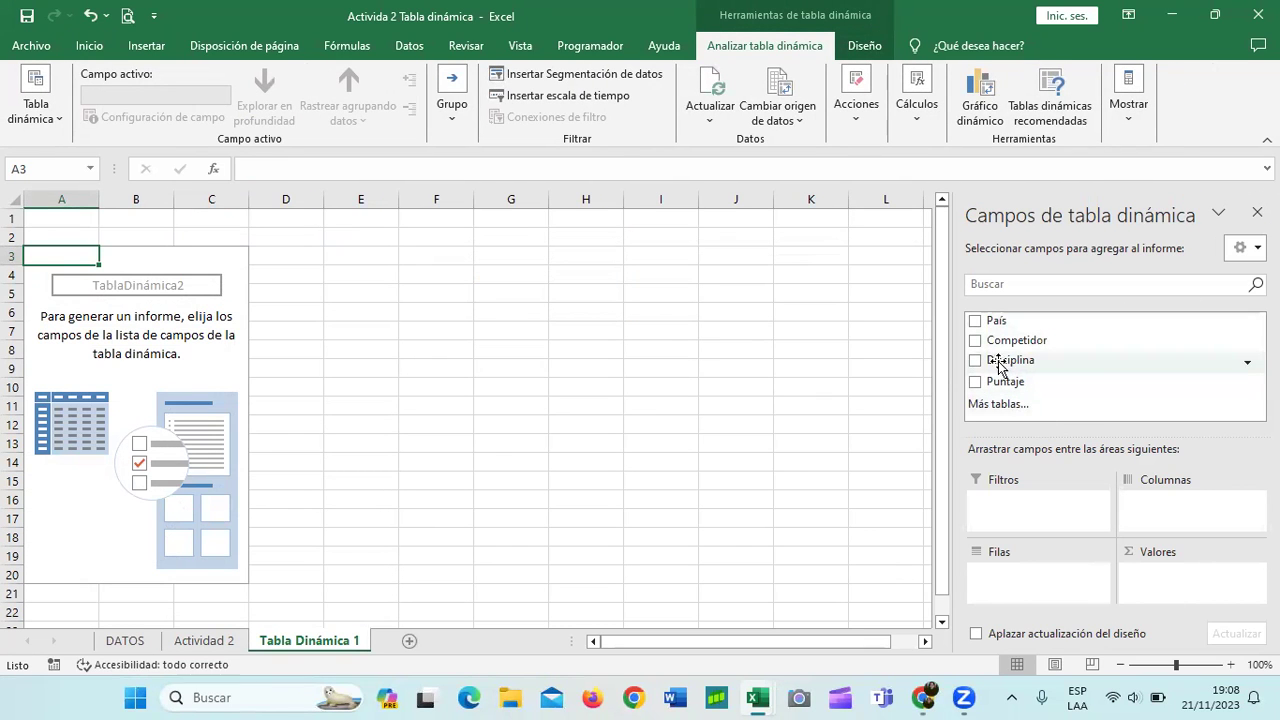
{"action": "left_click", "coordinate": [975, 341]}
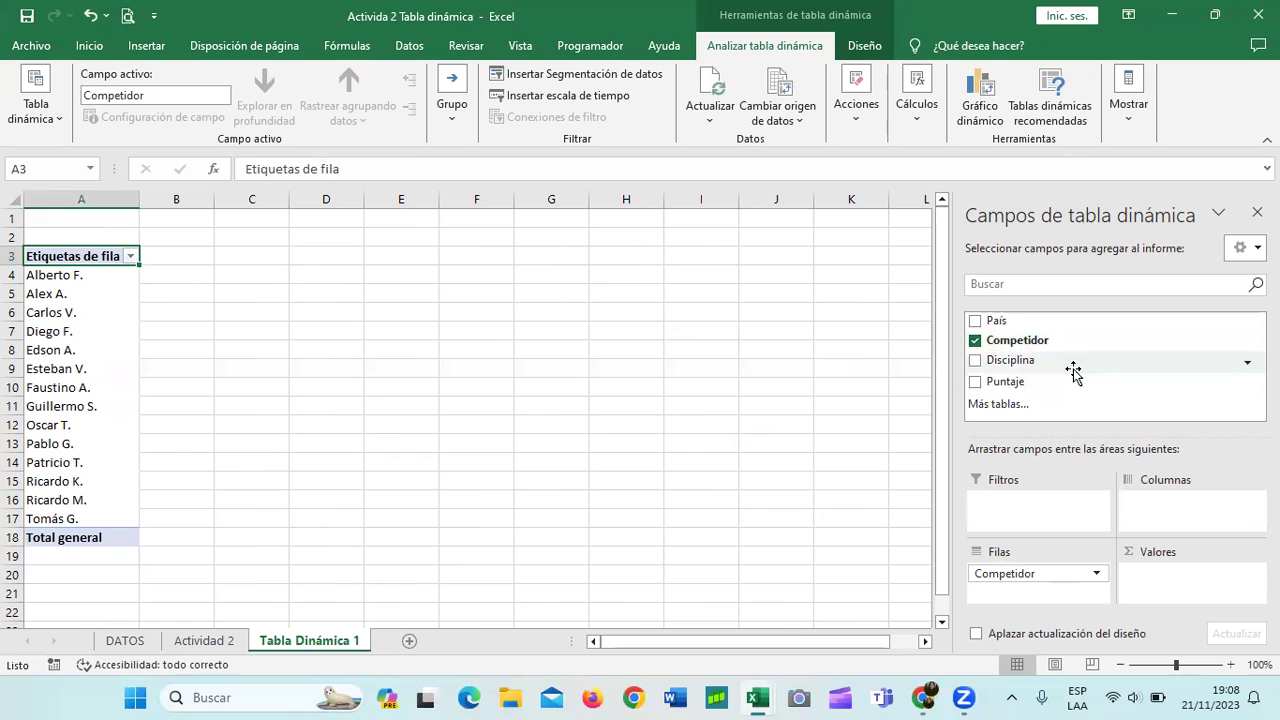
{"action": "left_click", "coordinate": [975, 360]}
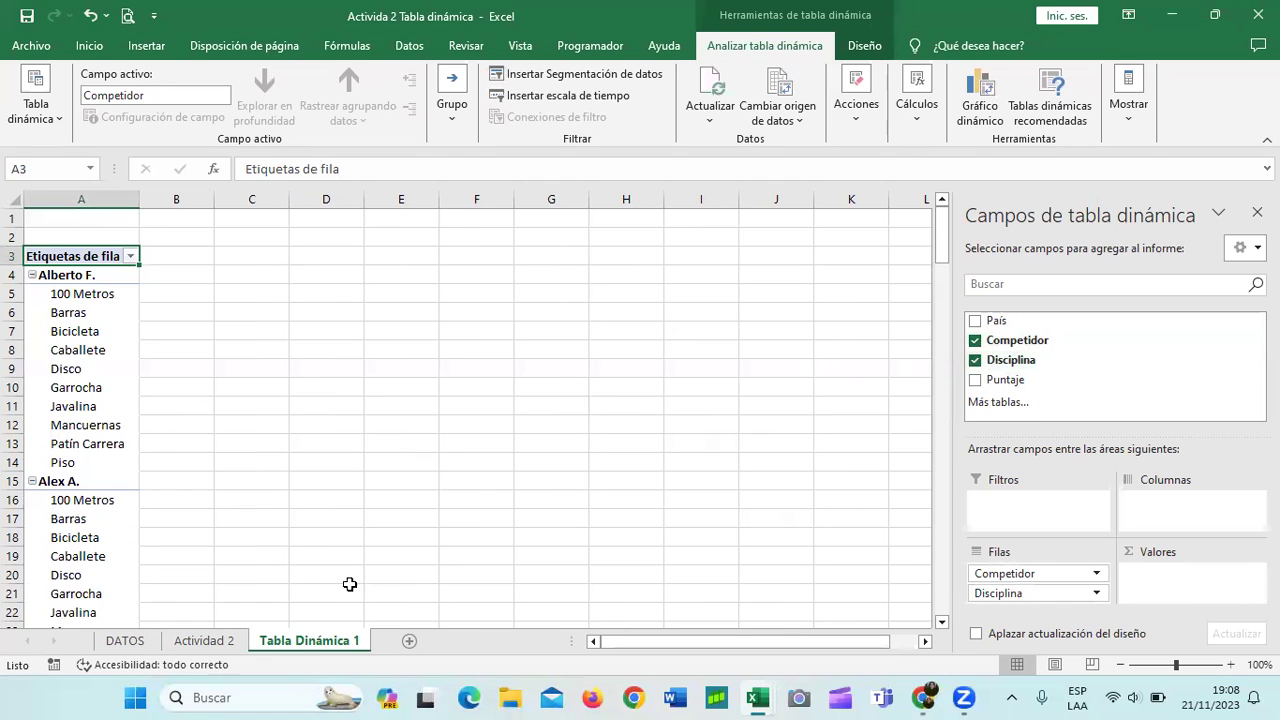
{"action": "left_click", "coordinate": [204, 641]}
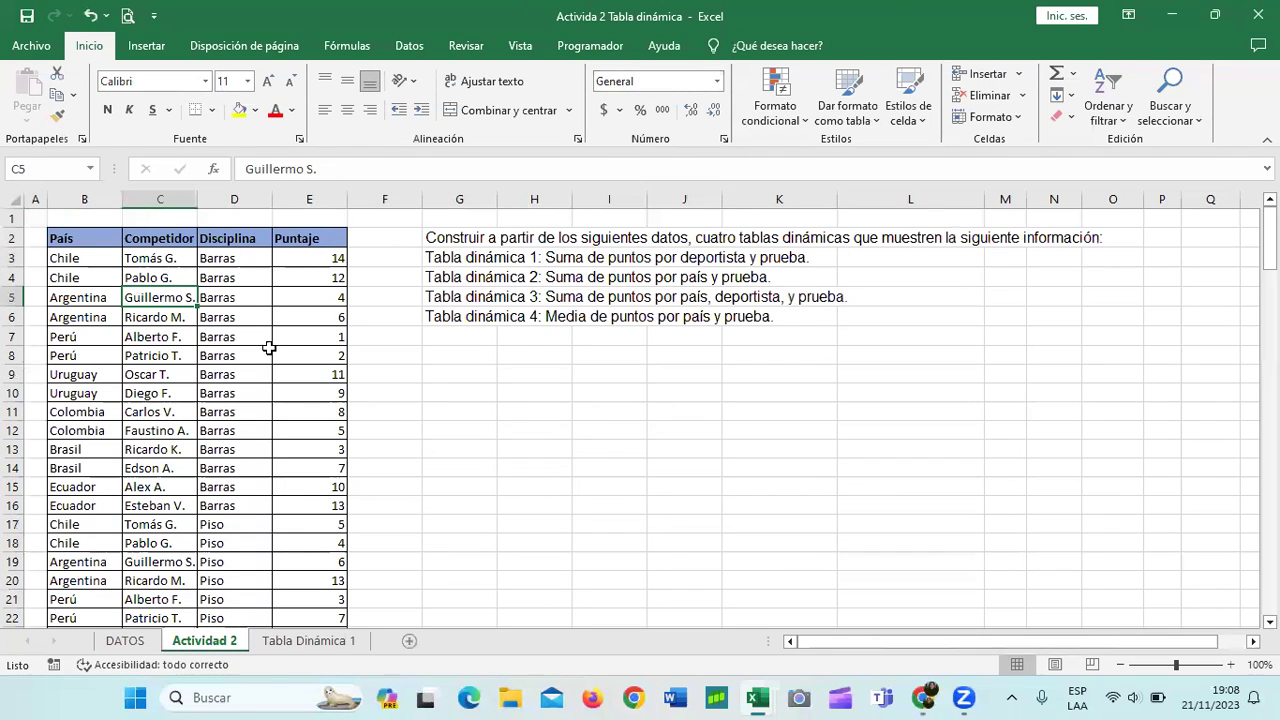
{"action": "left_click", "coordinate": [308, 641]}
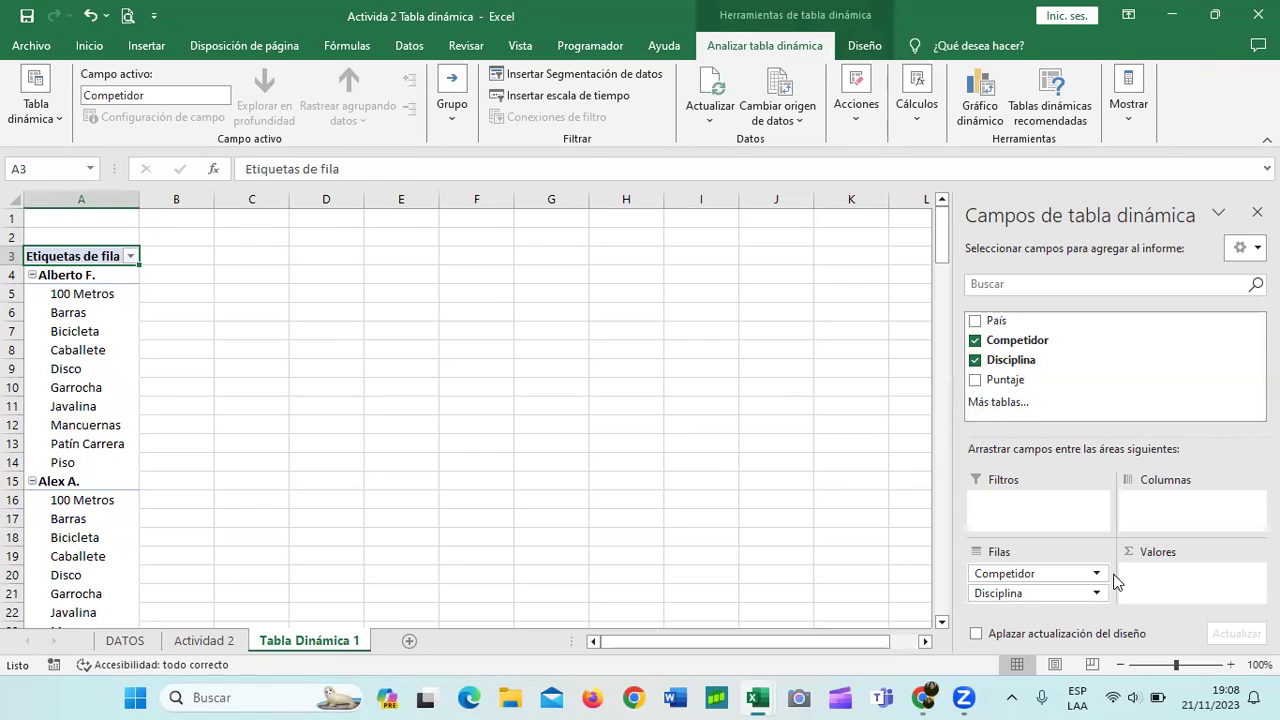
{"action": "left_click_drag", "start_coordinate": [1040, 594], "coordinate": [1172, 517]}
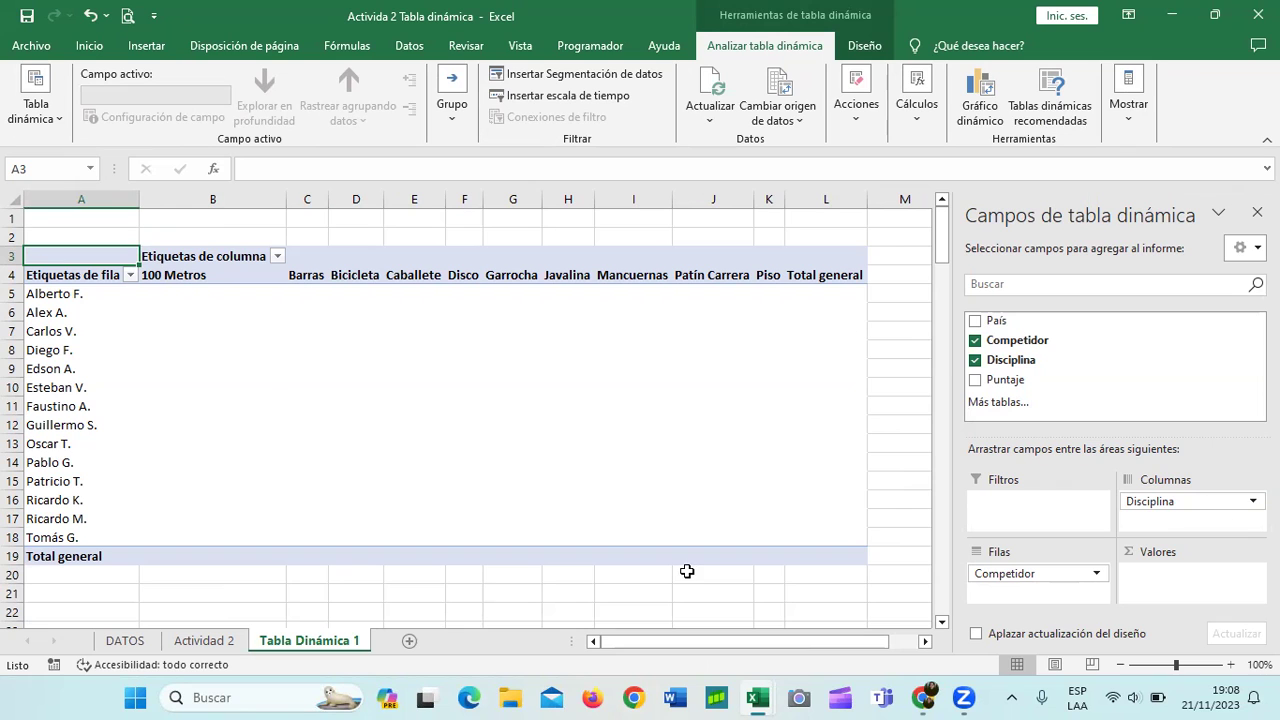
Recheck the first request on Actividad 2 and add Puntaje to the pivot table's values as a sum
{"action": "key", "text": "ctrl+Page_Up"}
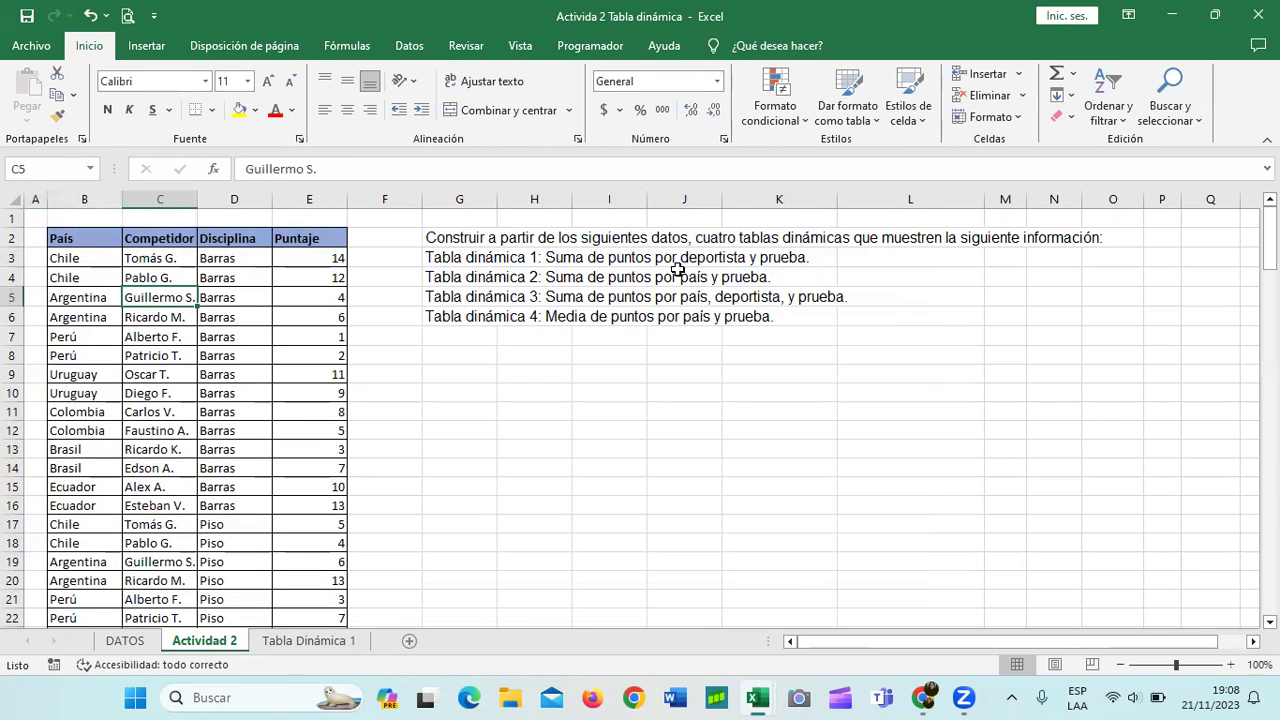
{"action": "key", "text": "ctrl+Page_Down"}
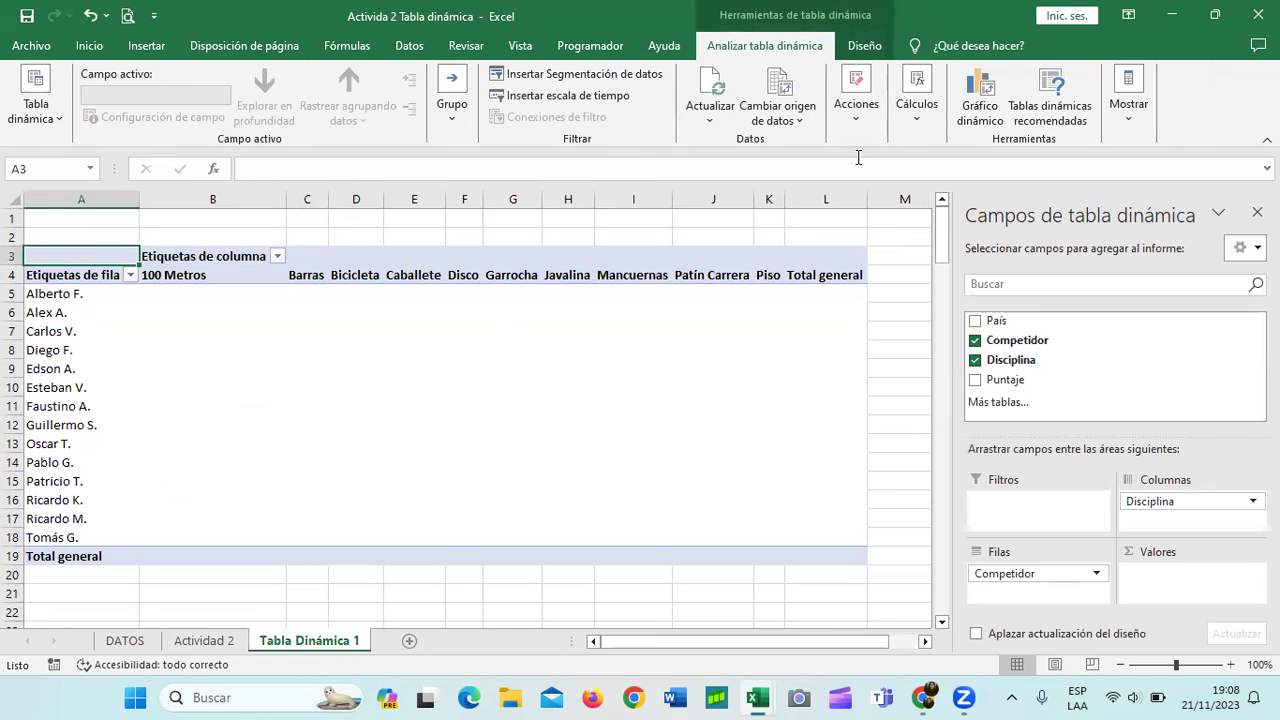
{"action": "left_click", "coordinate": [976, 381]}
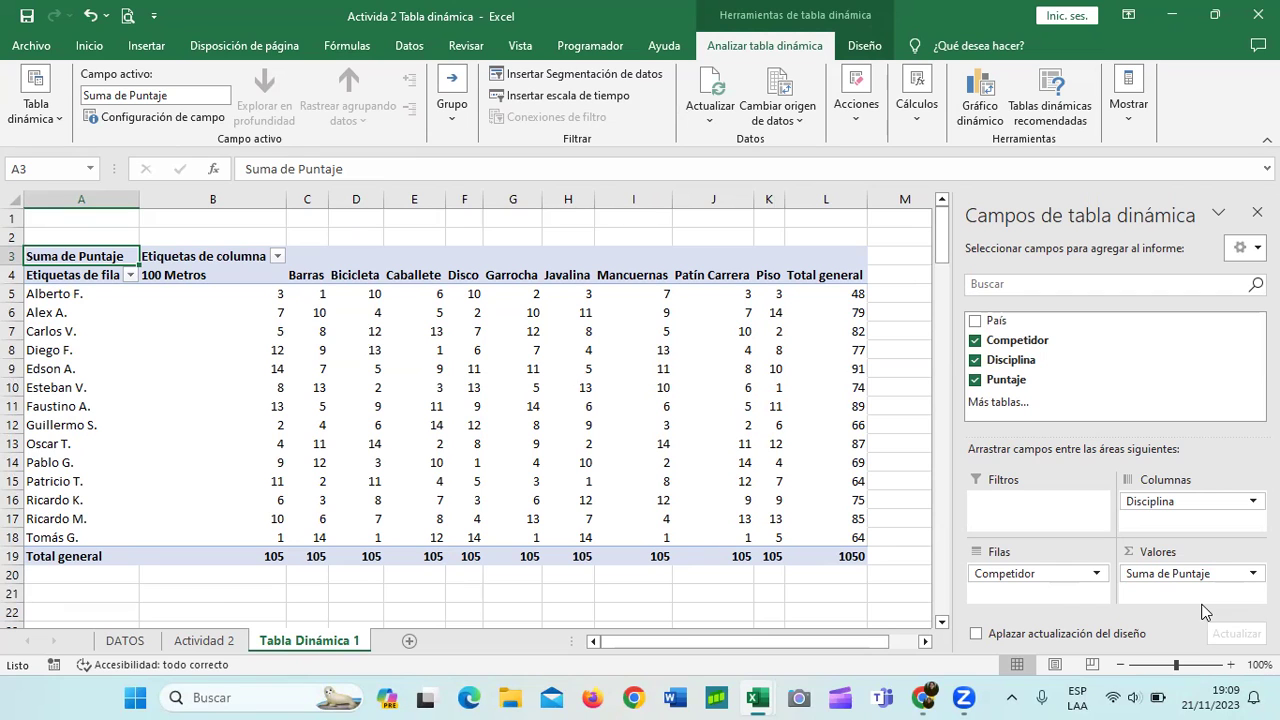
Examine the pivot table's competitor rows, grand total column and discipline columns such as Garrocha and Mancuernas against the request on Actividad 2
{"action": "left_click", "coordinate": [13, 294]}
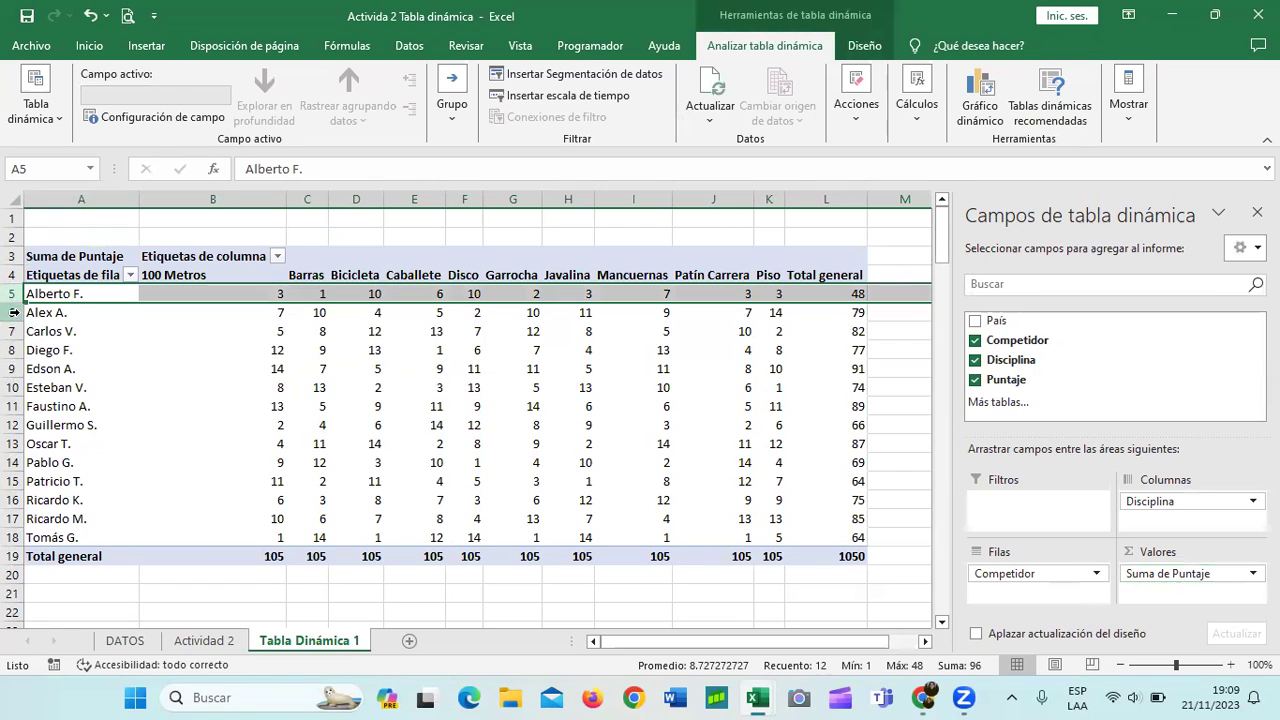
{"action": "left_click", "coordinate": [13, 312]}
{"action": "left_click", "coordinate": [13, 332]}
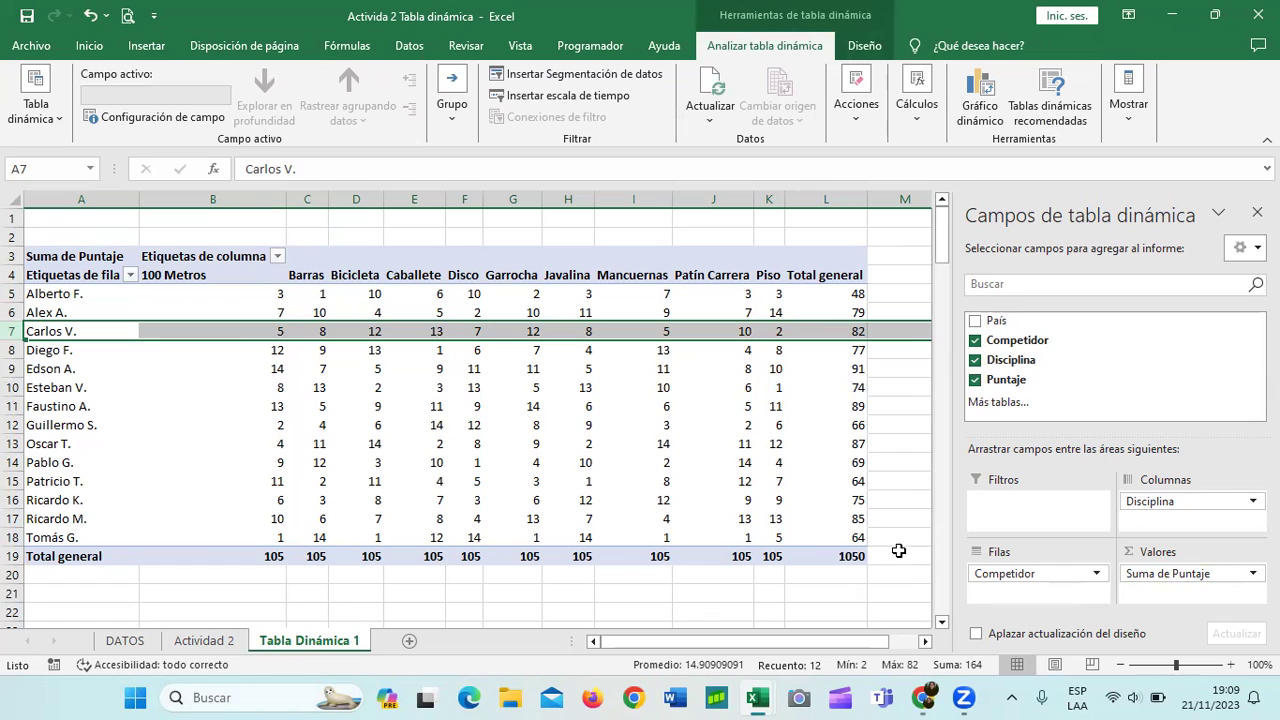
{"action": "left_click", "coordinate": [858, 537]}
{"action": "left_click", "coordinate": [862, 518]}
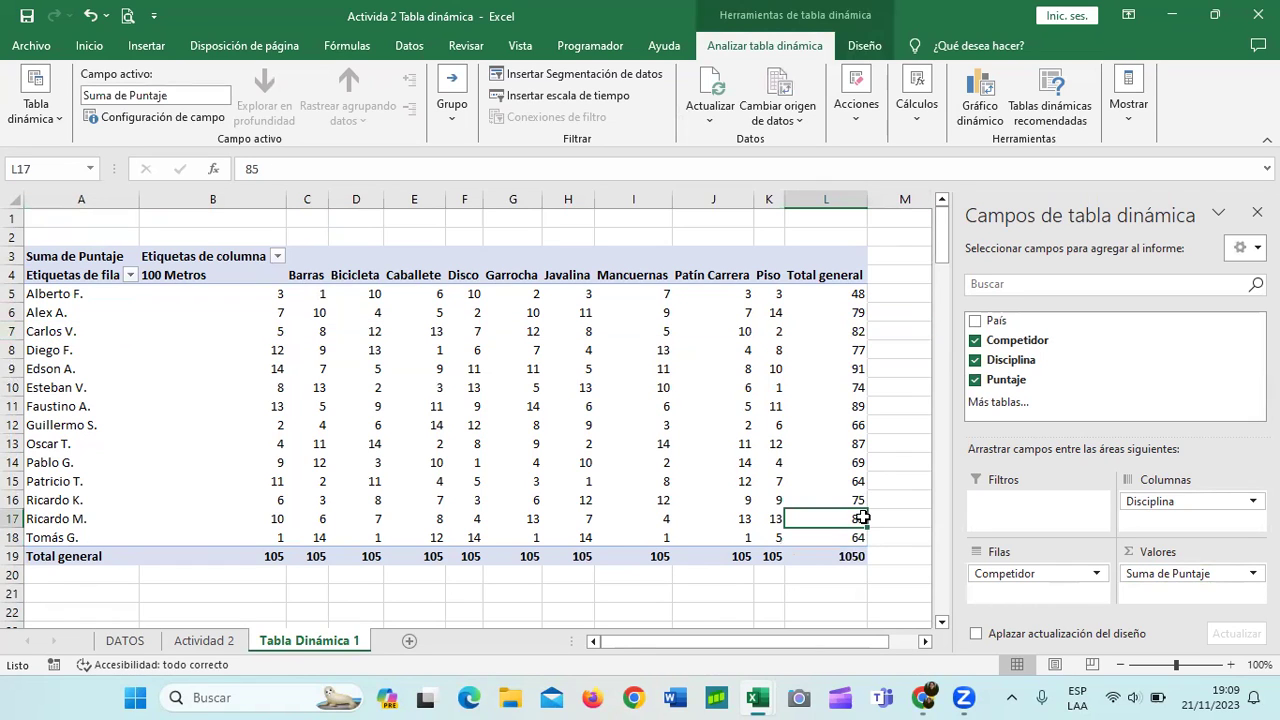
{"action": "left_click", "coordinate": [855, 496]}
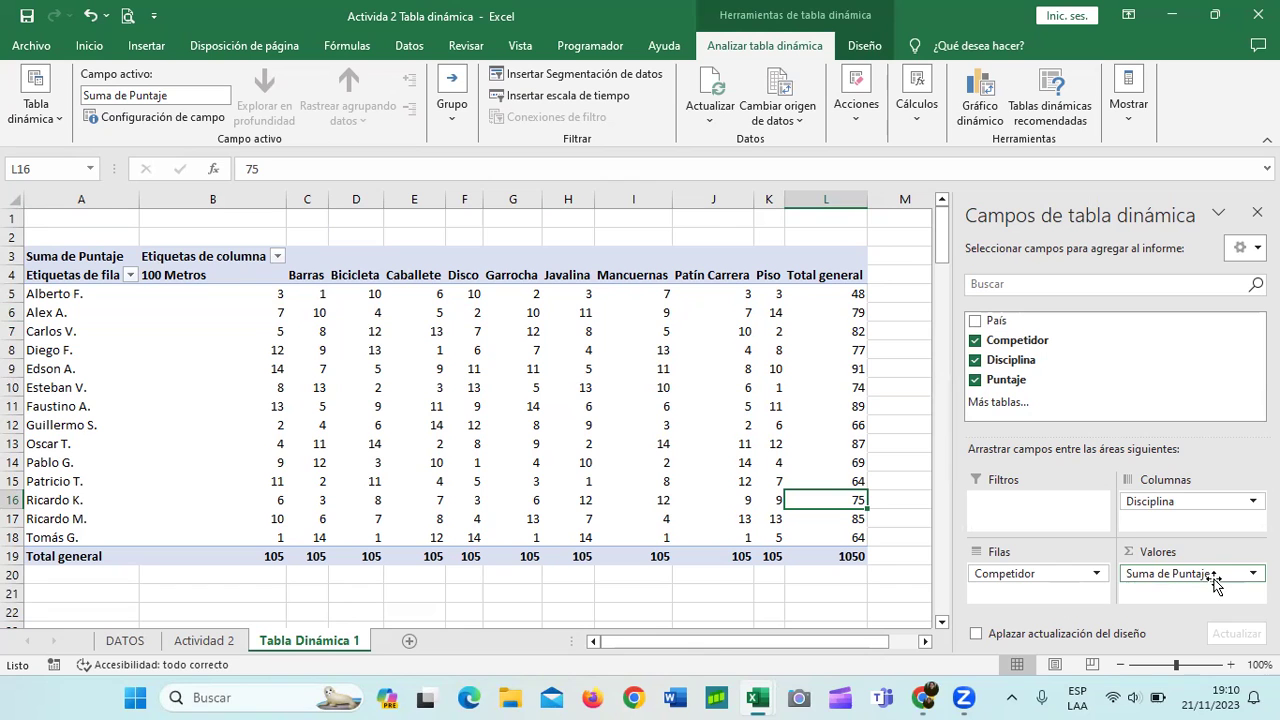
{"action": "left_click", "coordinate": [226, 645]}
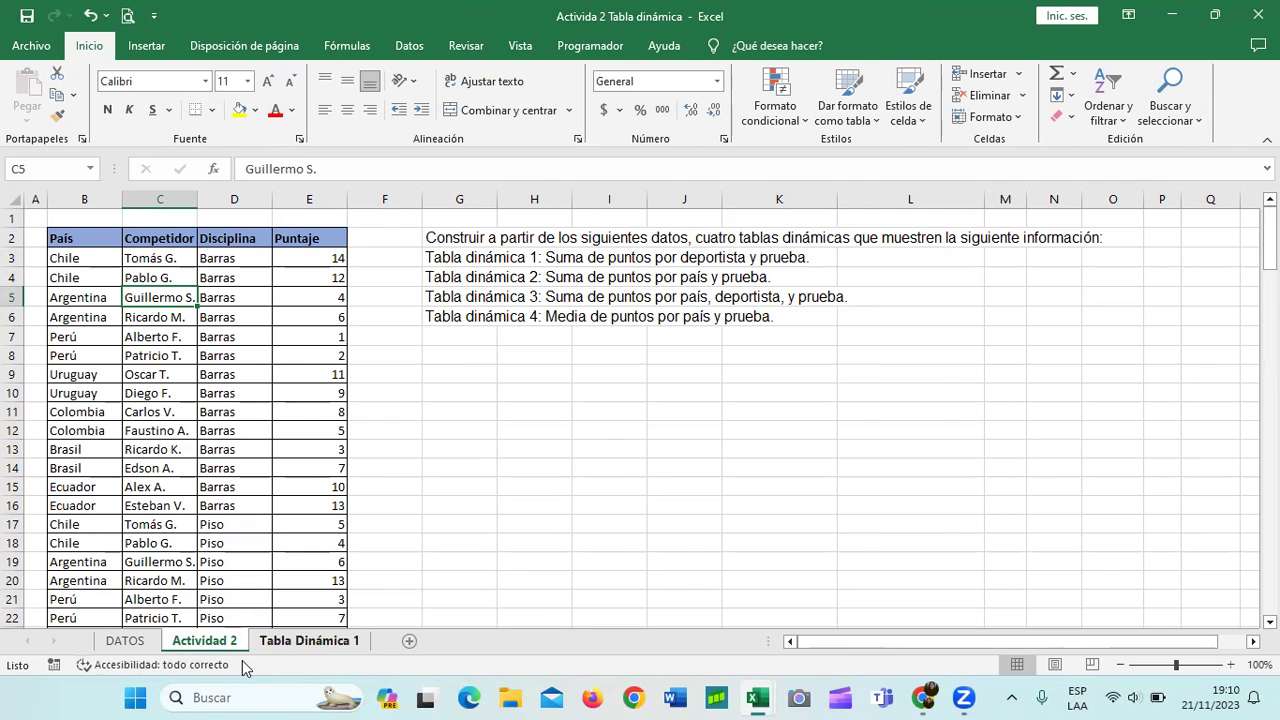
{"action": "left_click", "coordinate": [305, 640]}
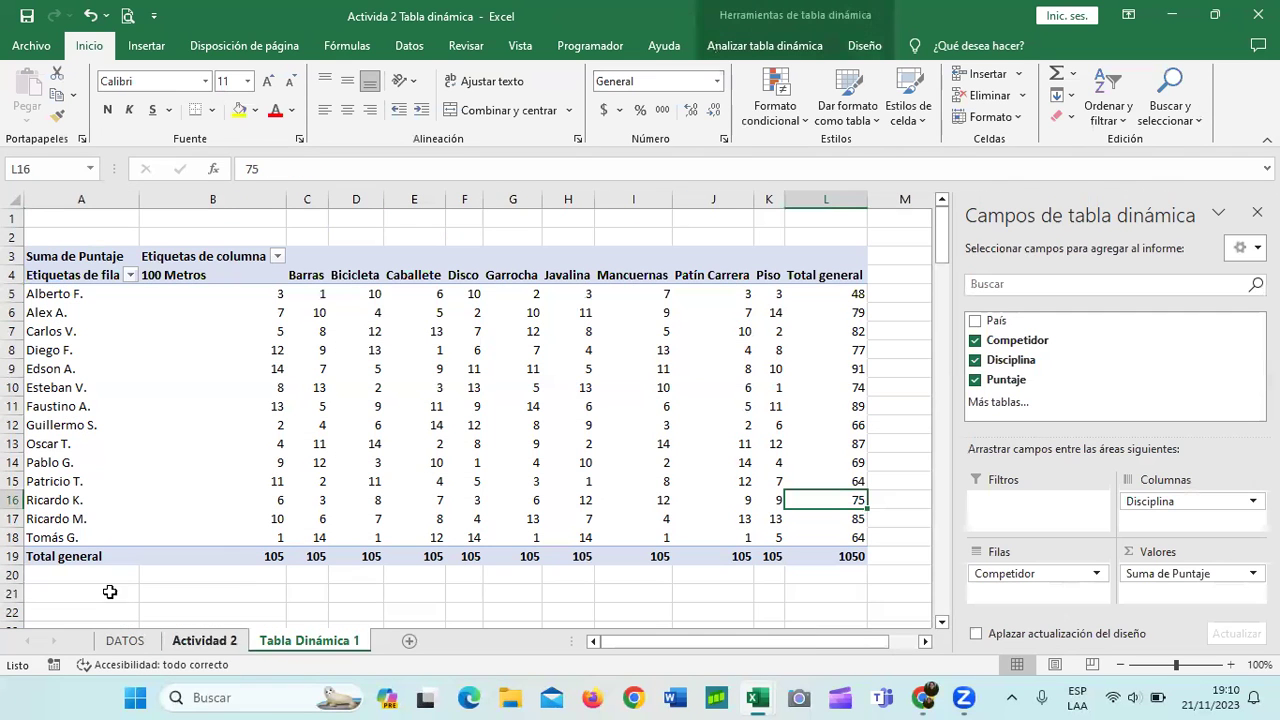
{"action": "left_click", "coordinate": [622, 262]}
{"action": "left_click", "coordinate": [538, 263]}
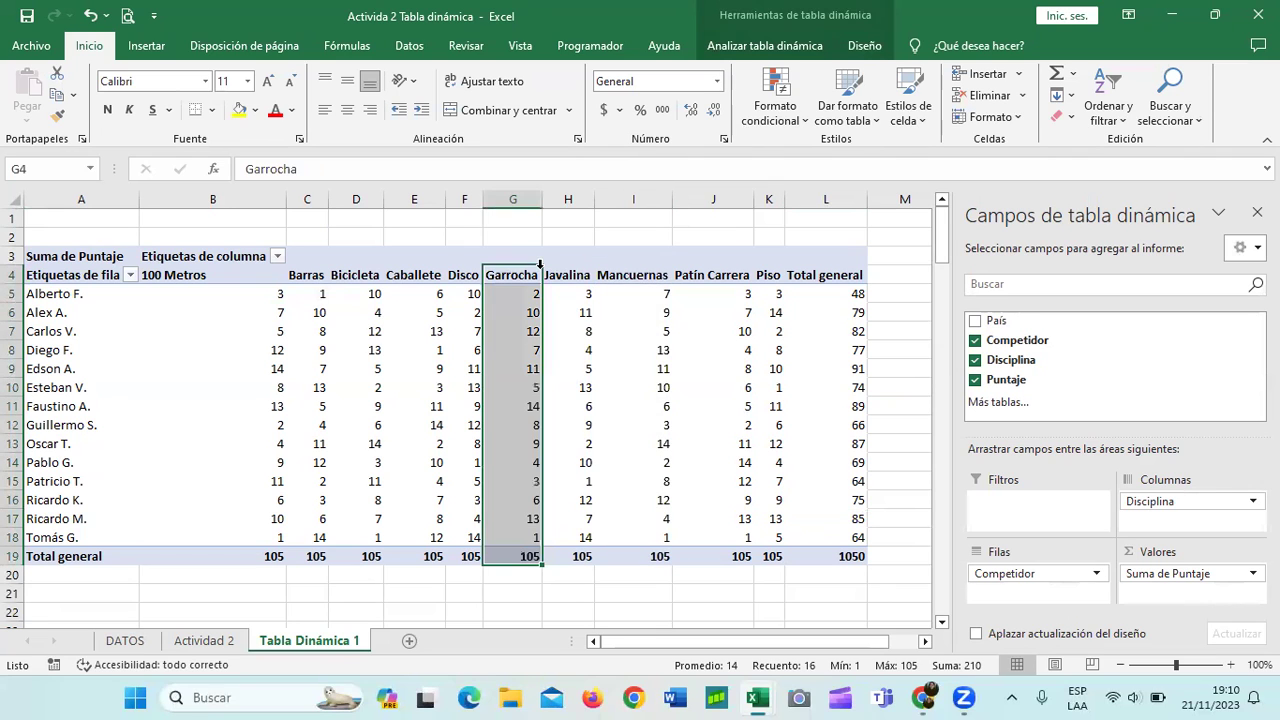
{"action": "left_click", "coordinate": [658, 264]}
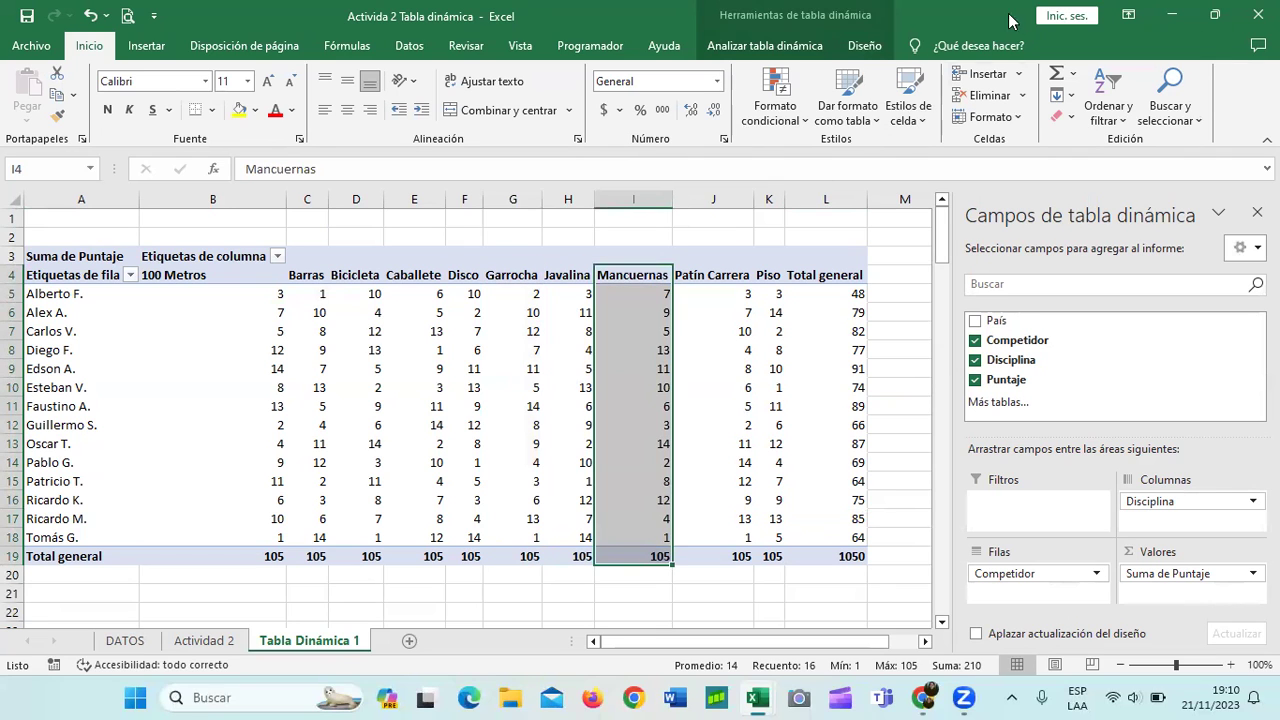
Apply the dark green pivot table style with black header and total rows to the Tabla Dinámica 1 pivot table
{"action": "left_click", "coordinate": [860, 48]}
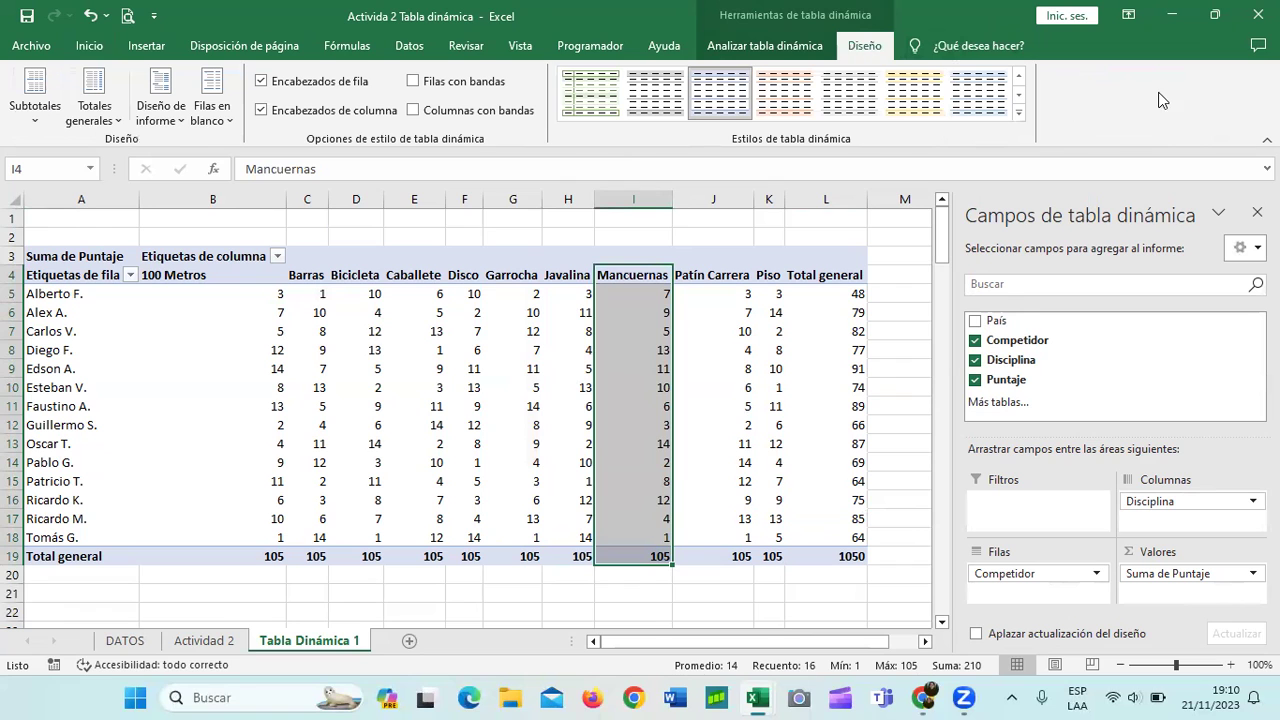
{"action": "left_click", "coordinate": [1018, 112]}
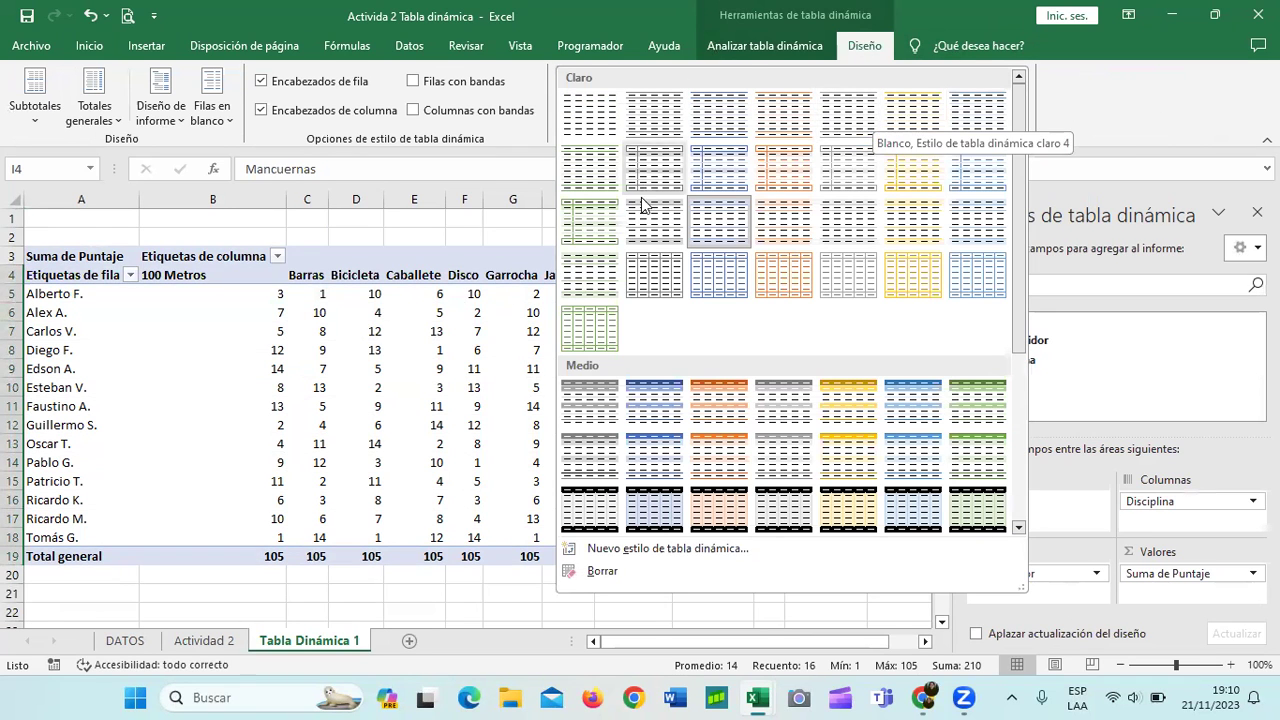
{"action": "left_click_drag", "start_coordinate": [1020, 334], "coordinate": [1010, 500]}
{"action": "left_click", "coordinate": [978, 470]}
{"action": "left_click", "coordinate": [912, 399]}
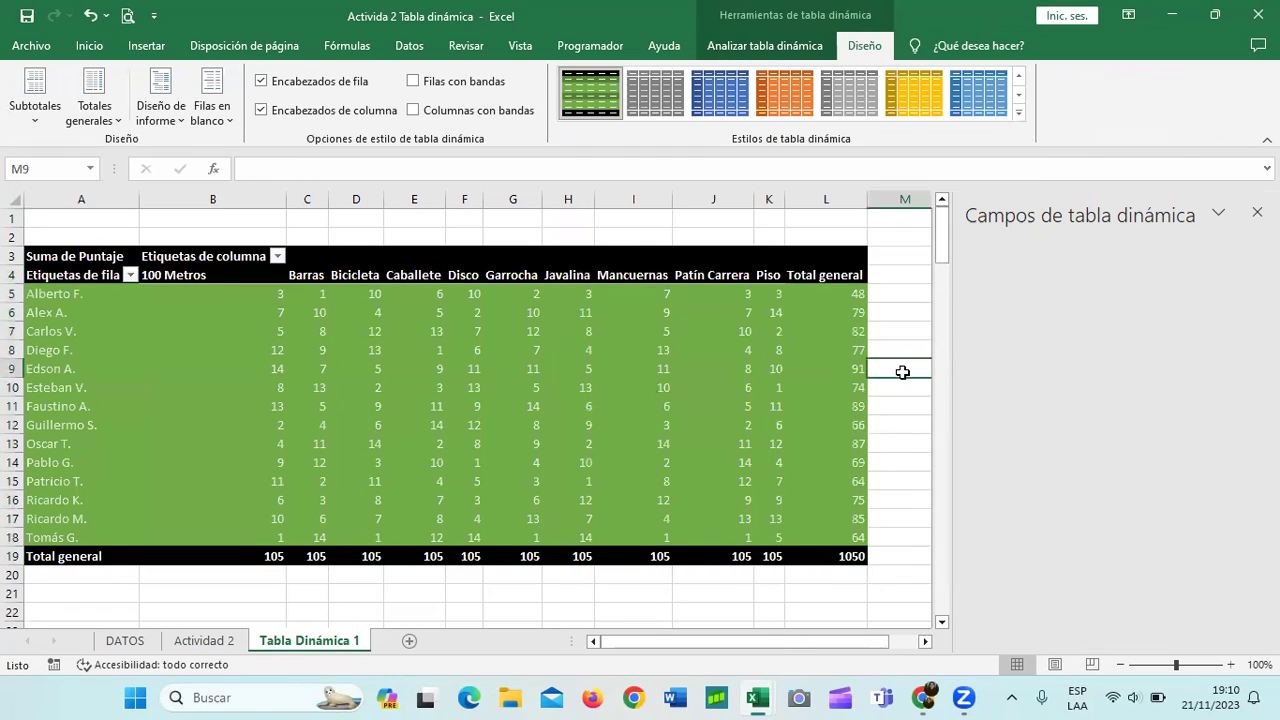
Insert slicers for País, Competidor, Disciplina and Puntaje in the Tabla Dinámica 1 pivot table
{"action": "left_click", "coordinate": [475, 316]}
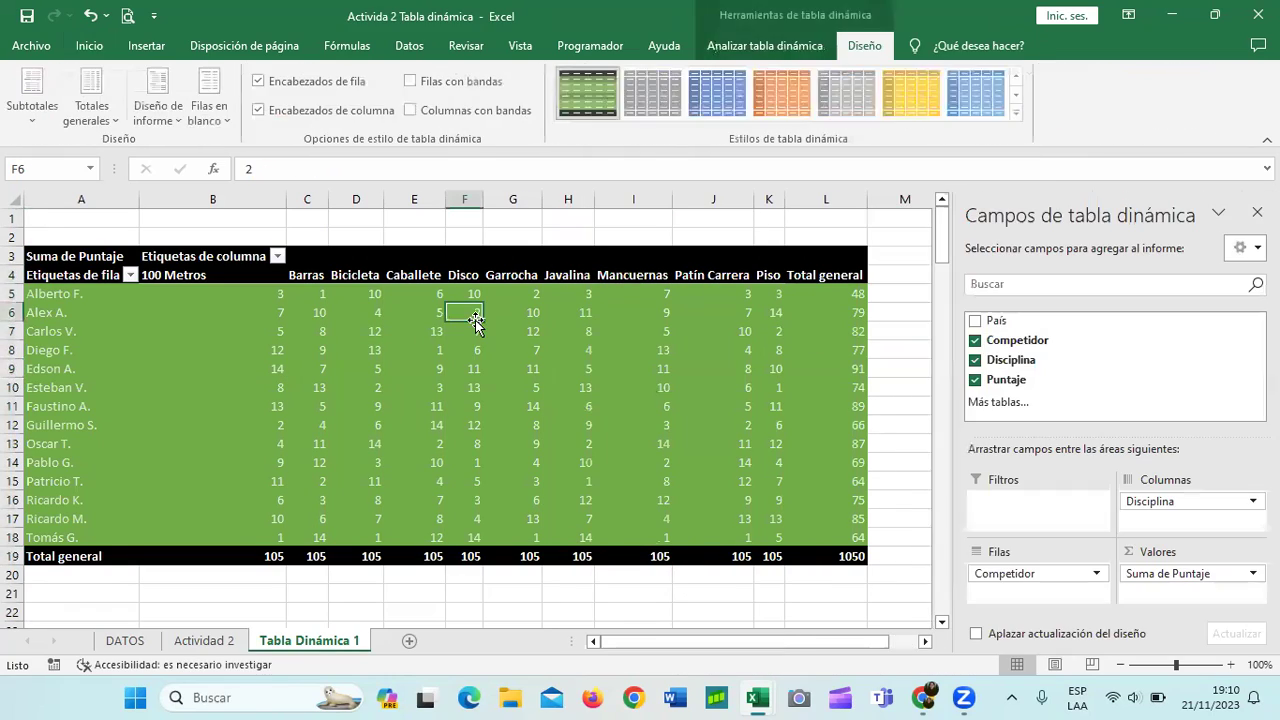
{"action": "left_click", "coordinate": [790, 42]}
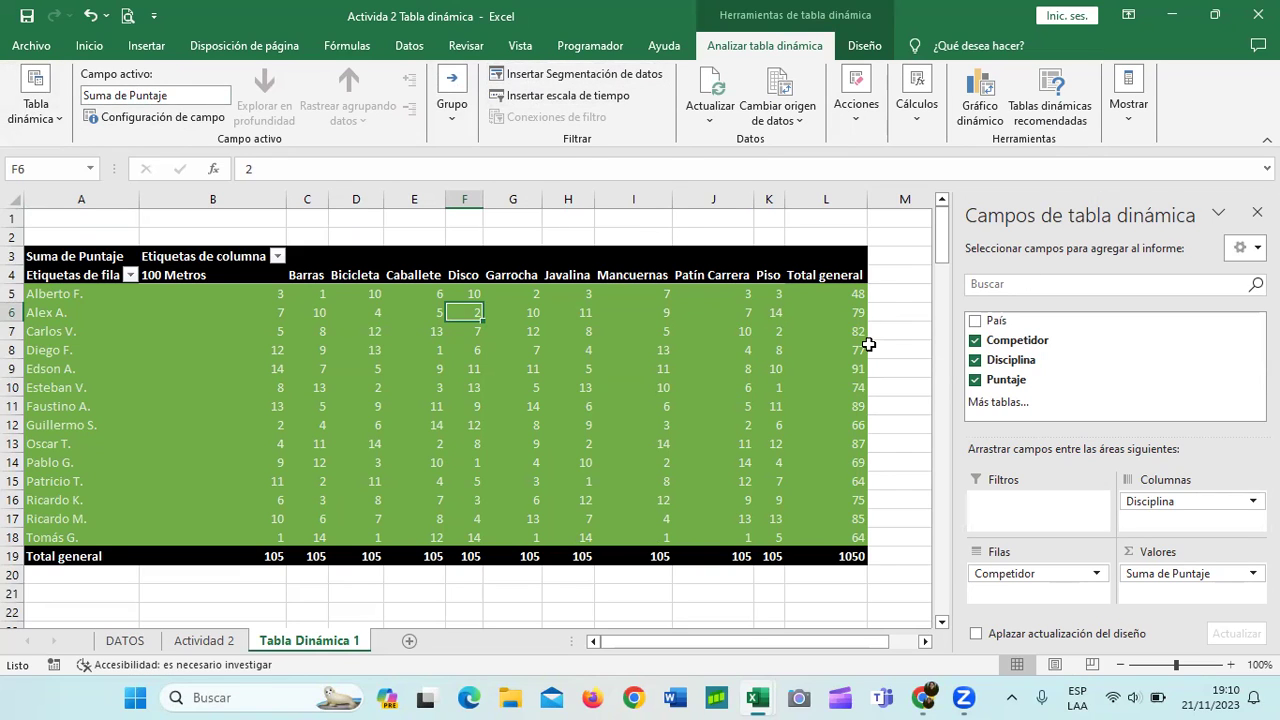
{"action": "left_click", "coordinate": [610, 266]}
{"action": "left_click", "coordinate": [458, 259]}
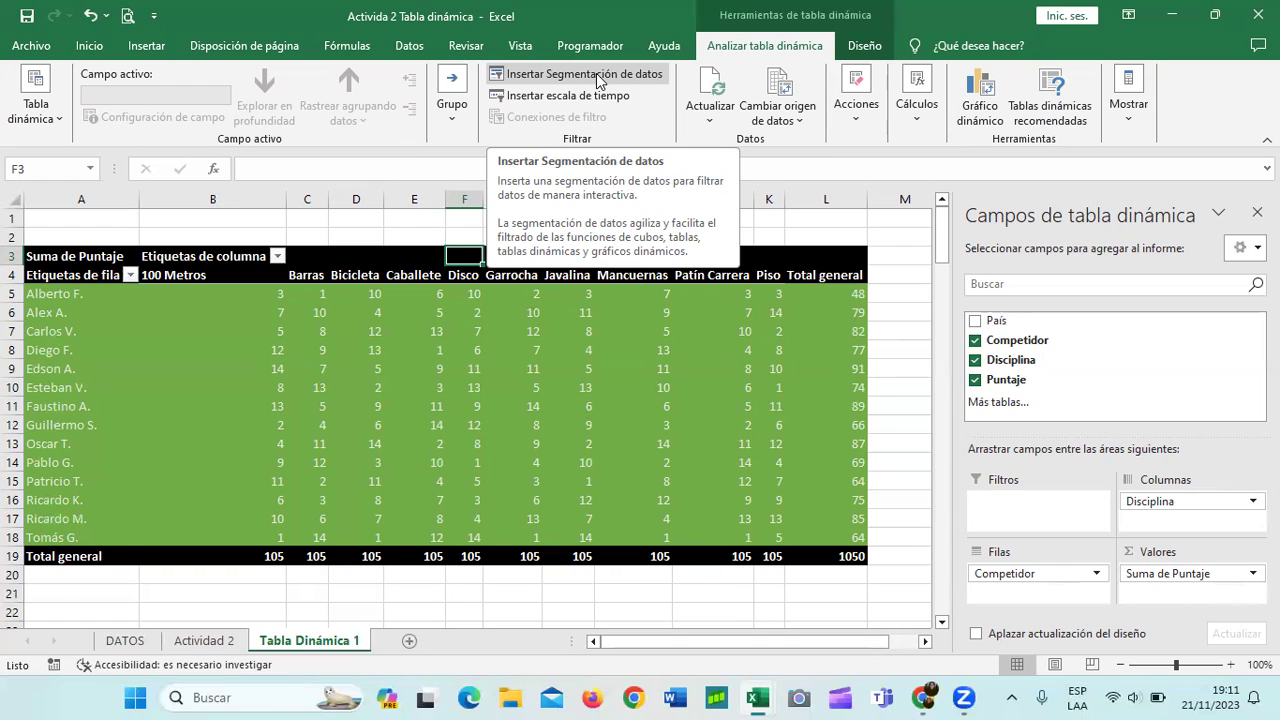
{"action": "left_click", "coordinate": [598, 79]}
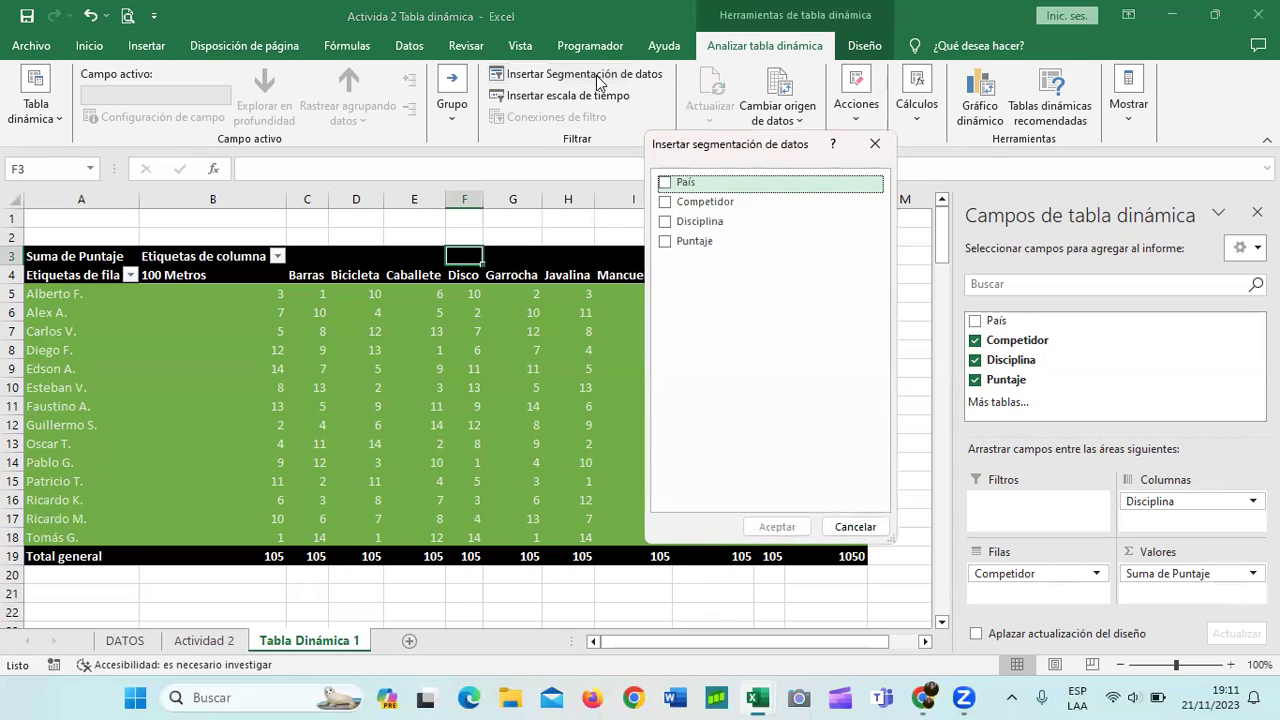
{"action": "left_click_drag", "start_coordinate": [778, 153], "coordinate": [653, 152]}
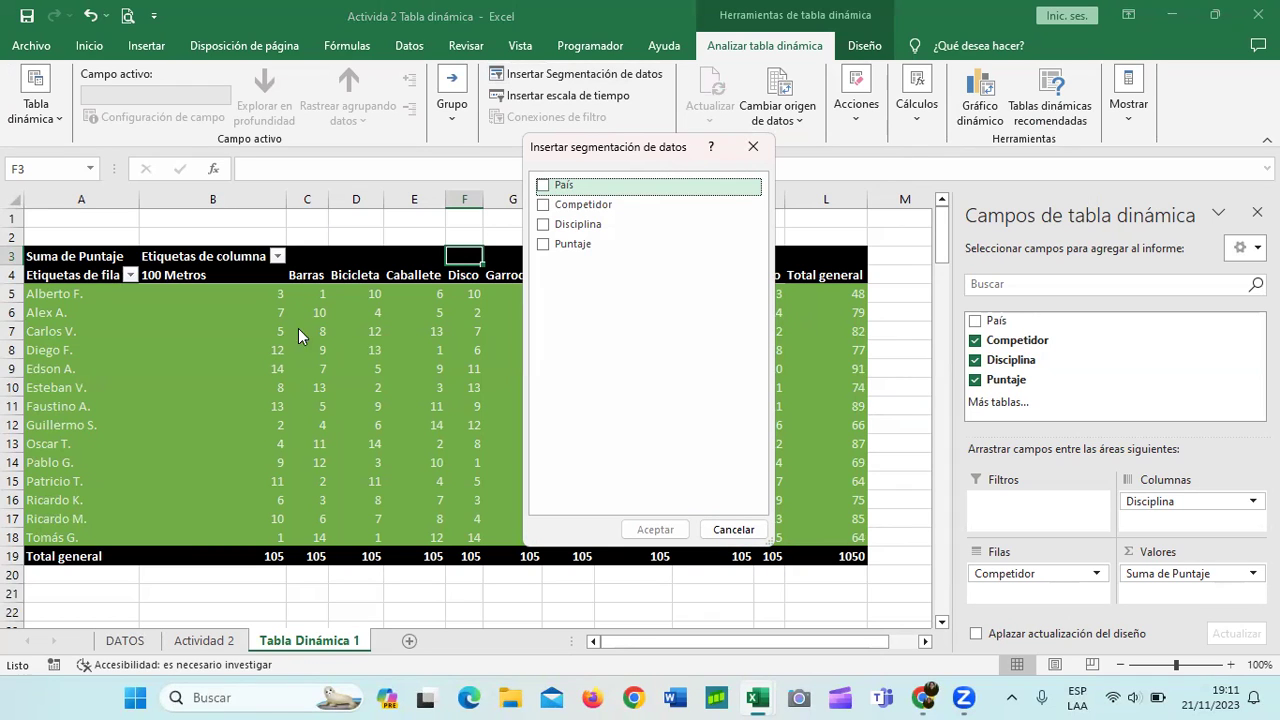
{"action": "left_click", "coordinate": [541, 188]}
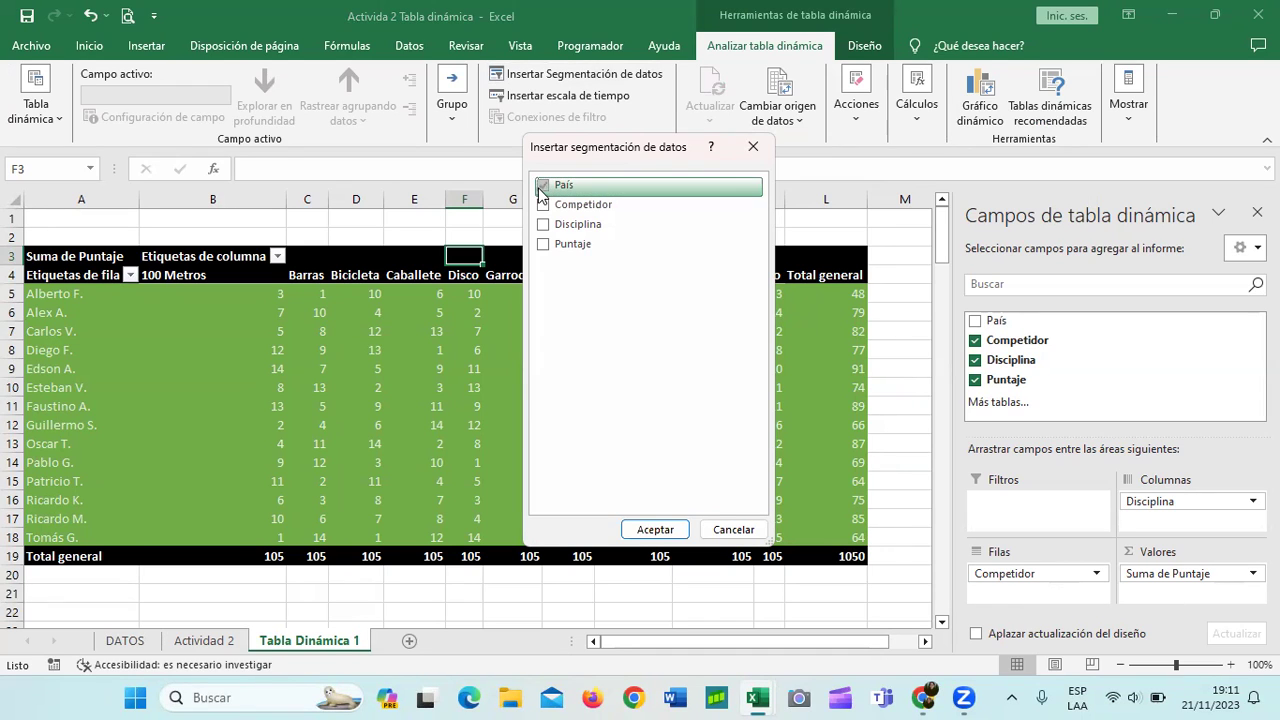
{"action": "left_click", "coordinate": [543, 205]}
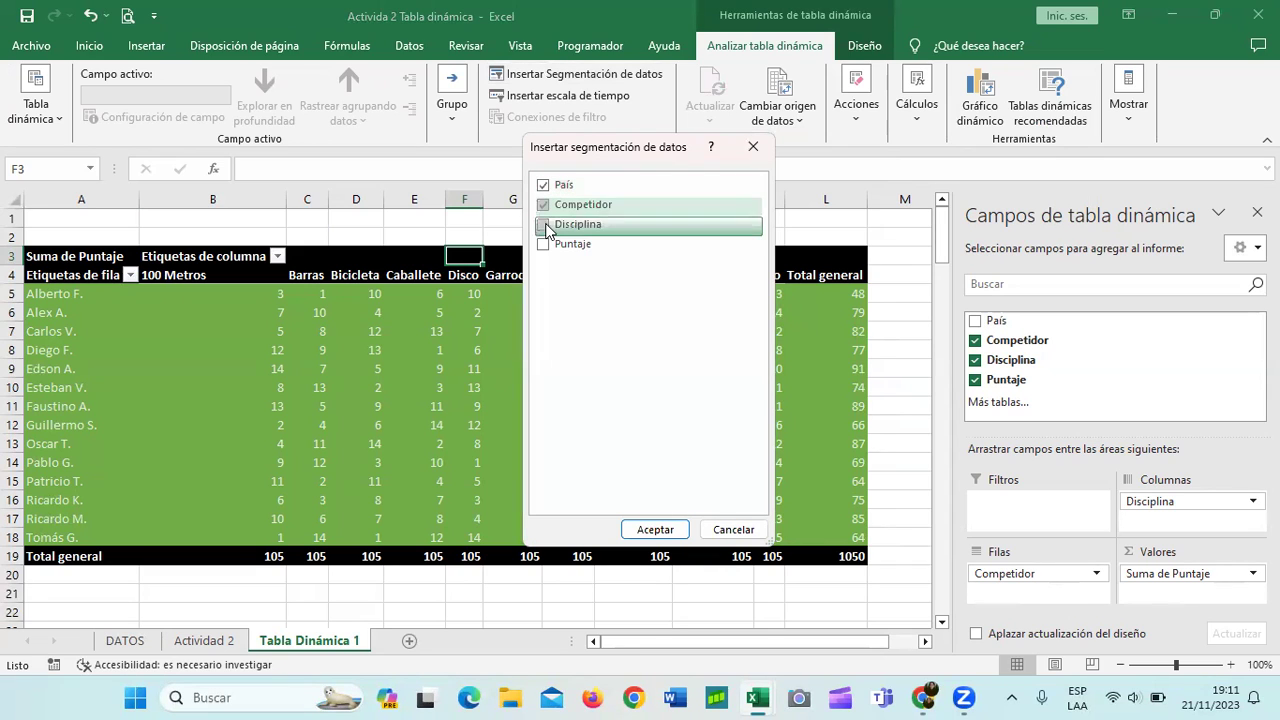
{"action": "left_click", "coordinate": [543, 225]}
{"action": "left_click", "coordinate": [541, 246]}
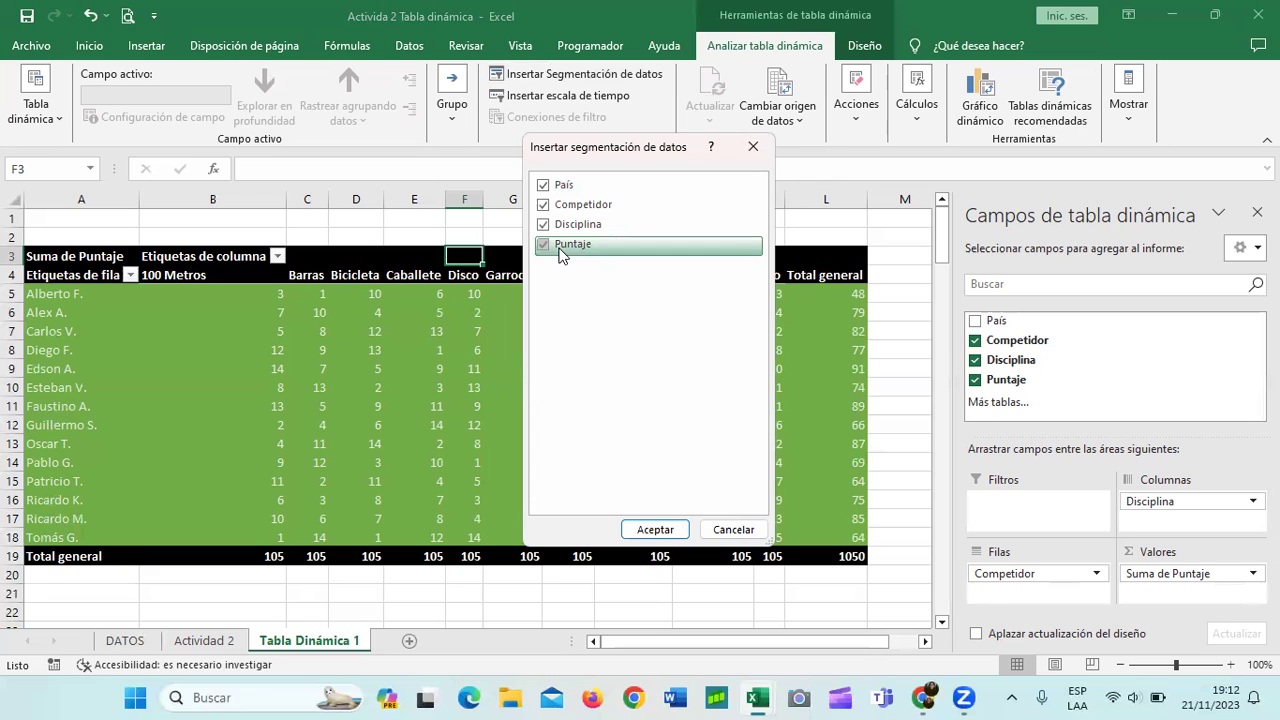
{"action": "left_click", "coordinate": [664, 529]}
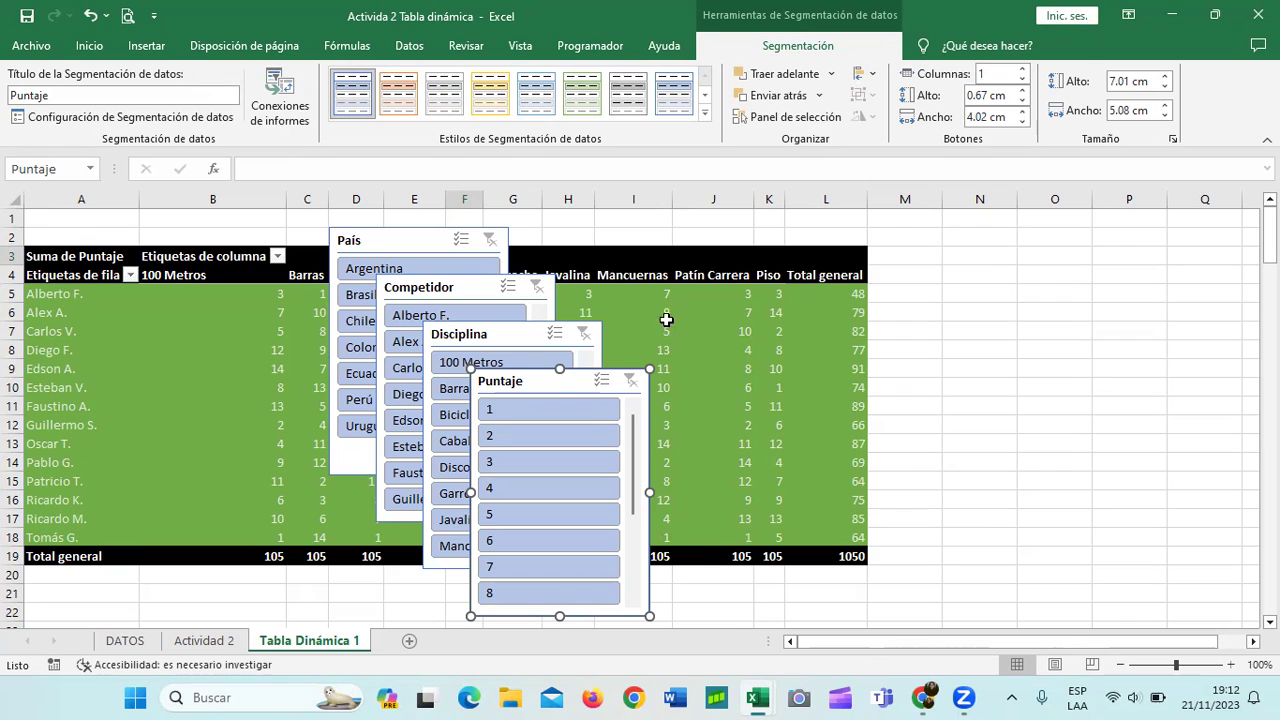
Spread the four slicers side by side in one aligned row, ordered País, Competidor, Disciplina and Puntaje
{"action": "left_click_drag", "start_coordinate": [551, 381], "coordinate": [960, 246]}
{"action": "left_click_drag", "start_coordinate": [523, 337], "coordinate": [771, 252]}
{"action": "left_click_drag", "start_coordinate": [413, 244], "coordinate": [374, 246]}
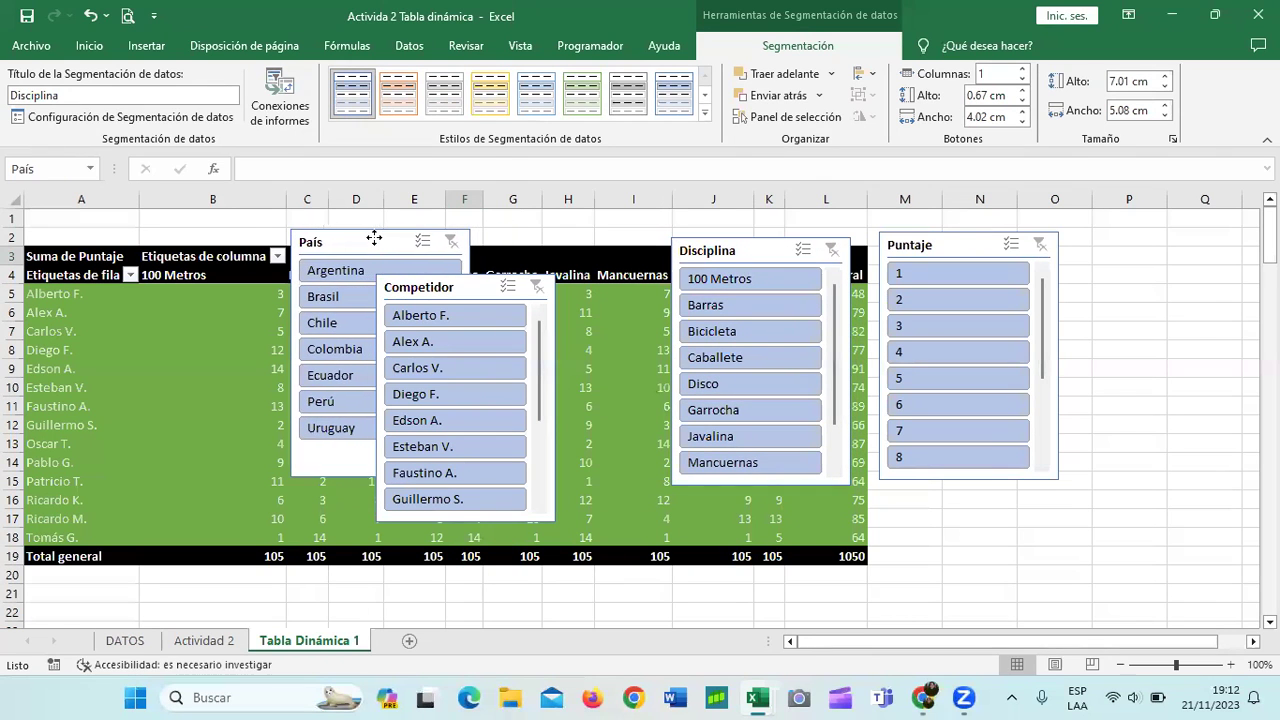
{"action": "left_click_drag", "start_coordinate": [482, 284], "coordinate": [579, 238]}
{"action": "left_click_drag", "start_coordinate": [437, 252], "coordinate": [367, 242]}
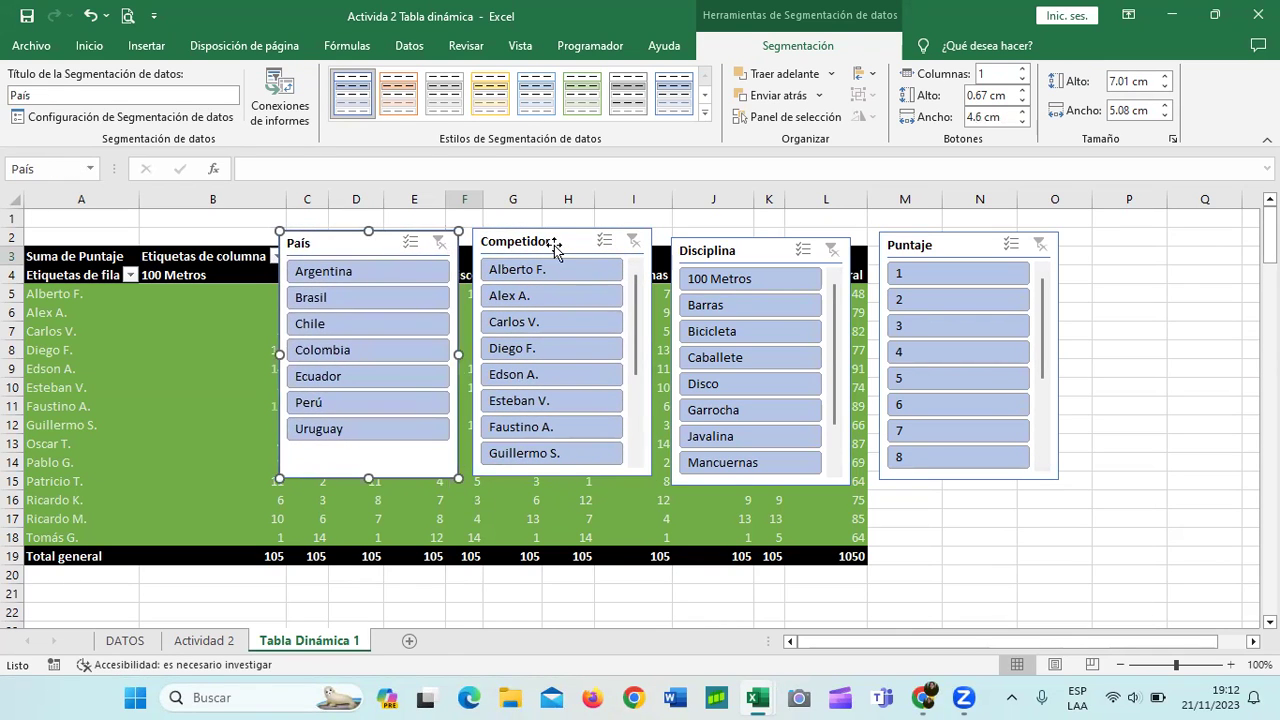
{"action": "left_click_drag", "start_coordinate": [552, 242], "coordinate": [556, 243]}
{"action": "left_click_drag", "start_coordinate": [727, 258], "coordinate": [735, 250]}
{"action": "left_click_drag", "start_coordinate": [966, 250], "coordinate": [974, 246]}
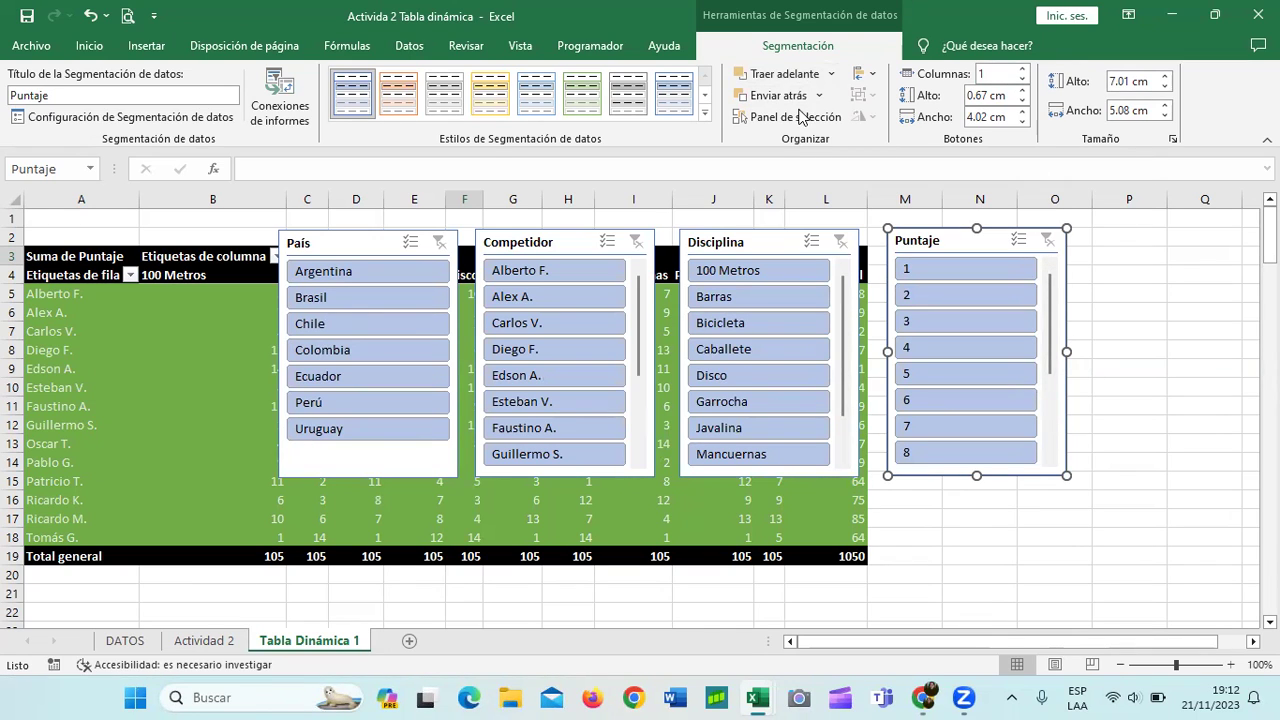
Apply the dark yellow slicer style to the Puntaje, Disciplina and Competidor slicers
{"action": "left_click", "coordinate": [703, 113]}
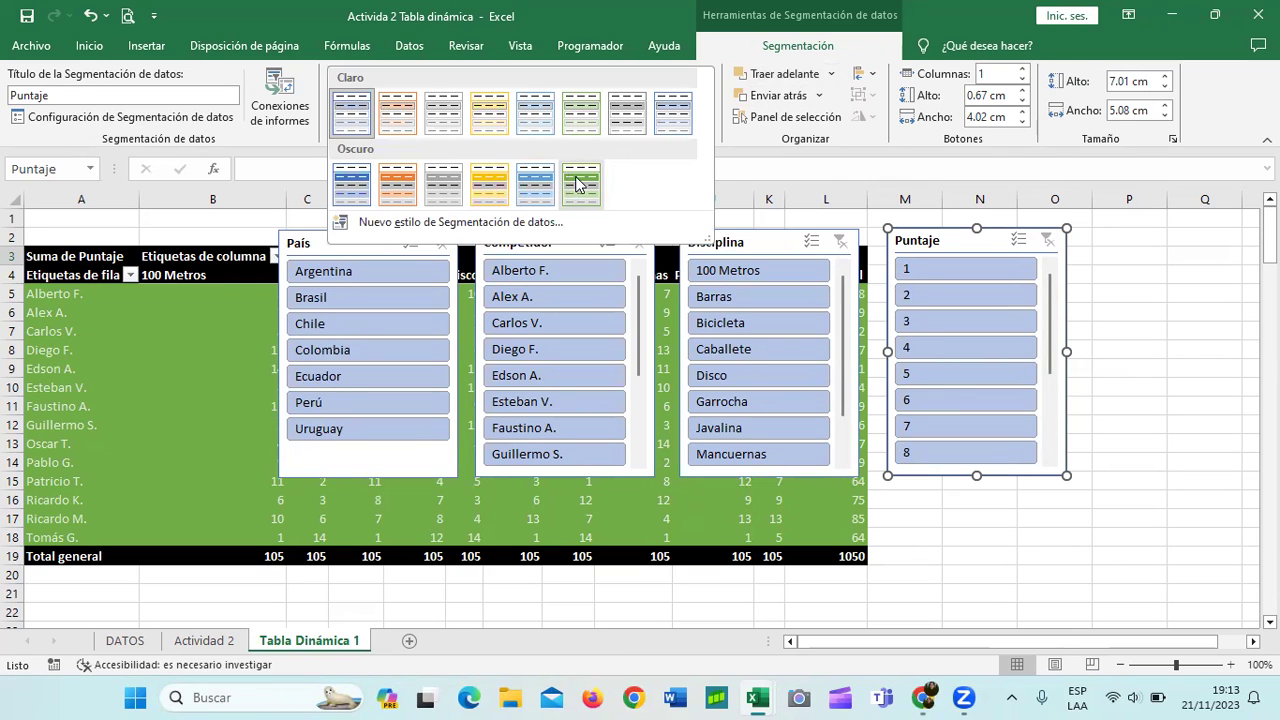
{"action": "left_click", "coordinate": [490, 184]}
{"action": "left_click", "coordinate": [770, 248]}
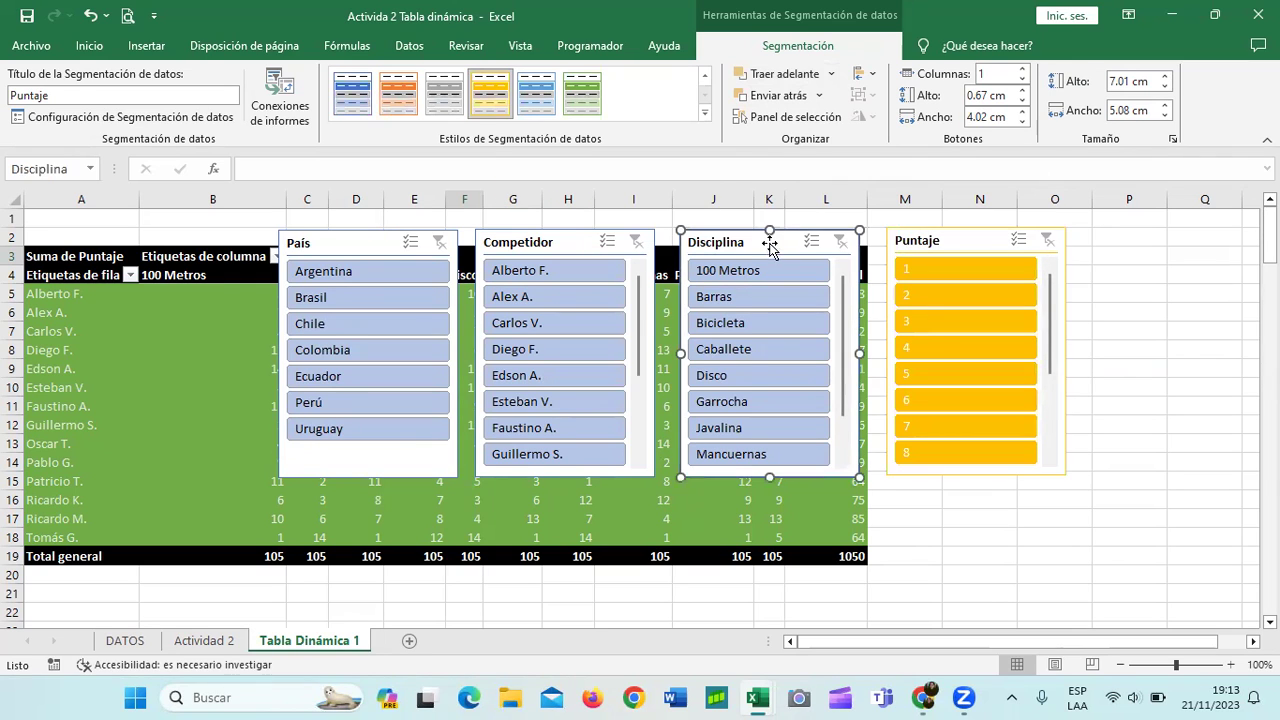
{"action": "left_click", "coordinate": [500, 95]}
{"action": "left_click", "coordinate": [571, 229]}
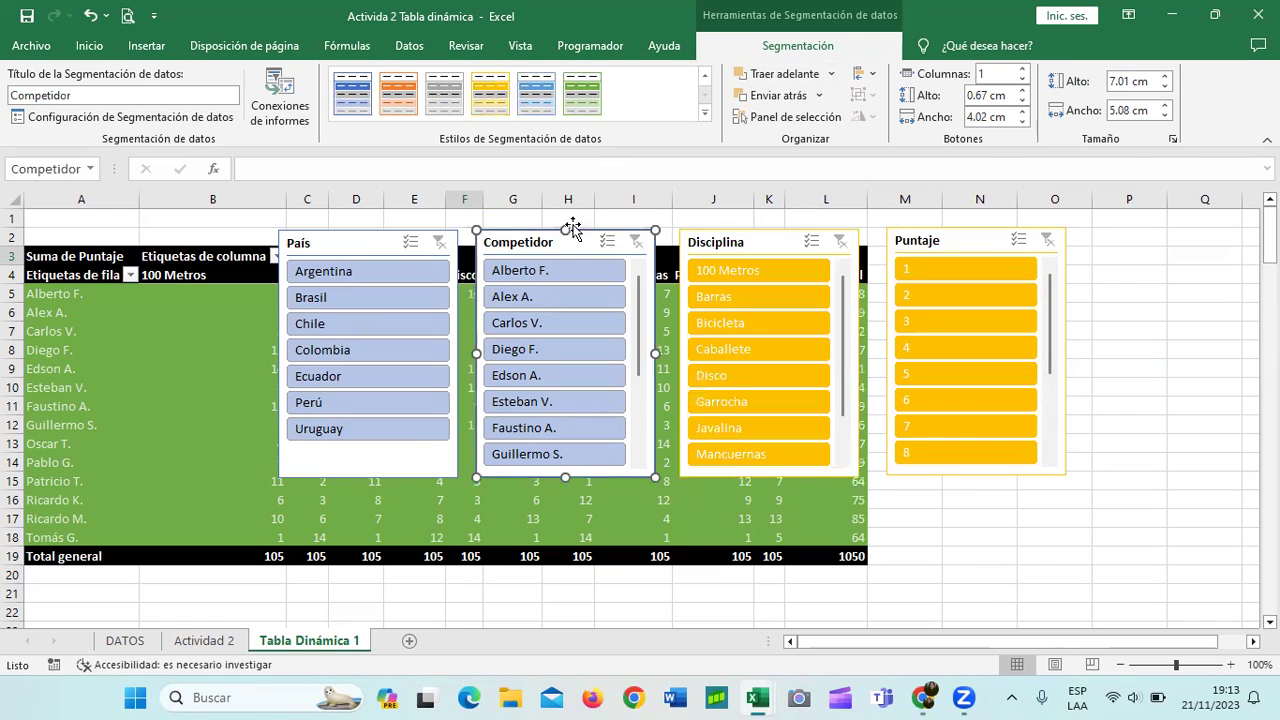
{"action": "left_click", "coordinate": [490, 95]}
Try the dark blue and dark green styles on the País slicer and settle on dark yellow to match the others
{"action": "left_click", "coordinate": [386, 244]}
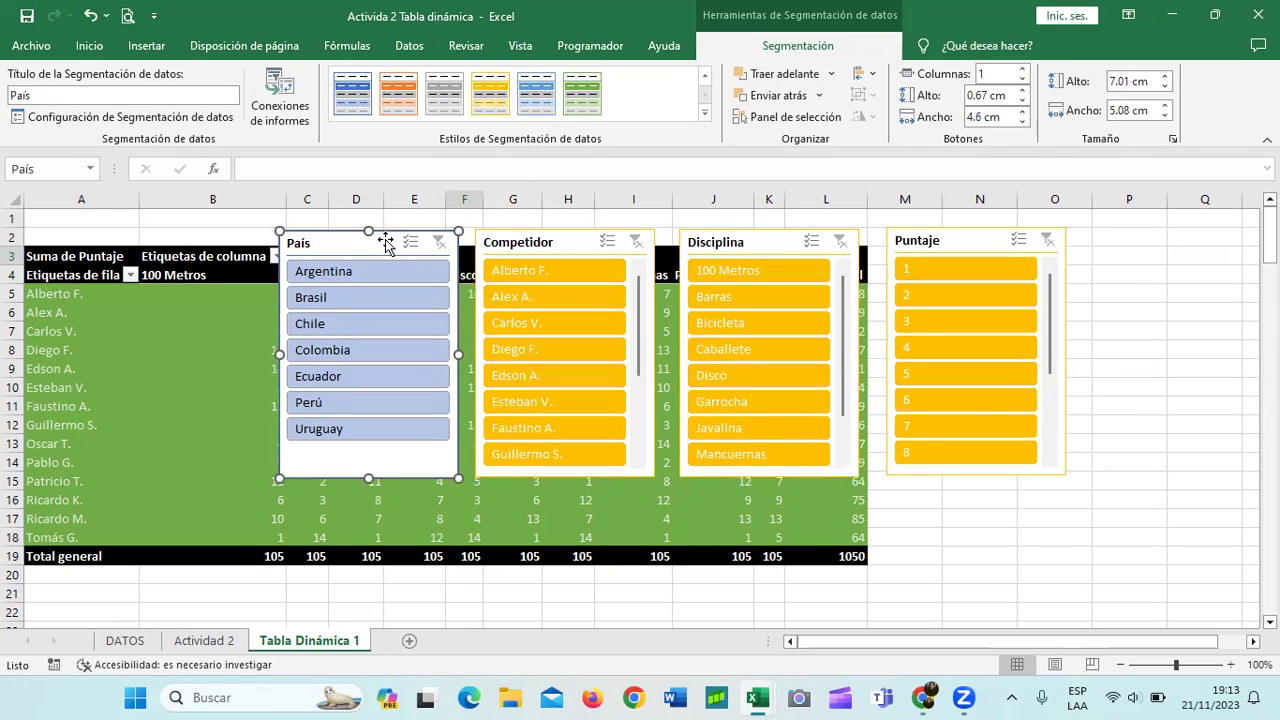
{"action": "left_click", "coordinate": [536, 95]}
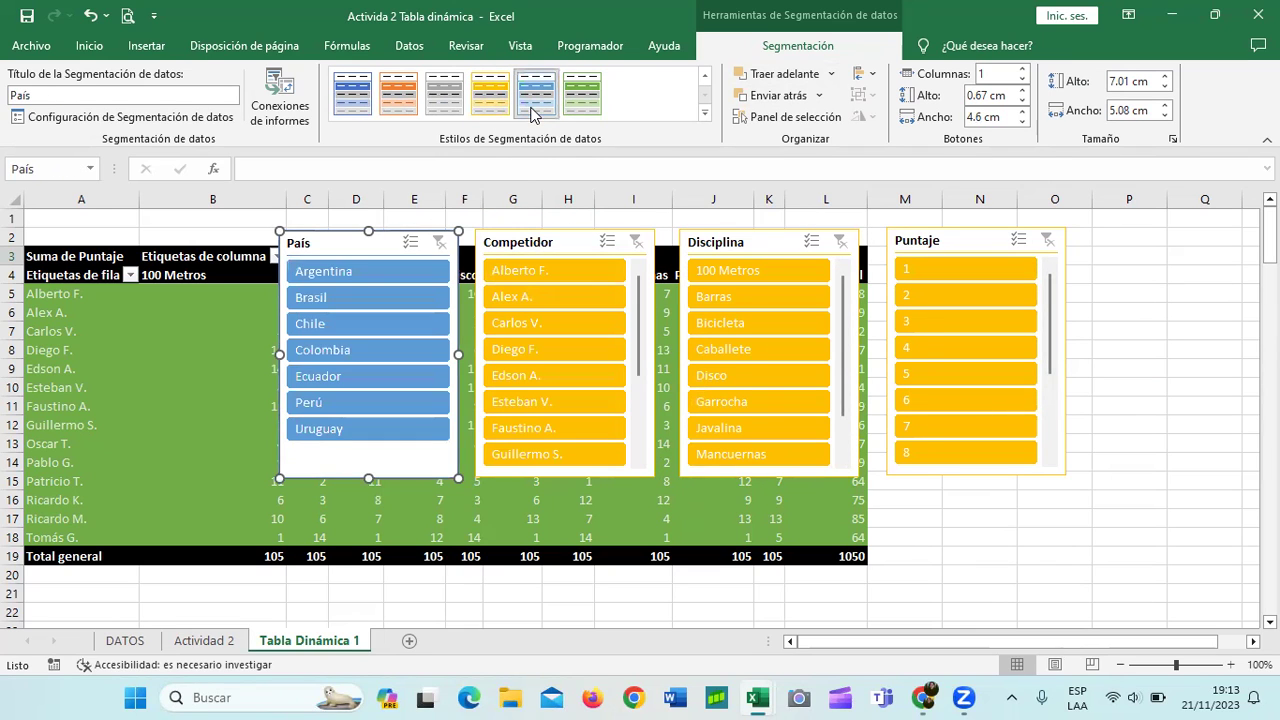
{"action": "left_click", "coordinate": [583, 101]}
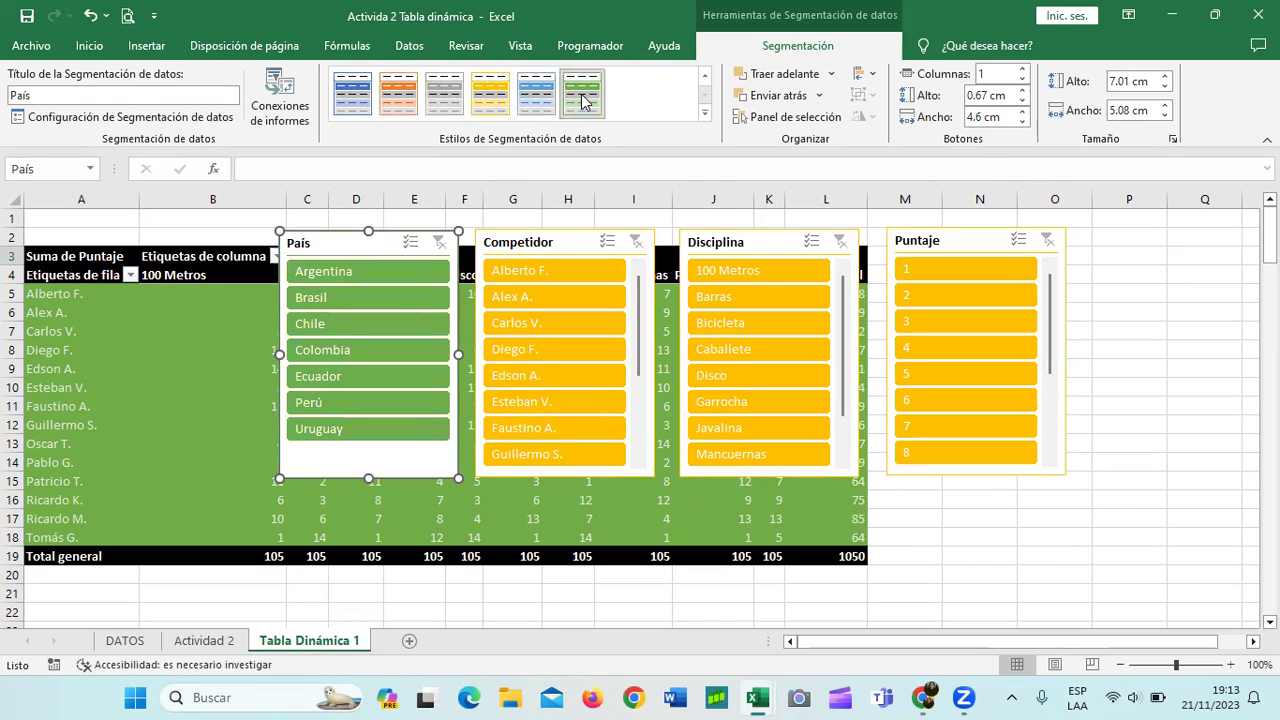
{"action": "left_click", "coordinate": [491, 96]}
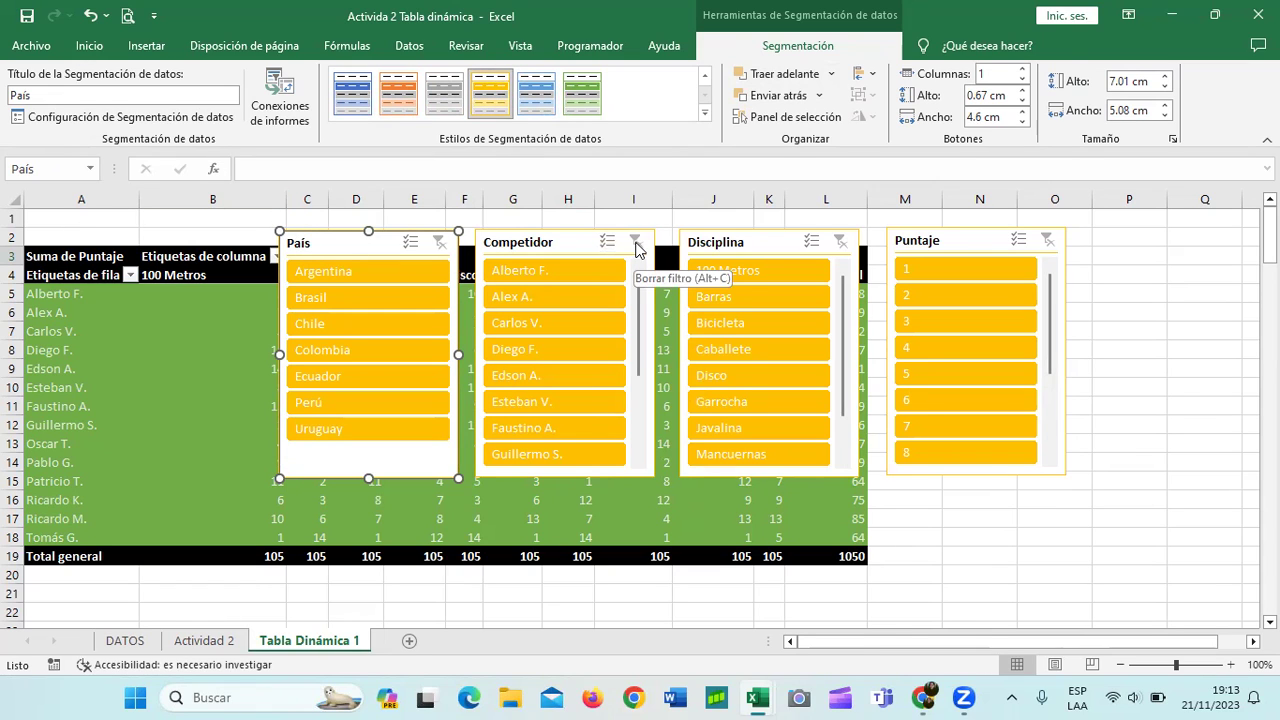
{"action": "left_click_drag", "start_coordinate": [730, 243], "coordinate": [742, 243]}
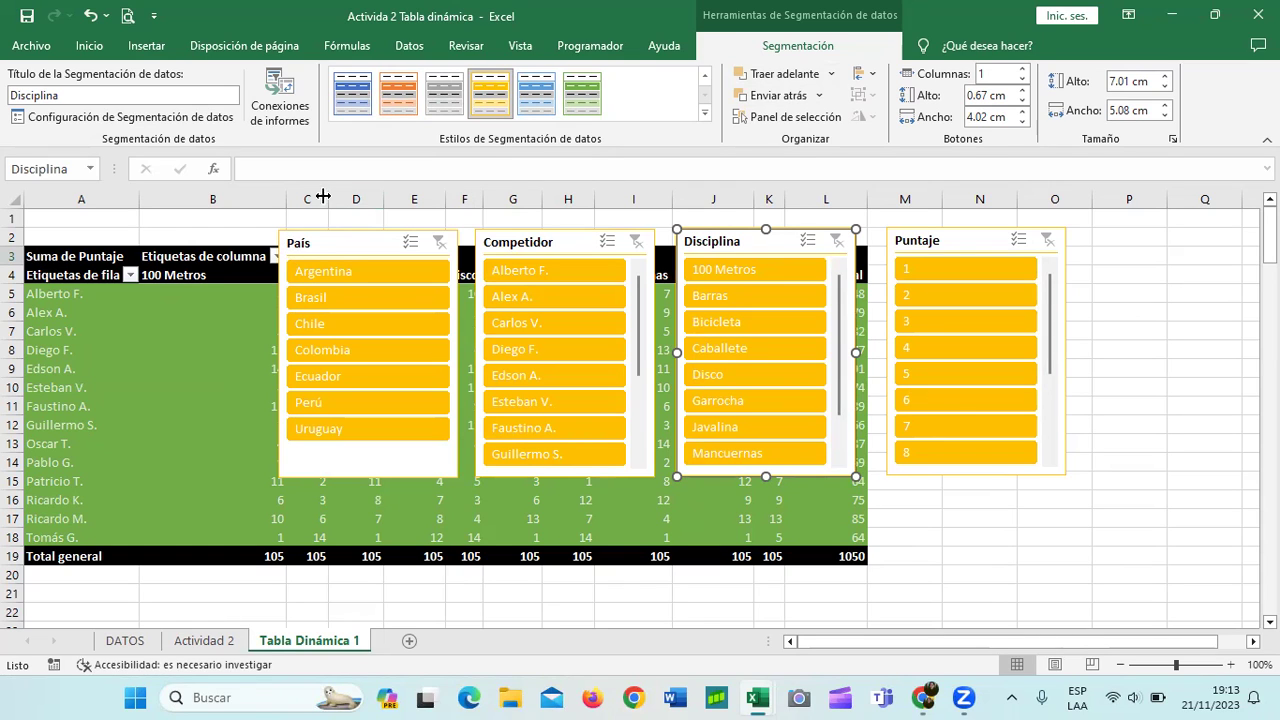
Filter the pivot table to Argentina with the País slicer and move all four slicers below the shortened table
{"action": "left_click", "coordinate": [349, 276]}
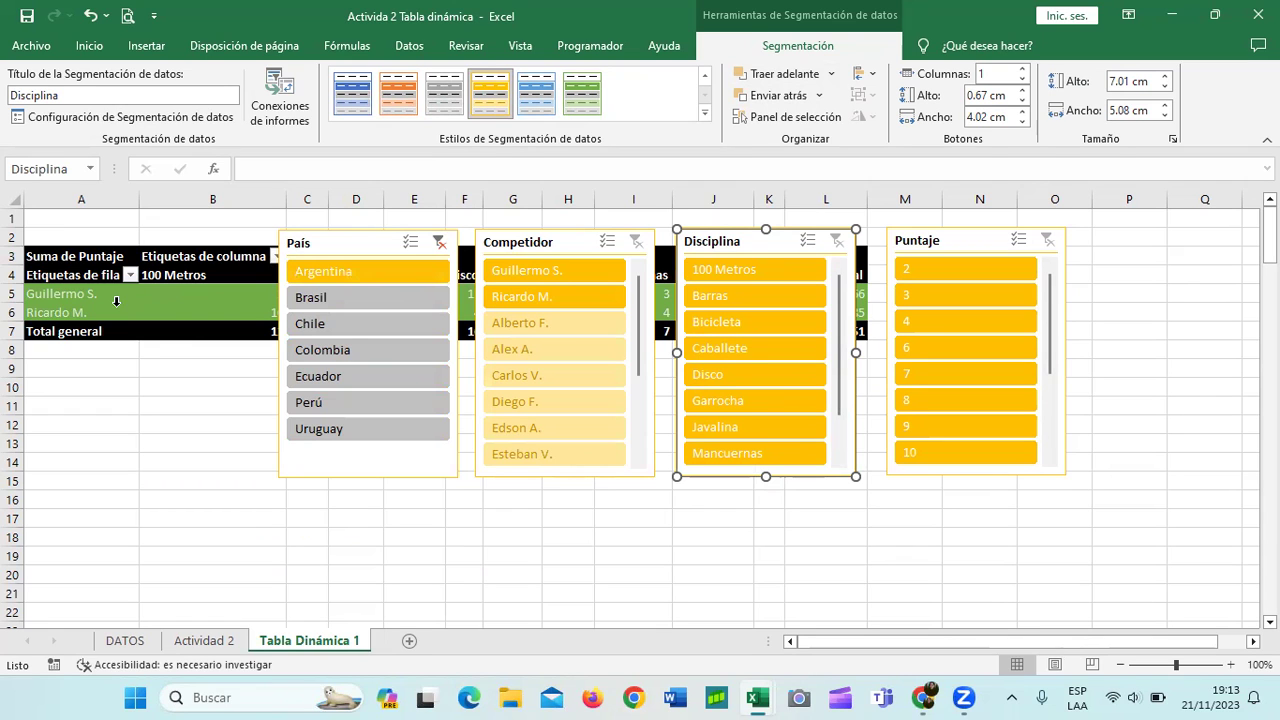
{"action": "left_click_drag", "start_coordinate": [362, 246], "coordinate": [347, 382]}
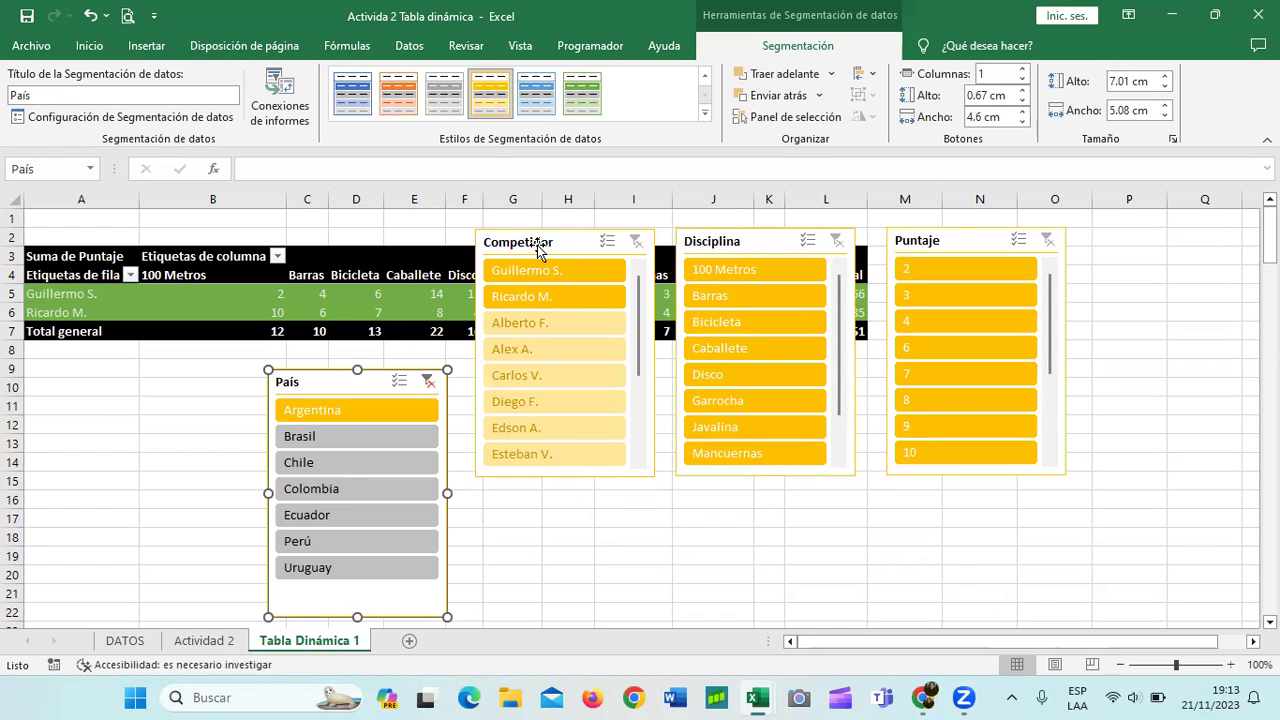
{"action": "left_click_drag", "start_coordinate": [560, 249], "coordinate": [563, 401]}
{"action": "left_click_drag", "start_coordinate": [754, 248], "coordinate": [755, 383]}
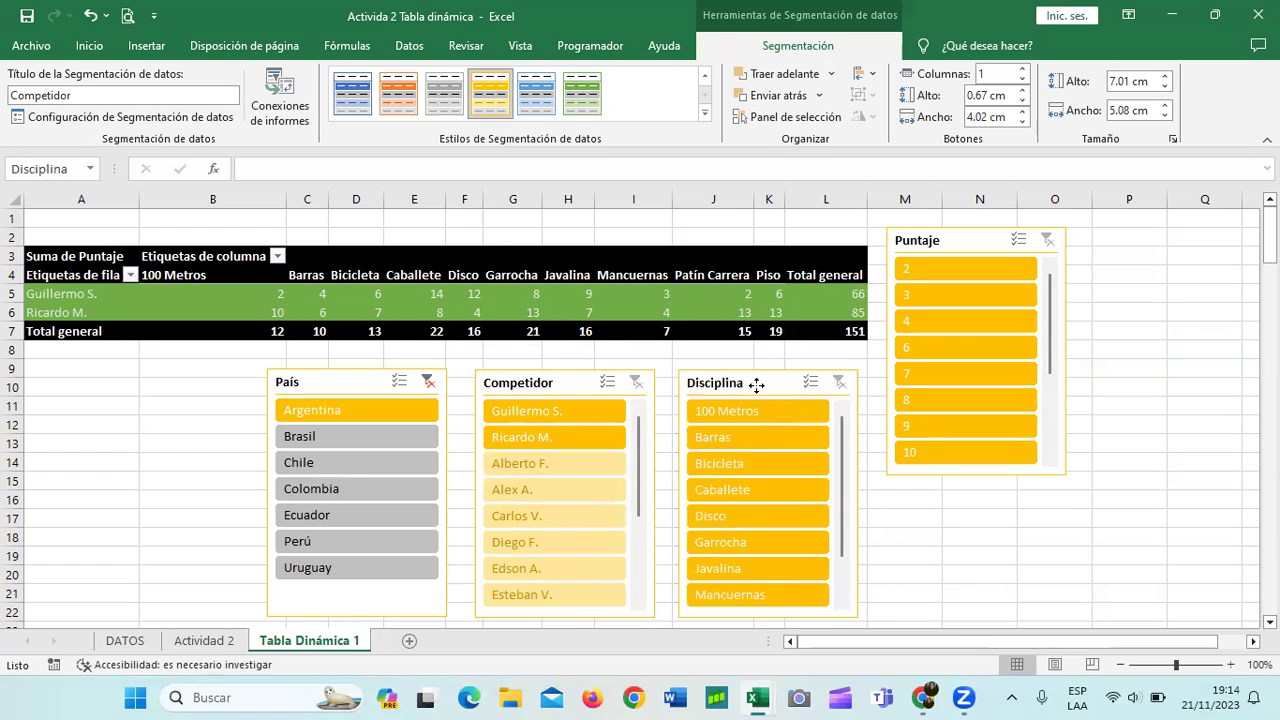
{"action": "left_click_drag", "start_coordinate": [974, 282], "coordinate": [970, 380]}
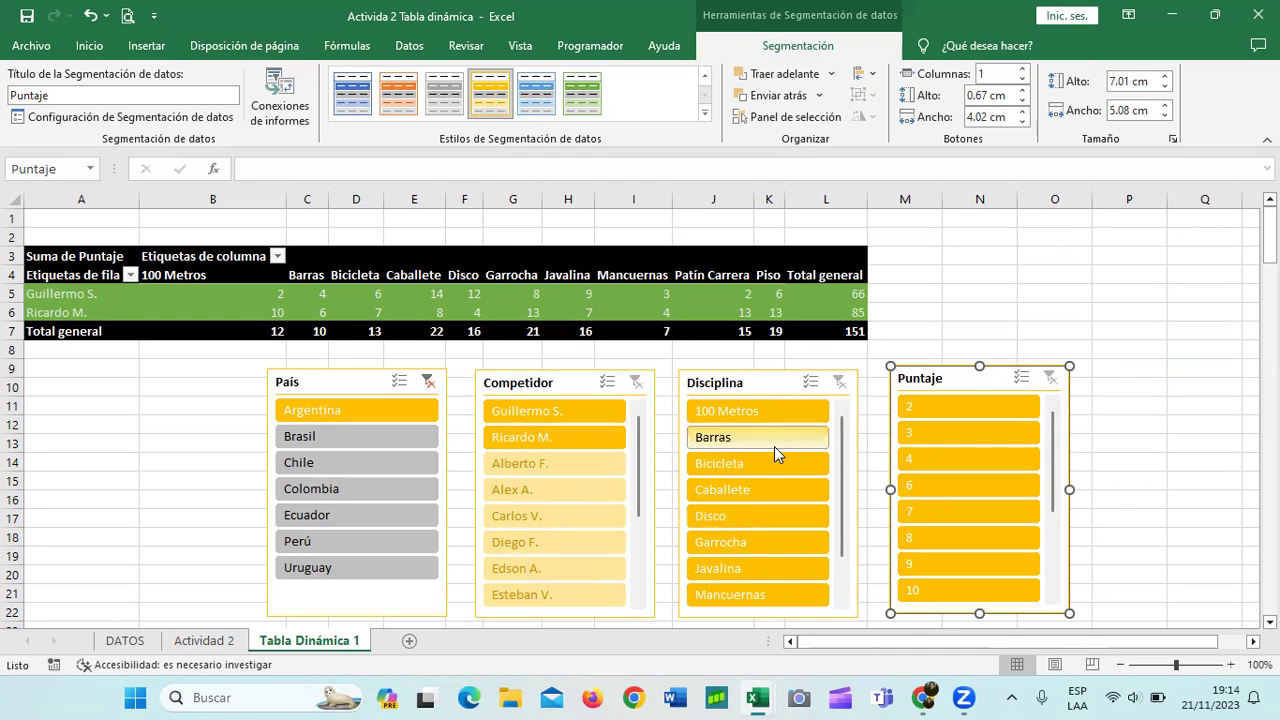
Examine which entries in the Disciplina, Competidor and Puntaje slicers are active or dimmed for Argentina
{"action": "scroll", "coordinate": [843, 483], "scroll_direction": "down", "scroll_amount": 2}
{"action": "scroll", "coordinate": [851, 486], "scroll_direction": "up", "scroll_amount": 2}
{"action": "scroll", "coordinate": [839, 500], "scroll_direction": "down", "scroll_amount": 2}
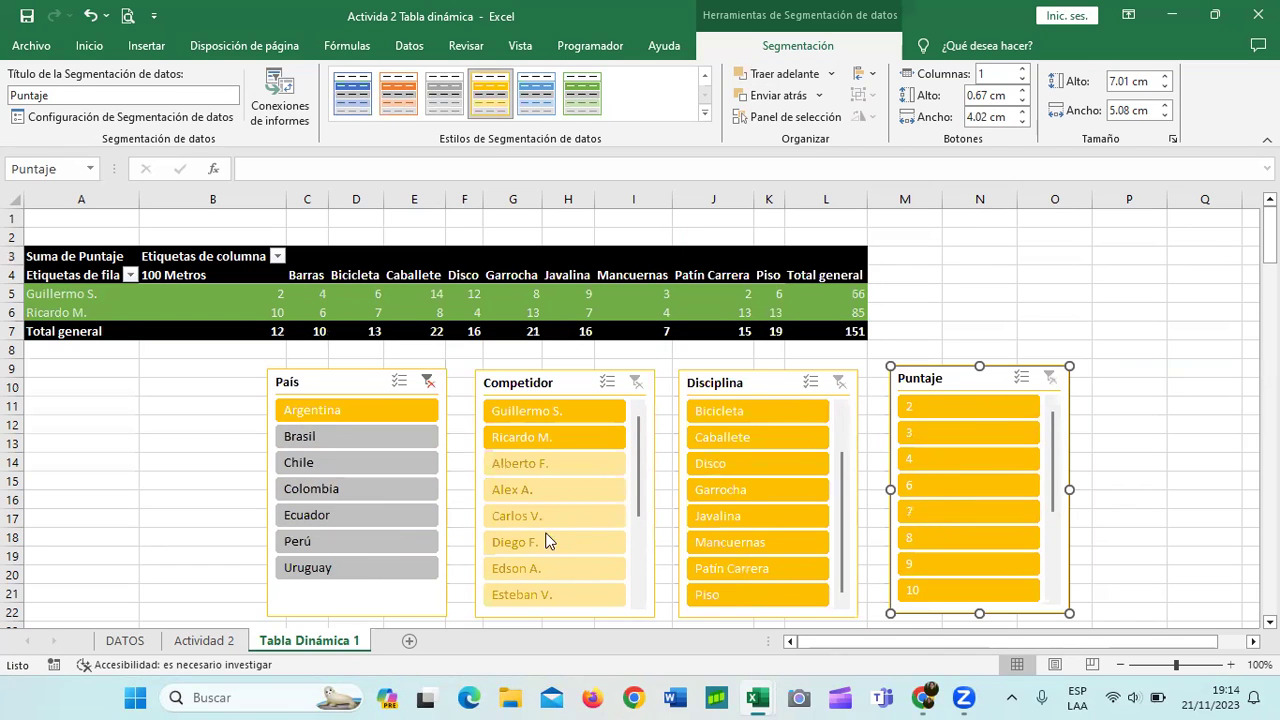
{"action": "left_click", "coordinate": [637, 549]}
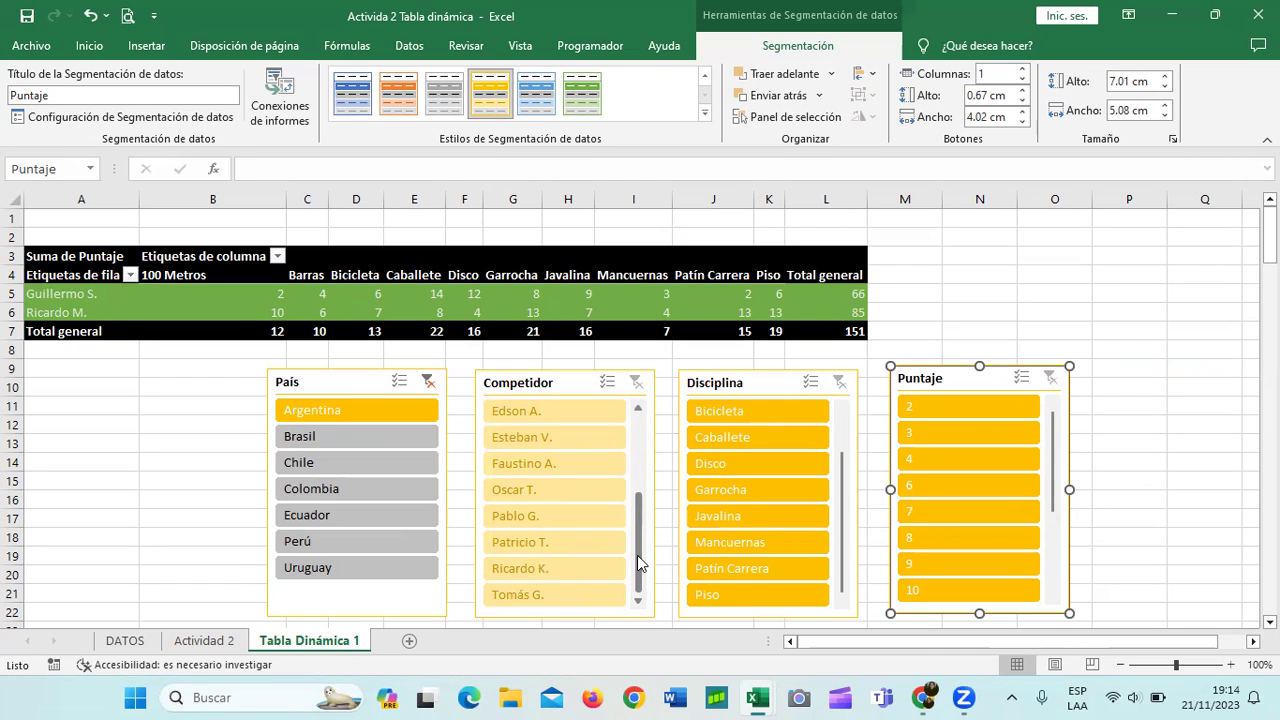
{"action": "left_click_drag", "start_coordinate": [637, 555], "coordinate": [652, 435]}
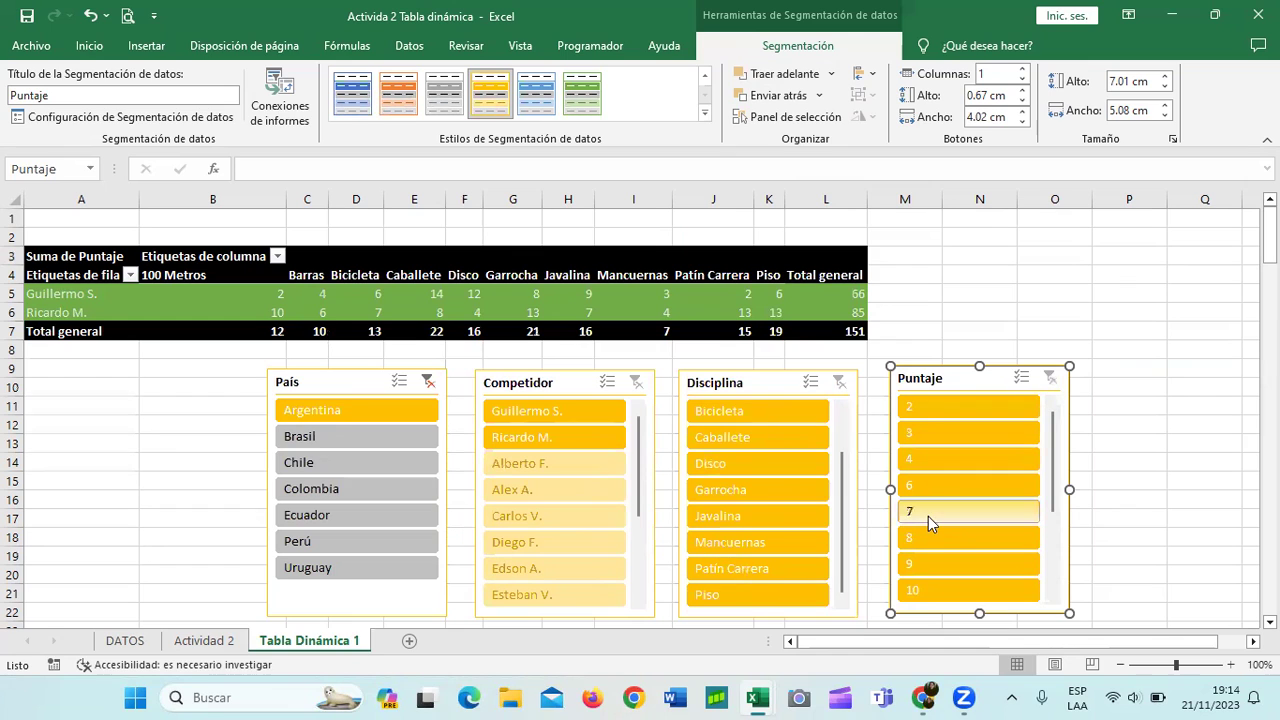
{"action": "left_click_drag", "start_coordinate": [1052, 455], "coordinate": [1048, 597]}
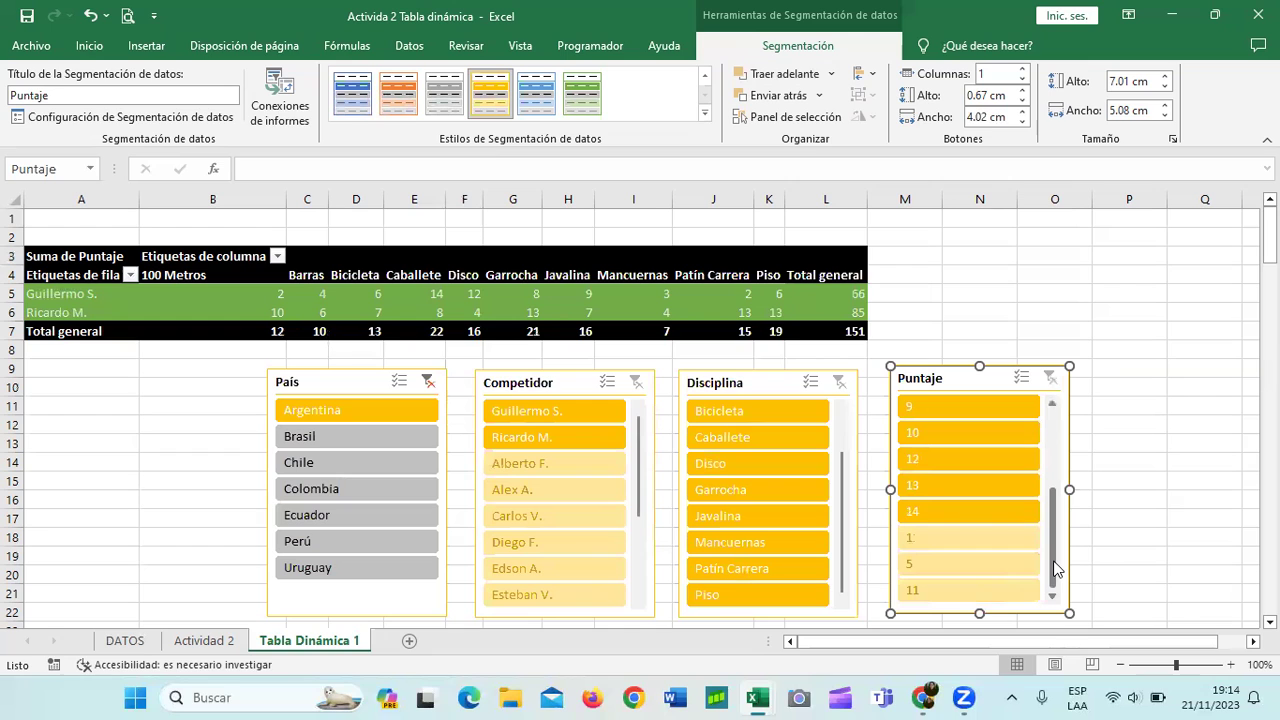
{"action": "left_click_drag", "start_coordinate": [1055, 567], "coordinate": [1050, 457]}
{"action": "left_click_drag", "start_coordinate": [1052, 517], "coordinate": [1055, 592]}
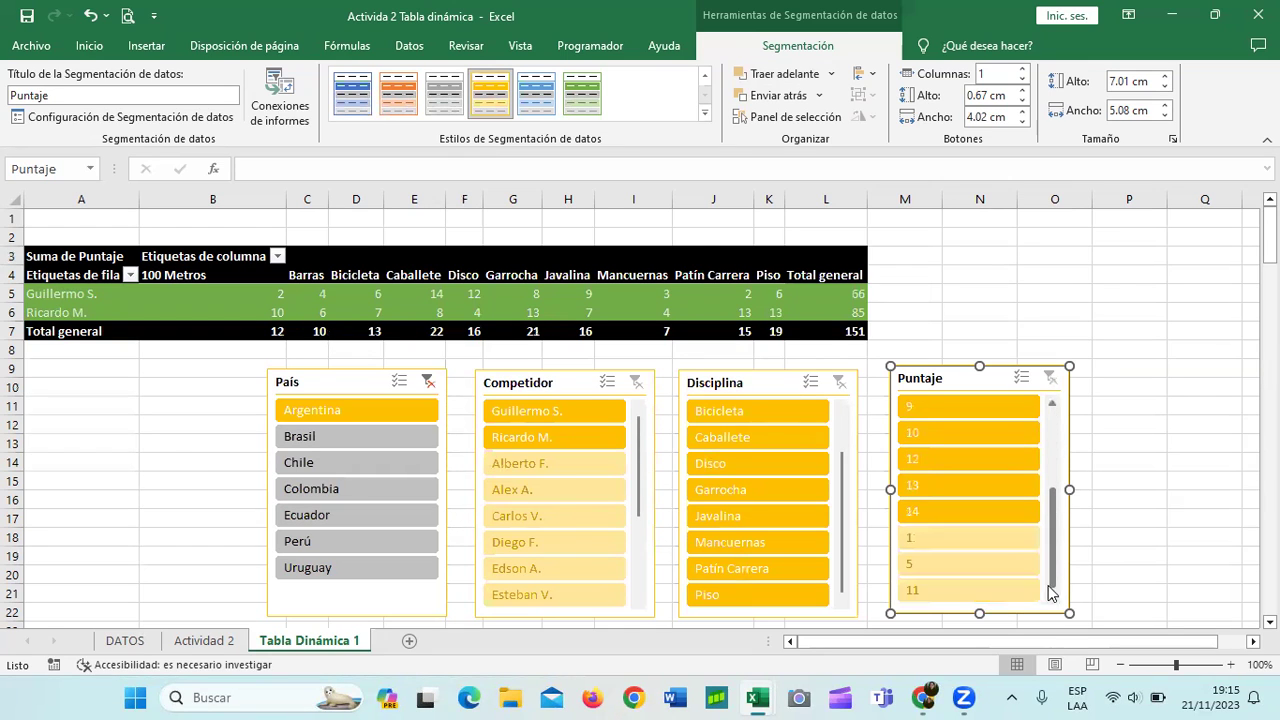
Clear the País filter and filter the pivot table to the Mancuernas discipline with the Disciplina slicer
{"action": "left_click", "coordinate": [428, 383]}
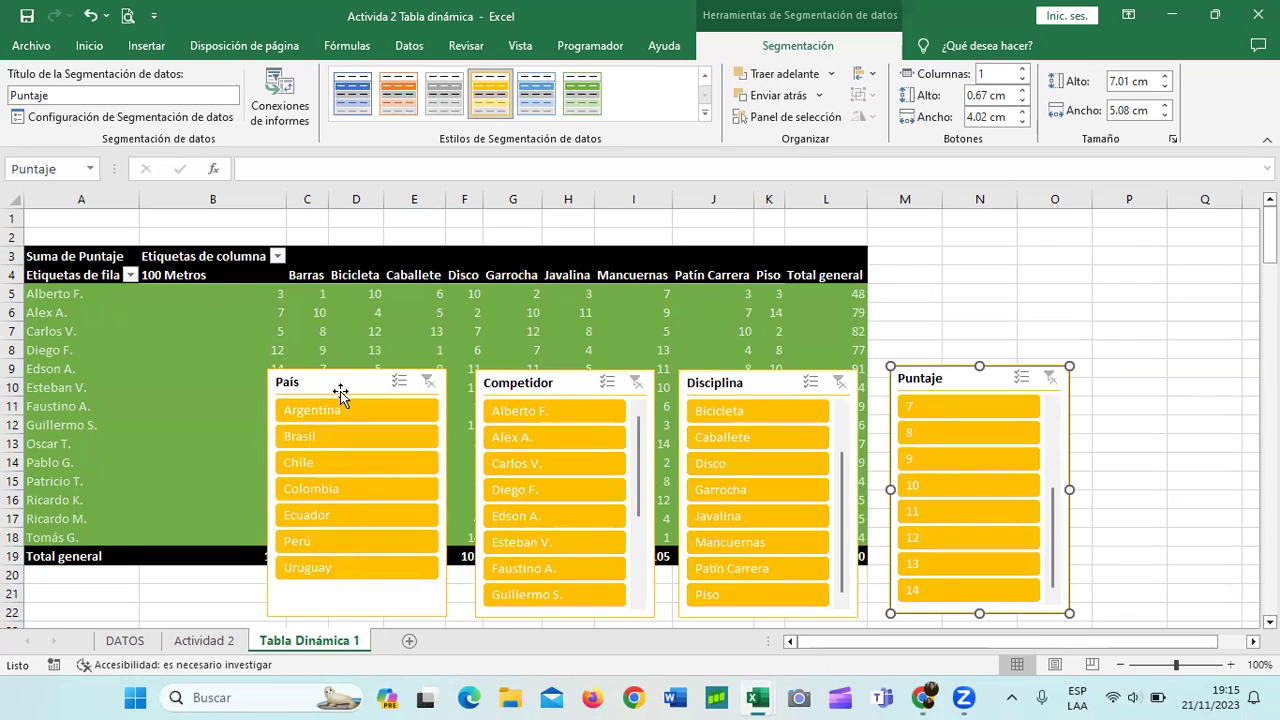
{"action": "mouse_move", "coordinate": [677, 311]}
{"action": "left_click_drag", "start_coordinate": [840, 485], "coordinate": [851, 550]}
{"action": "left_click", "coordinate": [731, 543]}
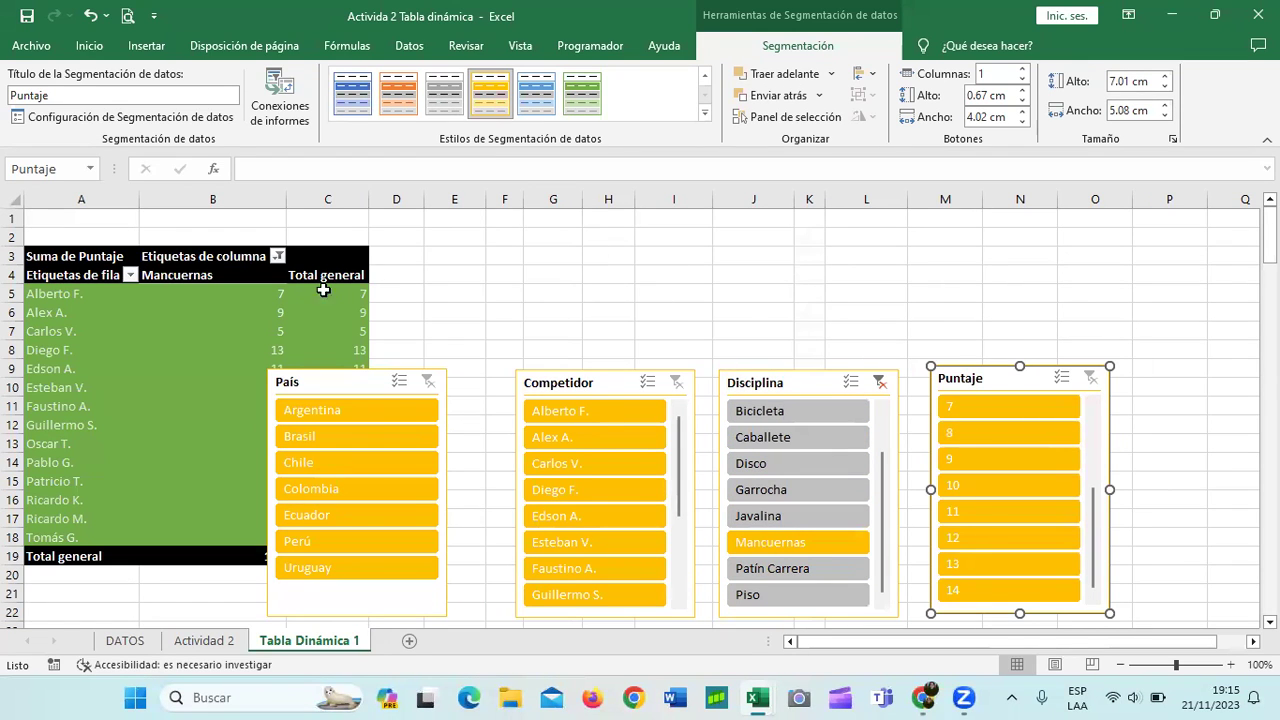
Review the pivot table and the full Competidor and Puntaje slicer lists under the Mancuernas filter
{"action": "mouse_move", "coordinate": [179, 476]}
{"action": "left_click_drag", "start_coordinate": [680, 457], "coordinate": [682, 557]}
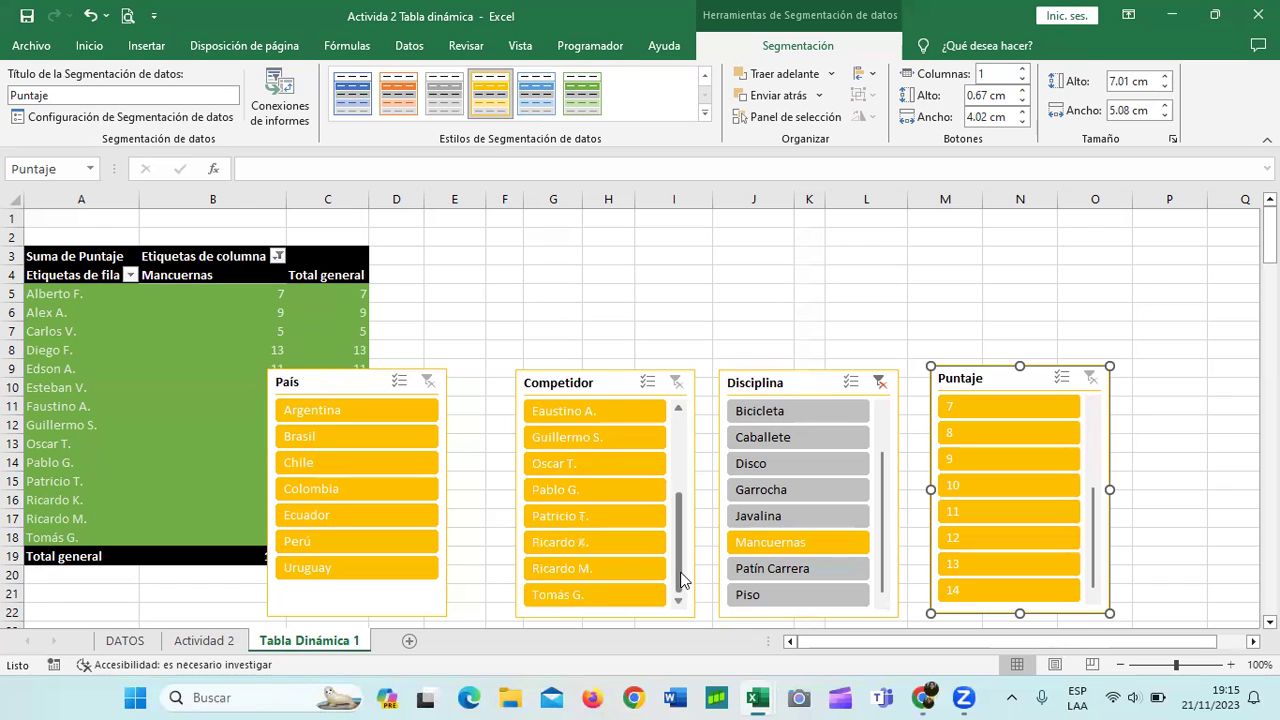
{"action": "scroll", "coordinate": [676, 549], "scroll_direction": "up", "scroll_amount": 5}
{"action": "scroll", "coordinate": [670, 549], "scroll_direction": "down", "scroll_amount": 2}
{"action": "scroll", "coordinate": [670, 549], "scroll_direction": "down", "scroll_amount": 3}
{"action": "scroll", "coordinate": [1092, 588], "scroll_direction": "up", "scroll_amount": 3}
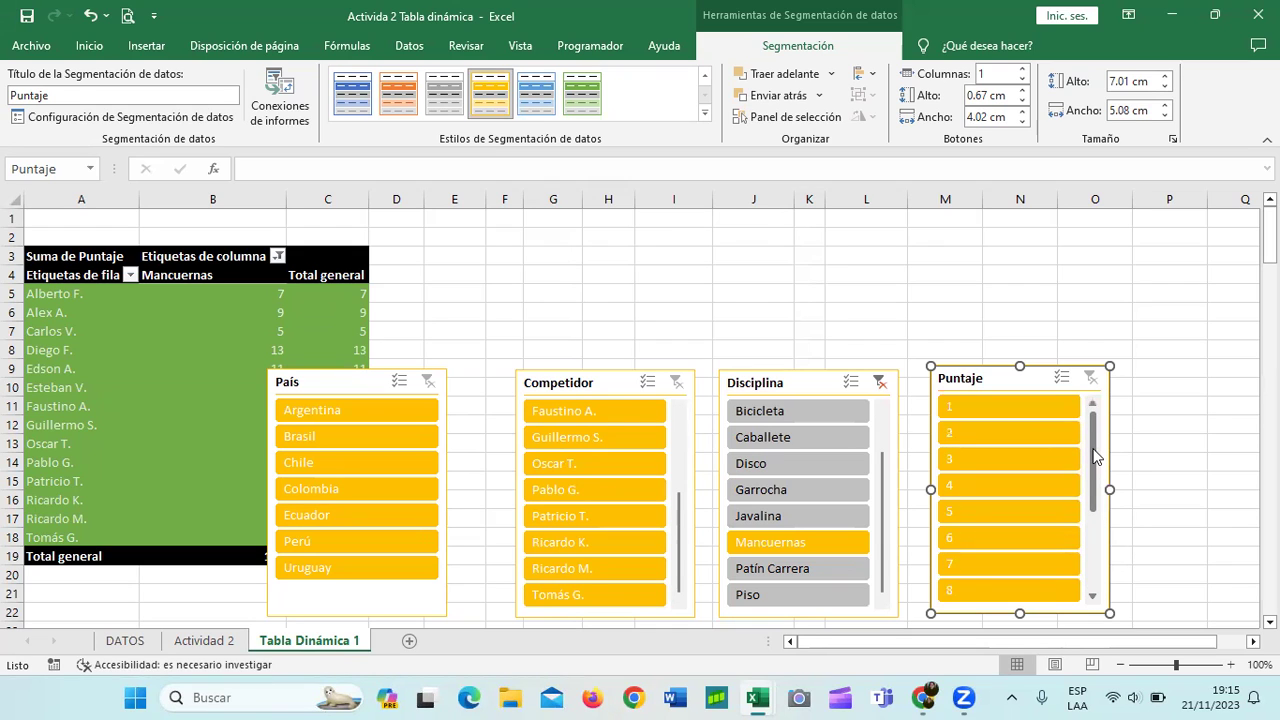
{"action": "left_click_drag", "start_coordinate": [1095, 445], "coordinate": [1087, 562]}
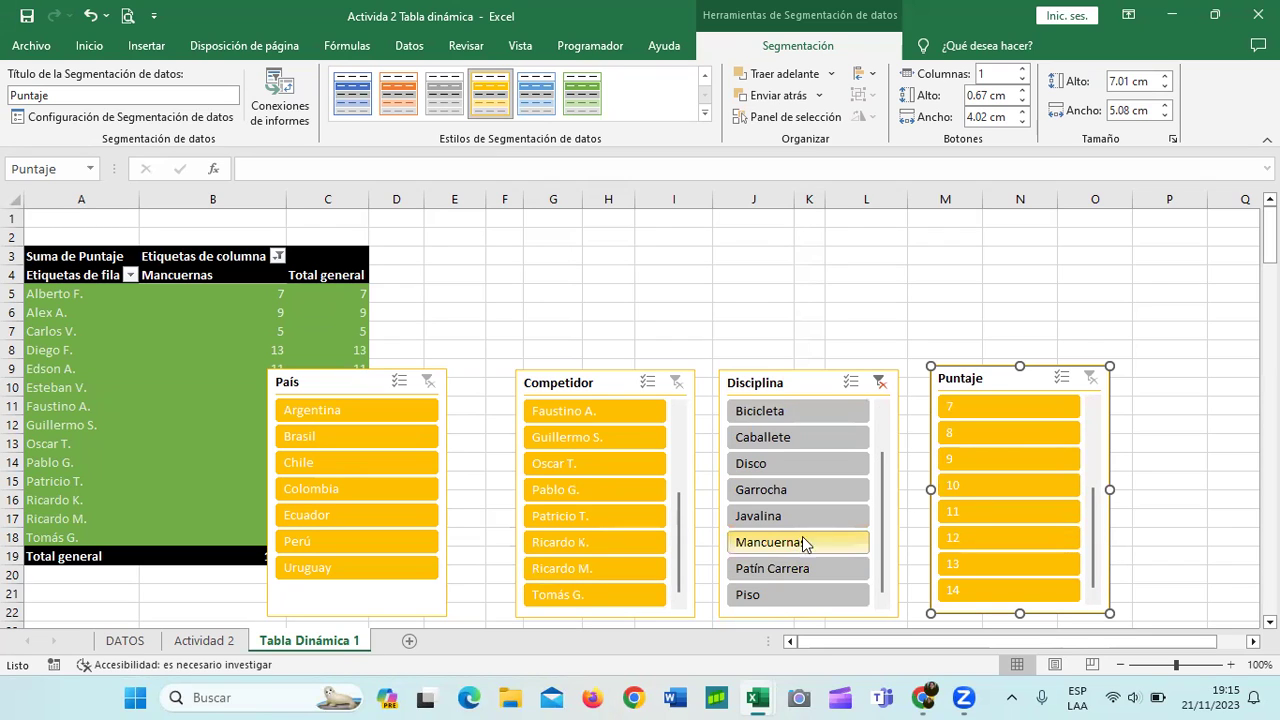
Clear the Mancuernas filter and filter the pivot table to the Bicicleta discipline instead
{"action": "left_click", "coordinate": [877, 386]}
{"action": "left_click", "coordinate": [790, 412]}
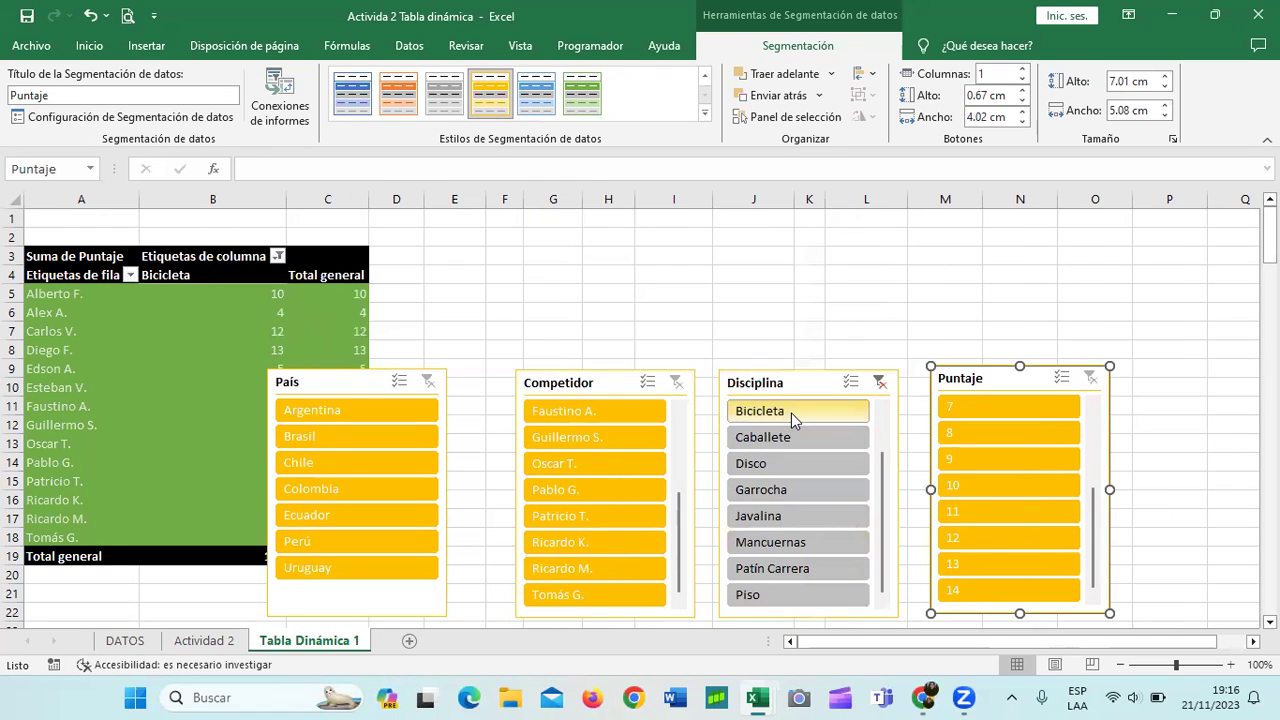
Review the pivot table filtered to Bicicleta and clear the Disciplina slicer's filter
{"action": "scroll", "coordinate": [688, 431], "scroll_direction": "up", "scroll_amount": 3}
{"action": "scroll", "coordinate": [688, 431], "scroll_direction": "down", "scroll_amount": 3}
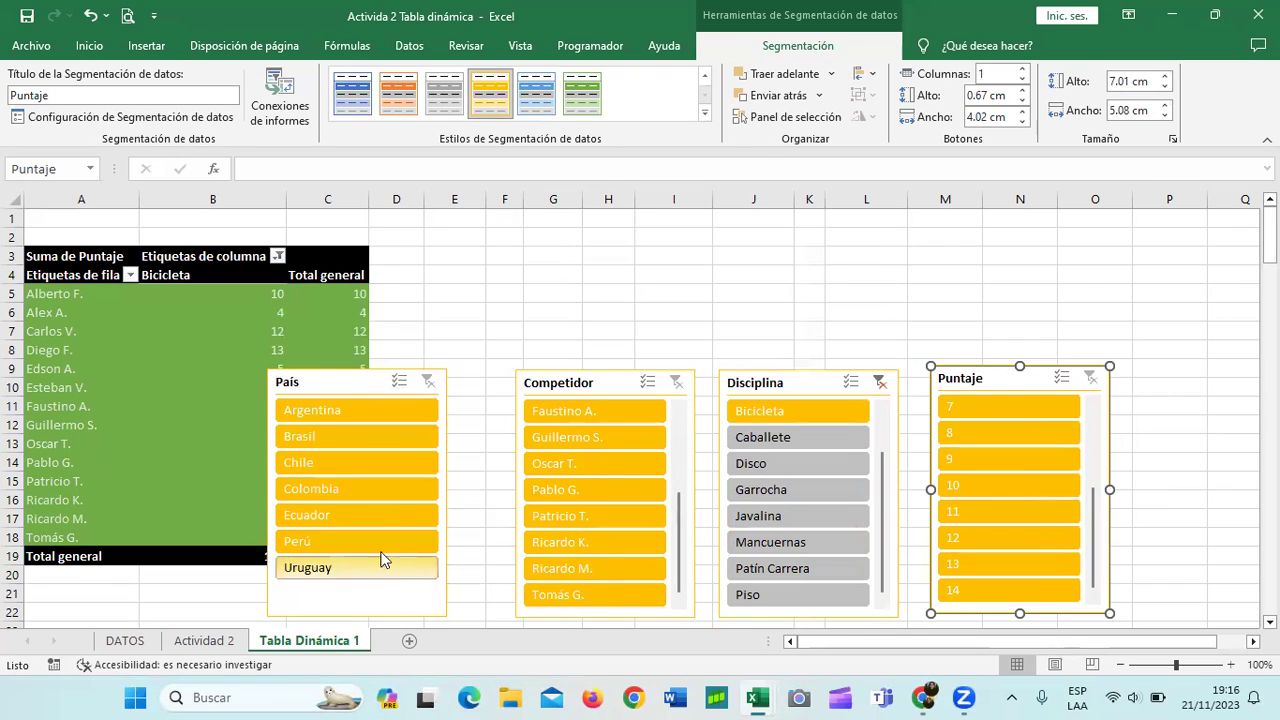
{"action": "left_click", "coordinate": [881, 382]}
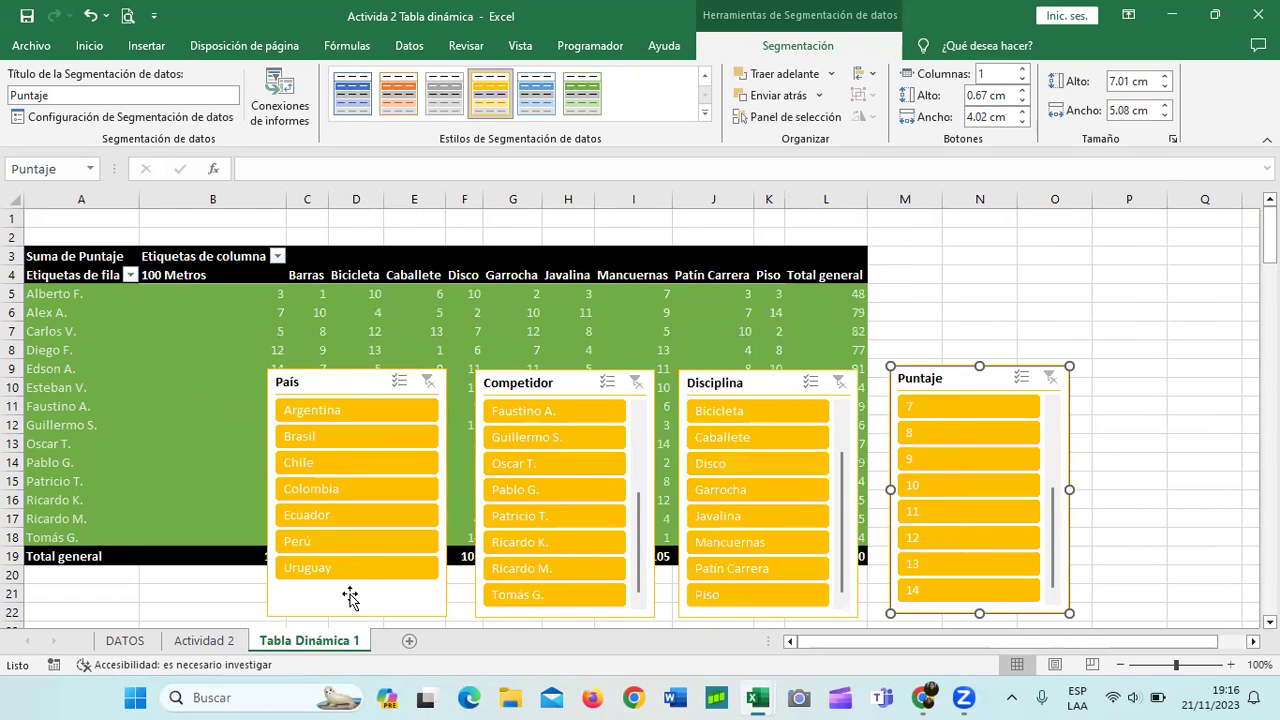
Filter the pivot table to Perú with the País slicer to inspect its active competitors and points, and clear that filter
{"action": "left_click", "coordinate": [335, 543]}
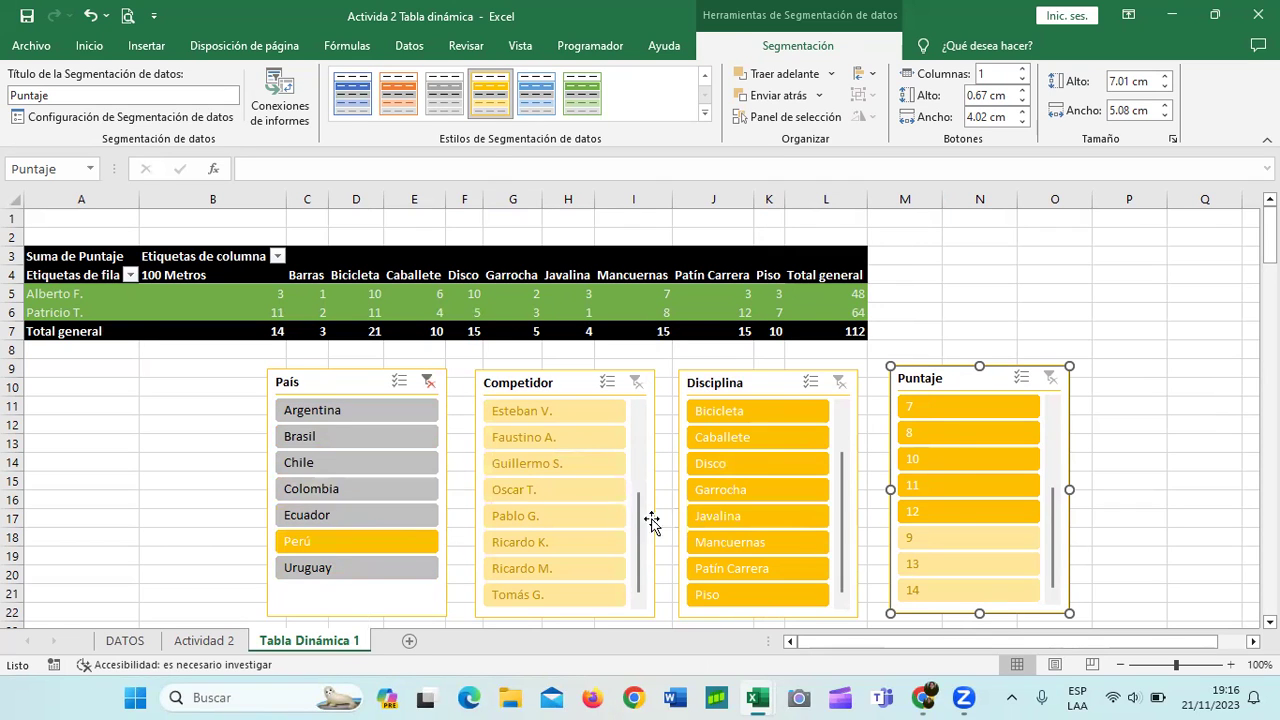
{"action": "left_click_drag", "start_coordinate": [643, 527], "coordinate": [640, 423]}
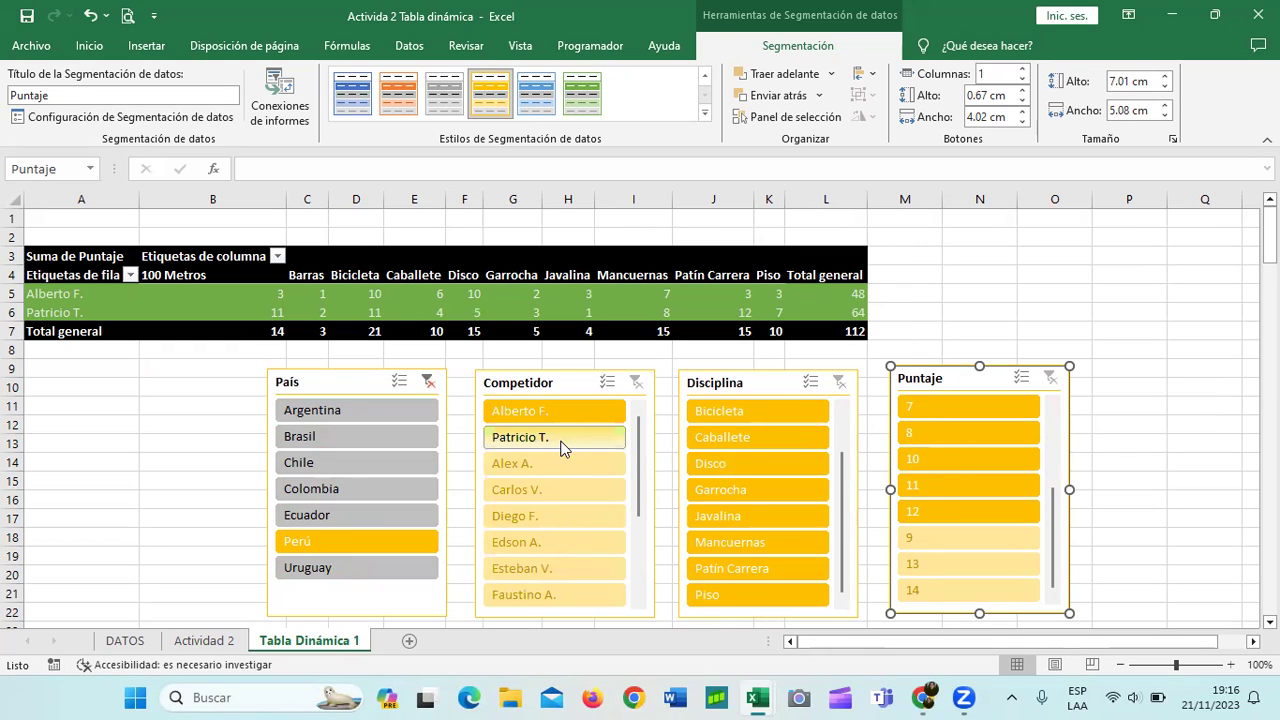
{"action": "mouse_move", "coordinate": [1058, 522]}
{"action": "left_mouse_down"}
{"action": "mouse_move", "coordinate": [1061, 440]}
{"action": "mouse_move", "coordinate": [1053, 531]}
{"action": "left_mouse_up"}
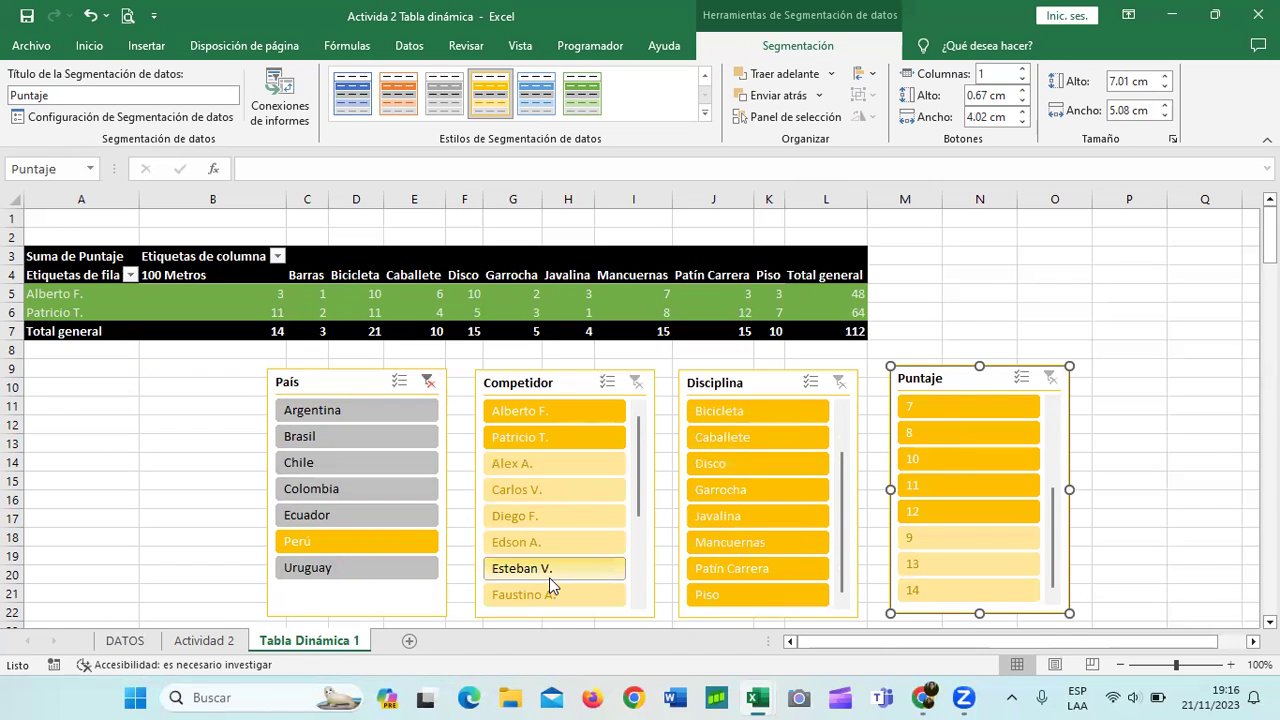
{"action": "left_click", "coordinate": [429, 381]}
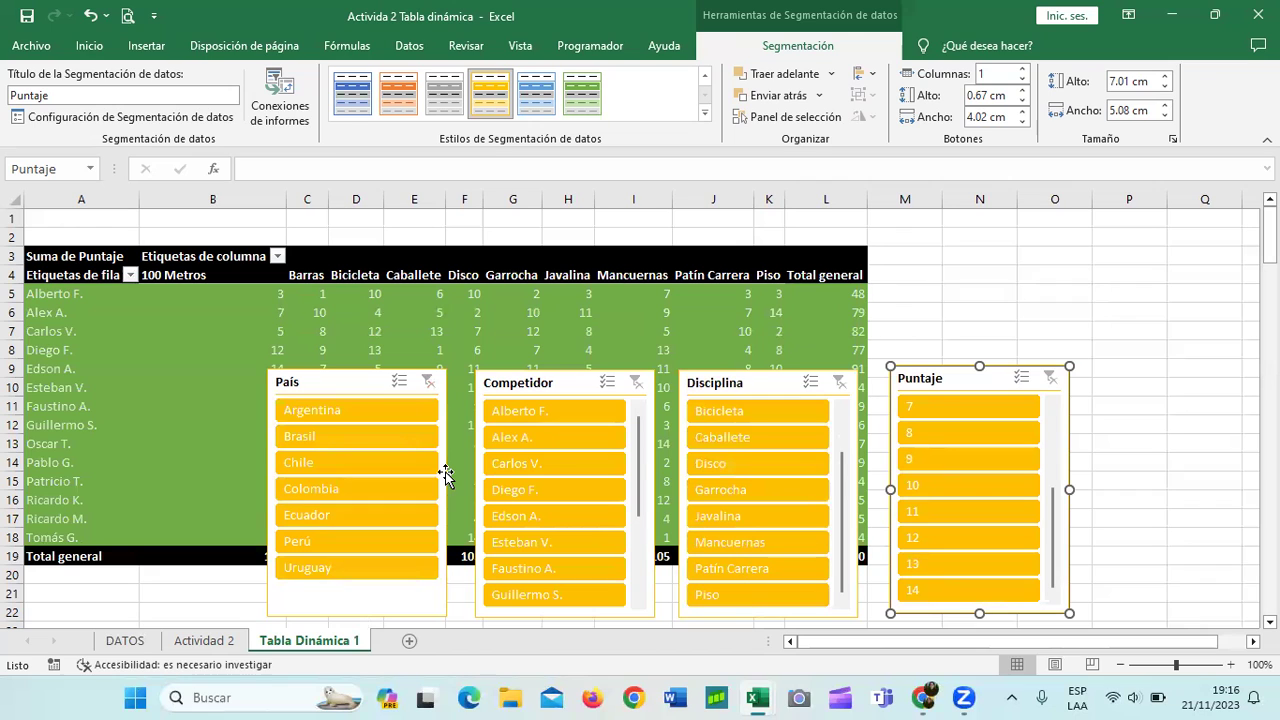
Filter the pivot table to the second-to-last-but-one entry of the Competidor slicer and review the active Puntaje entries
{"action": "scroll", "coordinate": [647, 490], "scroll_direction": "down", "scroll_amount": 3}
{"action": "scroll", "coordinate": [647, 495], "scroll_direction": "down", "scroll_amount": 3}
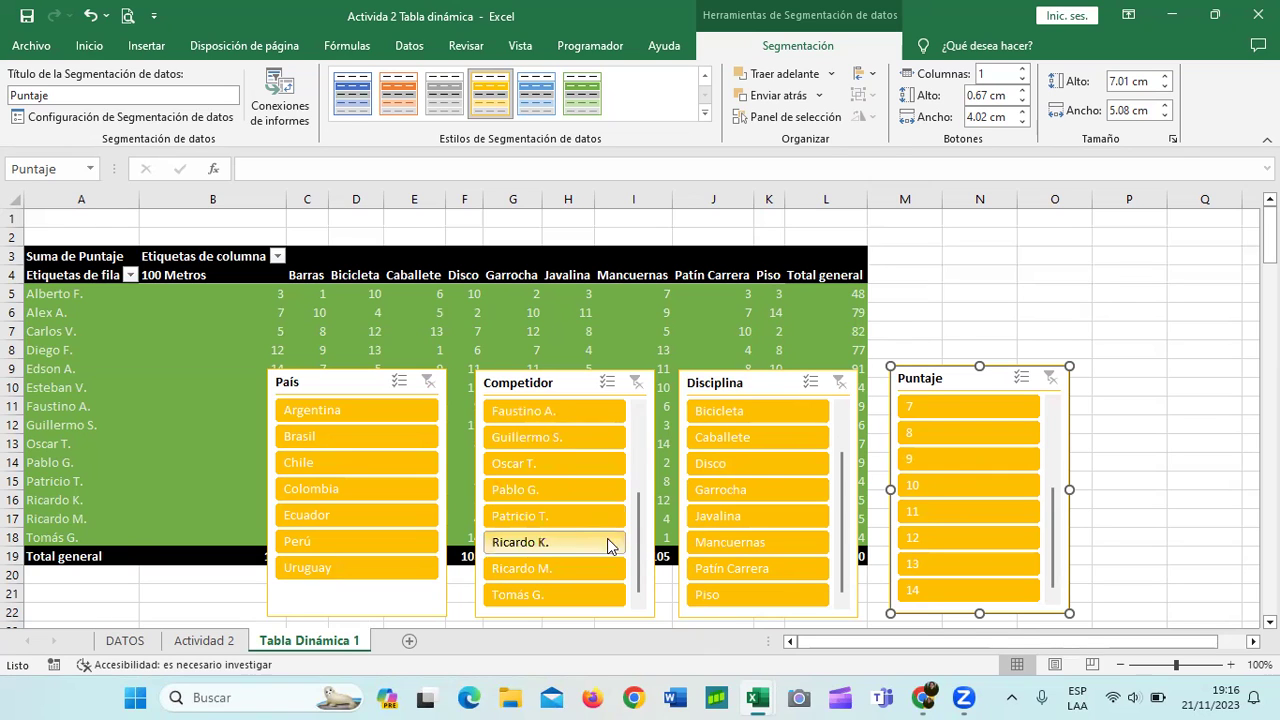
{"action": "left_click", "coordinate": [570, 542]}
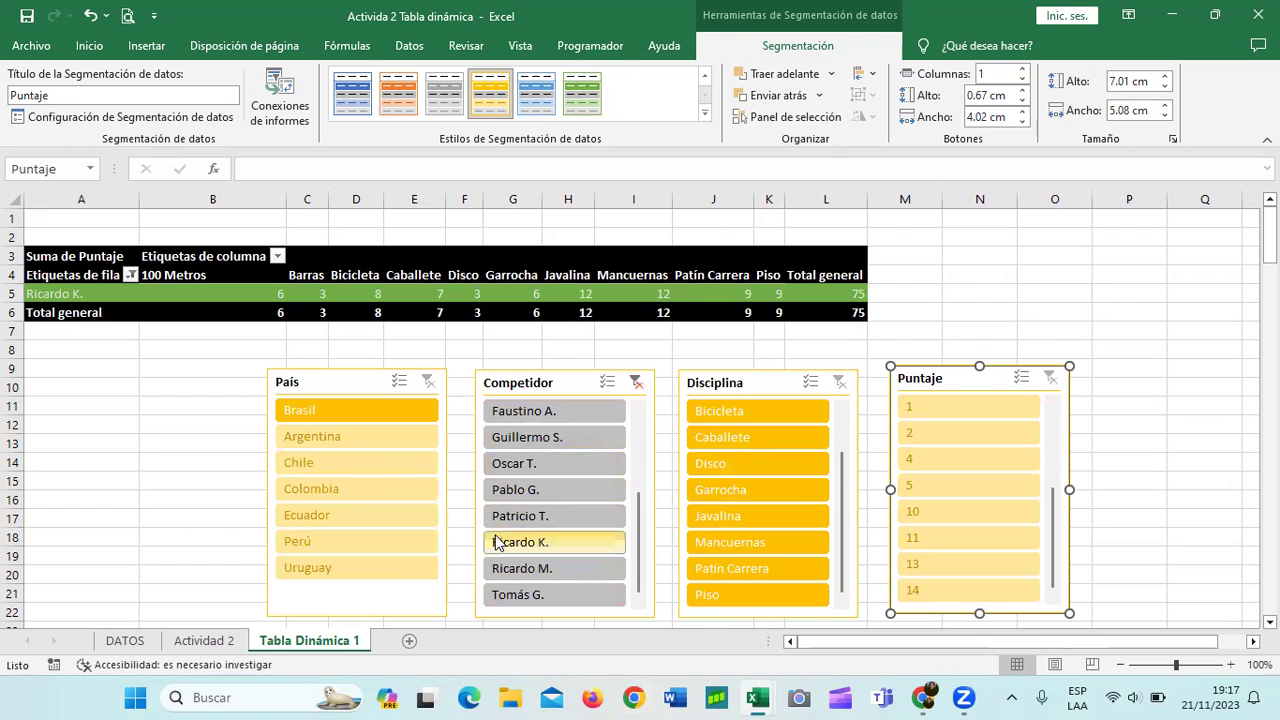
{"action": "left_click_drag", "start_coordinate": [845, 495], "coordinate": [845, 578]}
{"action": "left_click_drag", "start_coordinate": [1058, 502], "coordinate": [1060, 421]}
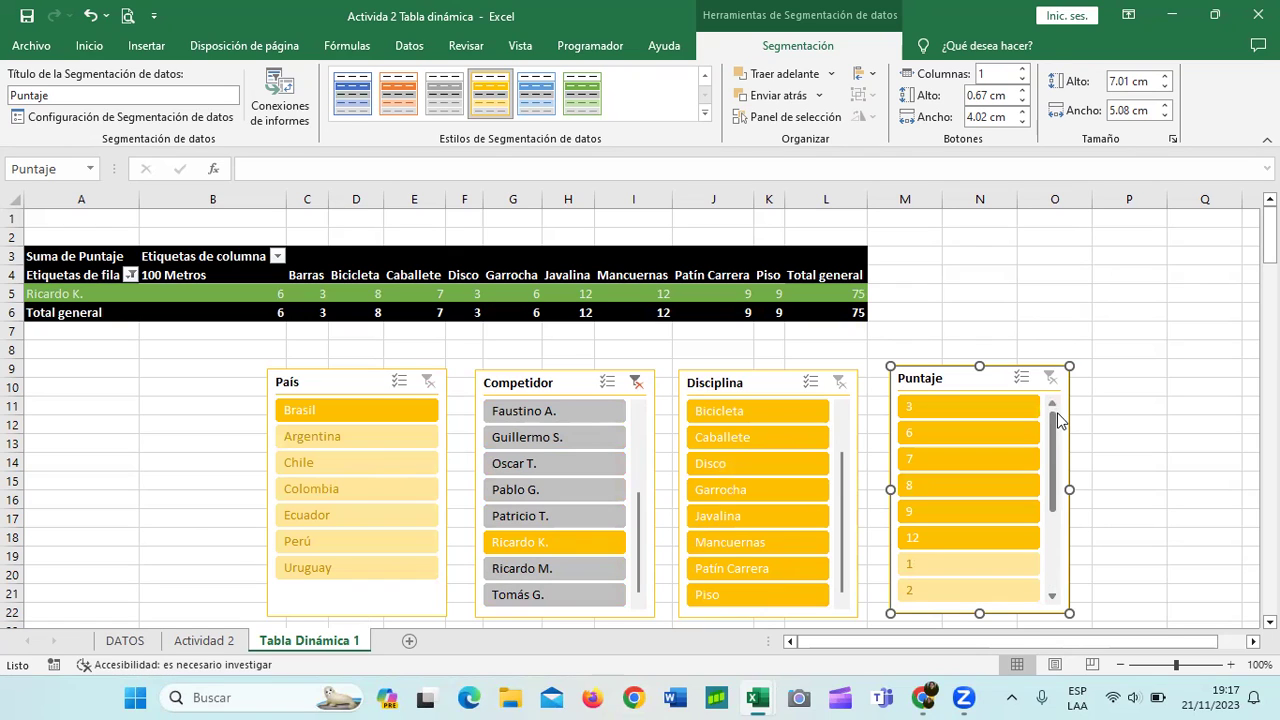
{"action": "left_click_drag", "start_coordinate": [1053, 433], "coordinate": [1066, 407]}
Delete the Puntaje, Disciplina, Competidor and País slicers from the Tabla Dinámica 1 sheet
{"action": "left_click_drag", "start_coordinate": [994, 375], "coordinate": [1035, 255]}
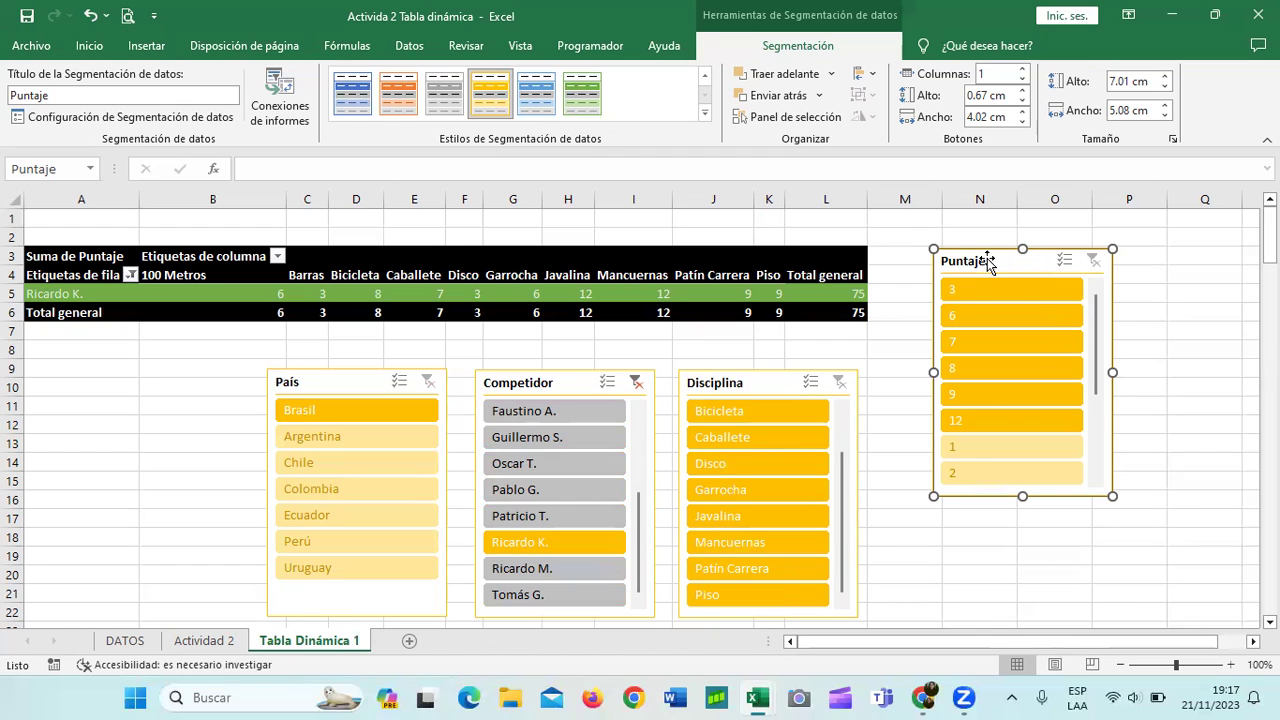
{"action": "key", "text": "Delete"}
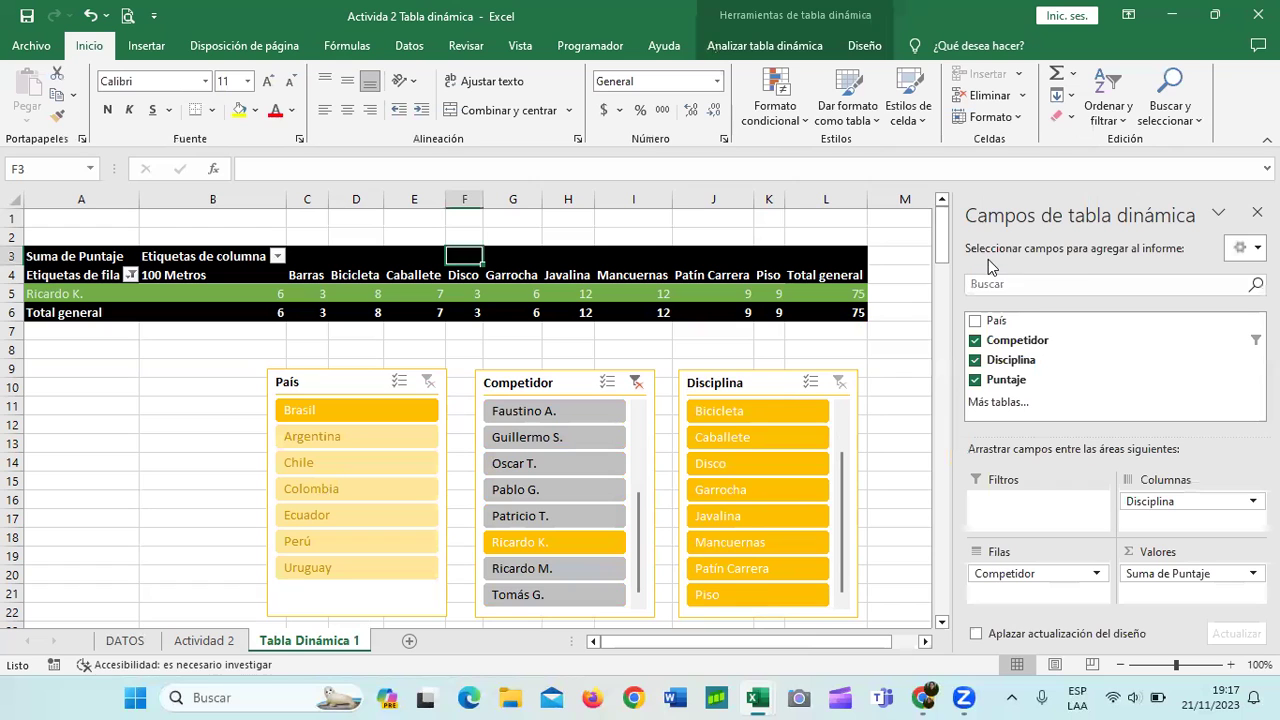
{"action": "left_click", "coordinate": [766, 385]}
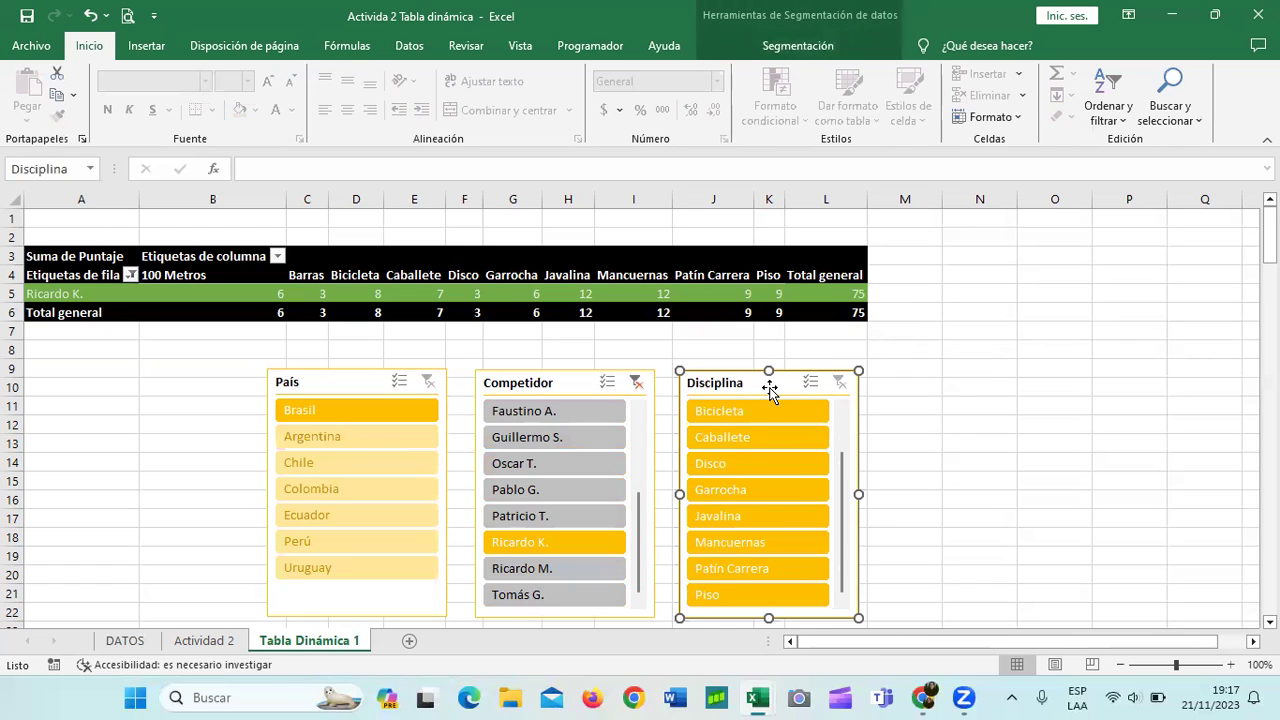
{"action": "key", "text": "Delete"}
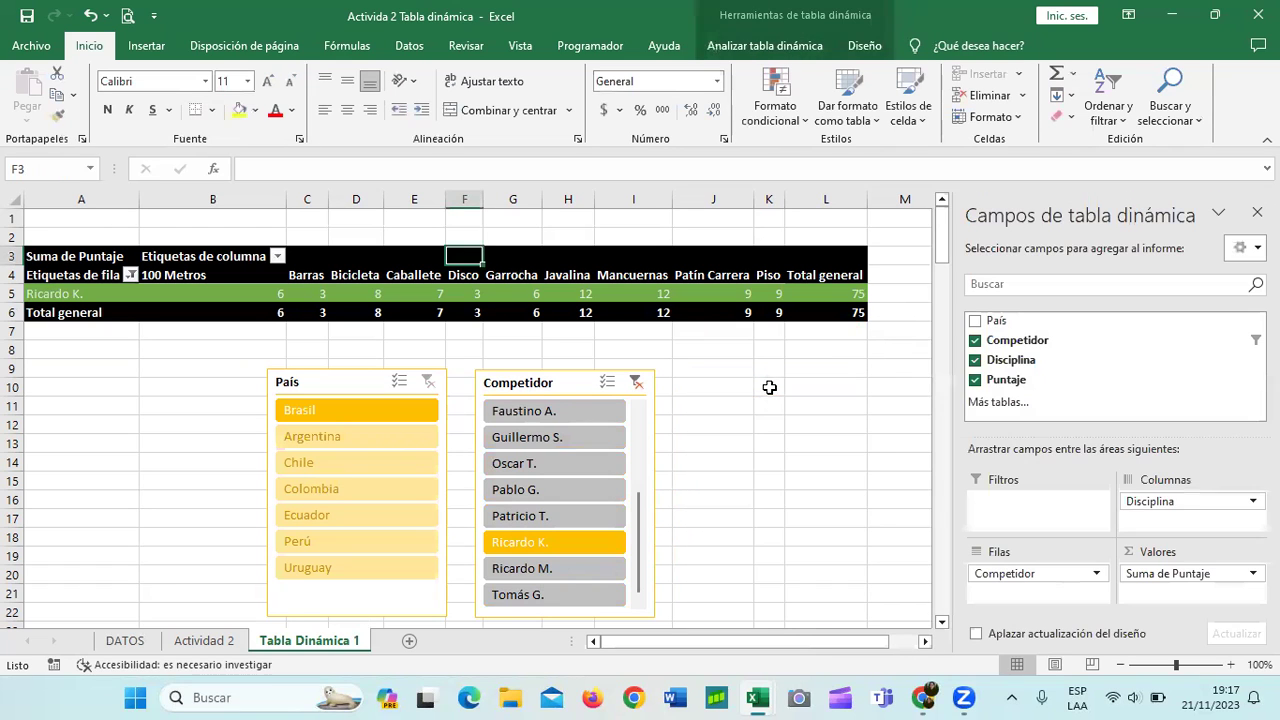
{"action": "left_click", "coordinate": [563, 385]}
{"action": "key", "text": "Delete"}
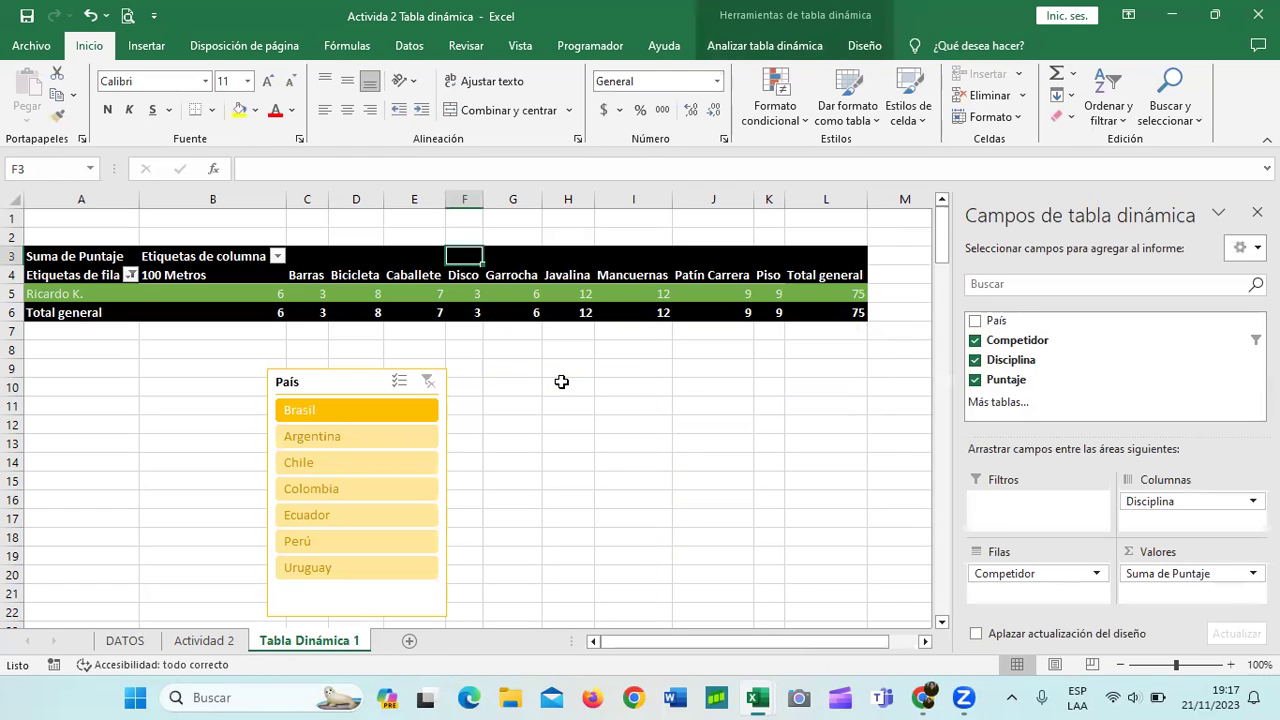
{"action": "left_click", "coordinate": [350, 389]}
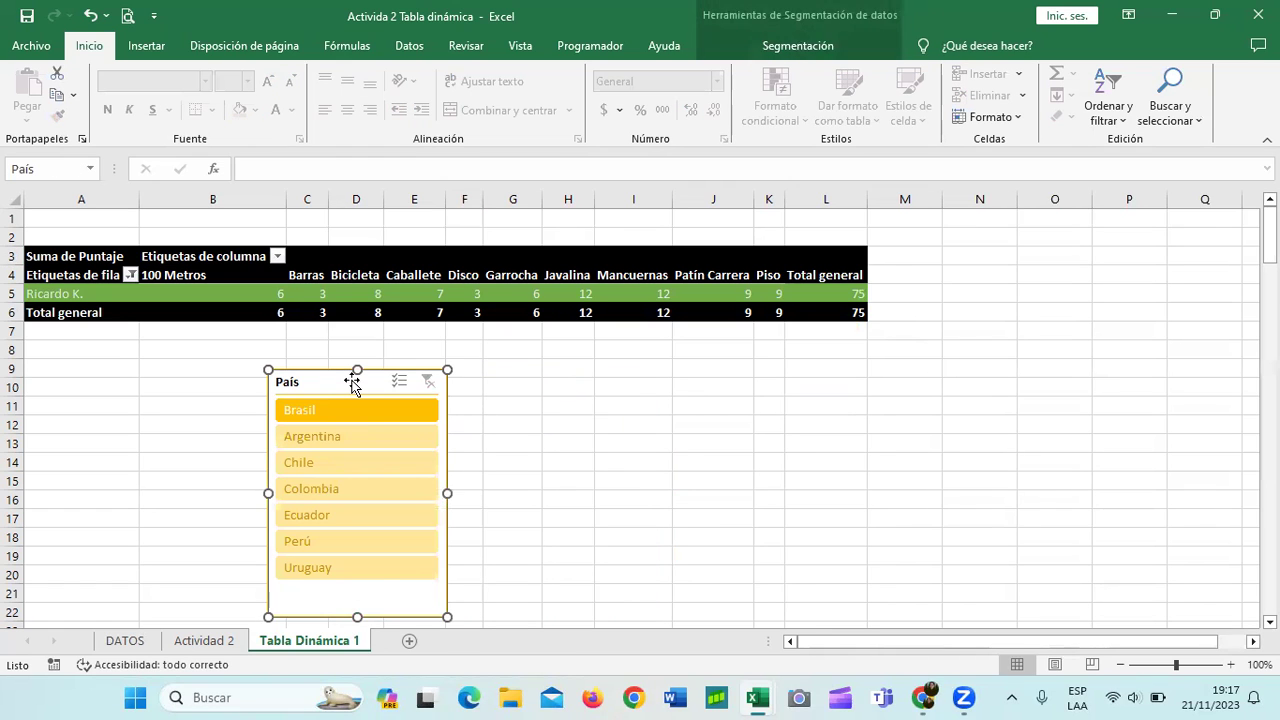
{"action": "key", "text": "Delete"}
{"action": "left_click", "coordinate": [602, 481]}
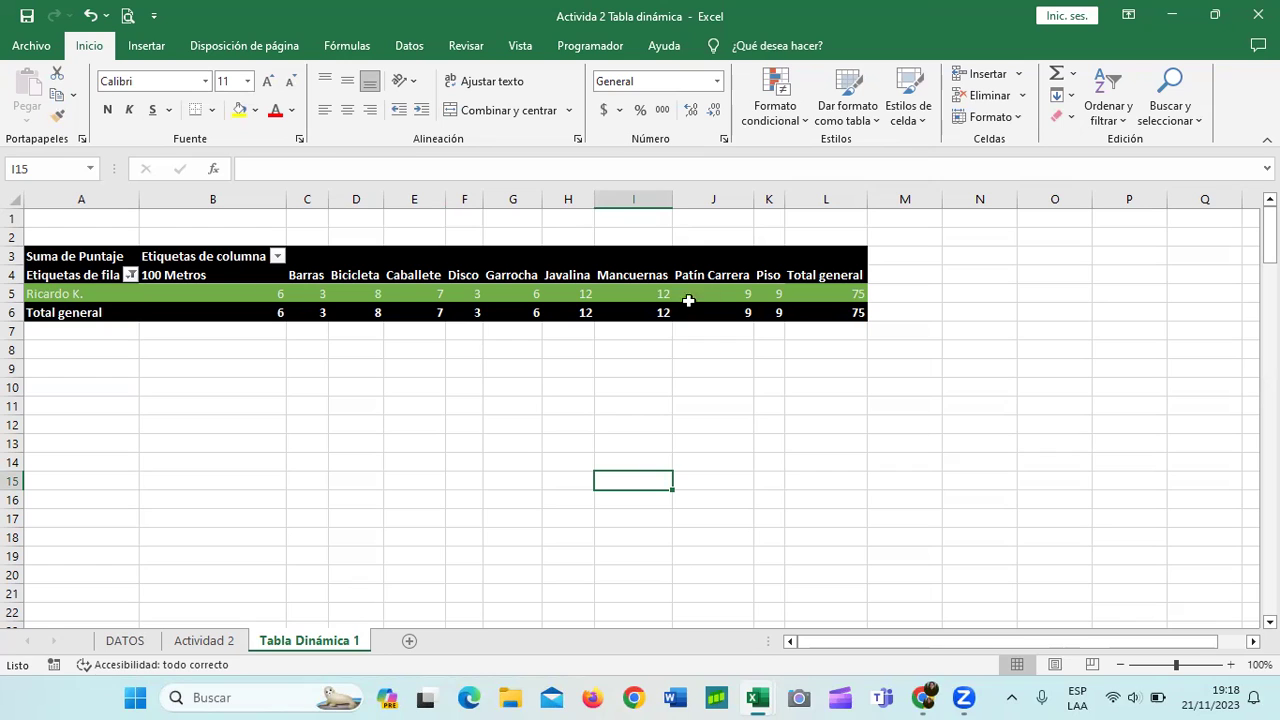
Clear the Competidor filter from the pivot table's row labels
{"action": "left_click", "coordinate": [130, 275]}
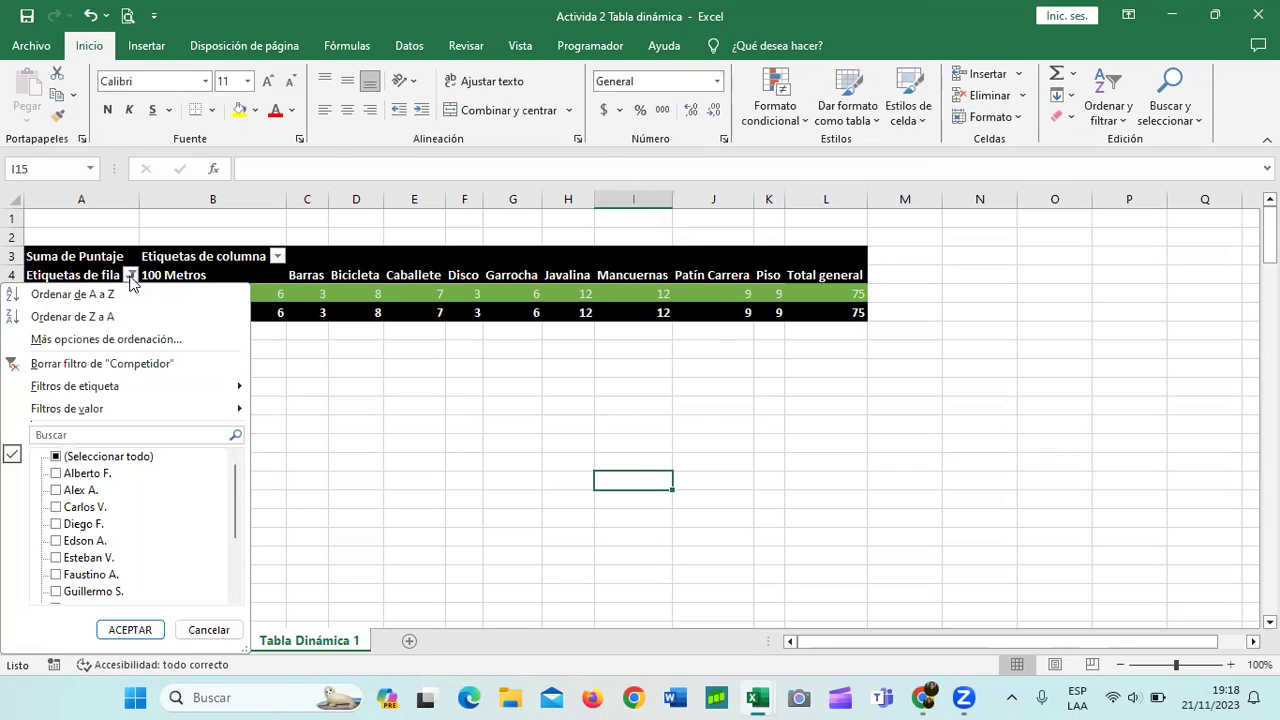
{"action": "left_click", "coordinate": [112, 364]}
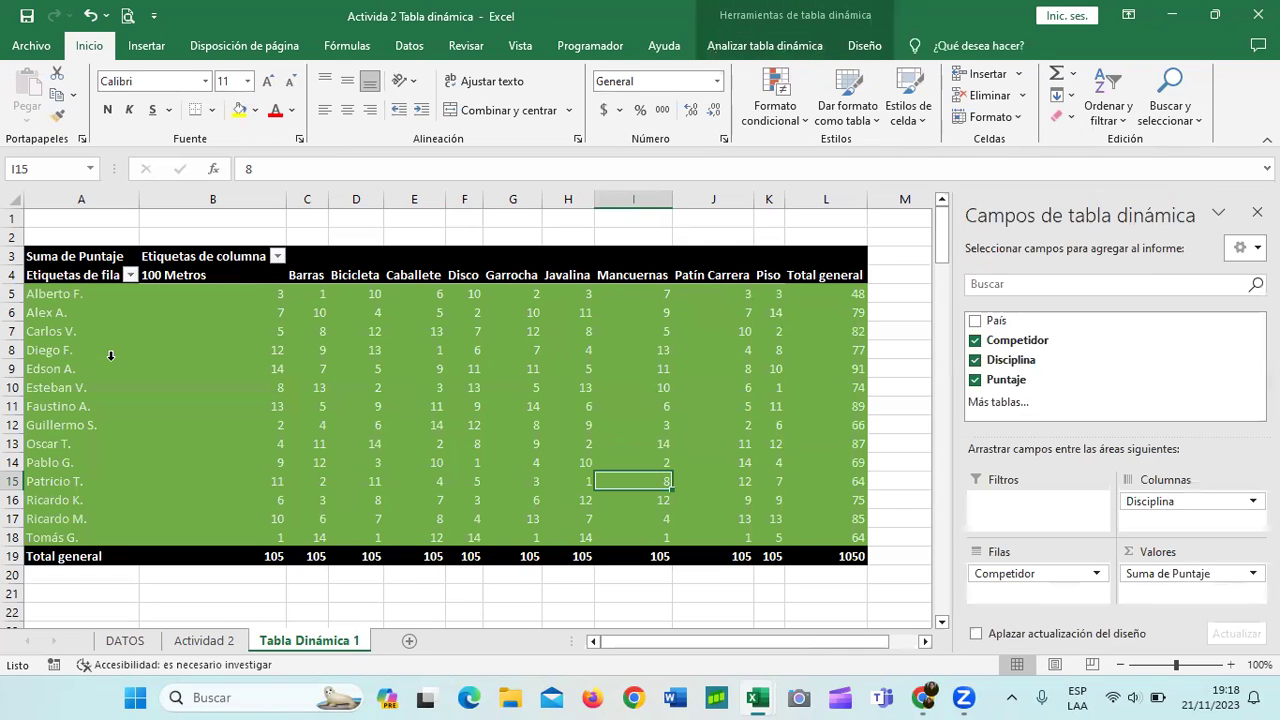
{"action": "mouse_move", "coordinate": [655, 336]}
Insert a blank pivot table on a new sheet from the data table on the Actividad 2 sheet
{"action": "left_click", "coordinate": [213, 645]}
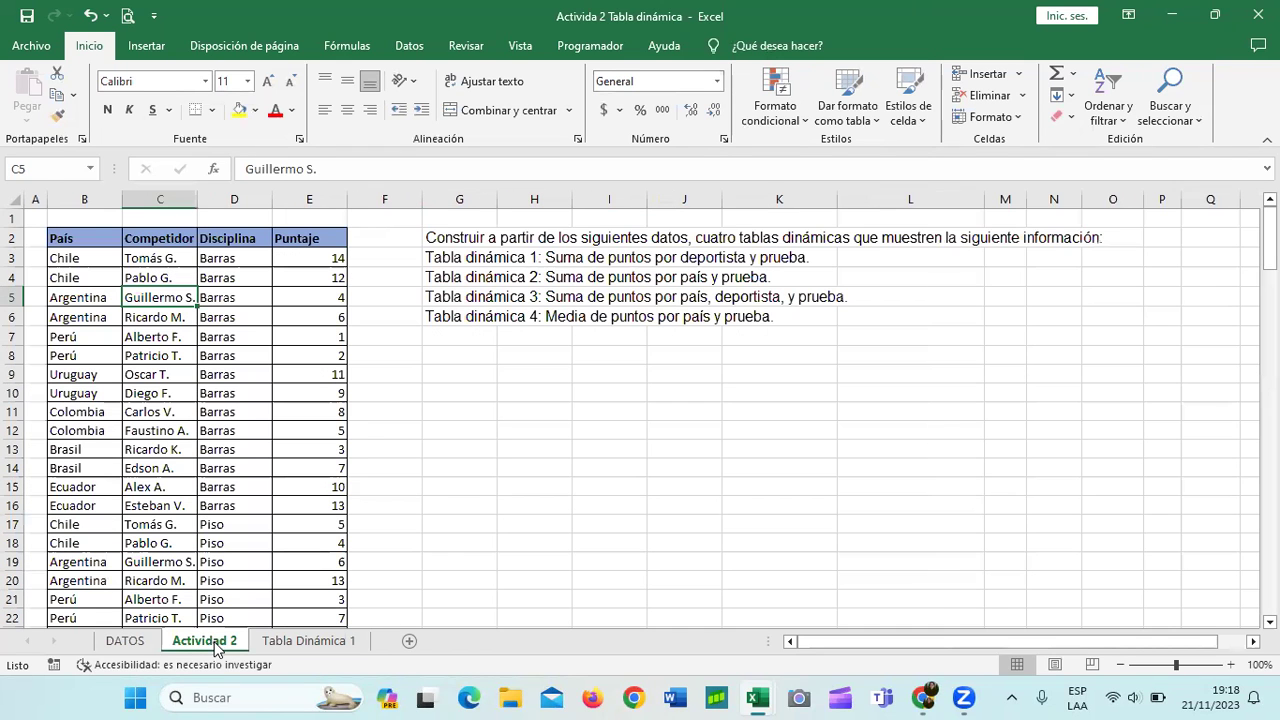
{"action": "left_click", "coordinate": [516, 485]}
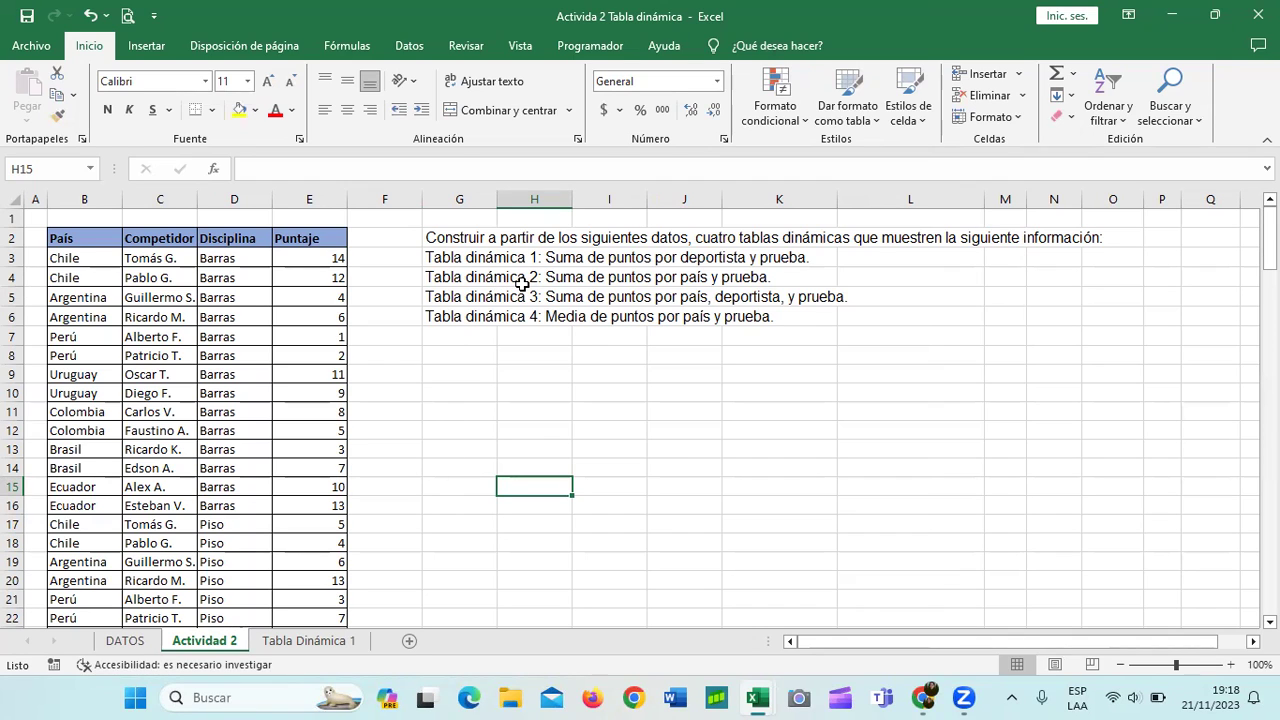
{"action": "left_click", "coordinate": [151, 312]}
{"action": "left_click", "coordinate": [146, 46]}
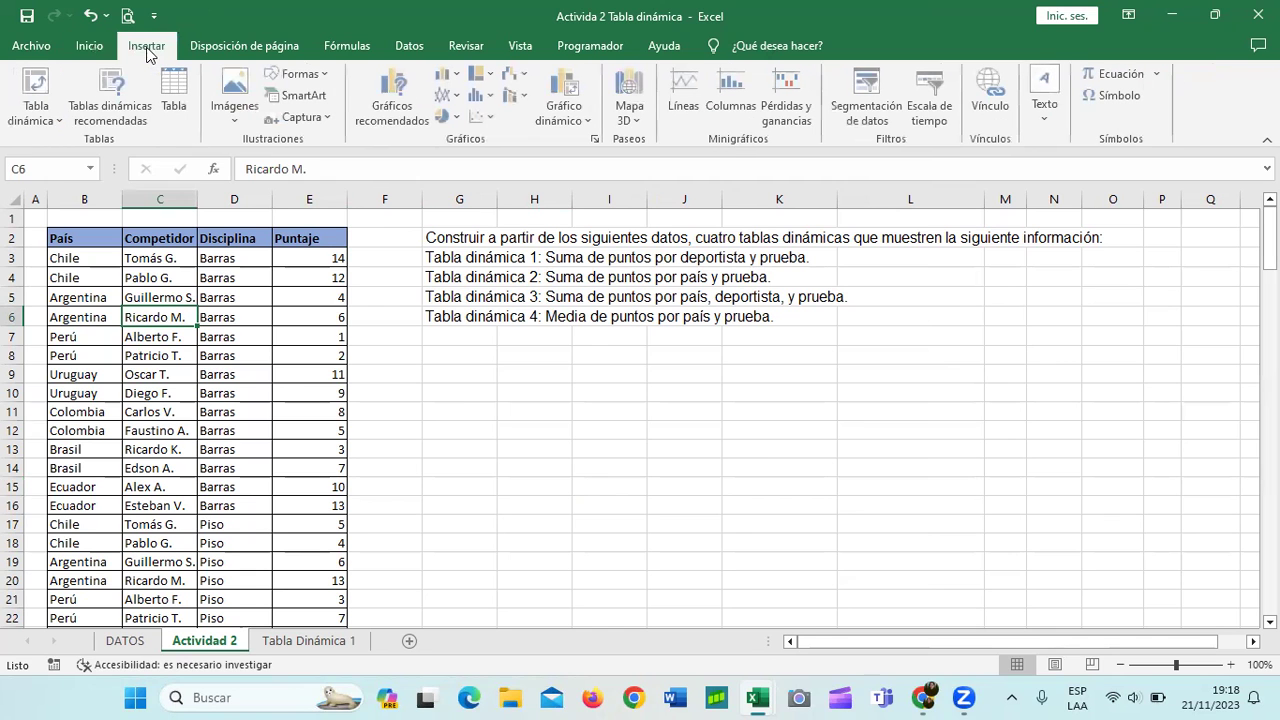
{"action": "left_click", "coordinate": [113, 84]}
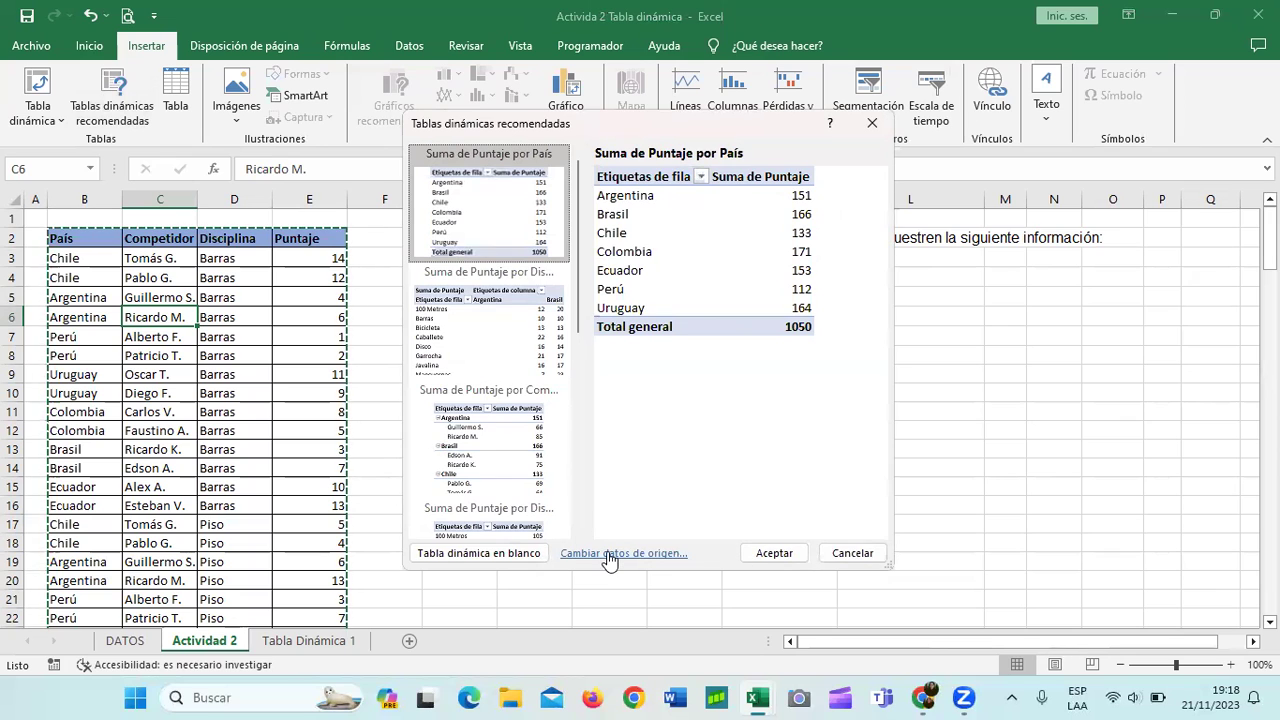
{"action": "left_click", "coordinate": [508, 555]}
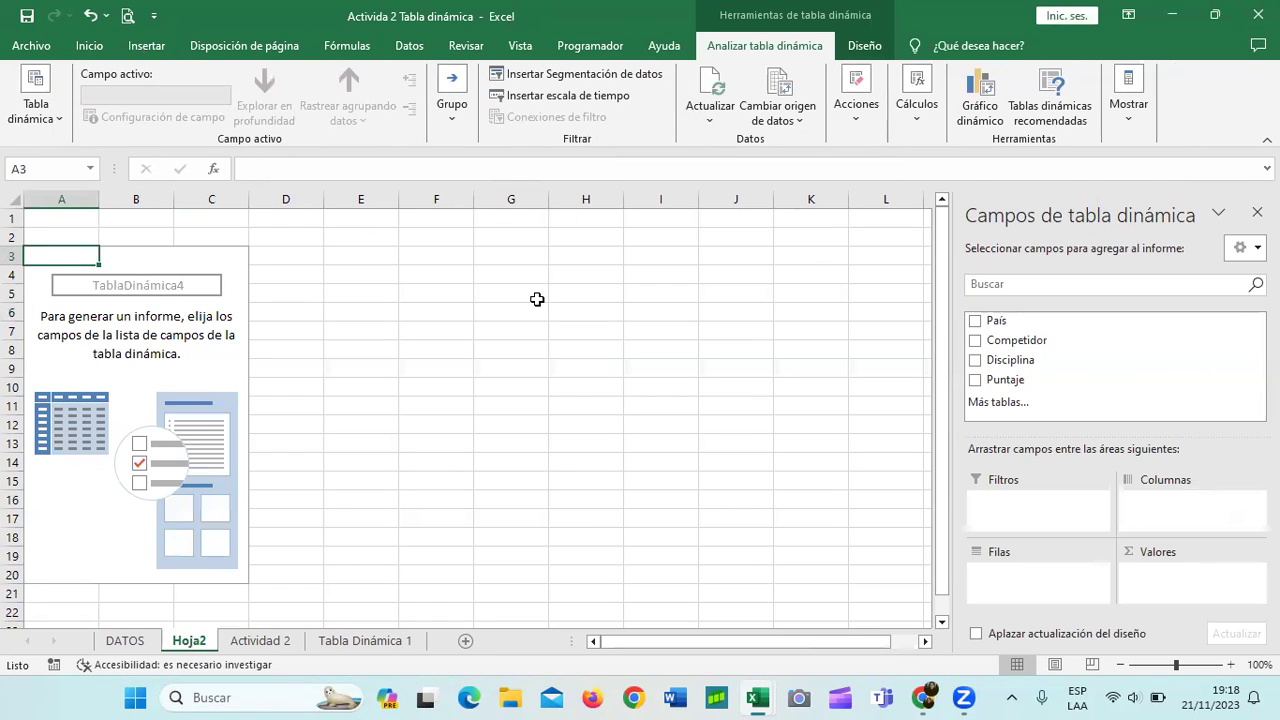
Rename the new pivot table sheet as Tabla Dinámica 2
{"action": "right_click", "coordinate": [208, 645]}
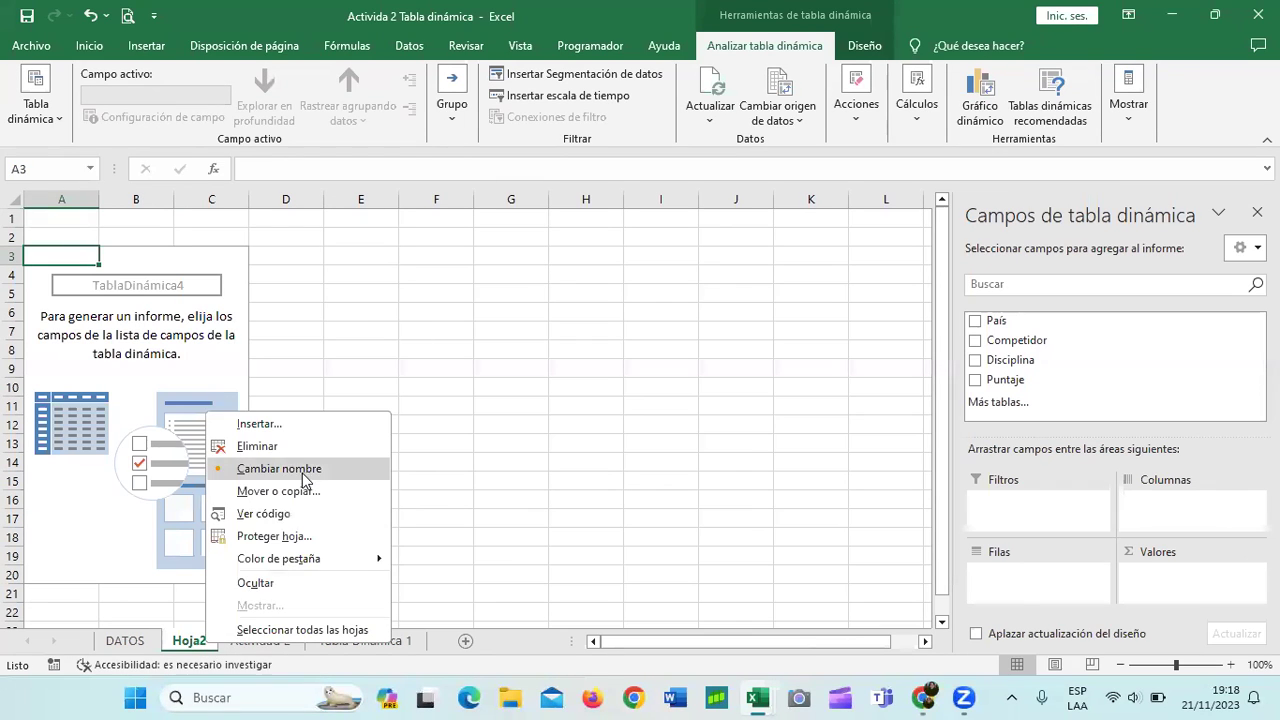
{"action": "left_click", "coordinate": [303, 470]}
{"action": "type", "text": "T"}
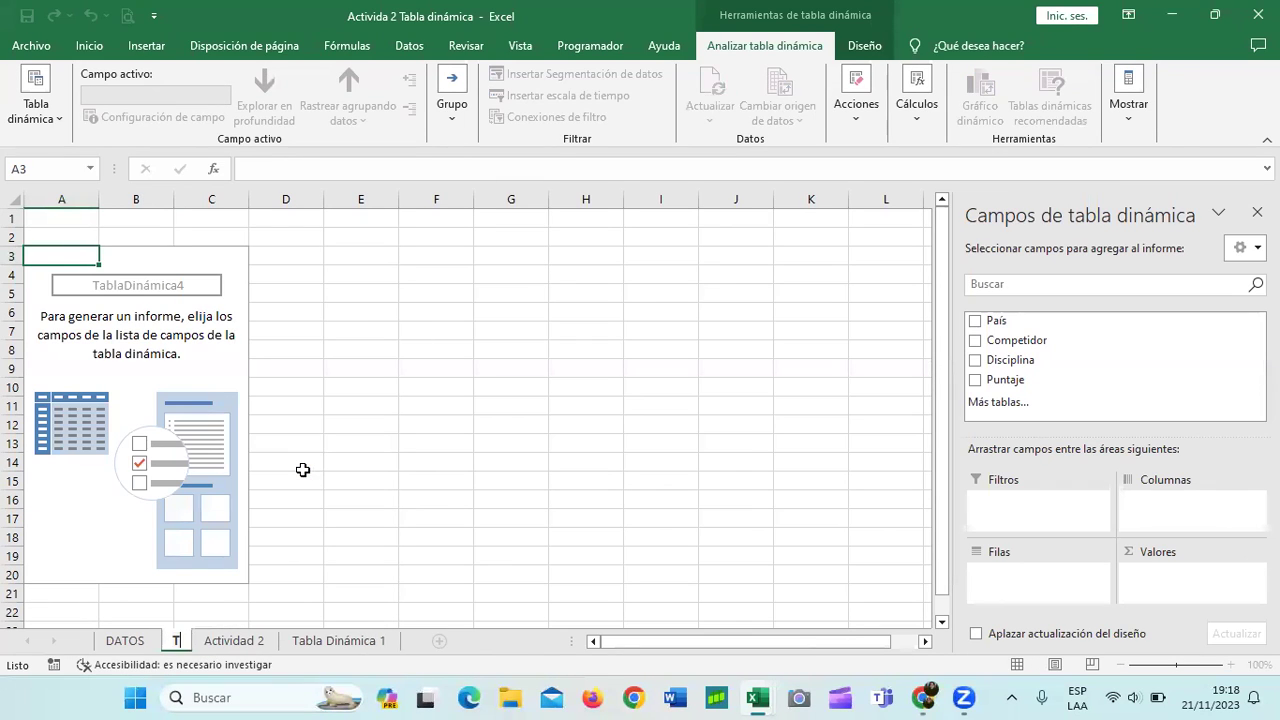
{"action": "type", "text": "abla Dinámi"}
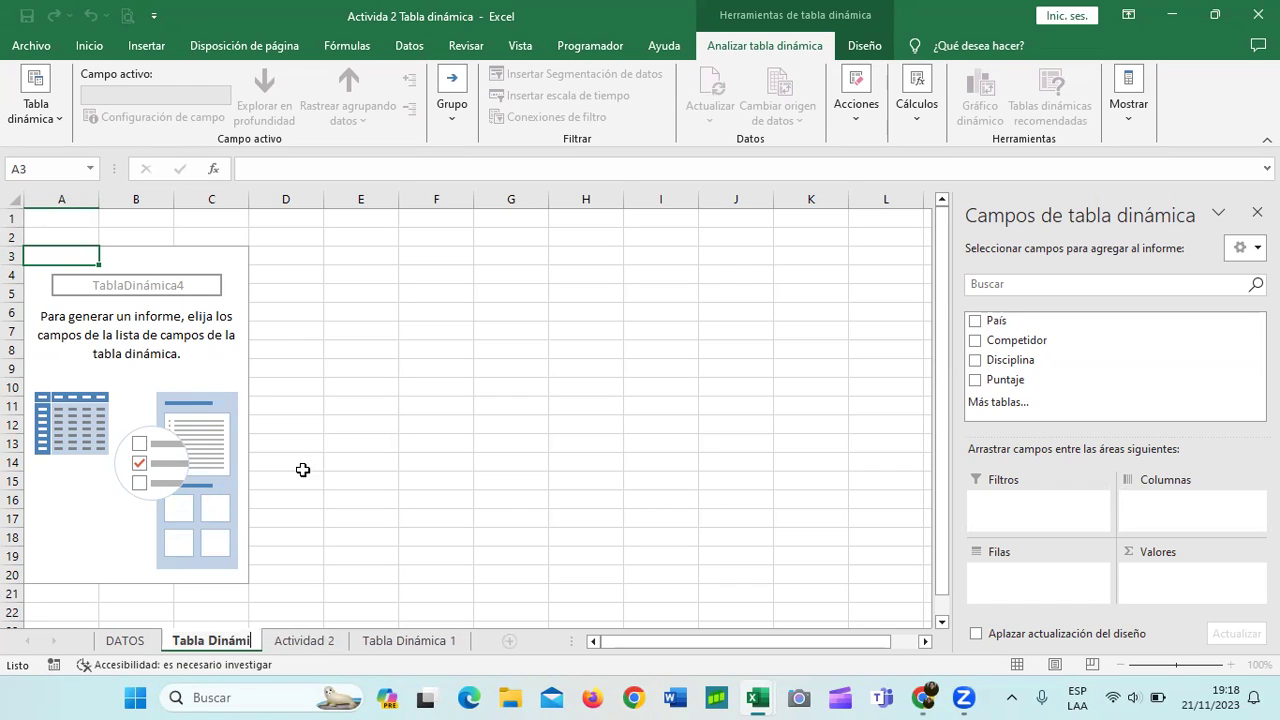
{"action": "type", "text": "ca 2"}
{"action": "key", "text": "Return"}
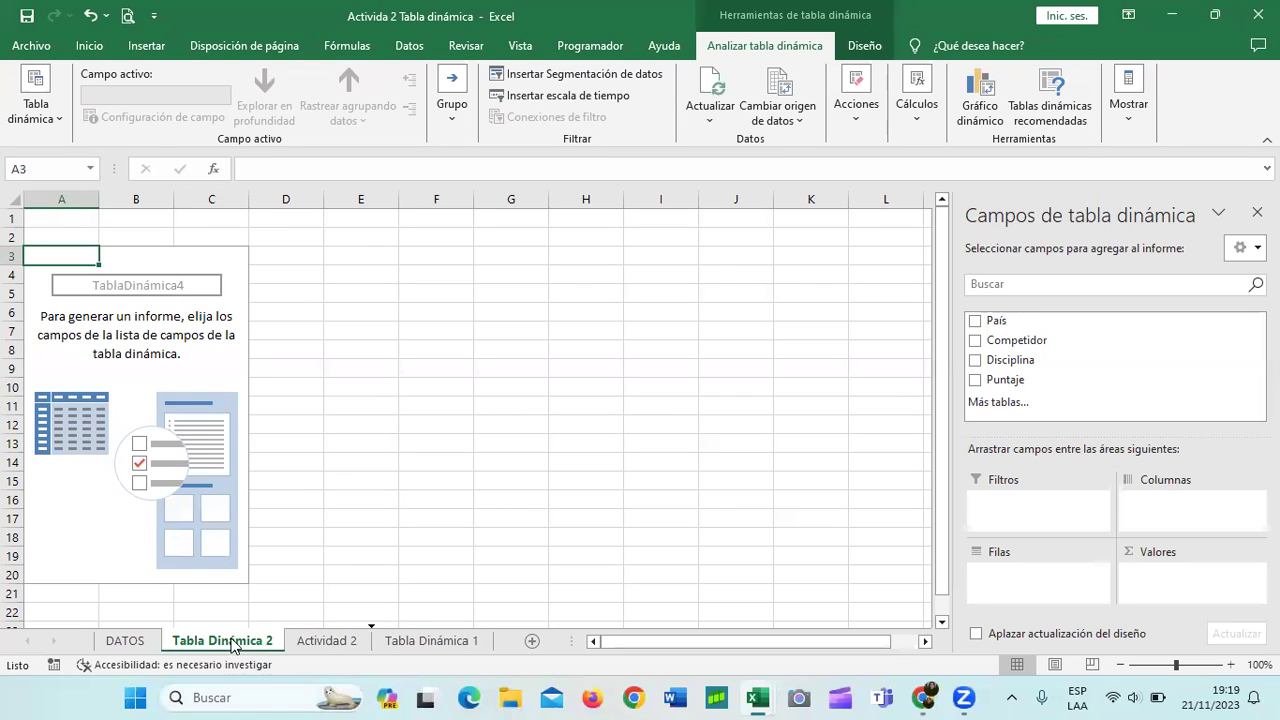
Move the Tabla Dinámica 2 sheet after Tabla Dinámica 1 and return to it
{"action": "left_click_drag", "start_coordinate": [231, 645], "coordinate": [231, 645]}
{"action": "left_click_drag", "start_coordinate": [432, 640], "coordinate": [231, 645]}
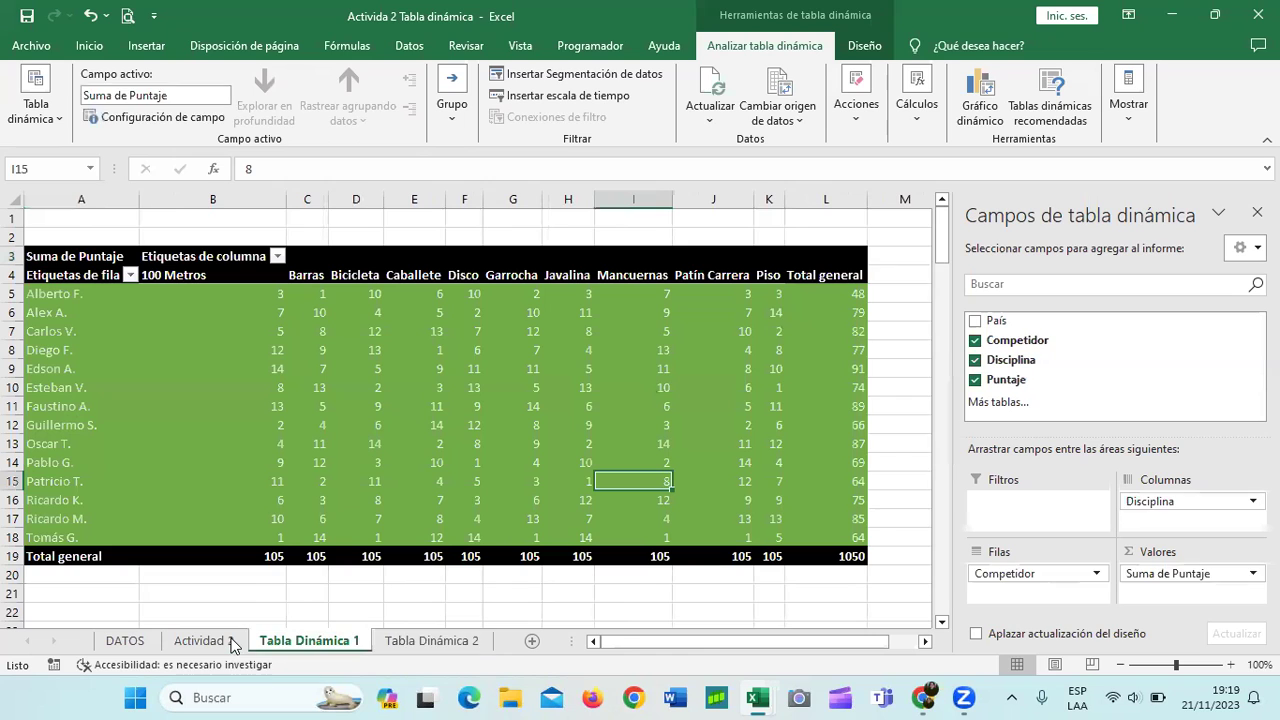
{"action": "key", "text": "ctrl+Page_Down"}
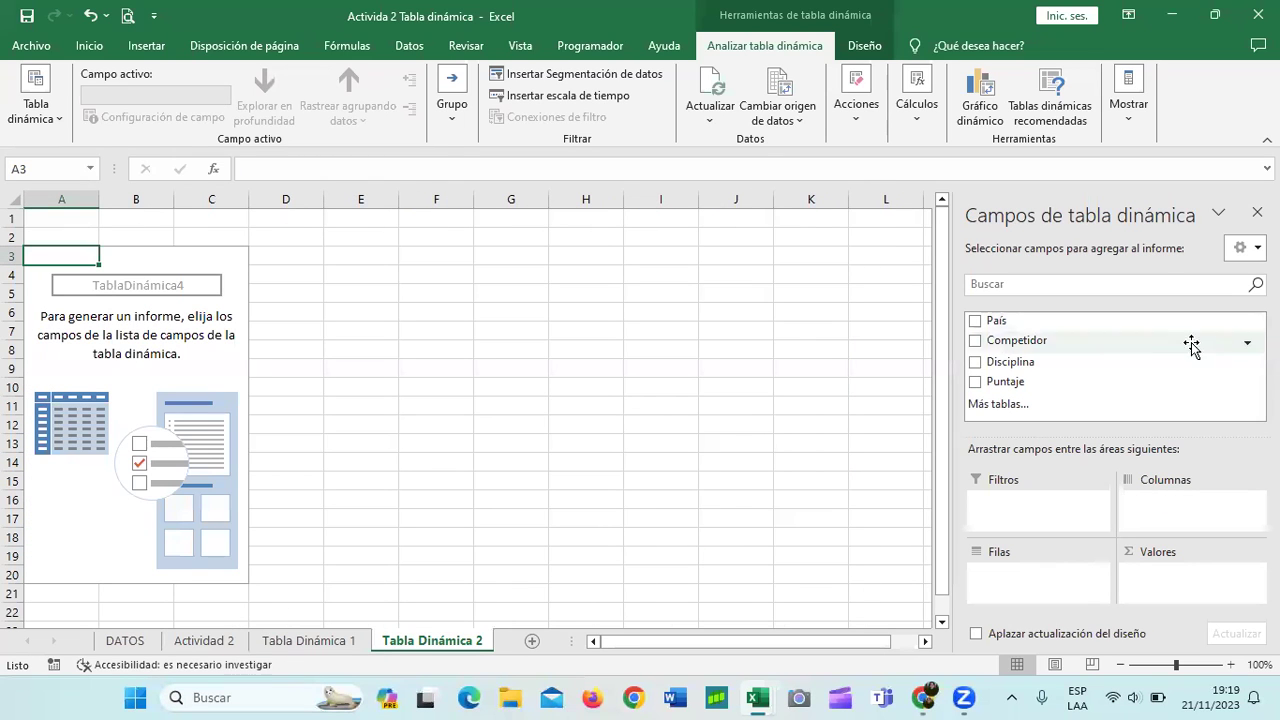
Add the País and Disciplina fields to the second pivot table as row labels
{"action": "left_click", "coordinate": [975, 321]}
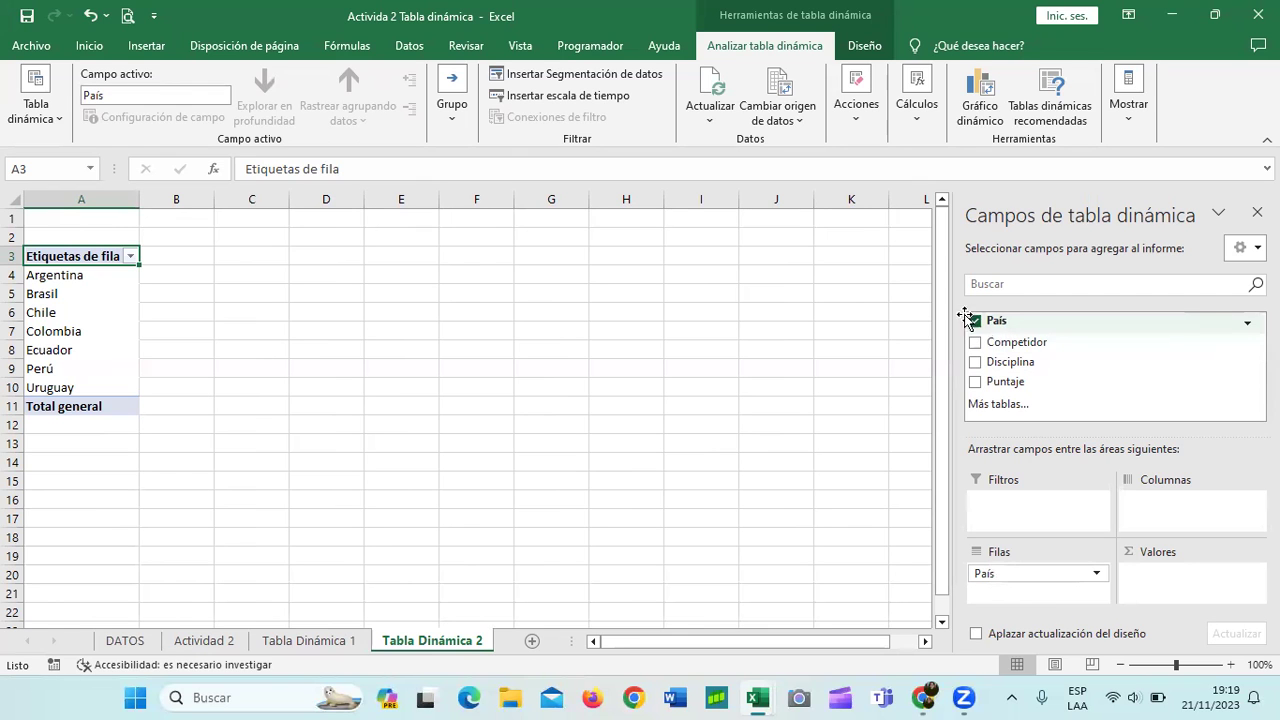
{"action": "left_click", "coordinate": [230, 643]}
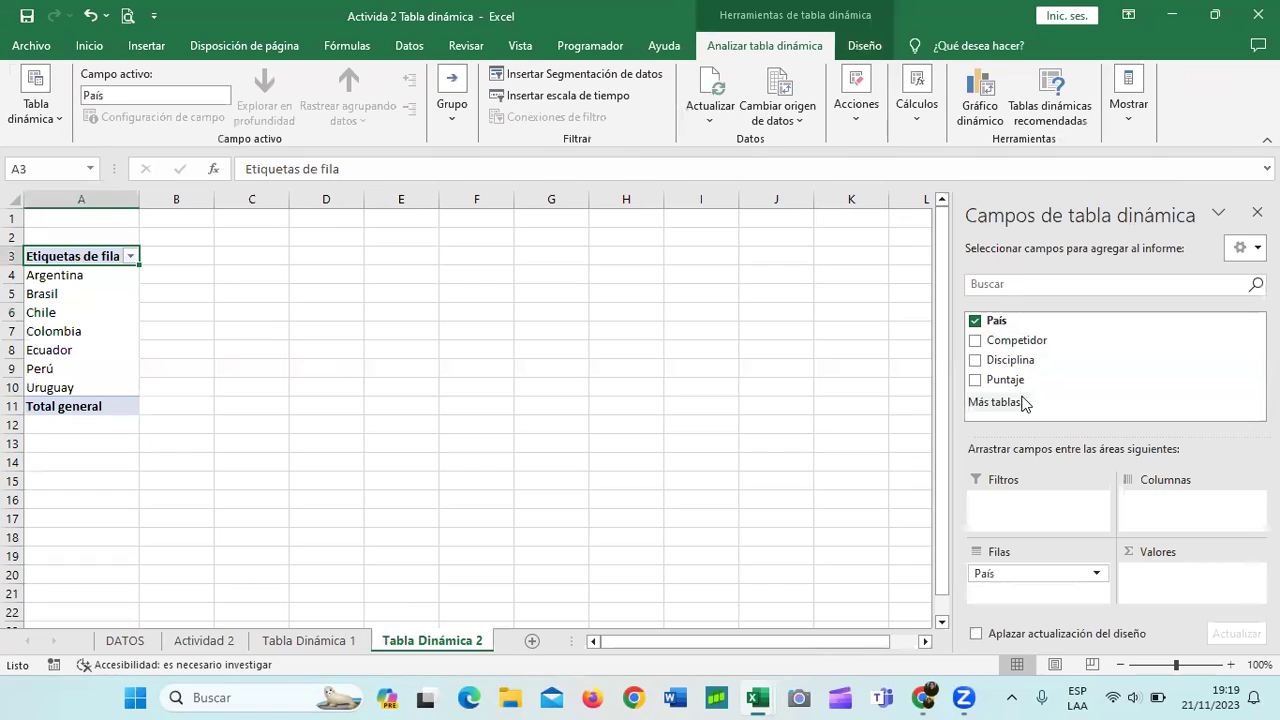
{"action": "left_click", "coordinate": [975, 361]}
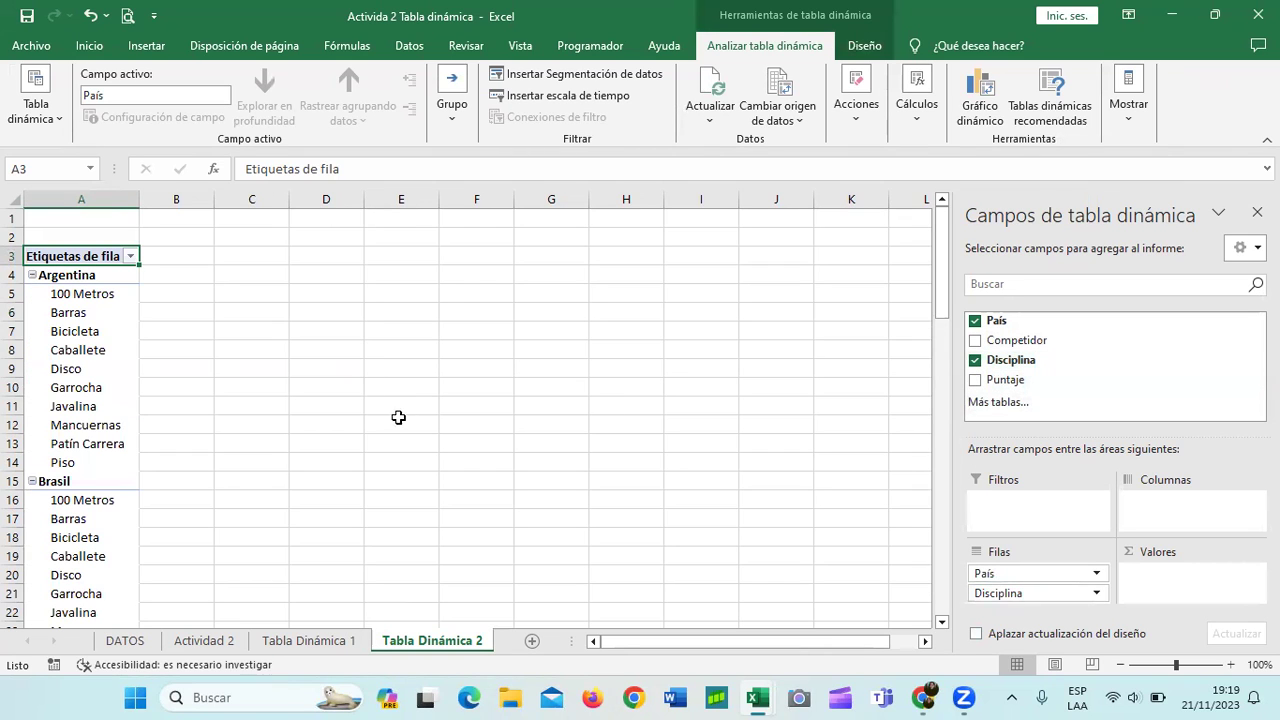
Review the disciplines grouped under each country in the second pivot table, down to the grand total row
{"action": "scroll", "coordinate": [185, 350], "scroll_direction": "down", "scroll_amount": 20}
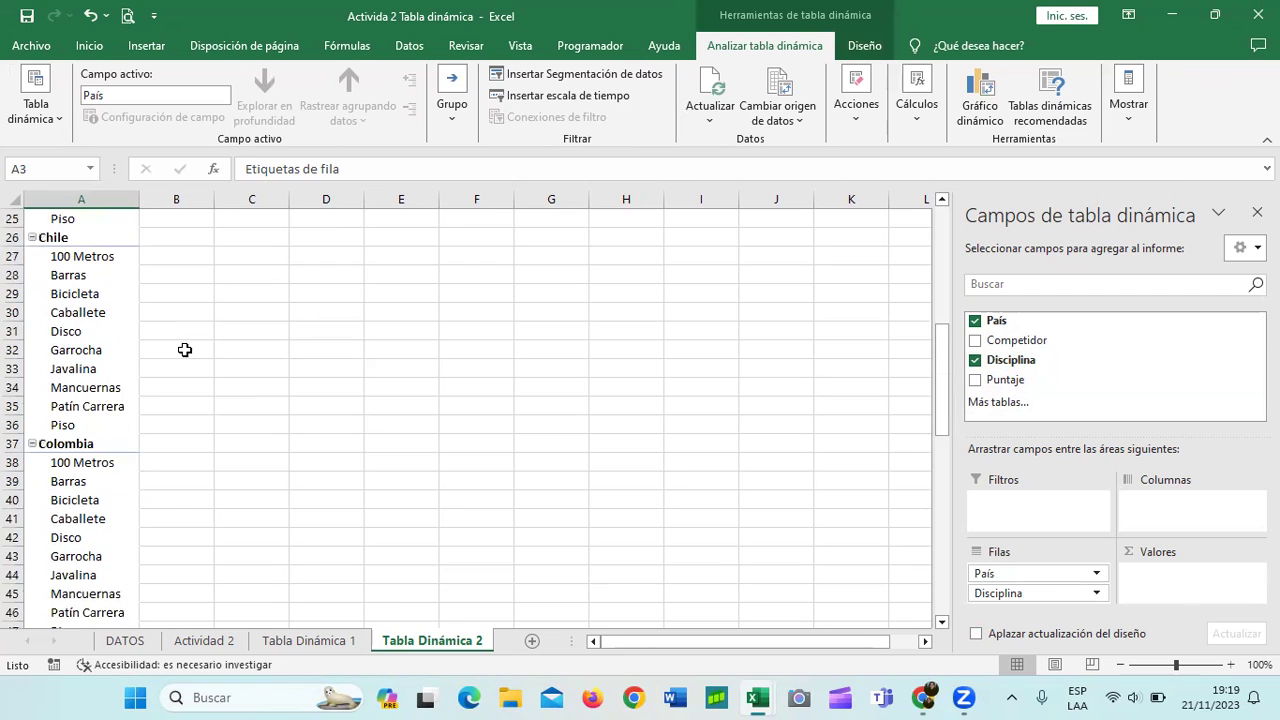
{"action": "scroll", "coordinate": [185, 350], "scroll_direction": "down", "scroll_amount": 3}
{"action": "scroll", "coordinate": [185, 350], "scroll_direction": "up", "scroll_amount": 18}
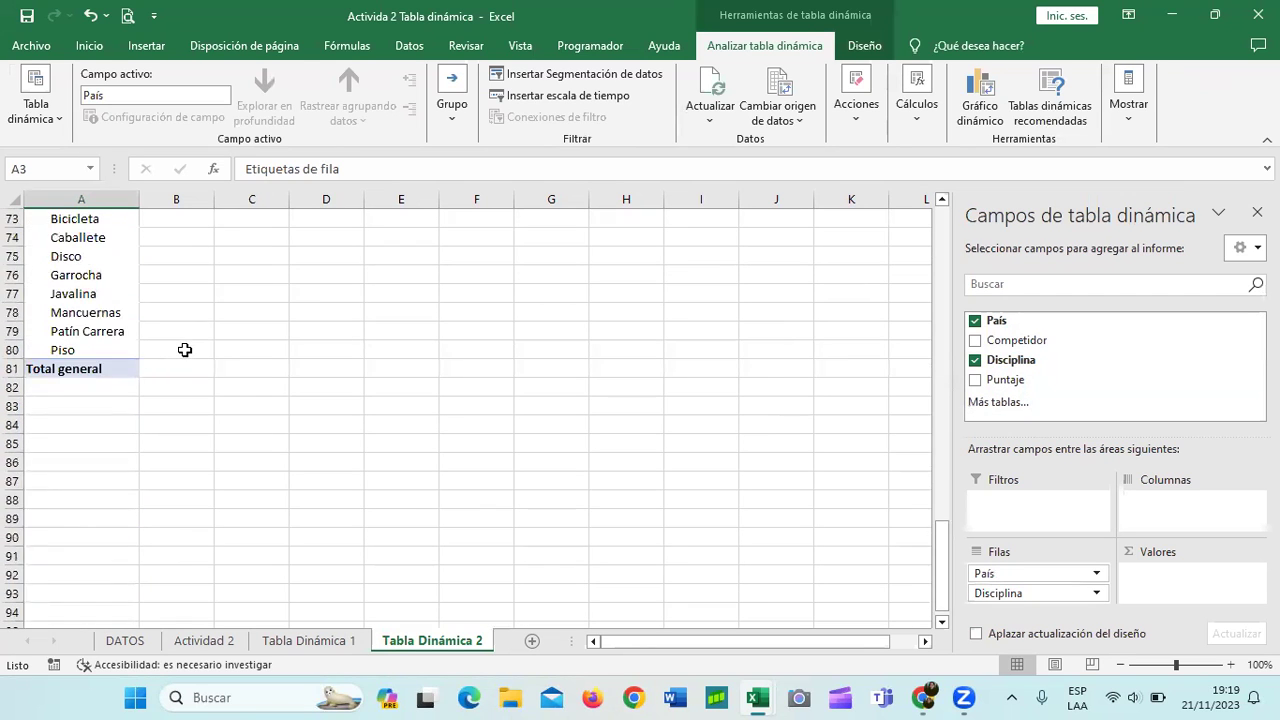
{"action": "scroll", "coordinate": [185, 350], "scroll_direction": "up", "scroll_amount": 7}
{"action": "scroll", "coordinate": [185, 350], "scroll_direction": "down", "scroll_amount": 10}
{"action": "scroll", "coordinate": [185, 350], "scroll_direction": "down", "scroll_amount": 10}
{"action": "scroll", "coordinate": [185, 350], "scroll_direction": "up", "scroll_amount": 16}
{"action": "scroll", "coordinate": [185, 351], "scroll_direction": "up", "scroll_amount": 4}
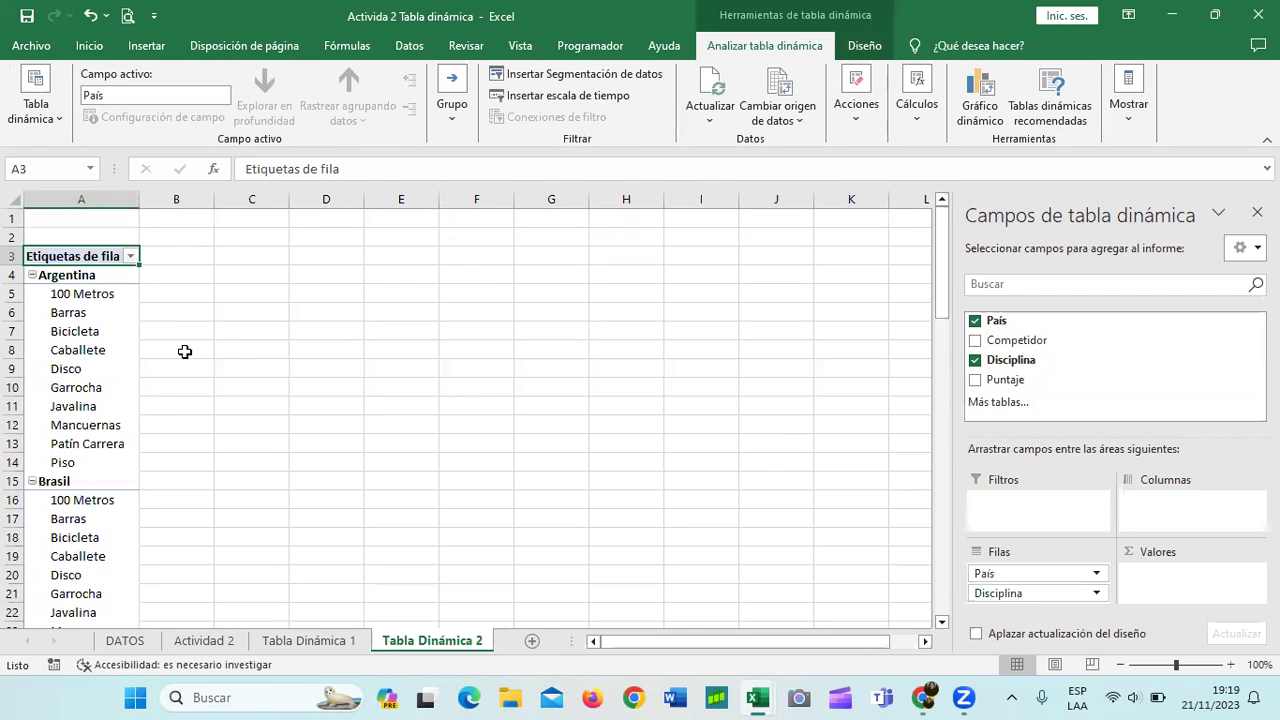
Arrange the second pivot table with País as rows and Disciplina as columns, and add the sum of Puntaje as values
{"action": "left_click_drag", "start_coordinate": [1034, 573], "coordinate": [1190, 508]}
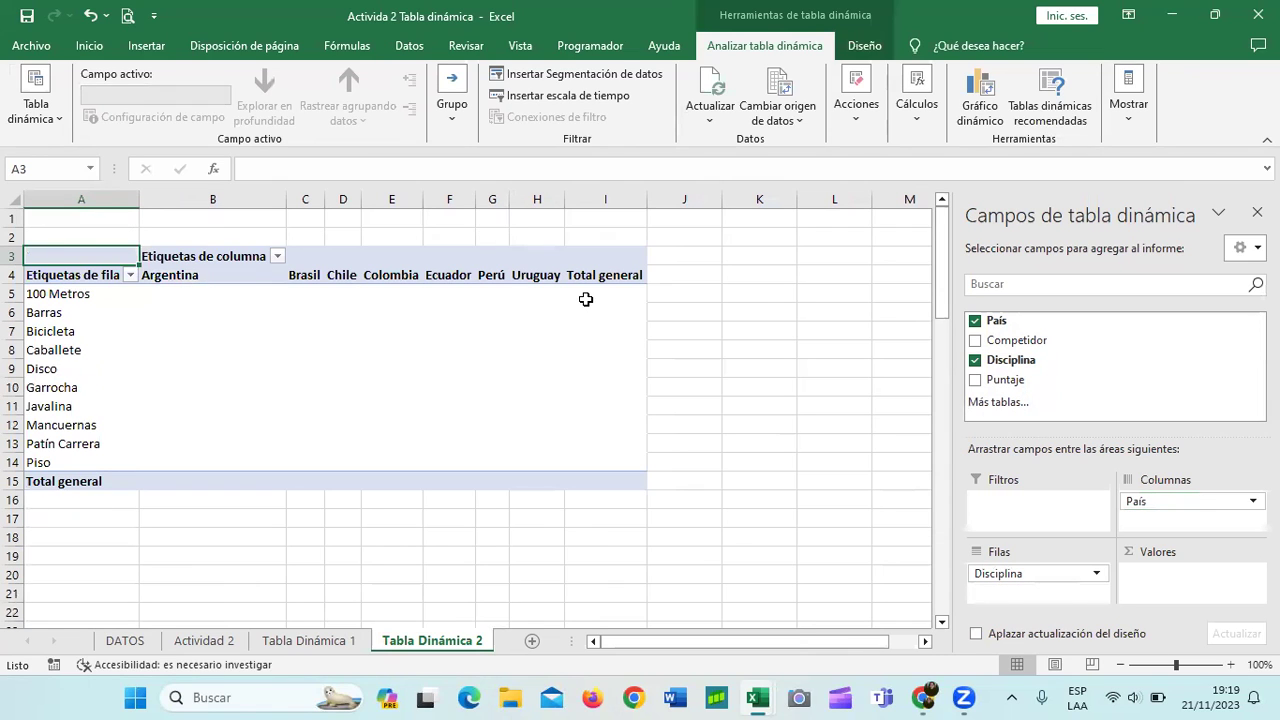
{"action": "left_click_drag", "start_coordinate": [1177, 502], "coordinate": [1147, 513]}
{"action": "left_click_drag", "start_coordinate": [1162, 508], "coordinate": [885, 425]}
{"action": "scroll", "coordinate": [888, 418], "scroll_direction": "down", "scroll_amount": 3}
{"action": "scroll", "coordinate": [883, 425], "scroll_direction": "down", "scroll_amount": 4}
{"action": "scroll", "coordinate": [882, 425], "scroll_direction": "up", "scroll_amount": 7}
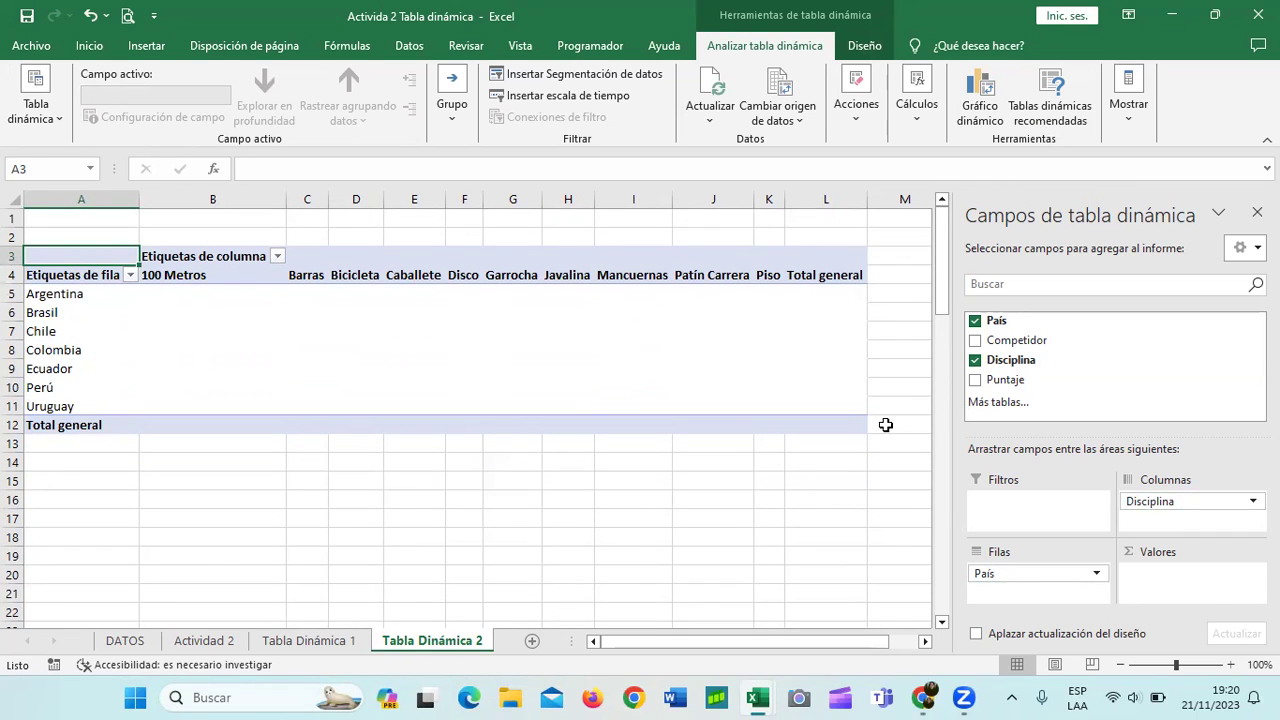
{"action": "left_click_drag", "start_coordinate": [885, 425], "coordinate": [449, 354]}
{"action": "left_click", "coordinate": [975, 380]}
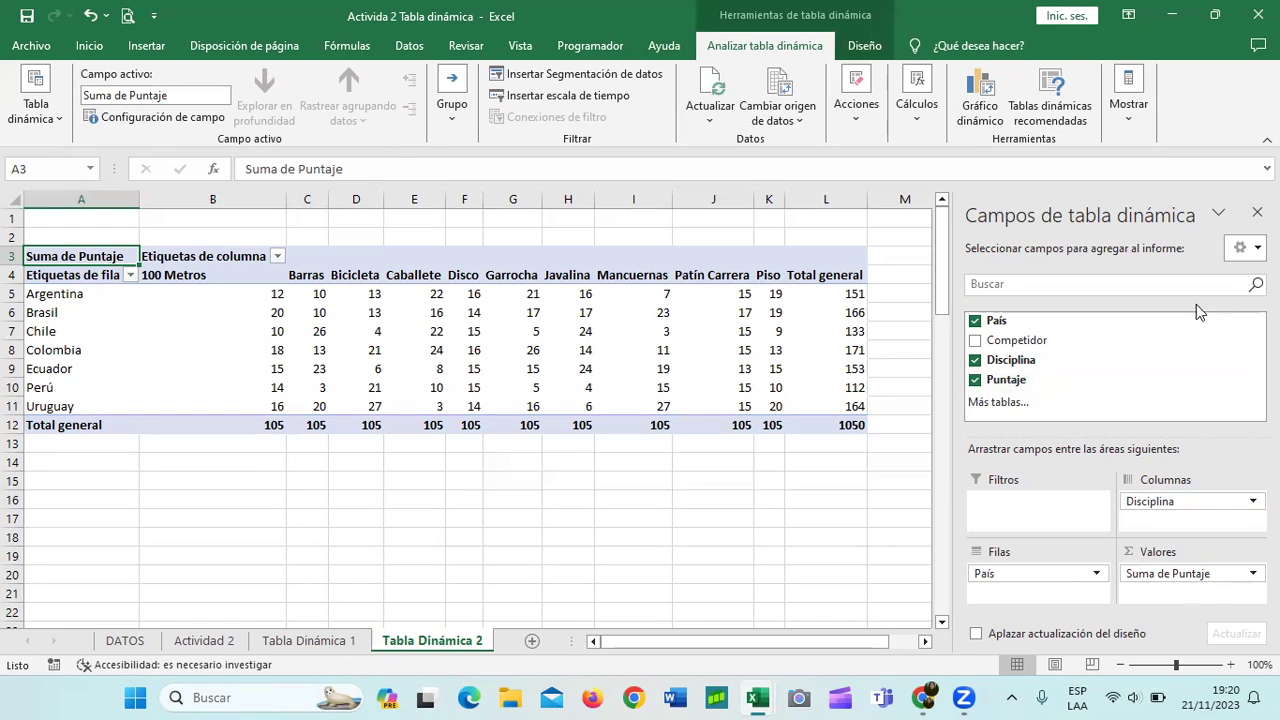
Review the total points per country and the overall grand total in the second pivot table
{"action": "left_click", "coordinate": [855, 295]}
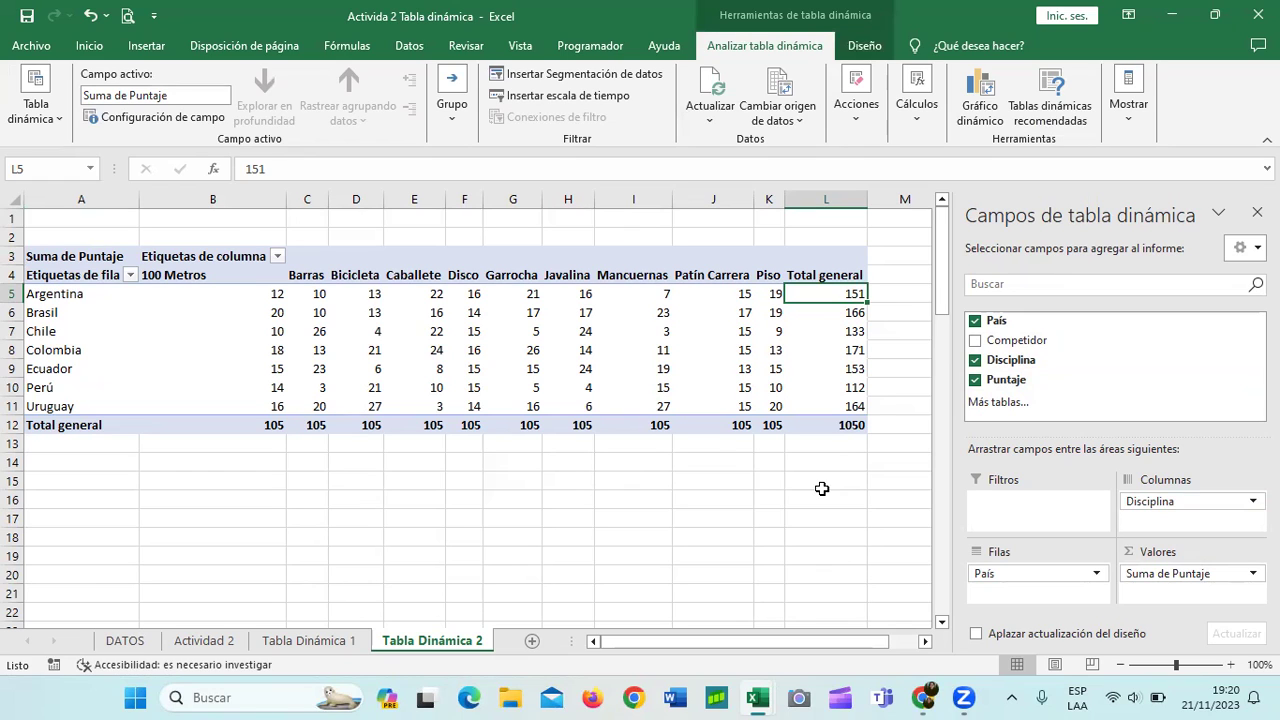
{"action": "left_click", "coordinate": [14, 349]}
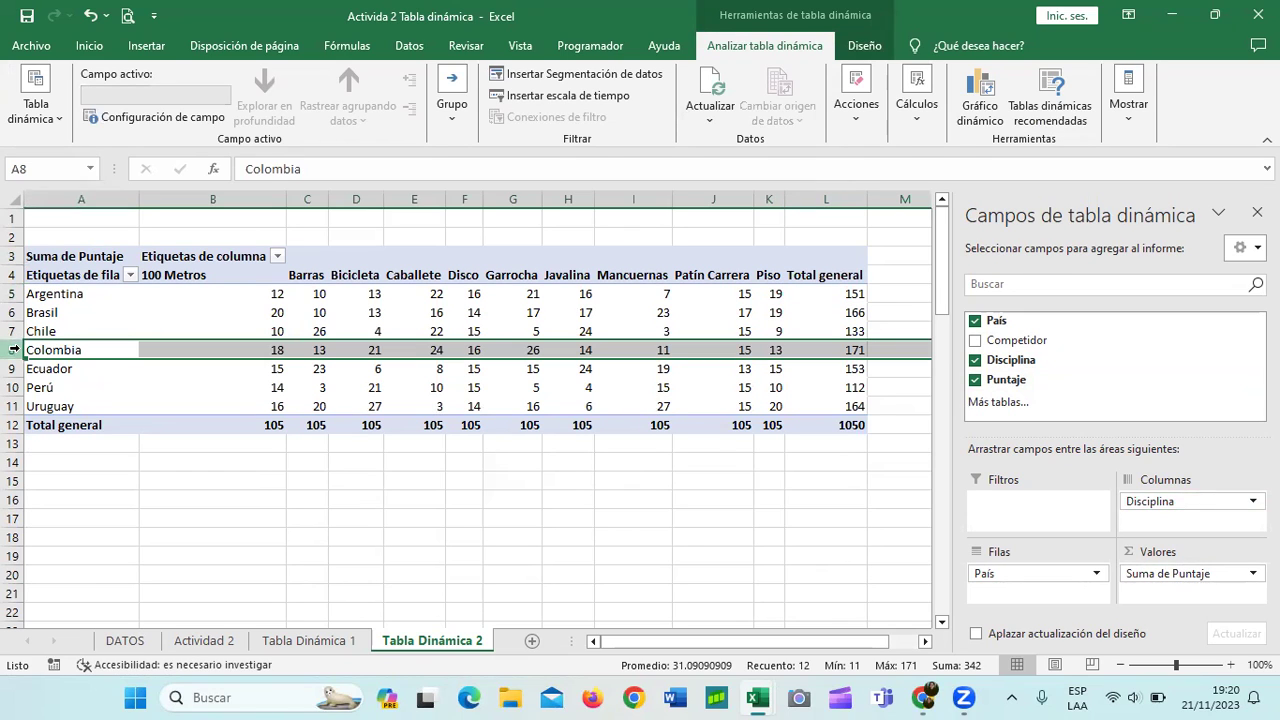
{"action": "left_click", "coordinate": [14, 368]}
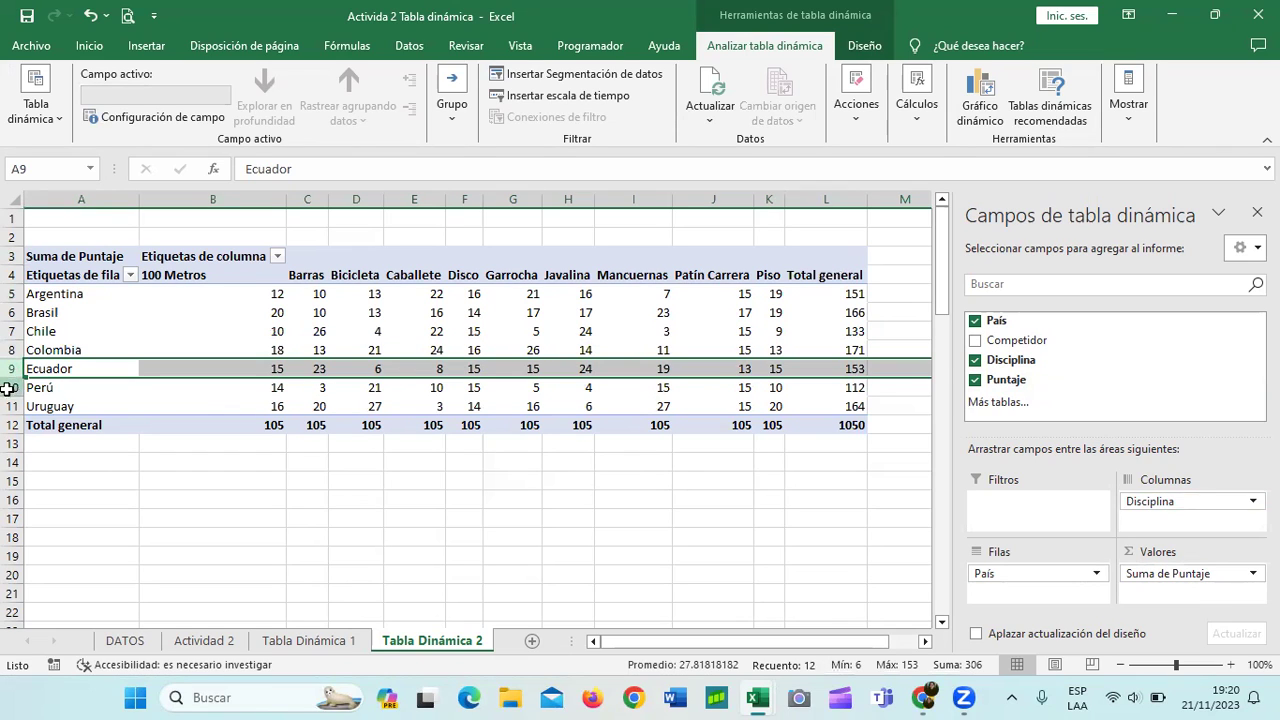
{"action": "left_click", "coordinate": [14, 387]}
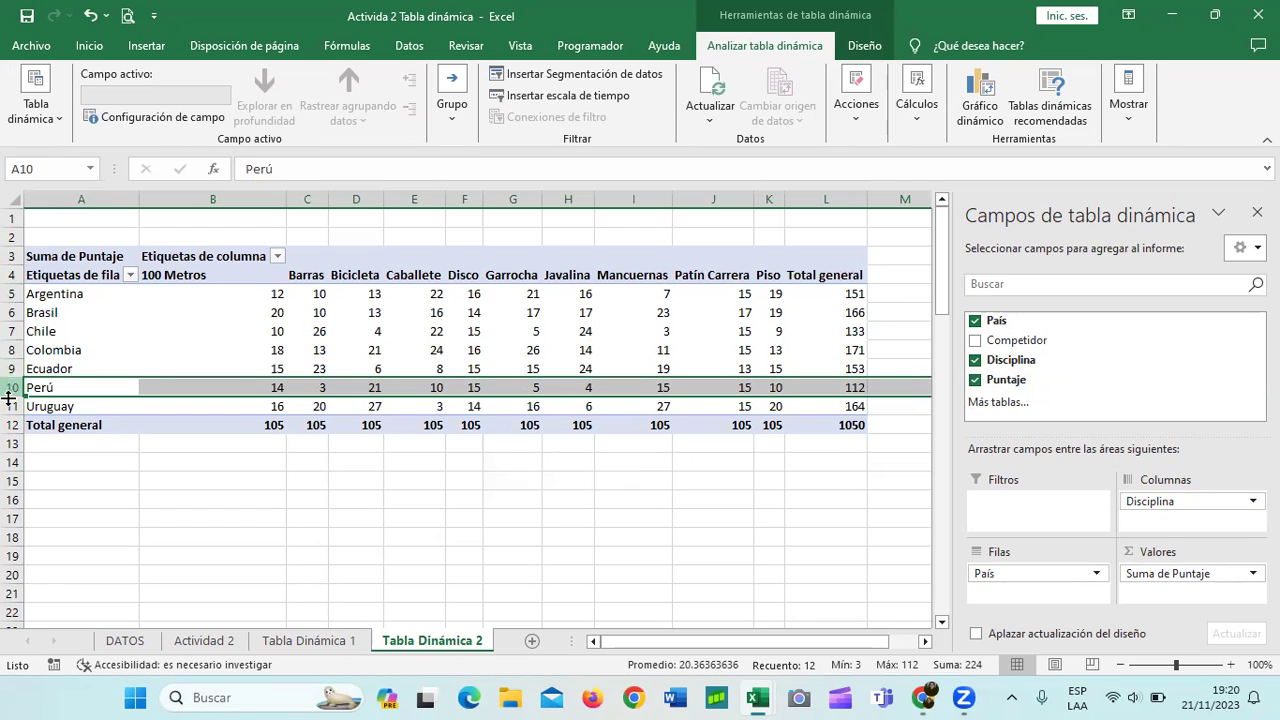
{"action": "left_click", "coordinate": [14, 405]}
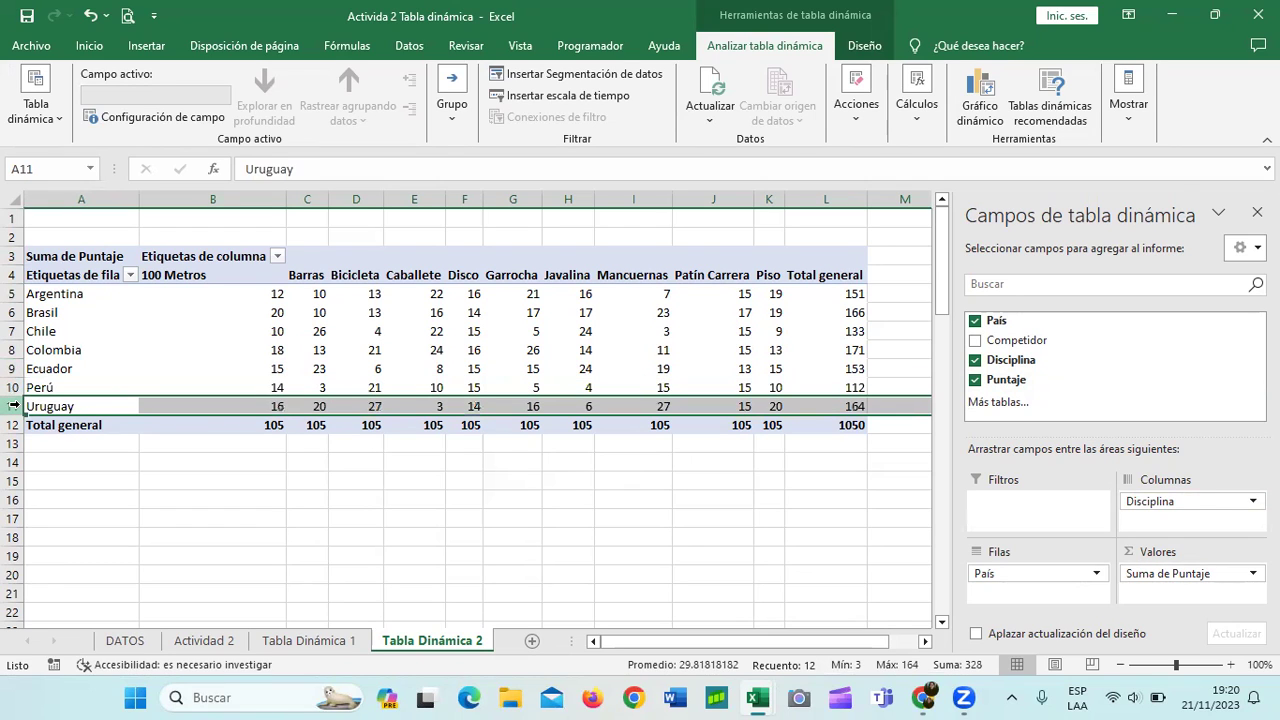
{"action": "left_click", "coordinate": [831, 424]}
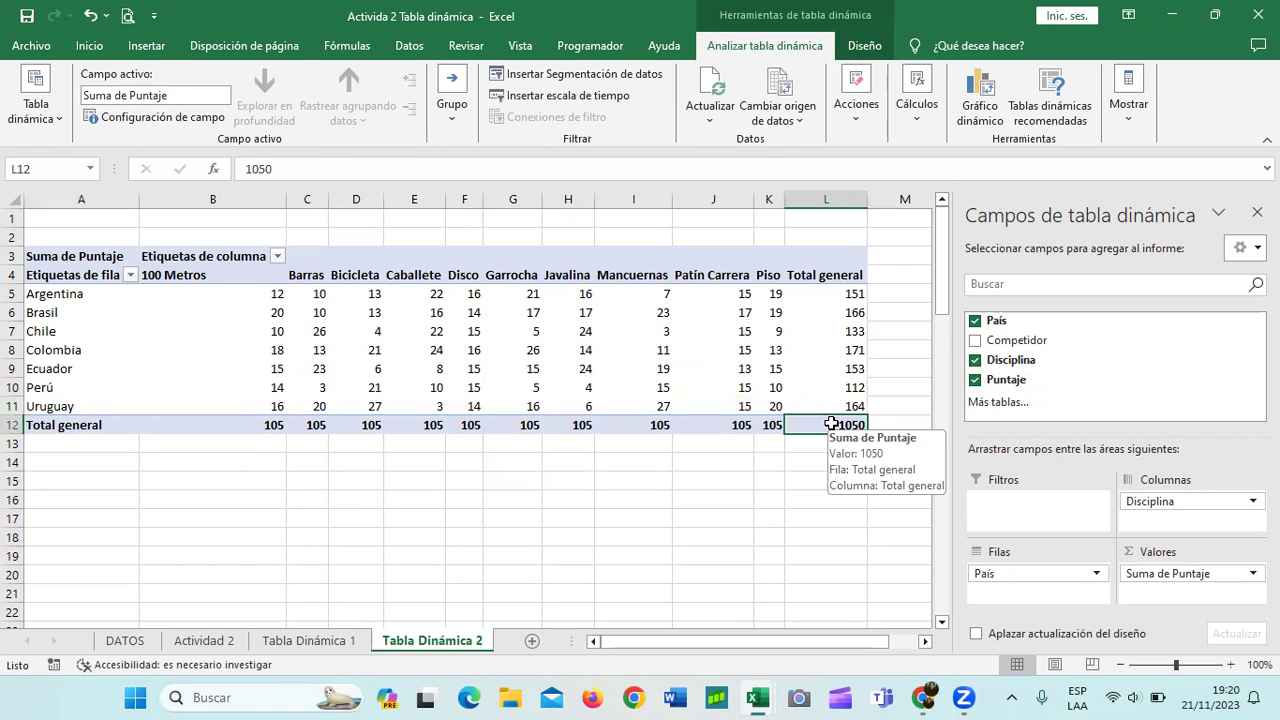
Compare the grand total and first row total on Tabla Dinámica 1 with those on Tabla Dinámica 2
{"action": "left_click", "coordinate": [308, 640]}
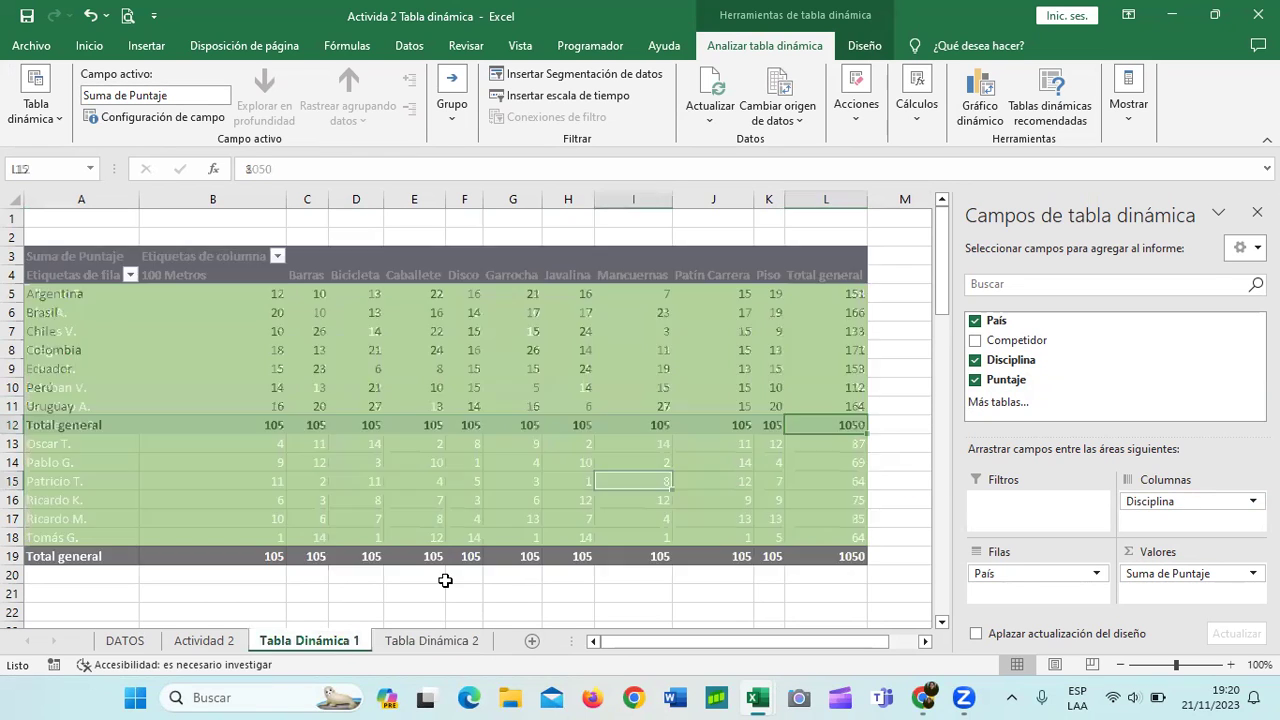
{"action": "left_click", "coordinate": [838, 553]}
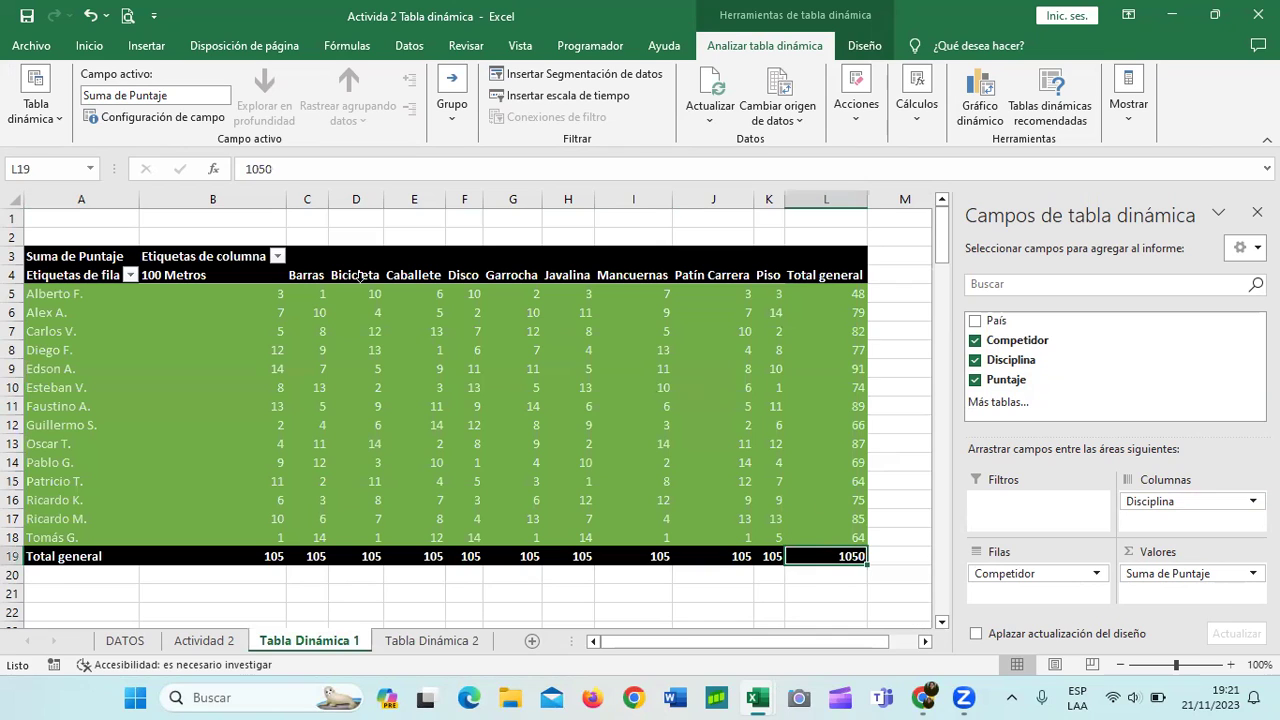
{"action": "left_click", "coordinate": [841, 297]}
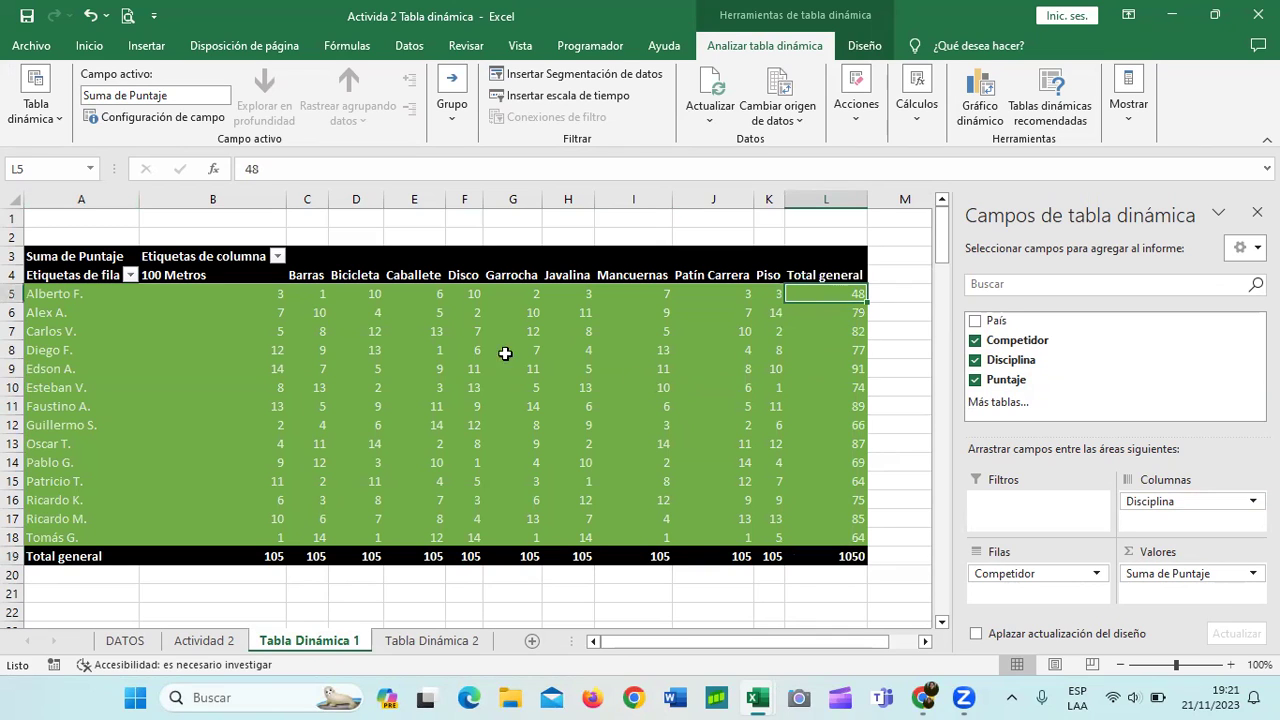
{"action": "key", "text": "ctrl+Page_Down"}
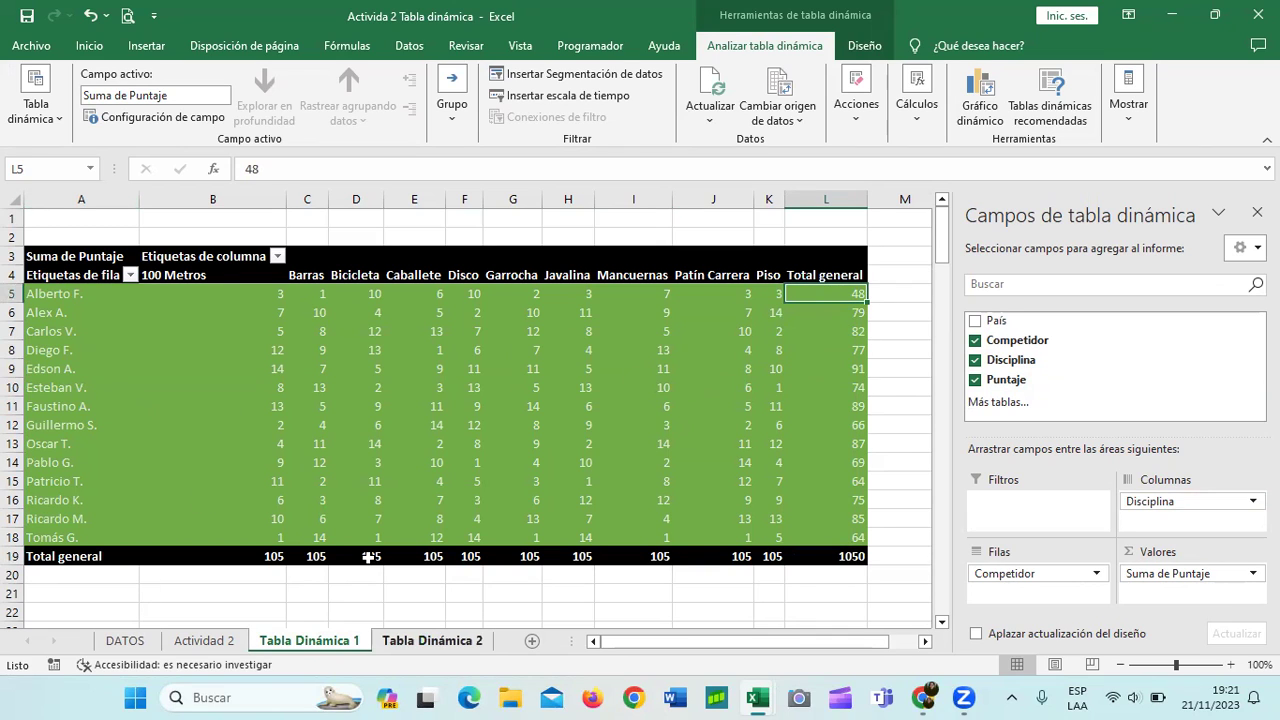
{"action": "left_click", "coordinate": [850, 293]}
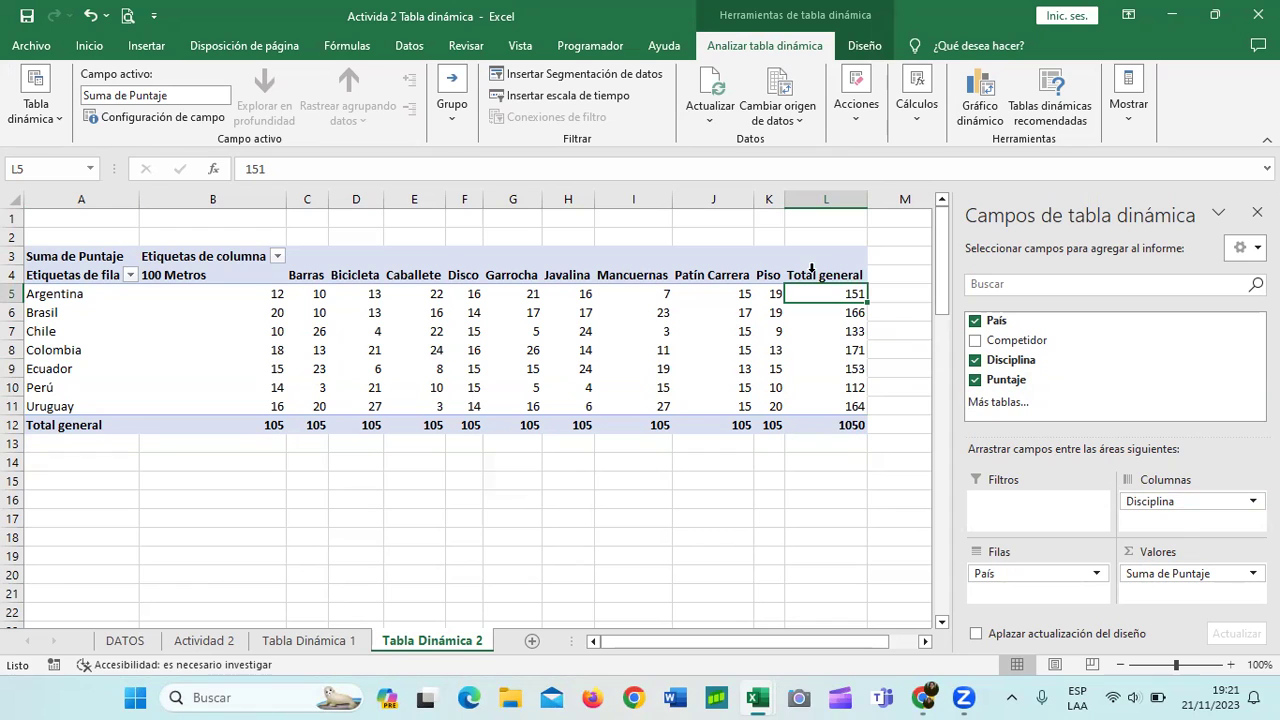
Apply the blue Oscuro pivot table style with black header and total rows to the second pivot table
{"action": "left_click", "coordinate": [725, 262]}
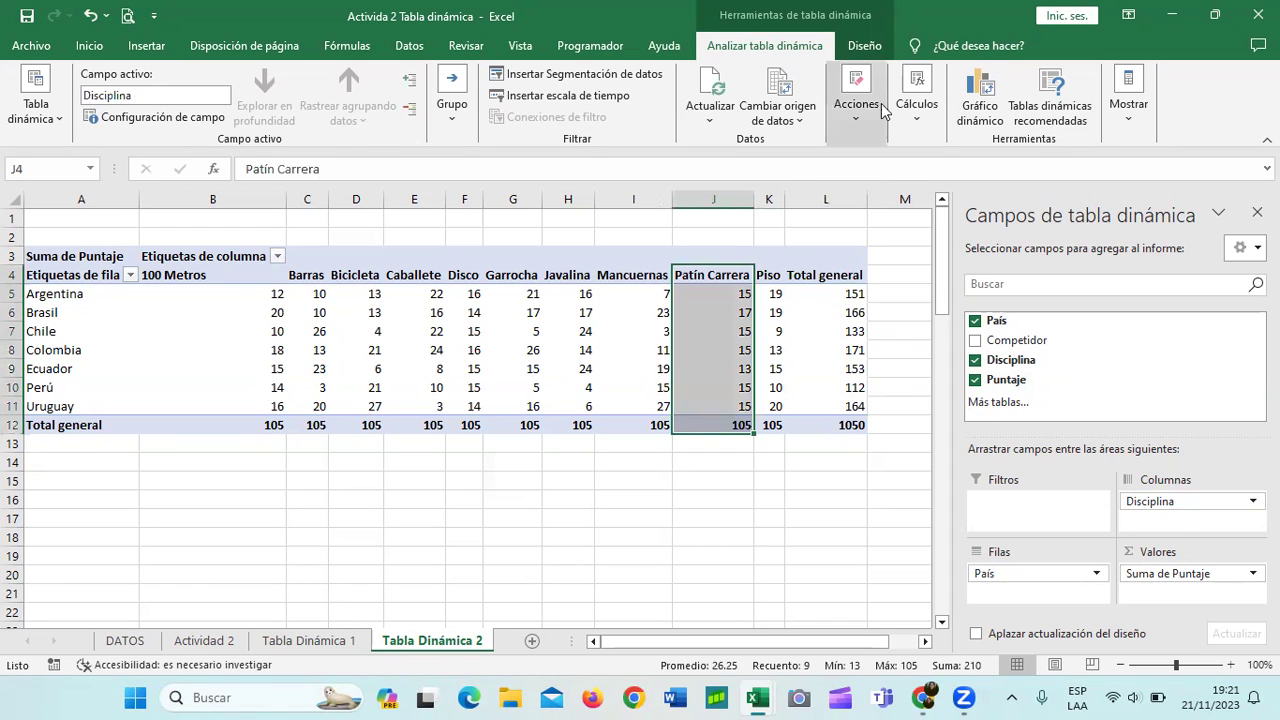
{"action": "left_click", "coordinate": [860, 45]}
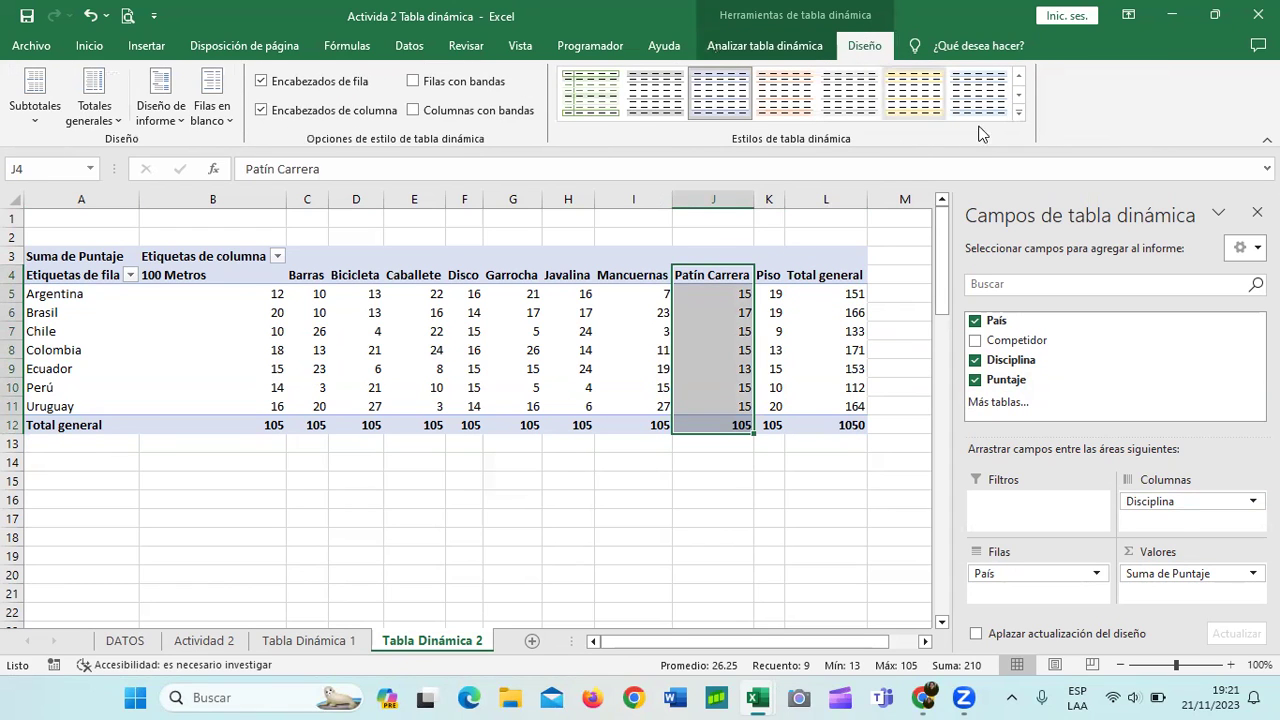
{"action": "left_click", "coordinate": [1018, 117]}
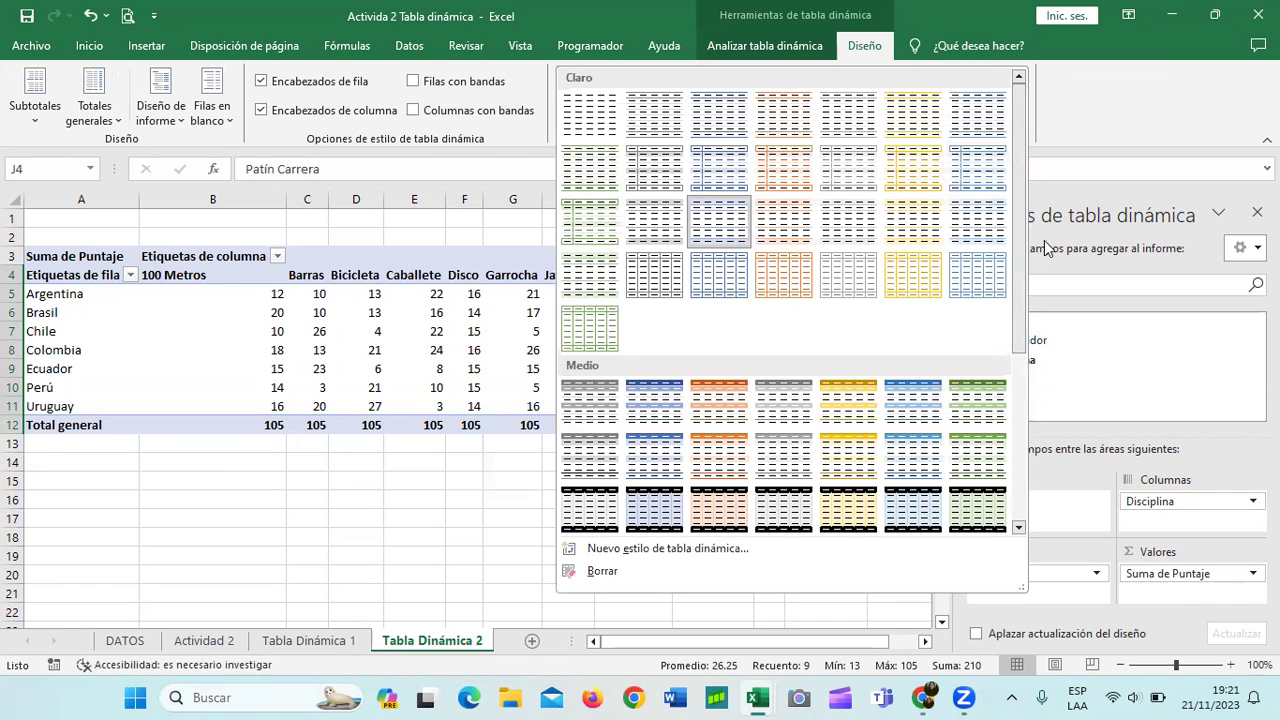
{"action": "scroll", "coordinate": [1016, 373], "scroll_direction": "down", "scroll_amount": 5}
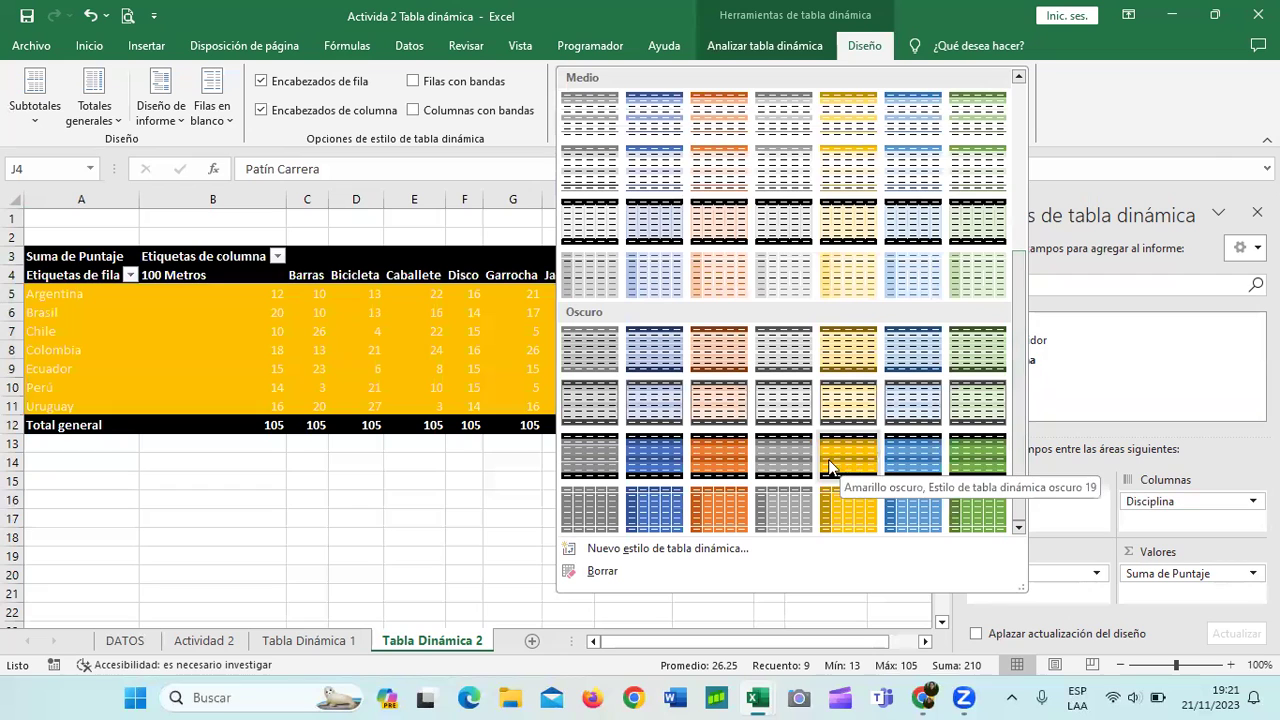
{"action": "left_click", "coordinate": [662, 457]}
{"action": "left_click", "coordinate": [654, 503]}
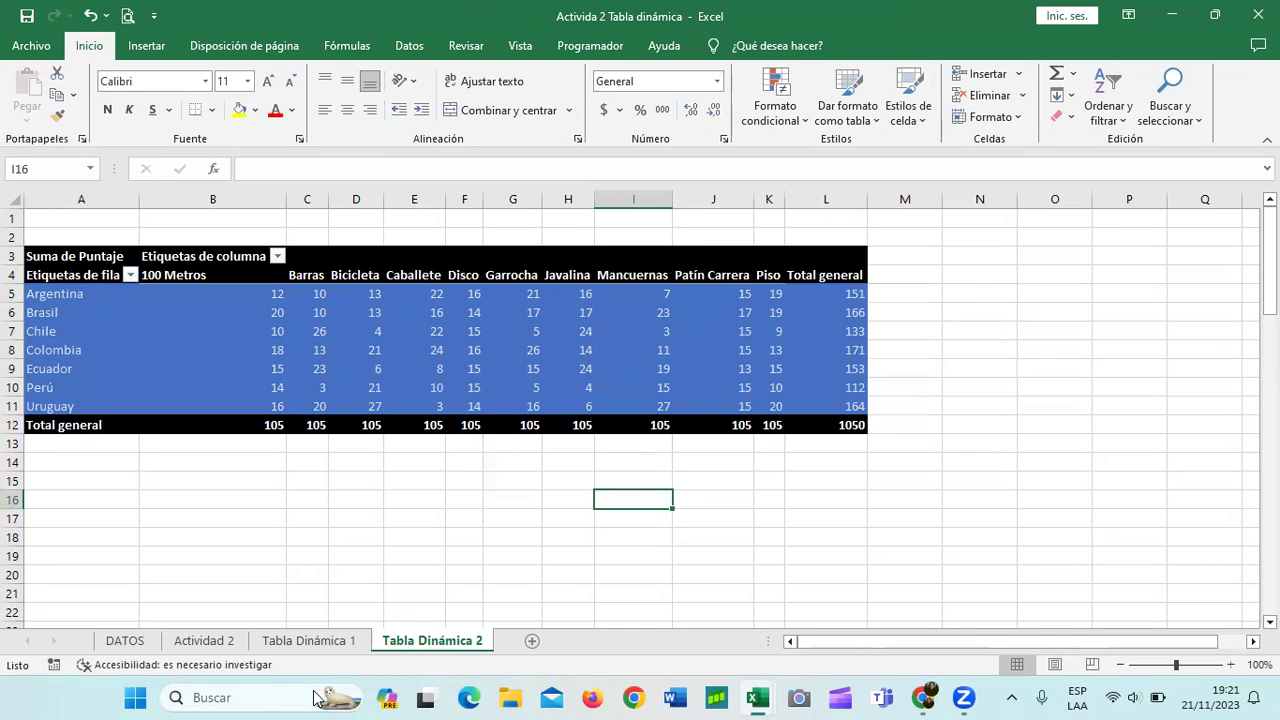
Create a blank pivot table on a new sheet from the Actividad 2 data
{"action": "left_click", "coordinate": [194, 642]}
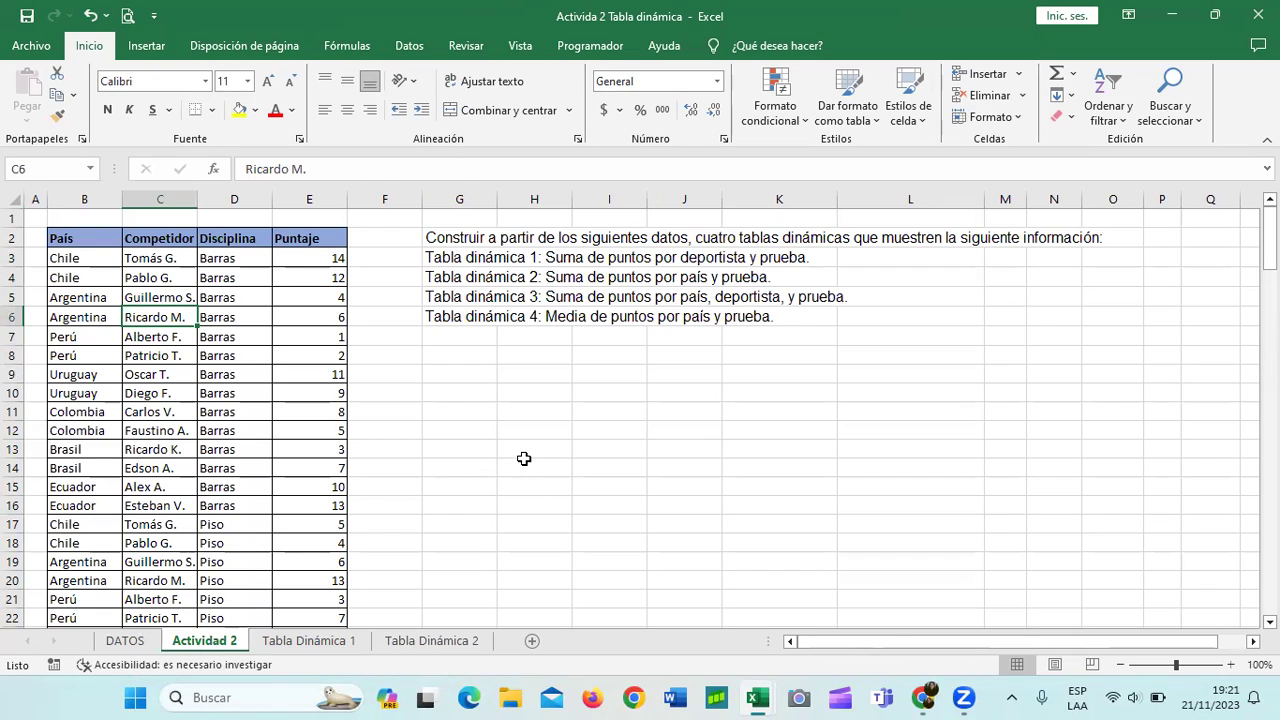
{"action": "left_click_drag", "start_coordinate": [186, 411], "coordinate": [187, 400]}
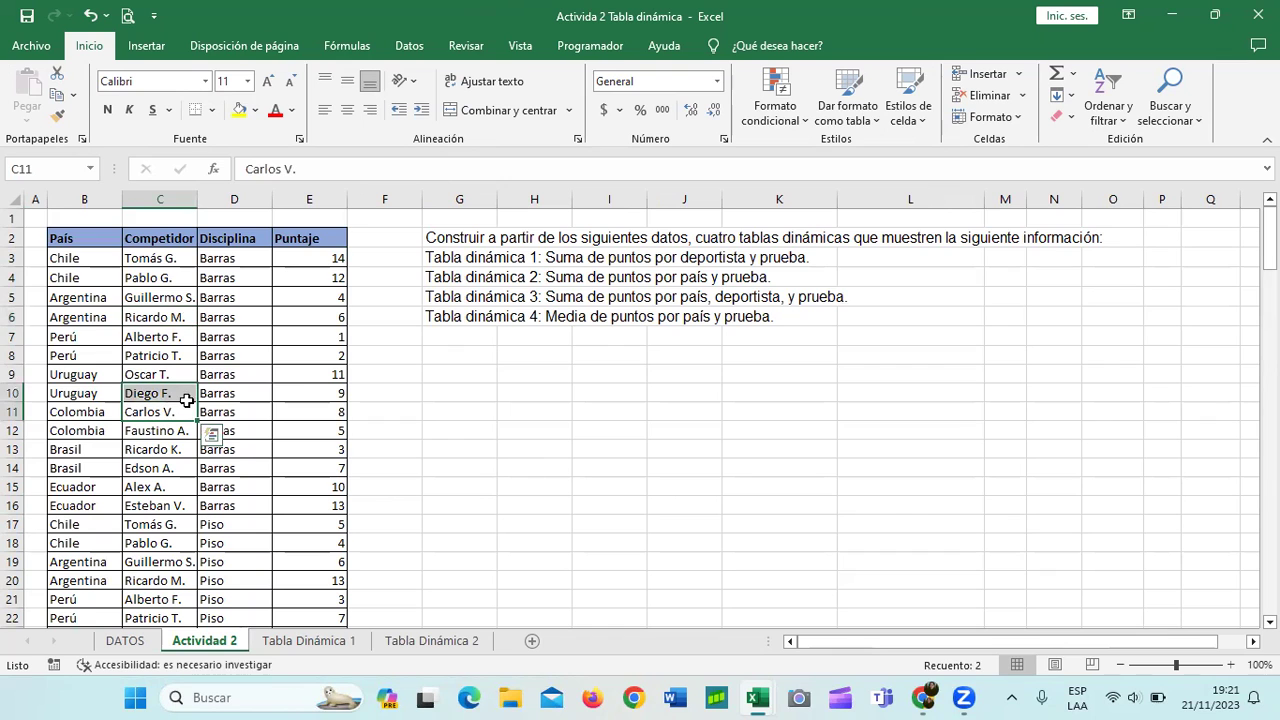
{"action": "left_click", "coordinate": [250, 352]}
{"action": "left_click", "coordinate": [146, 45]}
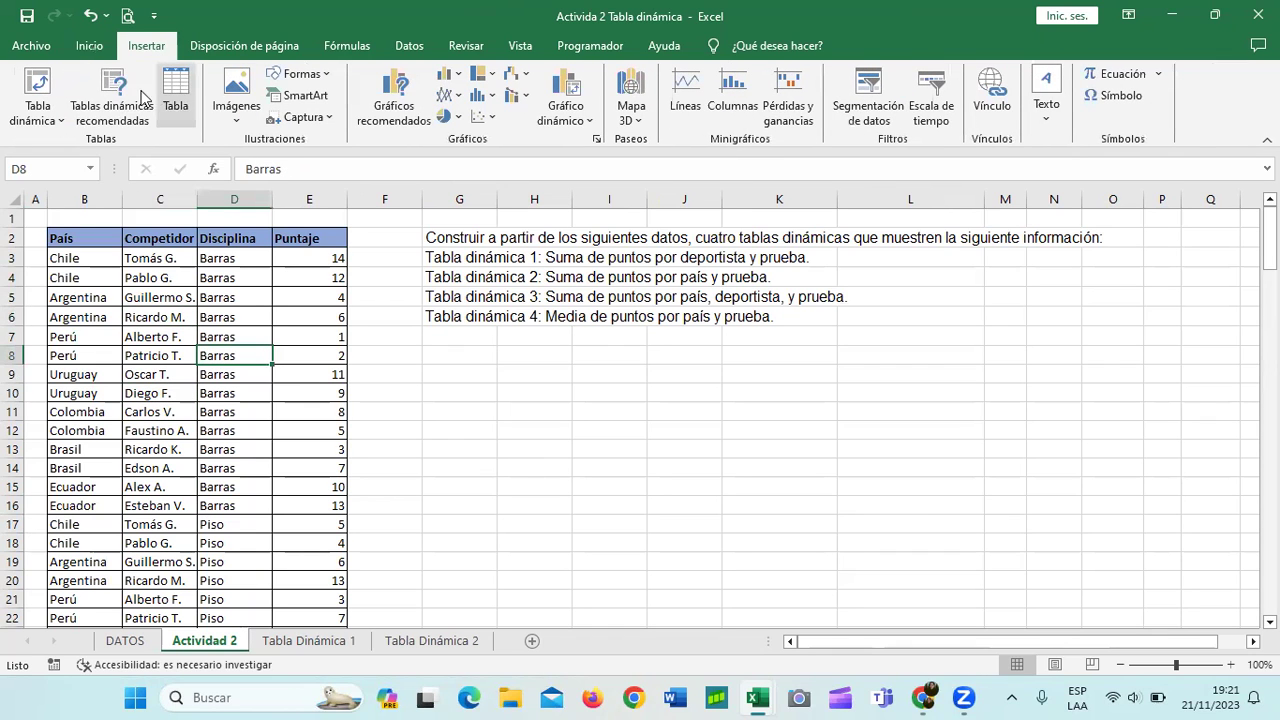
{"action": "left_click", "coordinate": [111, 97]}
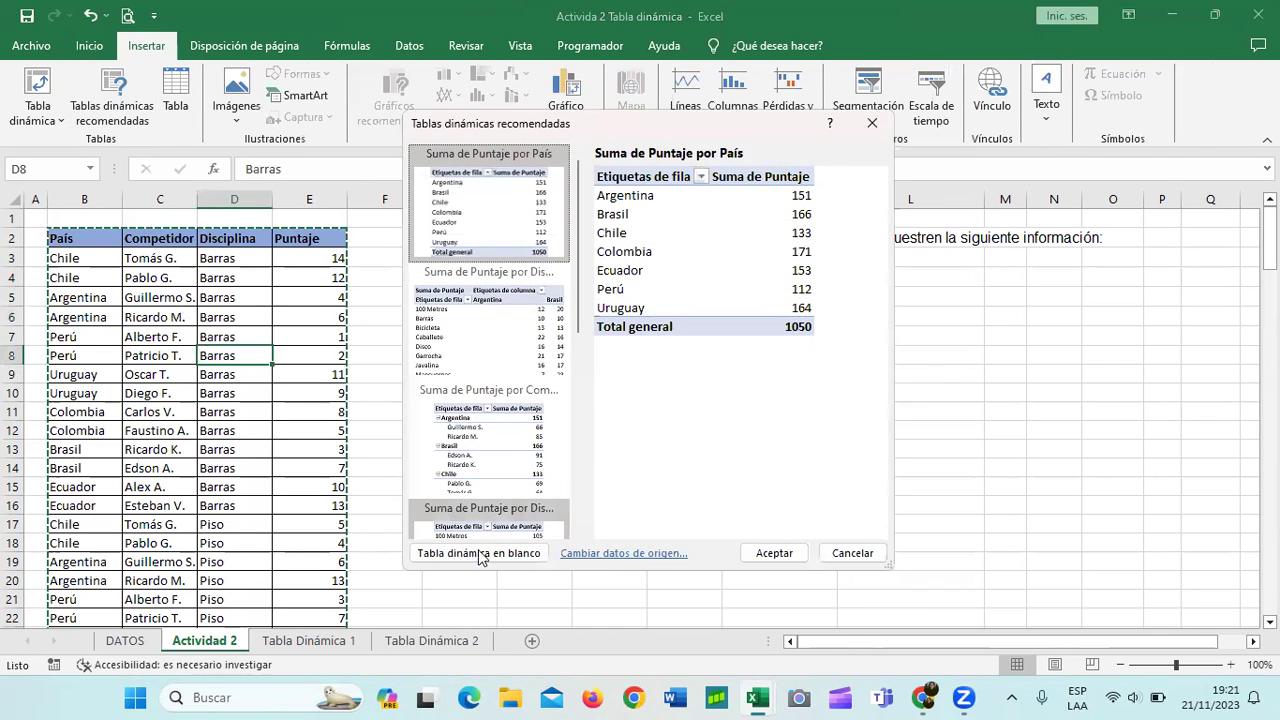
{"action": "left_click", "coordinate": [476, 555]}
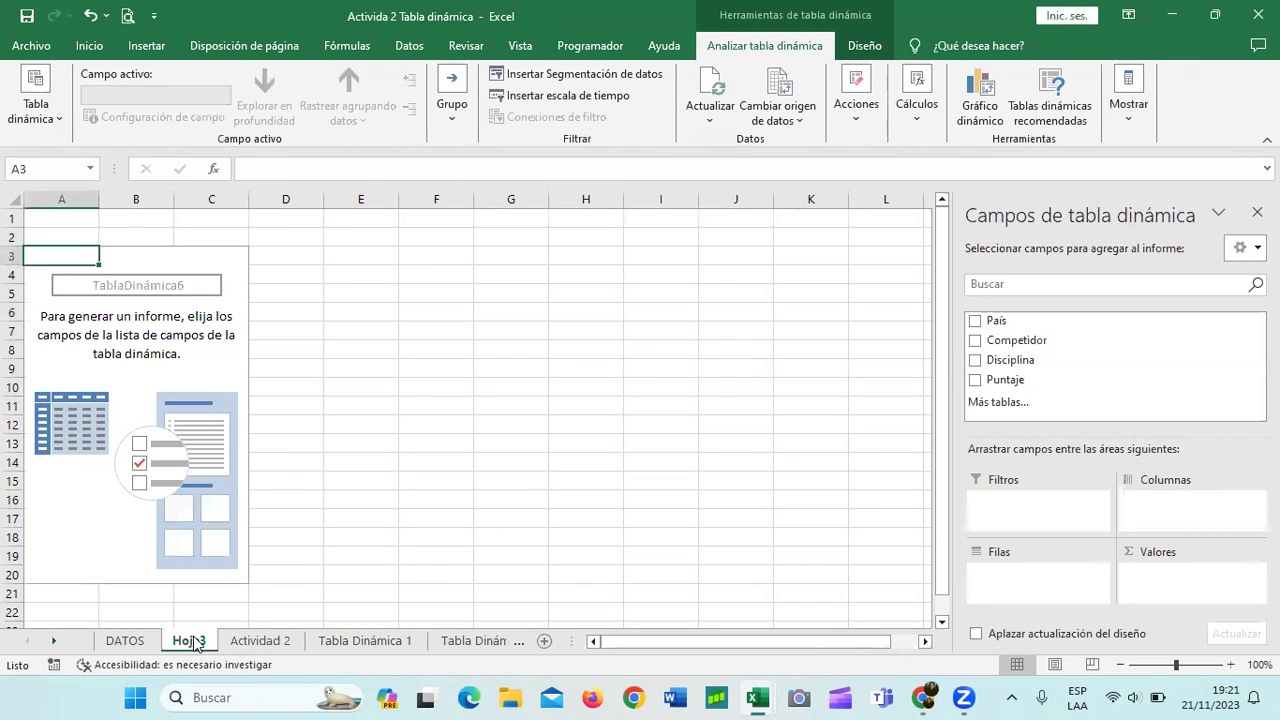
Rename the new pivot table sheet as Tabla Dinámica 3
{"action": "right_click", "coordinate": [190, 641]}
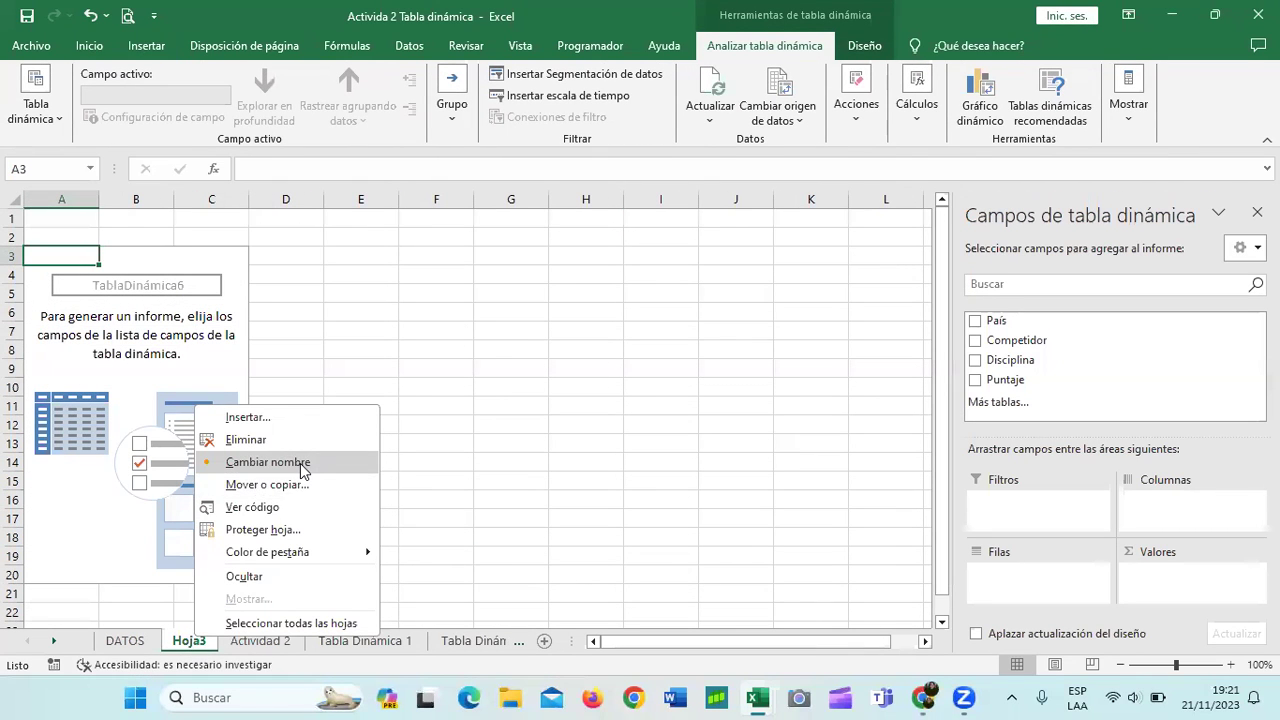
{"action": "left_click", "coordinate": [305, 462]}
{"action": "type", "text": "Tabl"}
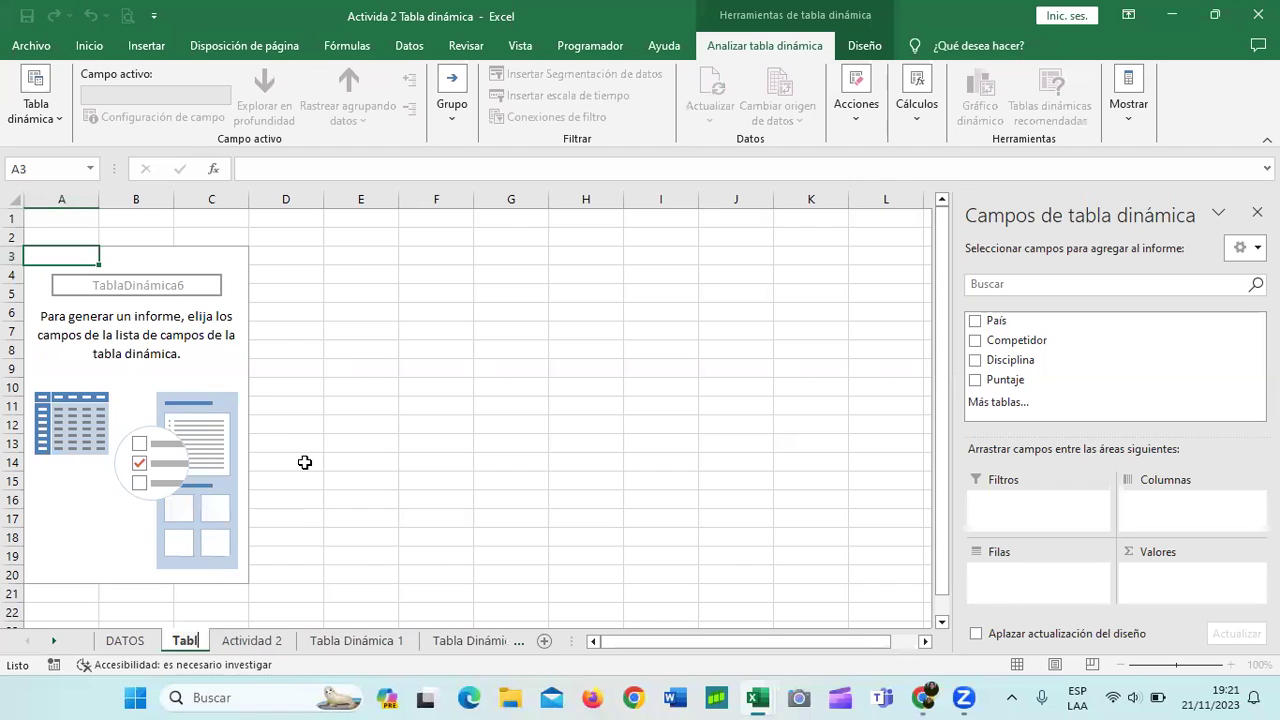
{"action": "type", "text": "a Di"}
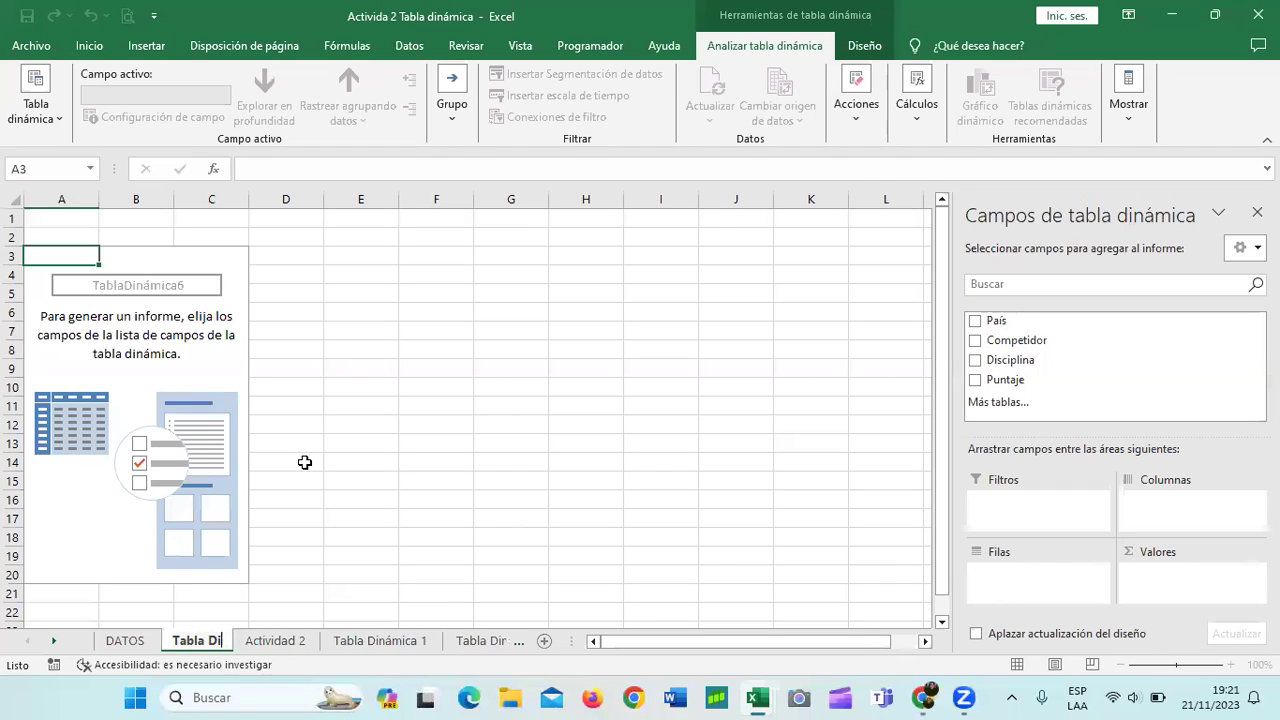
{"action": "type", "text": "nám"}
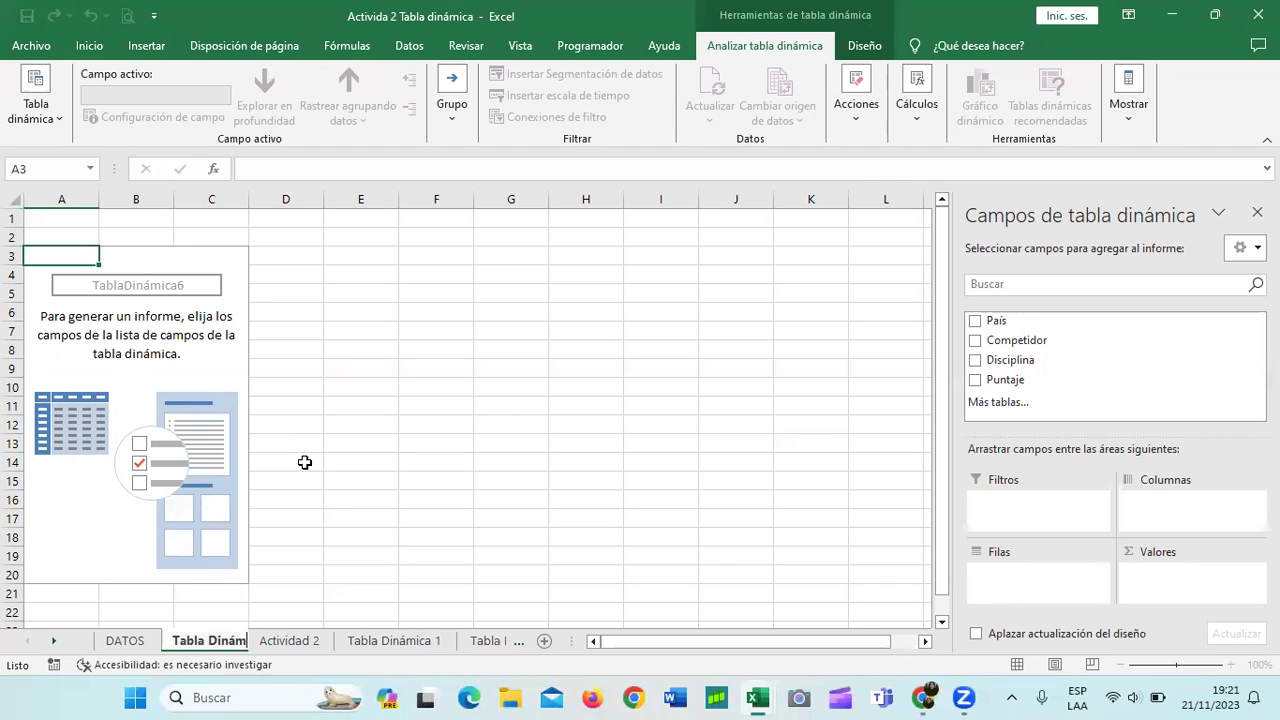
{"action": "type", "text": "ica 3"}
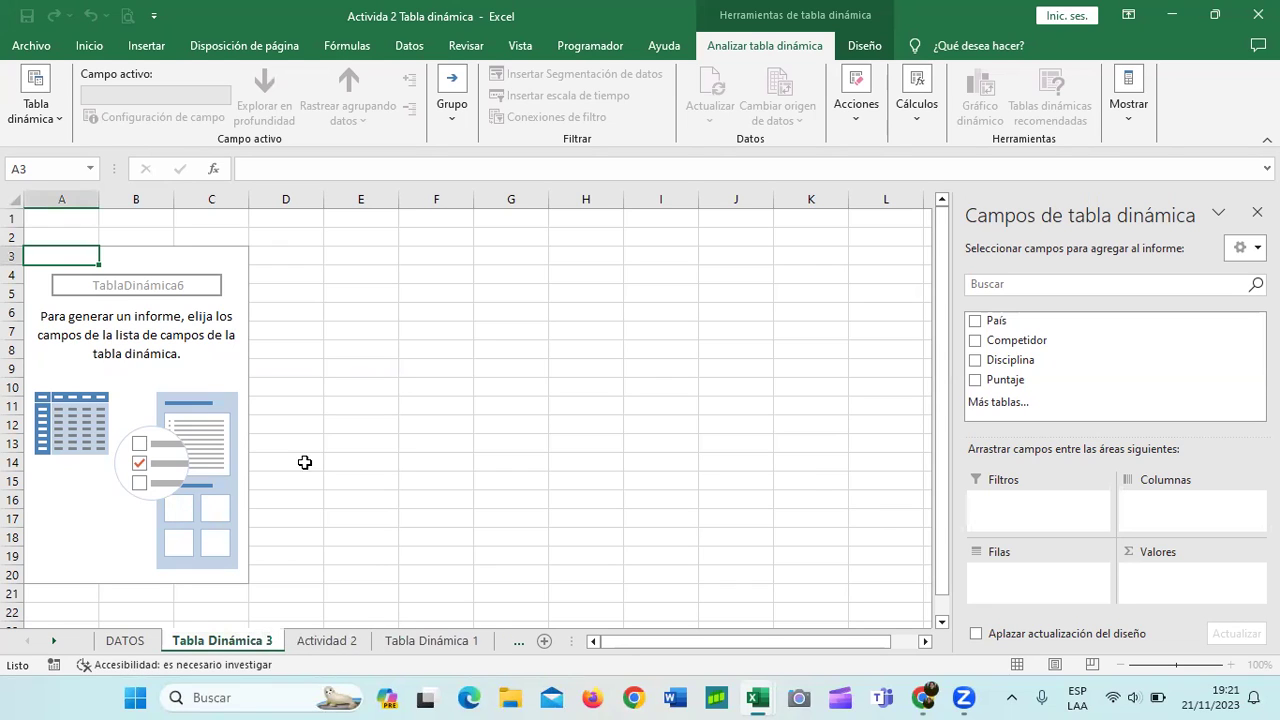
{"action": "key", "text": "Return"}
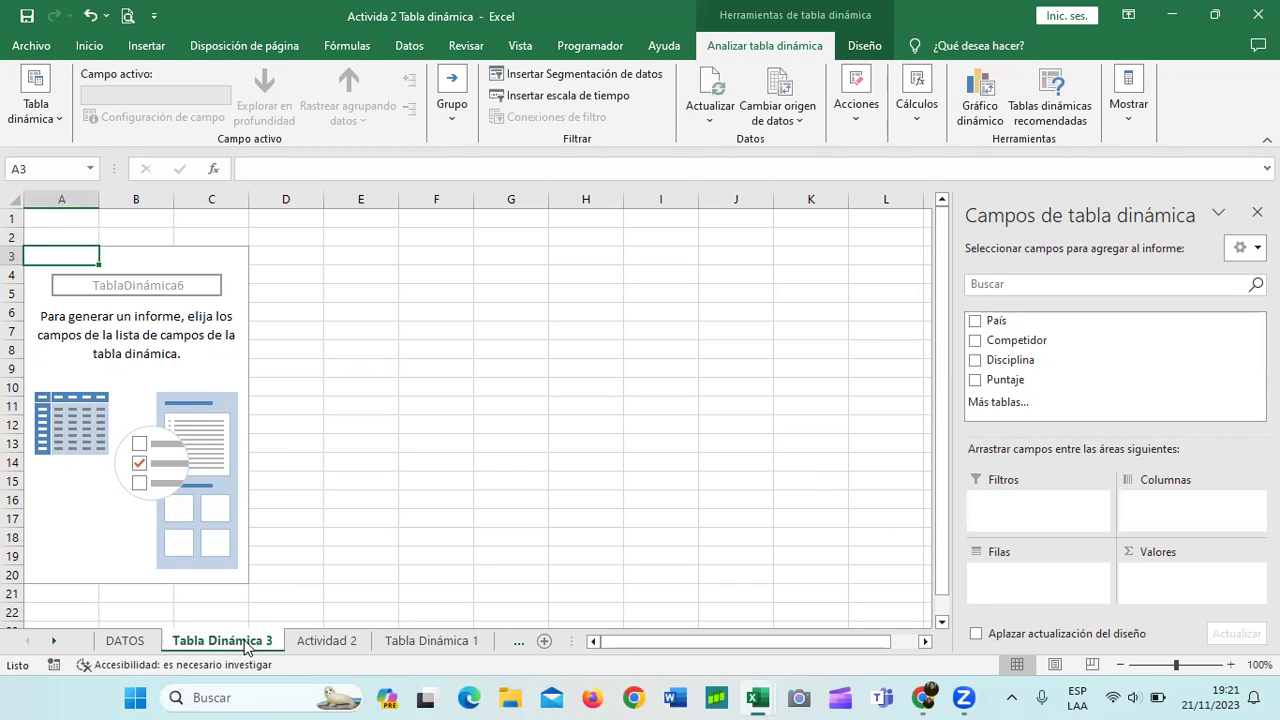
Move the Tabla Dinámica 3 sheet after Tabla Dinámica 2, check the request on Actividad 2 and return to the new sheet
{"action": "left_click_drag", "start_coordinate": [246, 648], "coordinate": [493, 640]}
{"action": "left_click", "coordinate": [212, 643]}
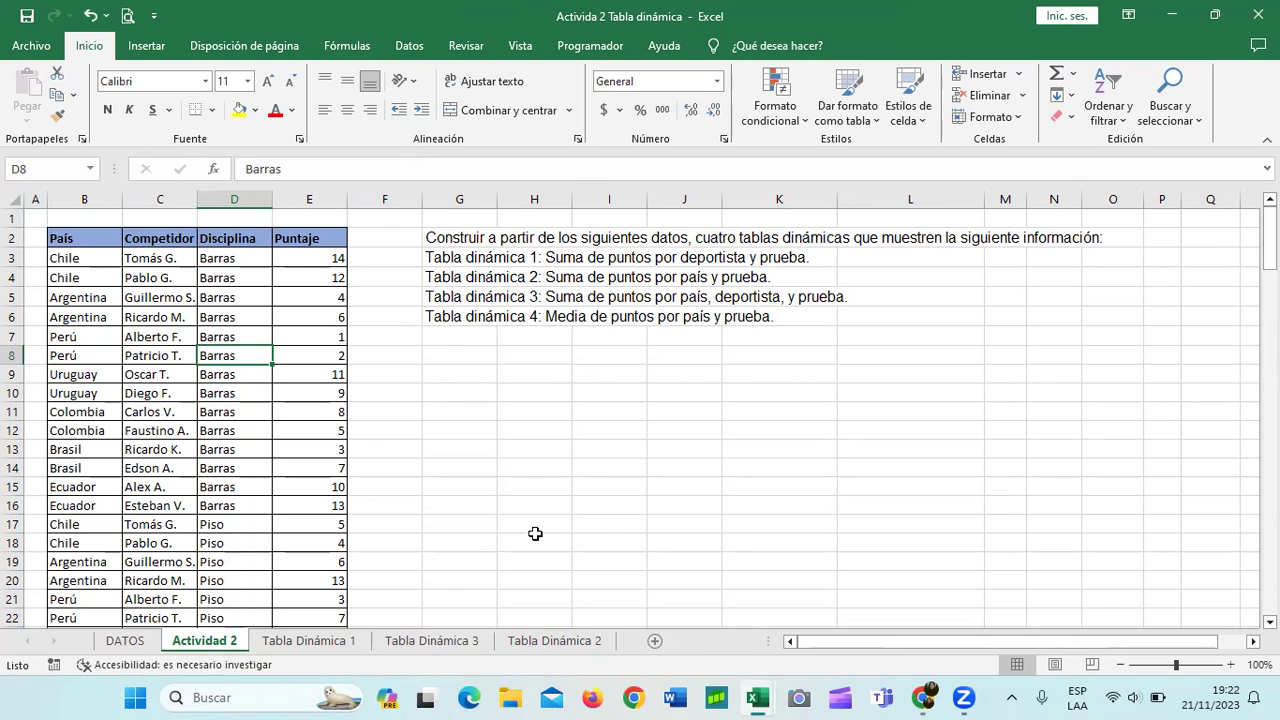
{"action": "key", "text": "ctrl+Page_Down"}
{"action": "key", "text": "ctrl+Page_Down"}
{"action": "key", "text": "ctrl+Page_Down"}
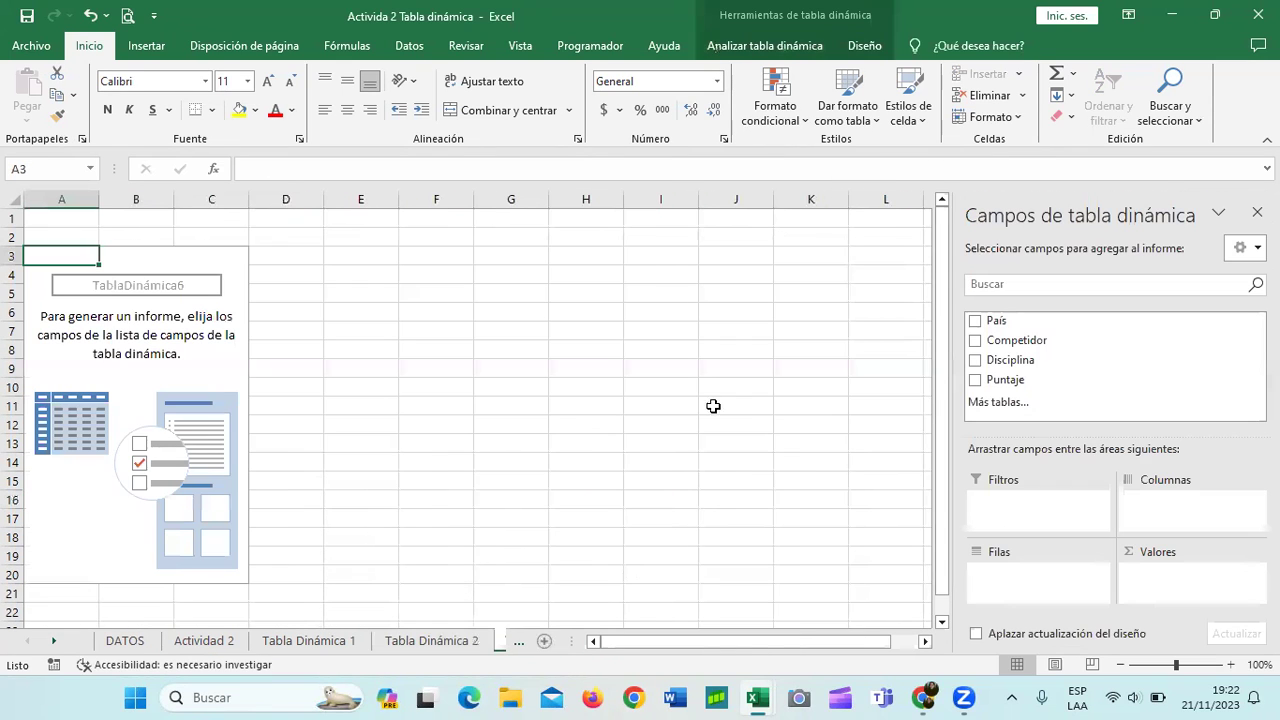
Add País, Competidor and Disciplina as row labels and the sum of Puntaje as values to the third pivot table
{"action": "left_click", "coordinate": [975, 321]}
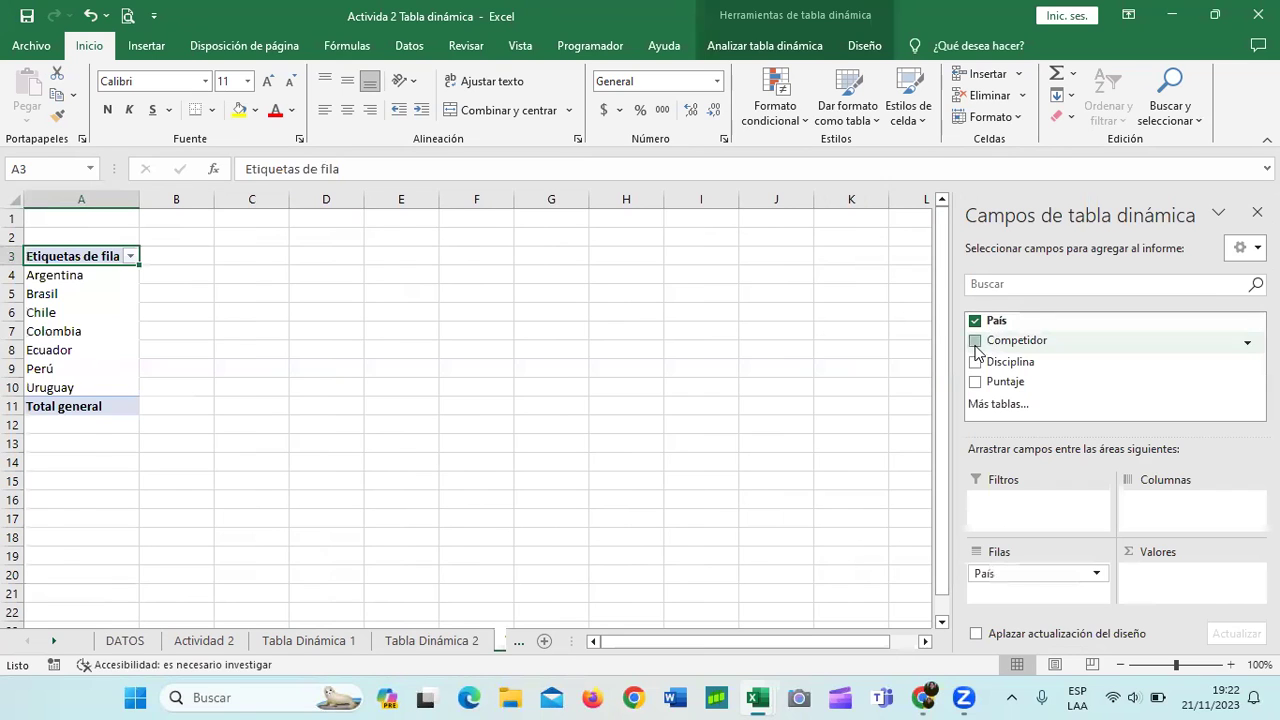
{"action": "left_click", "coordinate": [975, 341]}
{"action": "left_click", "coordinate": [975, 360]}
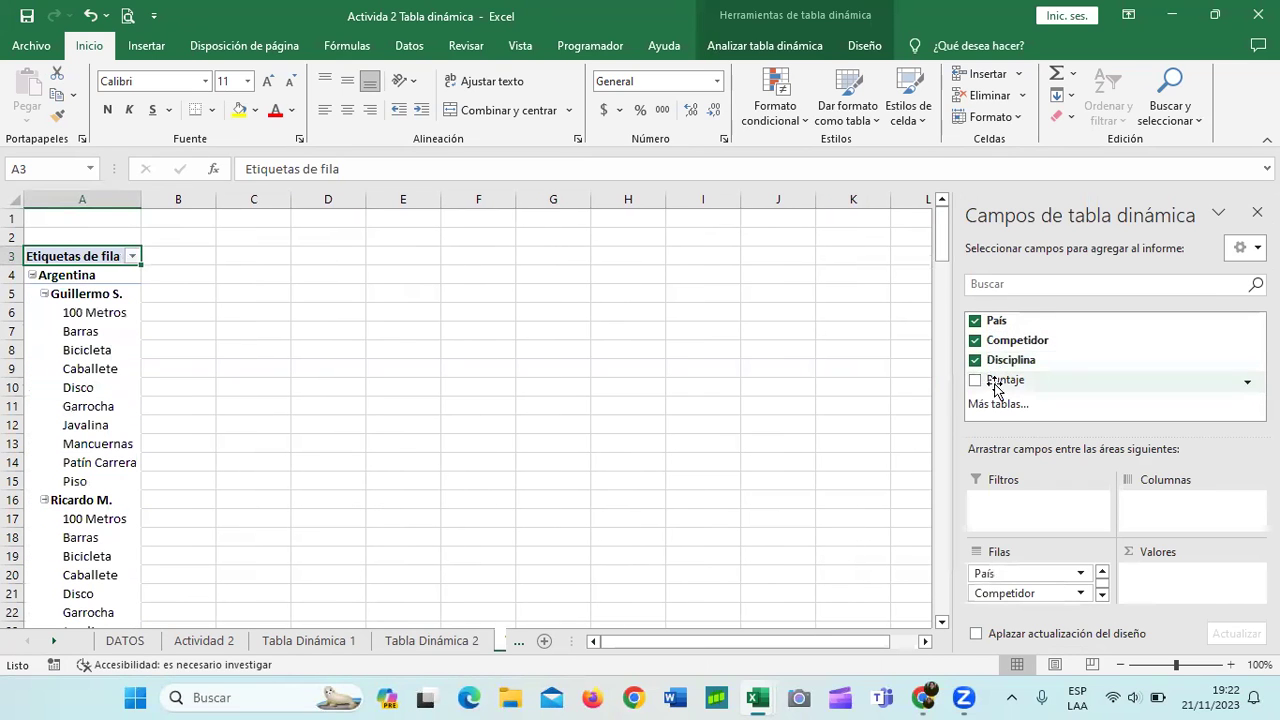
{"action": "left_click", "coordinate": [976, 381]}
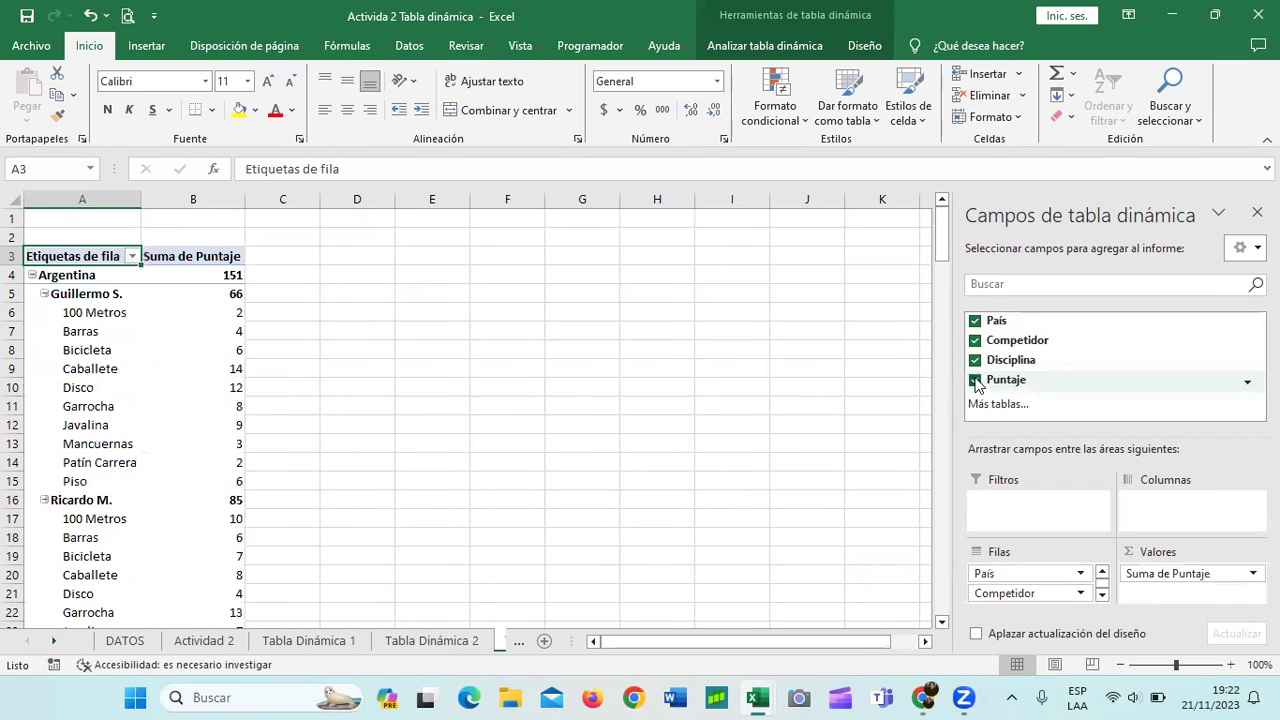
Try a layout with Competidor as column labels and Disciplina above País as row labels, checking the request on Actividad 2
{"action": "left_click_drag", "start_coordinate": [980, 574], "coordinate": [1147, 510]}
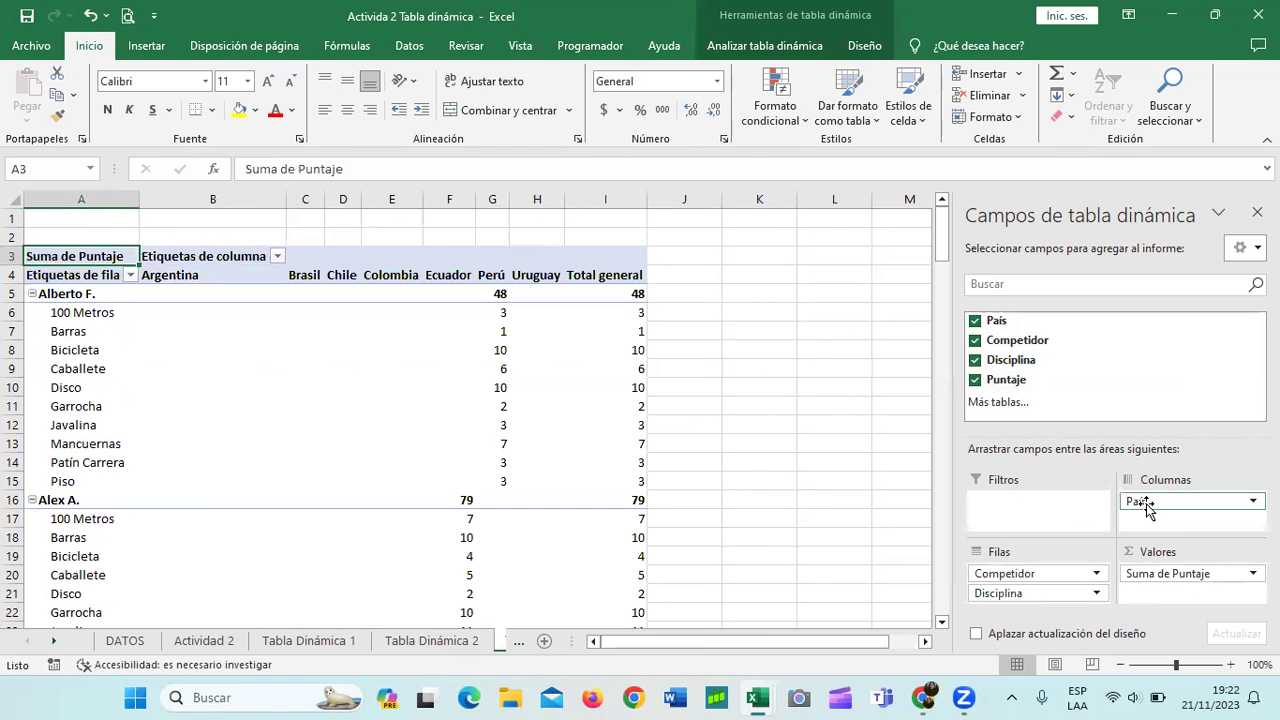
{"action": "left_click_drag", "start_coordinate": [1169, 506], "coordinate": [1033, 595]}
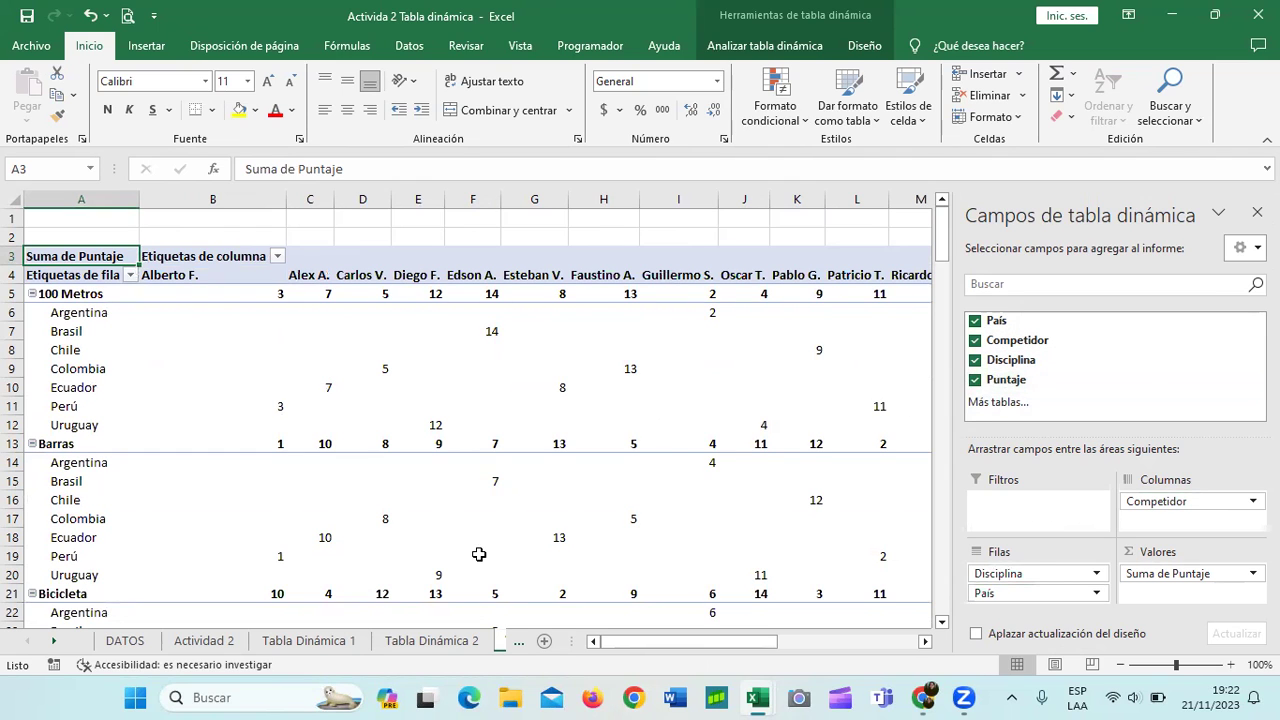
{"action": "left_click", "coordinate": [222, 645]}
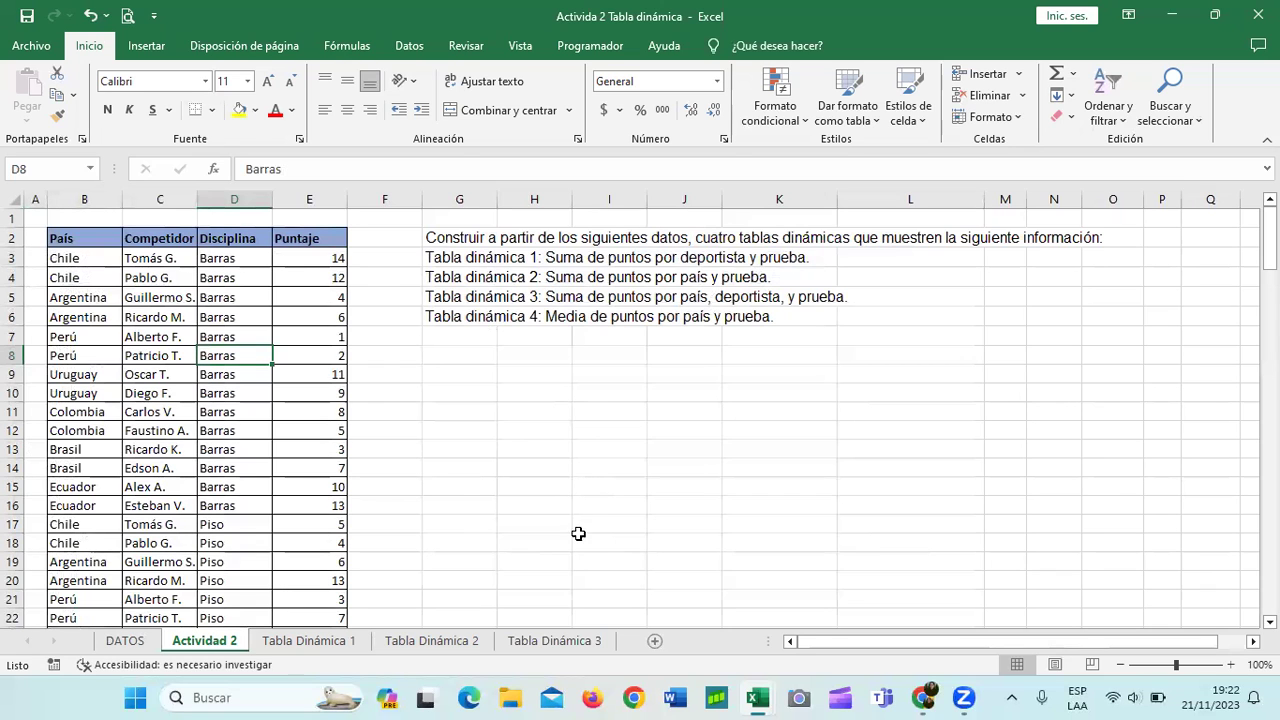
{"action": "left_click", "coordinate": [554, 640]}
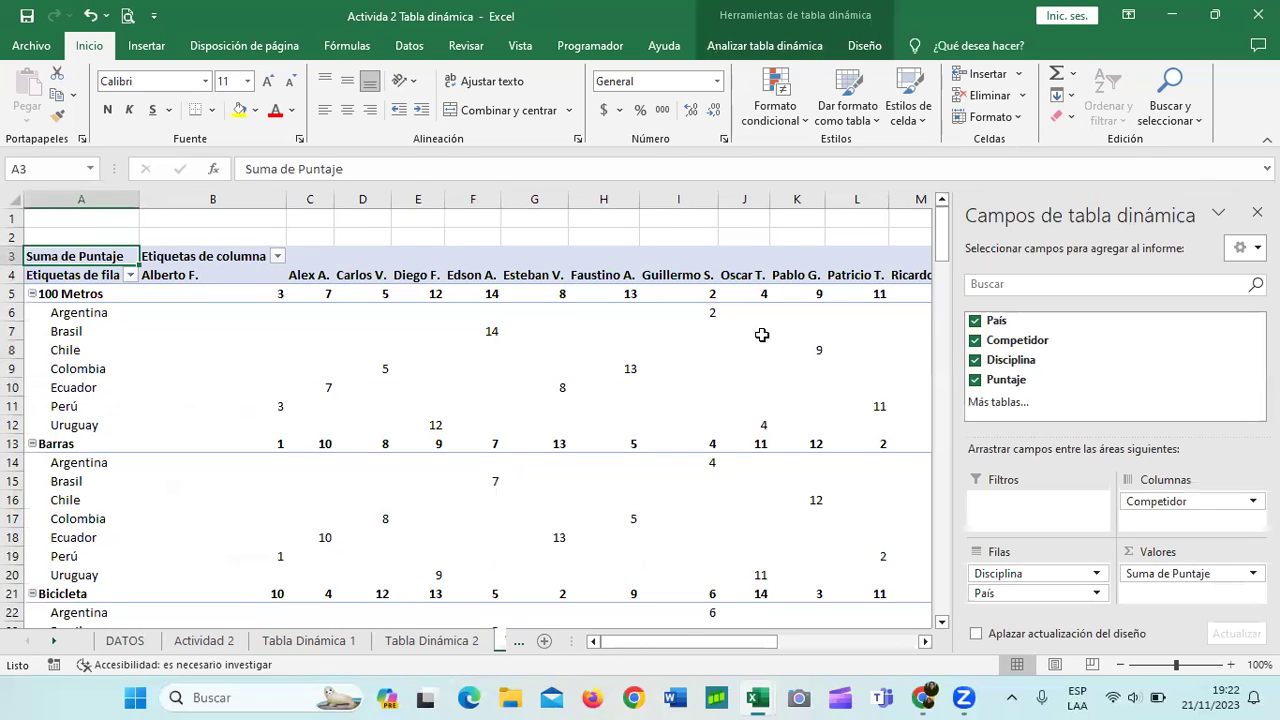
{"action": "left_click", "coordinate": [776, 227]}
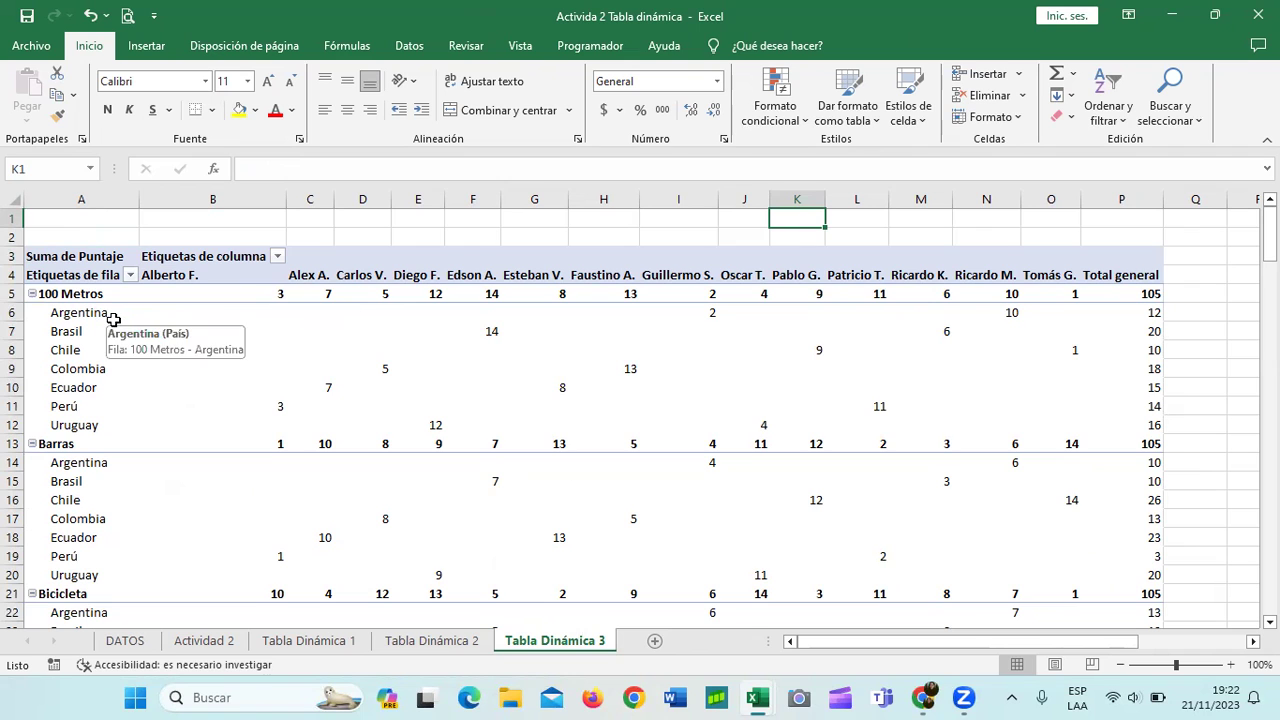
{"action": "scroll", "coordinate": [114, 319], "scroll_direction": "down", "scroll_amount": 3}
{"action": "scroll", "coordinate": [114, 319], "scroll_direction": "down", "scroll_amount": 11}
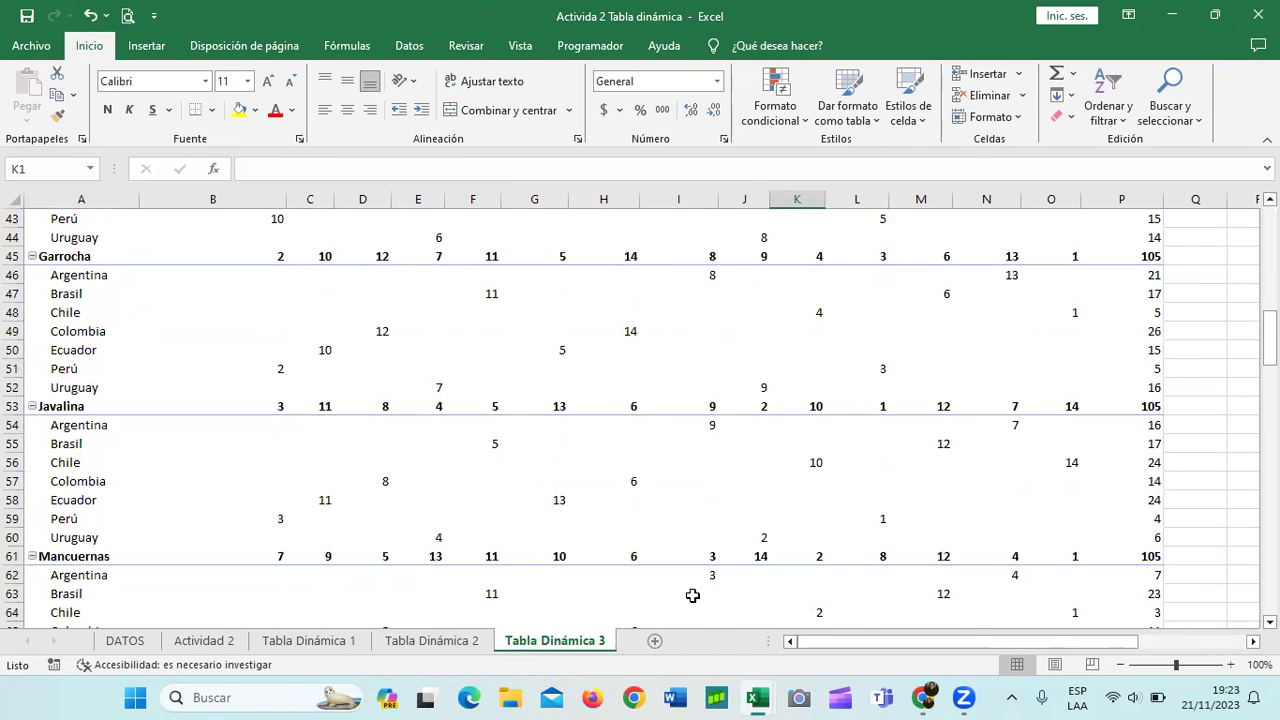
Try País as a second column label below Competidor and return it to the rows under Disciplina
{"action": "left_click", "coordinate": [574, 406]}
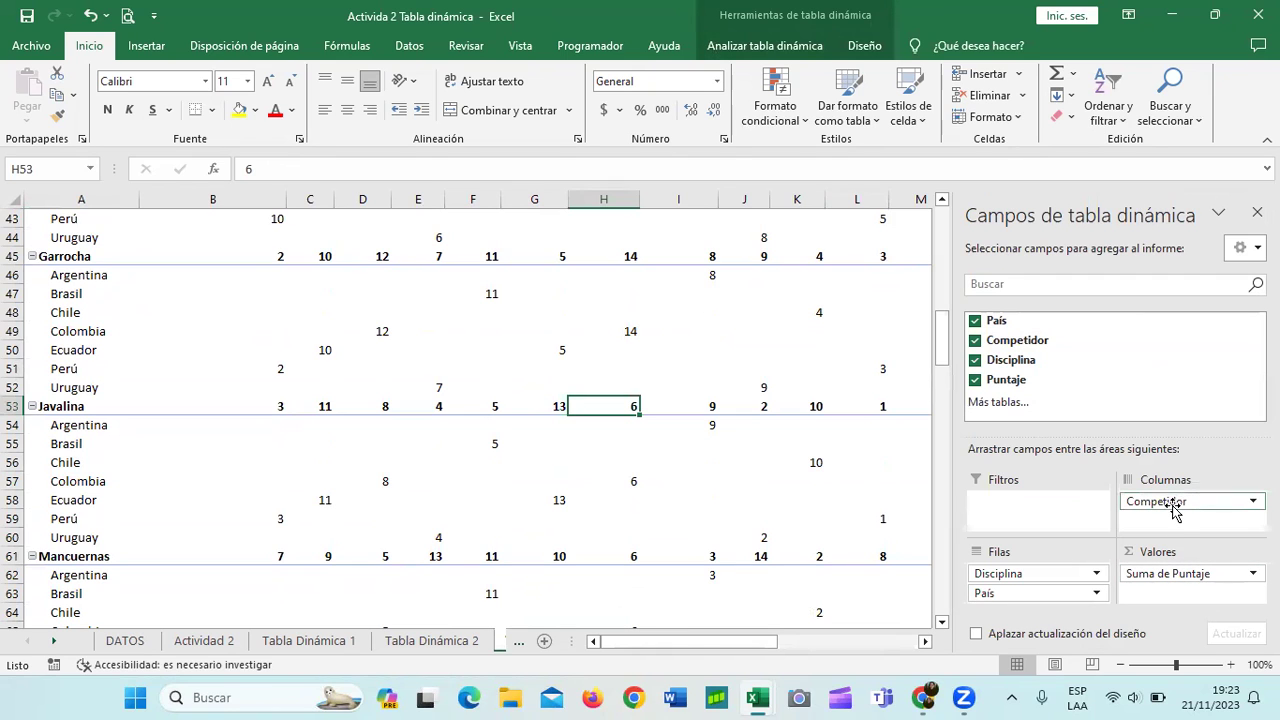
{"action": "left_click_drag", "start_coordinate": [1091, 593], "coordinate": [1165, 528]}
{"action": "scroll", "coordinate": [650, 410], "scroll_direction": "up", "scroll_amount": 14}
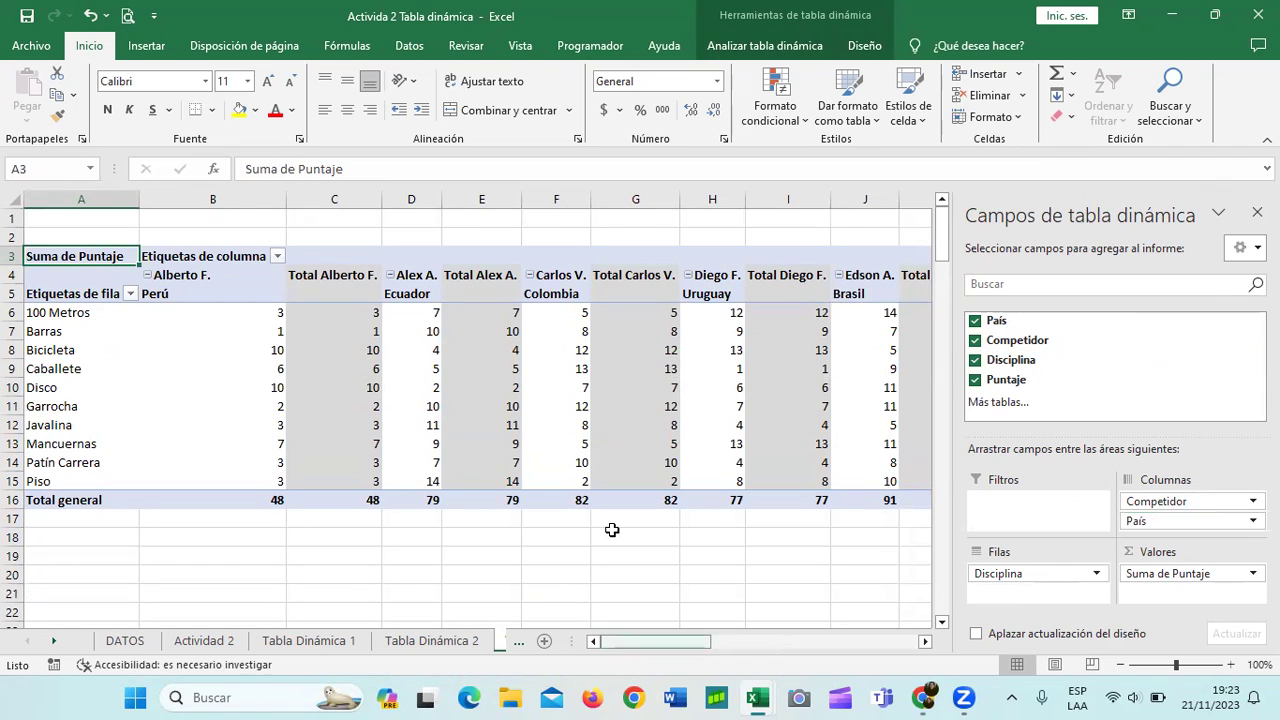
{"action": "left_click", "coordinate": [664, 576]}
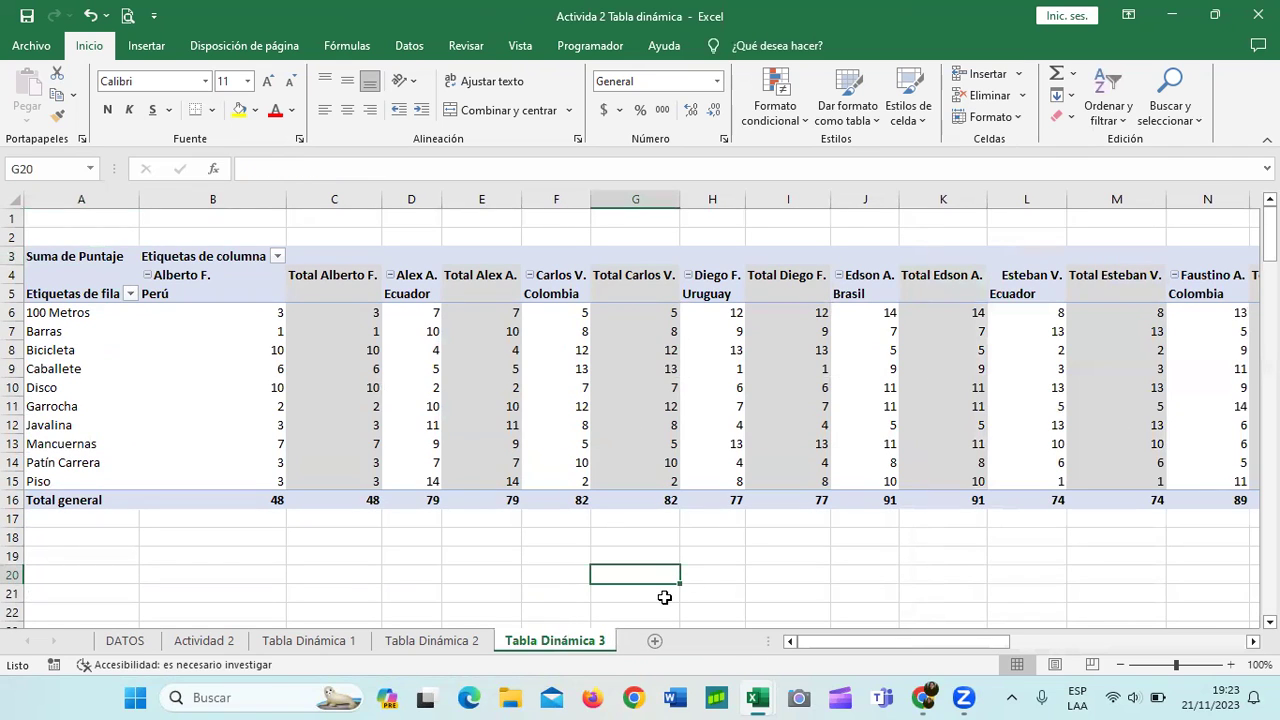
{"action": "left_click_drag", "start_coordinate": [911, 642], "coordinate": [1134, 643]}
{"action": "left_click", "coordinate": [754, 465]}
{"action": "mouse_move", "coordinate": [754, 465]}
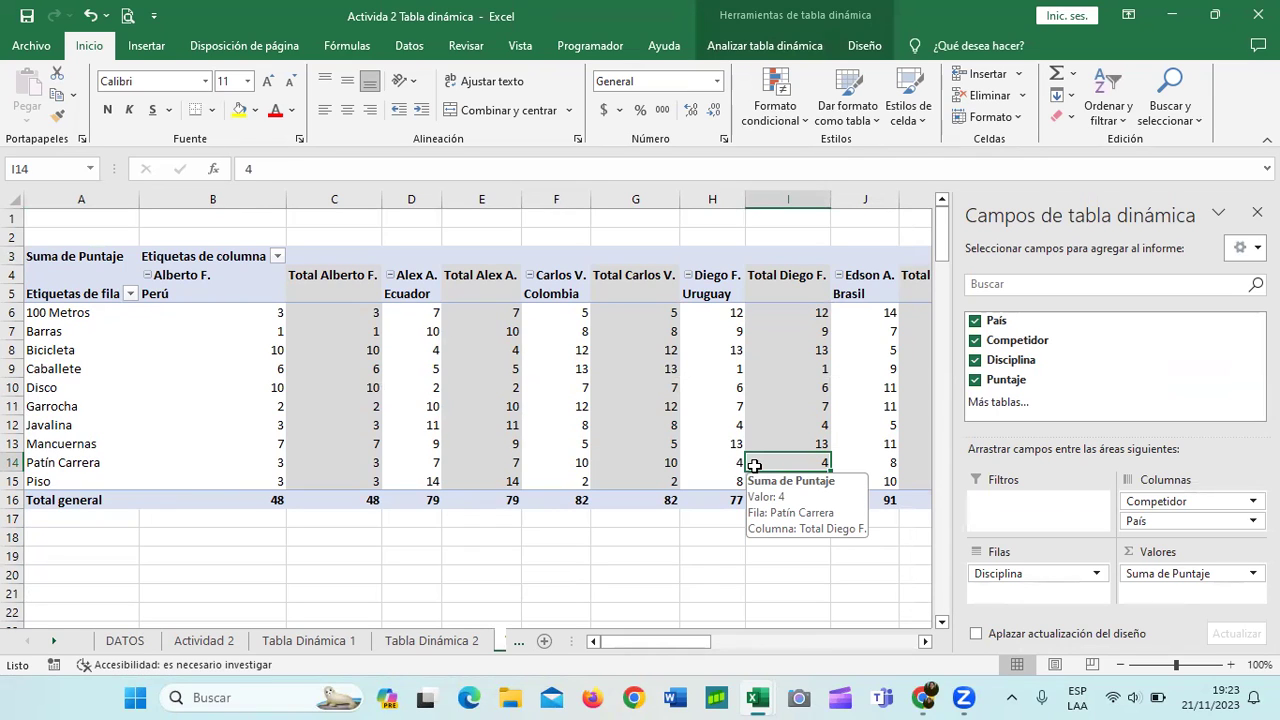
{"action": "left_click_drag", "start_coordinate": [1140, 521], "coordinate": [1008, 596]}
{"action": "scroll", "coordinate": [600, 475], "scroll_direction": "down", "scroll_amount": 9}
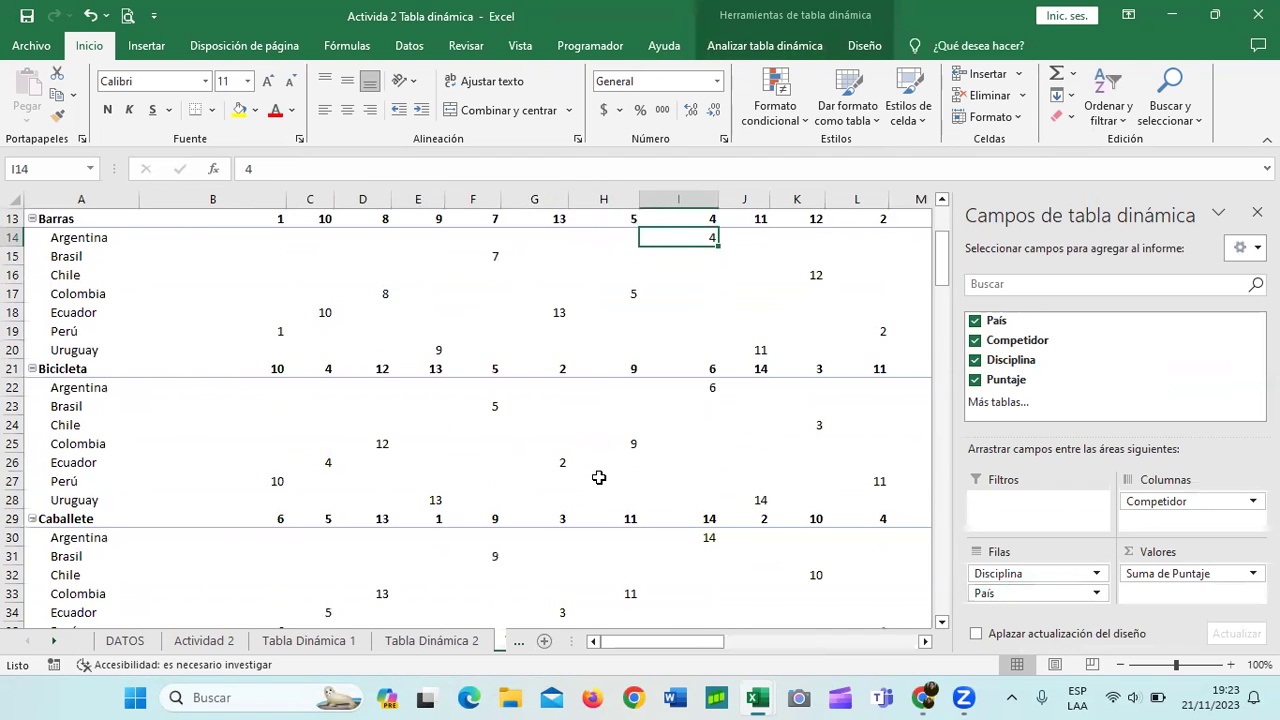
{"action": "scroll", "coordinate": [598, 483], "scroll_direction": "up", "scroll_amount": 9}
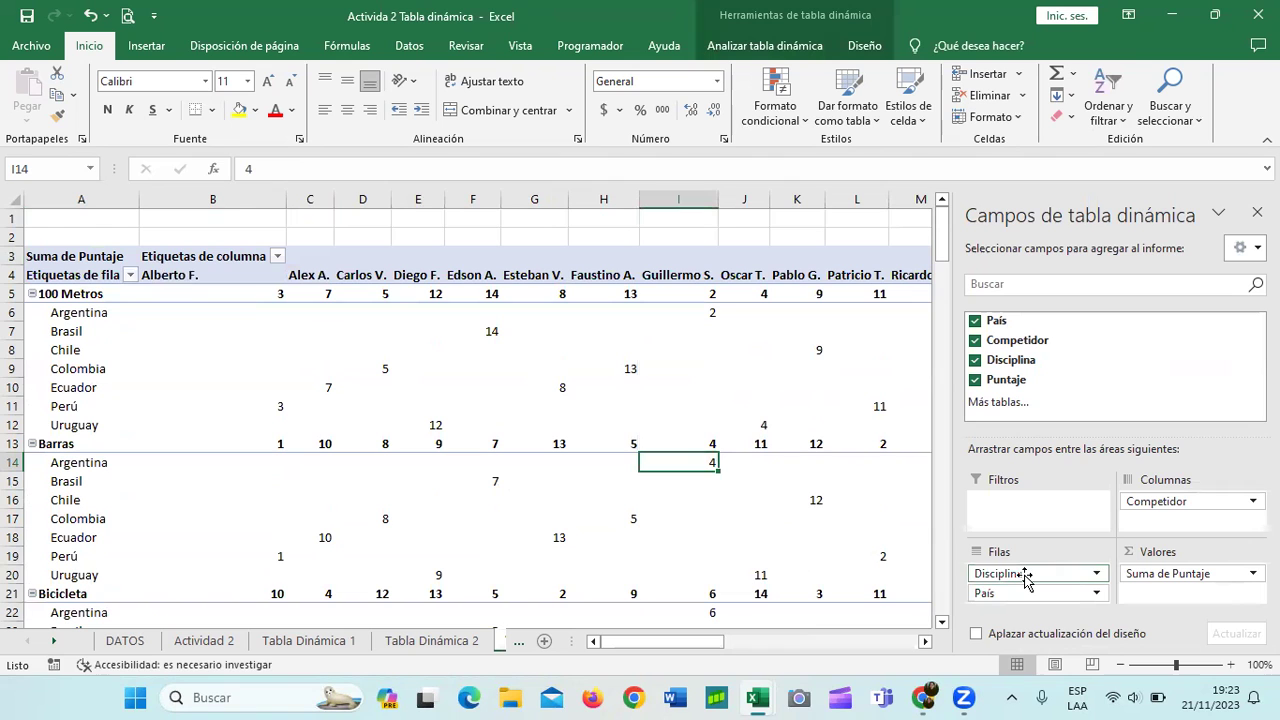
Rearrange the third pivot table with Disciplina as column labels and Competidor below País as row labels
{"action": "left_click_drag", "start_coordinate": [1024, 575], "coordinate": [1165, 522]}
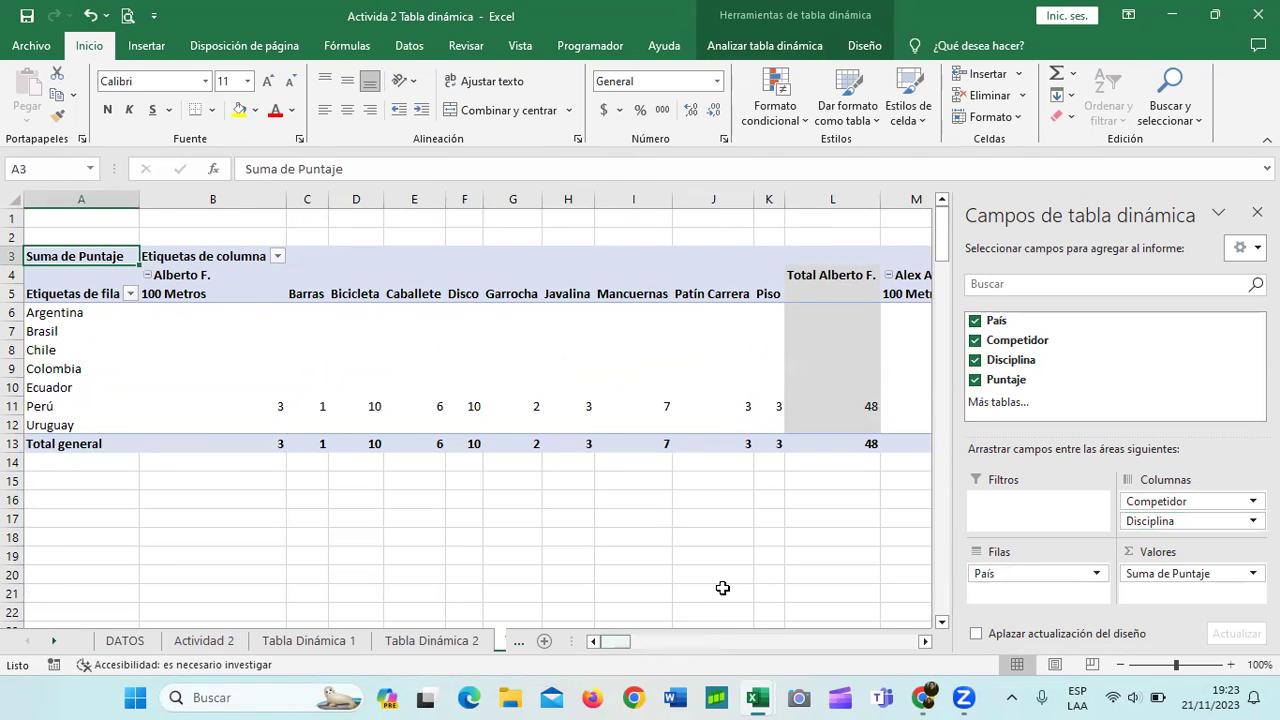
{"action": "scroll", "coordinate": [722, 588], "scroll_direction": "right", "scroll_amount": 15}
{"action": "scroll", "coordinate": [722, 588], "scroll_direction": "left", "scroll_amount": 15}
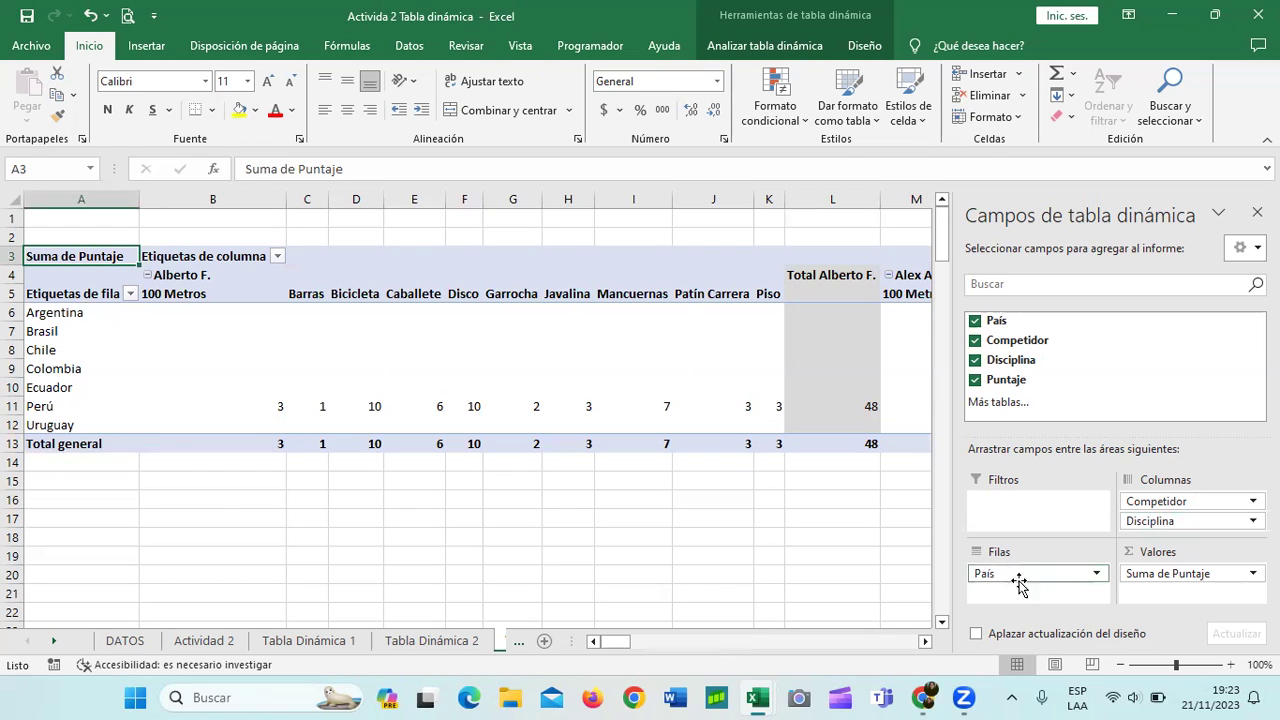
{"action": "left_click_drag", "start_coordinate": [1203, 501], "coordinate": [1022, 600]}
{"action": "scroll", "coordinate": [534, 406], "scroll_direction": "down", "scroll_amount": 9}
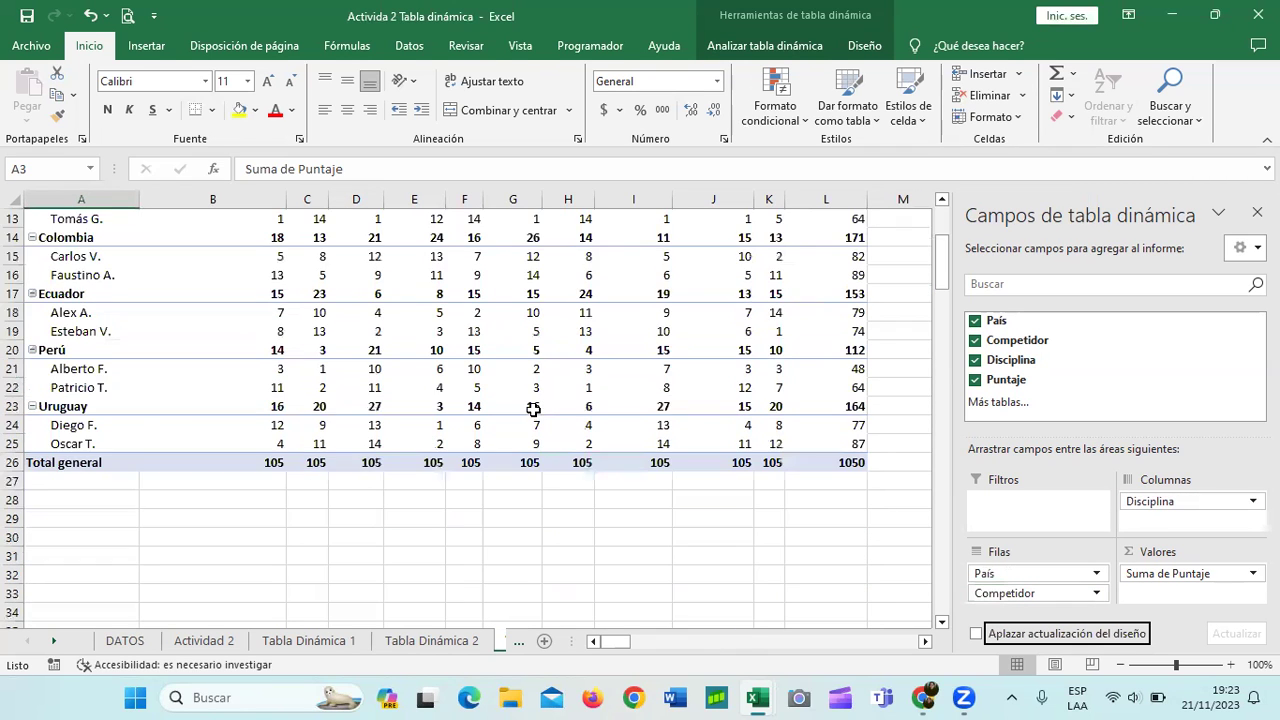
{"action": "scroll", "coordinate": [534, 409], "scroll_direction": "up", "scroll_amount": 9}
{"action": "scroll", "coordinate": [534, 409], "scroll_direction": "down", "scroll_amount": 1}
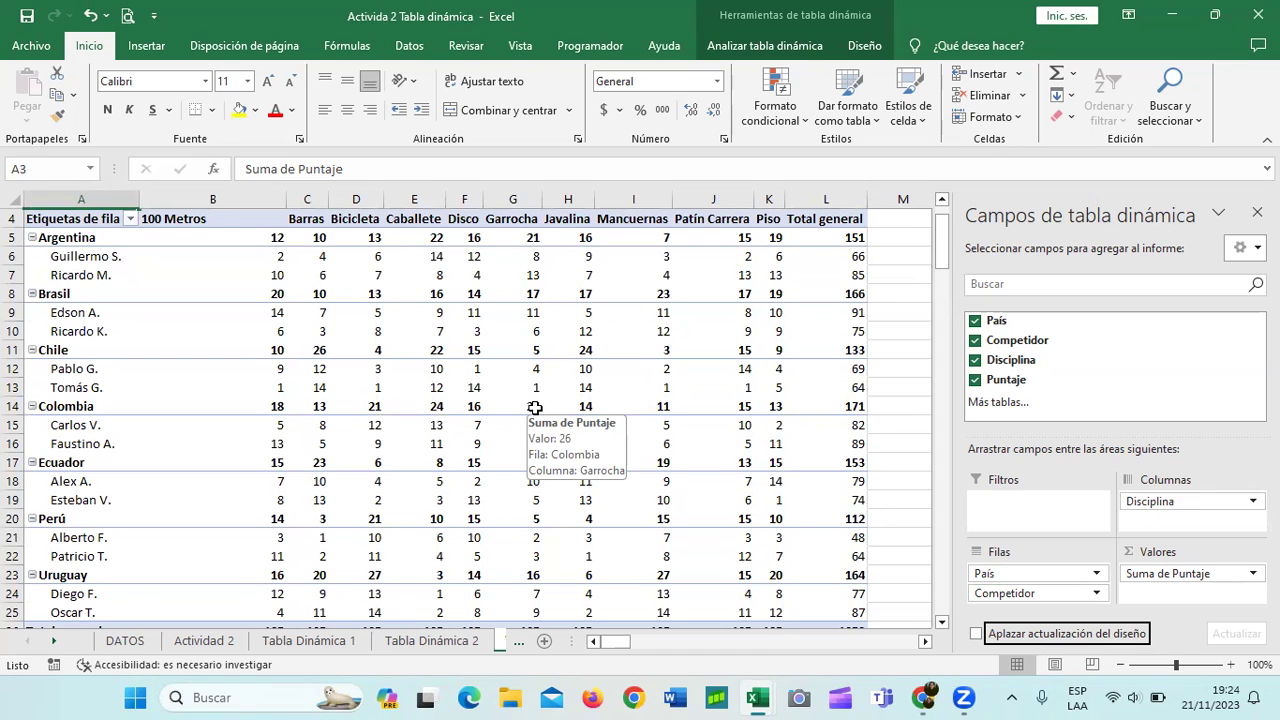
Compare the layout with Tabla Dinámica 2 and examine the country, athlete and grand total rows of the third pivot table
{"action": "key", "text": "ctrl+Page_Up"}
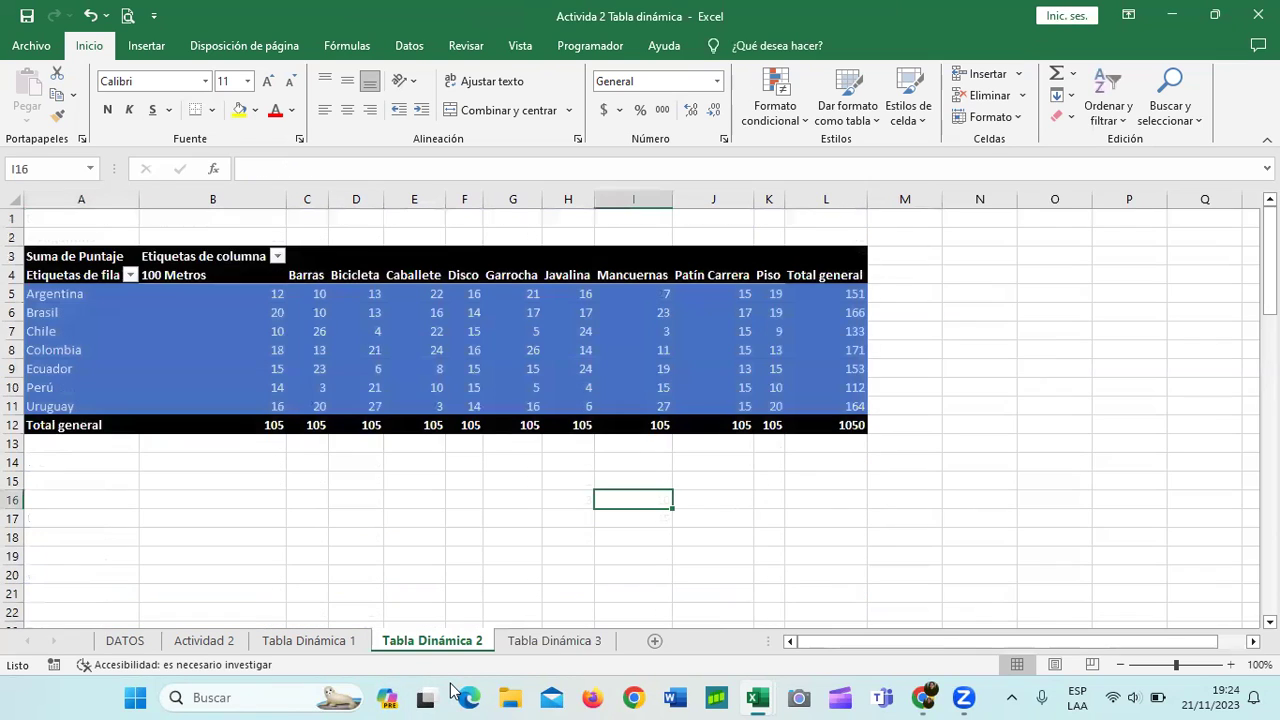
{"action": "key", "text": "ctrl+Page_Down"}
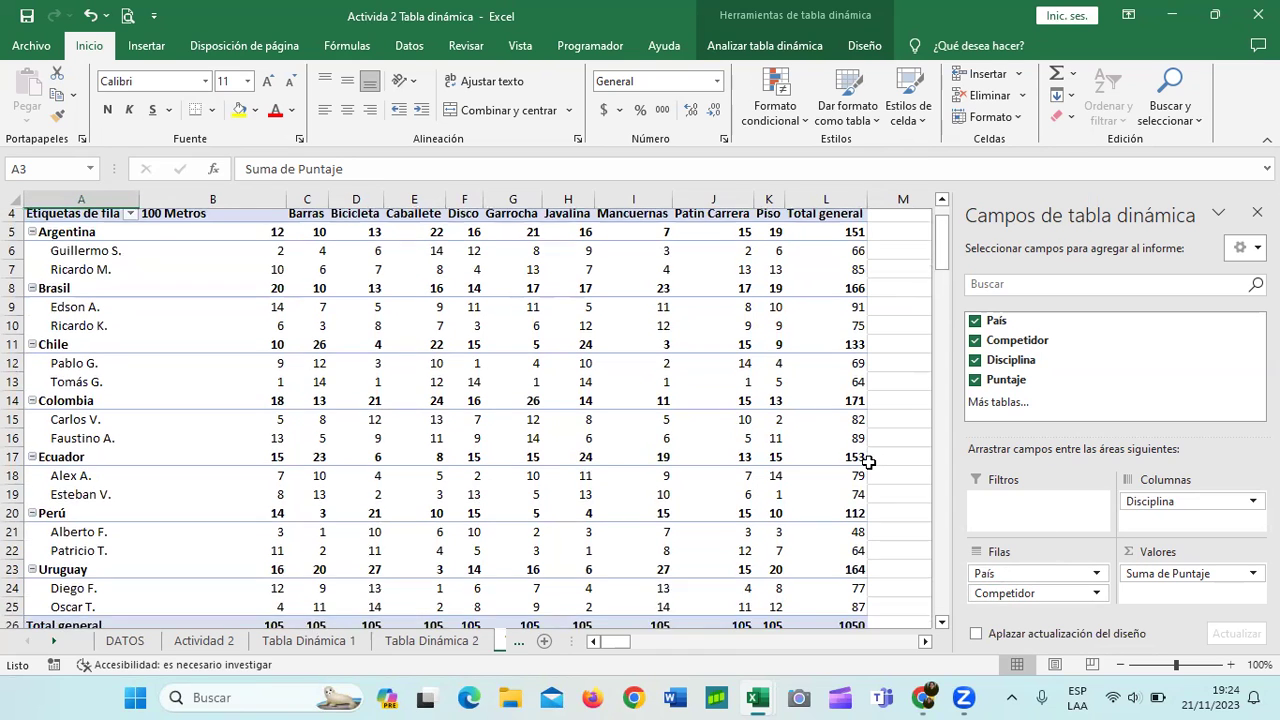
{"action": "scroll", "coordinate": [866, 458], "scroll_direction": "down", "scroll_amount": 2}
{"action": "scroll", "coordinate": [868, 462], "scroll_direction": "up", "scroll_amount": 3}
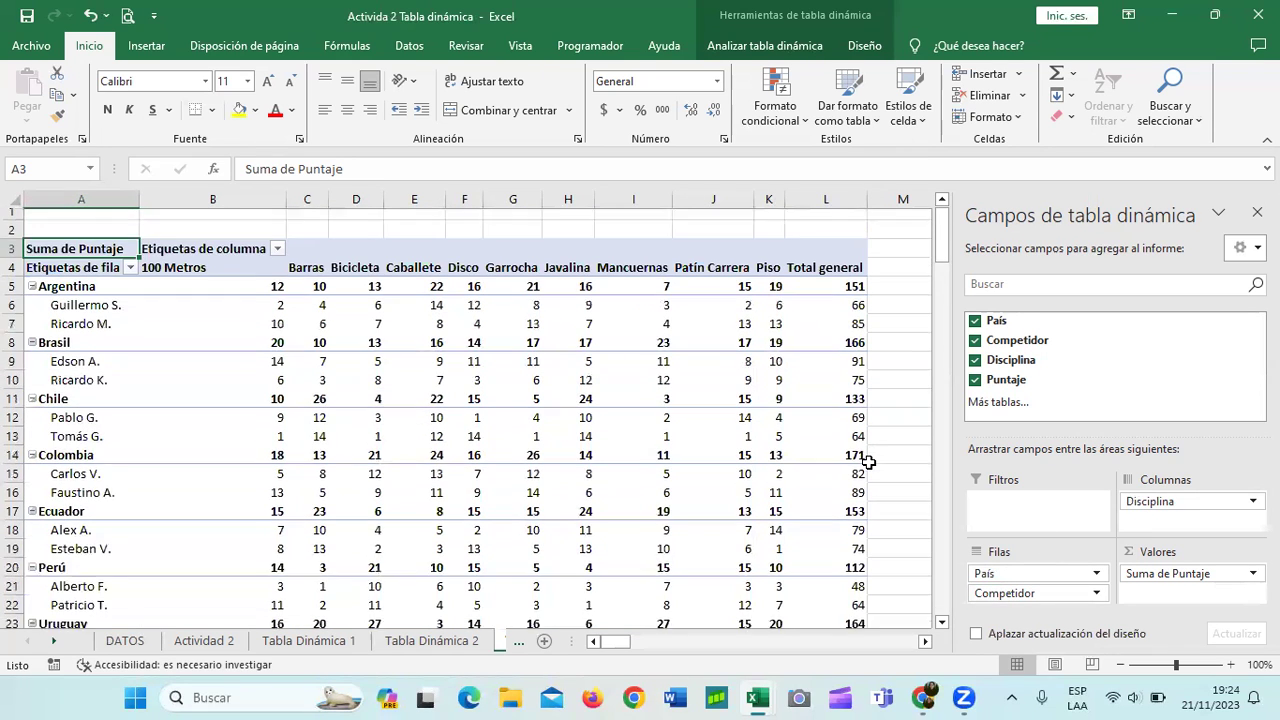
{"action": "scroll", "coordinate": [868, 462], "scroll_direction": "down", "scroll_amount": 1}
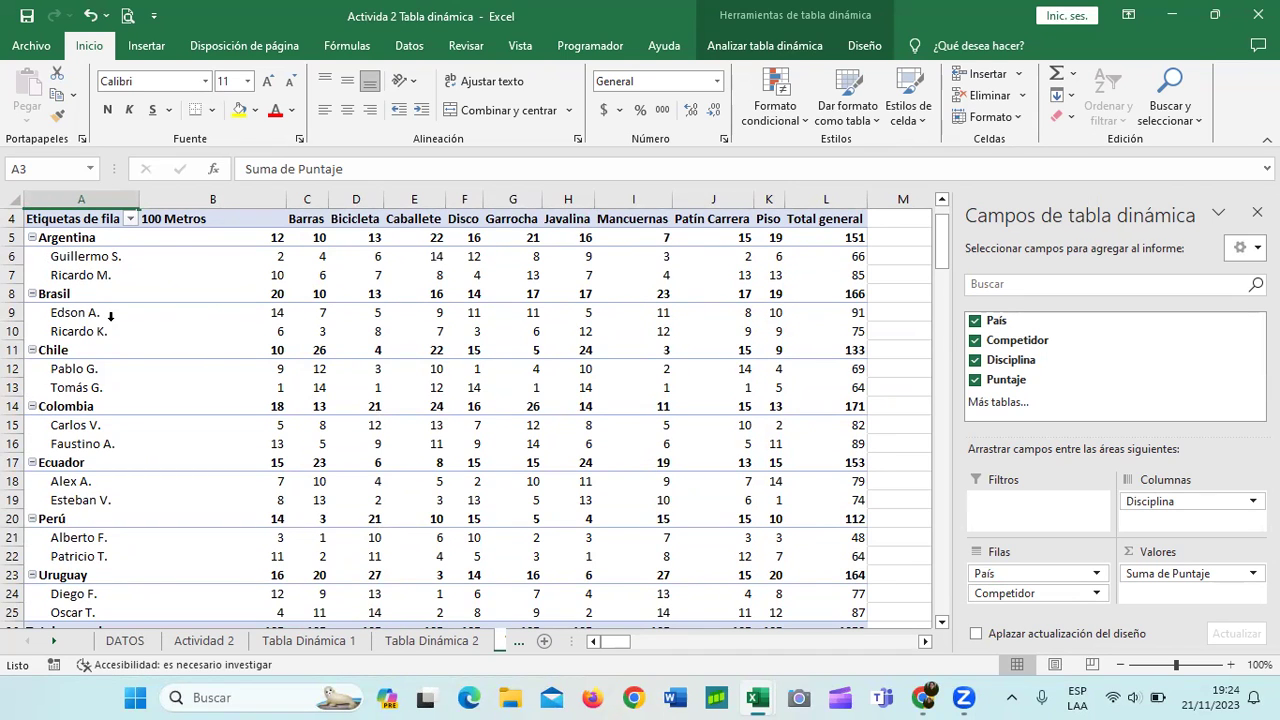
{"action": "scroll", "coordinate": [248, 440], "scroll_direction": "down", "scroll_amount": 6}
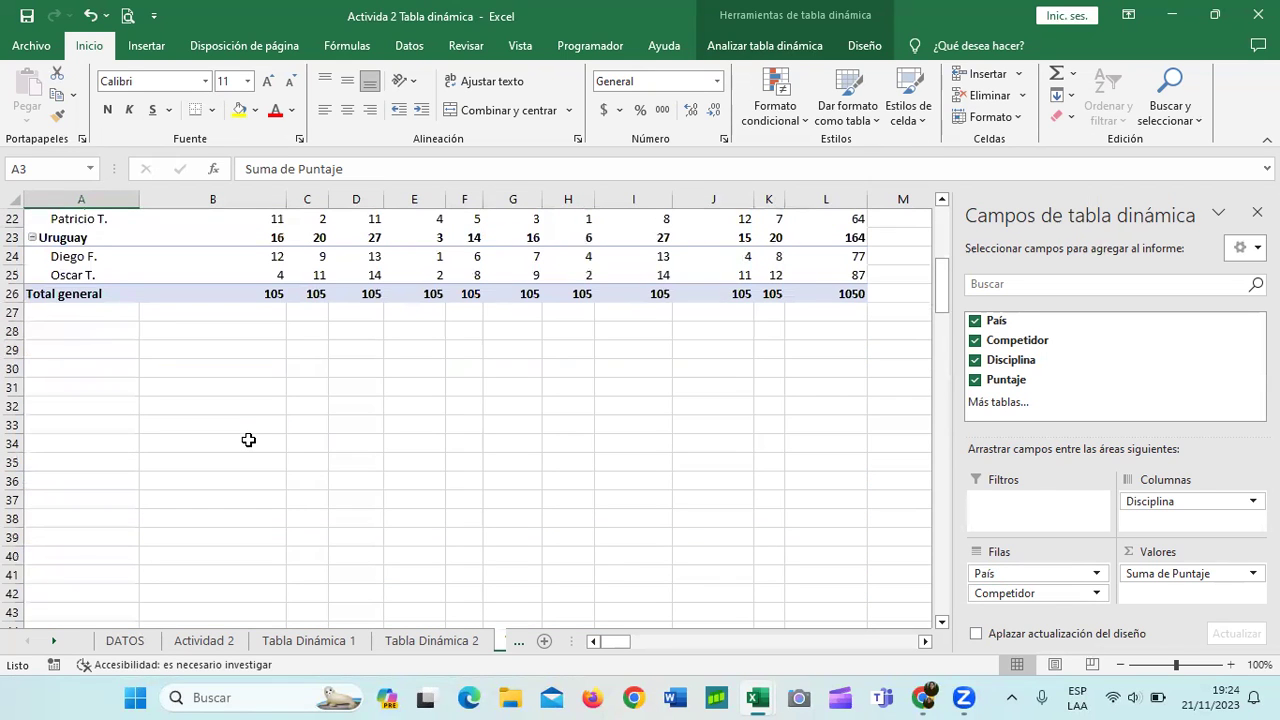
{"action": "scroll", "coordinate": [285, 451], "scroll_direction": "up", "scroll_amount": 3}
{"action": "scroll", "coordinate": [285, 451], "scroll_direction": "up", "scroll_amount": 3}
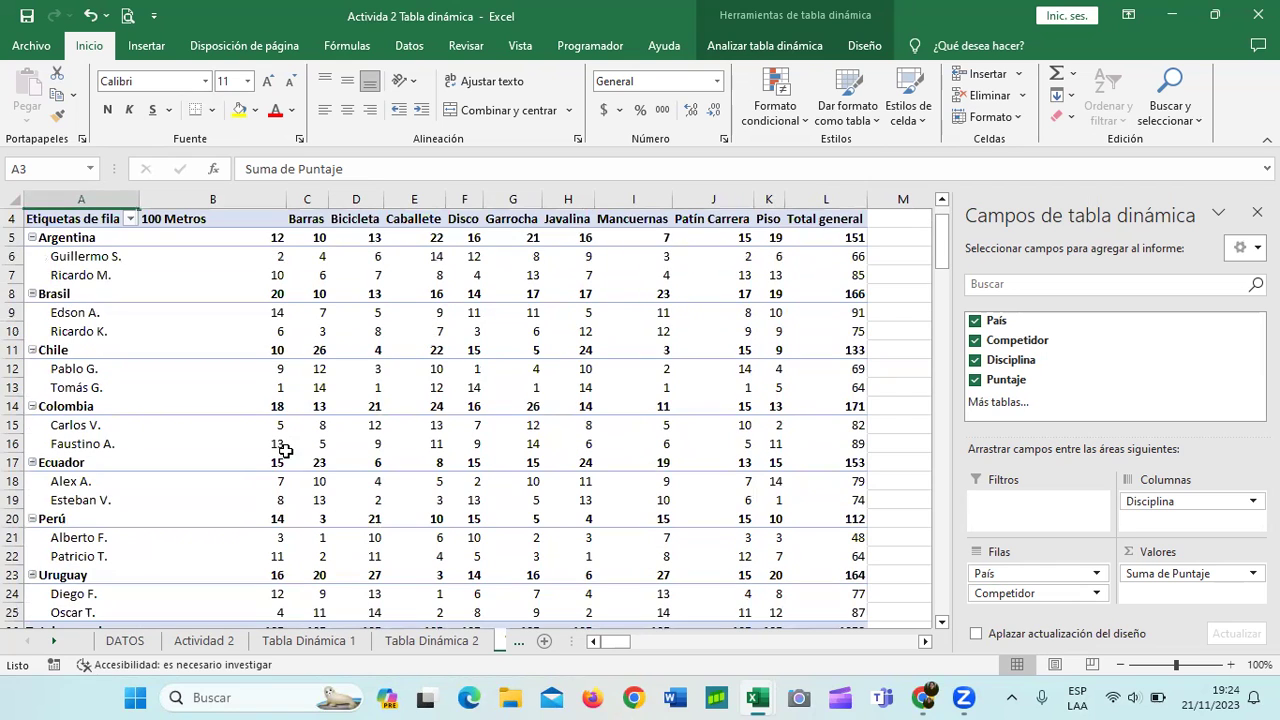
{"action": "scroll", "coordinate": [285, 451], "scroll_direction": "down", "scroll_amount": 1}
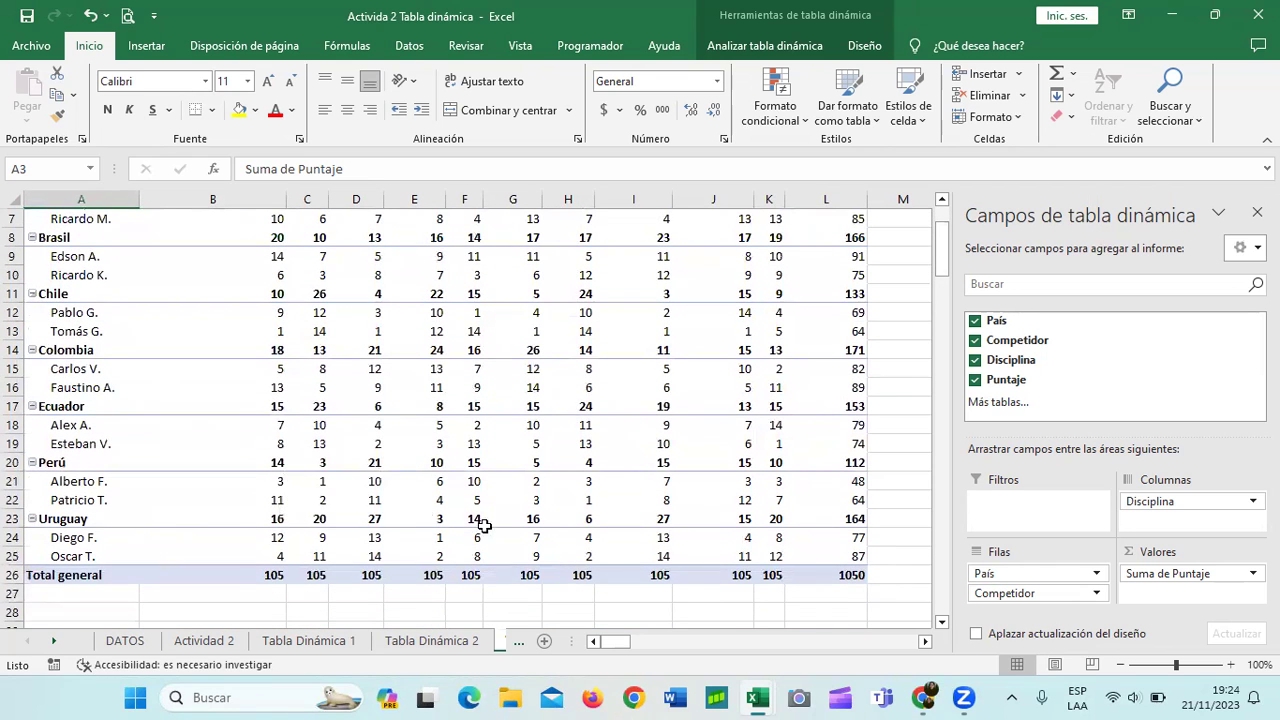
{"action": "left_click", "coordinate": [835, 572]}
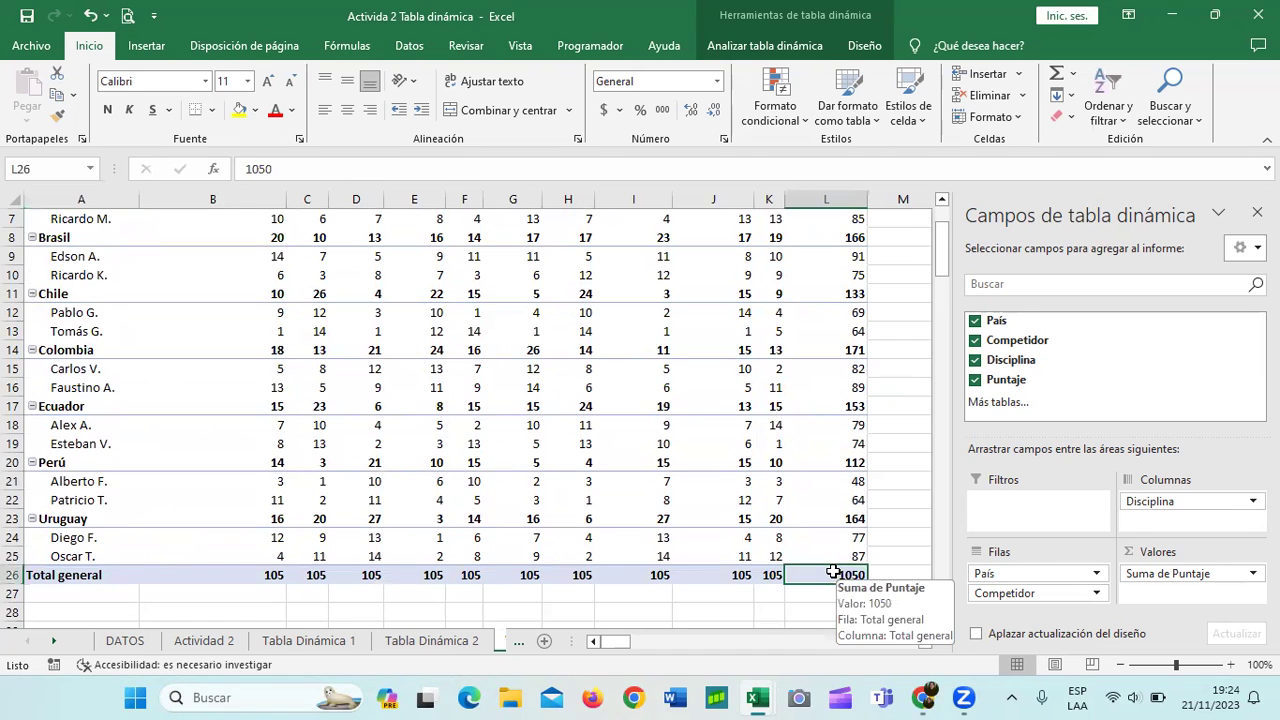
{"action": "scroll", "coordinate": [830, 565], "scroll_direction": "up", "scroll_amount": 2}
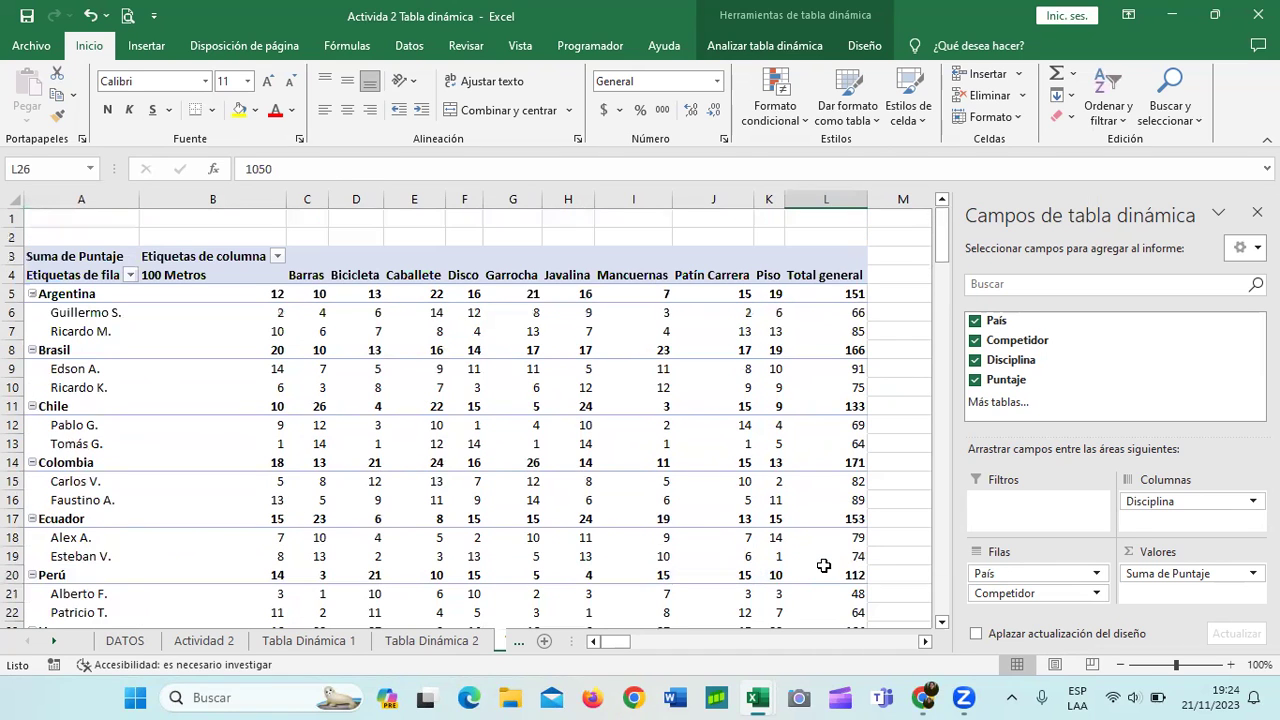
Apply the green gridded style from the Claro group to the third pivot table
{"action": "left_click", "coordinate": [580, 256]}
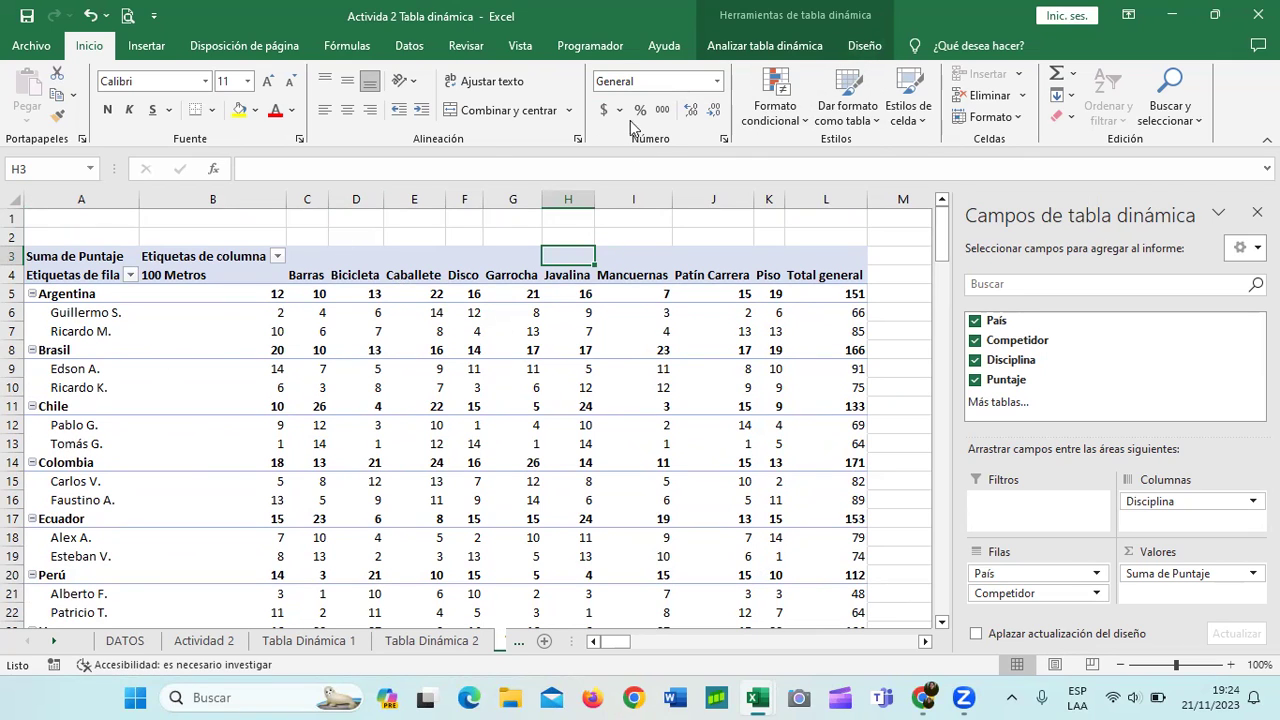
{"action": "left_click", "coordinate": [865, 45]}
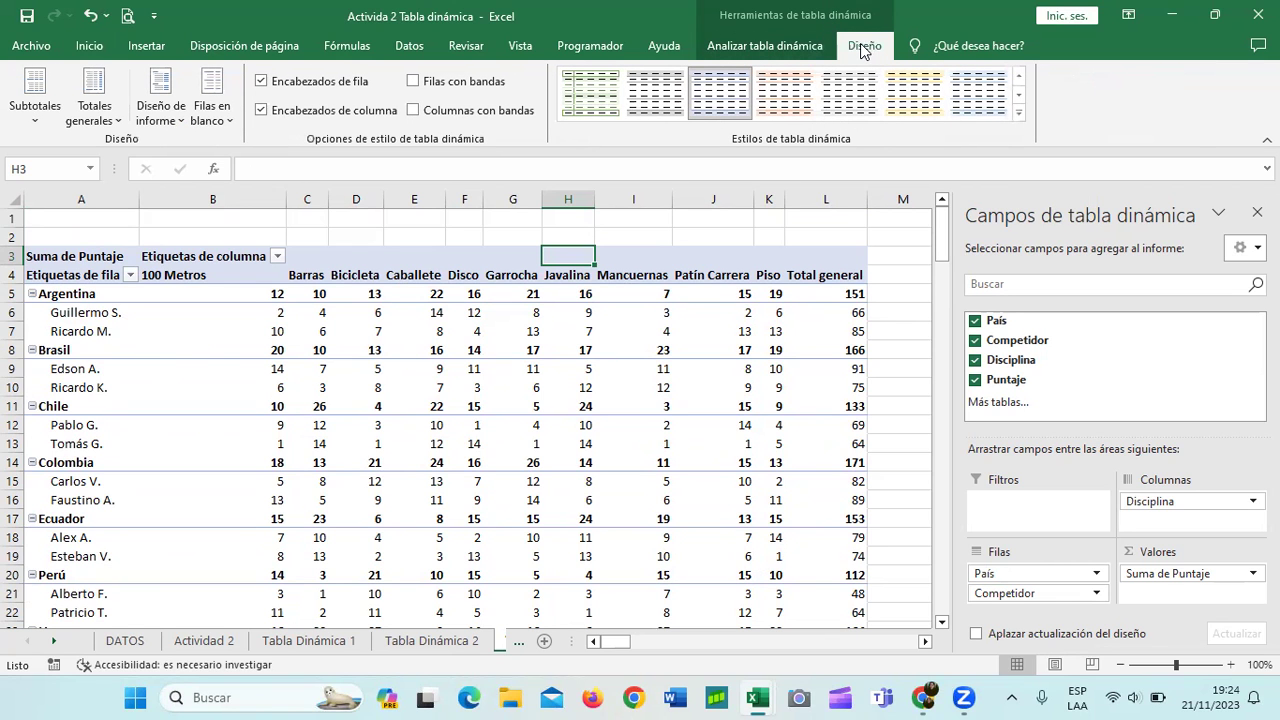
{"action": "left_click", "coordinate": [1018, 112]}
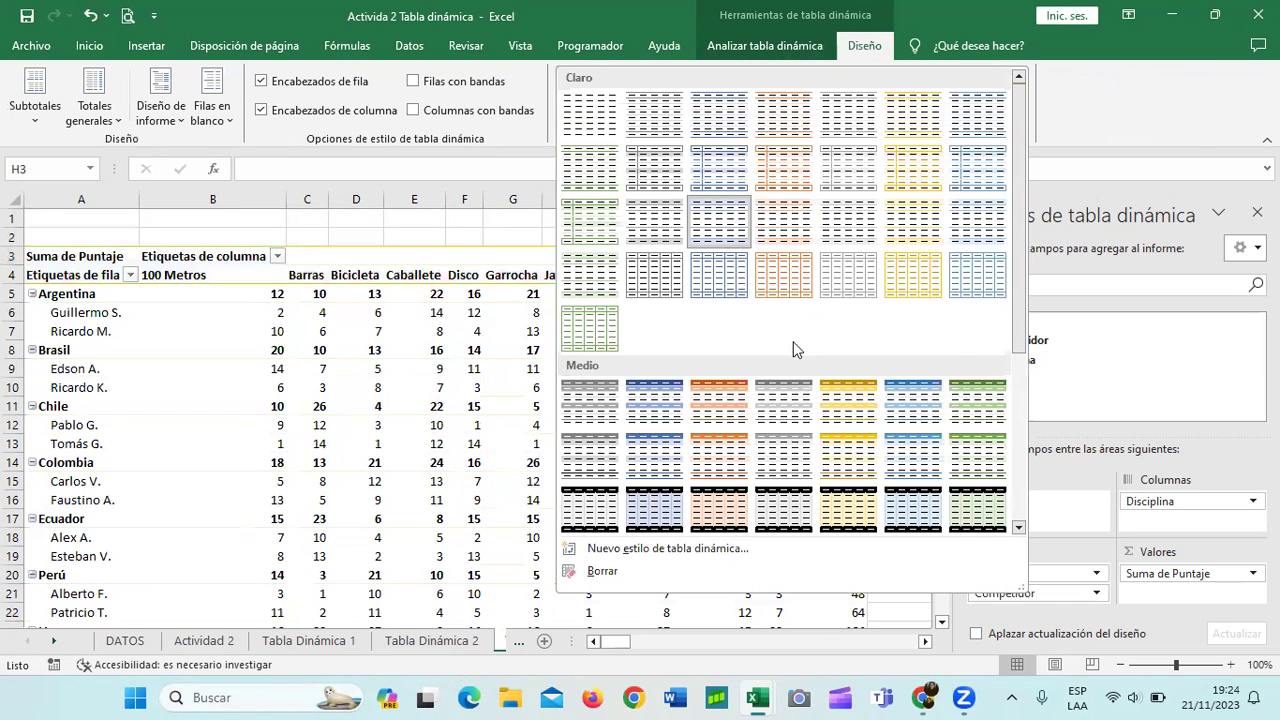
{"action": "left_click_drag", "start_coordinate": [1015, 295], "coordinate": [1021, 434]}
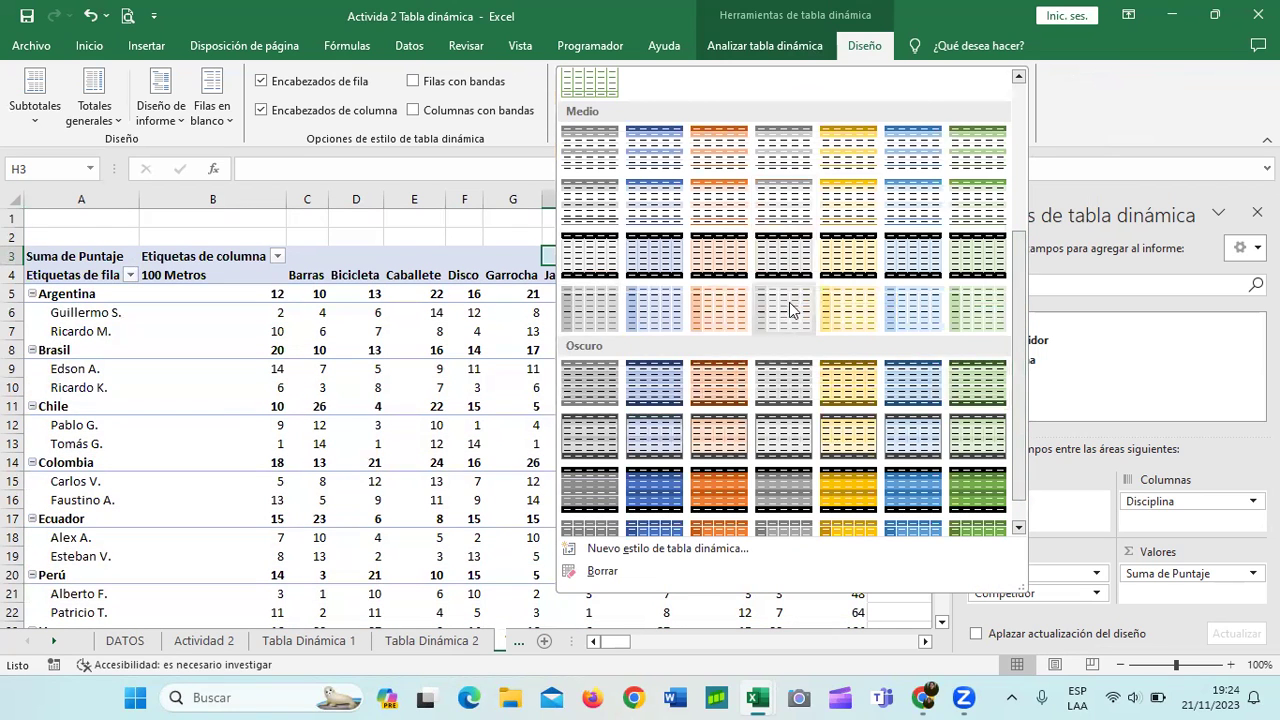
{"action": "scroll", "coordinate": [785, 372], "scroll_direction": "up", "scroll_amount": 5}
{"action": "scroll", "coordinate": [758, 465], "scroll_direction": "down", "scroll_amount": 5}
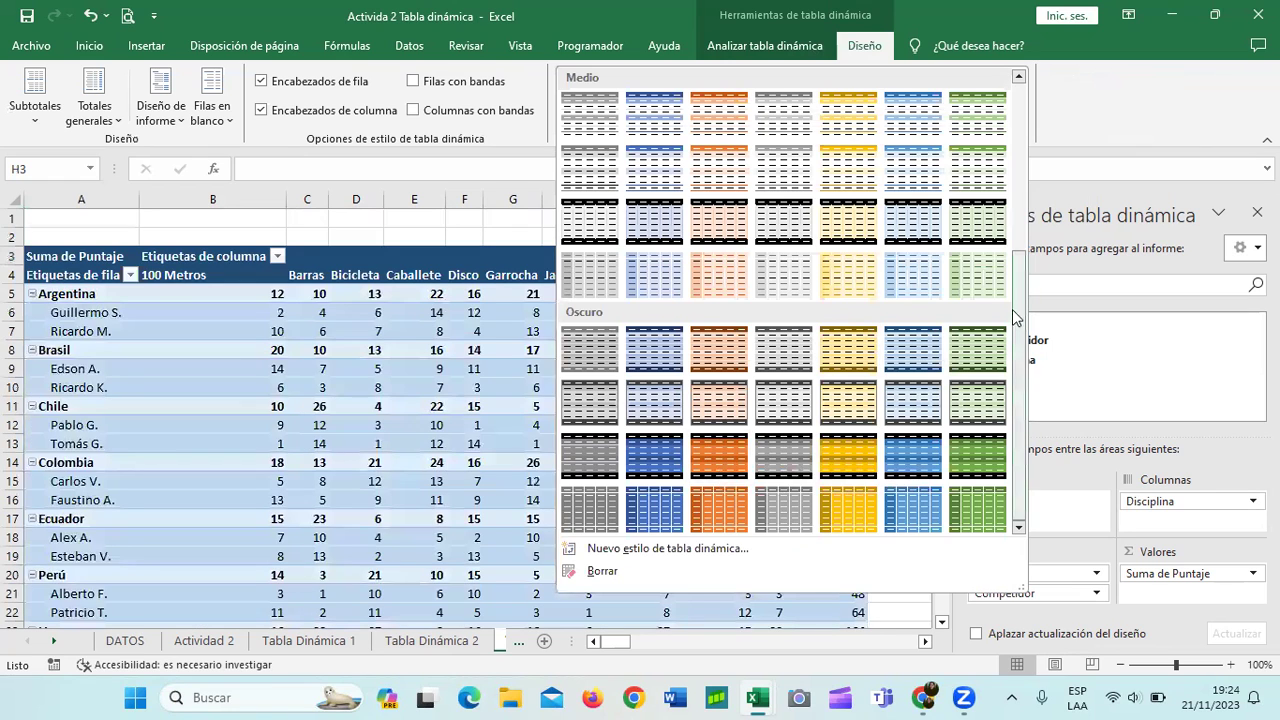
{"action": "left_click_drag", "start_coordinate": [1012, 309], "coordinate": [1015, 170]}
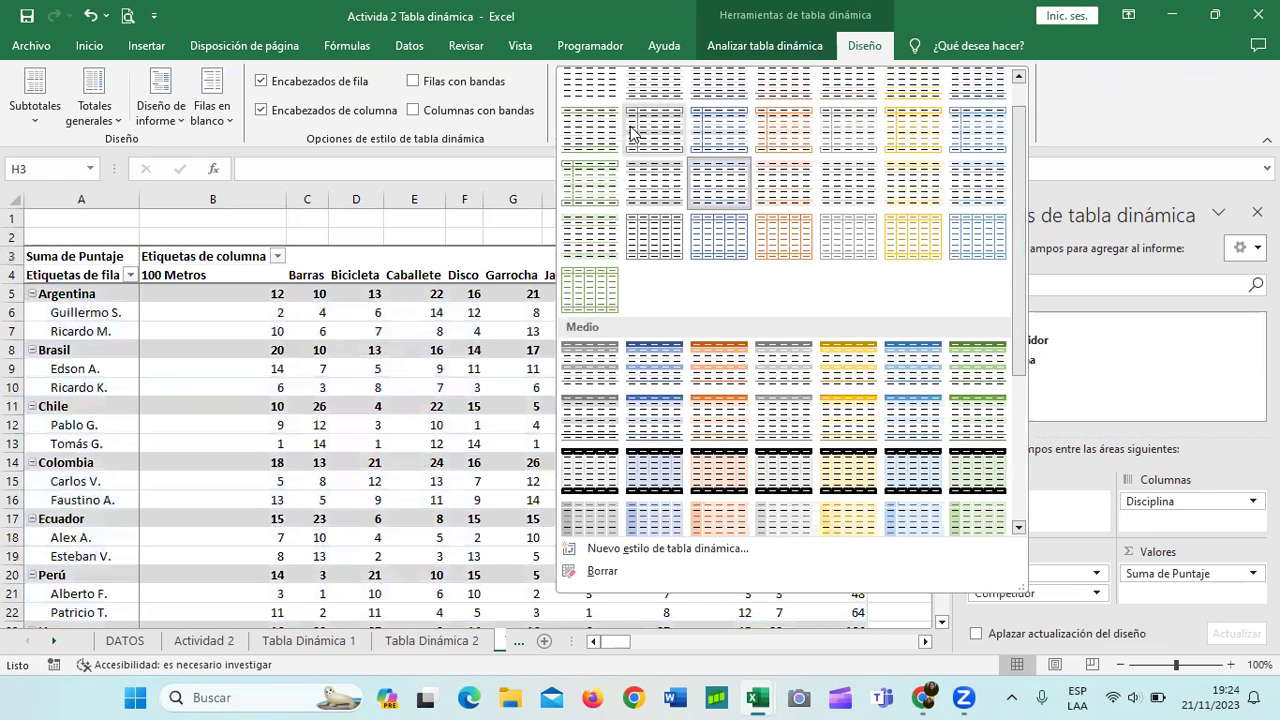
{"action": "left_click", "coordinate": [592, 290]}
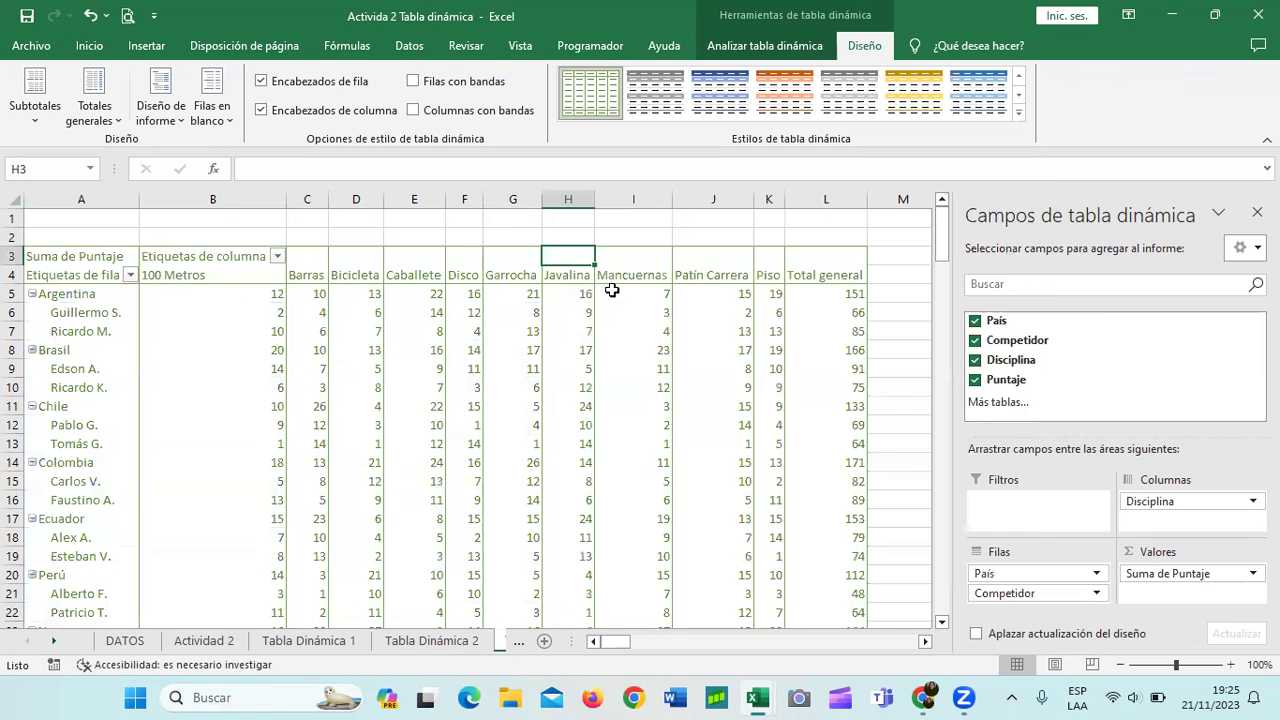
Apply the gold style in the first row of the Medio group to the third pivot table
{"action": "left_click", "coordinate": [1019, 112]}
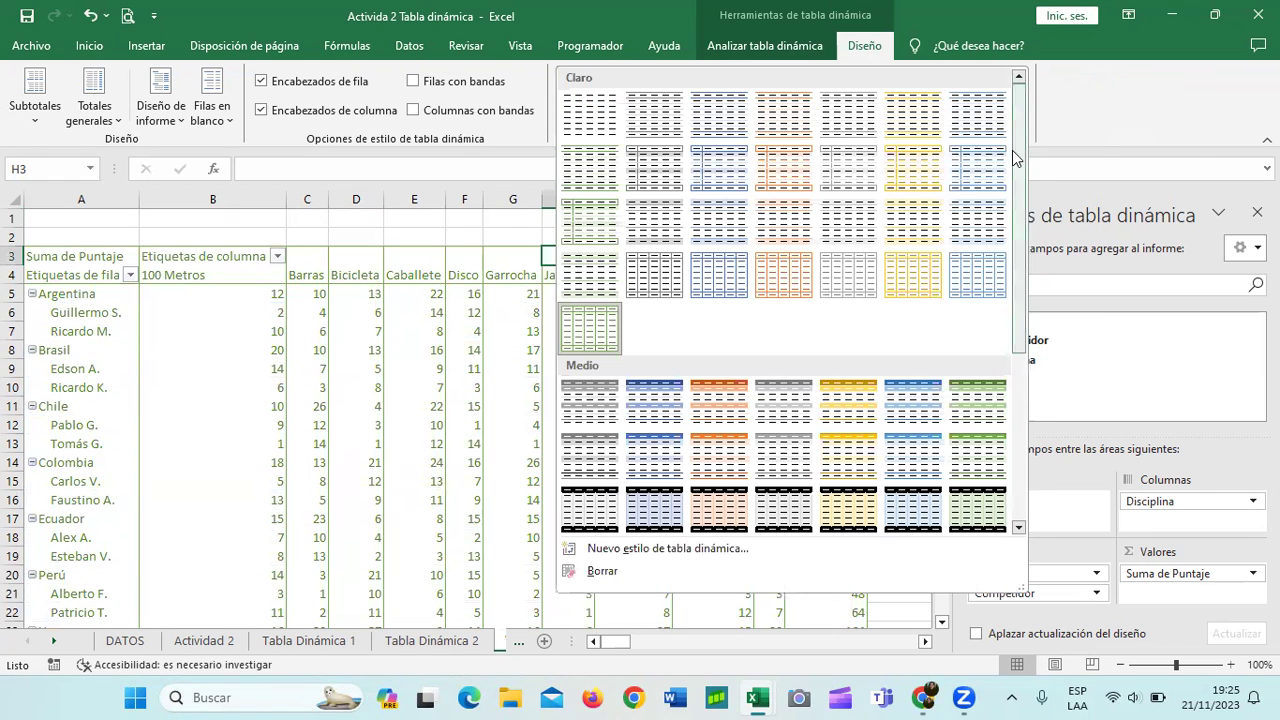
{"action": "left_click_drag", "start_coordinate": [1022, 180], "coordinate": [1012, 405]}
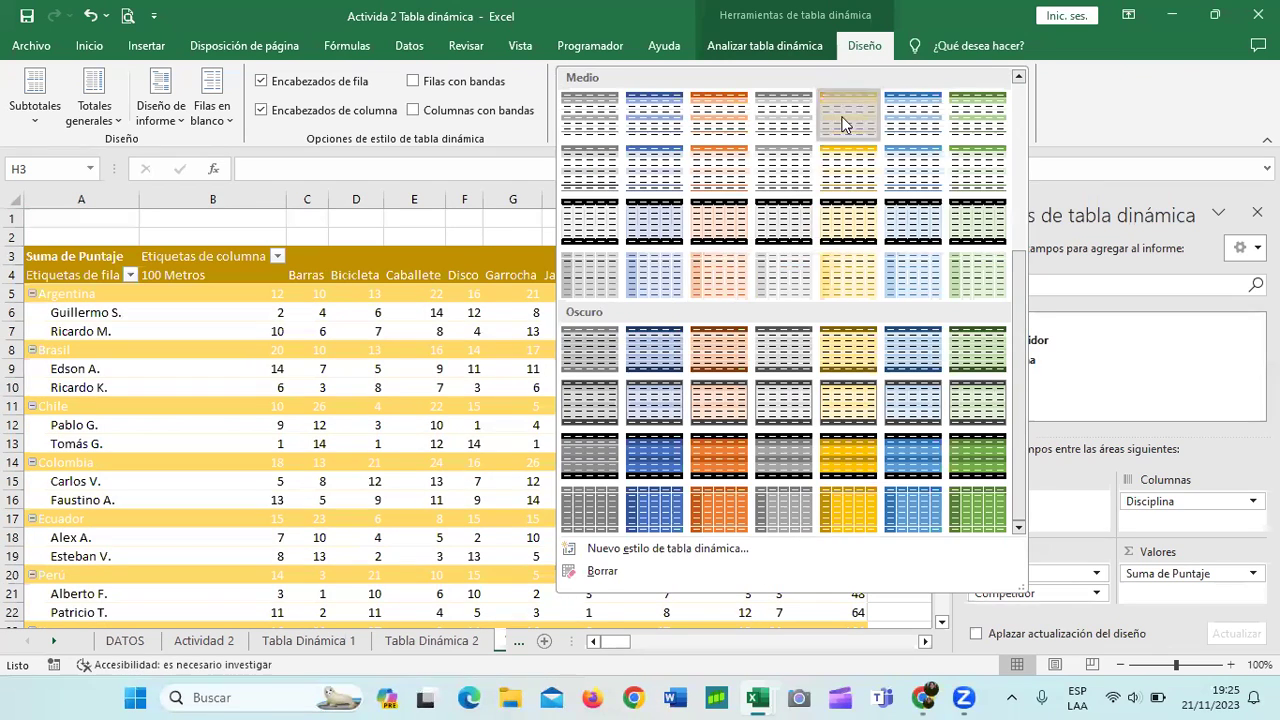
{"action": "left_click", "coordinate": [848, 120]}
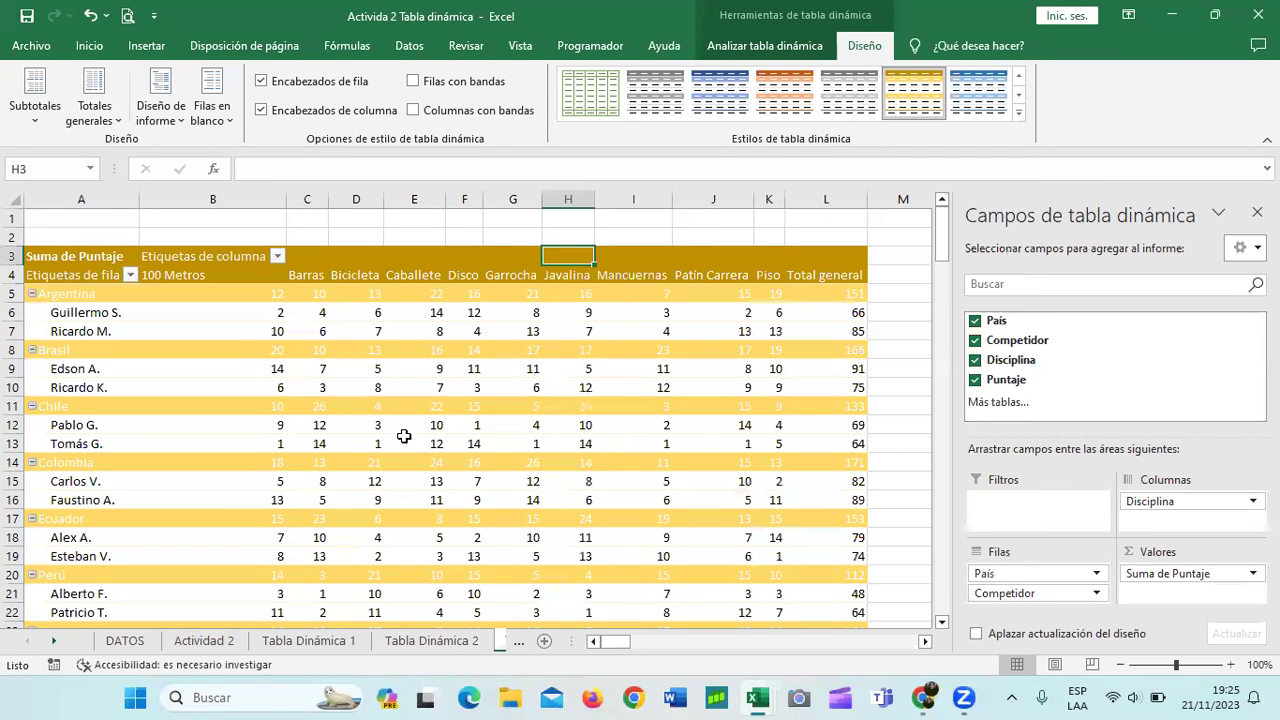
Insert a blank pivot table on a new sheet from the data table on the Actividad 2 sheet
{"action": "left_click", "coordinate": [212, 644]}
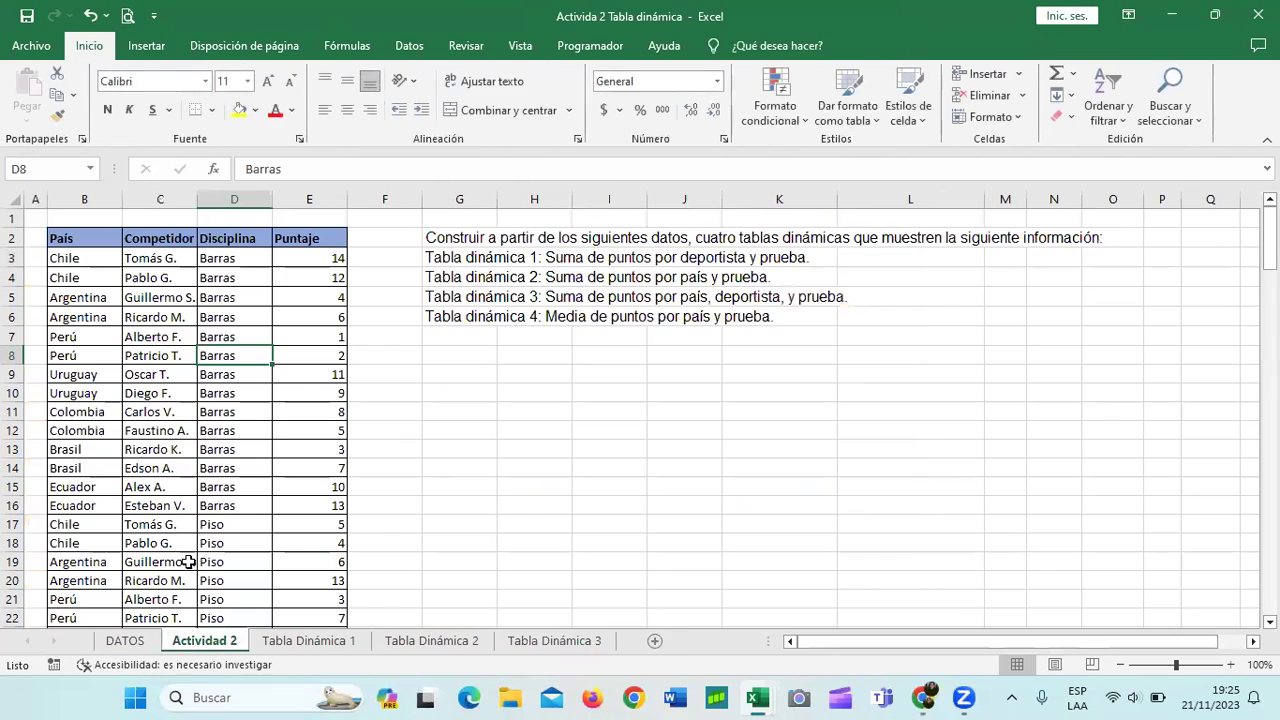
{"action": "left_click", "coordinate": [210, 411]}
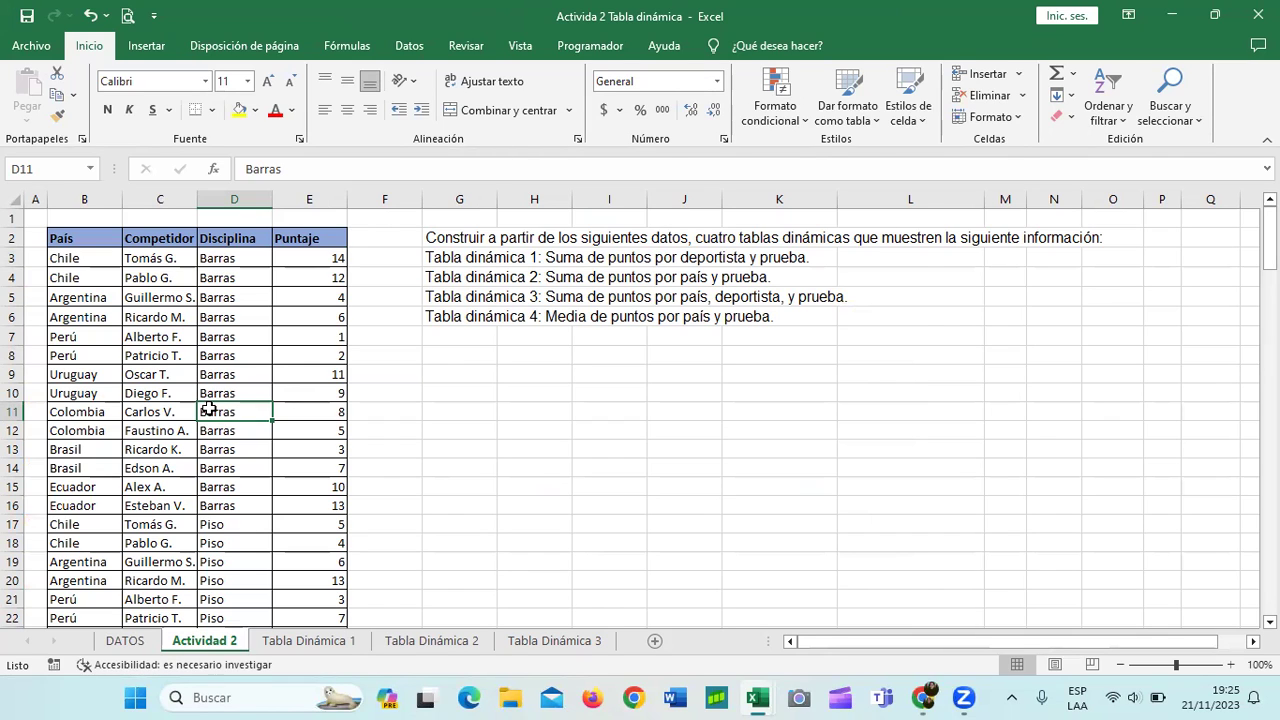
{"action": "left_click", "coordinate": [170, 336]}
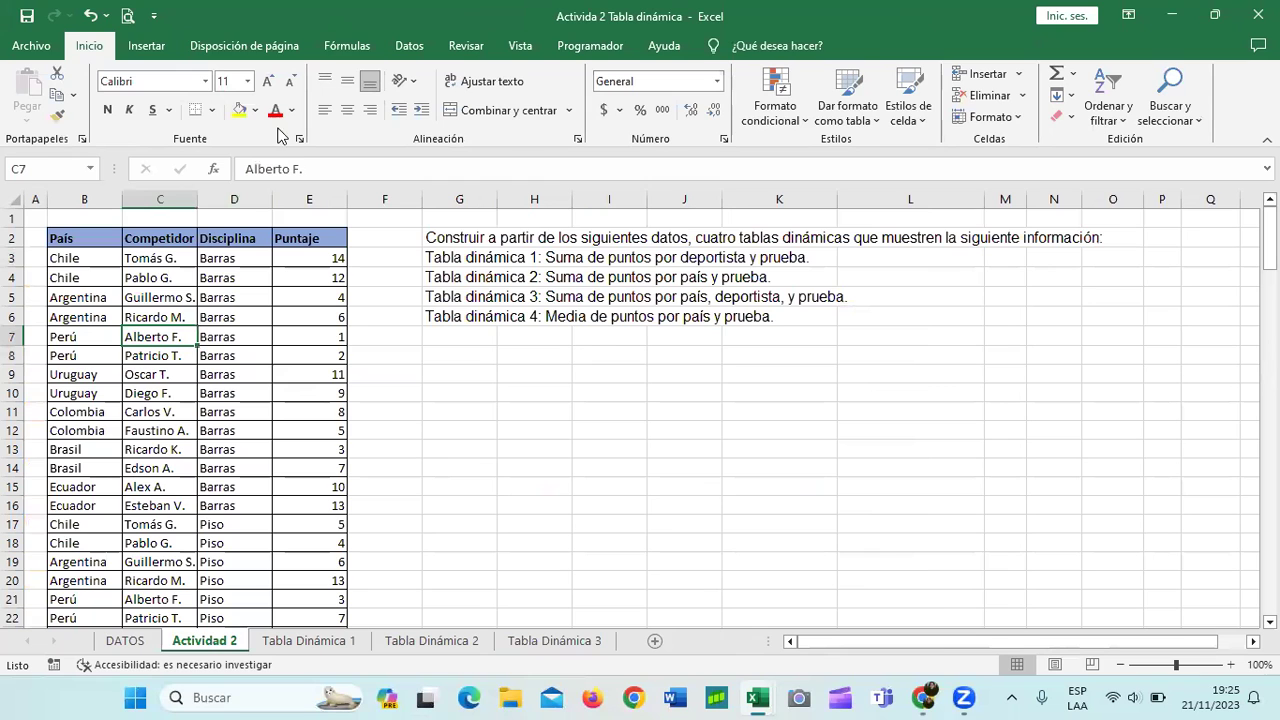
{"action": "left_click", "coordinate": [146, 45]}
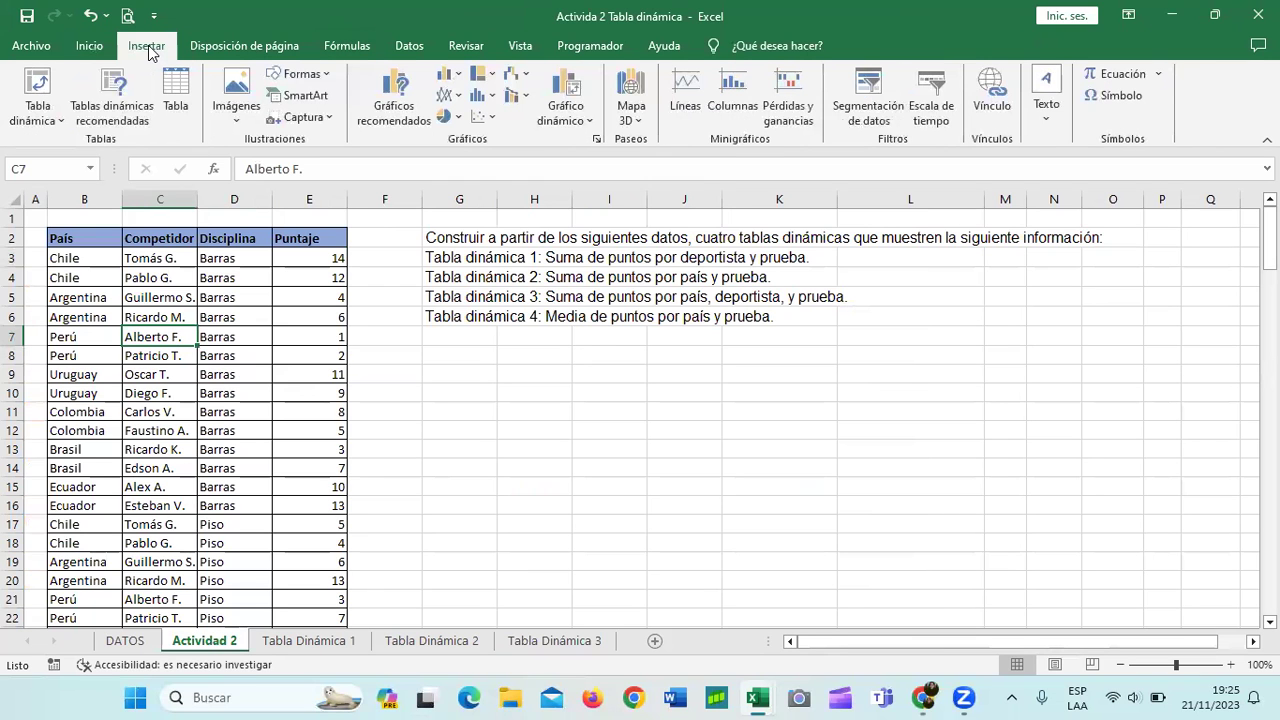
{"action": "left_click", "coordinate": [123, 103]}
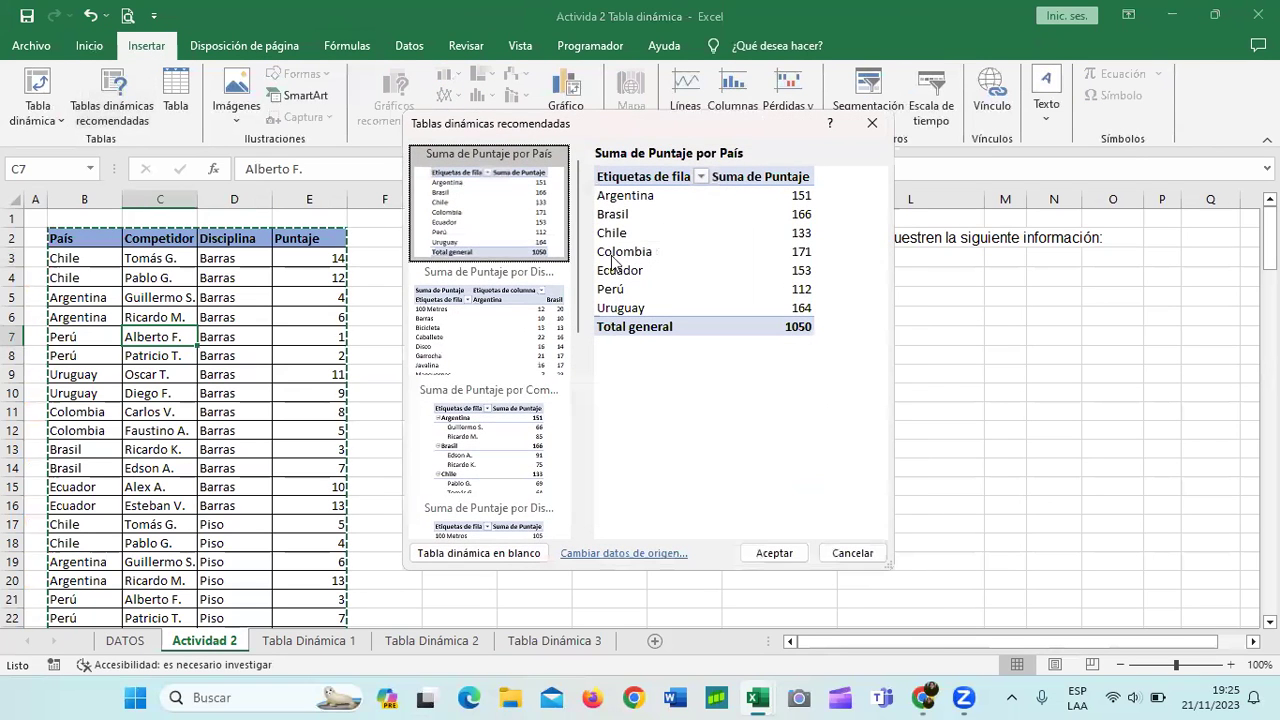
{"action": "left_click", "coordinate": [479, 553]}
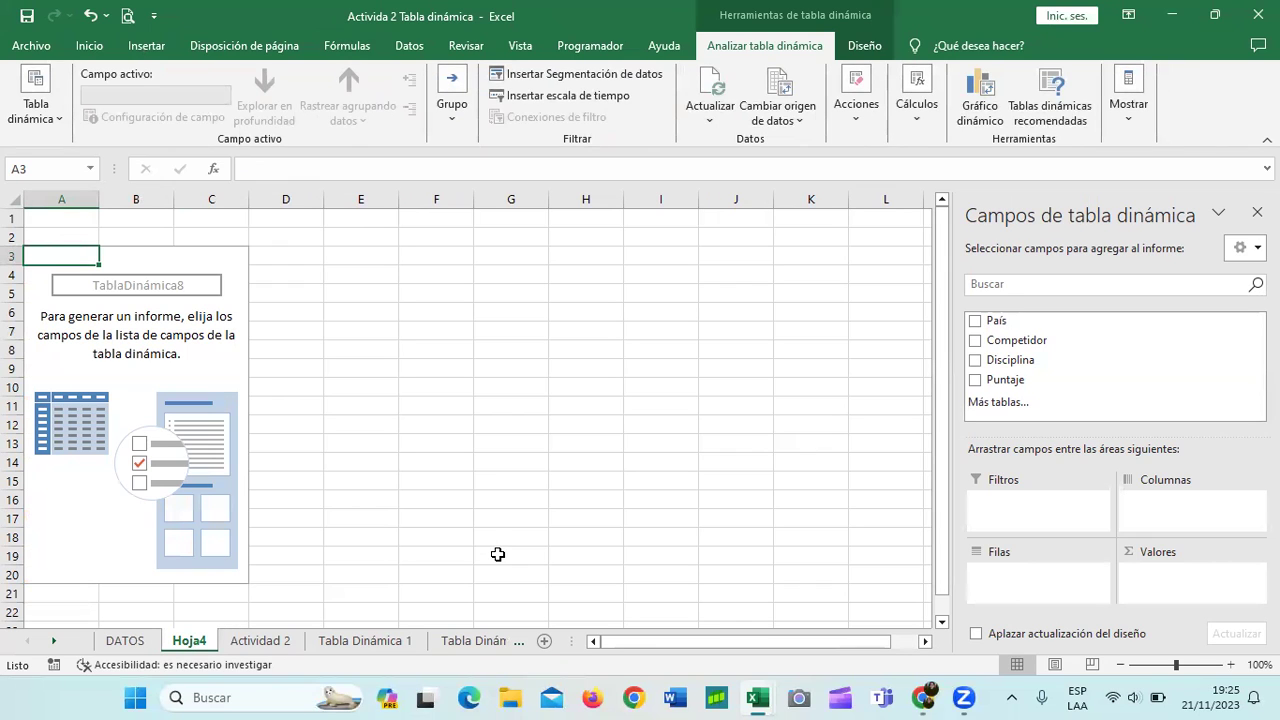
Rename the new pivot table sheet as Tabla Dinámica 4 and move it directly after Actividad 2
{"action": "right_click", "coordinate": [198, 644]}
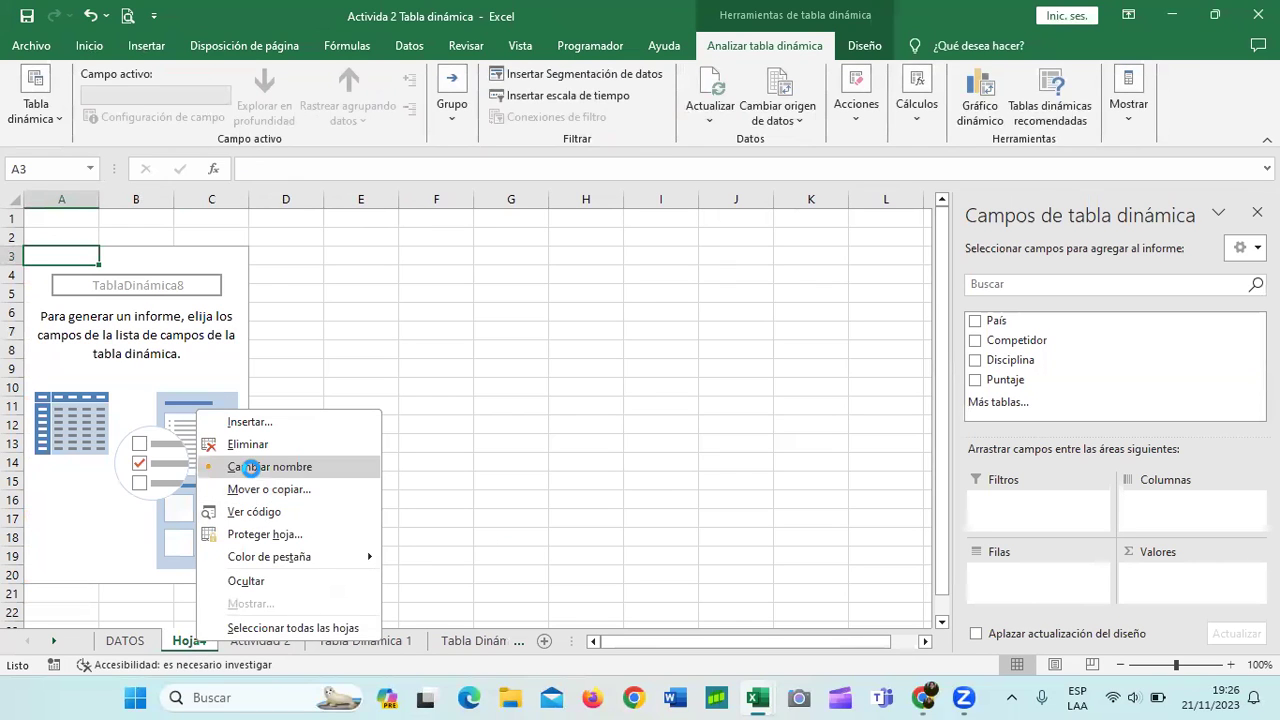
{"action": "left_click", "coordinate": [250, 467]}
{"action": "type", "text": "Tab"}
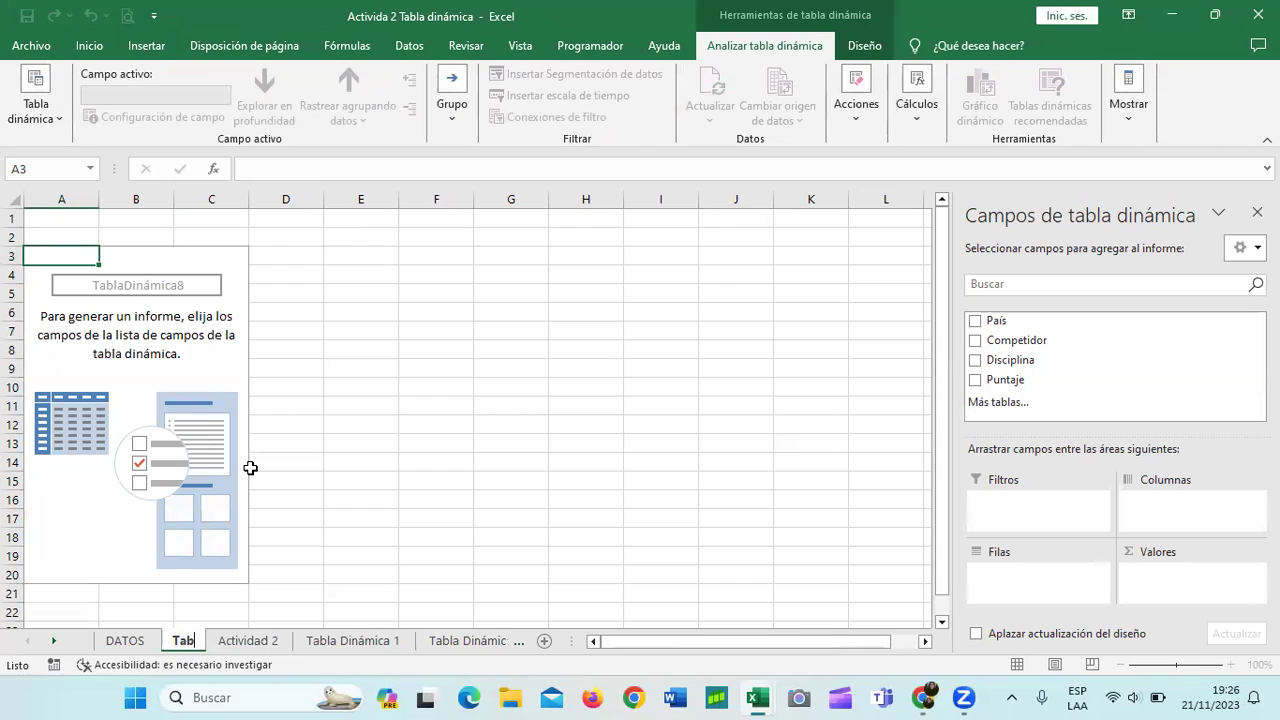
{"action": "type", "text": "la Di"}
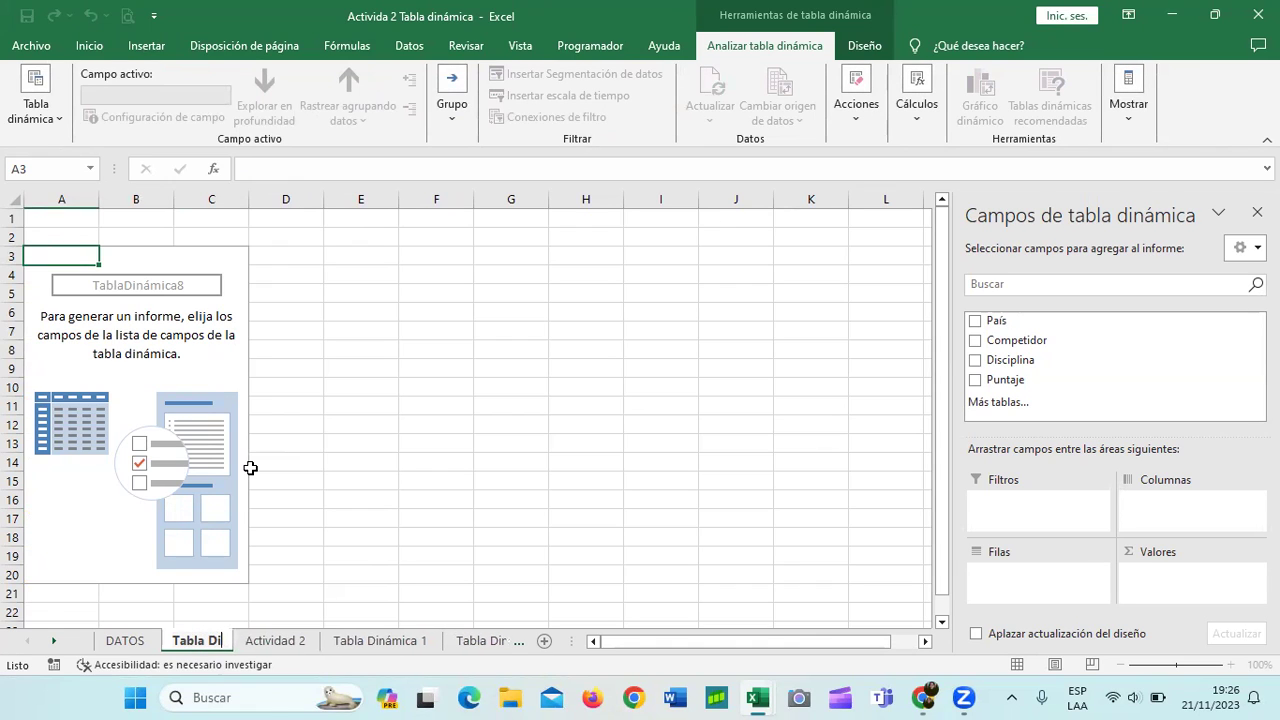
{"action": "type", "text": "námica"}
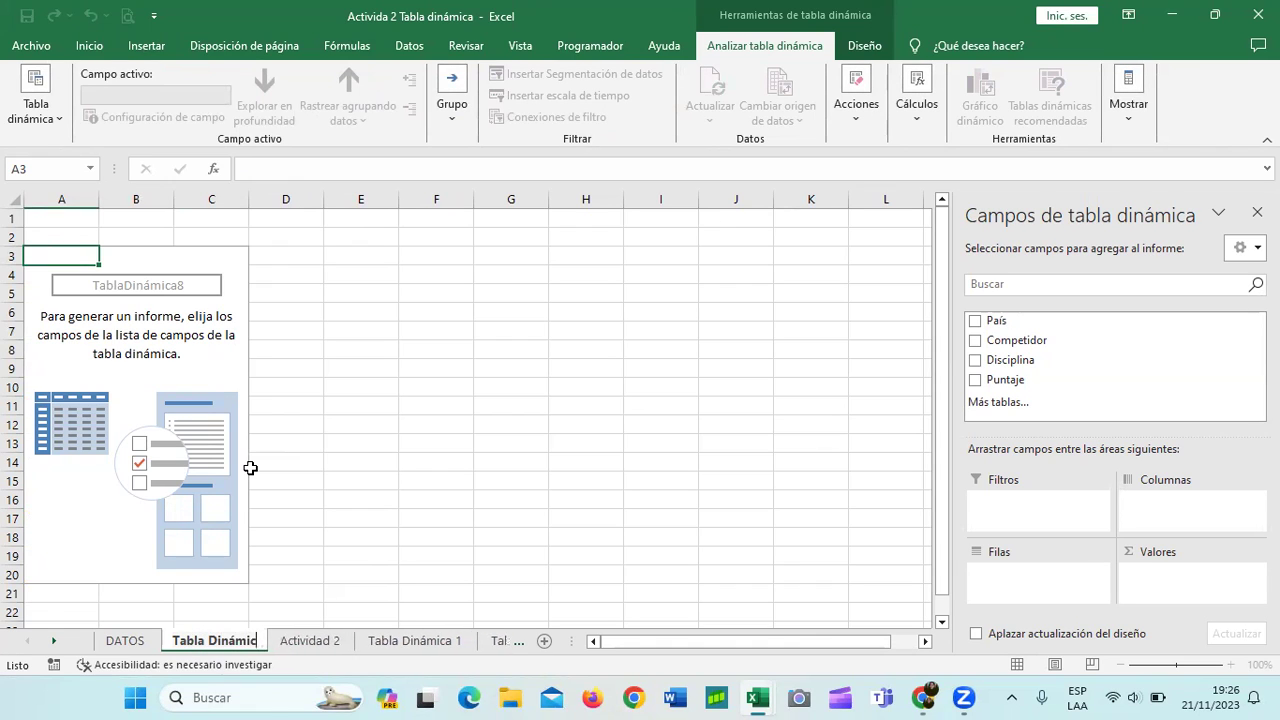
{"action": "type", "text": " 4"}
{"action": "key", "text": "Return"}
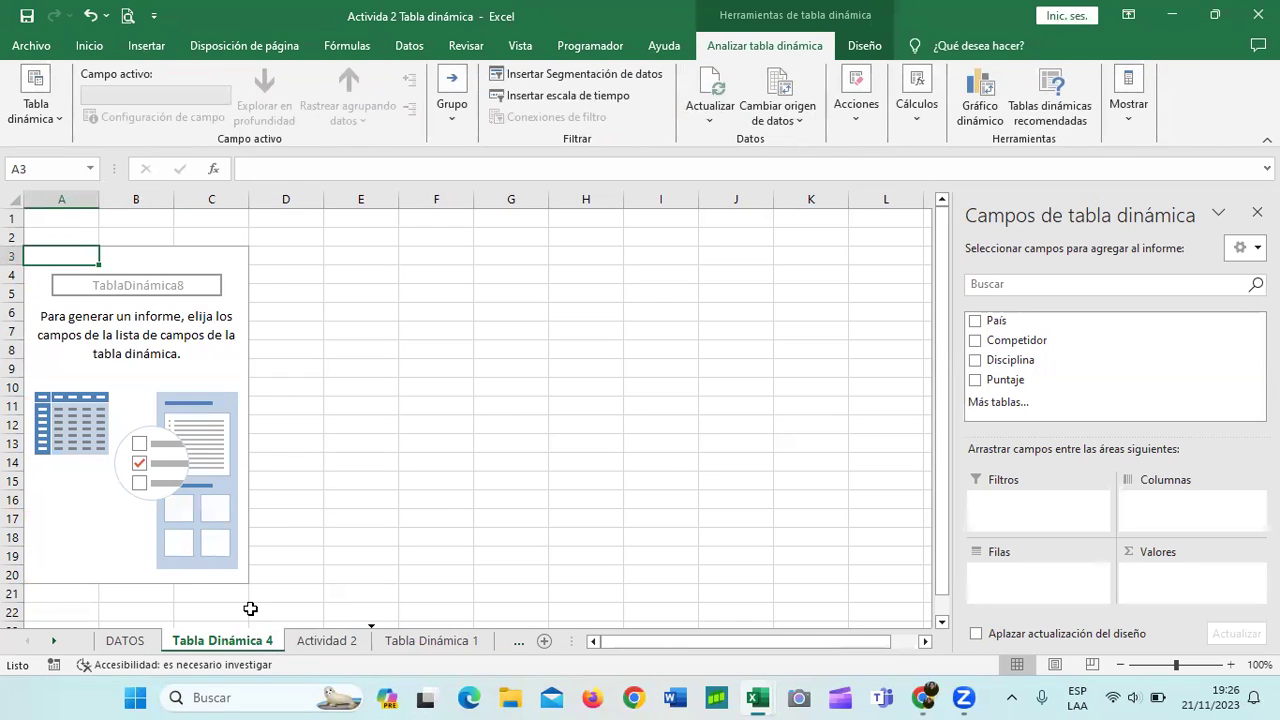
{"action": "left_click_drag", "start_coordinate": [250, 609], "coordinate": [250, 608]}
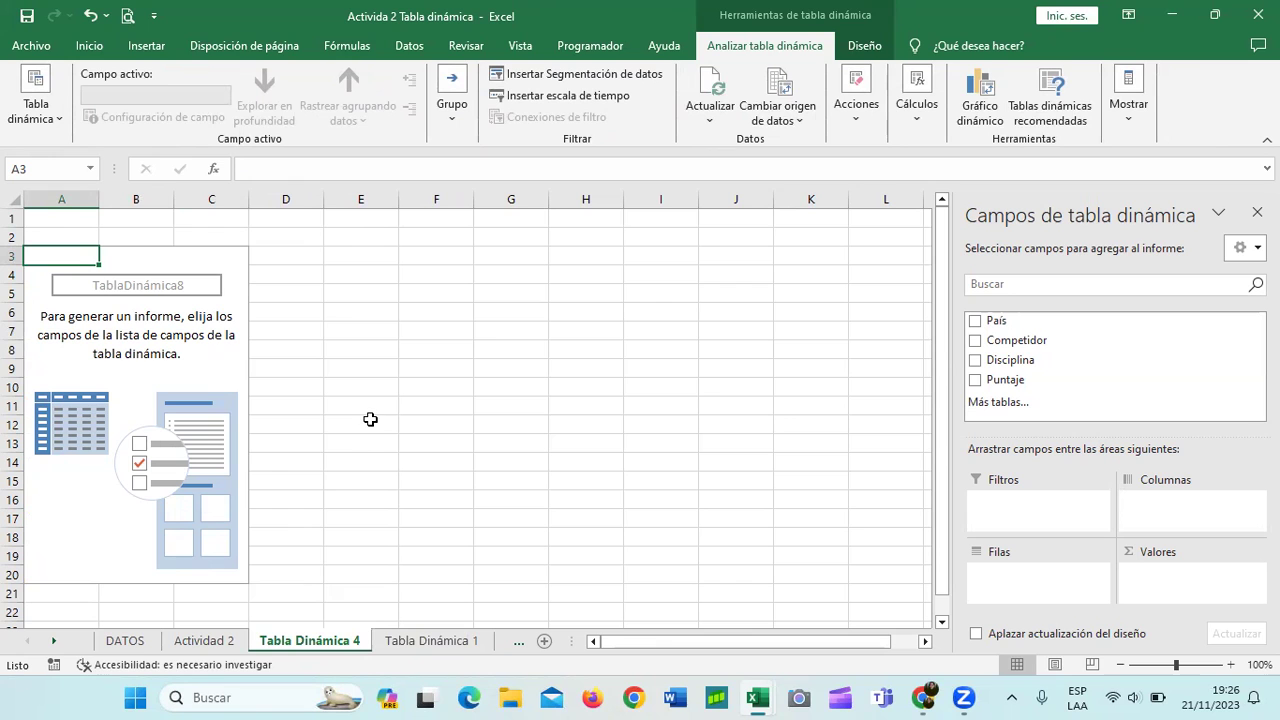
Lay out the fourth pivot table with País as row labels, Disciplina as column labels and the sum of Puntaje as values
{"action": "left_click", "coordinate": [190, 642]}
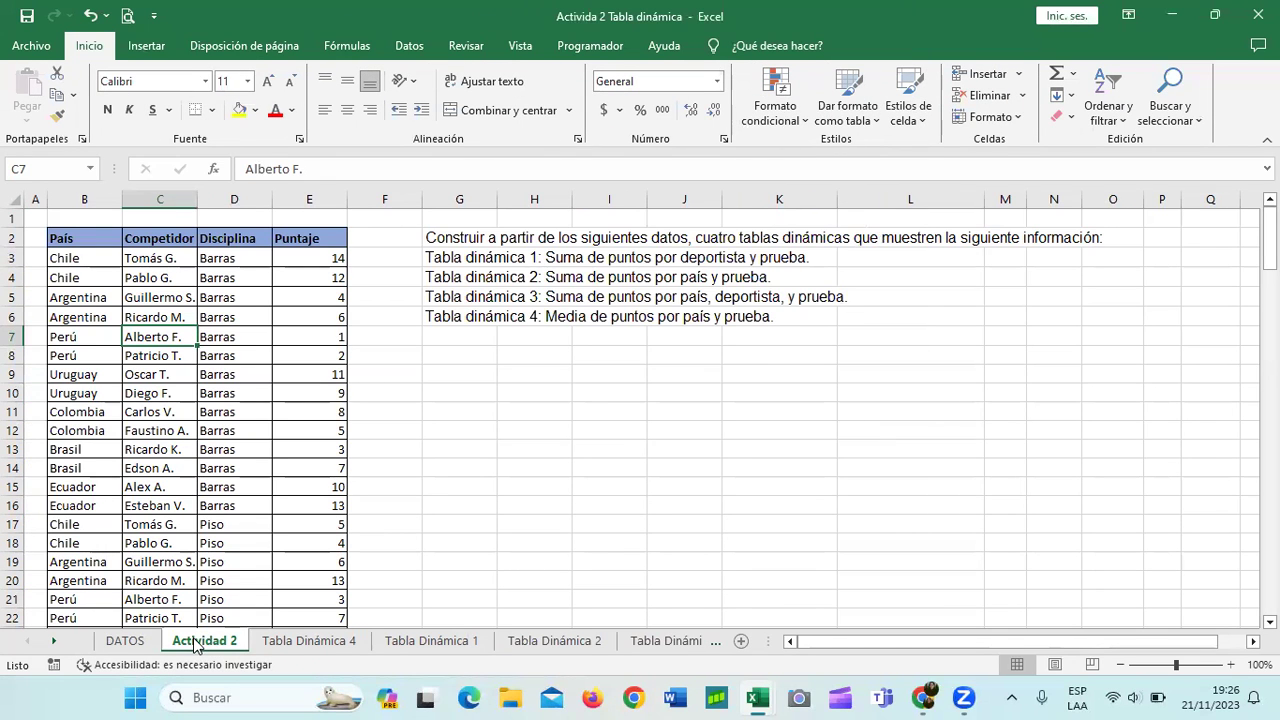
{"action": "left_click", "coordinate": [270, 644]}
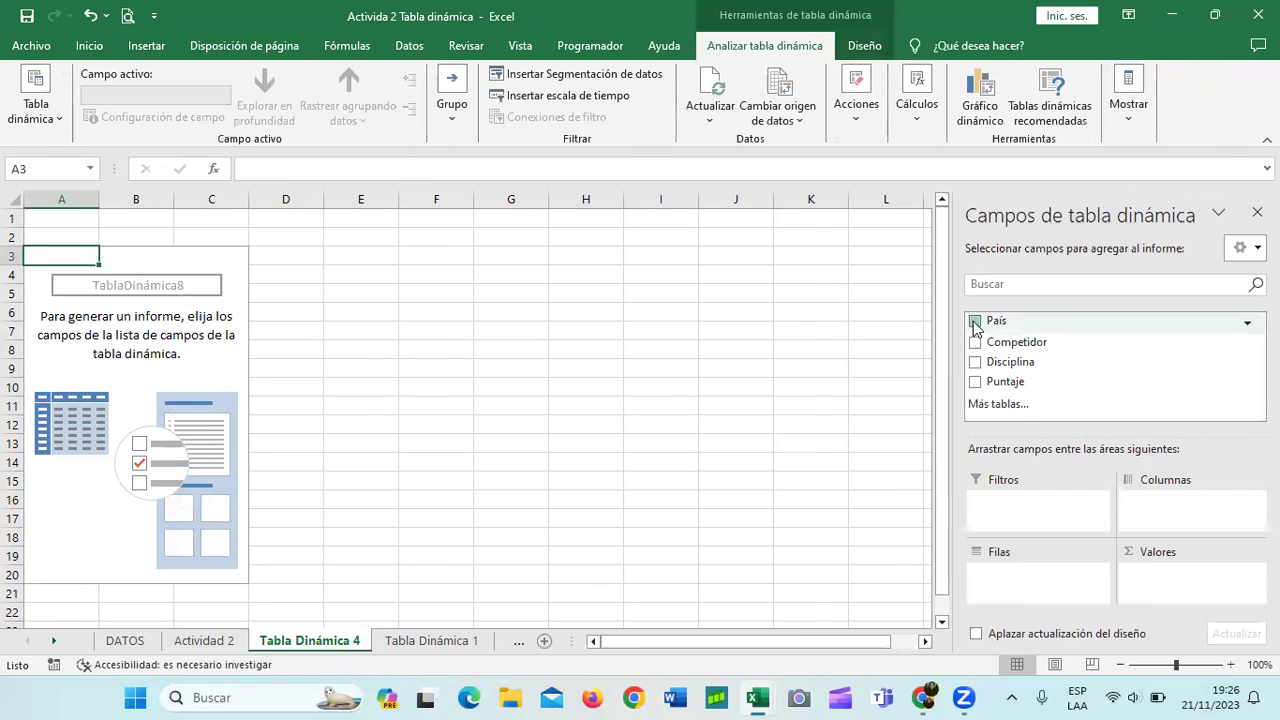
{"action": "left_click", "coordinate": [975, 322]}
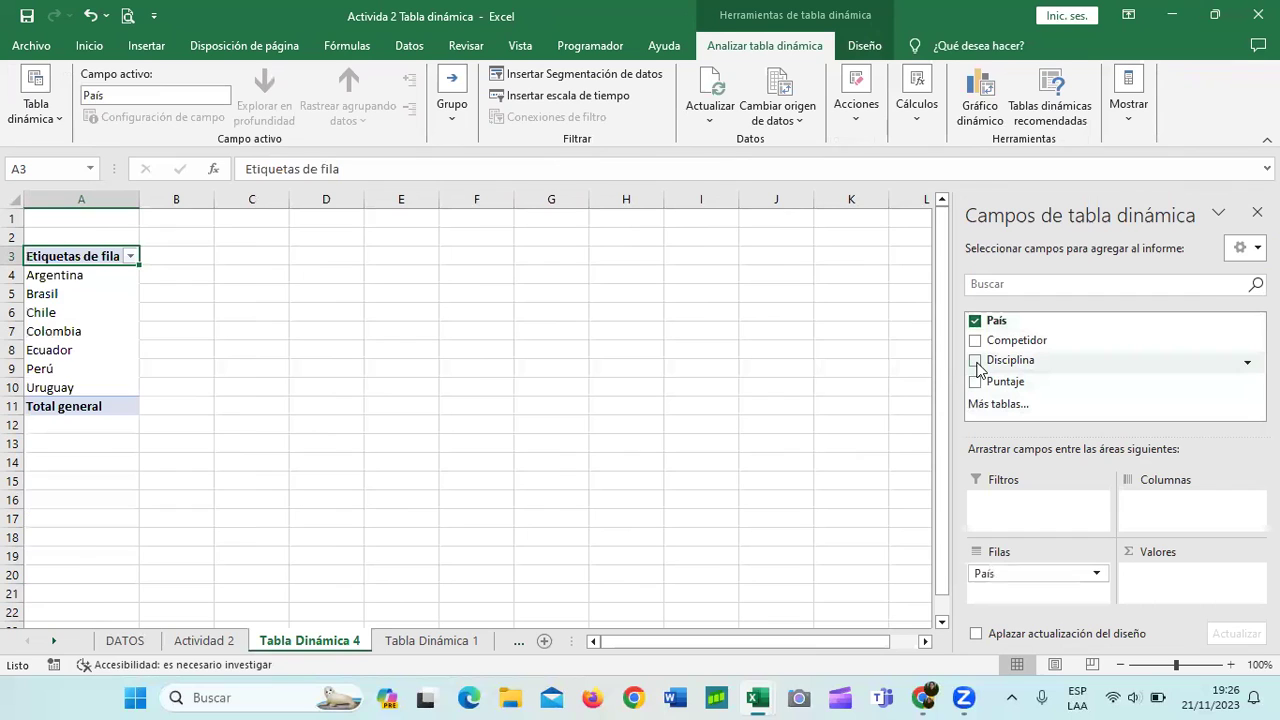
{"action": "left_click", "coordinate": [976, 362]}
{"action": "left_click_drag", "start_coordinate": [1000, 593], "coordinate": [1146, 503]}
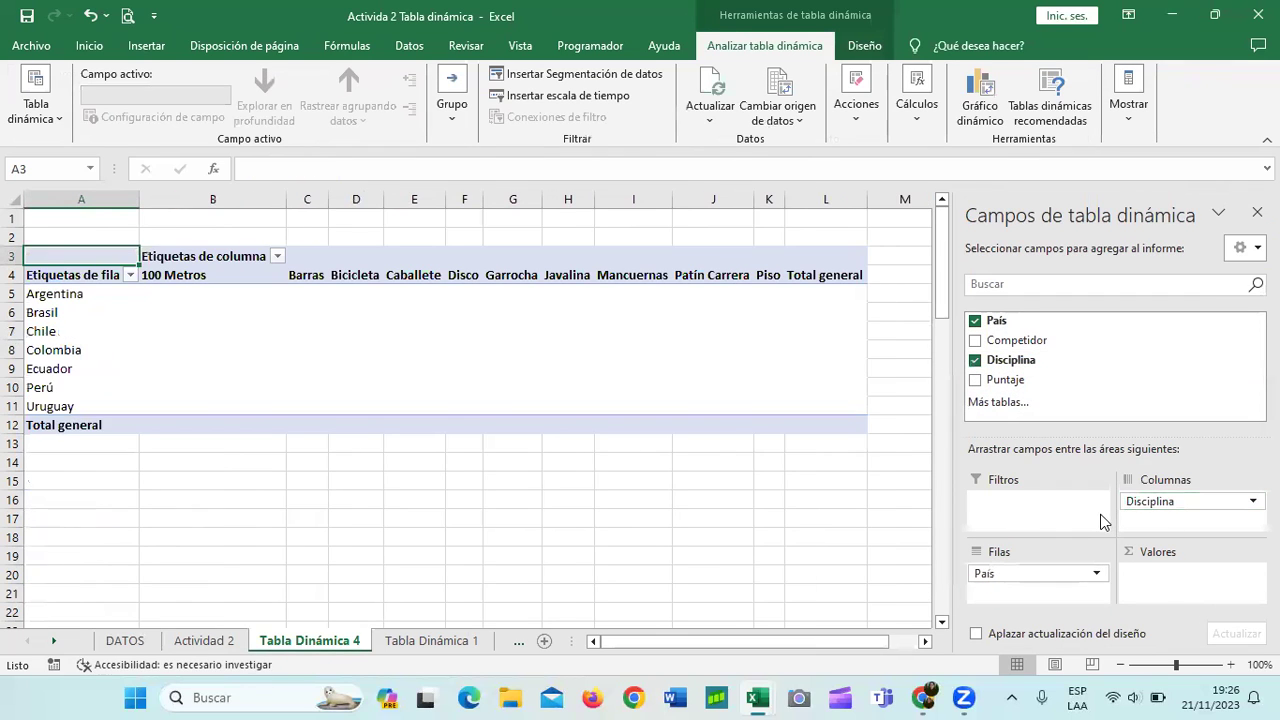
{"action": "left_click", "coordinate": [976, 381]}
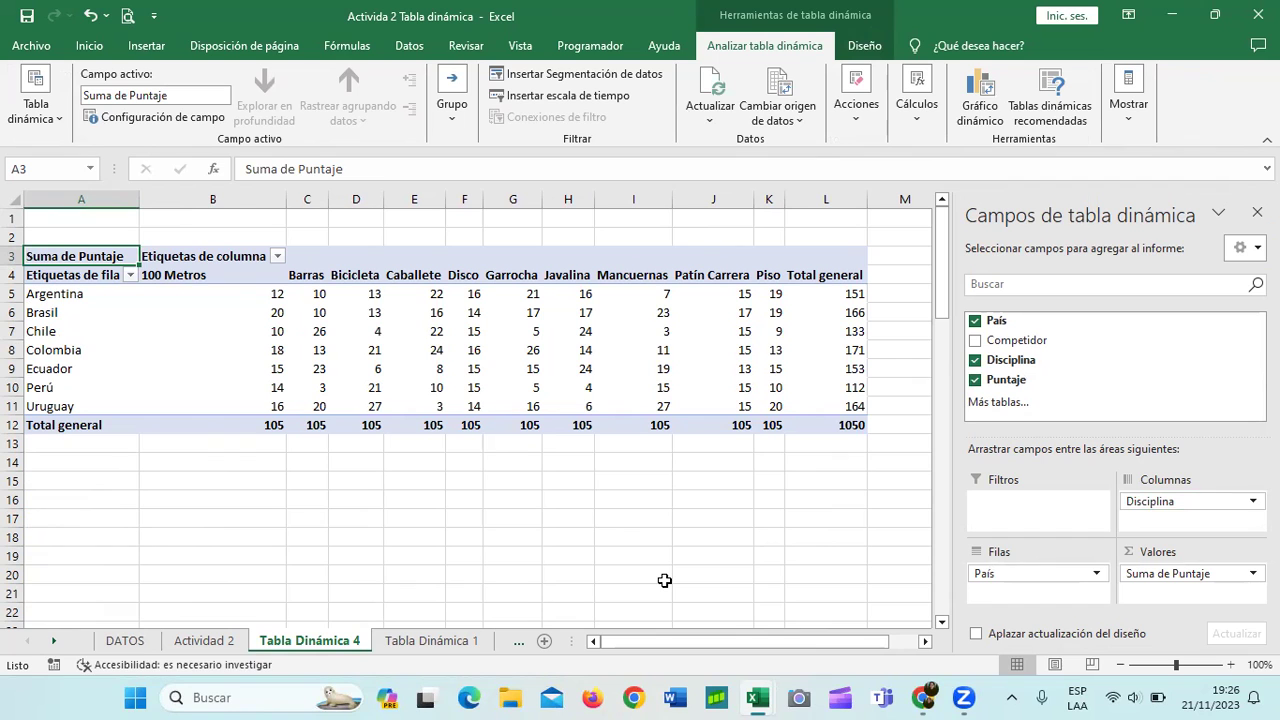
Check the fourth request on Actividad 2 and summarize Puntaje by Promedio in the Tabla Dinámica 4 pivot table
{"action": "left_click", "coordinate": [201, 642]}
{"action": "left_click", "coordinate": [594, 316]}
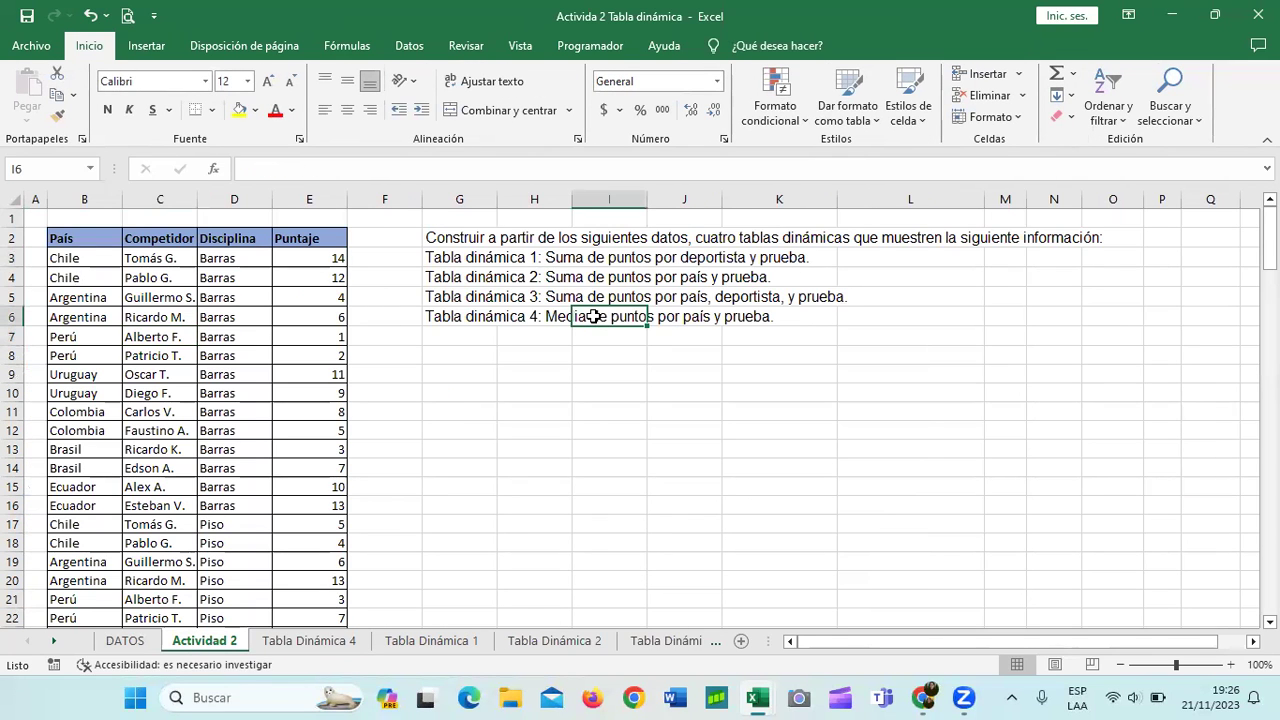
{"action": "left_click", "coordinate": [552, 317]}
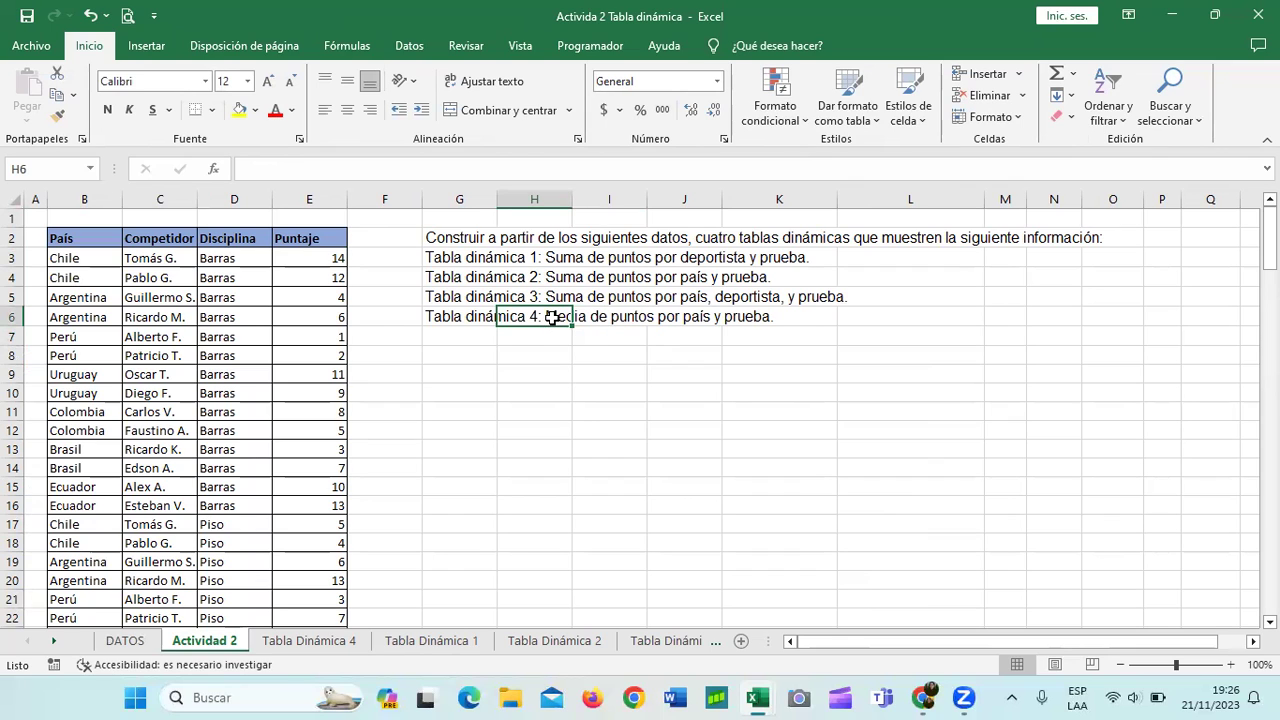
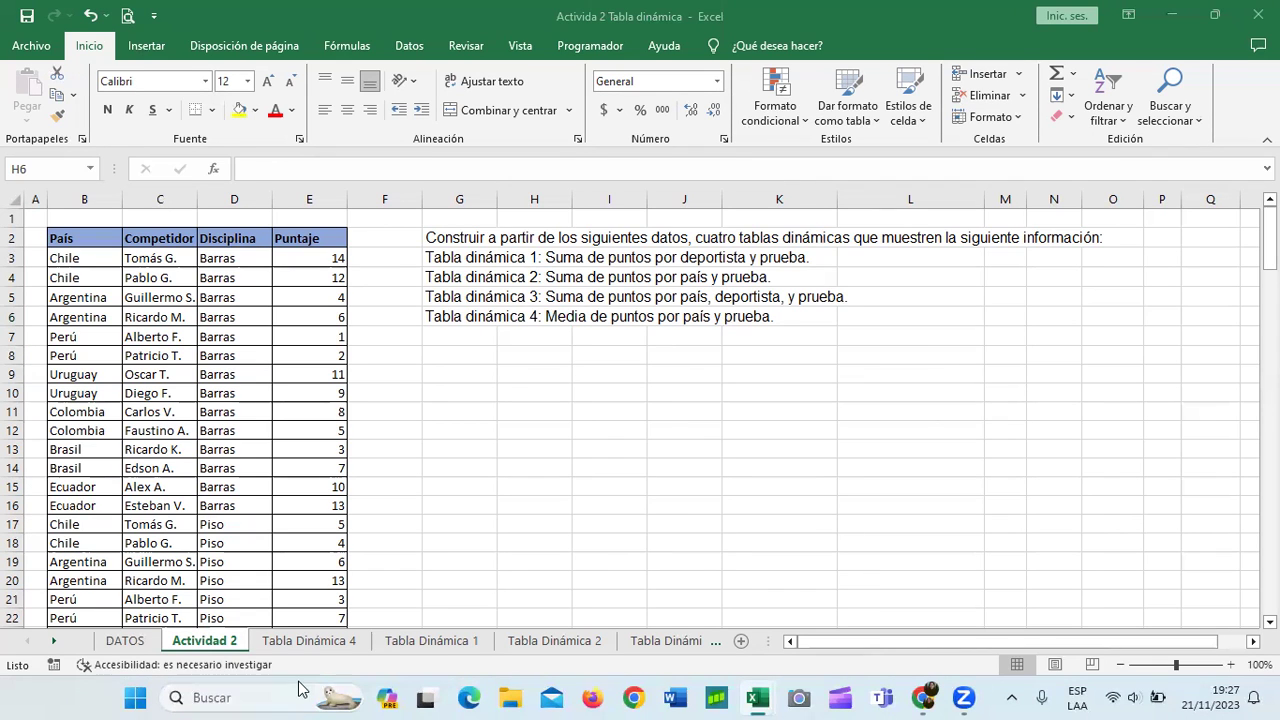
{"action": "key", "text": "ctrl+Page_Down"}
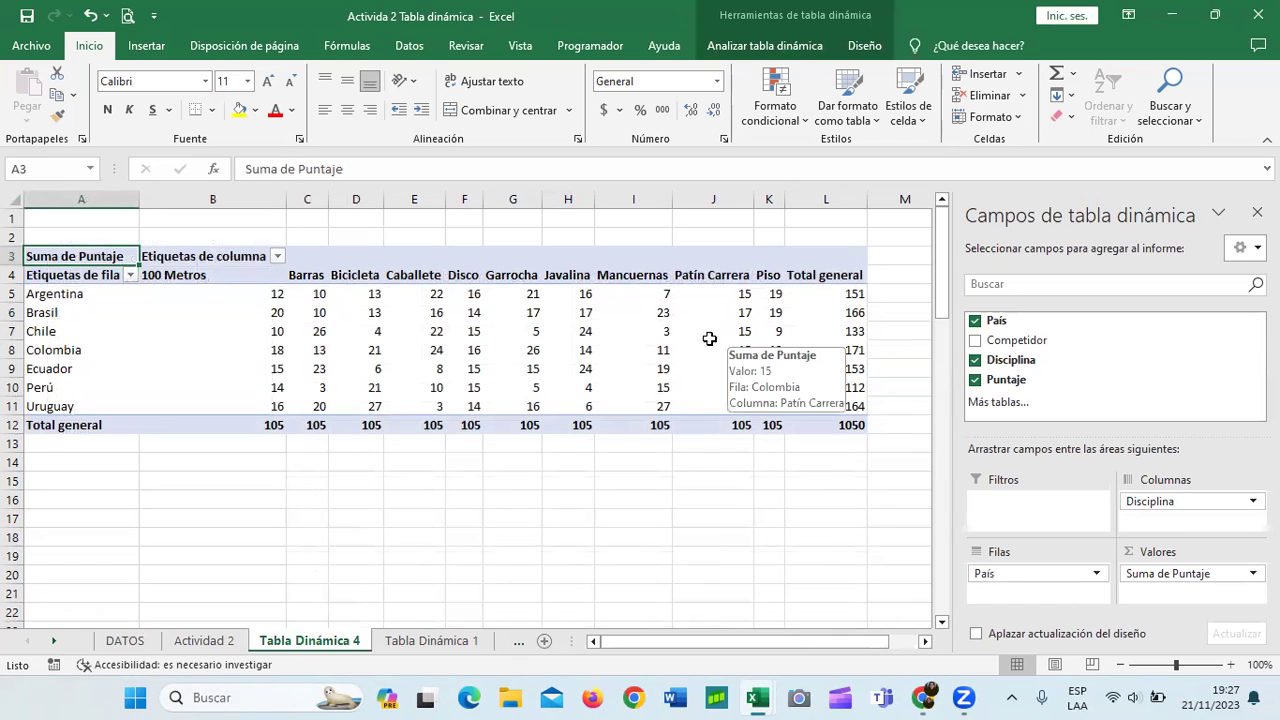
{"action": "left_click", "coordinate": [1150, 572]}
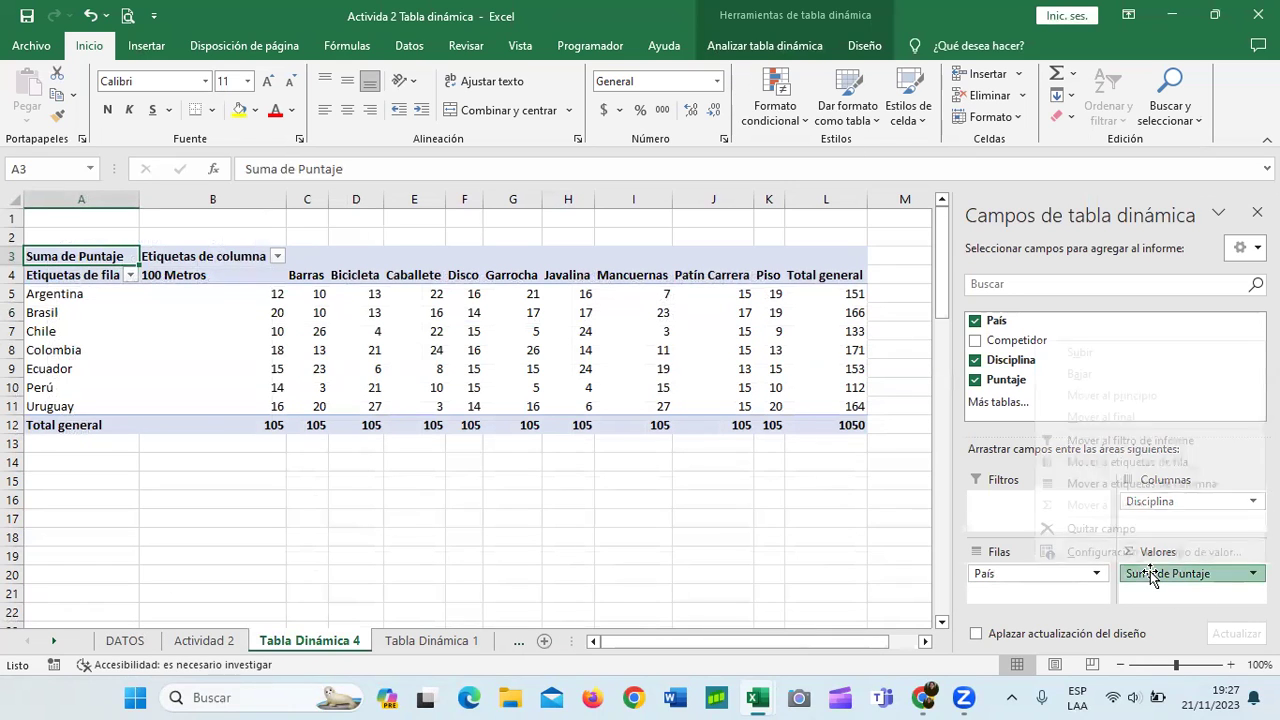
{"action": "left_click", "coordinate": [1141, 553]}
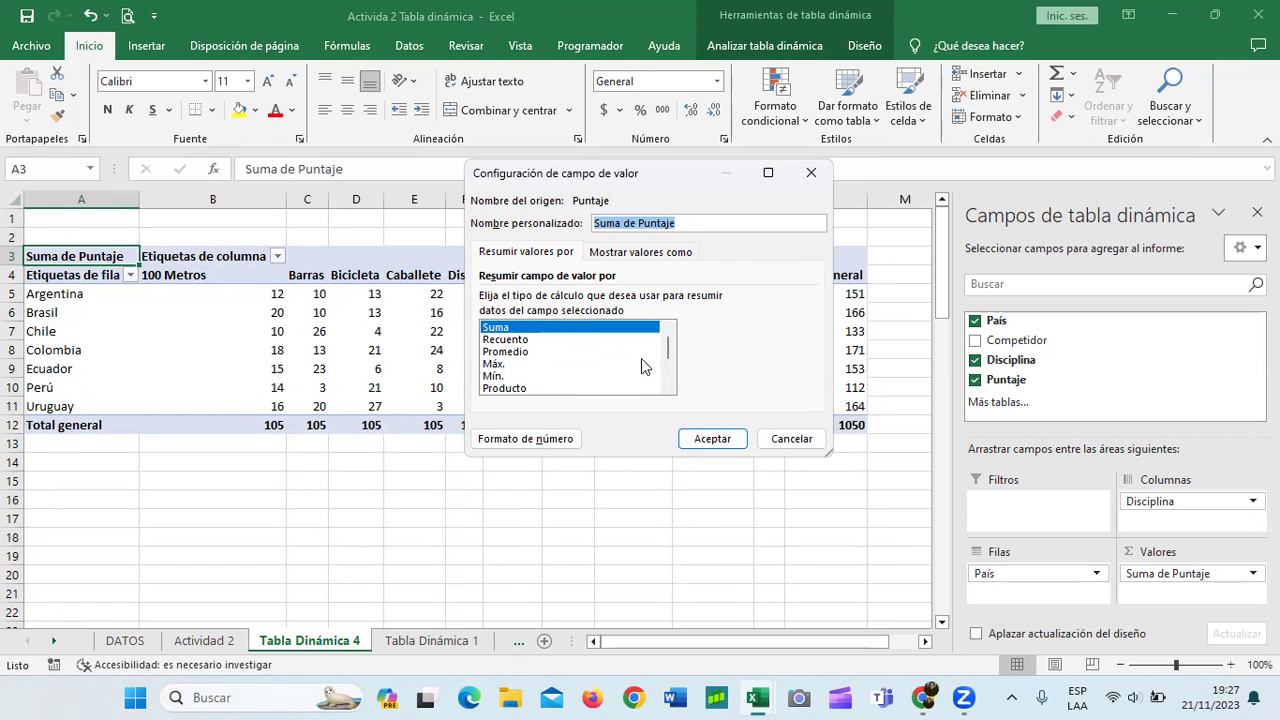
{"action": "mouse_move", "coordinate": [667, 348]}
{"action": "left_mouse_down"}
{"action": "mouse_move", "coordinate": [667, 372]}
{"action": "mouse_move", "coordinate": [667, 350]}
{"action": "left_mouse_up"}
{"action": "left_click", "coordinate": [510, 352]}
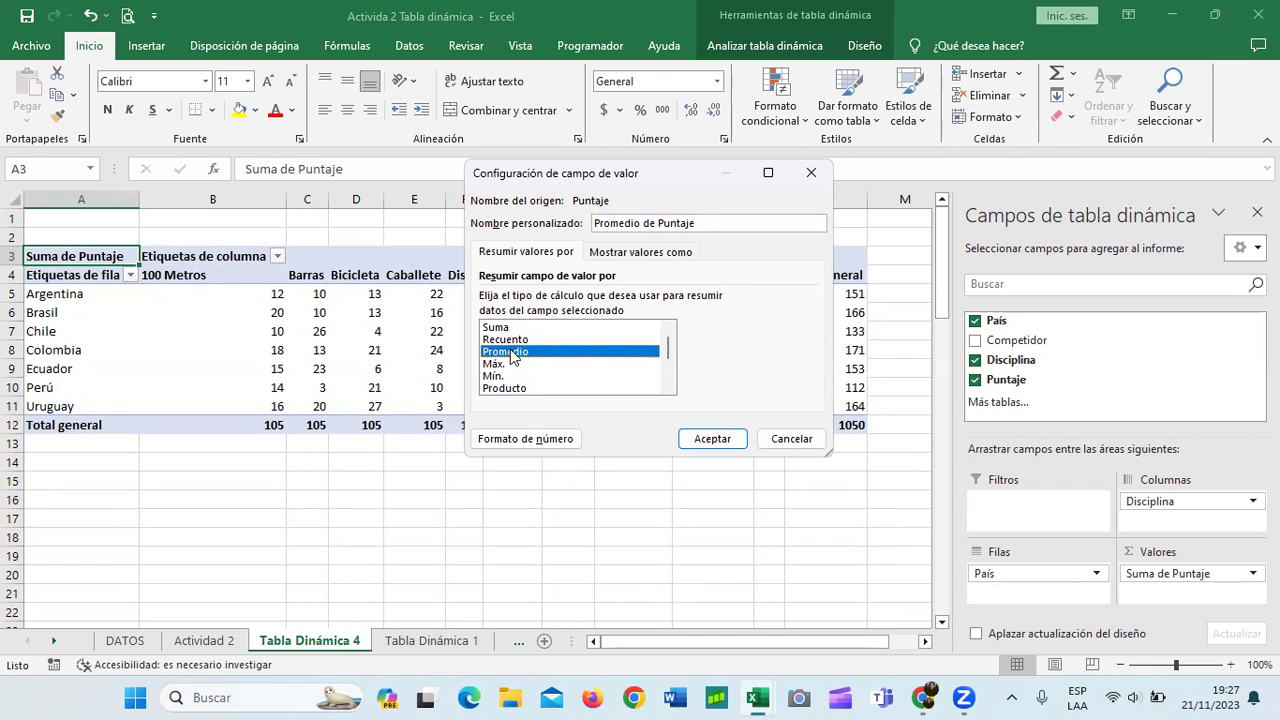
{"action": "left_click", "coordinate": [709, 437]}
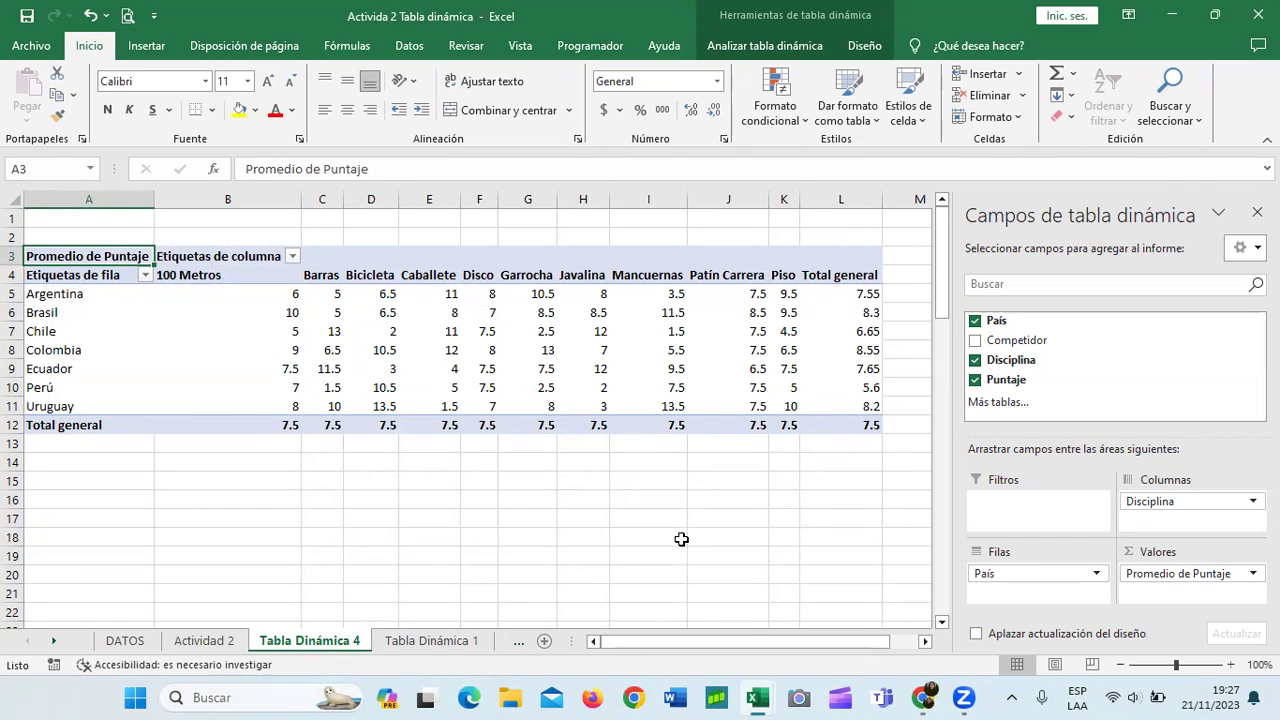
Dismiss the Windows Security notification and close its window over the Actividad 2 sheet
{"action": "left_click", "coordinate": [204, 640]}
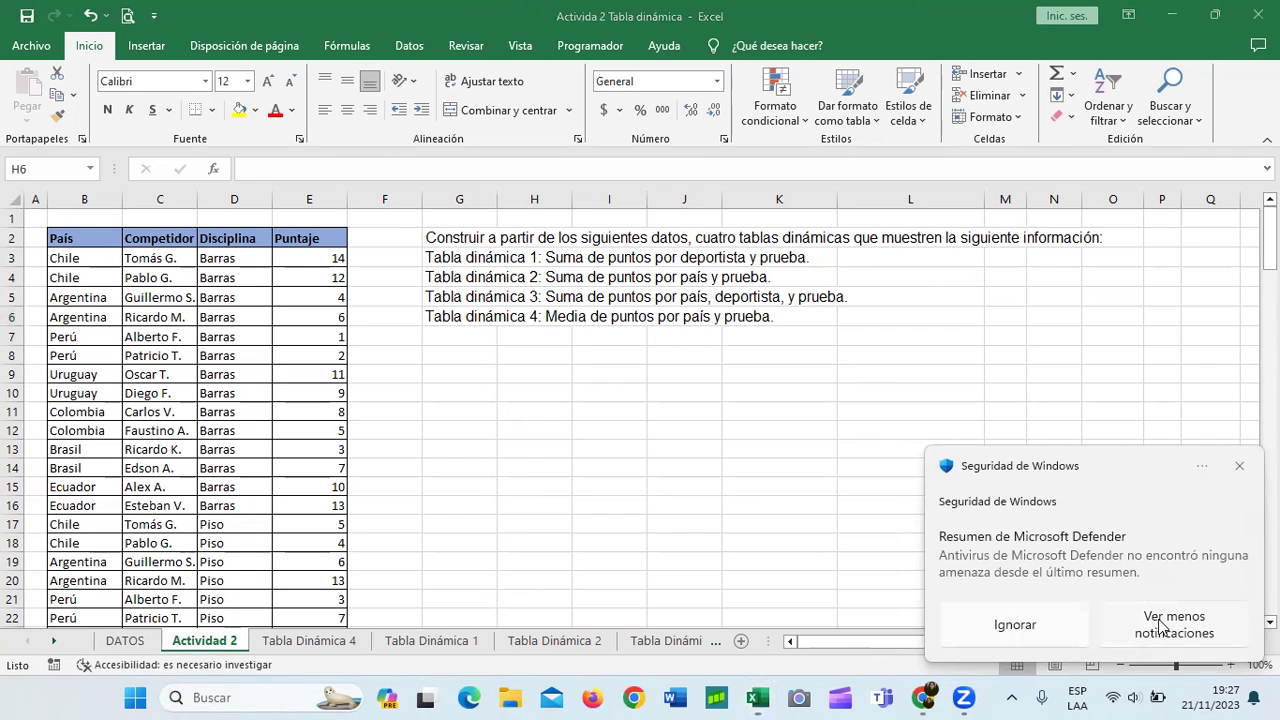
{"action": "left_click", "coordinate": [1239, 466]}
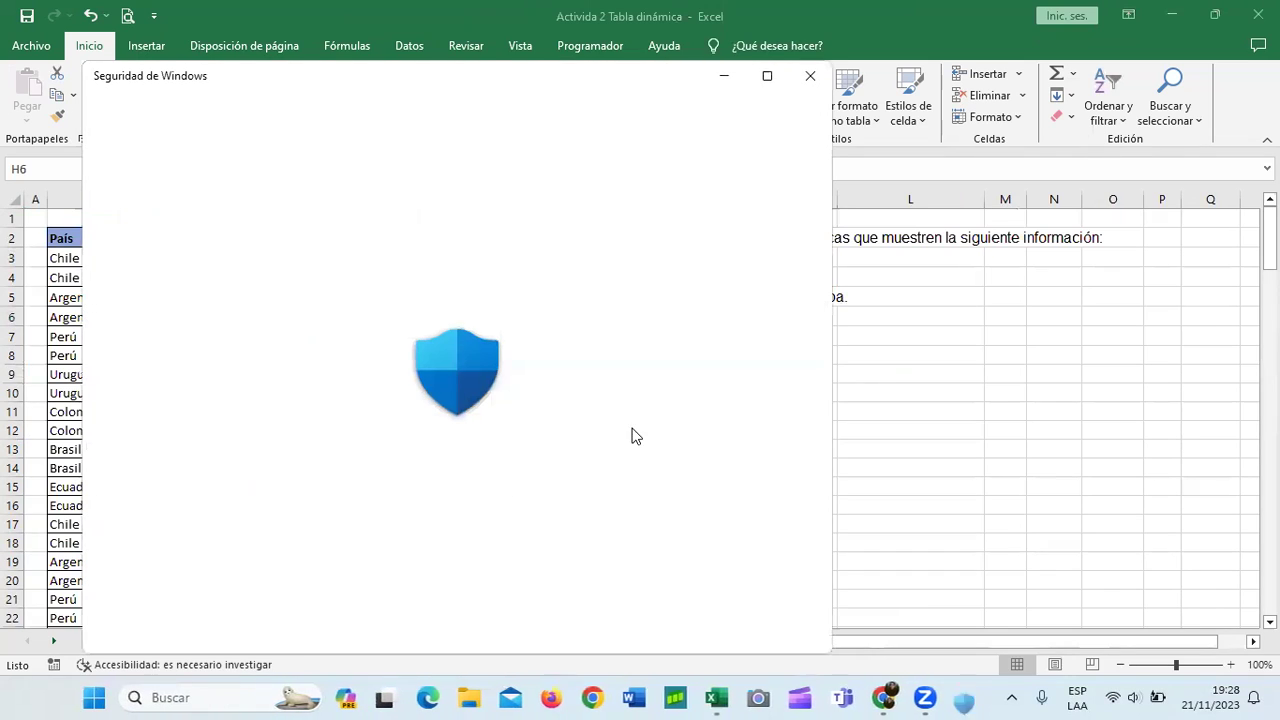
{"action": "left_click", "coordinate": [810, 80]}
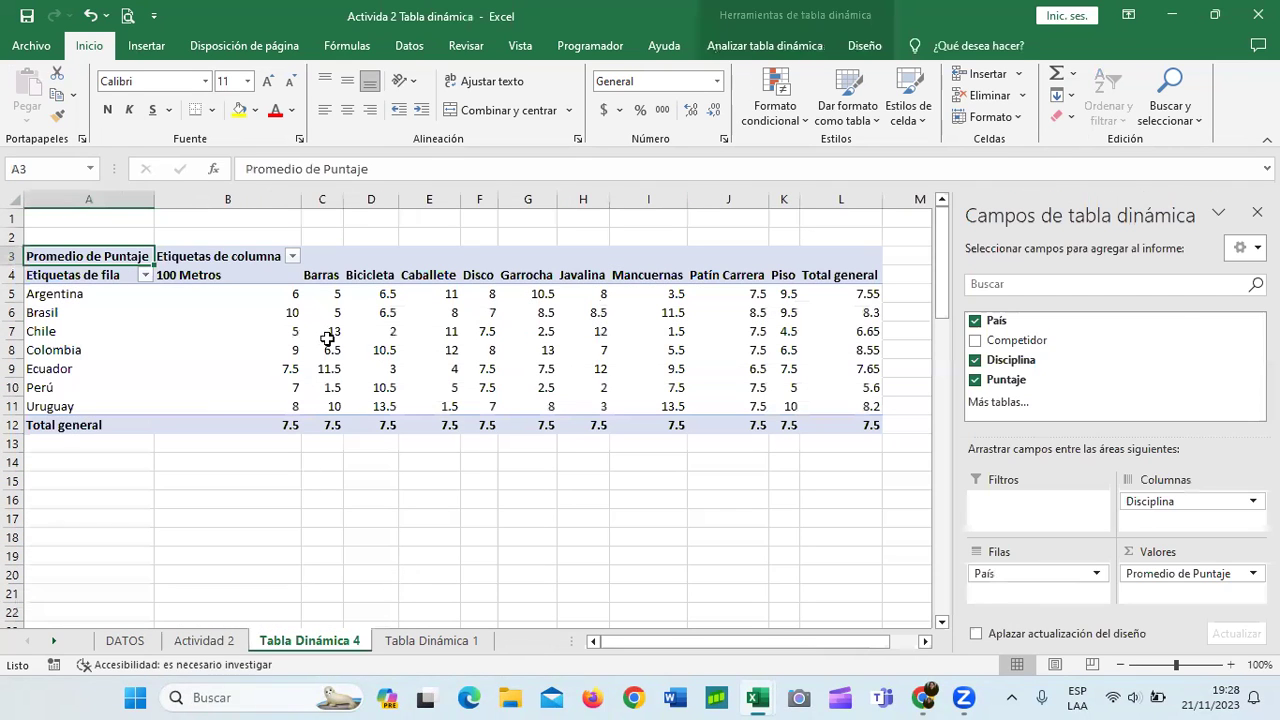
Review the calculation type in the value field settings of Promedio de Puntaje on Tabla Dinámica 4
{"action": "left_click", "coordinate": [1217, 578]}
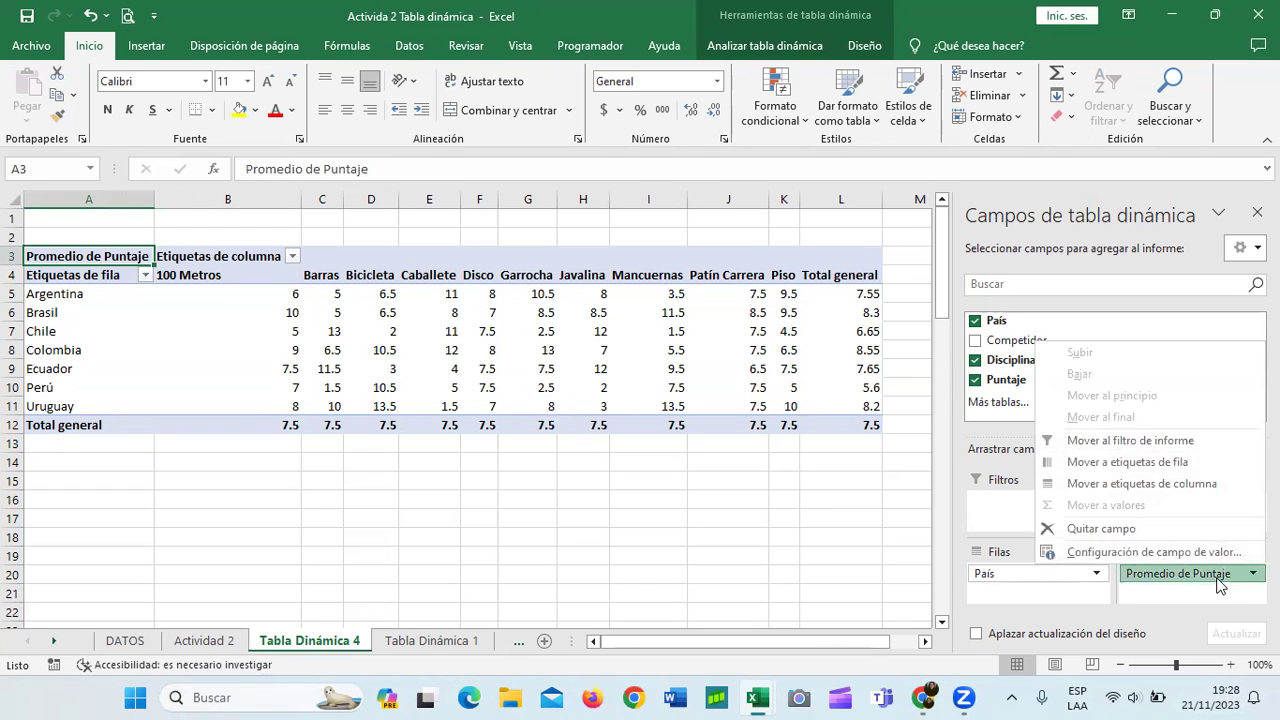
{"action": "left_click", "coordinate": [1147, 553]}
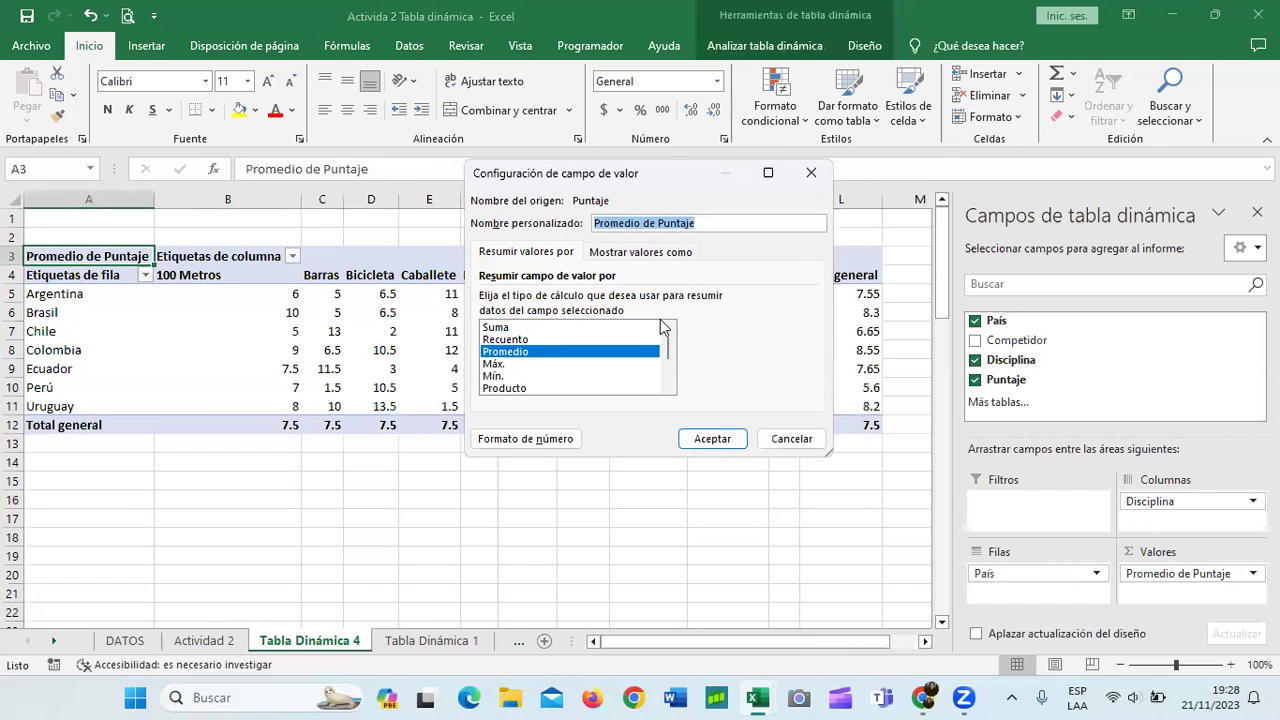
{"action": "left_click", "coordinate": [712, 439]}
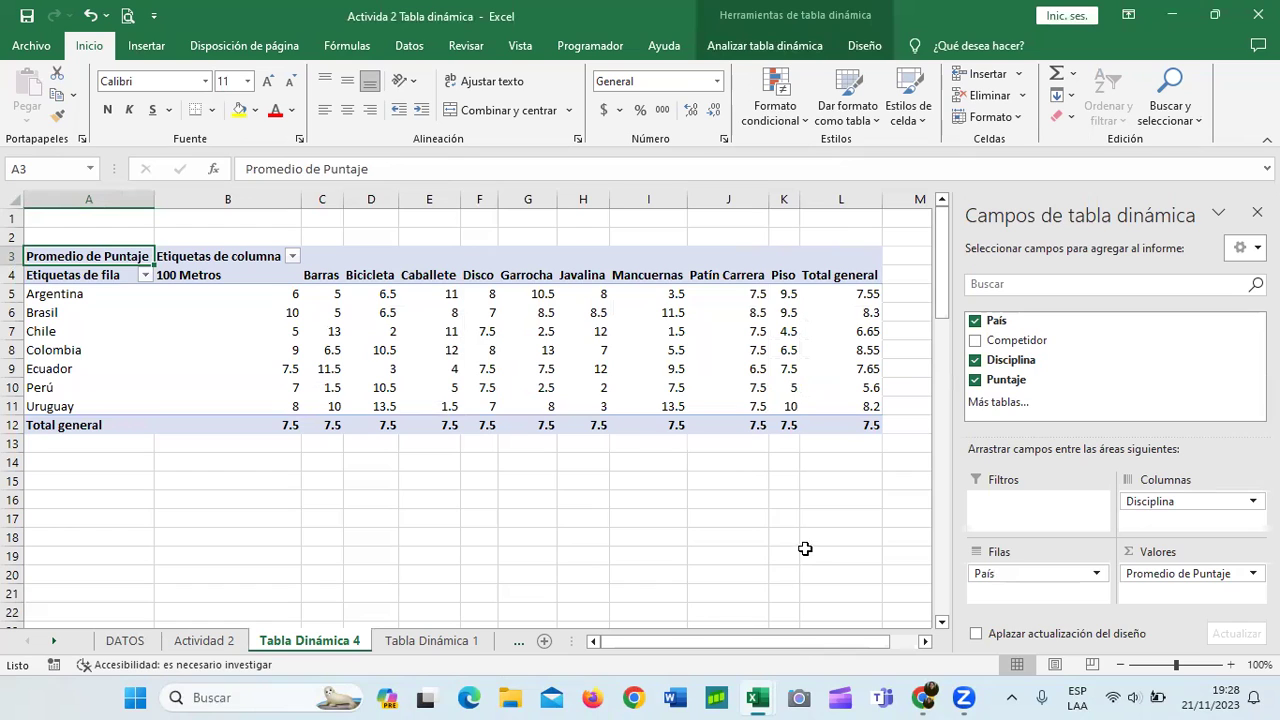
Compare the fourth pivot table with its request on Actividad 2 and examine the averages in its grand total row
{"action": "left_click", "coordinate": [863, 426]}
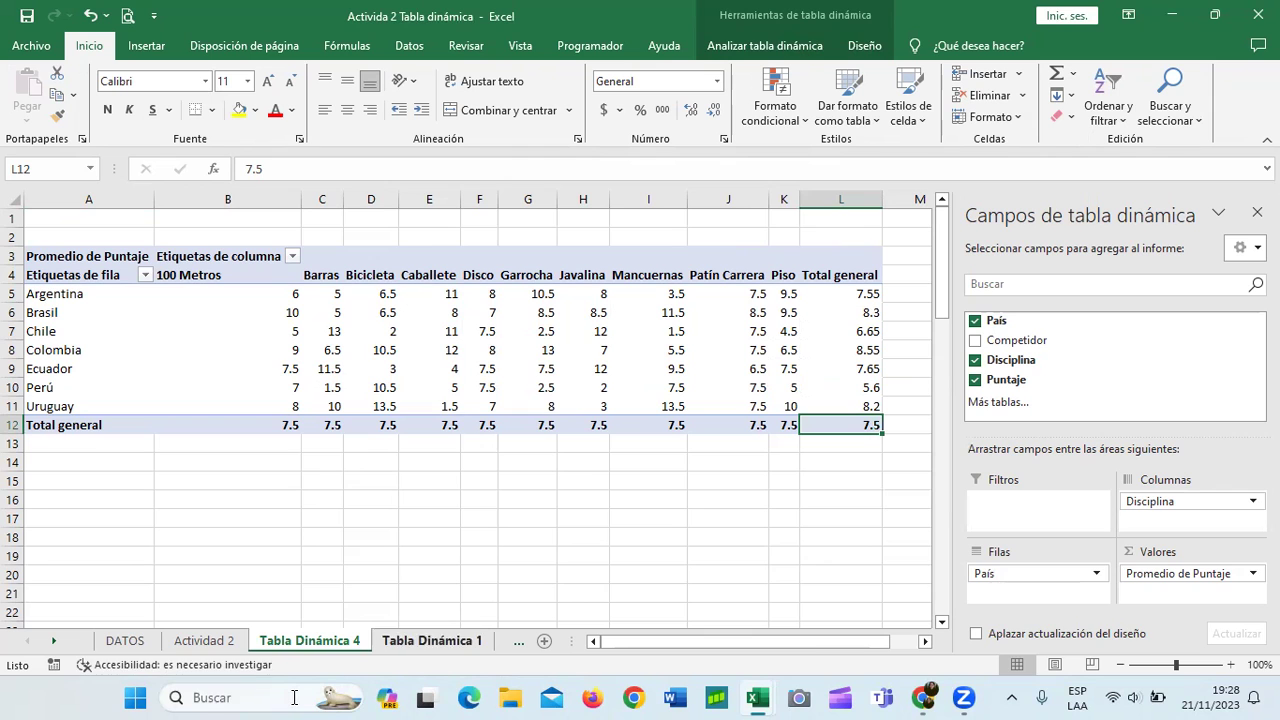
{"action": "left_click", "coordinate": [226, 641]}
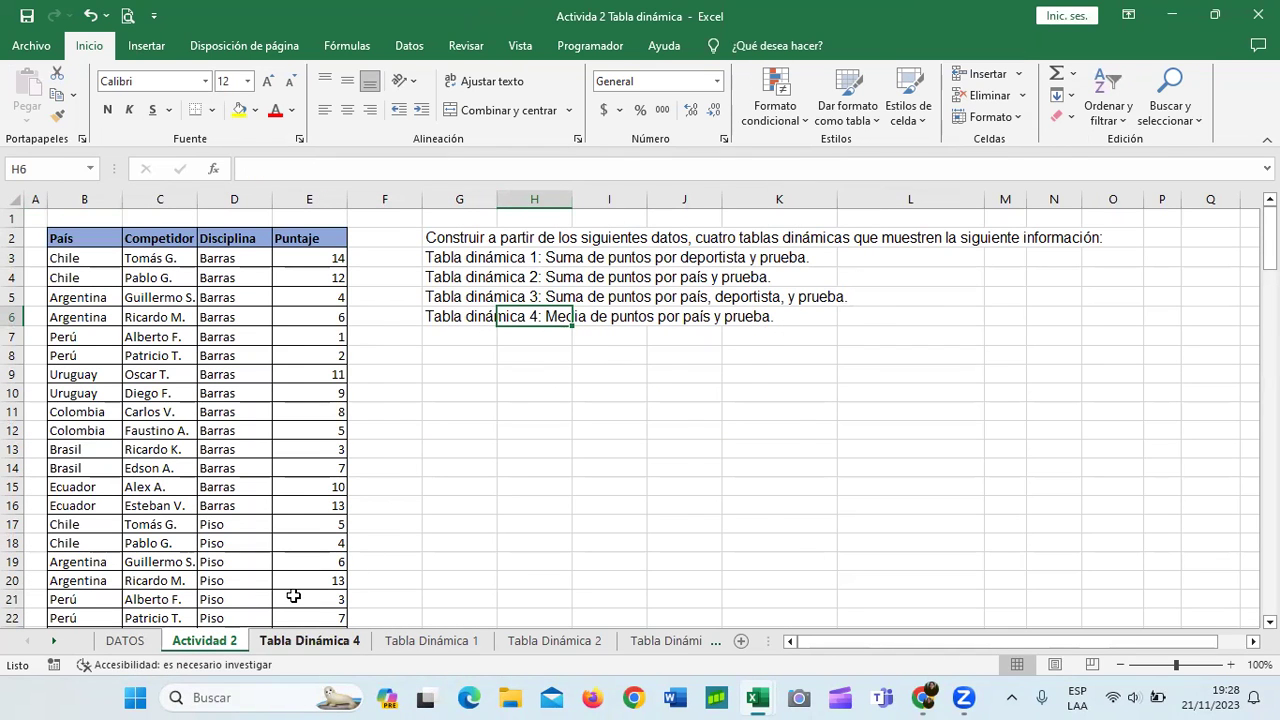
{"action": "left_click", "coordinate": [306, 641]}
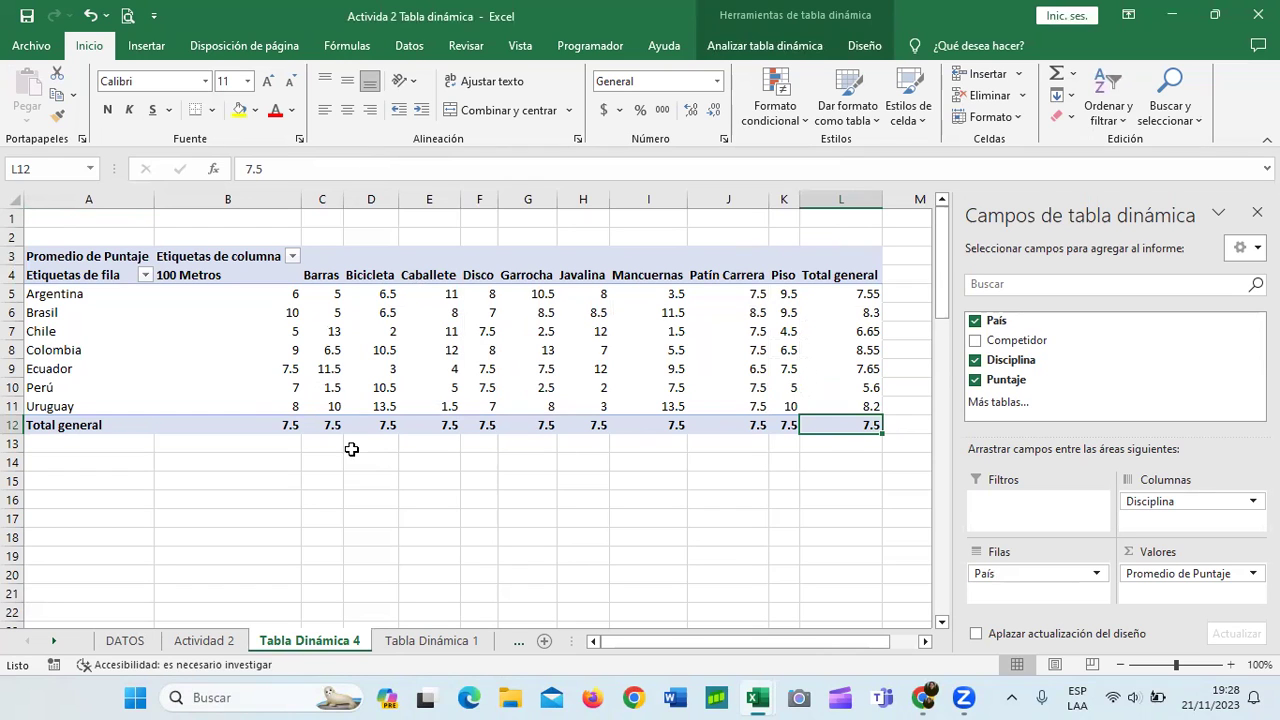
{"action": "left_click", "coordinate": [295, 427]}
{"action": "left_click", "coordinate": [344, 428]}
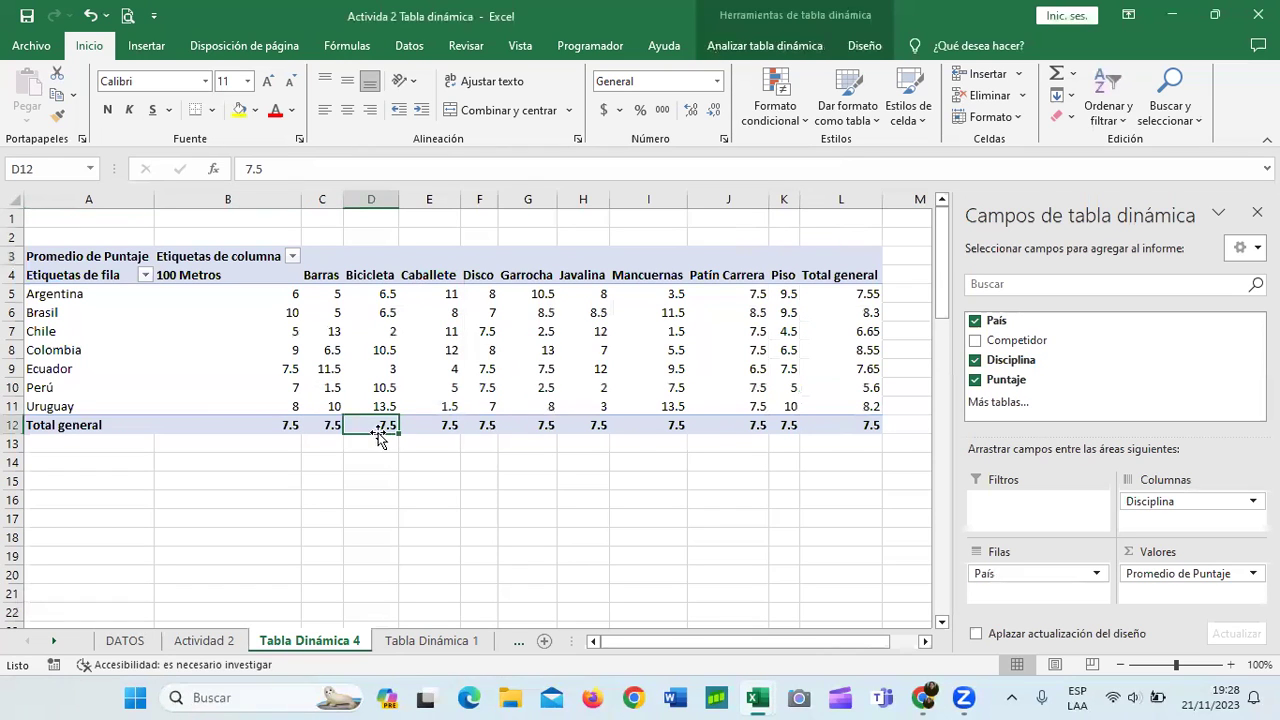
Examine the overall average points of each remaining discipline and the Total general column in the fourth pivot table
{"action": "left_click", "coordinate": [452, 428]}
{"action": "left_click", "coordinate": [487, 428]}
{"action": "left_click", "coordinate": [535, 427]}
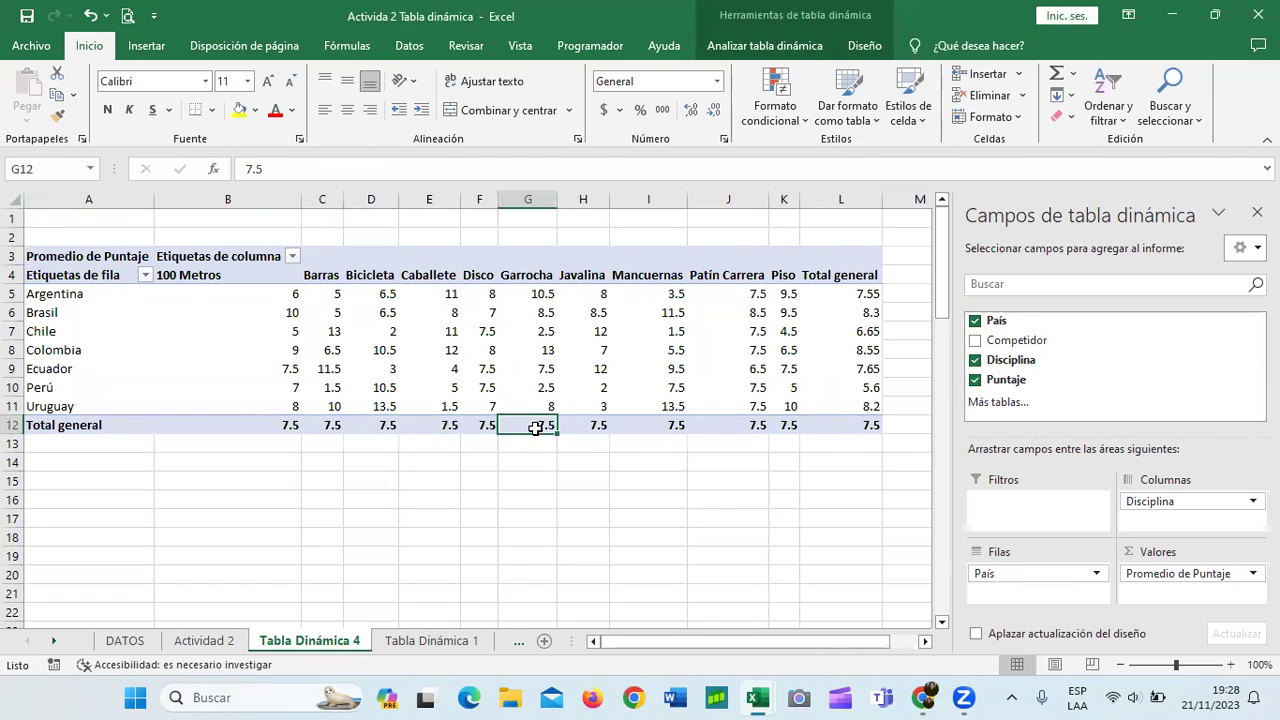
{"action": "left_click", "coordinate": [596, 428]}
{"action": "left_click", "coordinate": [663, 425]}
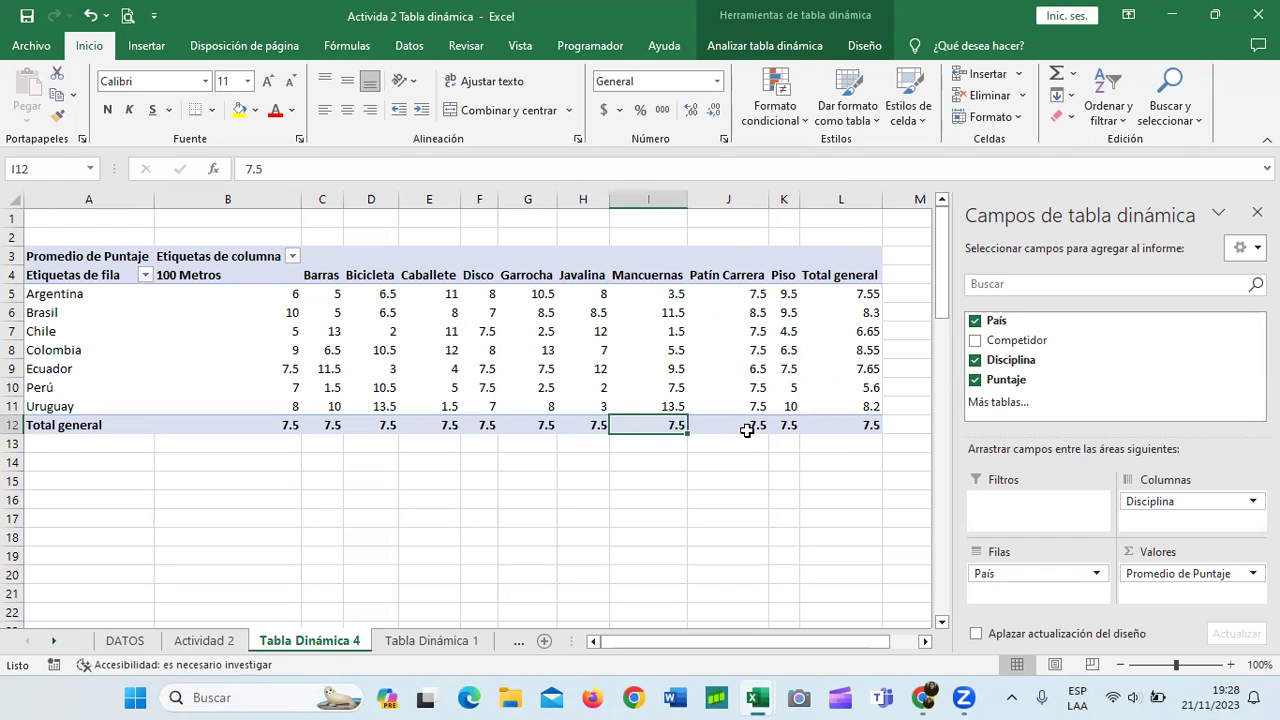
{"action": "left_click", "coordinate": [747, 427]}
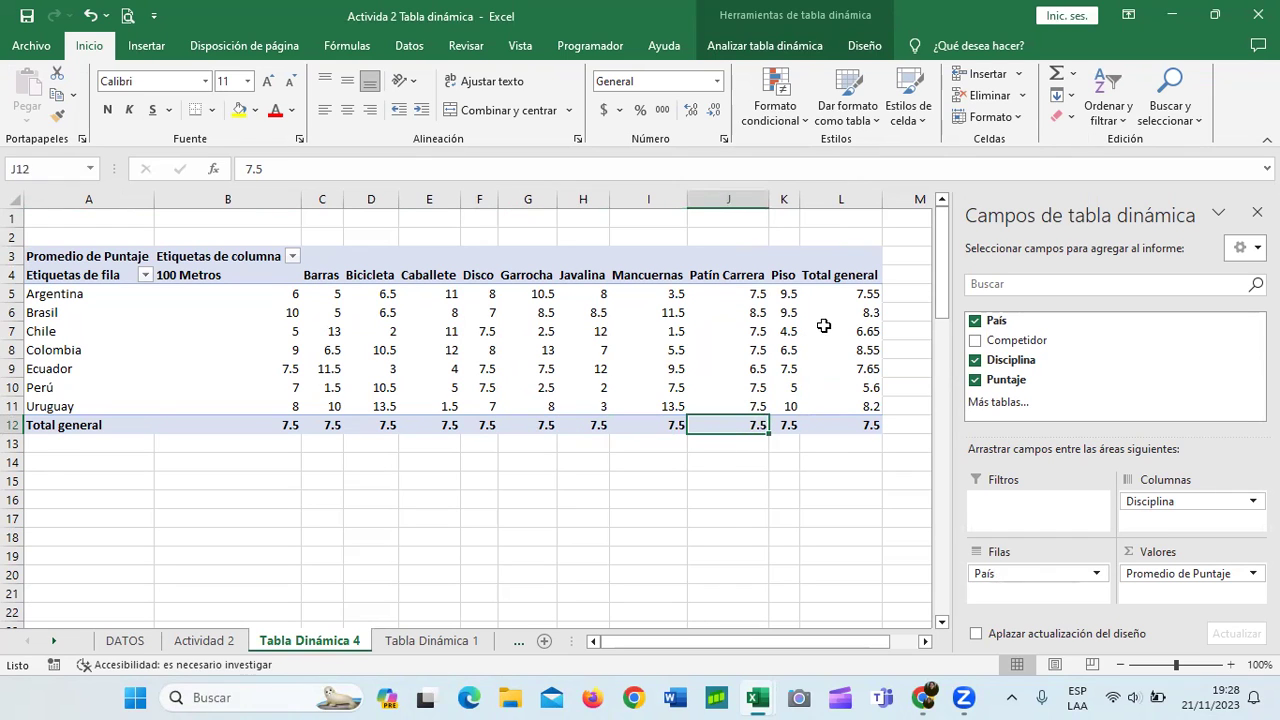
{"action": "left_click", "coordinate": [843, 298]}
{"action": "left_click", "coordinate": [866, 426]}
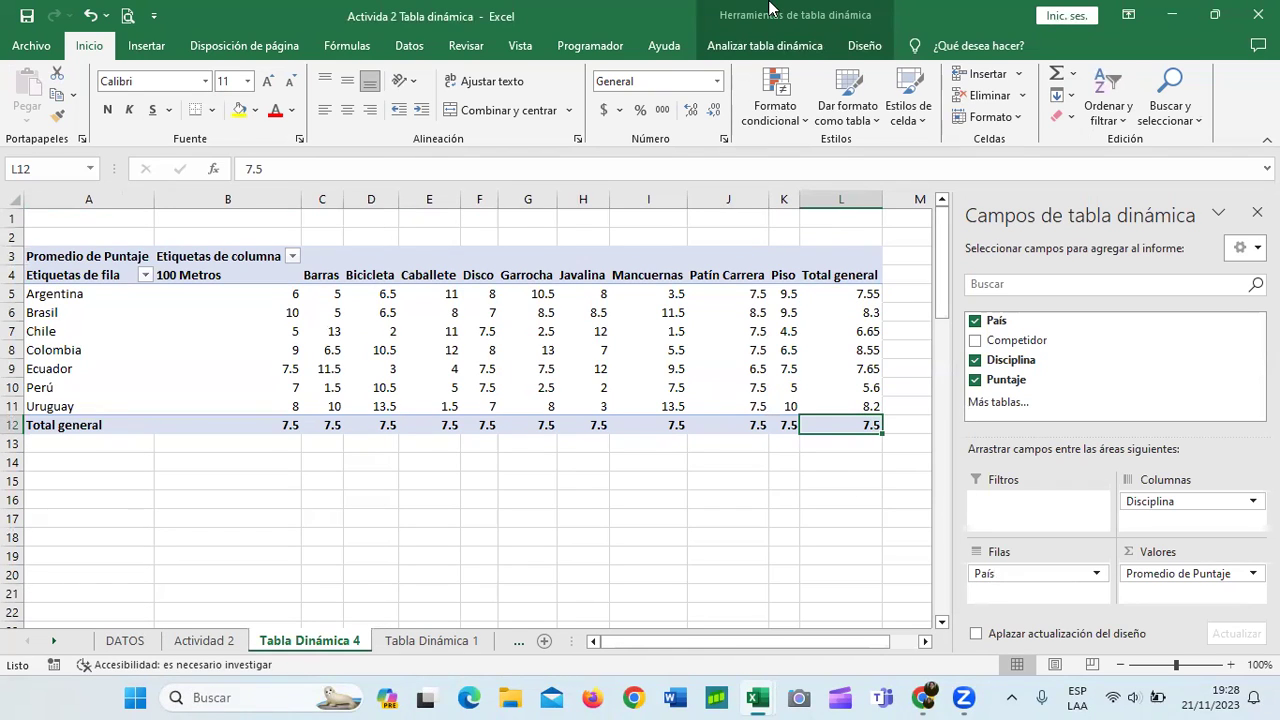
Apply the pale yellow pivot table style with black header and total rows to the Tabla Dinámica 4 pivot table
{"action": "left_click", "coordinate": [860, 46]}
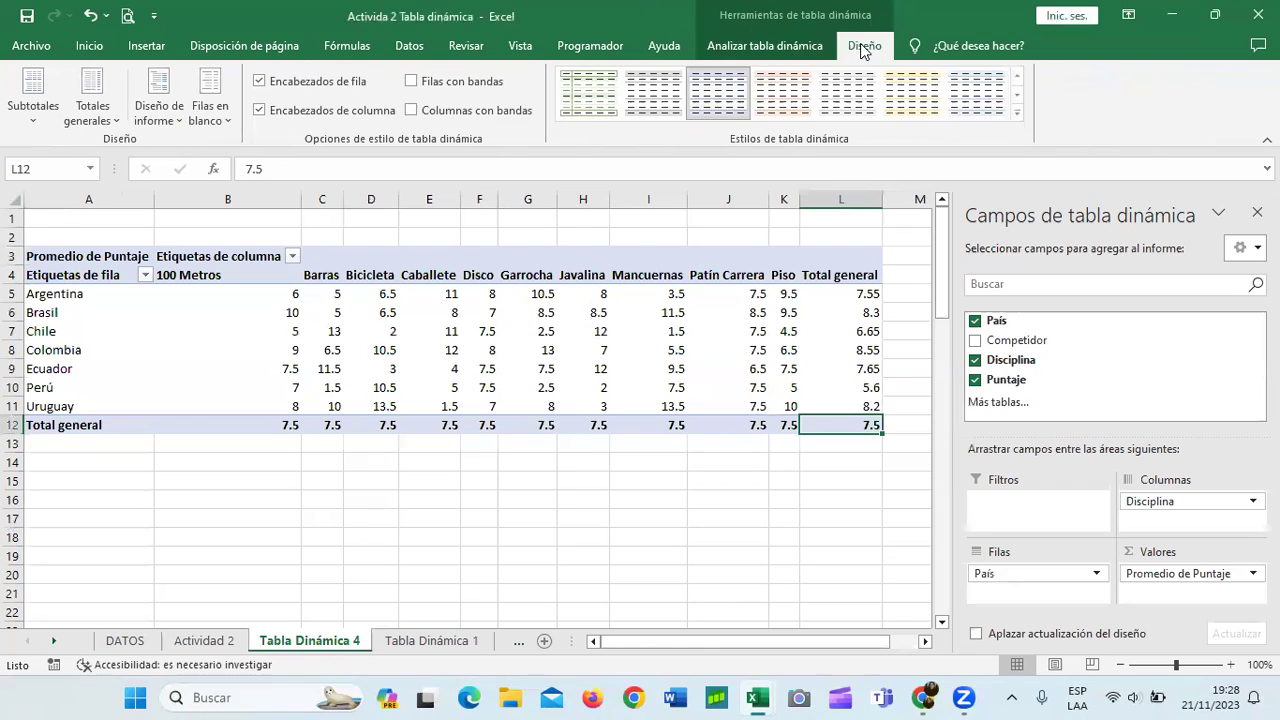
{"action": "left_click", "coordinate": [1018, 112]}
{"action": "left_click", "coordinate": [848, 517]}
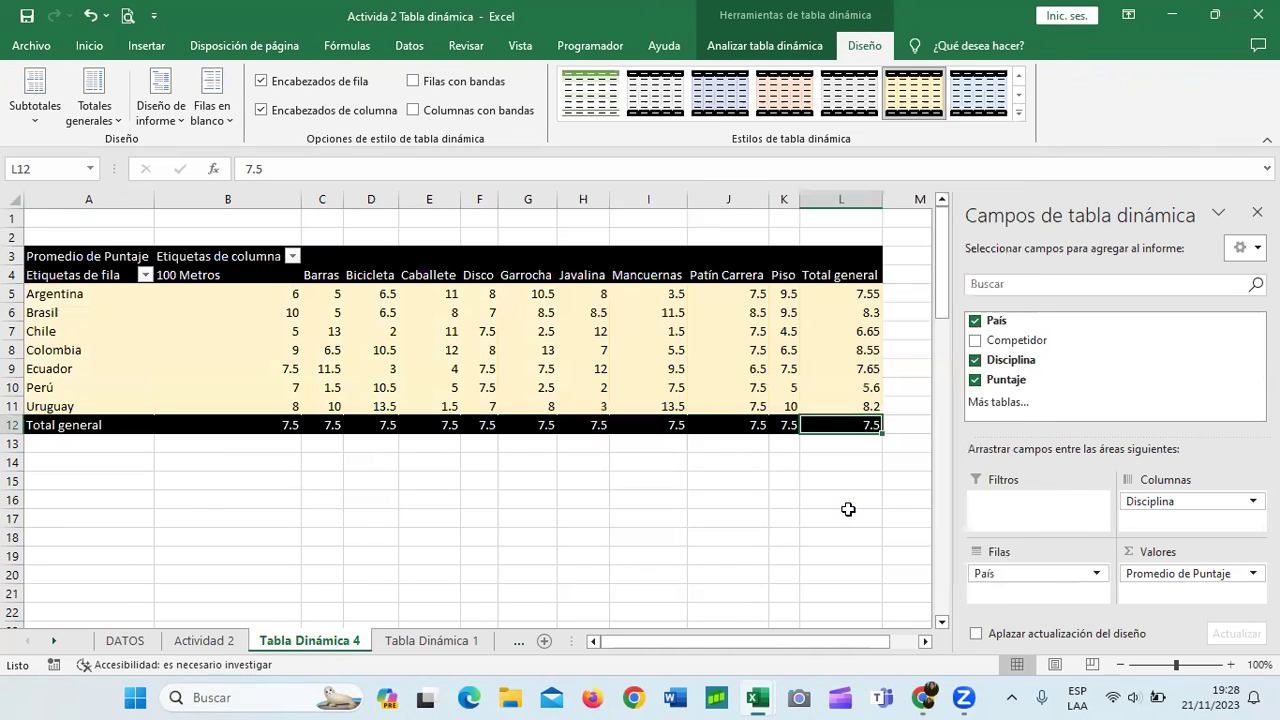
{"action": "left_click", "coordinate": [725, 560]}
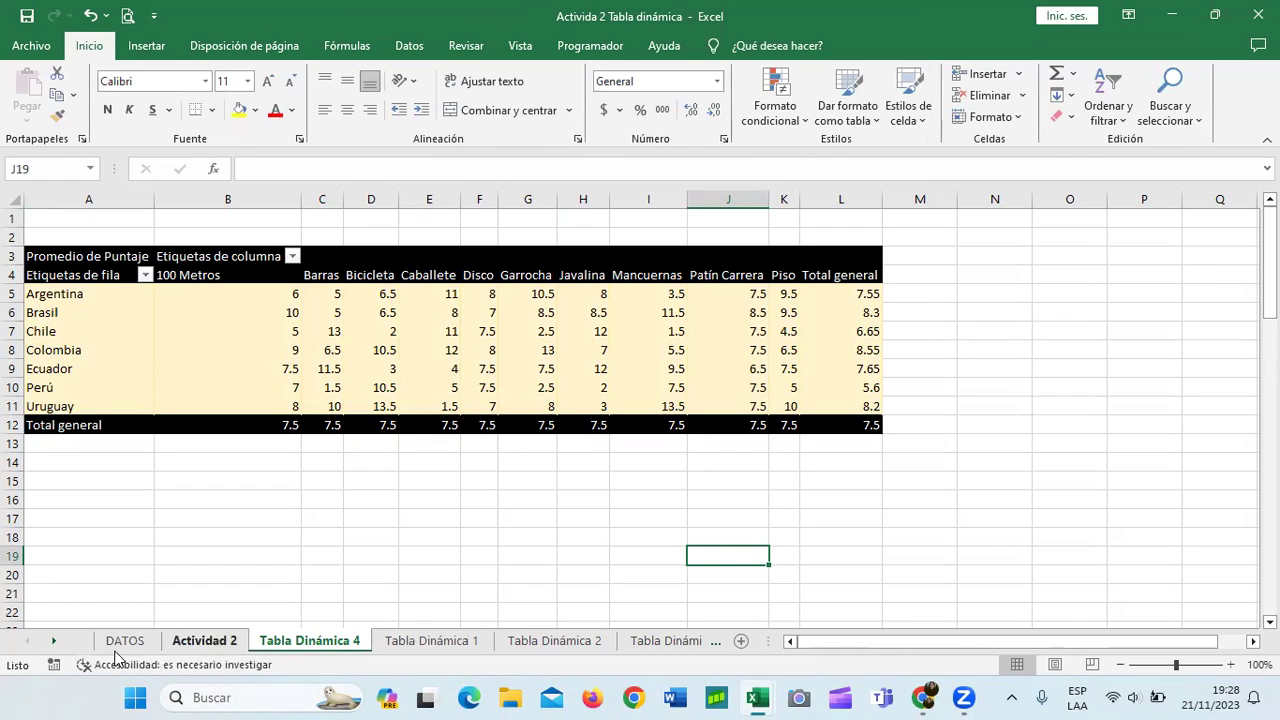
Add a new worksheet beside Tabla Dinámica 4 and rename it Tabla Dinámica 5
{"action": "left_click", "coordinate": [54, 642]}
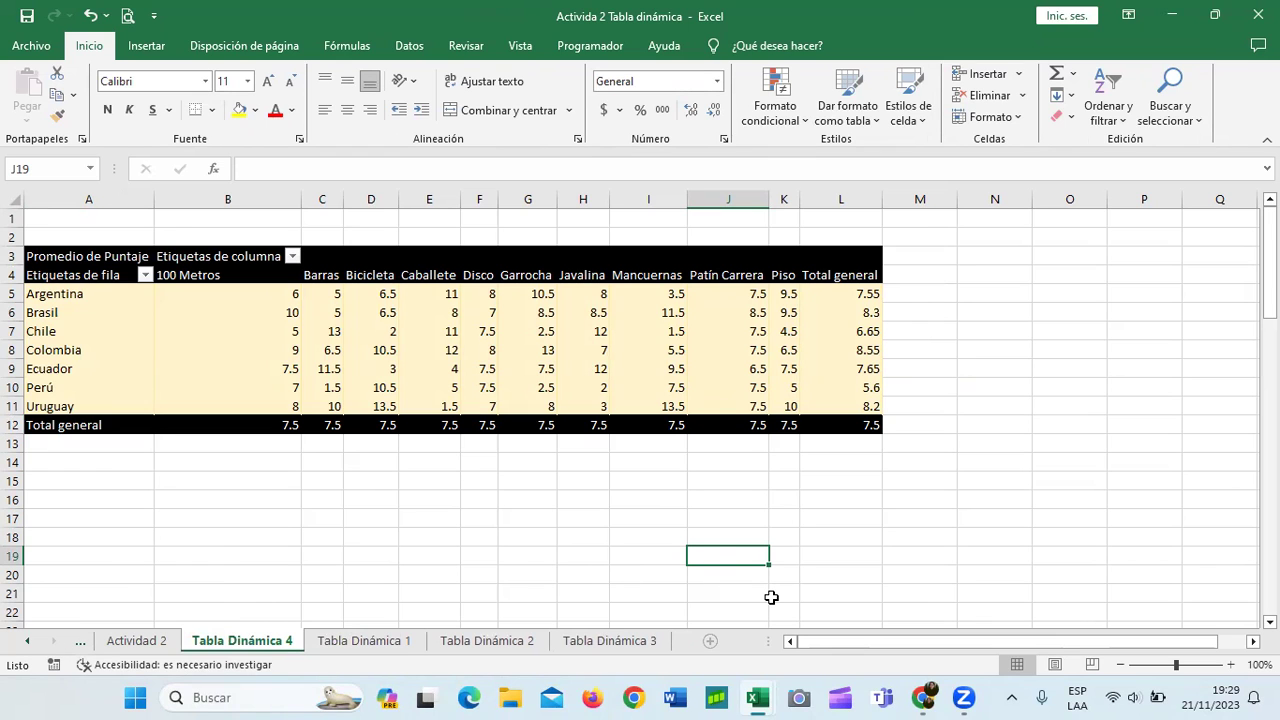
{"action": "key", "text": "shift+F11"}
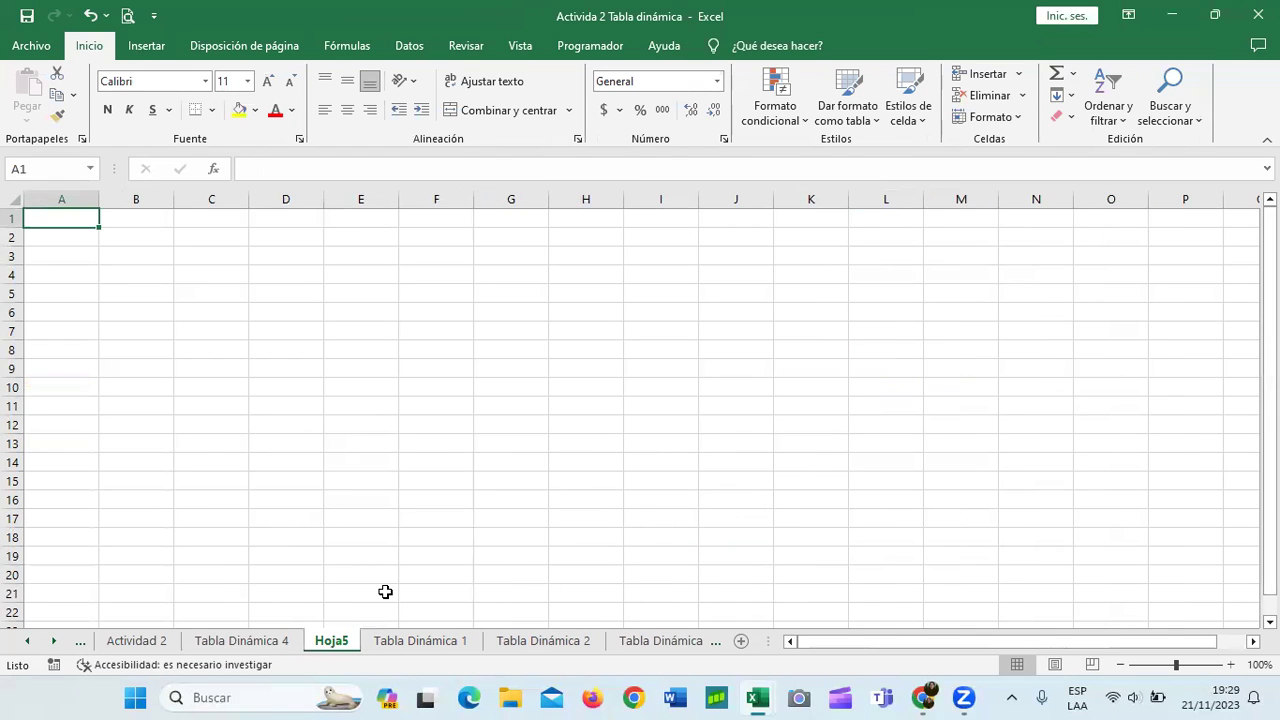
{"action": "right_click", "coordinate": [338, 640]}
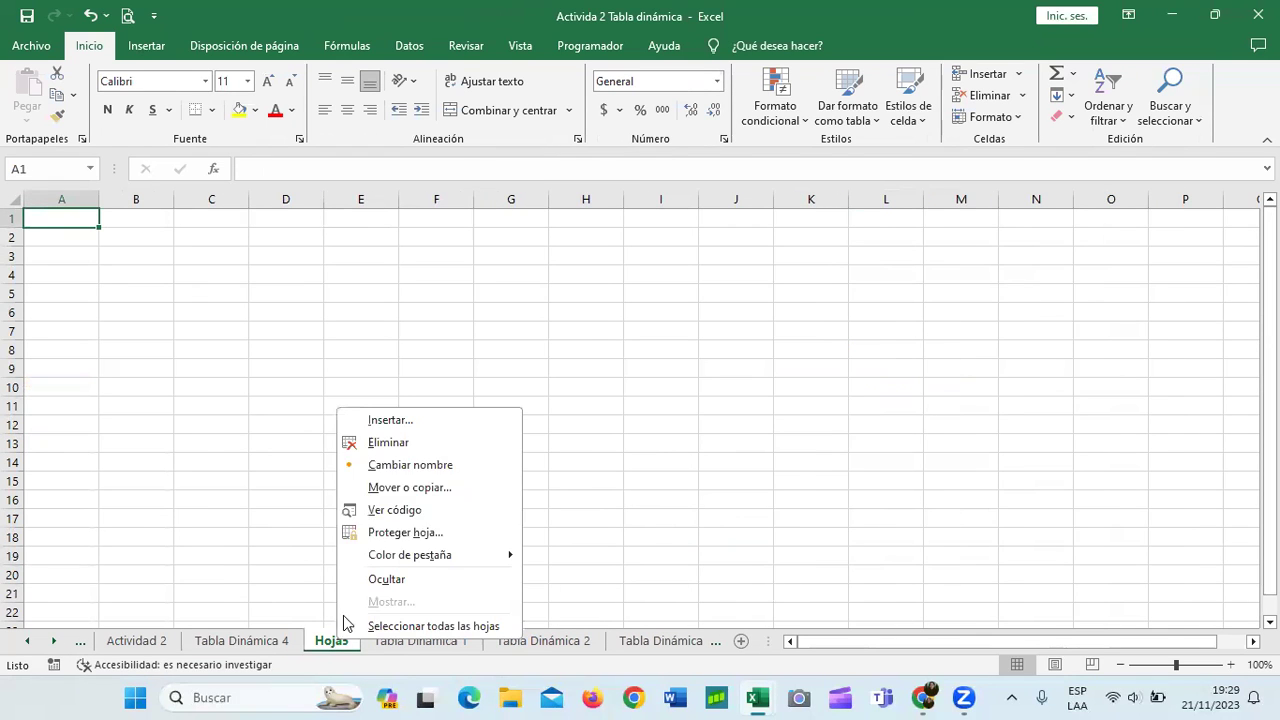
{"action": "left_click", "coordinate": [400, 462]}
{"action": "type", "text": "T"}
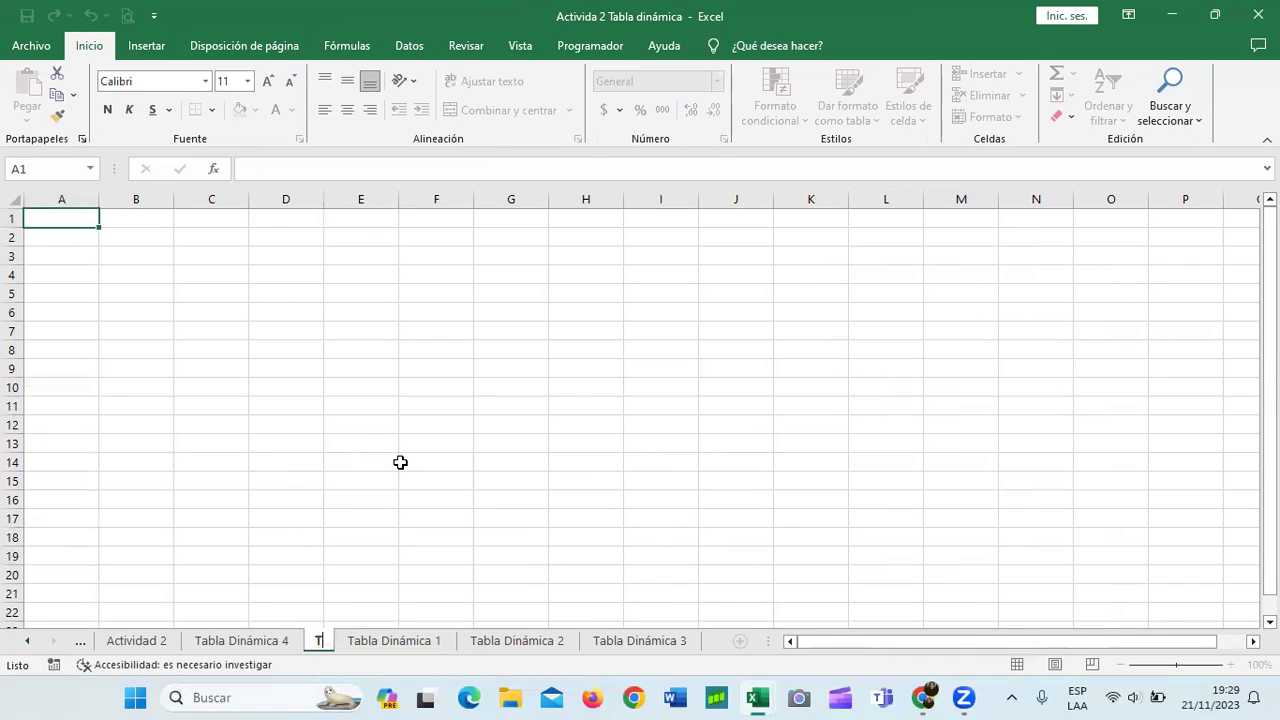
{"action": "type", "text": "abla"}
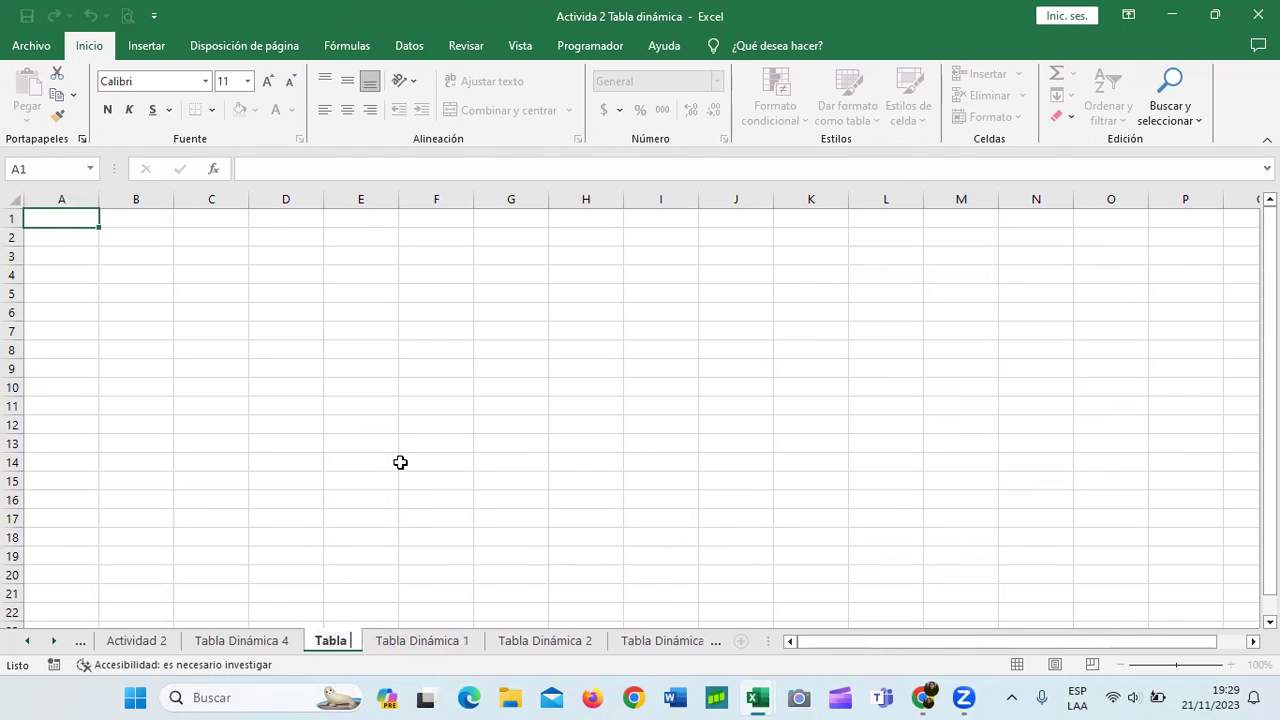
{"action": "type", "text": " Din"}
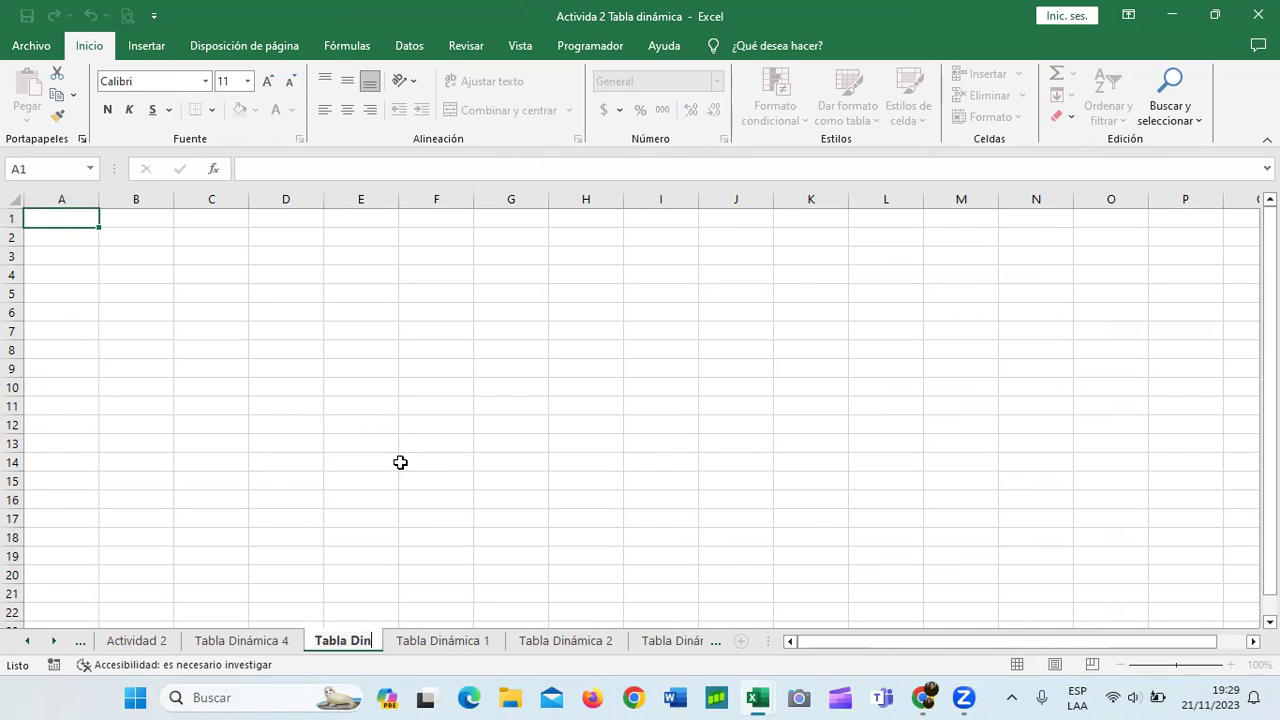
{"action": "type", "text": "ámica 5"}
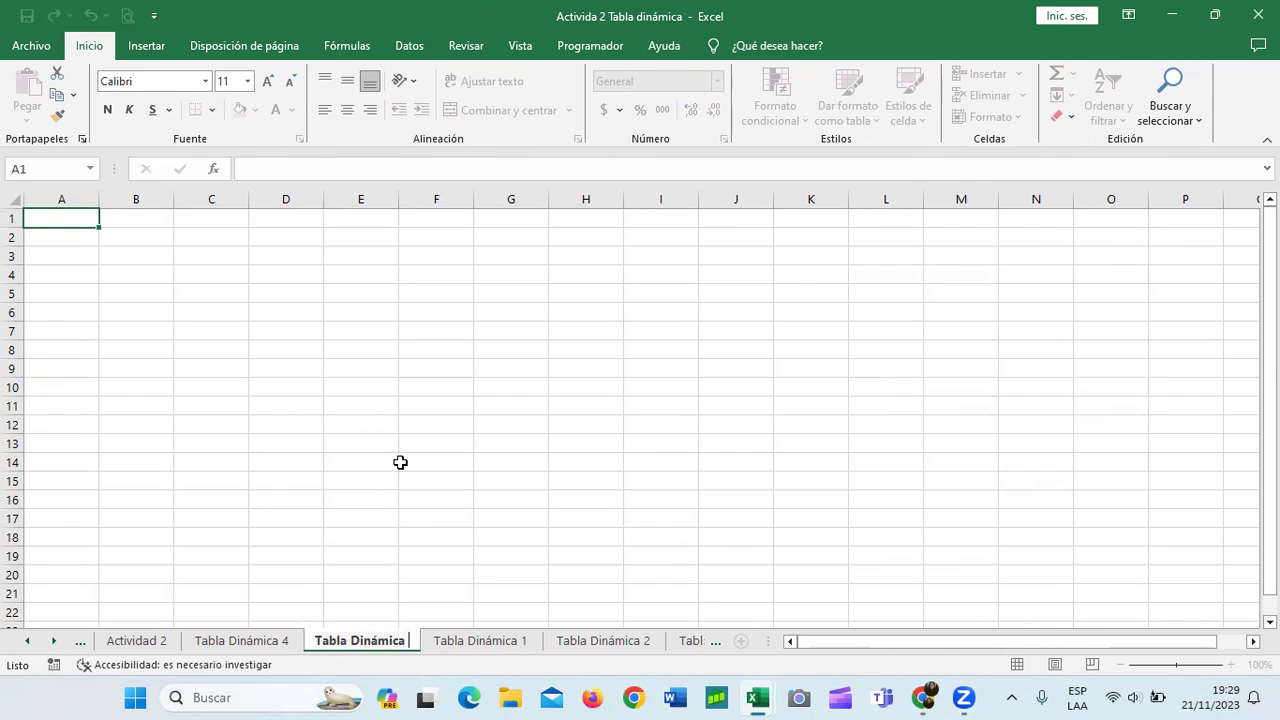
{"action": "key", "text": "Return"}
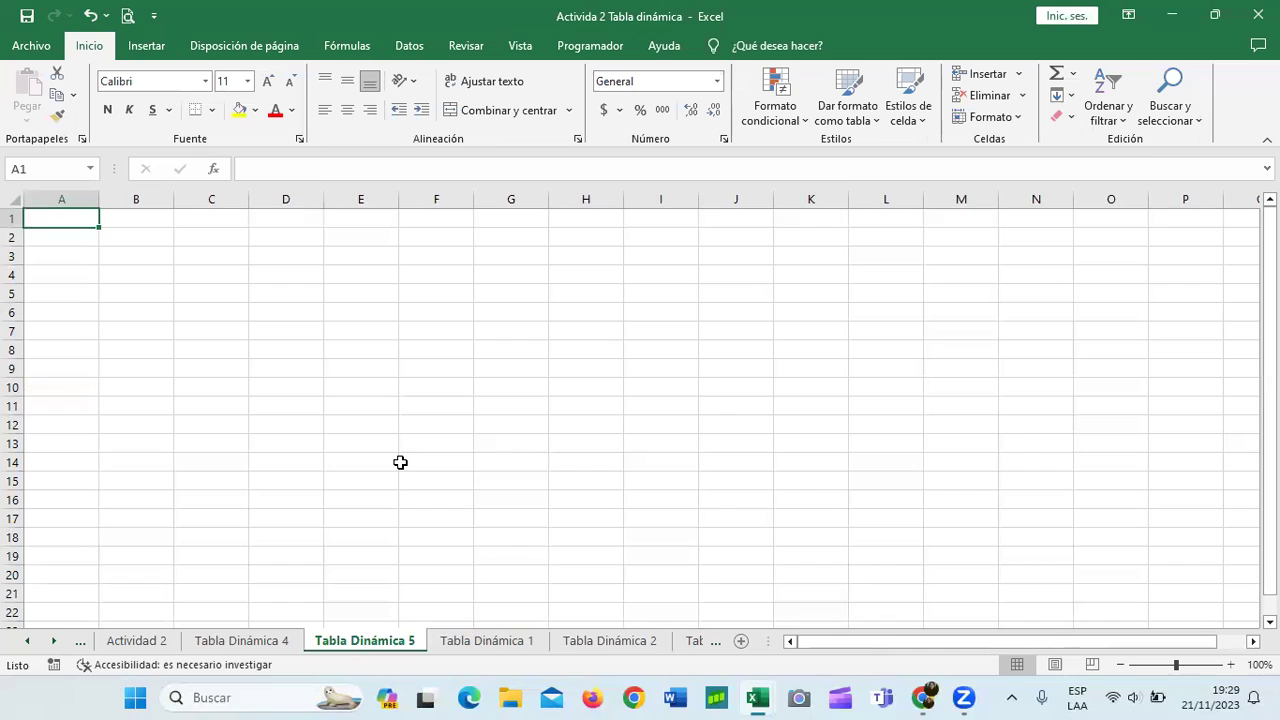
{"action": "left_click", "coordinate": [416, 358]}
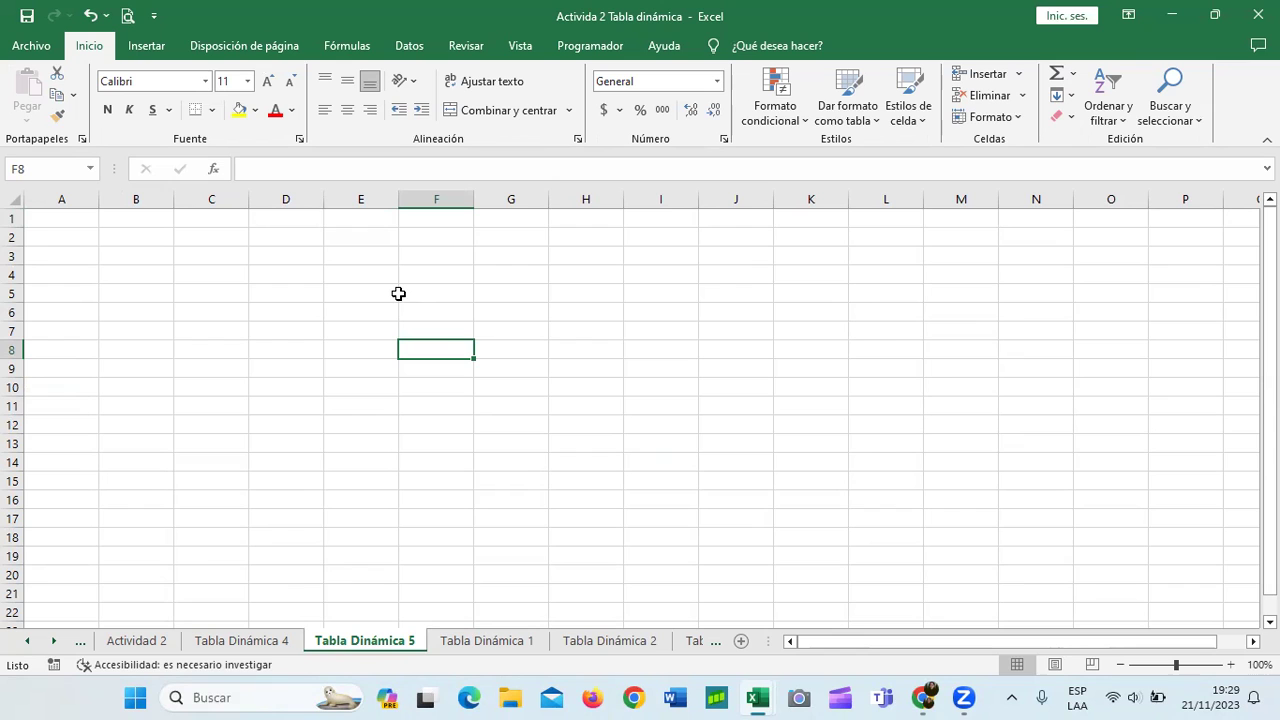
{"action": "left_click", "coordinate": [300, 292]}
{"action": "left_click", "coordinate": [150, 50]}
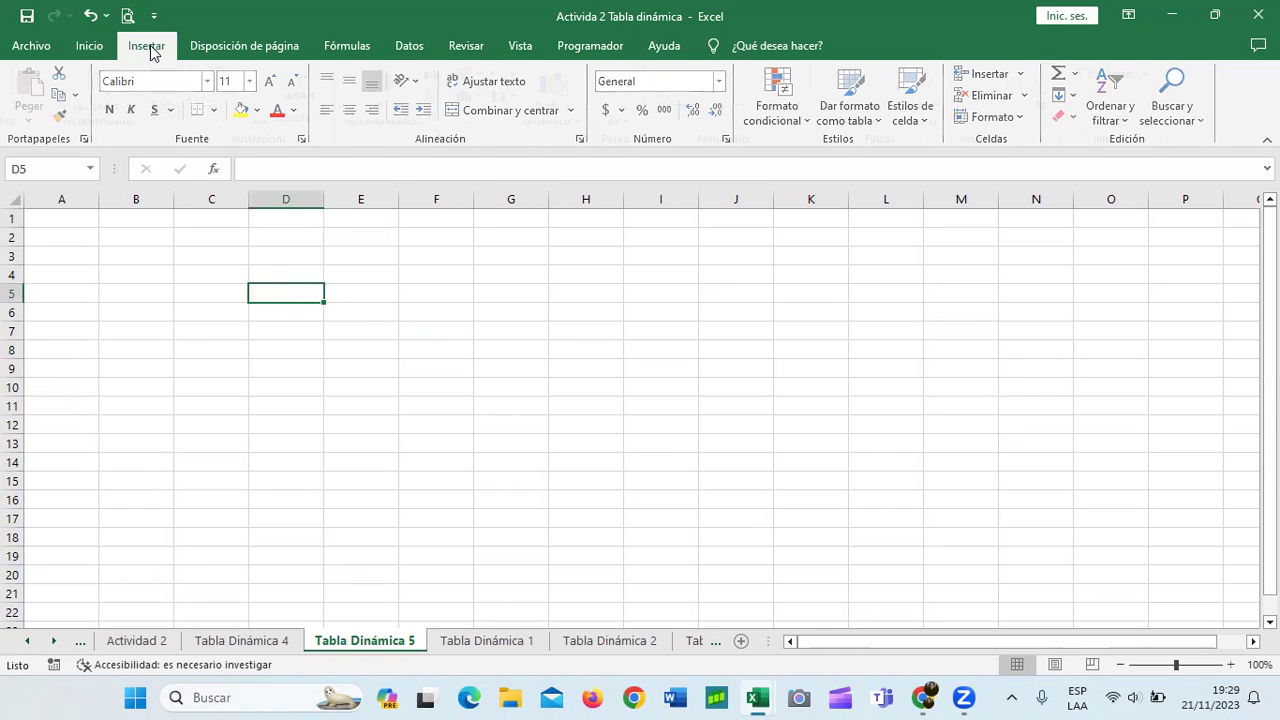
{"action": "left_click", "coordinate": [120, 100]}
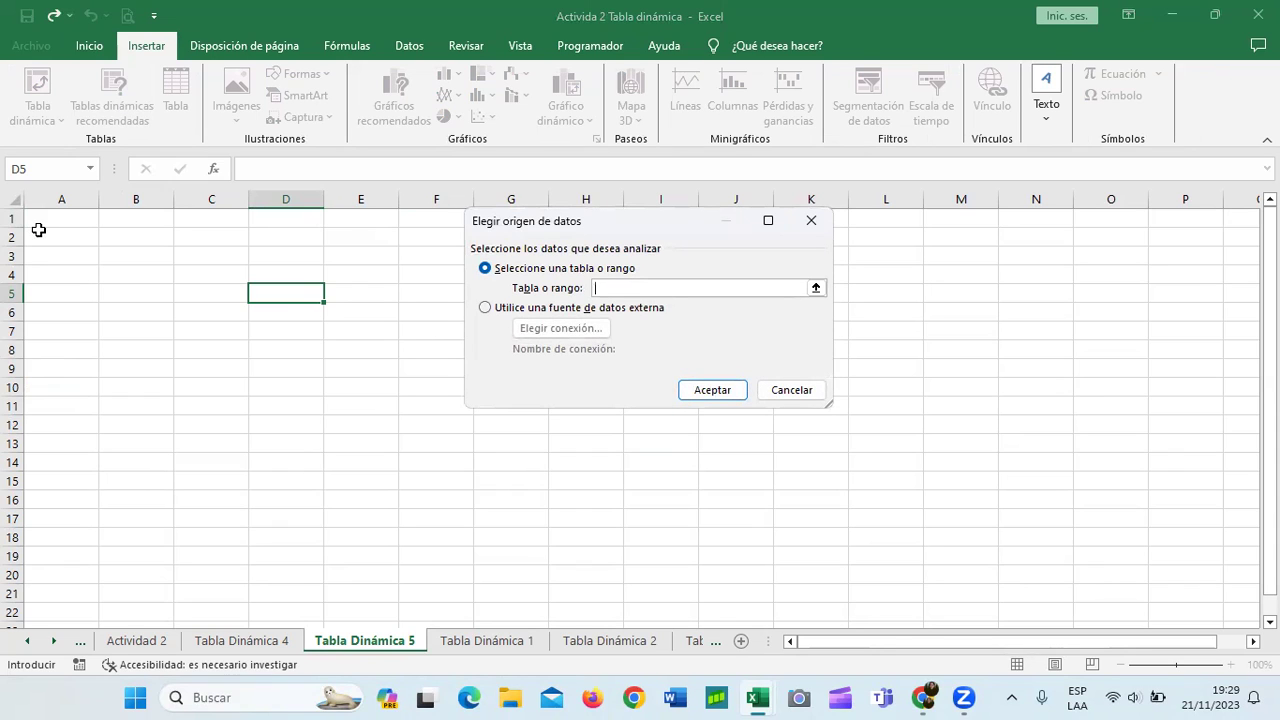
{"action": "left_click", "coordinate": [812, 222]}
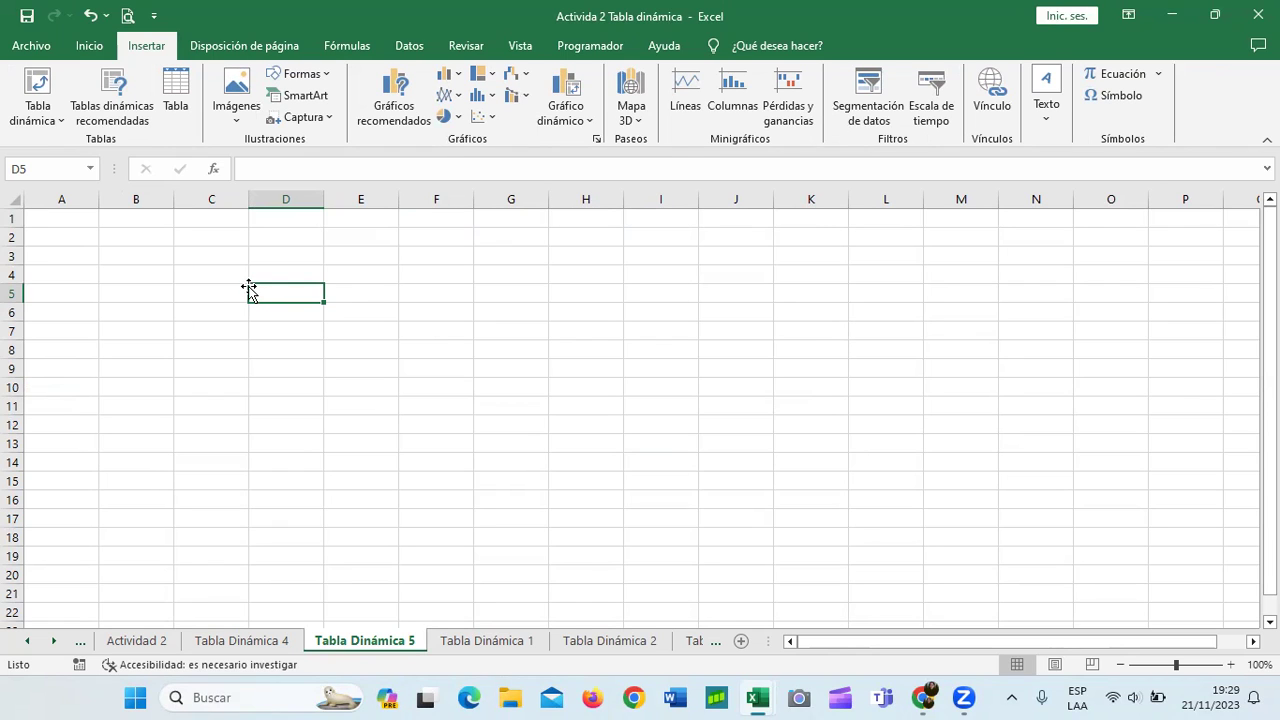
{"action": "left_click", "coordinate": [346, 289]}
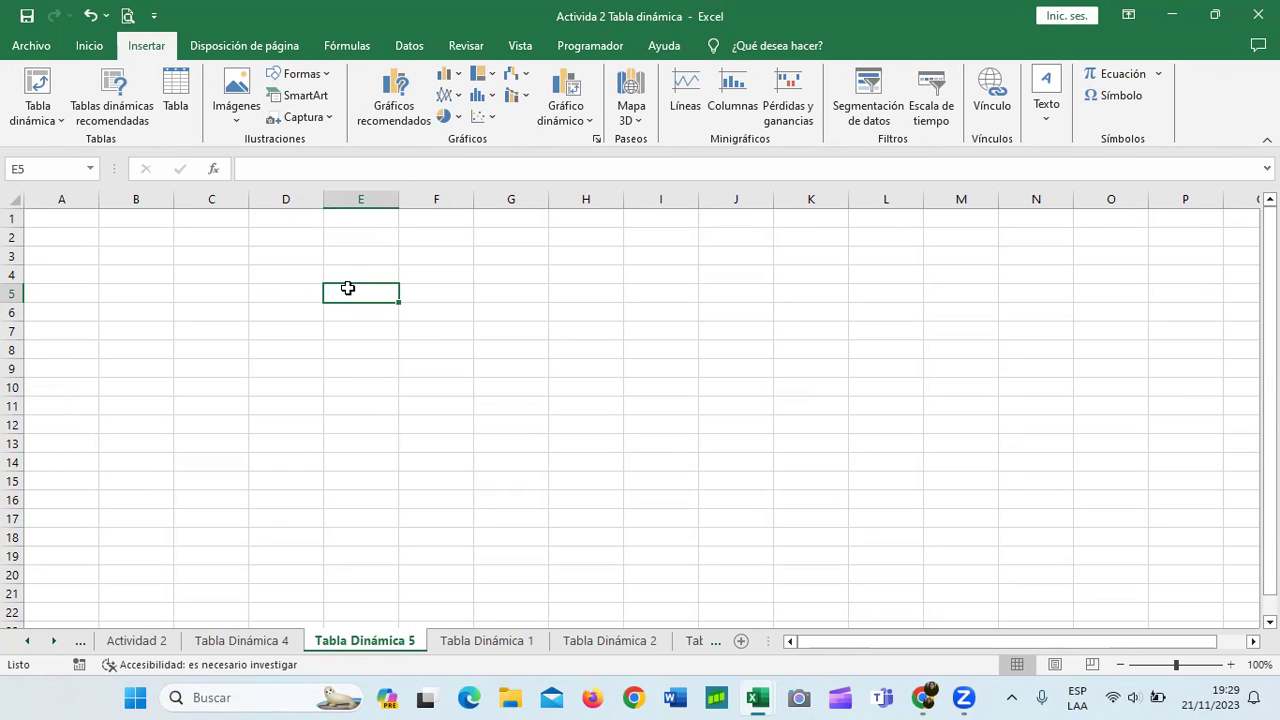
{"action": "left_click", "coordinate": [237, 288]}
{"action": "left_click", "coordinate": [330, 314]}
{"action": "left_click", "coordinate": [481, 309]}
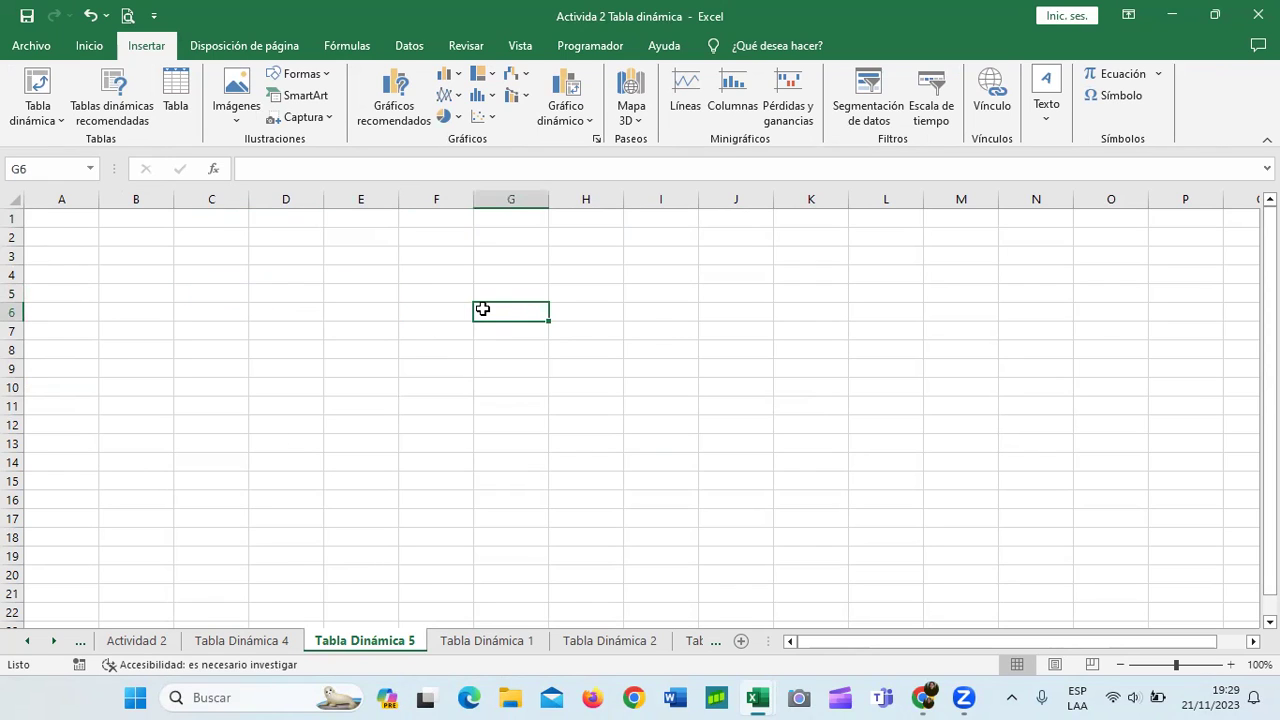
{"action": "left_click", "coordinate": [316, 297]}
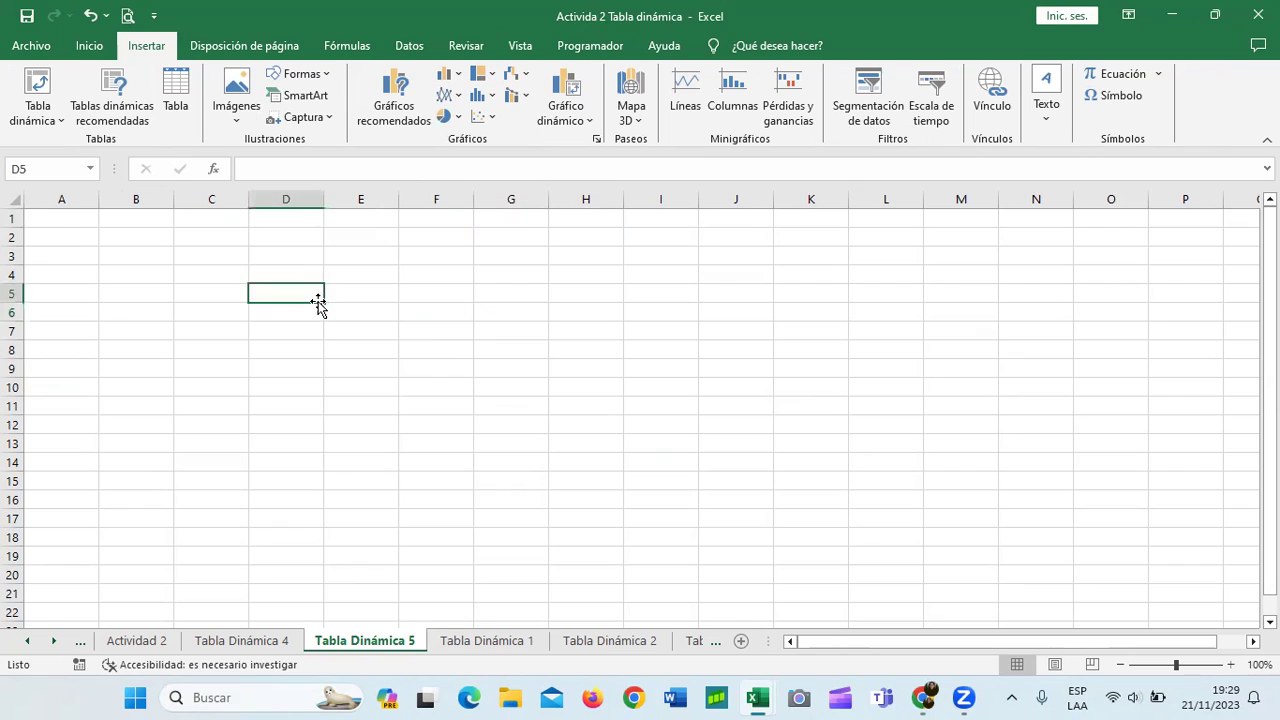
{"action": "left_click", "coordinate": [466, 284]}
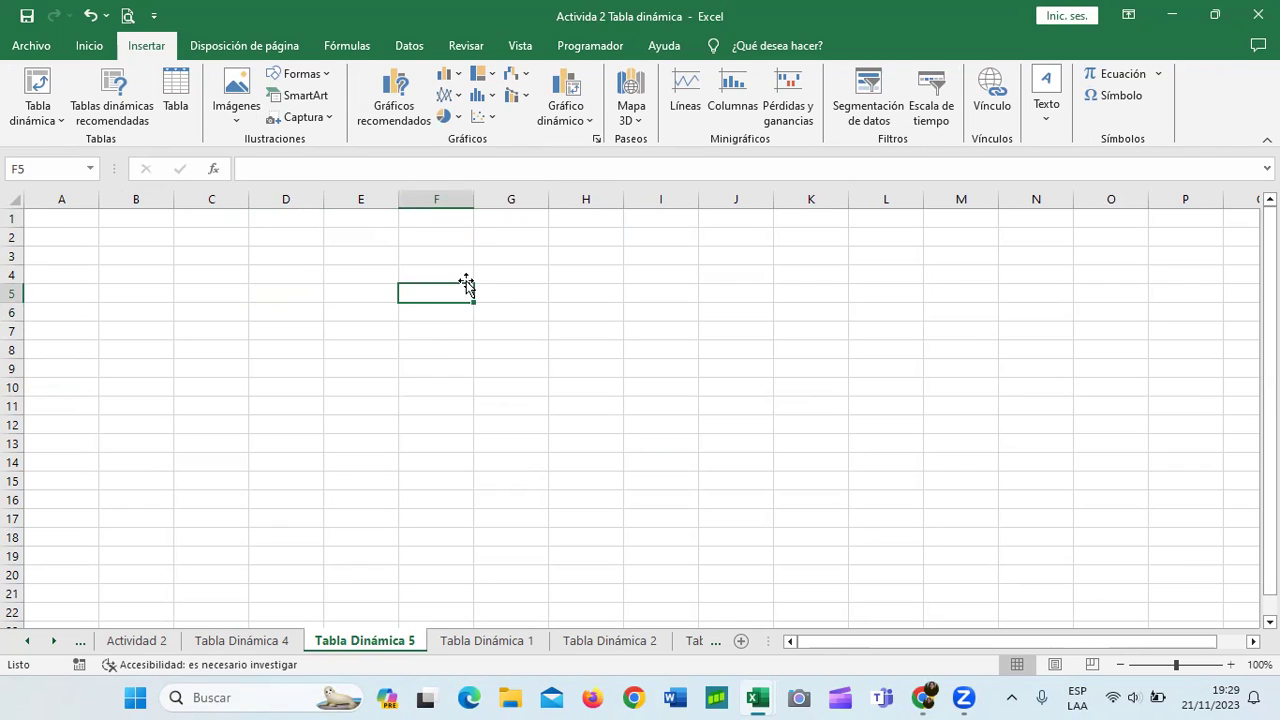
Start inserting a recommended pivot table at cell D5 of Tabla Dinámica 5, up to choosing its data source
{"action": "left_click", "coordinate": [278, 293]}
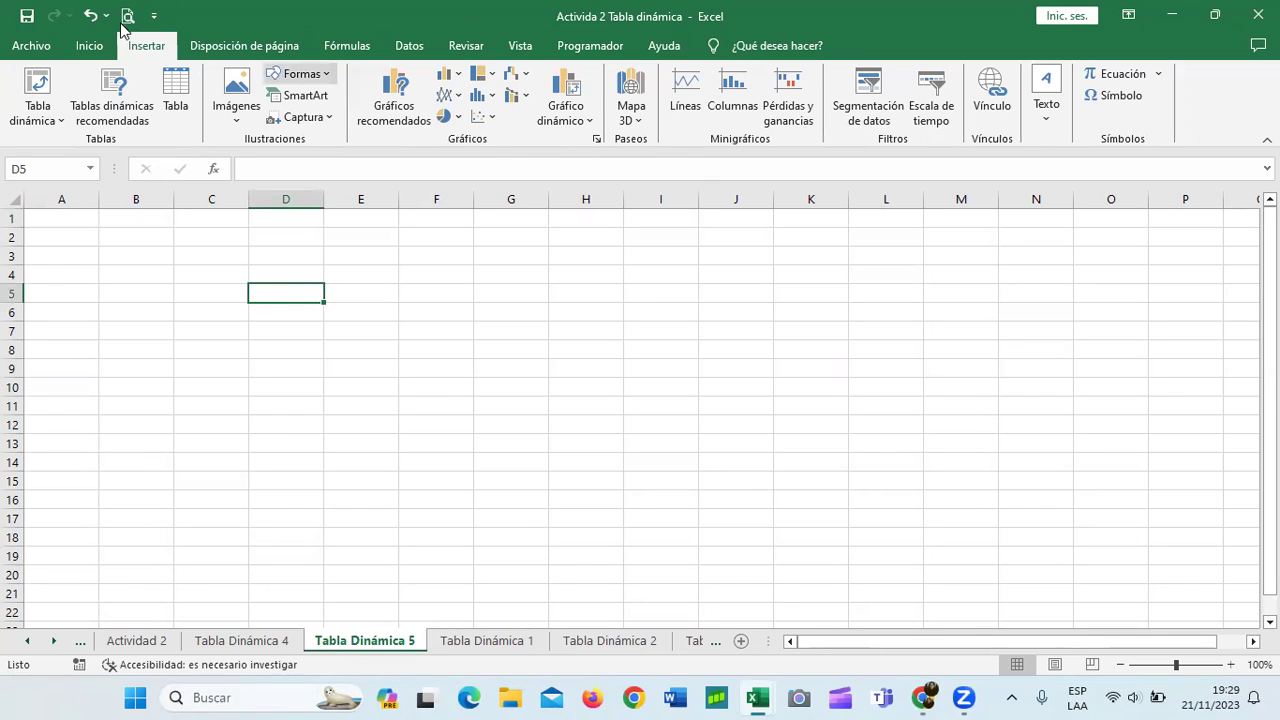
{"action": "left_click", "coordinate": [37, 84]}
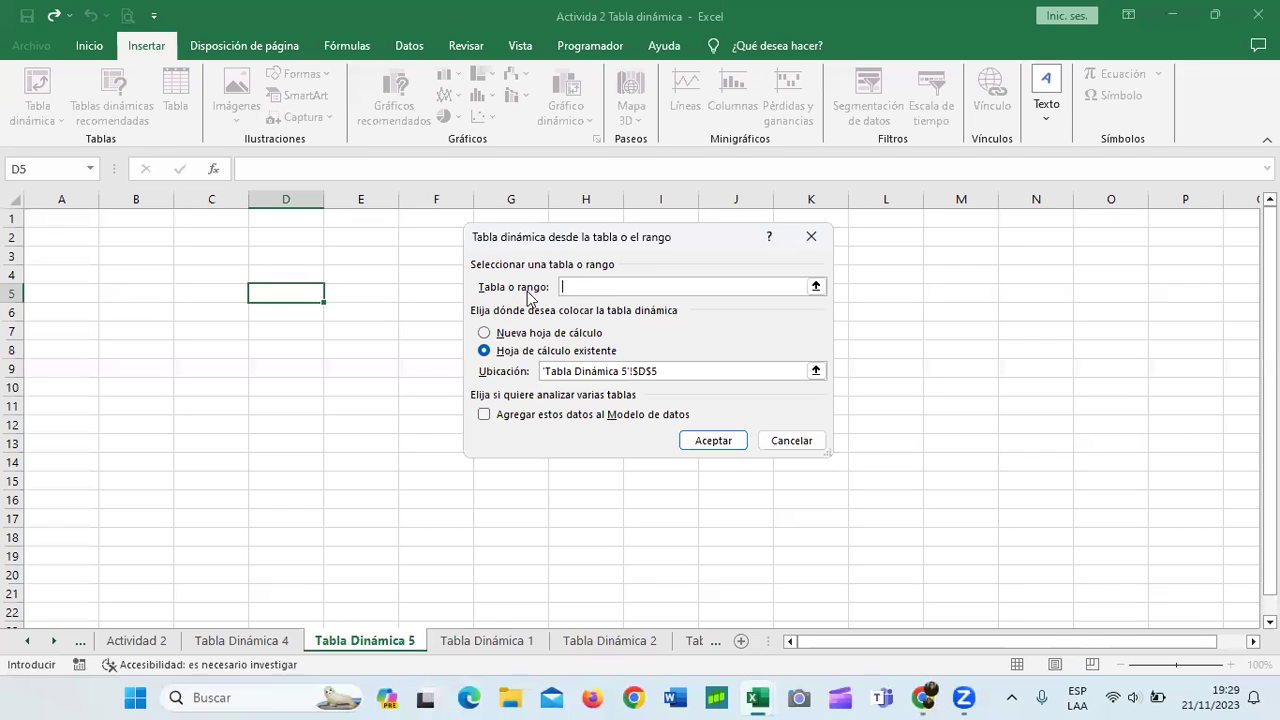
{"action": "left_click", "coordinate": [795, 442]}
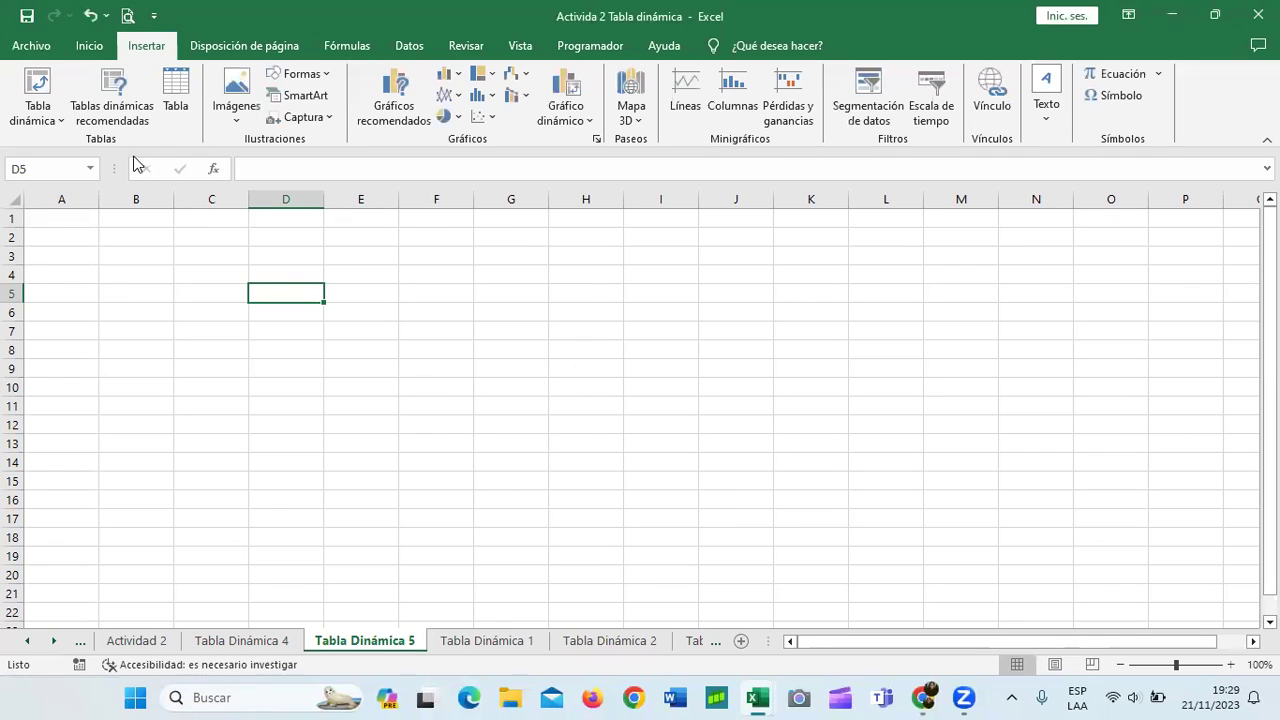
{"action": "left_click", "coordinate": [124, 94]}
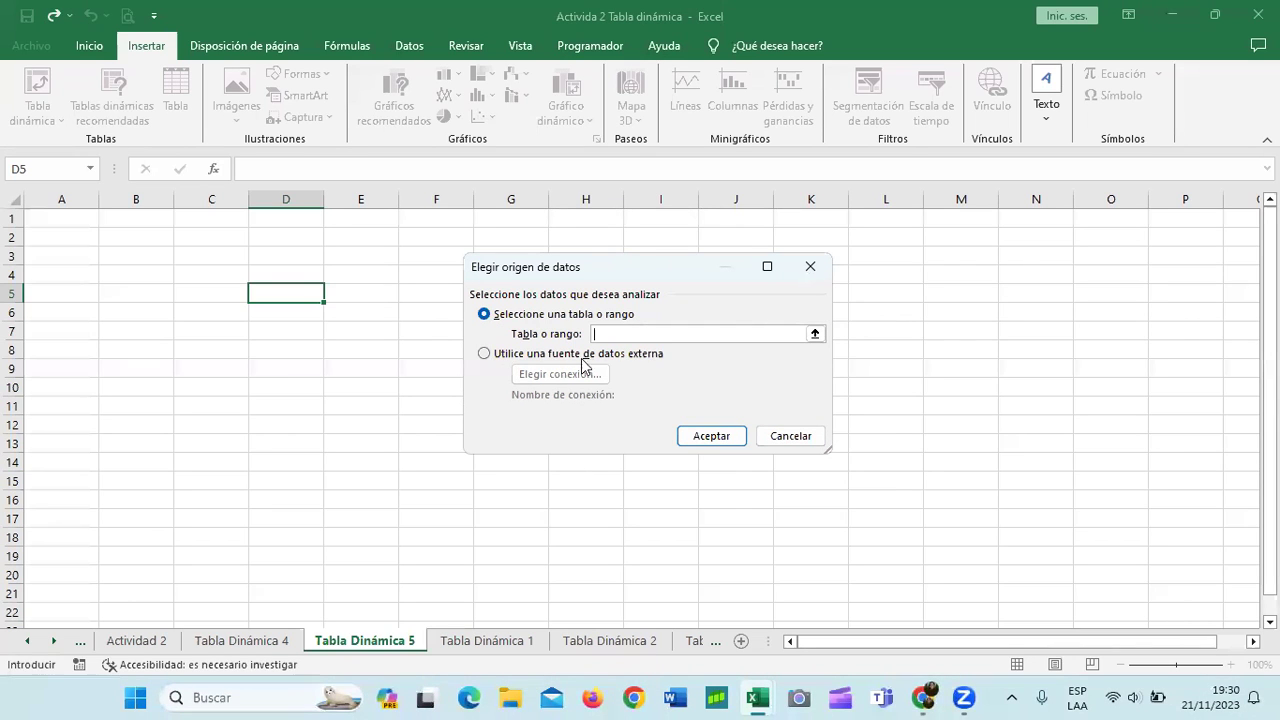
Set the pivot table's data origin to an external data source and look through the existing connections
{"action": "left_click", "coordinate": [484, 355]}
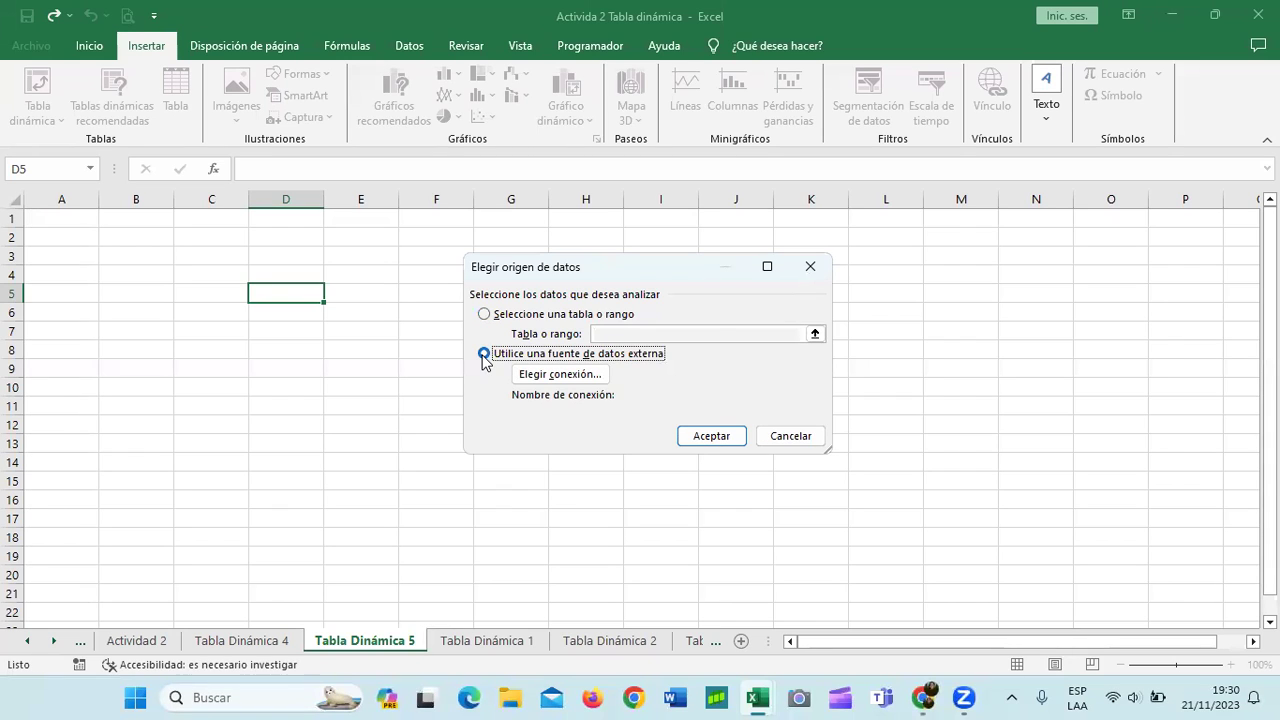
{"action": "left_click", "coordinate": [578, 376]}
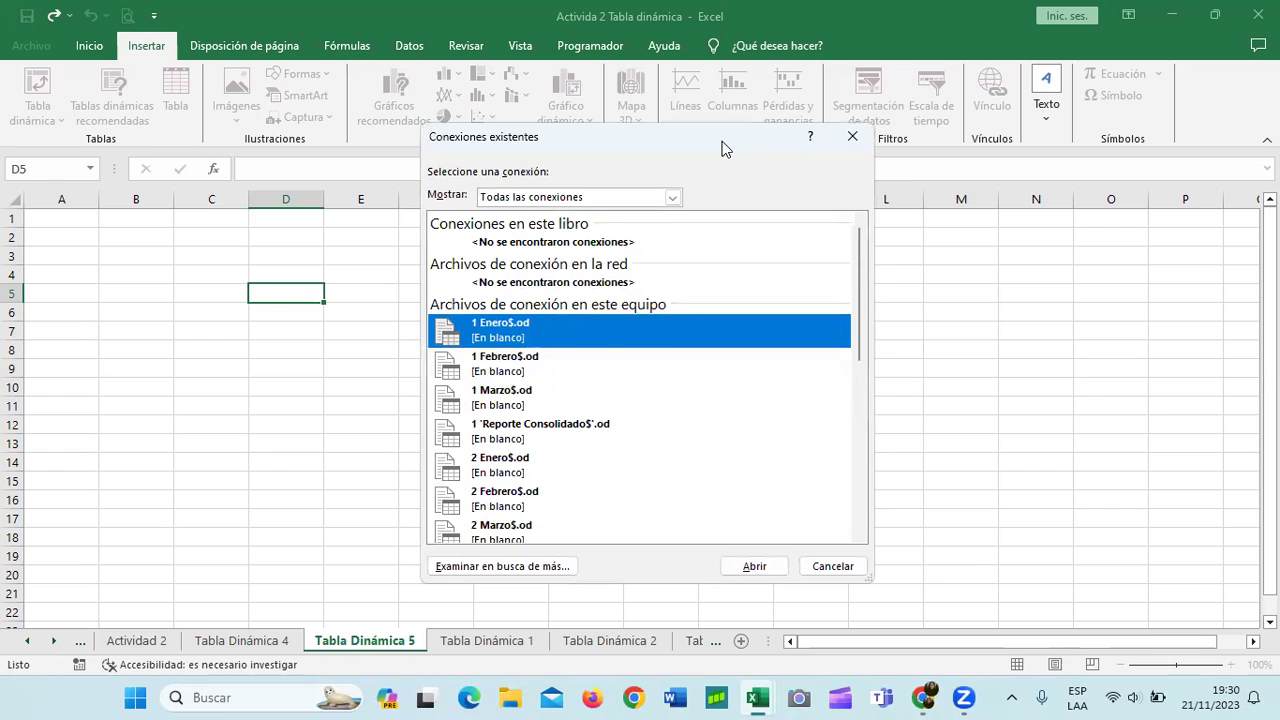
{"action": "left_click_drag", "start_coordinate": [721, 142], "coordinate": [765, 125]}
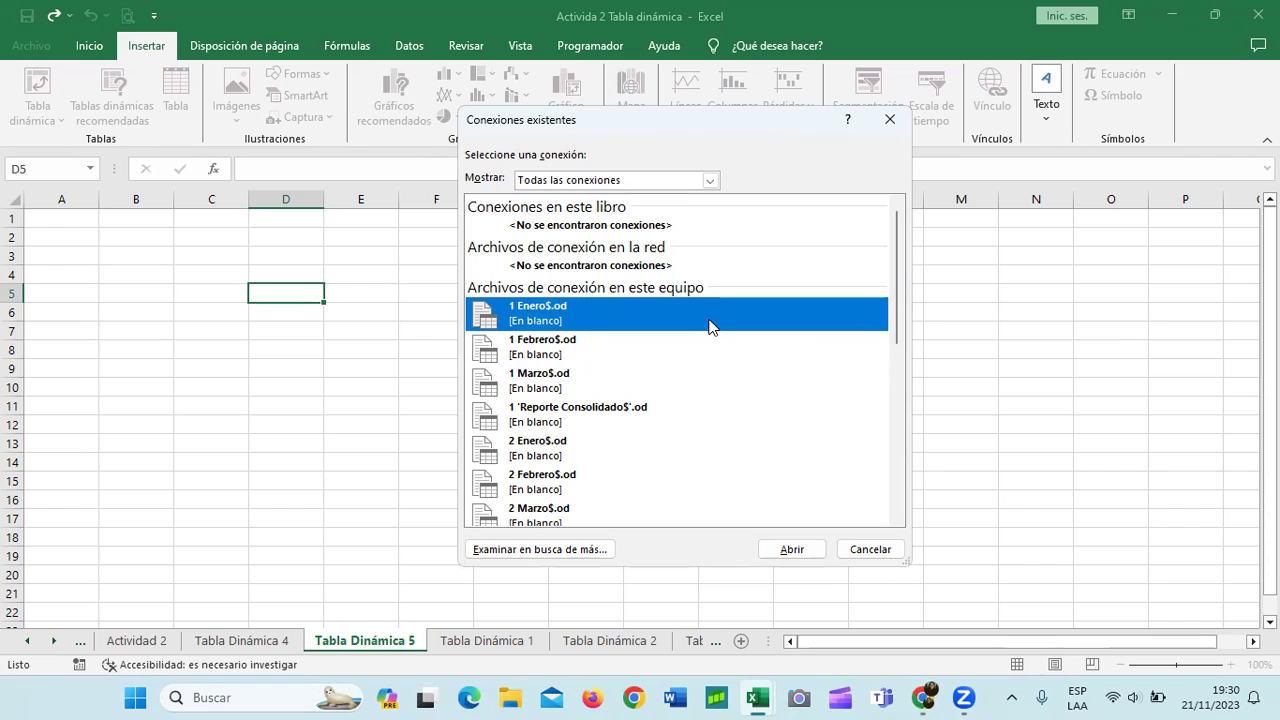
{"action": "left_click_drag", "start_coordinate": [897, 330], "coordinate": [912, 472]}
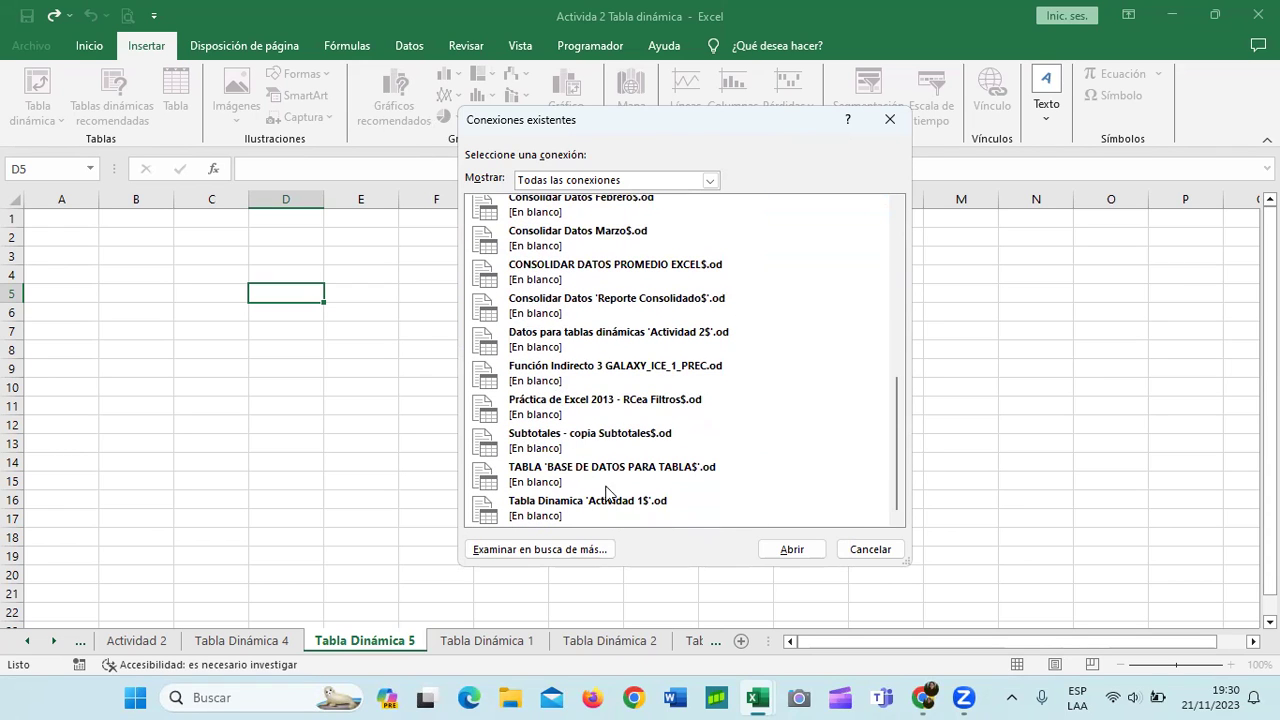
{"action": "left_click_drag", "start_coordinate": [898, 445], "coordinate": [896, 399]}
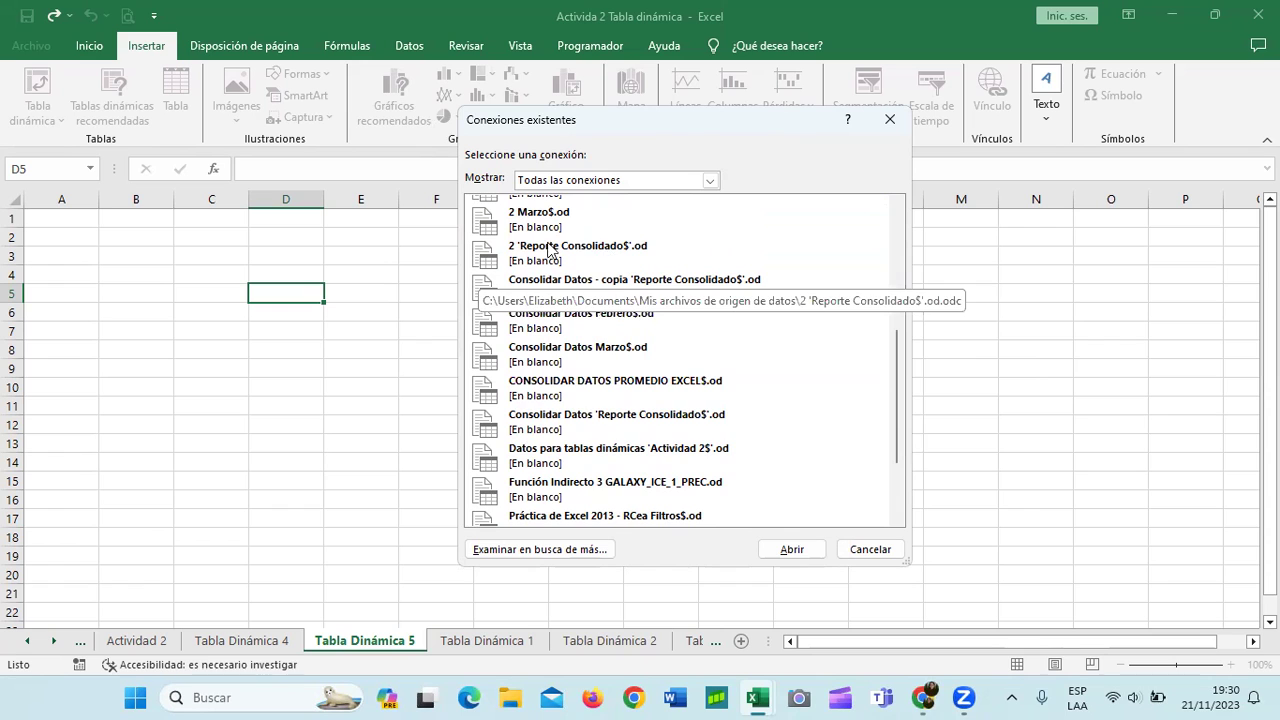
{"action": "scroll", "coordinate": [631, 312], "scroll_direction": "up", "scroll_amount": 2}
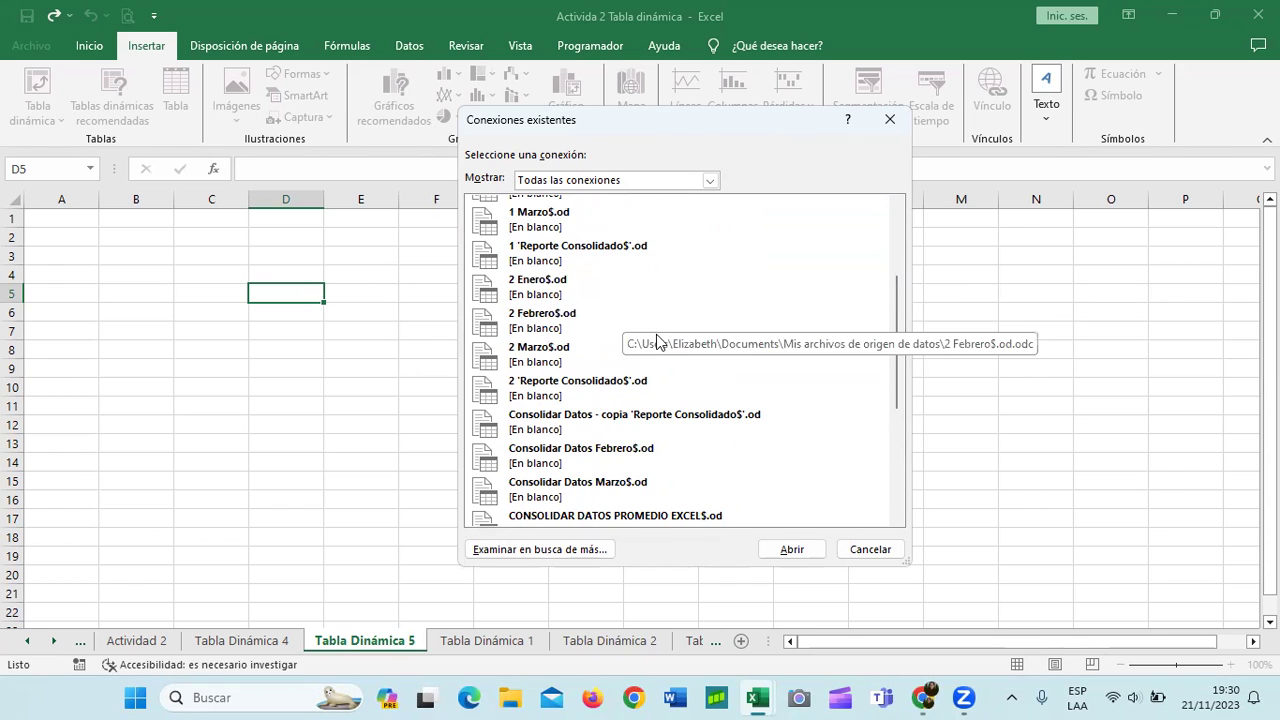
{"action": "scroll", "coordinate": [657, 341], "scroll_direction": "up", "scroll_amount": 2}
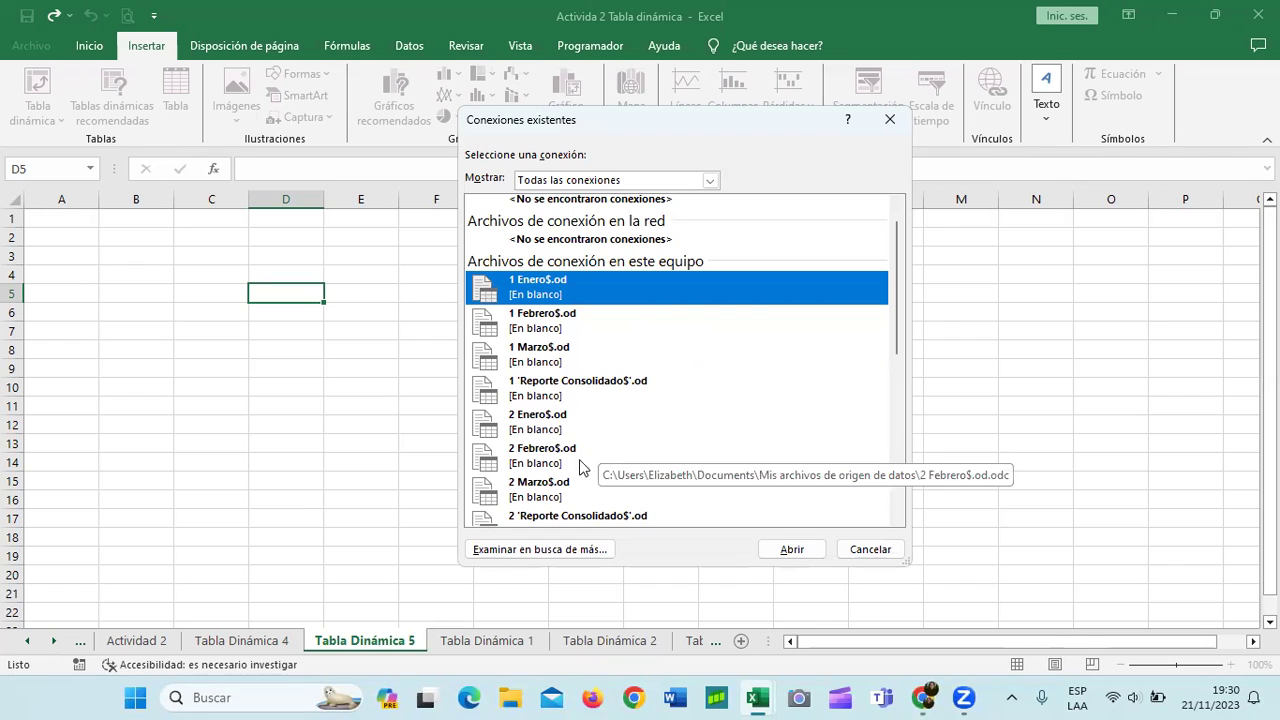
Browse for more data source files and open the Consolidar Datos workbook from the pinned EXCEL NUEVO folder
{"action": "left_click", "coordinate": [530, 556]}
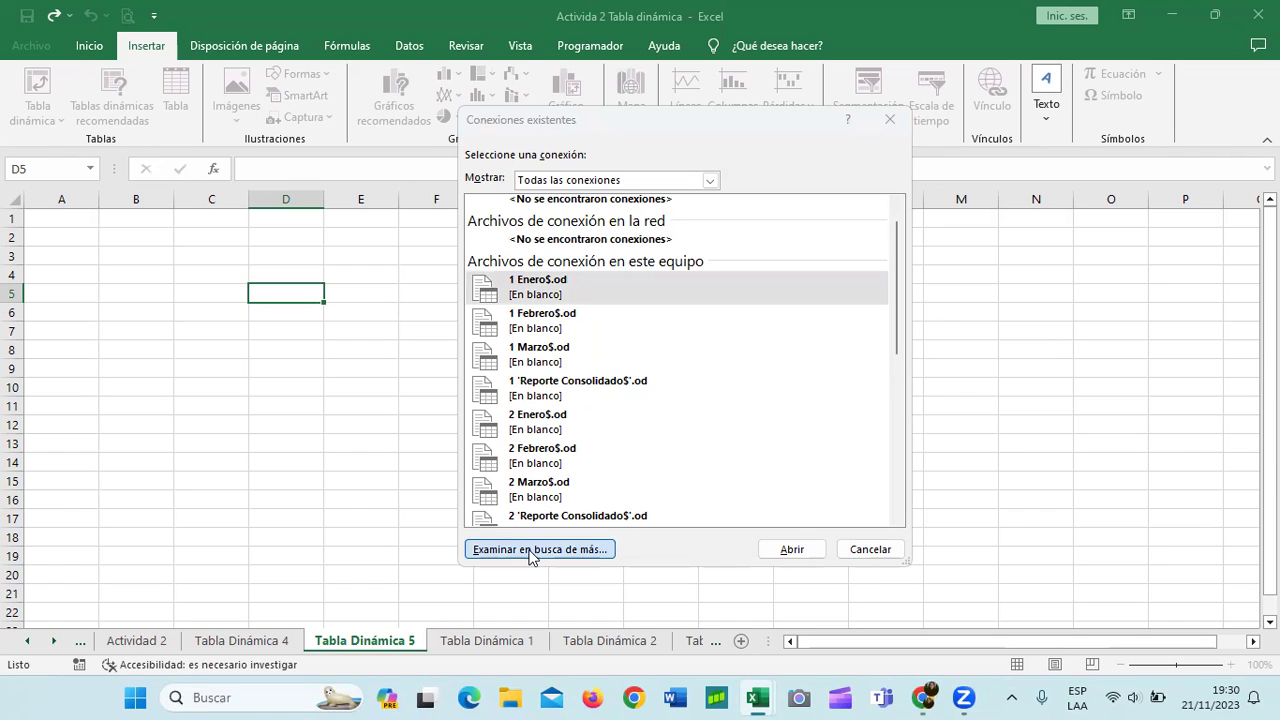
{"action": "left_click", "coordinate": [529, 552]}
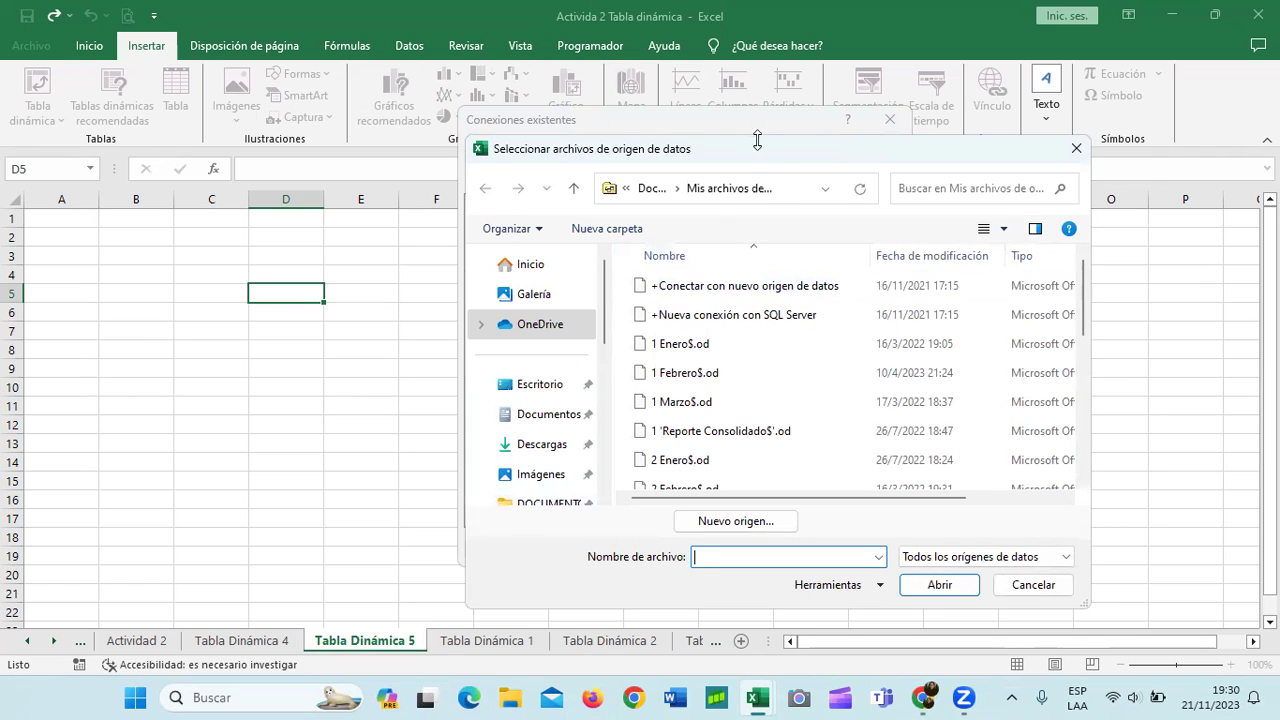
{"action": "left_click_drag", "start_coordinate": [748, 152], "coordinate": [641, 134]}
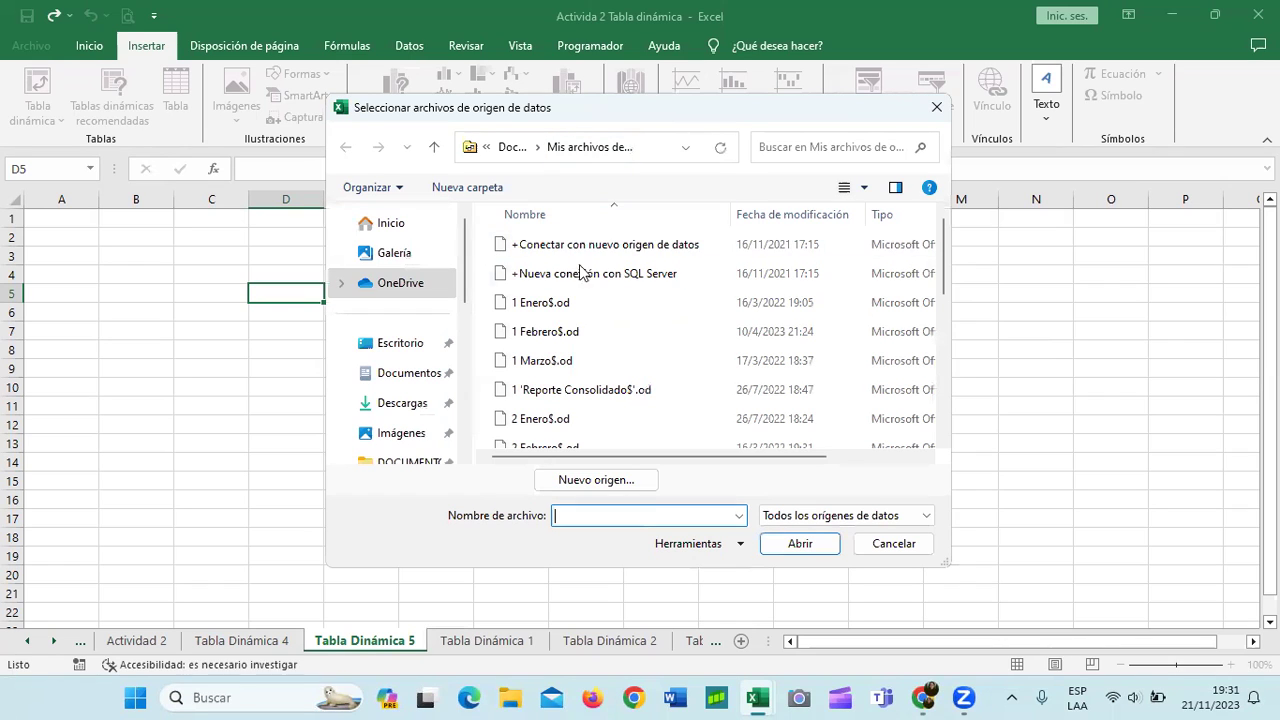
{"action": "scroll", "coordinate": [463, 283], "scroll_direction": "down", "scroll_amount": 2}
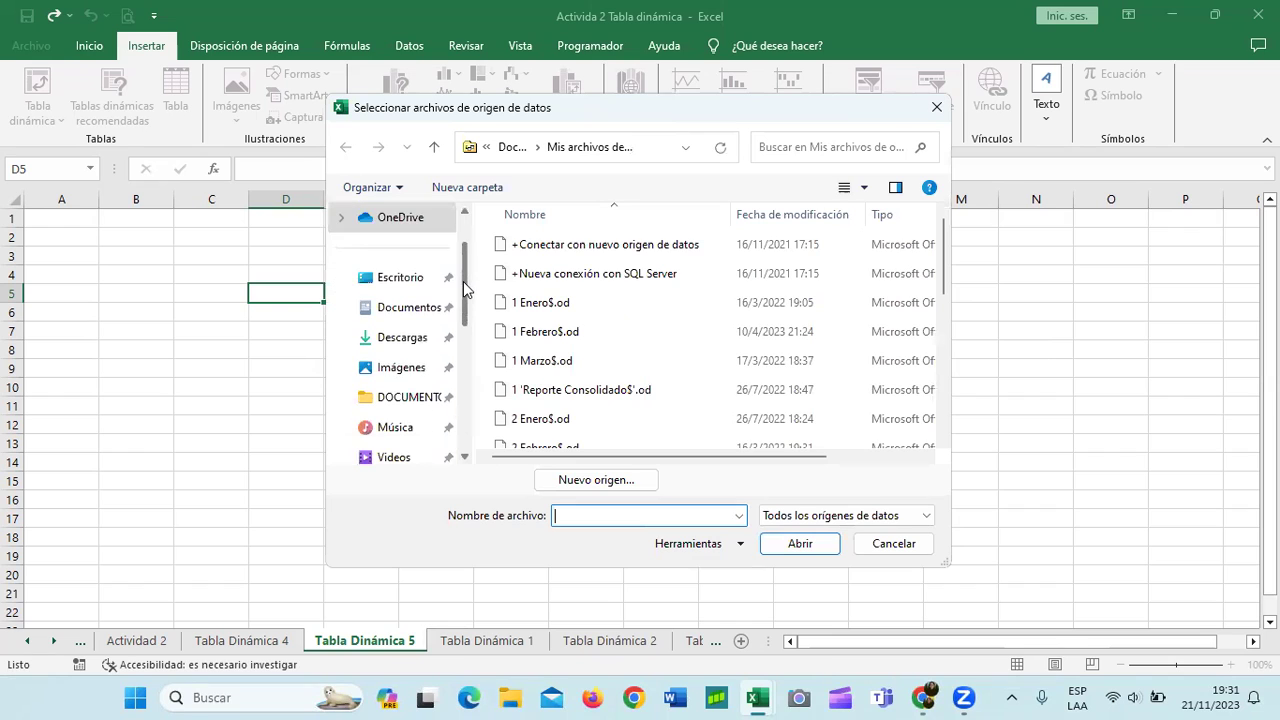
{"action": "scroll", "coordinate": [463, 289], "scroll_direction": "down", "scroll_amount": 2}
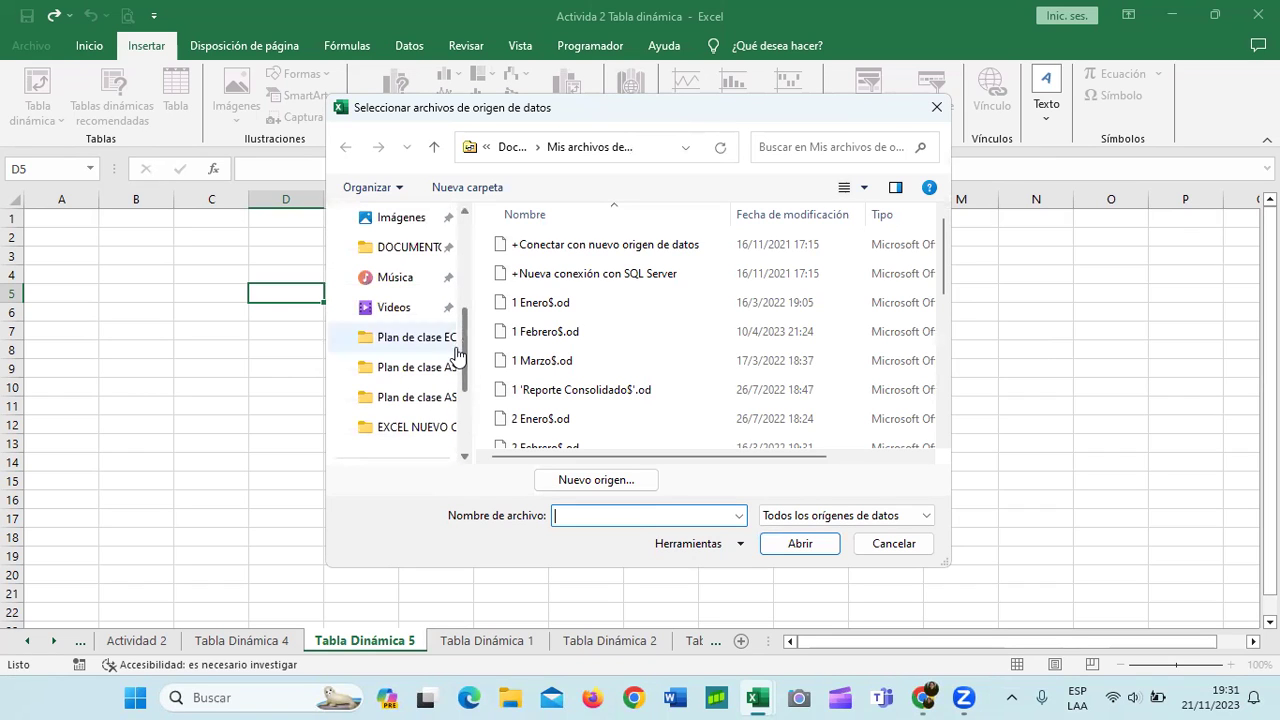
{"action": "left_click", "coordinate": [420, 427]}
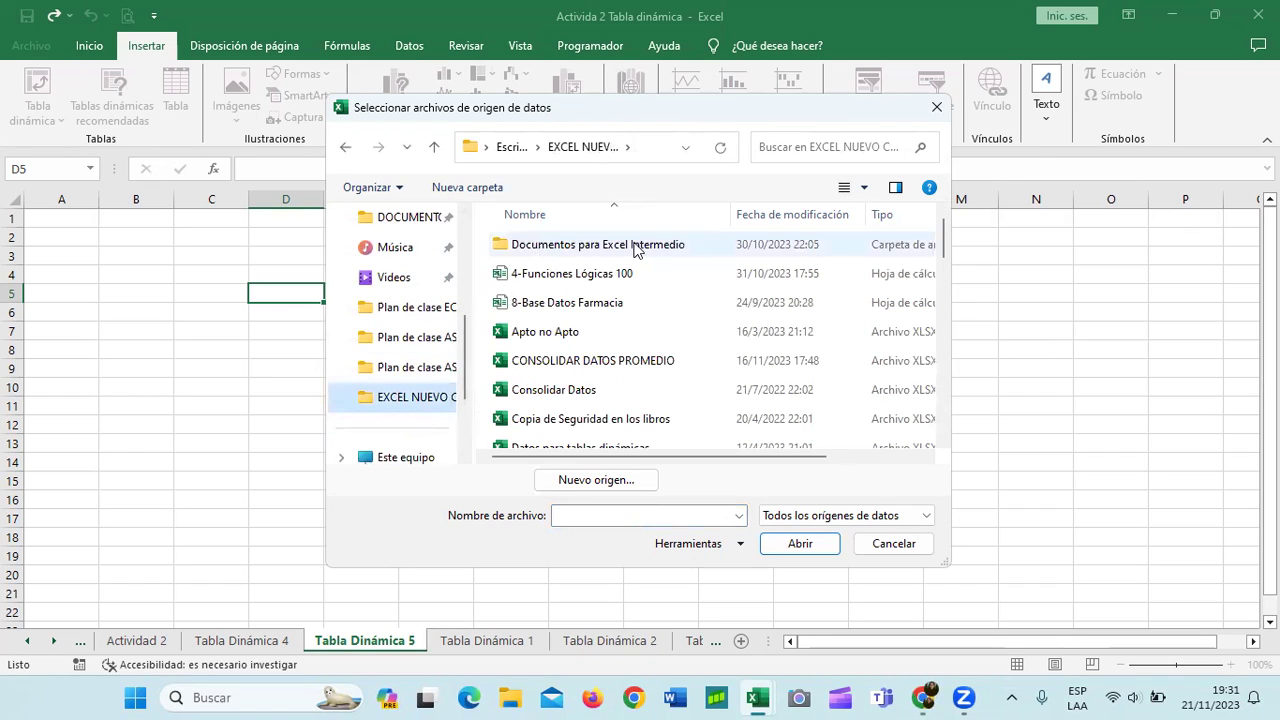
{"action": "left_click_drag", "start_coordinate": [946, 243], "coordinate": [945, 258]}
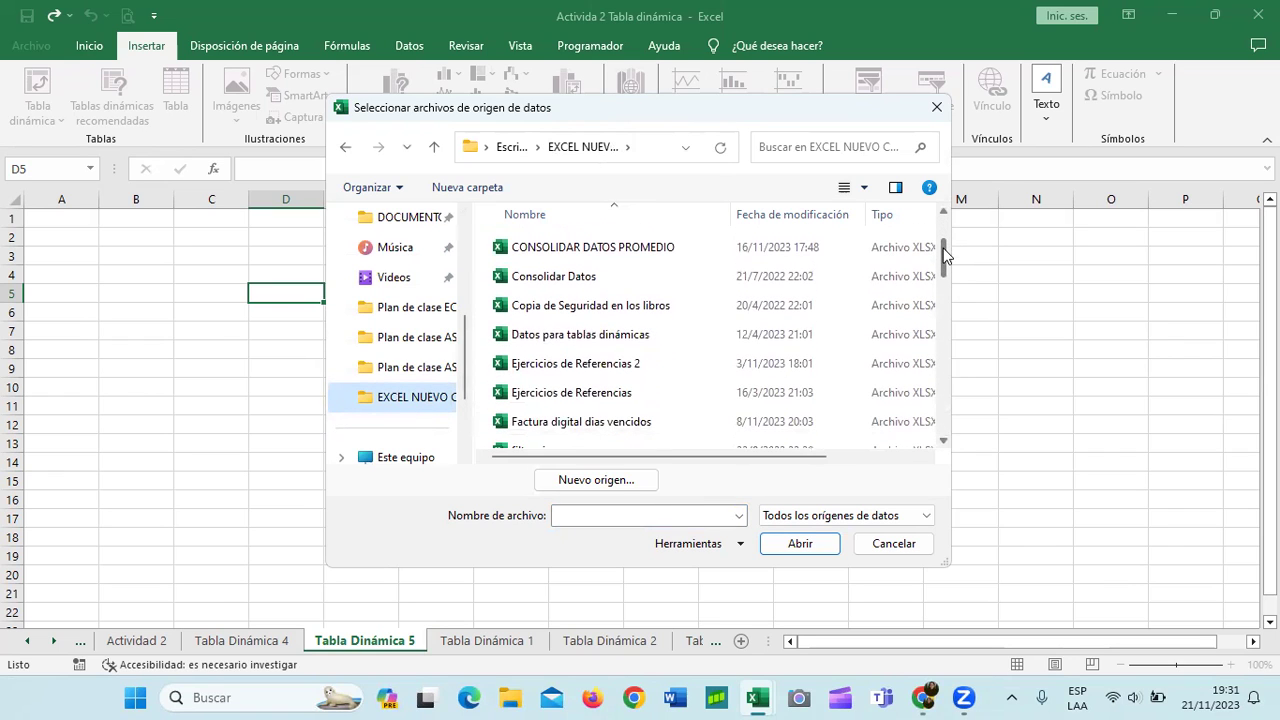
{"action": "left_click", "coordinate": [558, 286]}
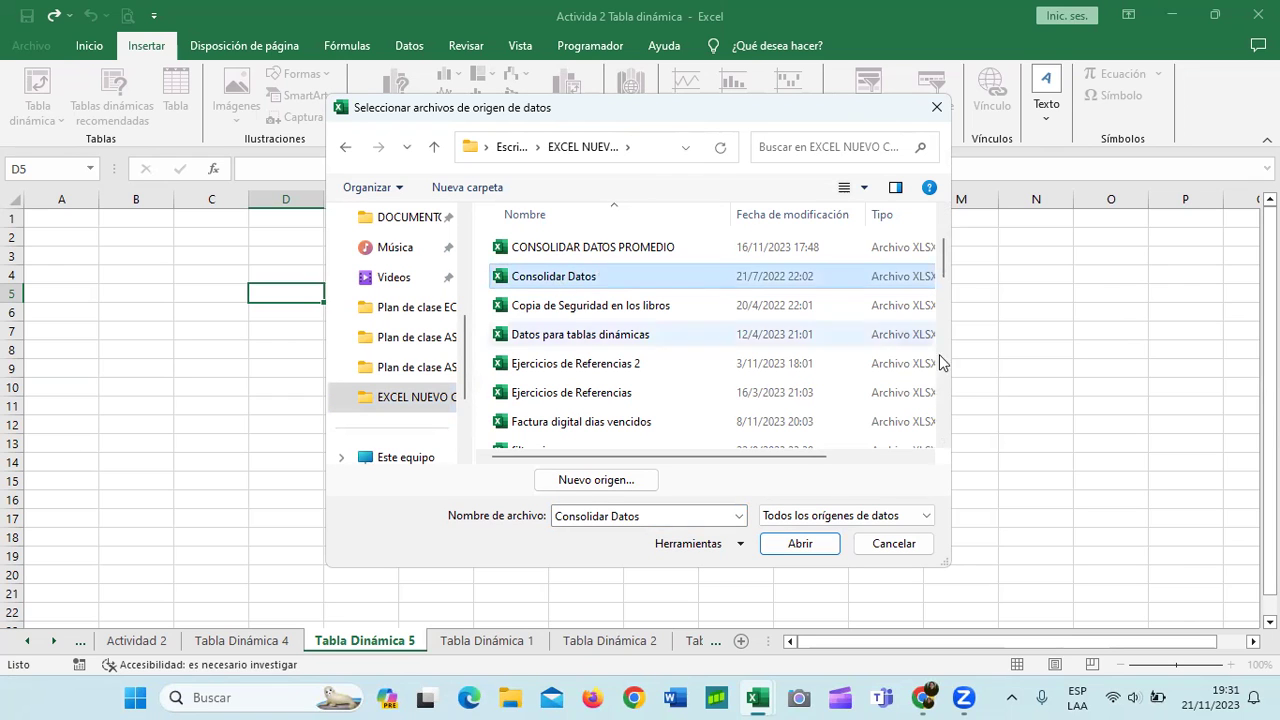
{"action": "left_click", "coordinate": [812, 546]}
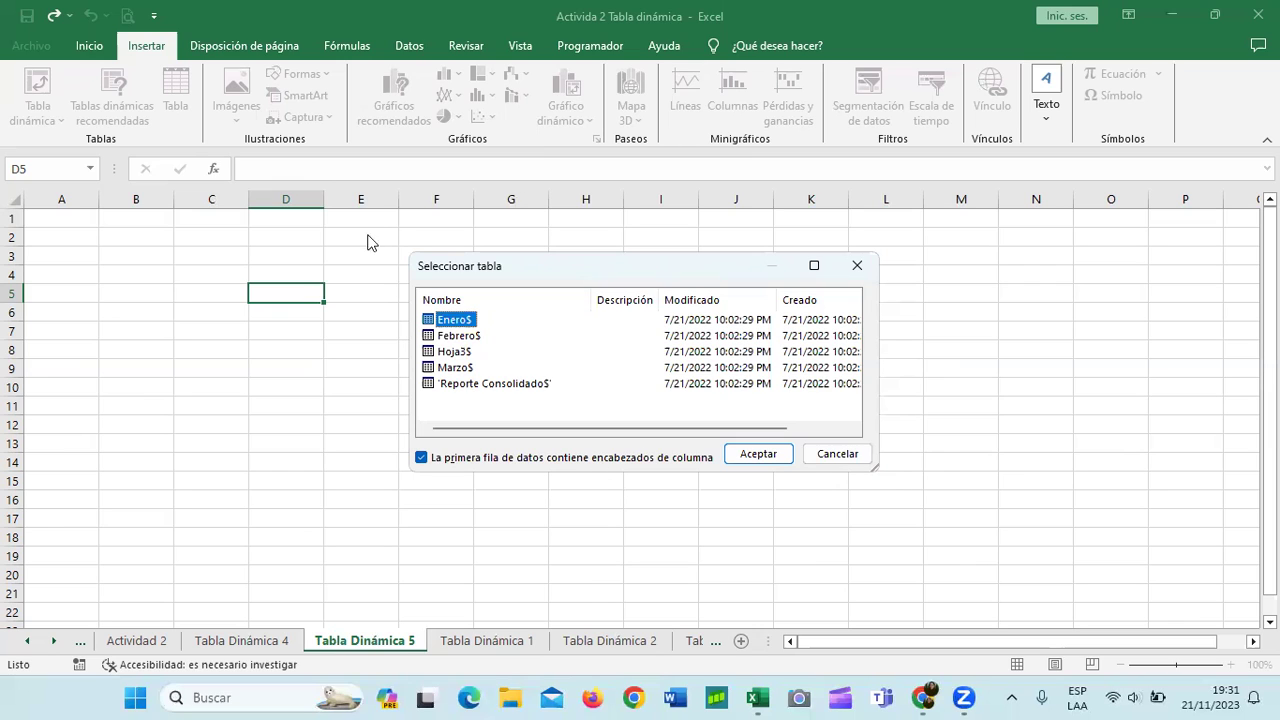
Choose the Febrero$ table with first-row column headers as the connection's source and create a blank pivot table from it
{"action": "left_click", "coordinate": [457, 337]}
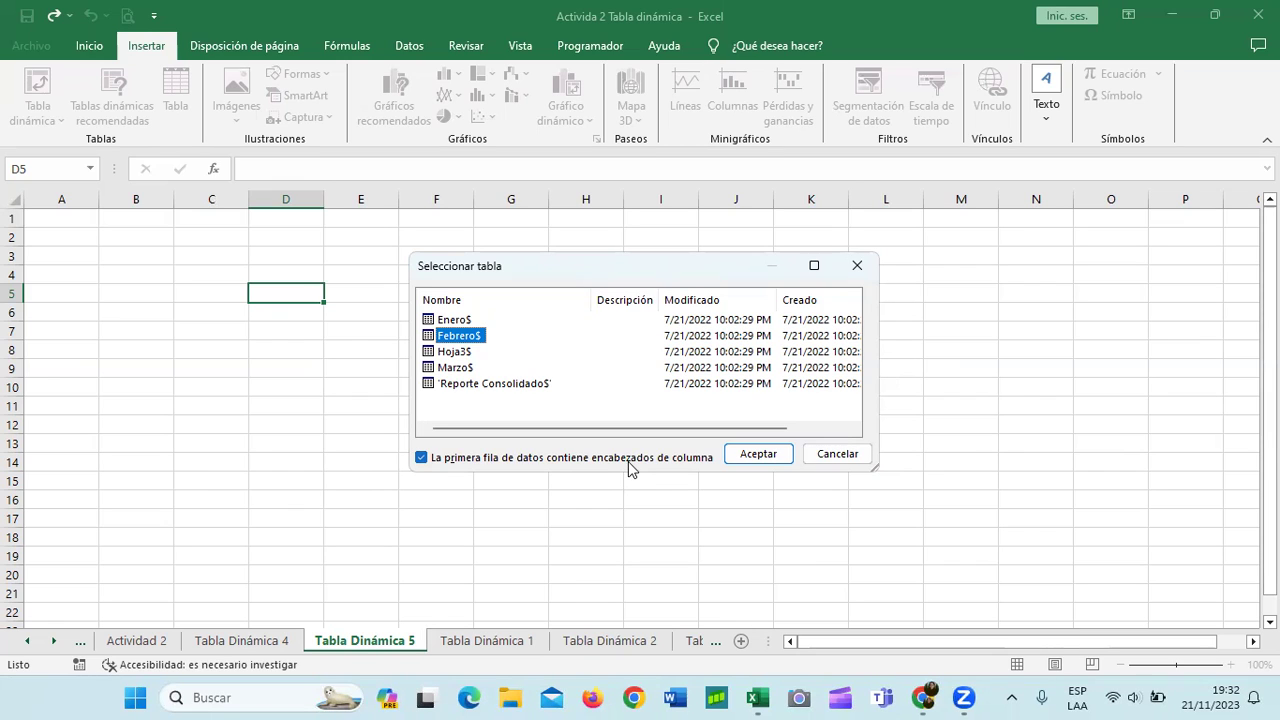
{"action": "left_click", "coordinate": [778, 458]}
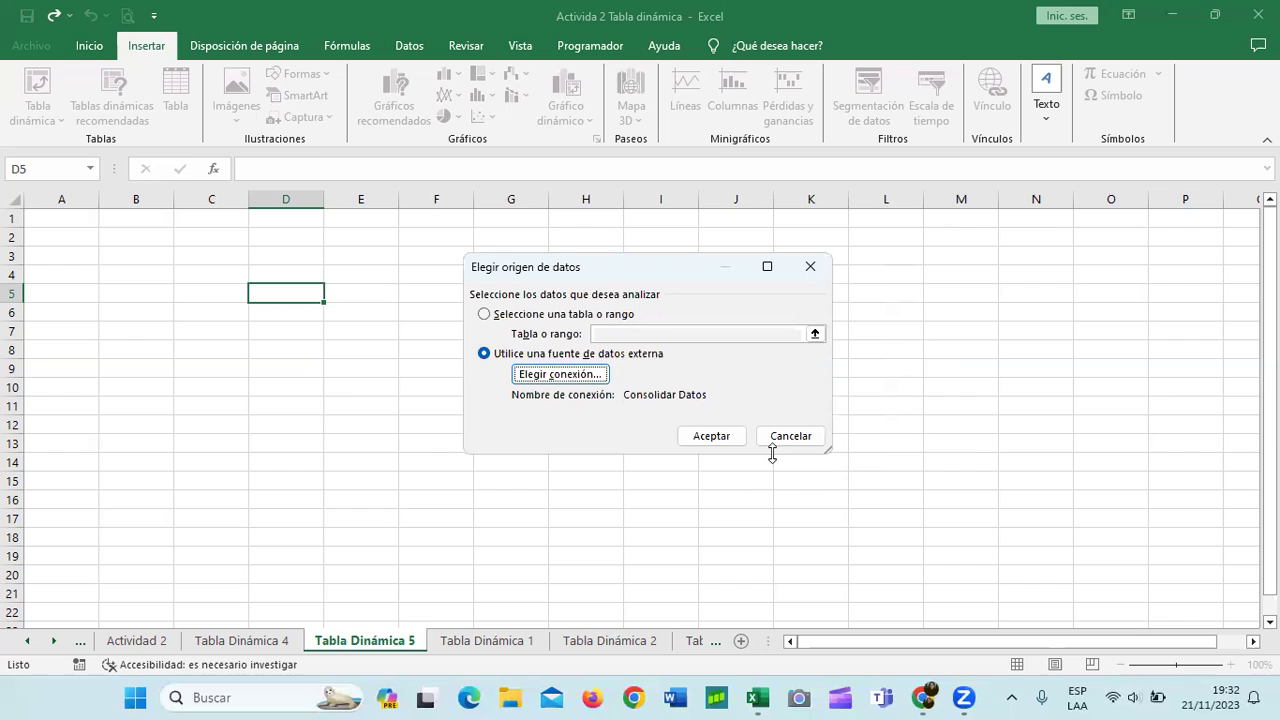
{"action": "left_click", "coordinate": [714, 437]}
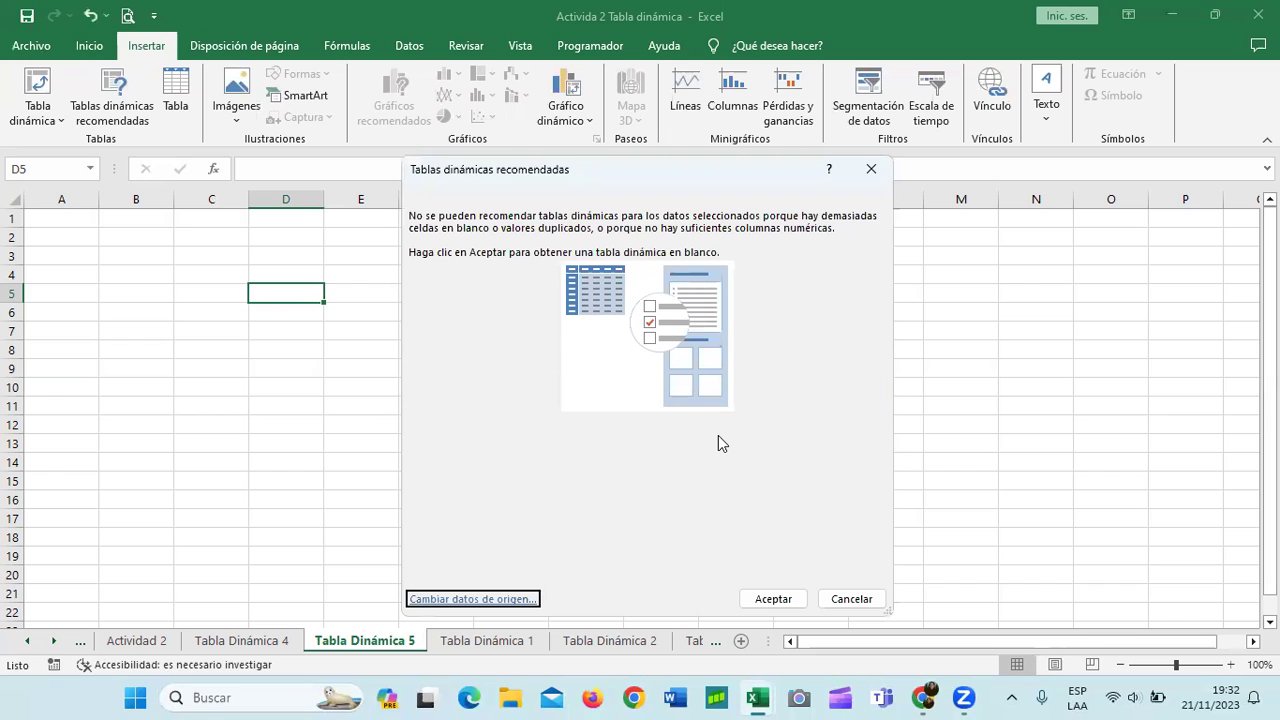
{"action": "left_click", "coordinate": [779, 601]}
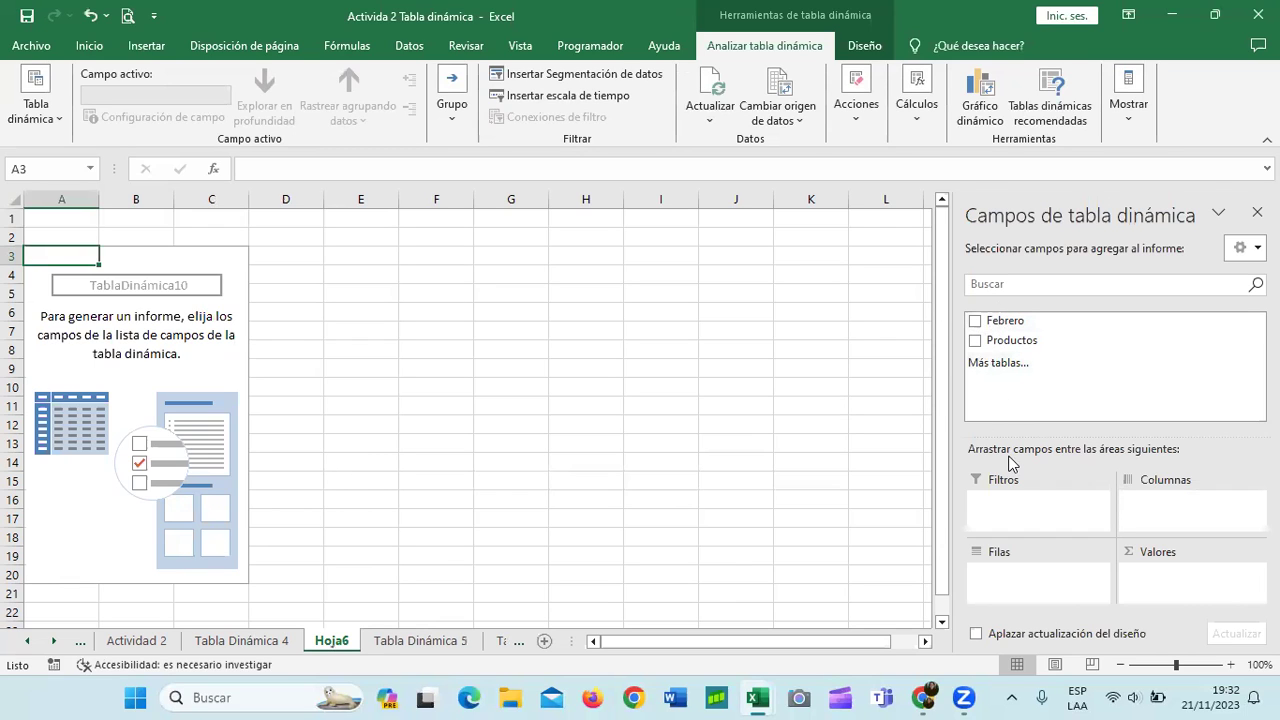
Add the Febrero field as summed values and the Productos field as rows in the pivot table
{"action": "left_click", "coordinate": [975, 321]}
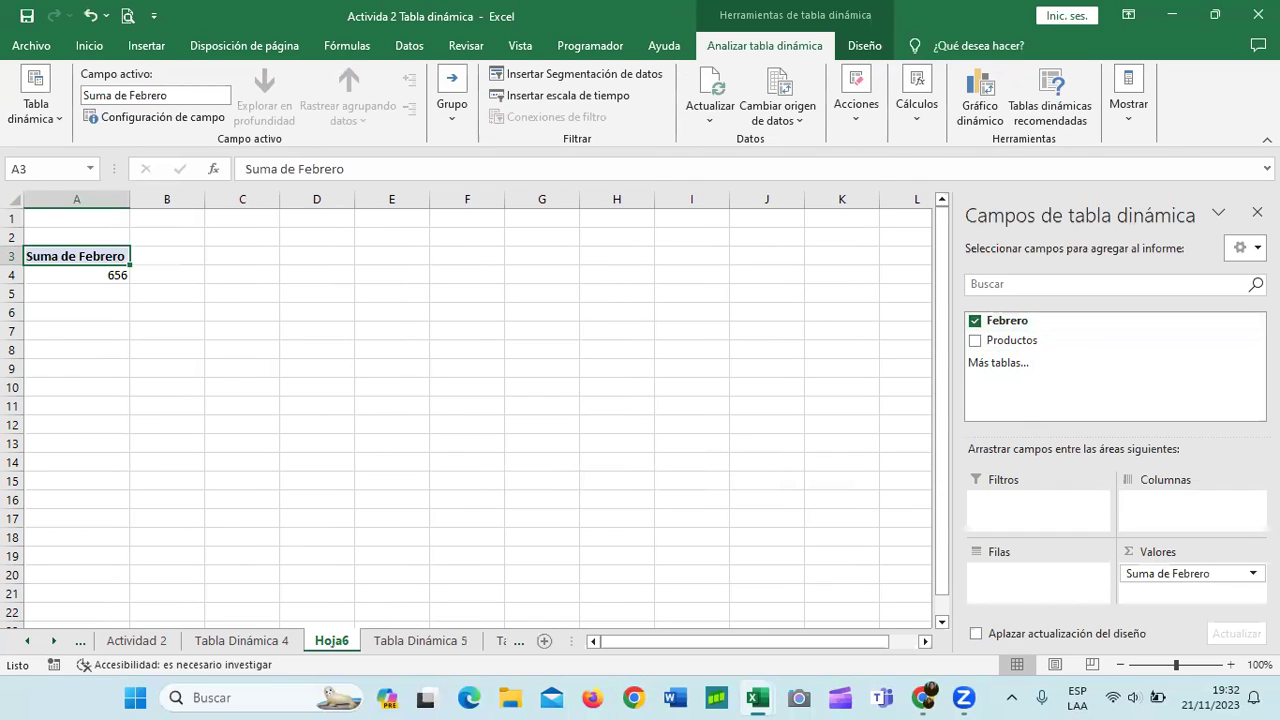
{"action": "left_click_drag", "start_coordinate": [1200, 572], "coordinate": [1171, 580]}
{"action": "left_click", "coordinate": [975, 341]}
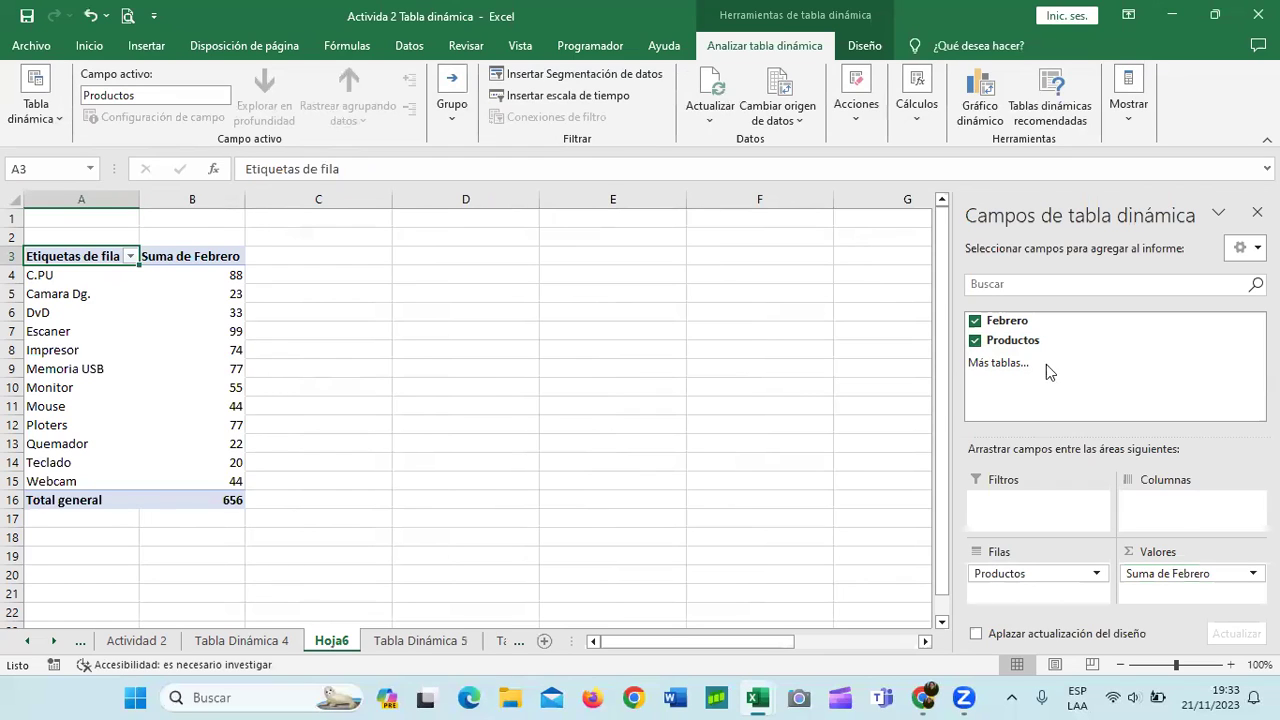
Remove the Productos and Febrero fields from the pivot table one after the other, adding each one back
{"action": "left_click", "coordinate": [975, 342]}
{"action": "left_click", "coordinate": [975, 342]}
{"action": "left_click", "coordinate": [975, 321]}
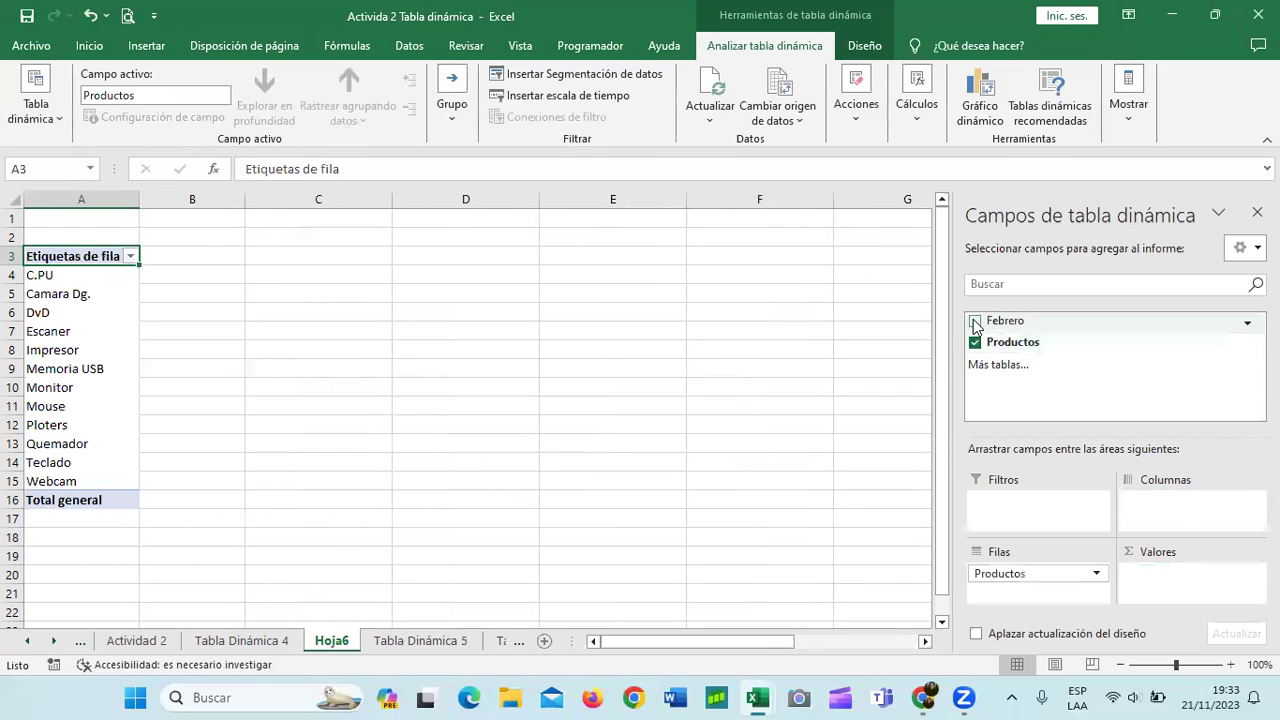
{"action": "left_click", "coordinate": [975, 322]}
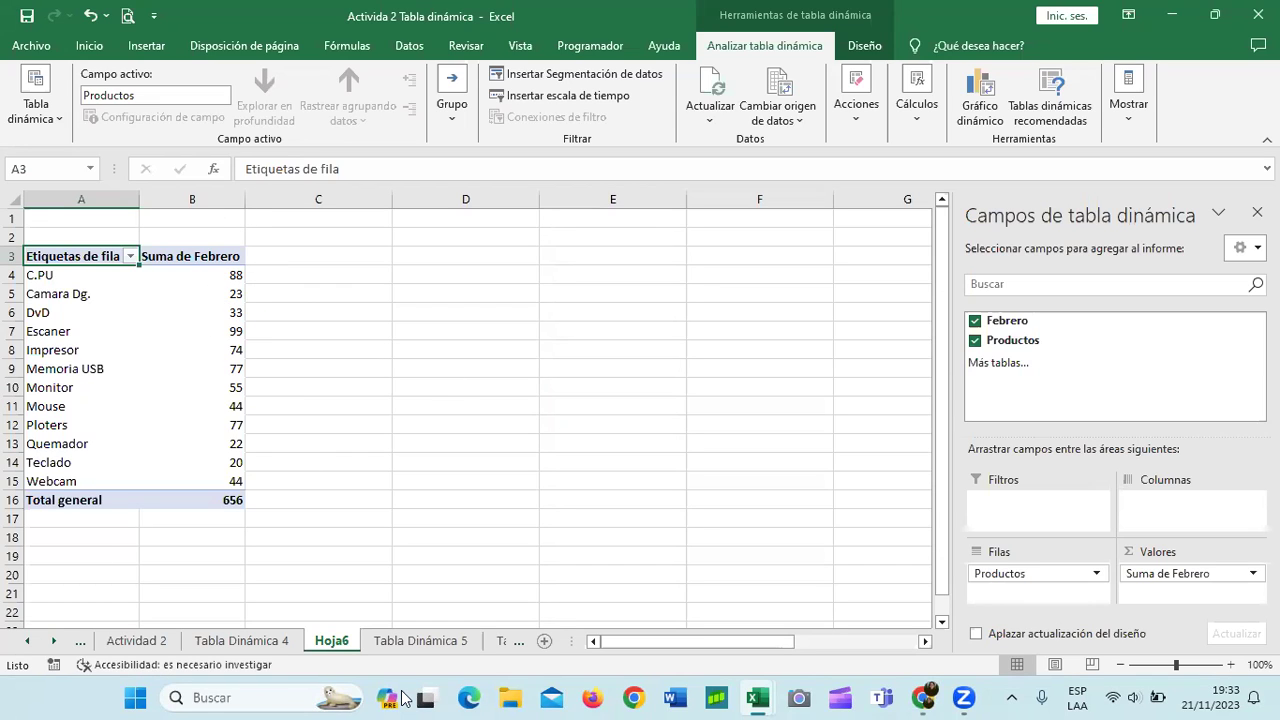
Set the custom name of the Suma de Febrero value field to "Precio de productos"
{"action": "left_click", "coordinate": [1183, 572]}
{"action": "left_click", "coordinate": [1152, 556]}
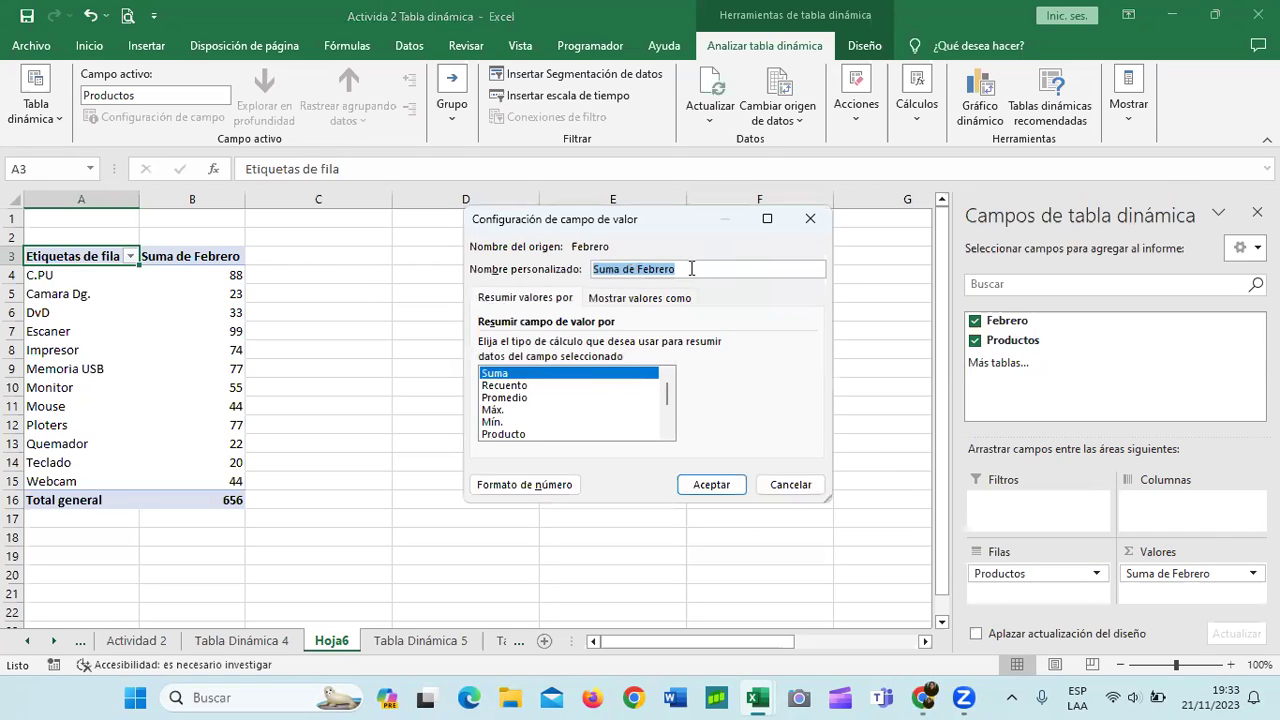
{"action": "key", "text": "BackSpace"}
{"action": "type", "text": "P"}
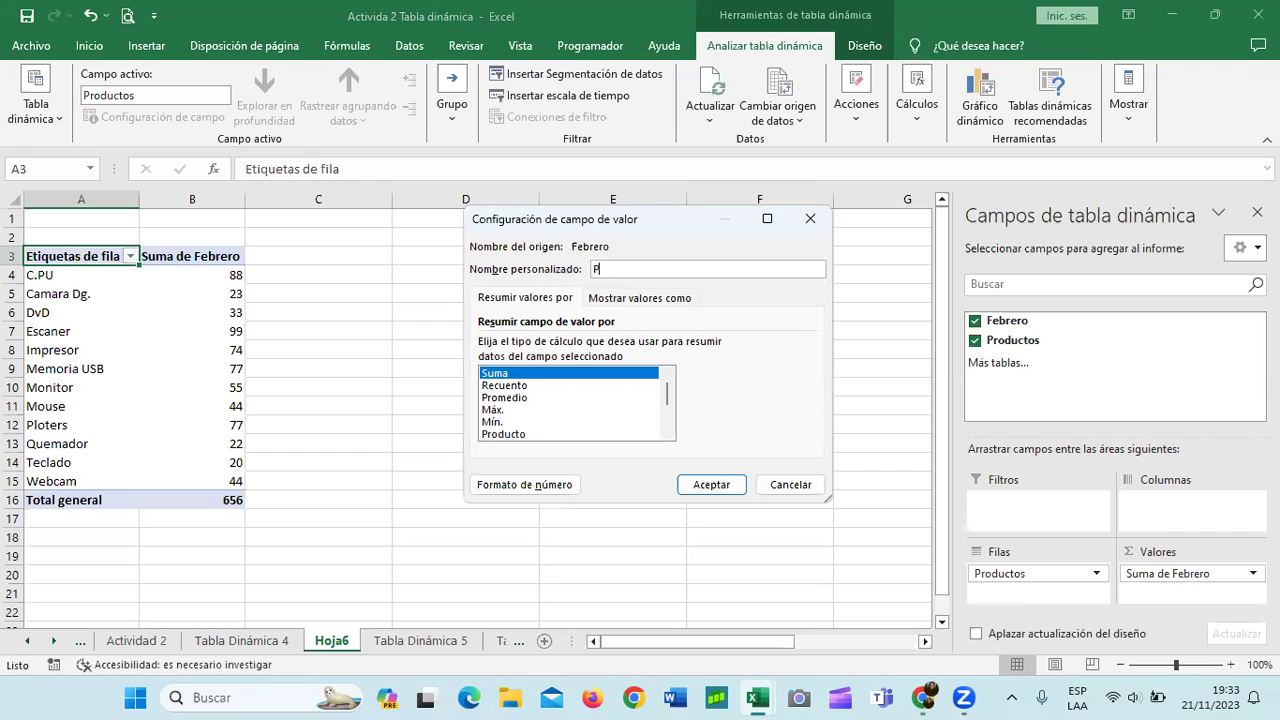
{"action": "type", "text": "recio de productos"}
Format the value field's numbers as Moneda with the $ symbol and 0 decimals, and apply the field settings
{"action": "left_click", "coordinate": [543, 488]}
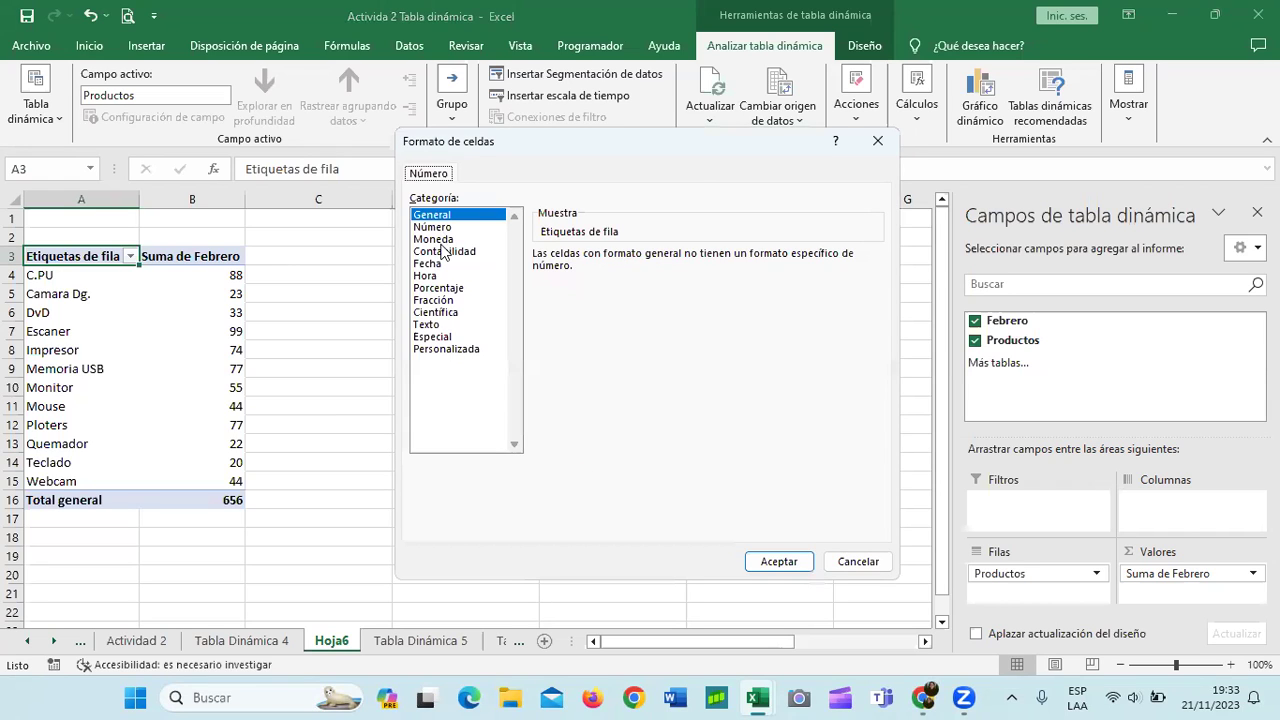
{"action": "left_click", "coordinate": [445, 252]}
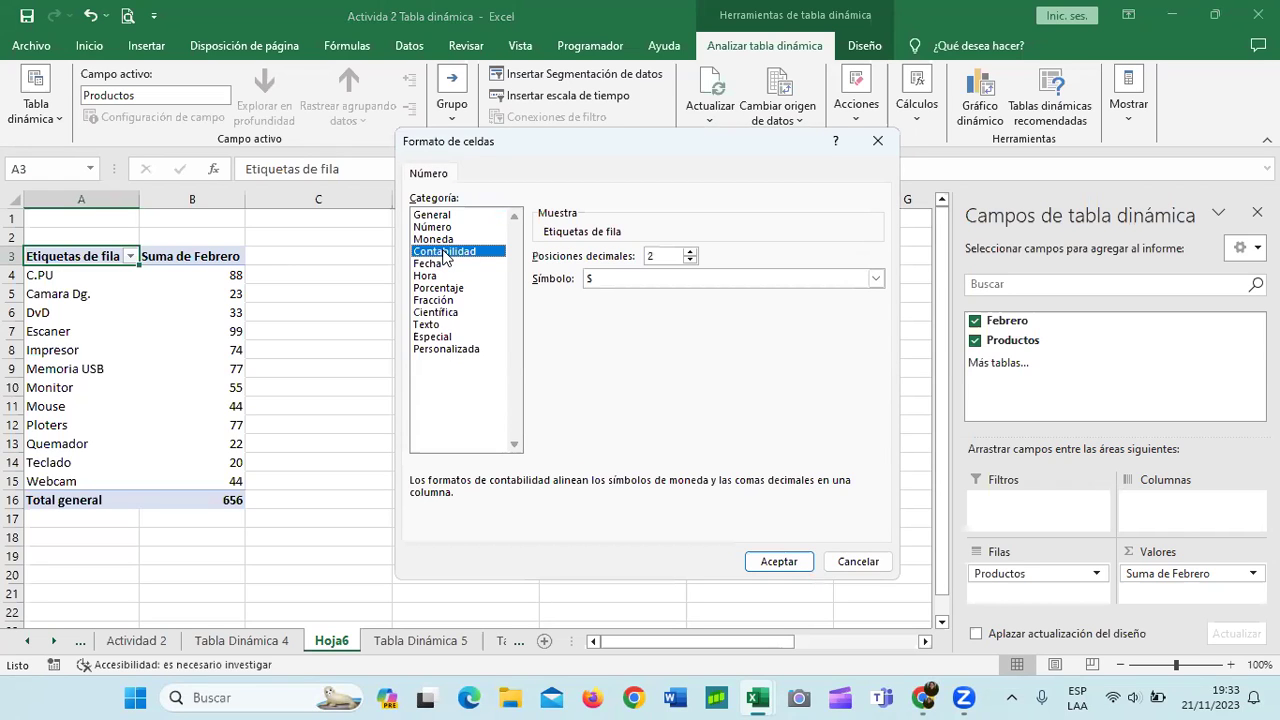
{"action": "left_click", "coordinate": [443, 240]}
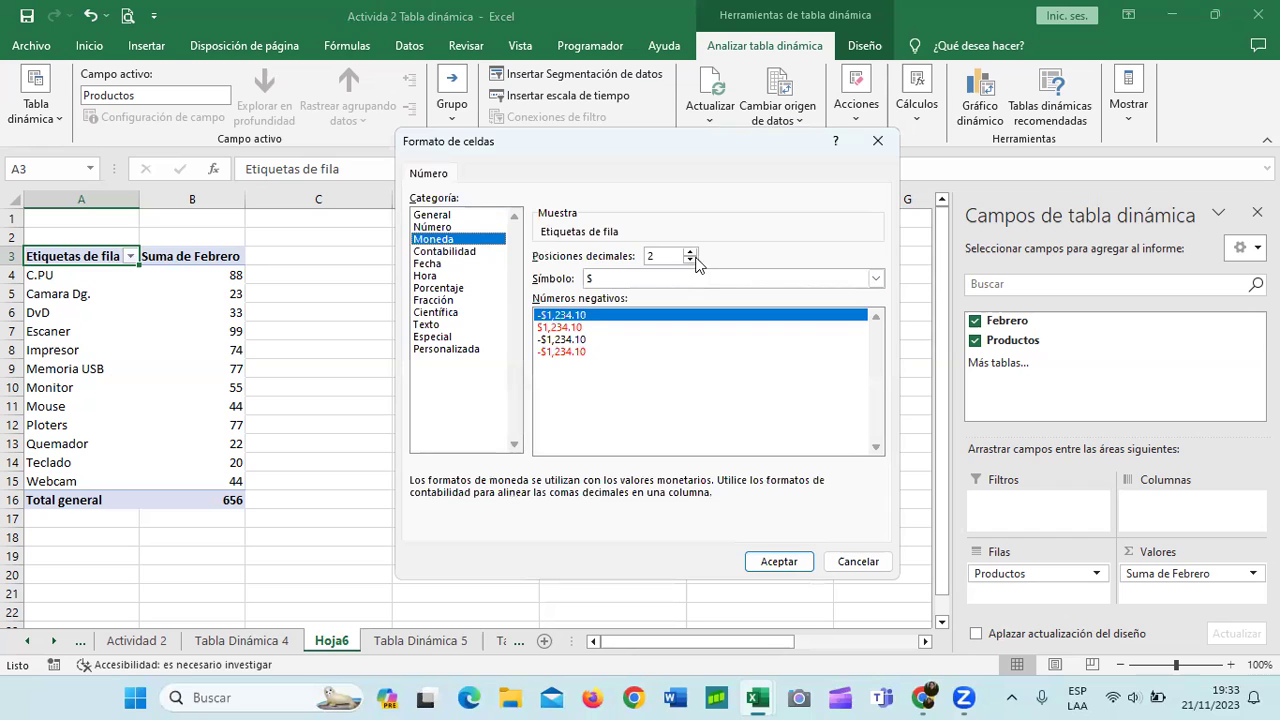
{"action": "left_click", "coordinate": [779, 561]}
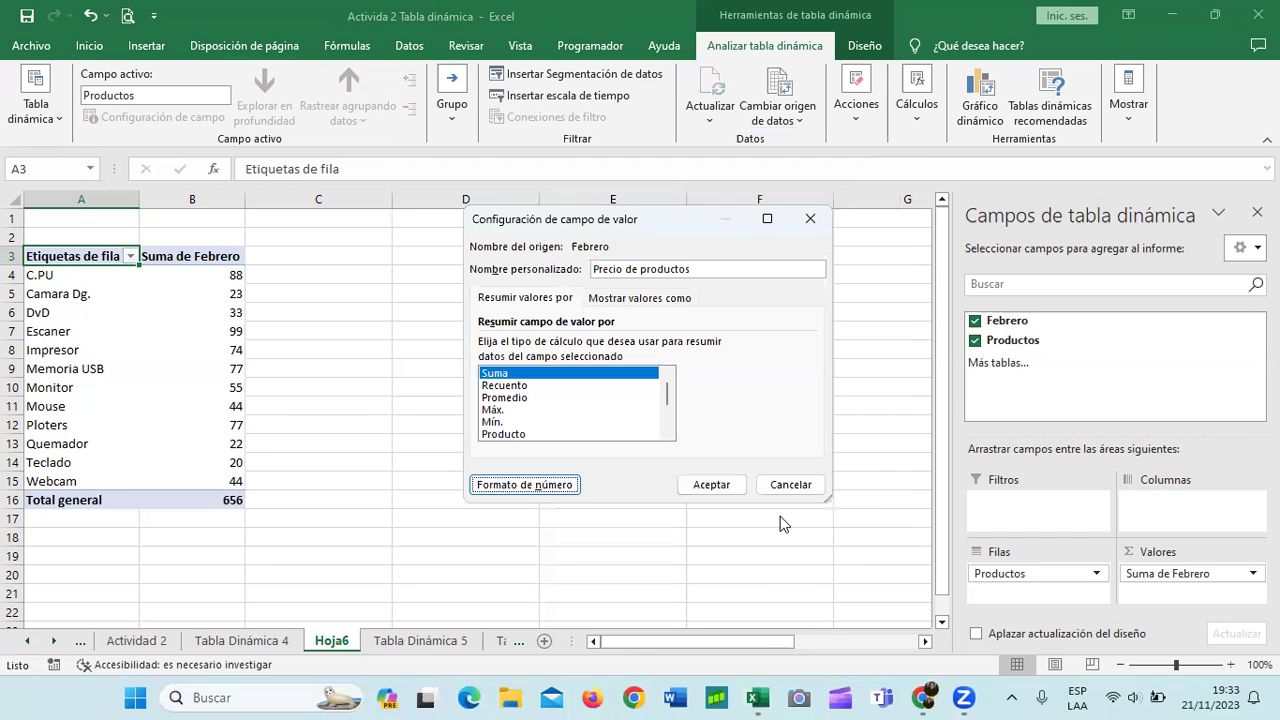
{"action": "left_click", "coordinate": [736, 484]}
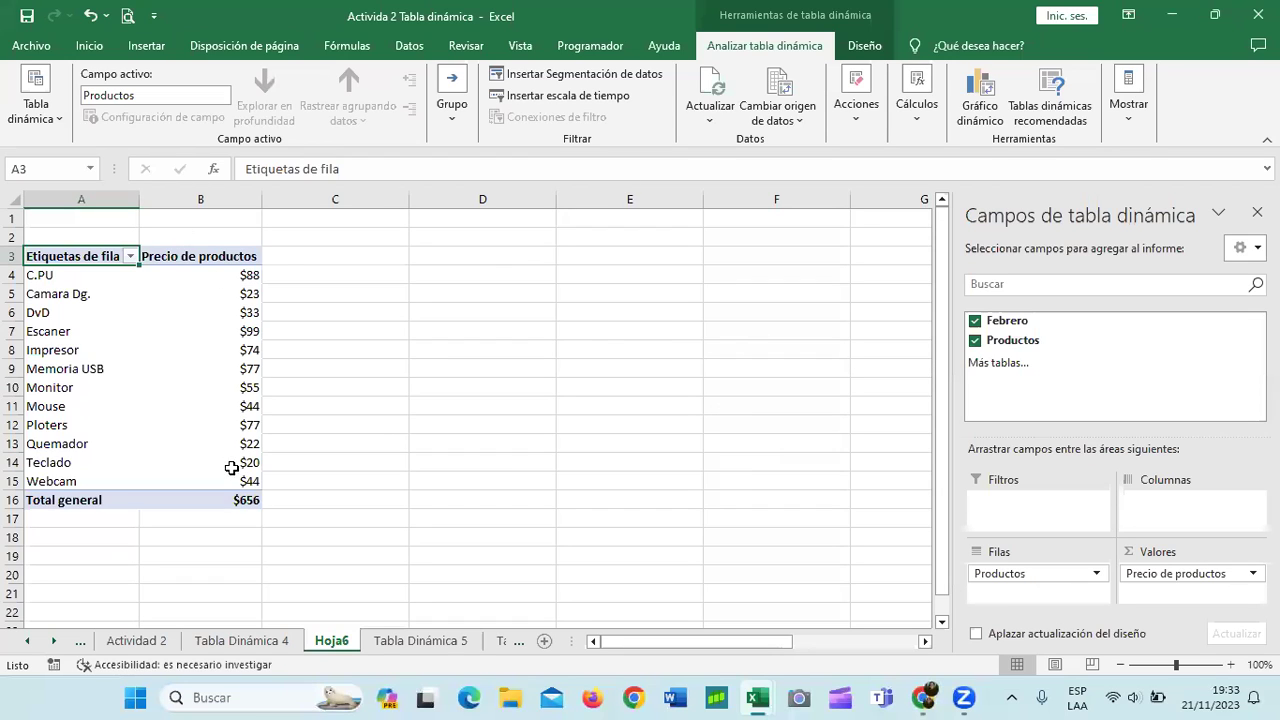
Change the Precio de productos field's number format to Contabilidad with the $ symbol and 0 decimals
{"action": "left_click", "coordinate": [1170, 575]}
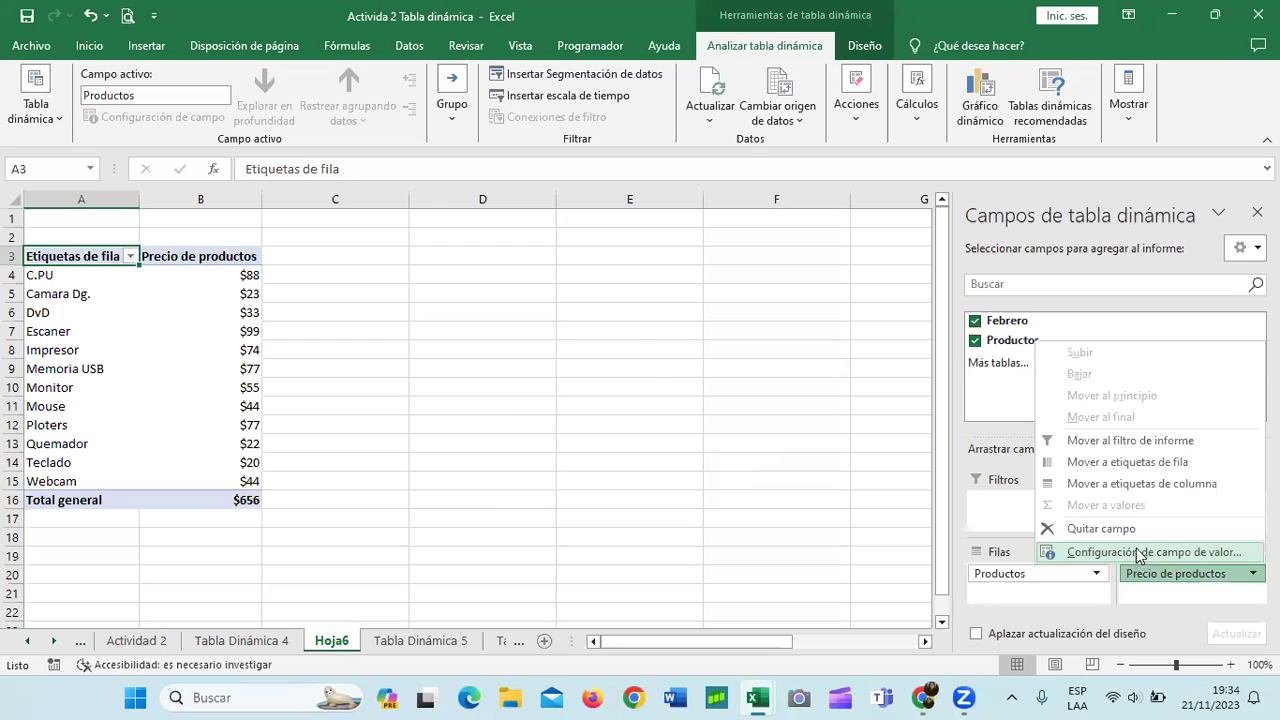
{"action": "left_click", "coordinate": [1140, 552]}
{"action": "left_click", "coordinate": [533, 486]}
{"action": "left_click", "coordinate": [452, 252]}
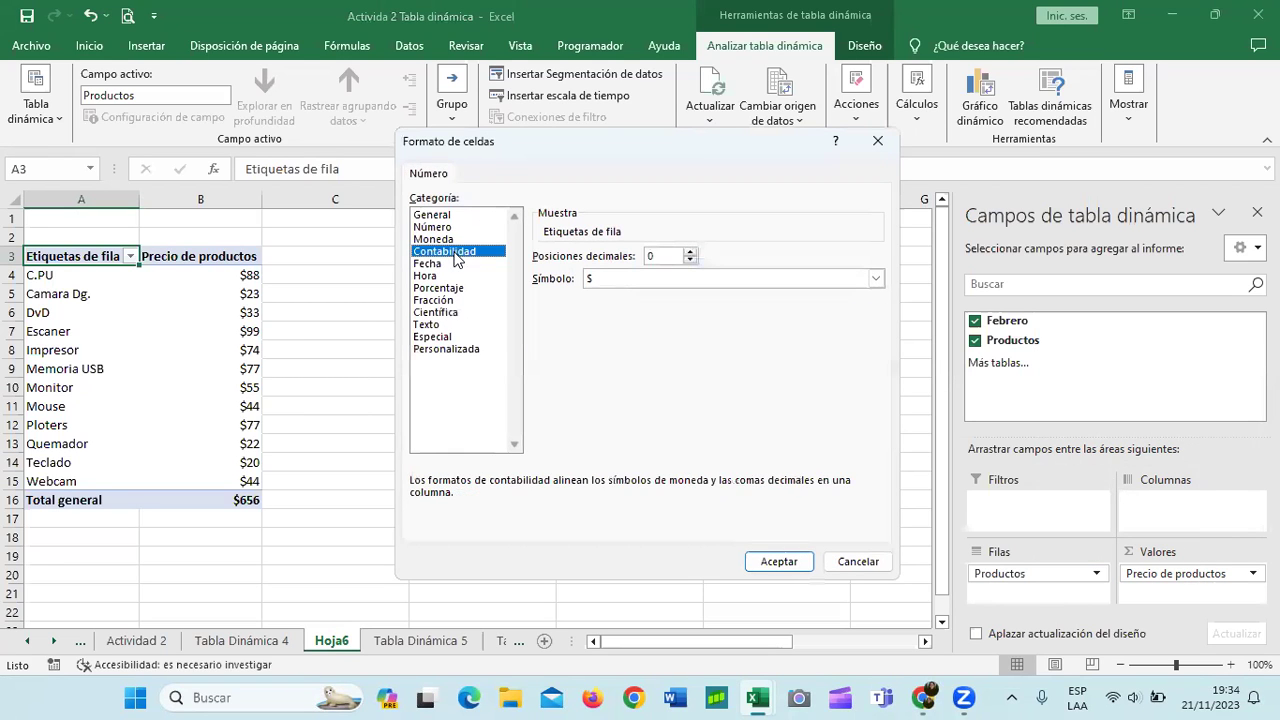
{"action": "left_click", "coordinate": [784, 563]}
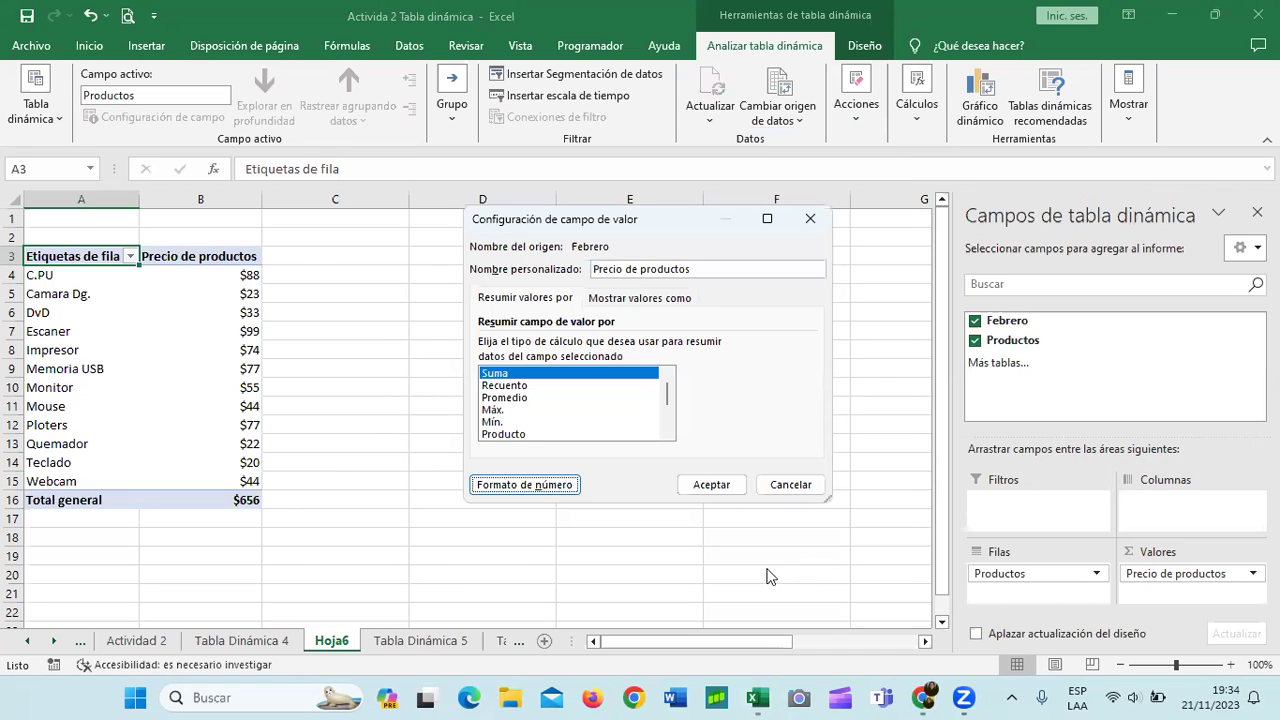
{"action": "left_click", "coordinate": [722, 484]}
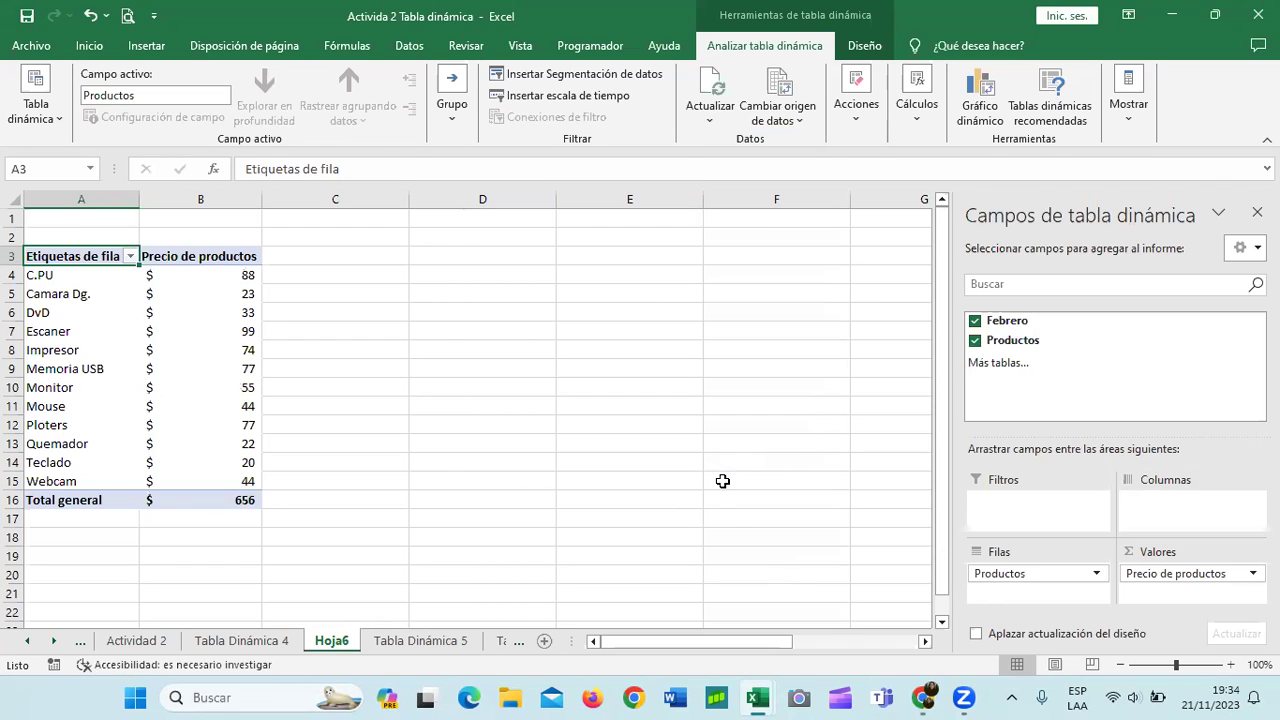
Start a calculated field for the pivot table and name it IVA
{"action": "left_click", "coordinate": [231, 272]}
{"action": "mouse_move", "coordinate": [231, 272]}
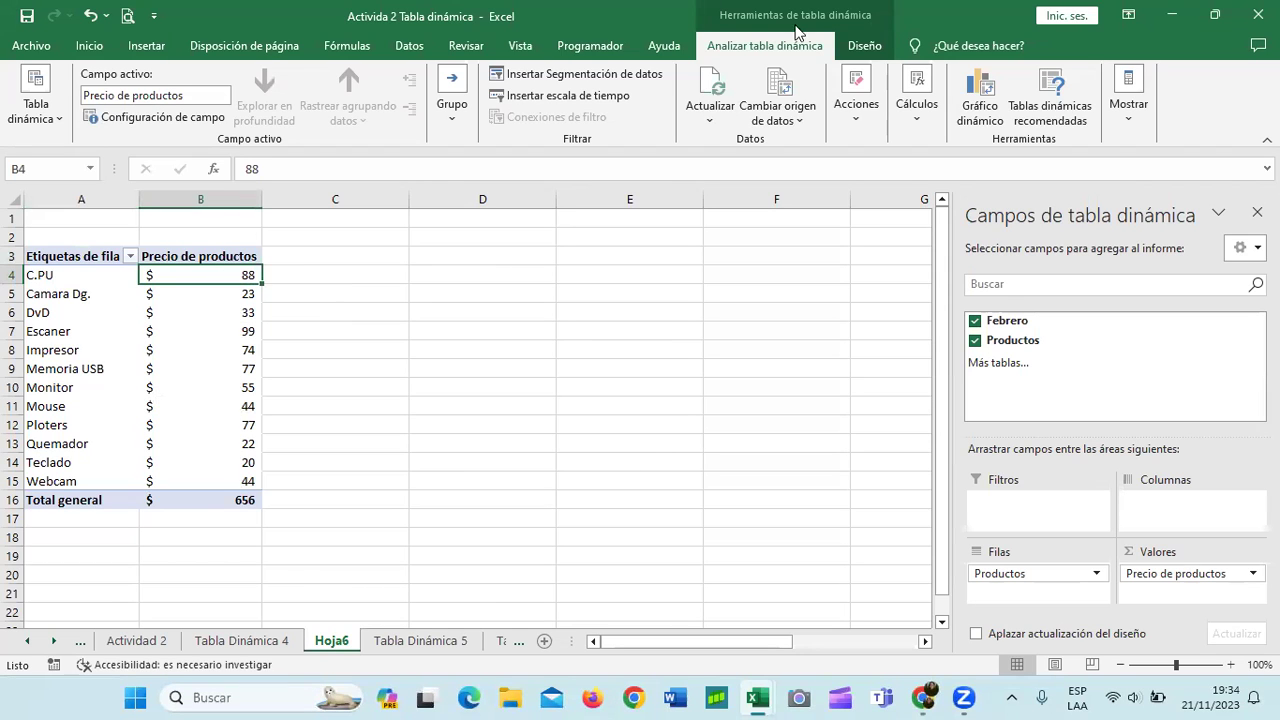
{"action": "left_click", "coordinate": [911, 120]}
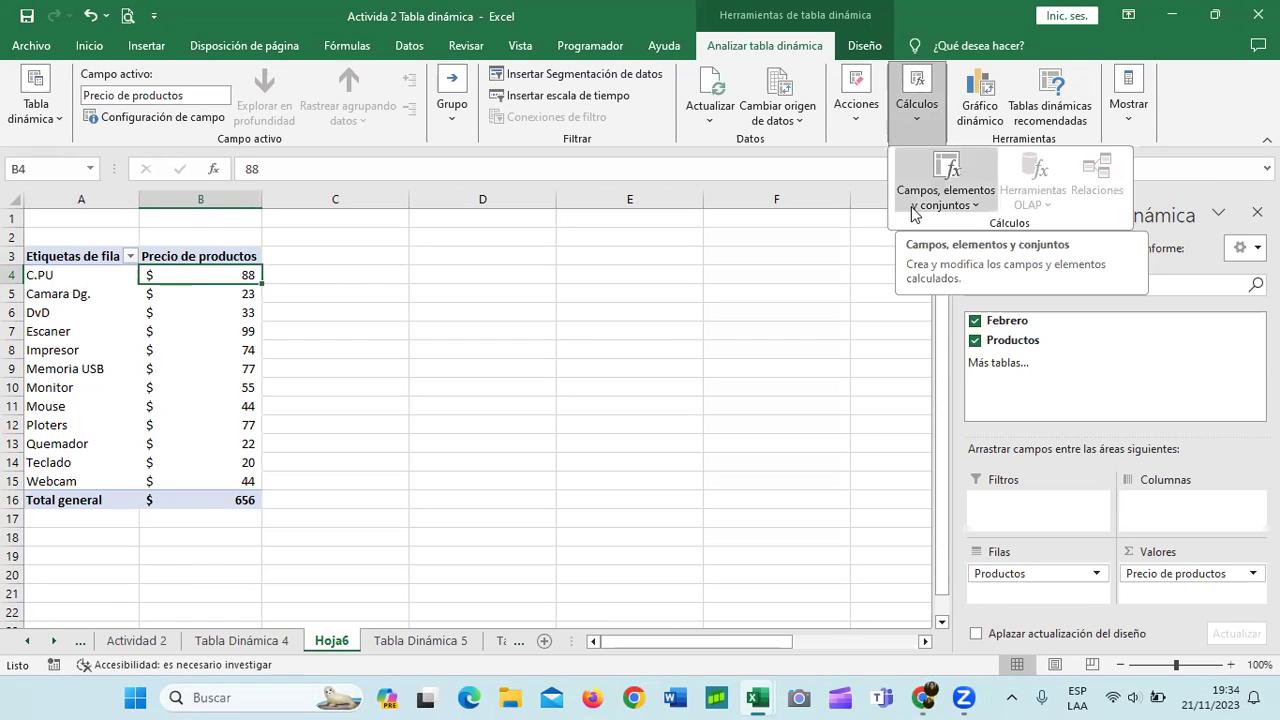
{"action": "left_click", "coordinate": [971, 205]}
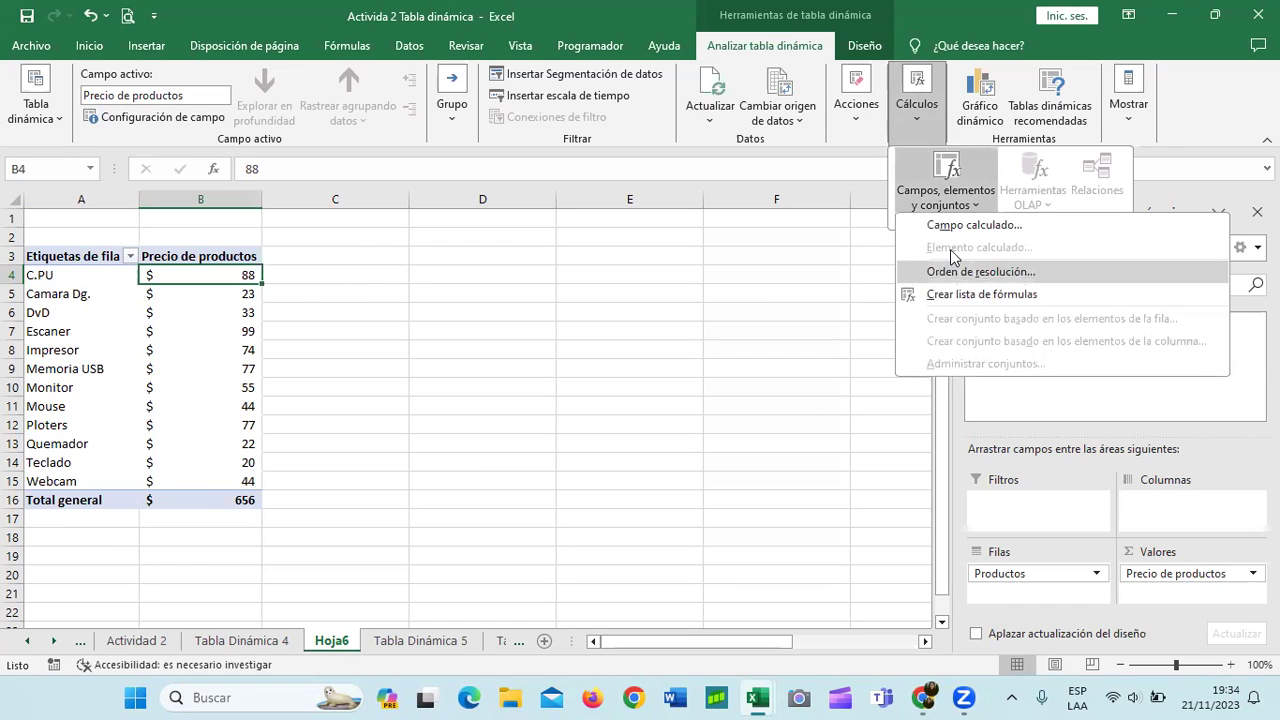
{"action": "left_click", "coordinate": [952, 226]}
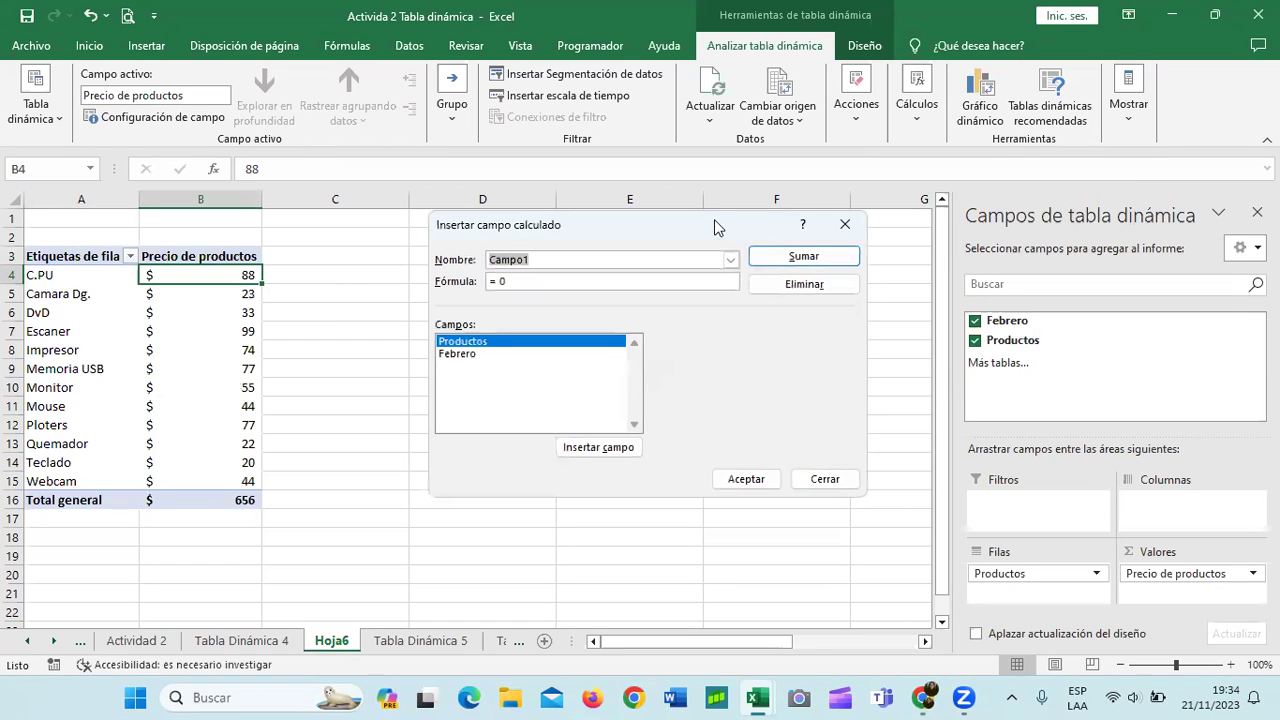
{"action": "left_click_drag", "start_coordinate": [697, 222], "coordinate": [670, 175]}
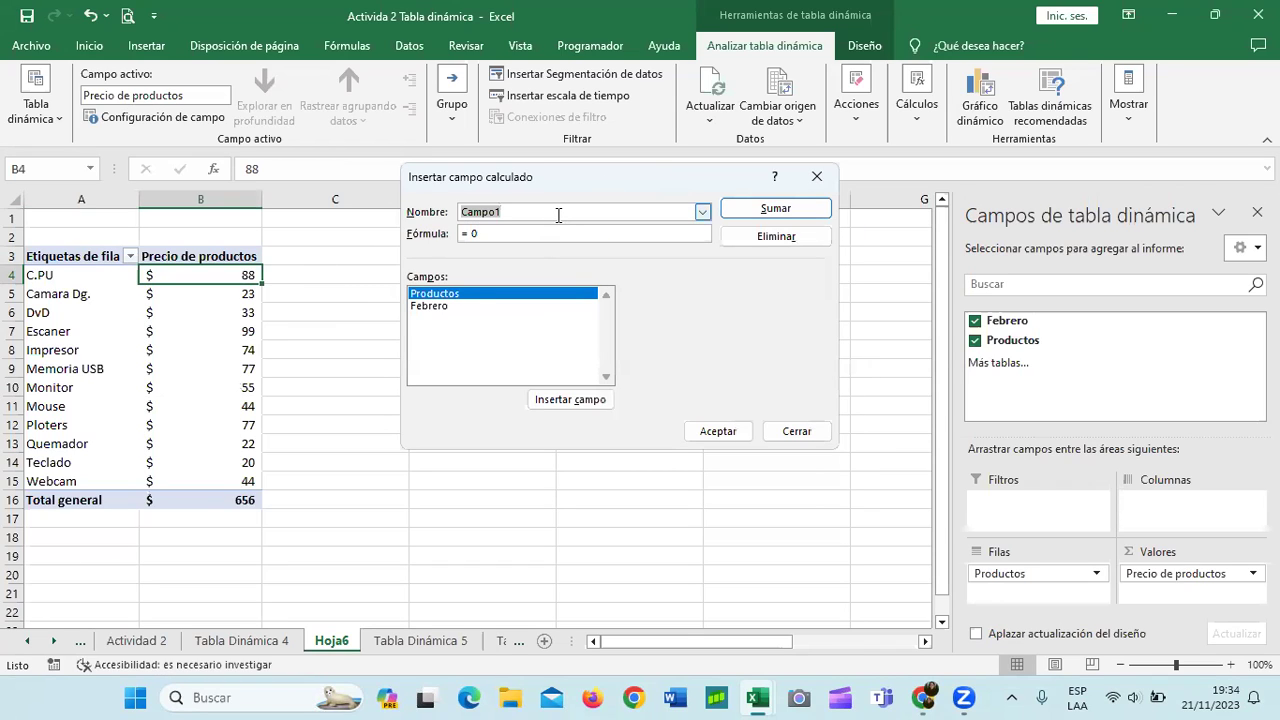
{"action": "key", "text": "BackSpace"}
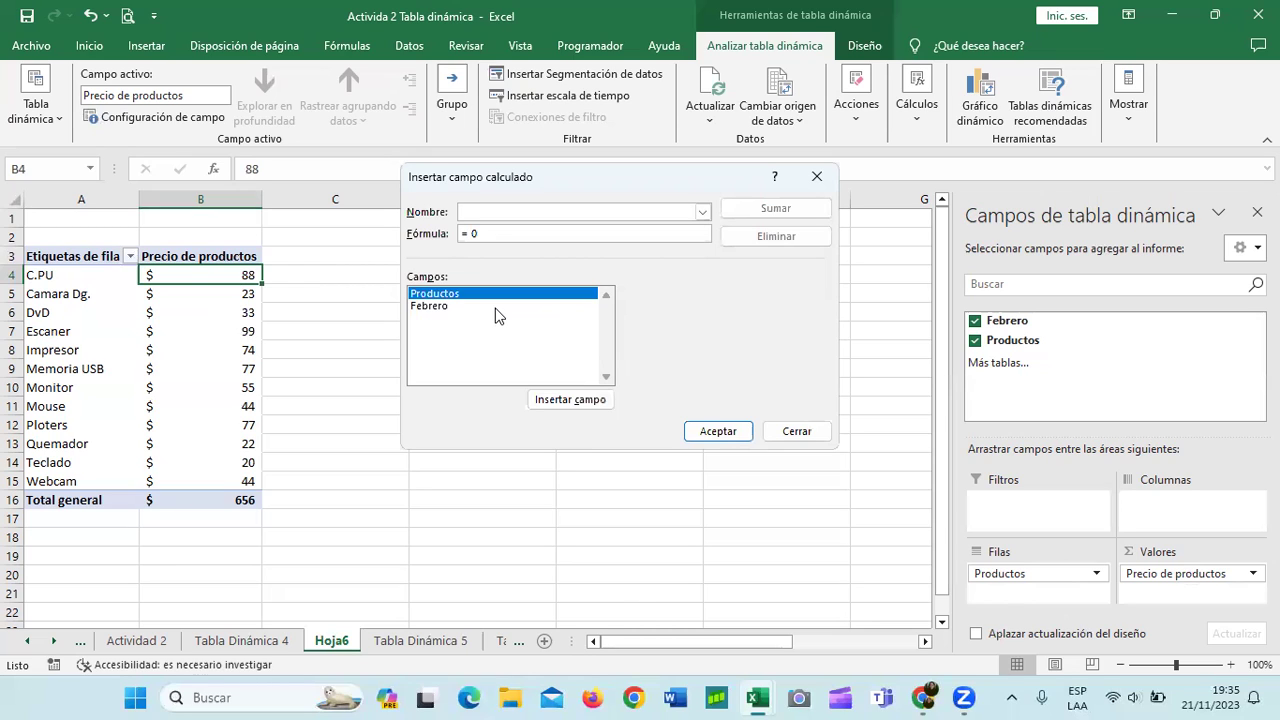
{"action": "key", "text": "Caps_Lock"}
{"action": "type", "text": "IVA"}
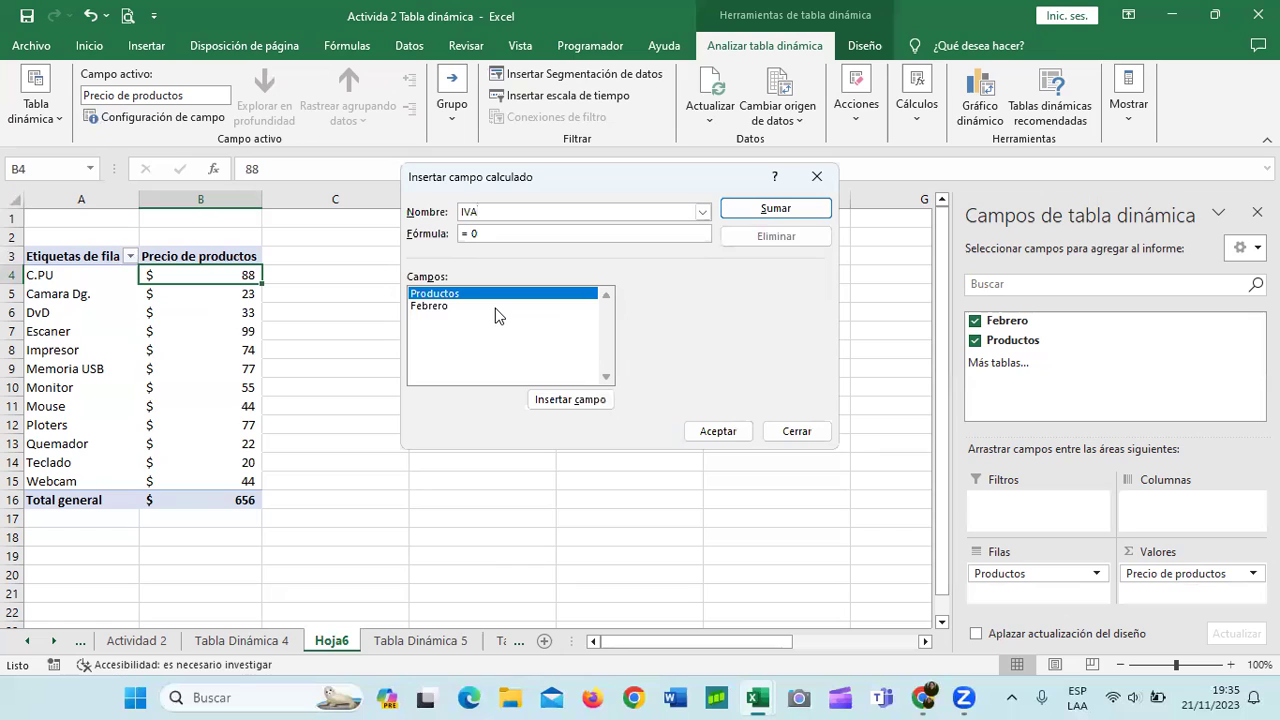
{"action": "key", "text": "Caps_Lock"}
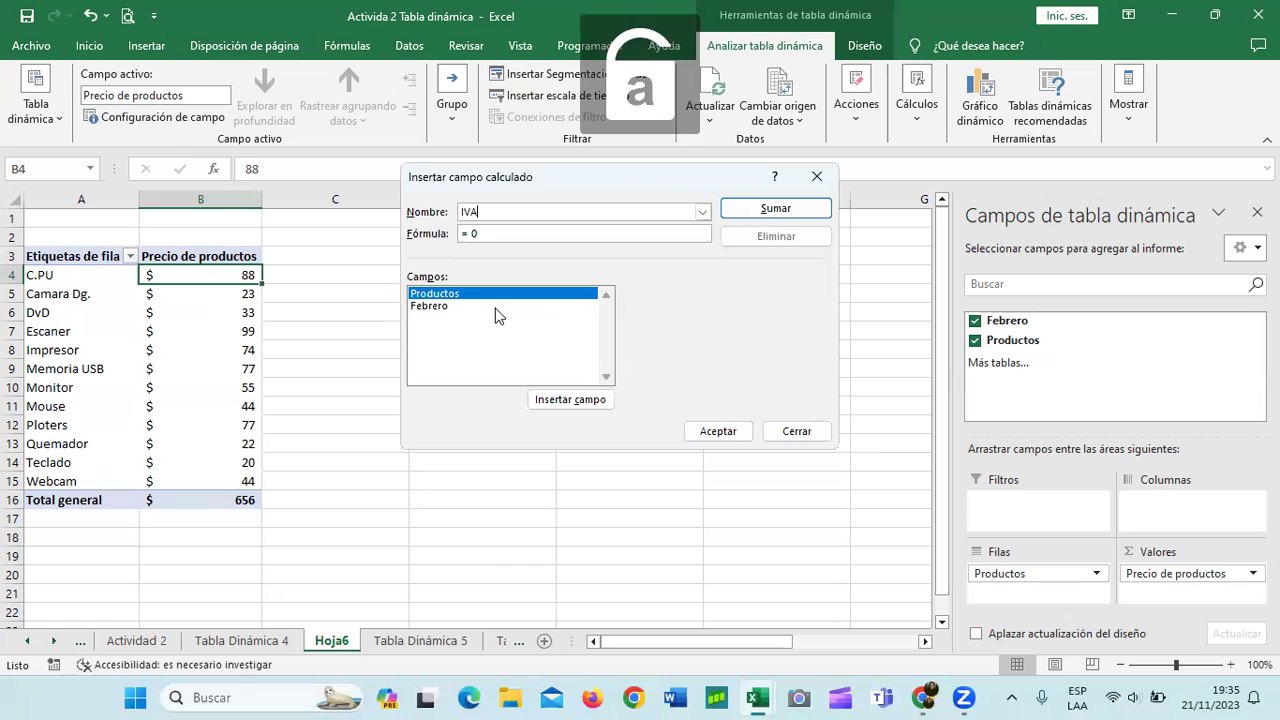
Give the IVA calculated field the formula Productos*13% and add it to the pivot table
{"action": "left_click", "coordinate": [513, 234]}
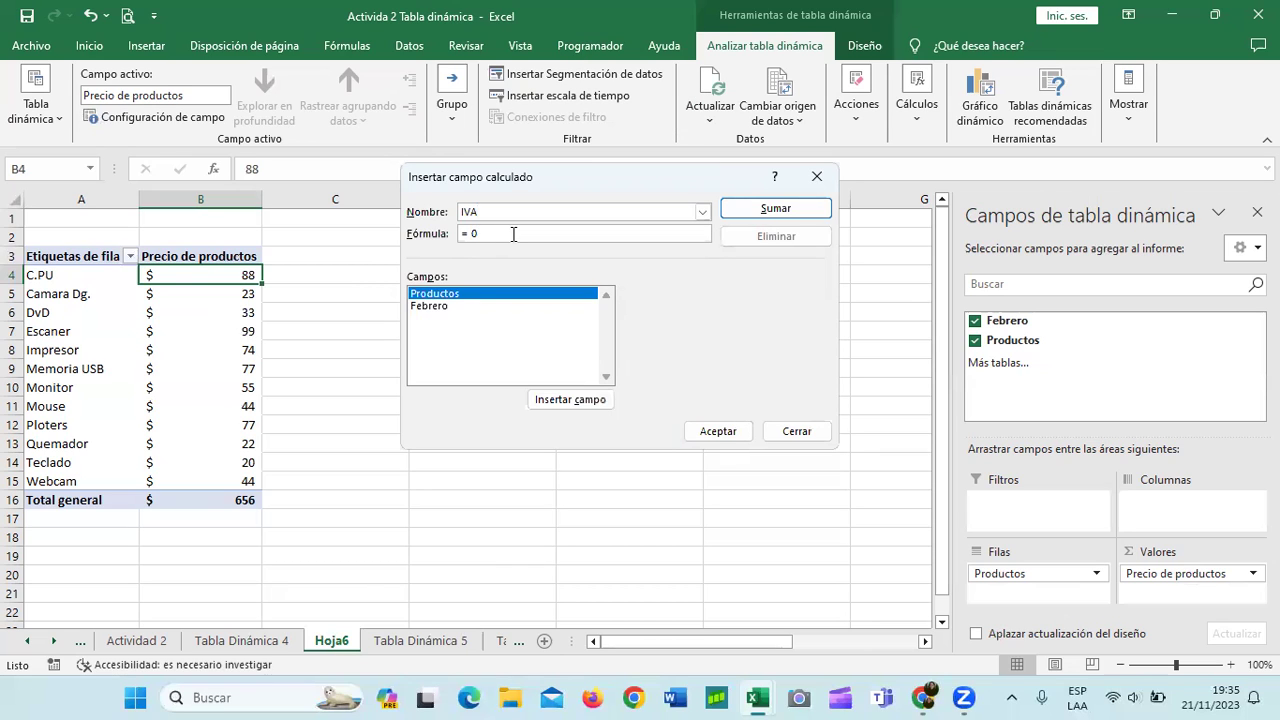
{"action": "key", "text": "BackSpace"}
{"action": "key", "text": "BackSpace"}
{"action": "double_click", "coordinate": [444, 294]}
{"action": "type", "text": "*13%"}
{"action": "left_click", "coordinate": [726, 431]}
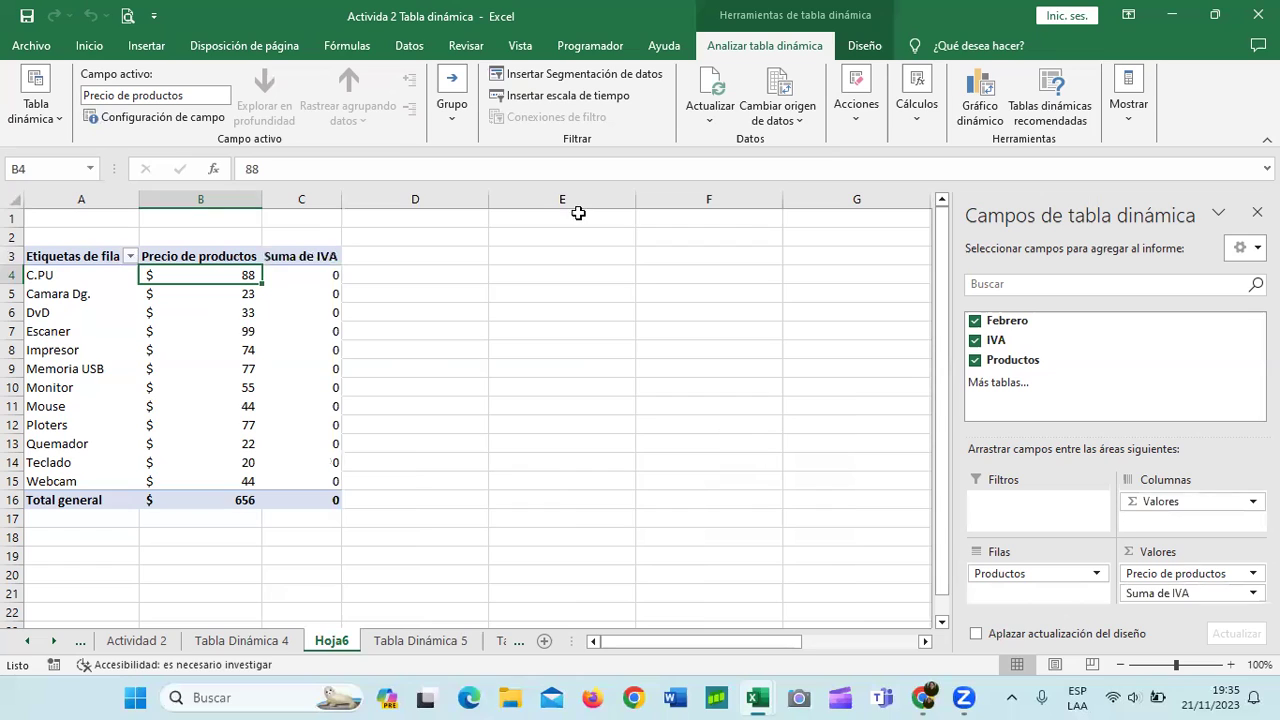
Remove the Suma de IVA field from the pivot table's values
{"action": "left_click", "coordinate": [1153, 594]}
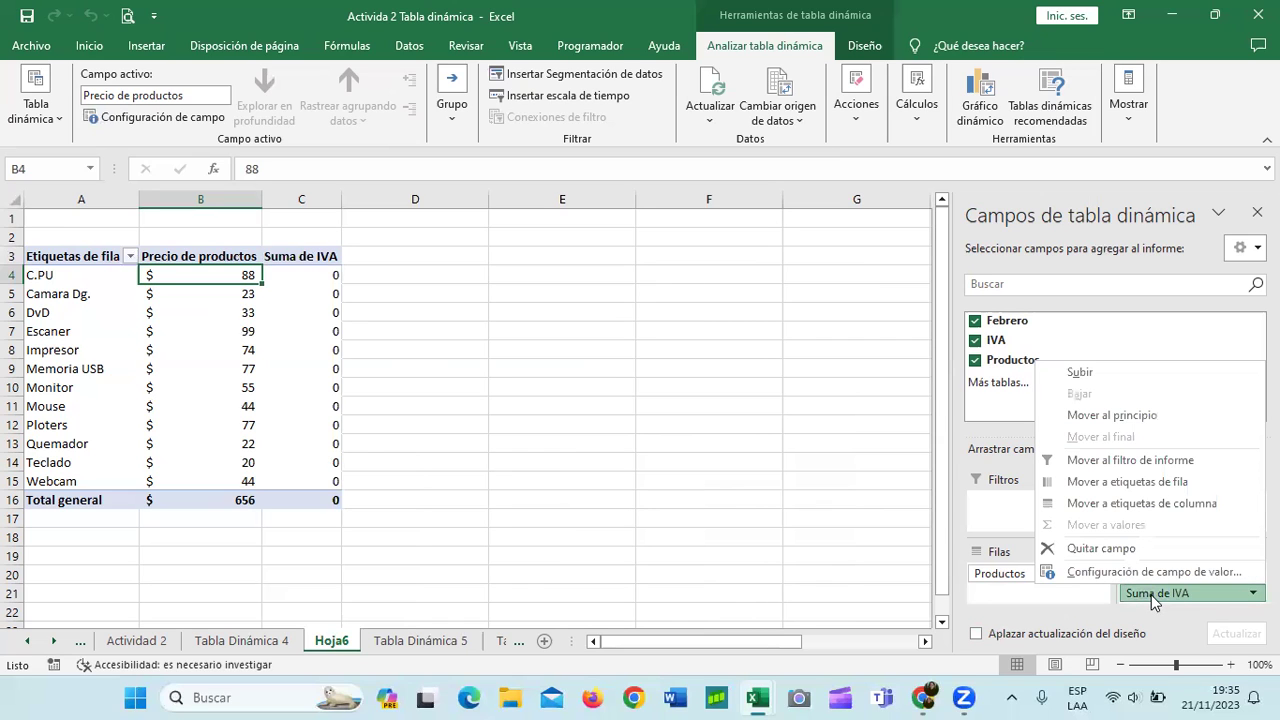
{"action": "left_click", "coordinate": [1100, 548]}
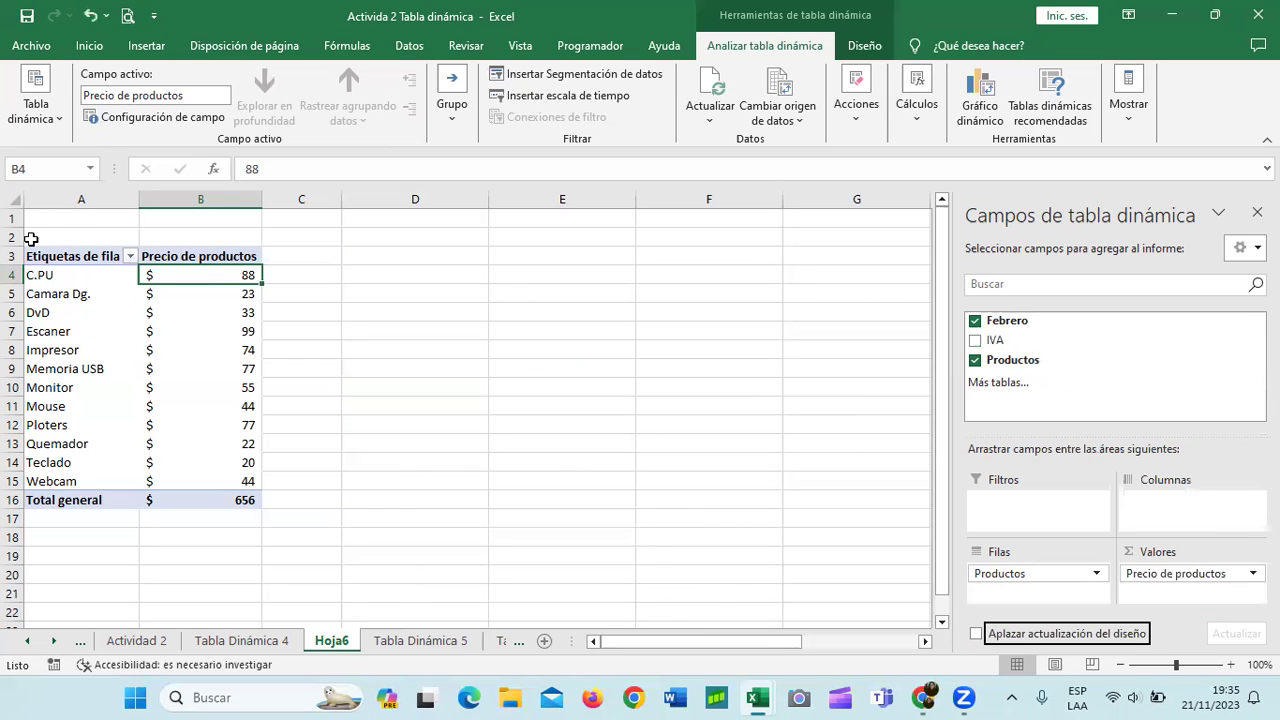
{"action": "left_click", "coordinate": [209, 274]}
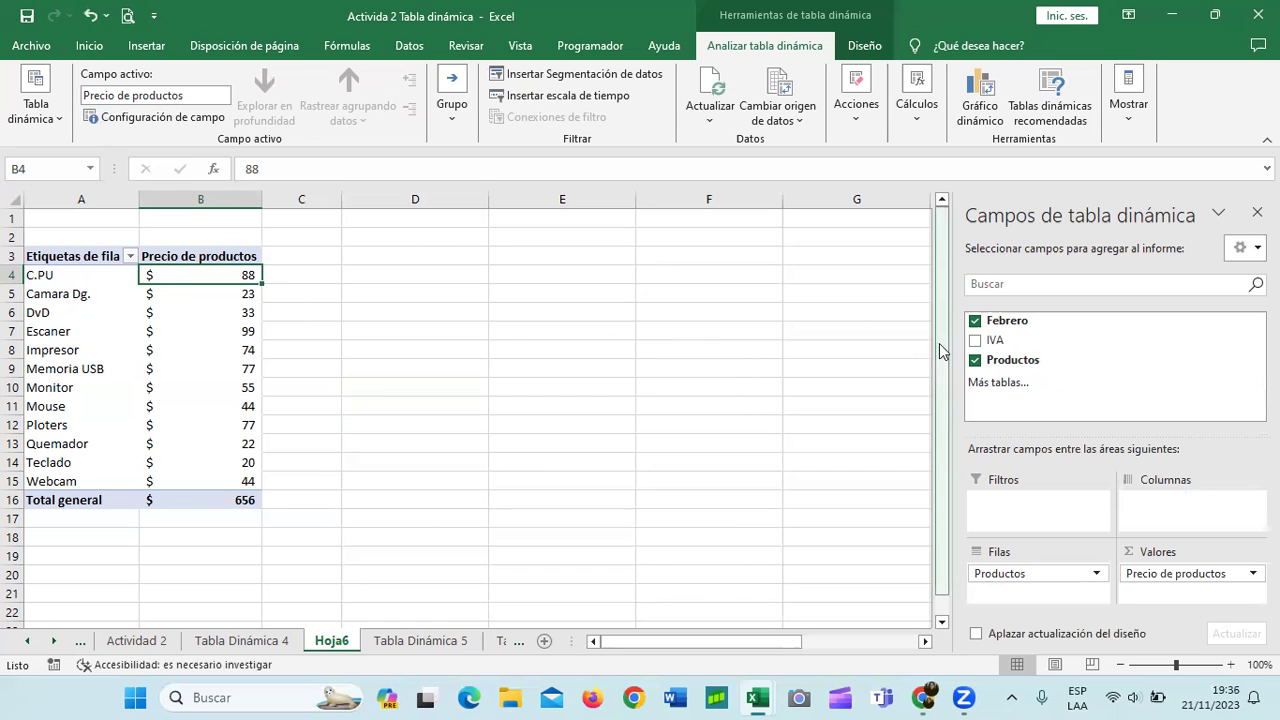
Add the IVA field back to check its value field settings, and take it out of the pivot table again
{"action": "left_click", "coordinate": [976, 341]}
{"action": "left_click", "coordinate": [980, 341]}
{"action": "left_click", "coordinate": [980, 341]}
{"action": "left_click", "coordinate": [1197, 596]}
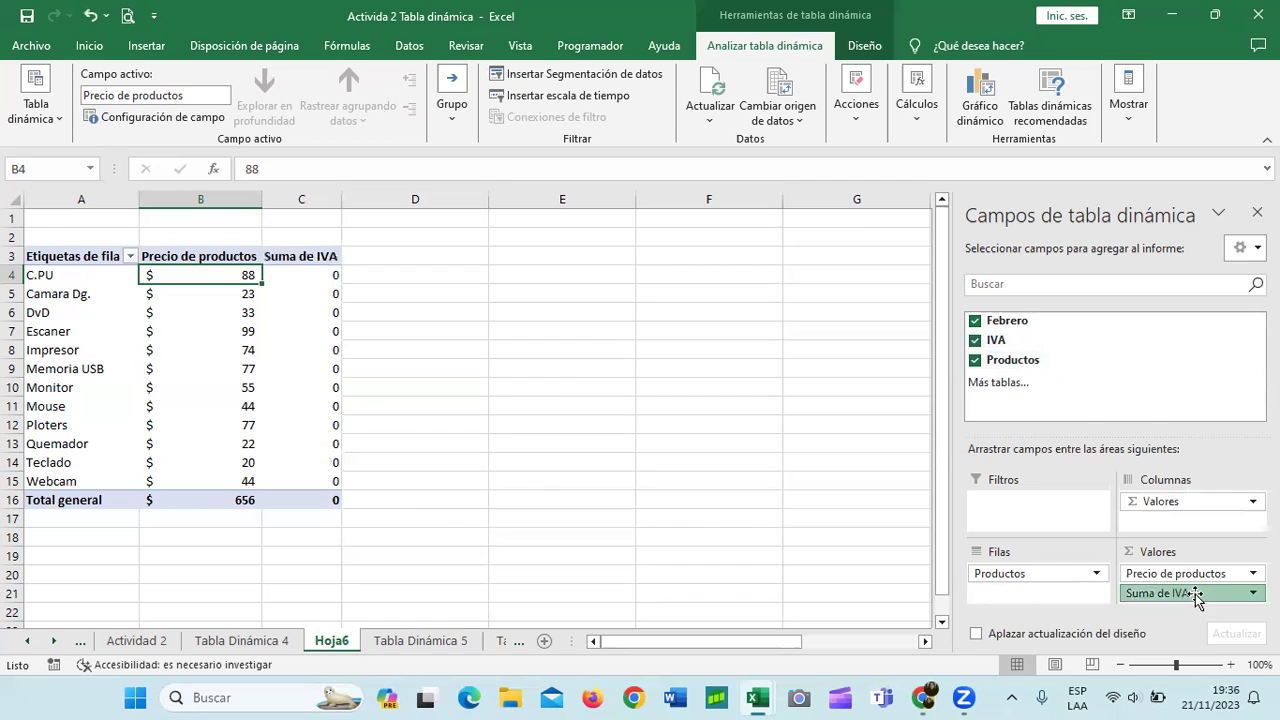
{"action": "left_click", "coordinate": [1176, 577]}
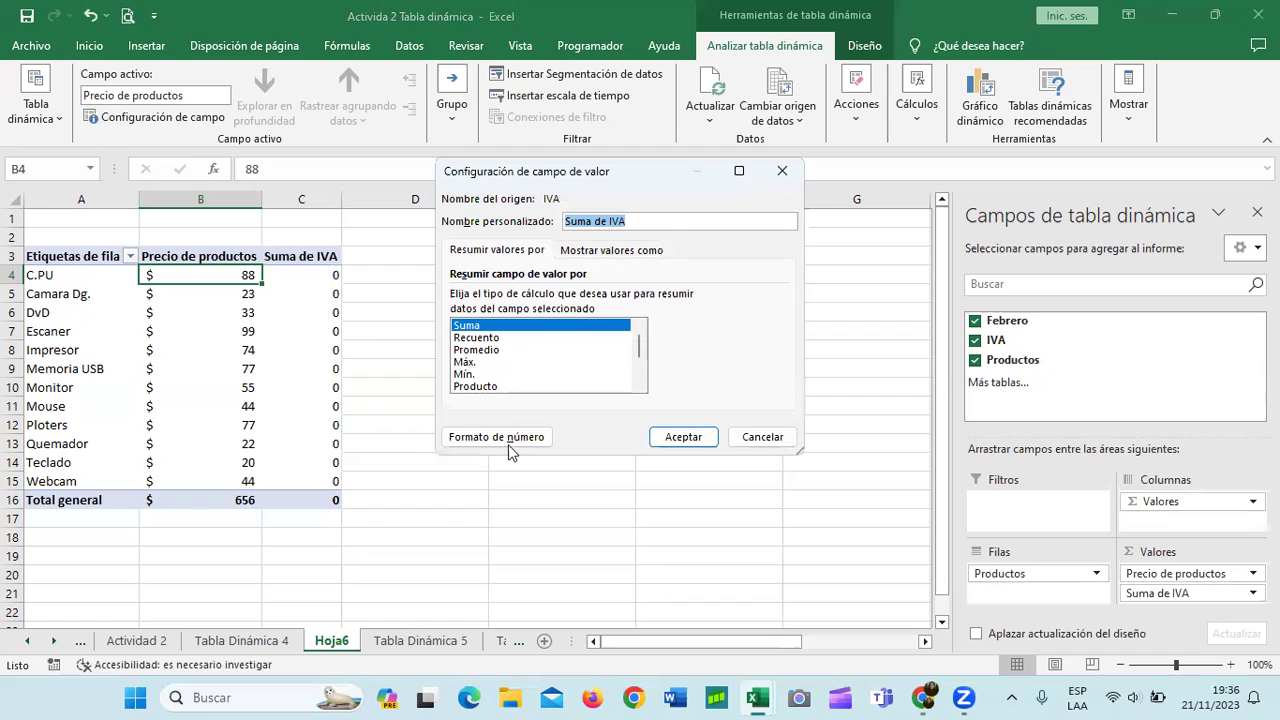
{"action": "left_click", "coordinate": [762, 437]}
{"action": "left_click", "coordinate": [975, 340]}
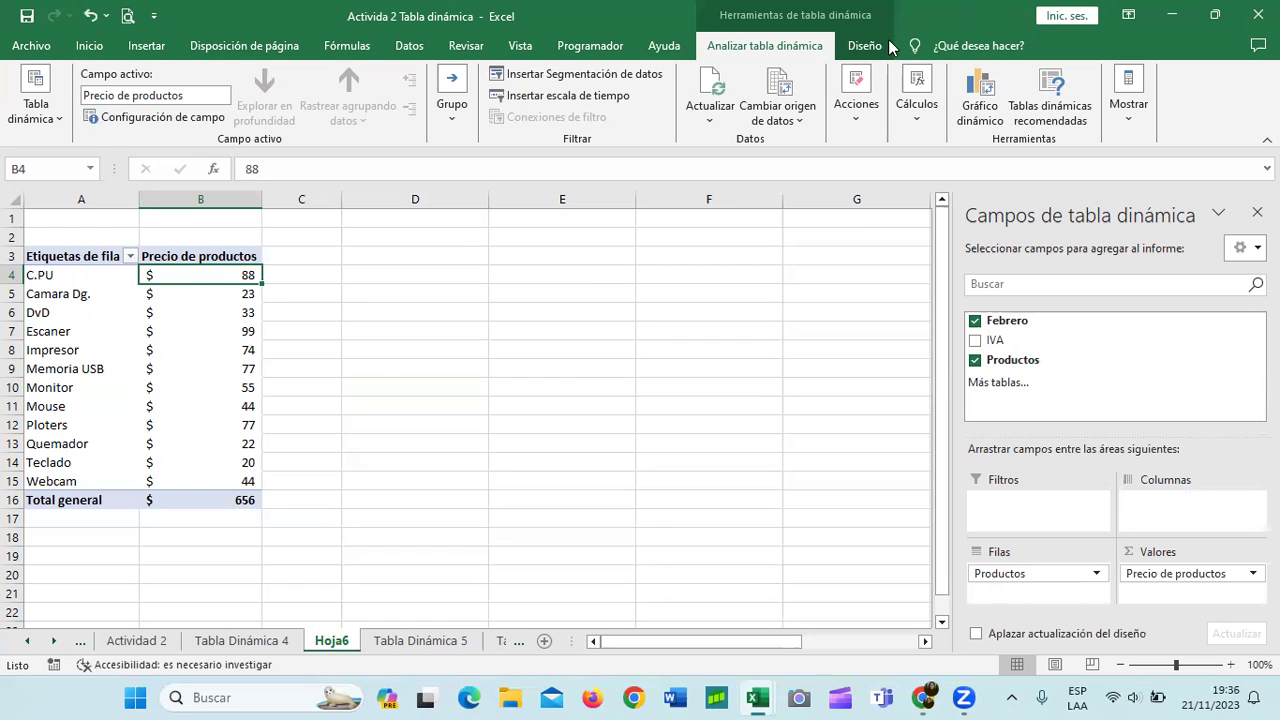
Set up a calculated field with the formula Febrero*13%
{"action": "left_click", "coordinate": [916, 104]}
{"action": "left_click", "coordinate": [976, 206]}
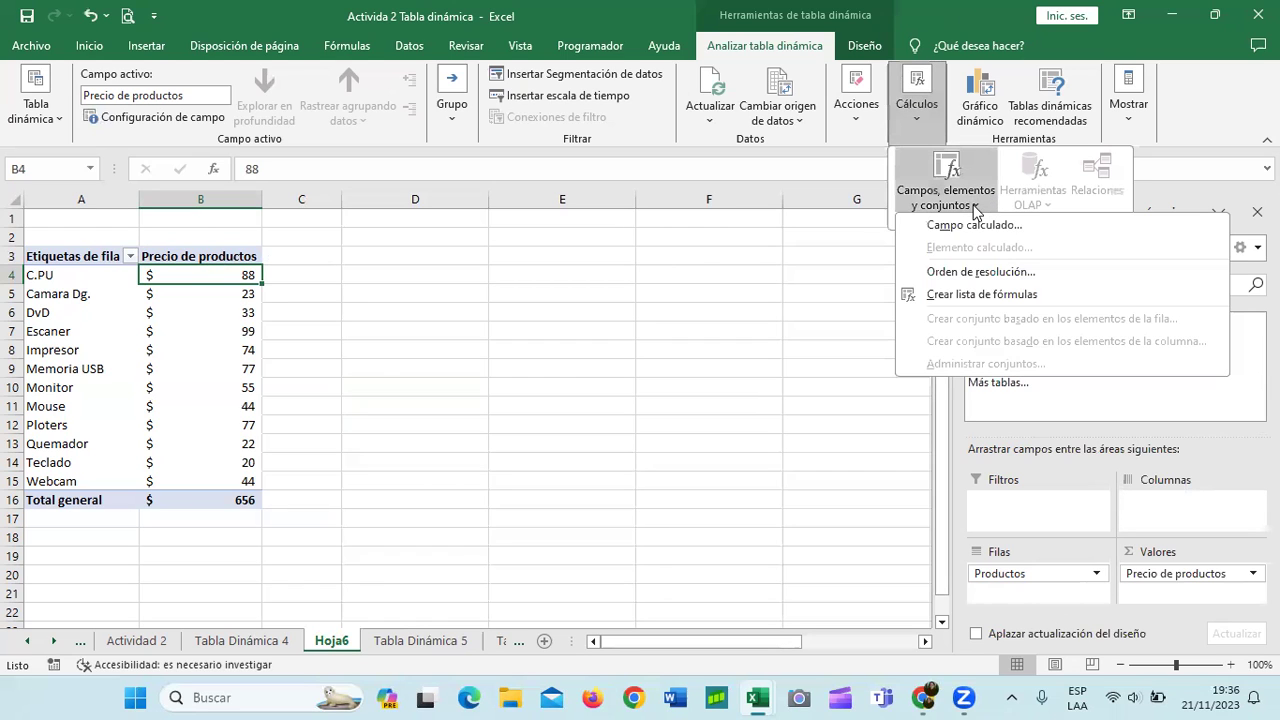
{"action": "left_click", "coordinate": [974, 225]}
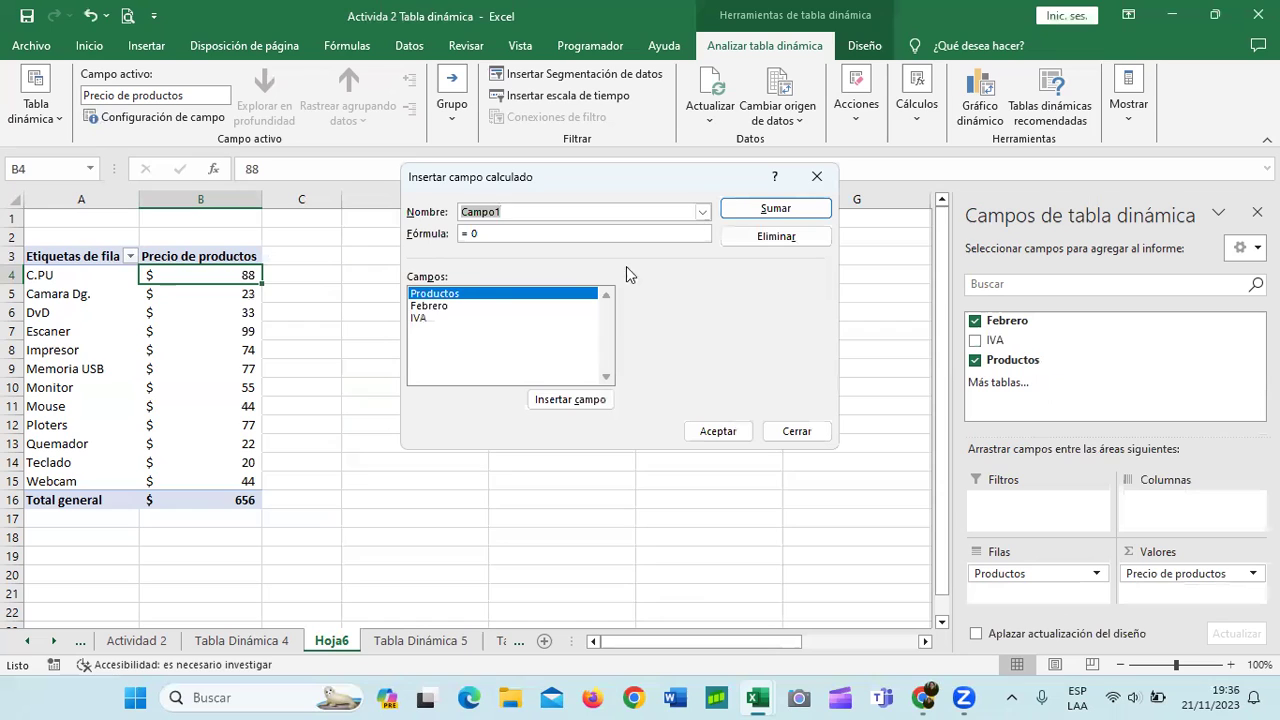
{"action": "left_click", "coordinate": [436, 305]}
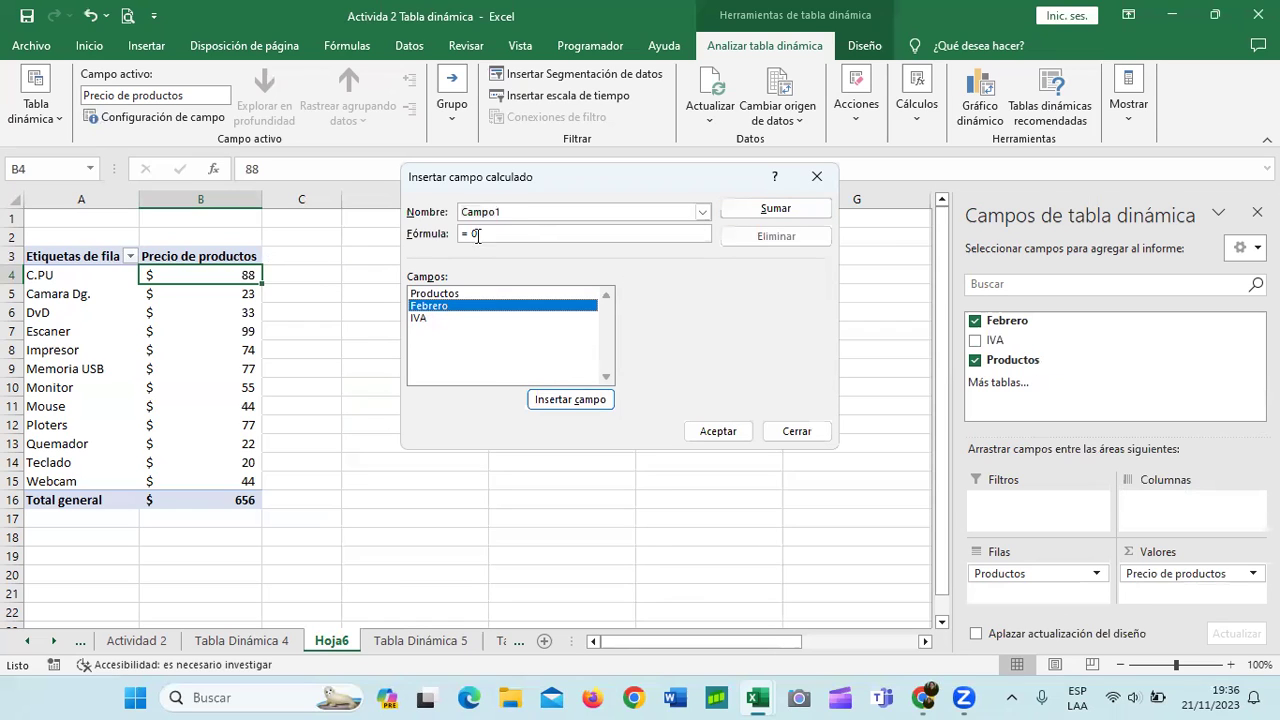
{"action": "left_click", "coordinate": [488, 233]}
{"action": "key", "text": "BackSpace"}
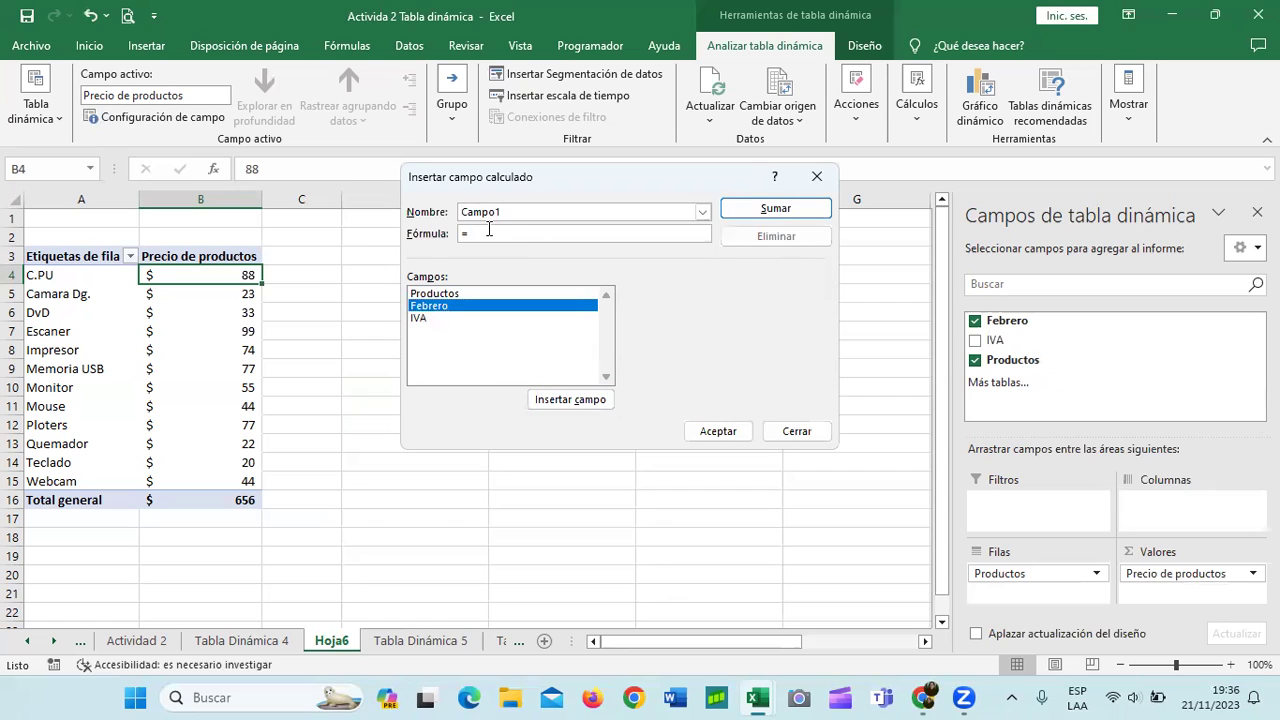
{"action": "double_click", "coordinate": [428, 306]}
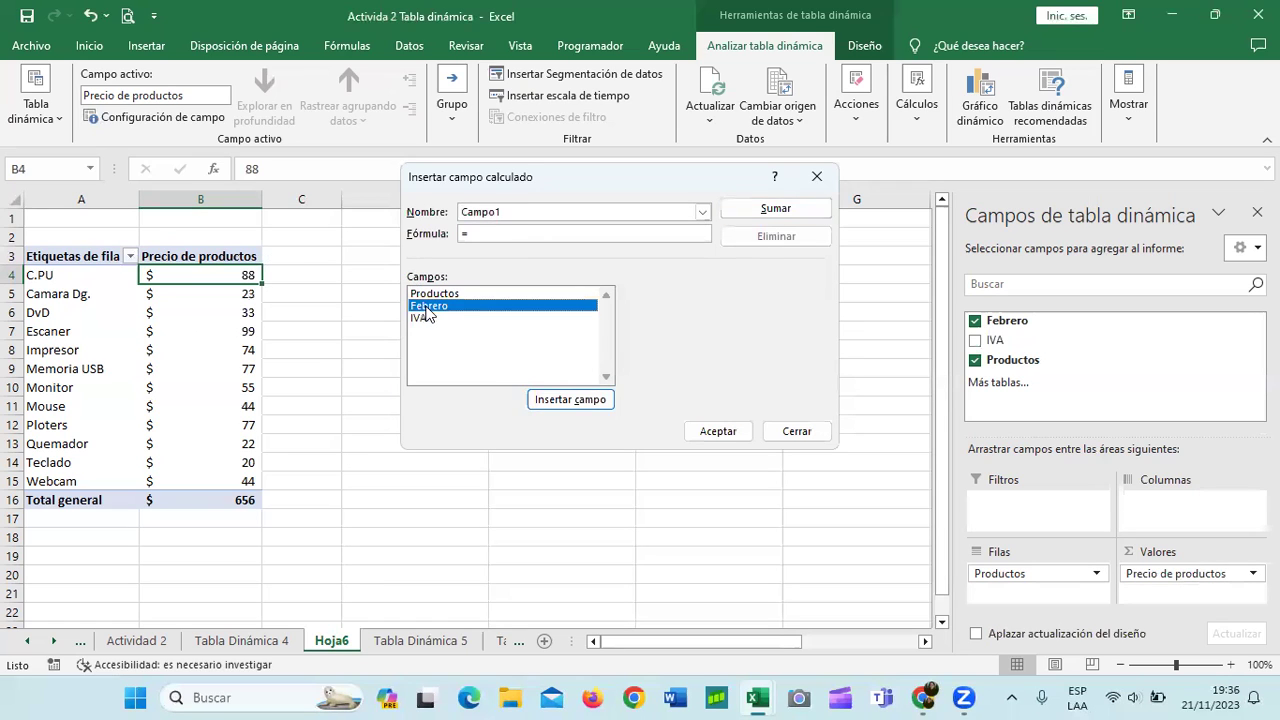
{"action": "type", "text": "*1"}
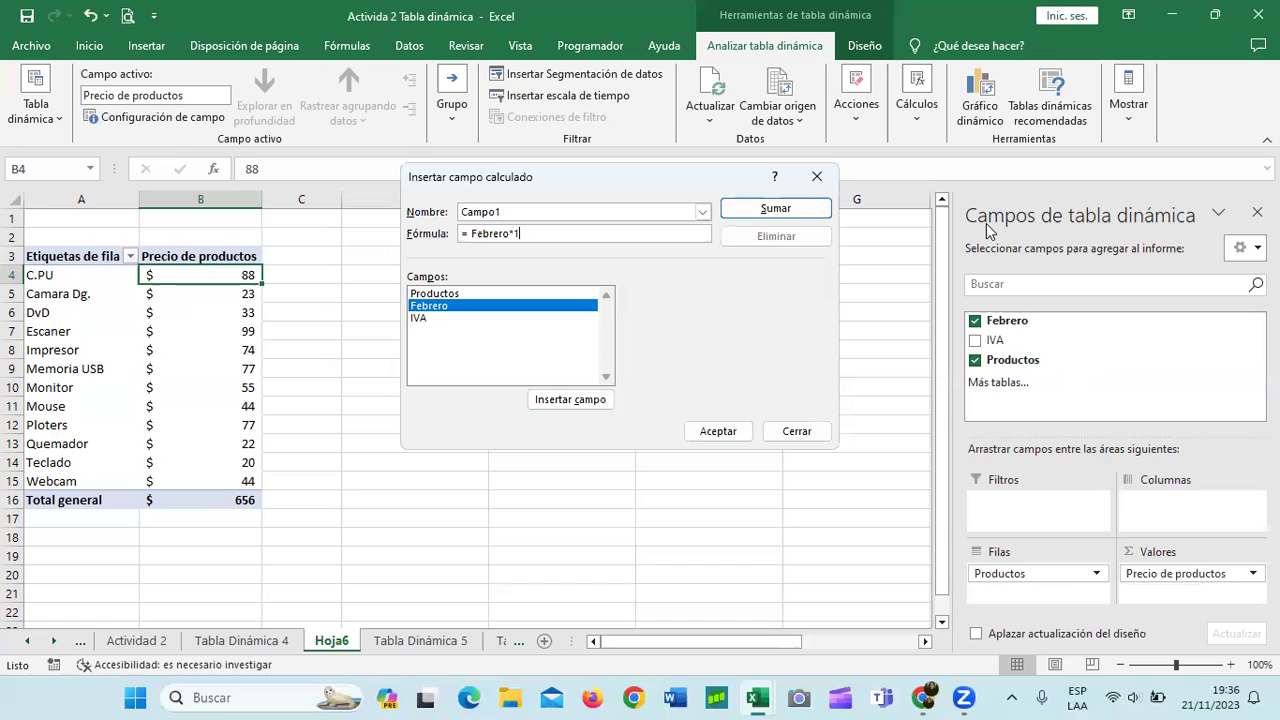
{"action": "type", "text": "3%"}
Name the calculated field IVA and accept its definition
{"action": "left_click", "coordinate": [669, 207]}
{"action": "key", "text": "BackSpace"}
{"action": "key", "text": "BackSpace"}
{"action": "key", "text": "BackSpace"}
{"action": "key", "text": "BackSpace"}
{"action": "key", "text": "BackSpace"}
{"action": "key", "text": "BackSpace"}
{"action": "type", "text": "i"}
{"action": "key", "text": "BackSpace"}
{"action": "key", "text": "Caps_Lock"}
{"action": "type", "text": "IVA"}
{"action": "left_click", "coordinate": [719, 431]}
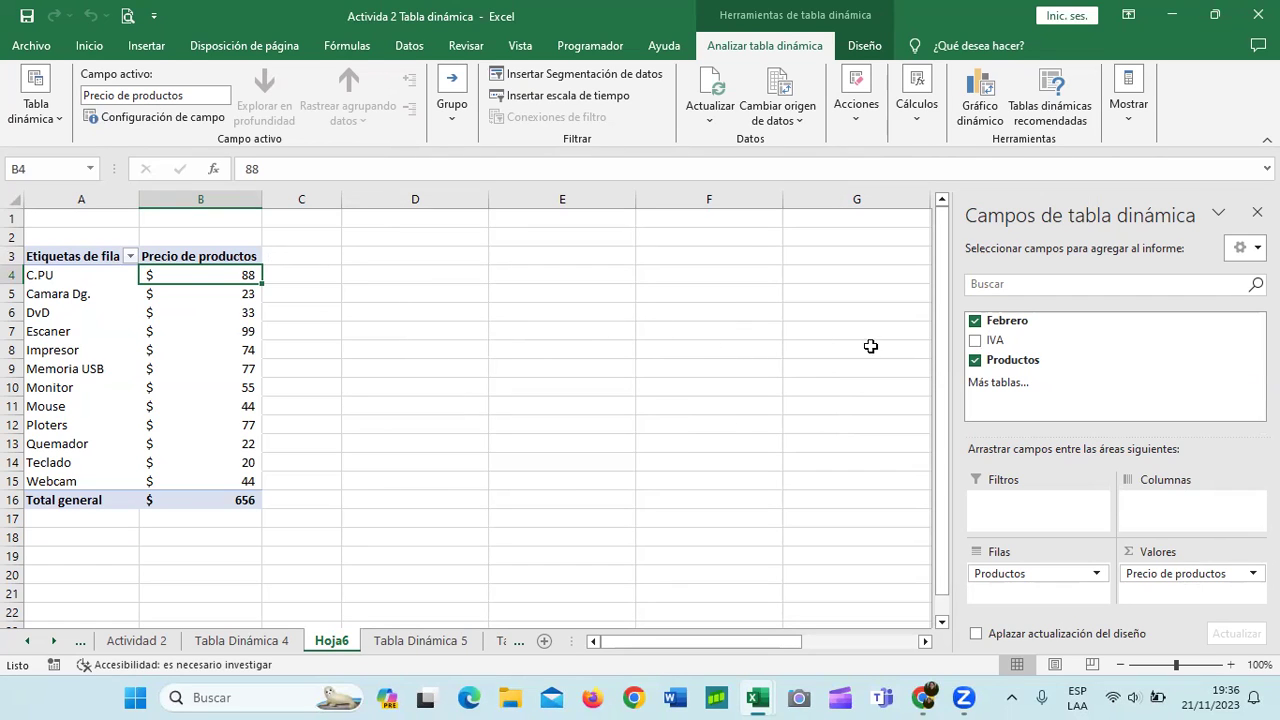
Add the IVA field to the pivot table's values
{"action": "left_click", "coordinate": [410, 314]}
{"action": "left_click", "coordinate": [222, 331]}
{"action": "left_click", "coordinate": [245, 273]}
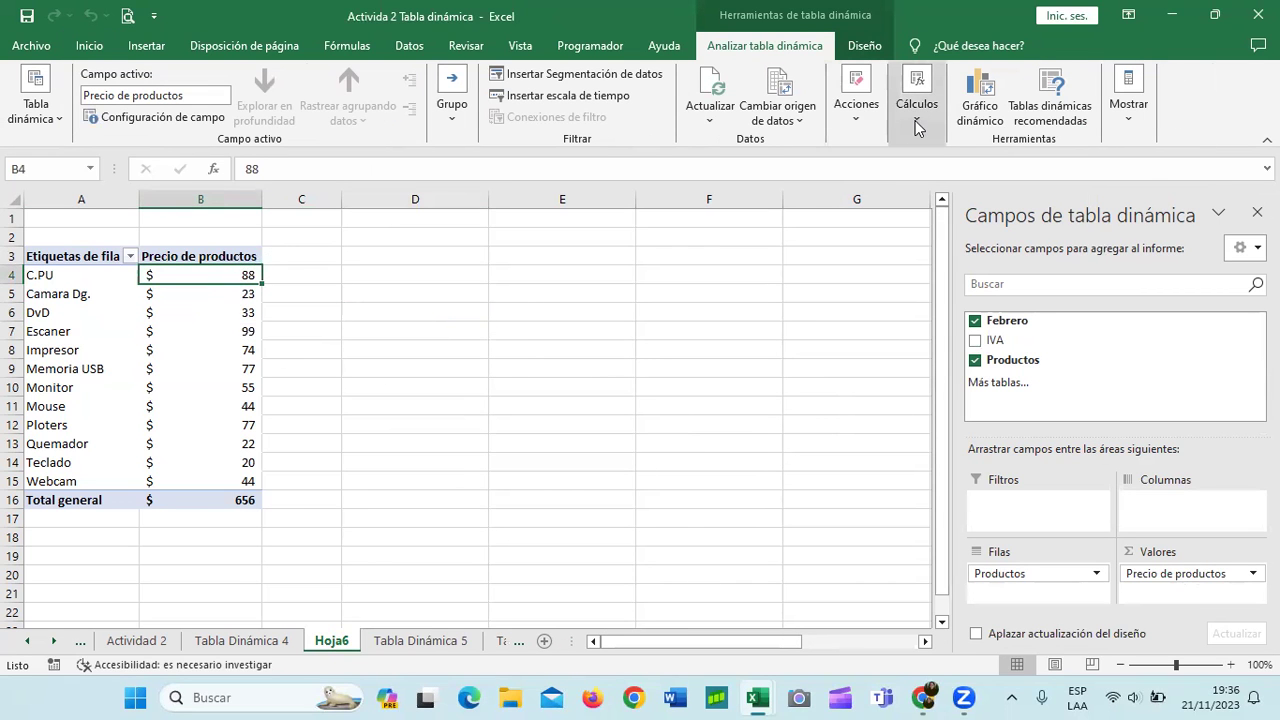
{"action": "left_click", "coordinate": [976, 342]}
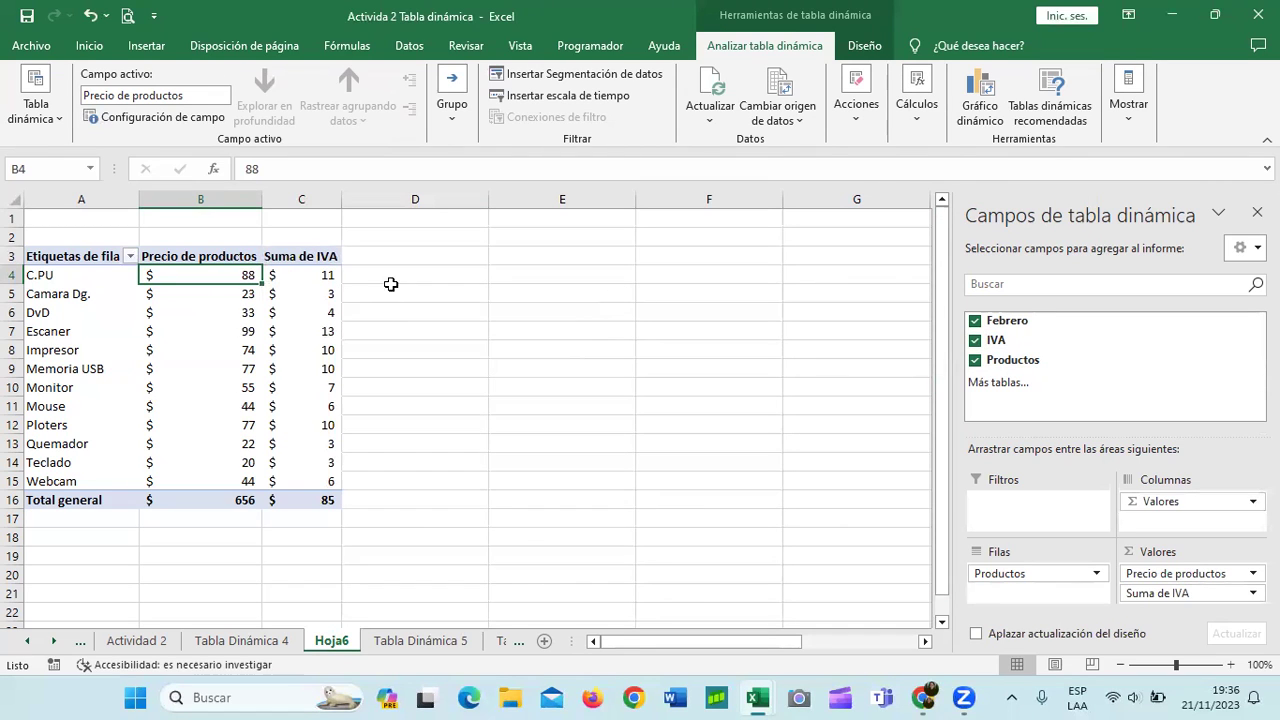
Compare the exact Precio de productos and Suma de IVA values for C.PU, Camara Dg. and Teclado
{"action": "left_click", "coordinate": [310, 277]}
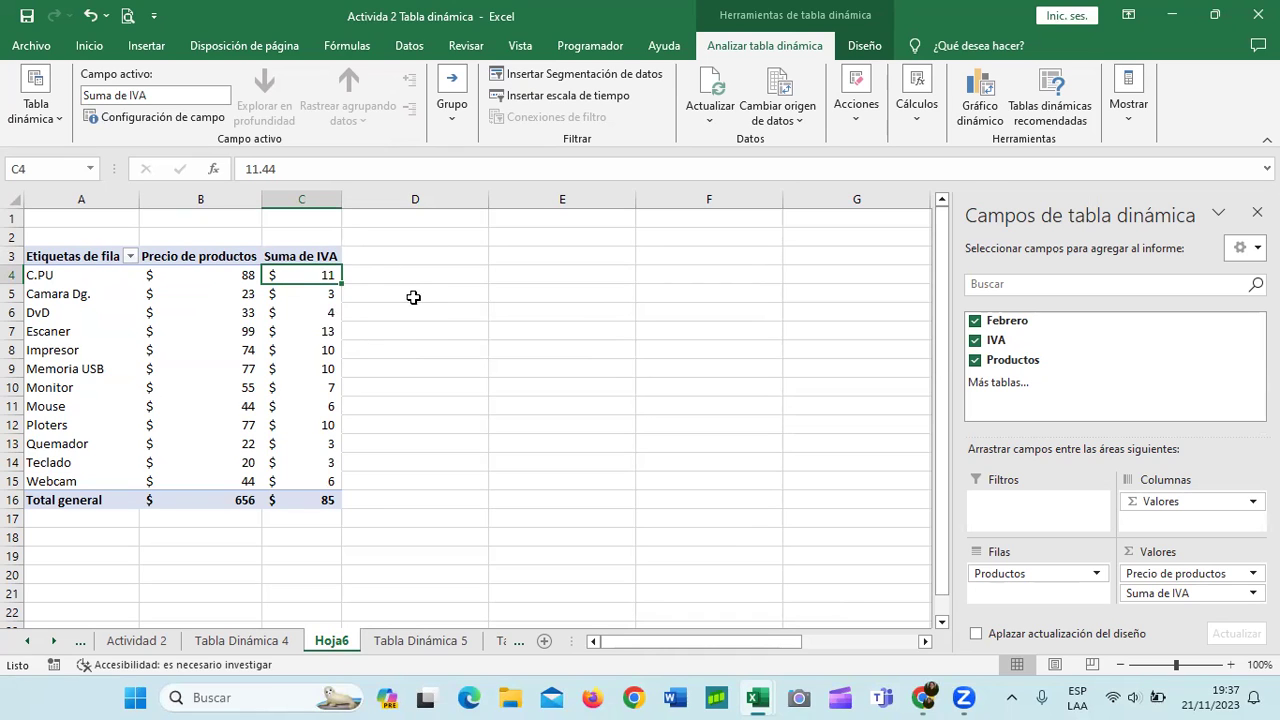
{"action": "left_click", "coordinate": [196, 278]}
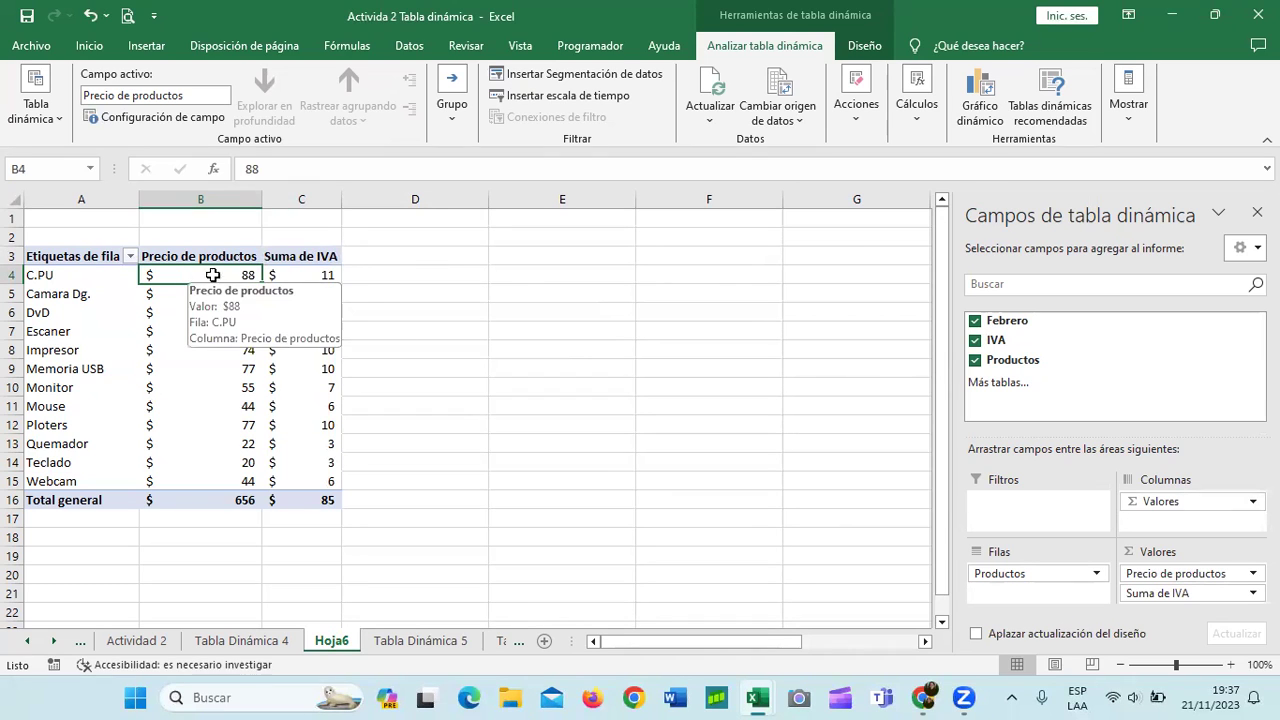
{"action": "left_click", "coordinate": [319, 275]}
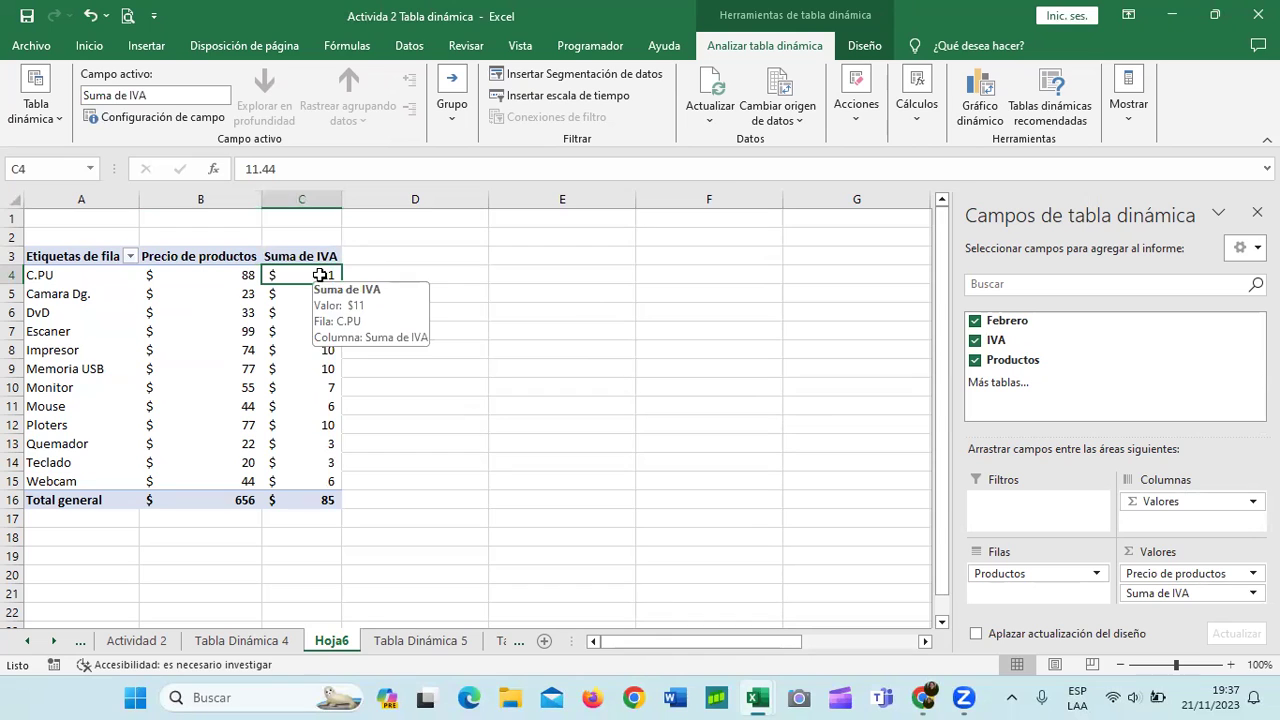
{"action": "left_click", "coordinate": [242, 296]}
{"action": "left_click", "coordinate": [302, 298]}
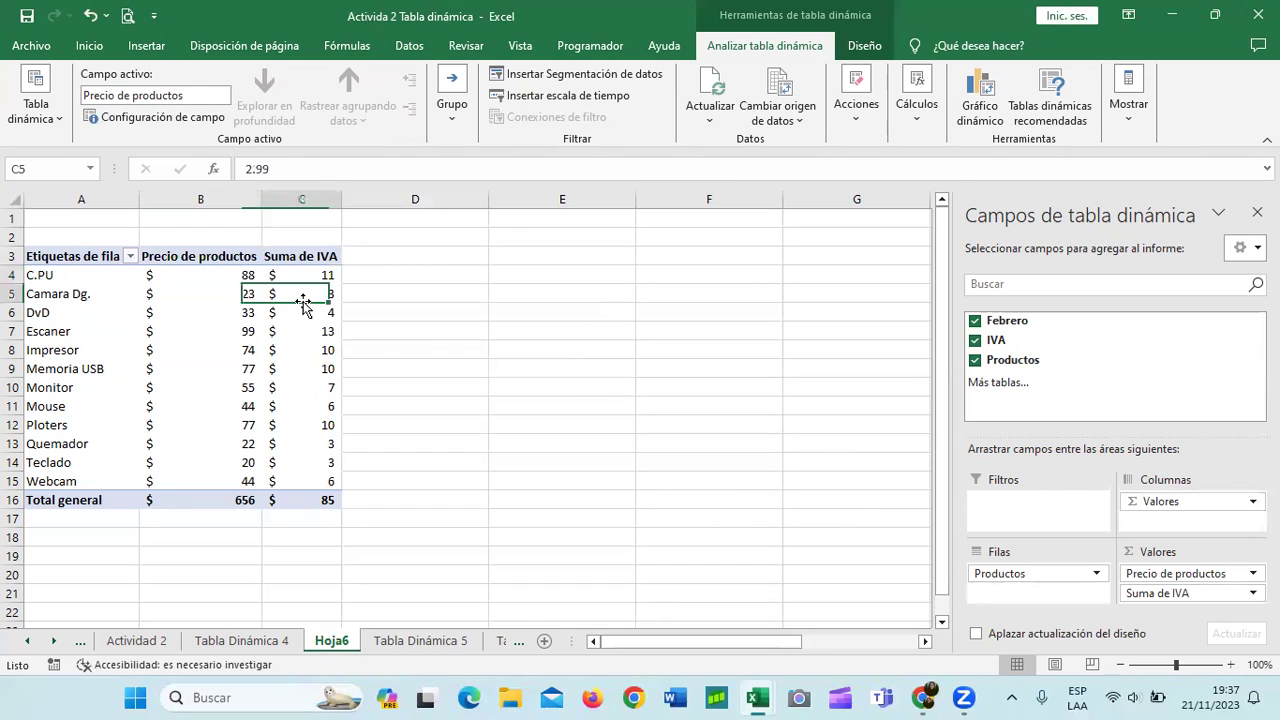
{"action": "left_click", "coordinate": [238, 466]}
{"action": "left_click", "coordinate": [336, 469]}
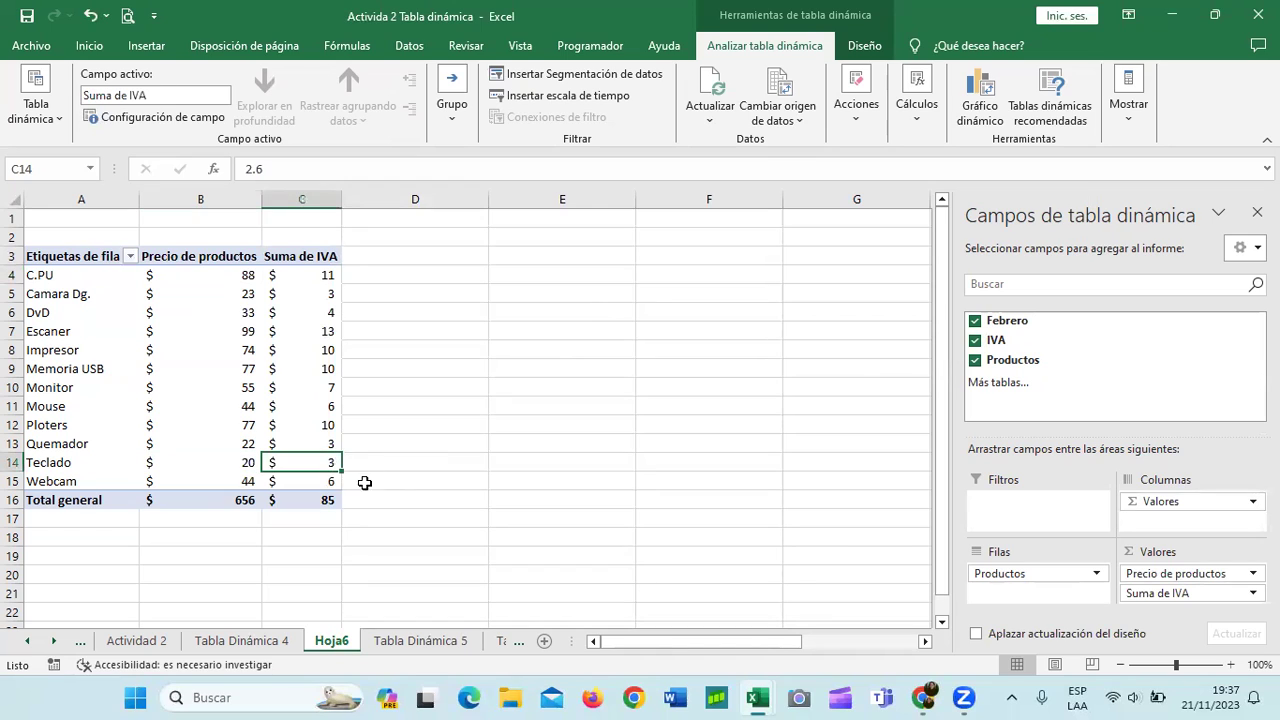
Show the product values of Suma de IVA in C4:C15 with one decimal place
{"action": "left_click", "coordinate": [318, 281]}
{"action": "left_click_drag", "start_coordinate": [318, 281], "coordinate": [318, 483]}
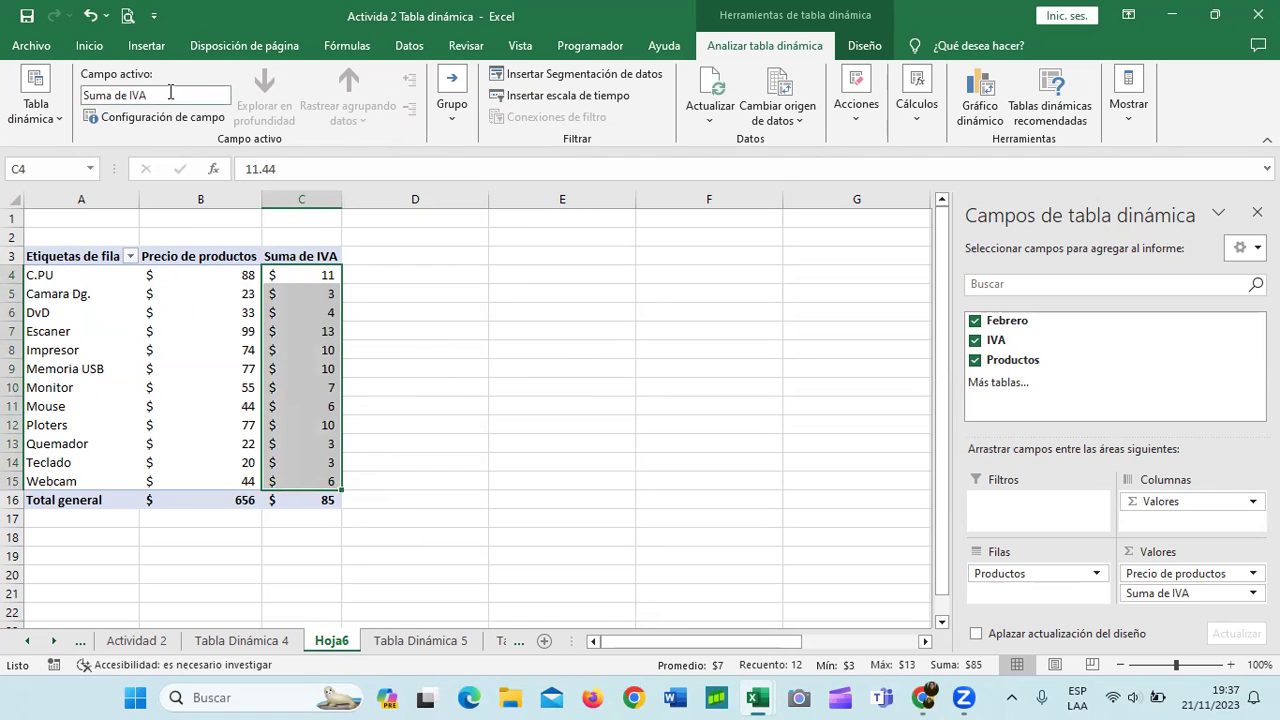
{"action": "left_click", "coordinate": [87, 47]}
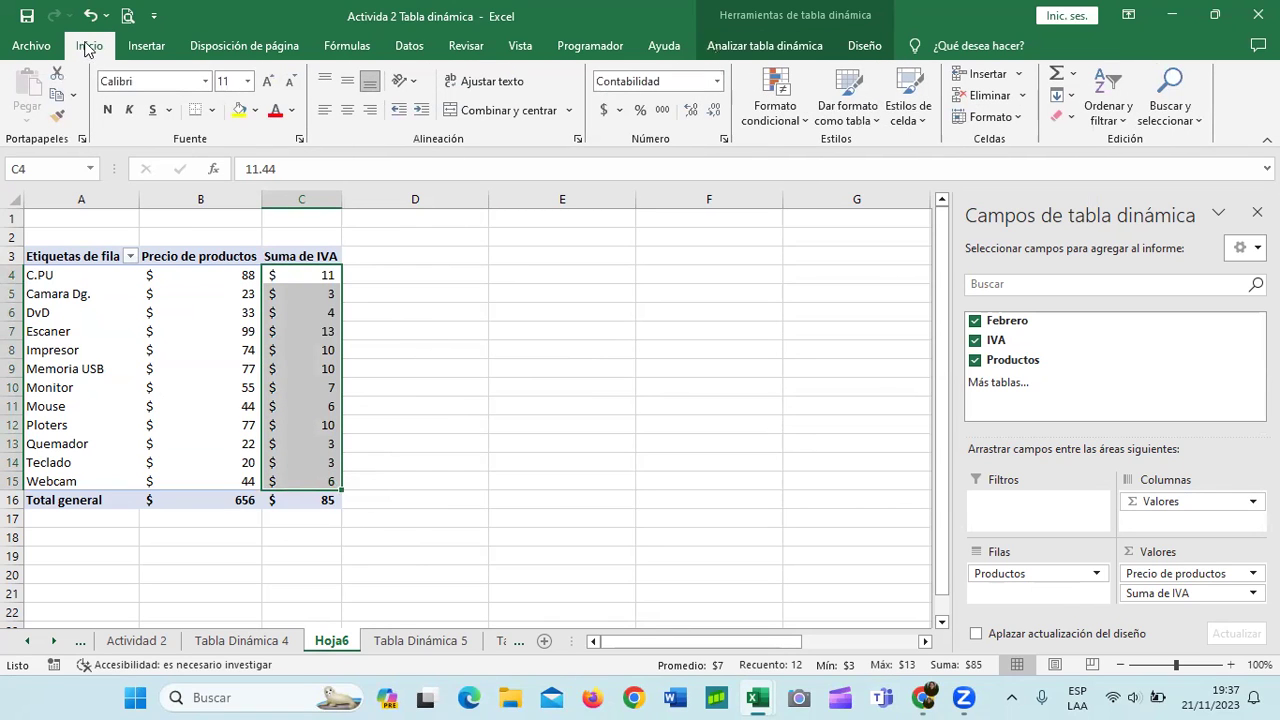
{"action": "left_click", "coordinate": [691, 111]}
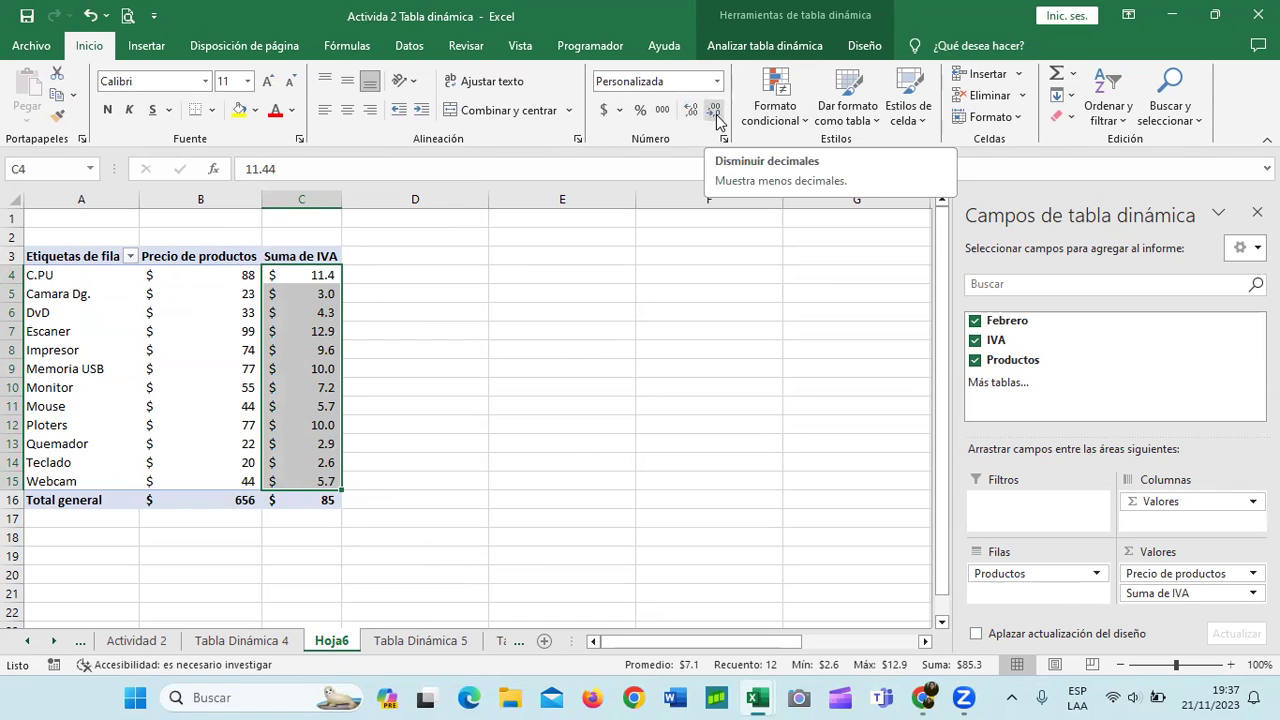
{"action": "left_click", "coordinate": [531, 443]}
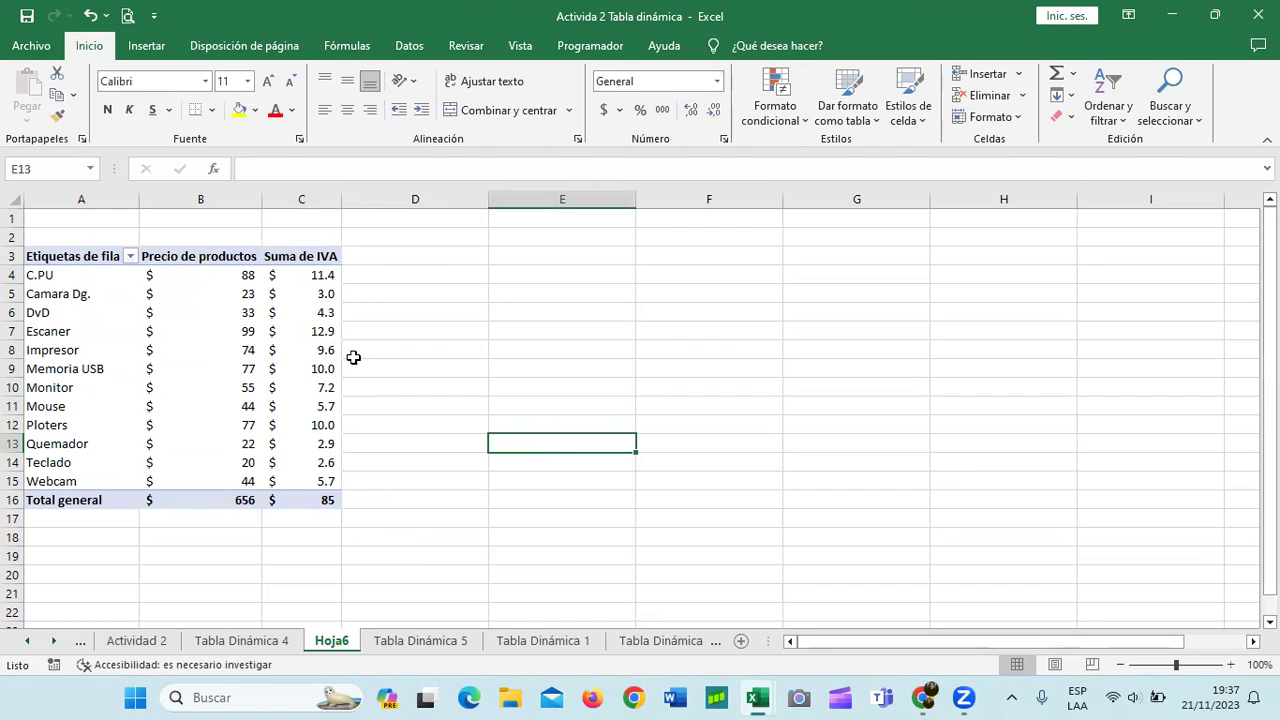
{"action": "left_click", "coordinate": [291, 503]}
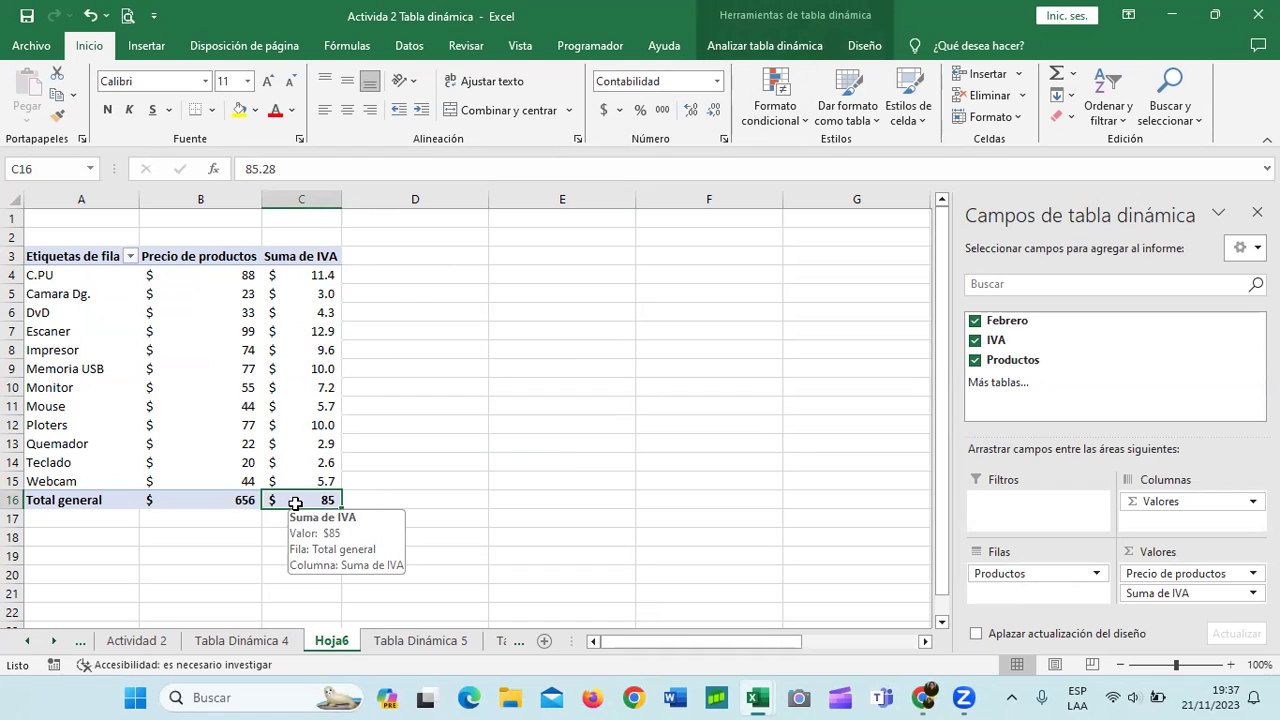
Start inserting another calculated field in the Hoja6 pivot table
{"action": "left_click", "coordinate": [490, 404]}
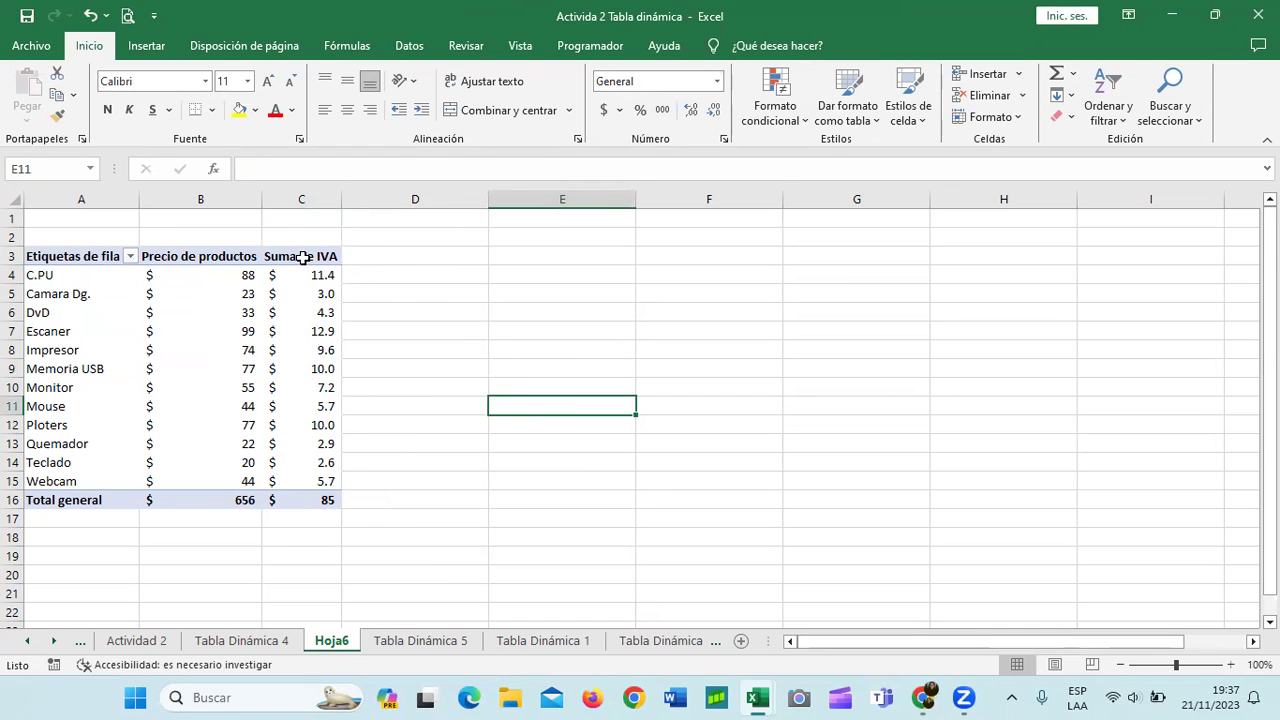
{"action": "left_click", "coordinate": [303, 258]}
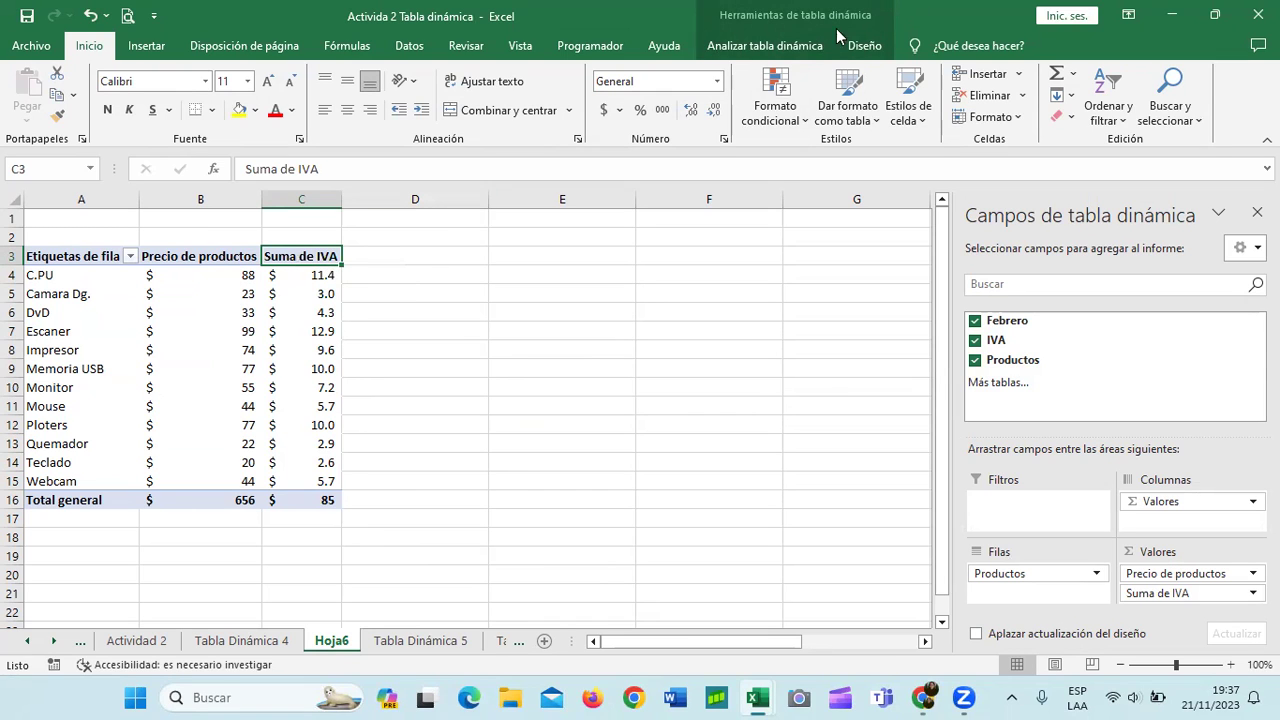
{"action": "left_click", "coordinate": [797, 49]}
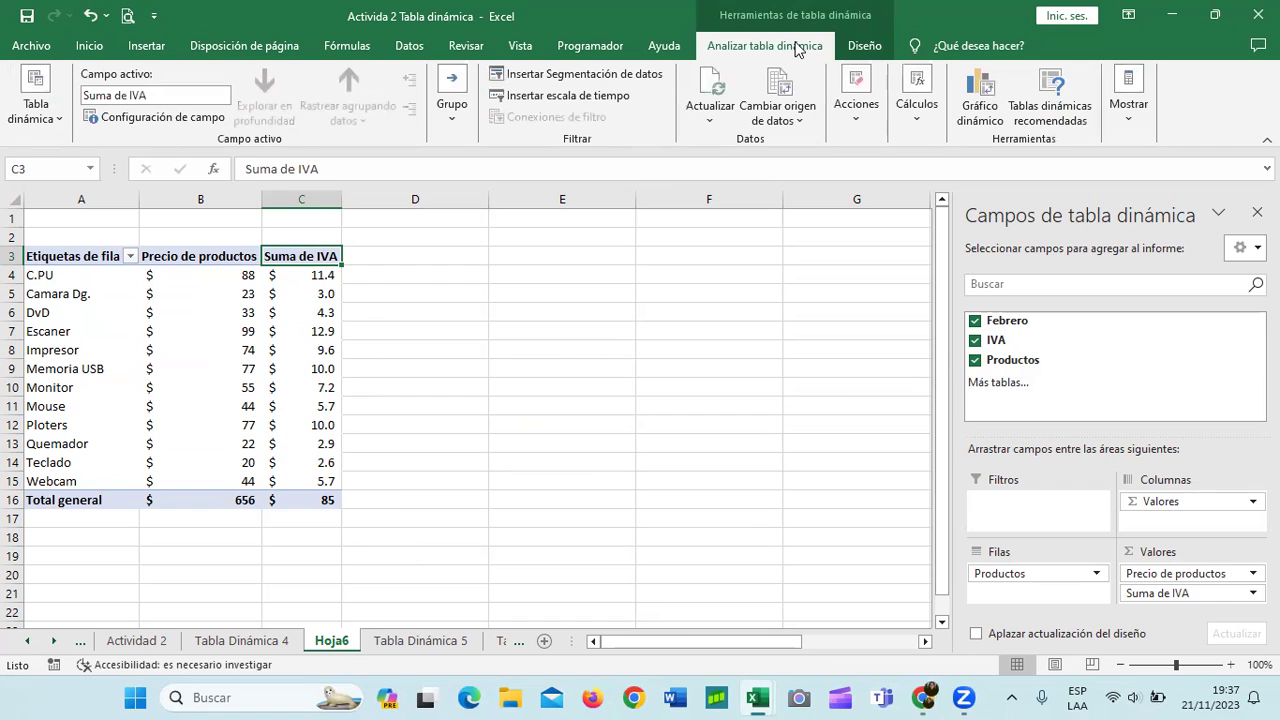
{"action": "left_click", "coordinate": [917, 118]}
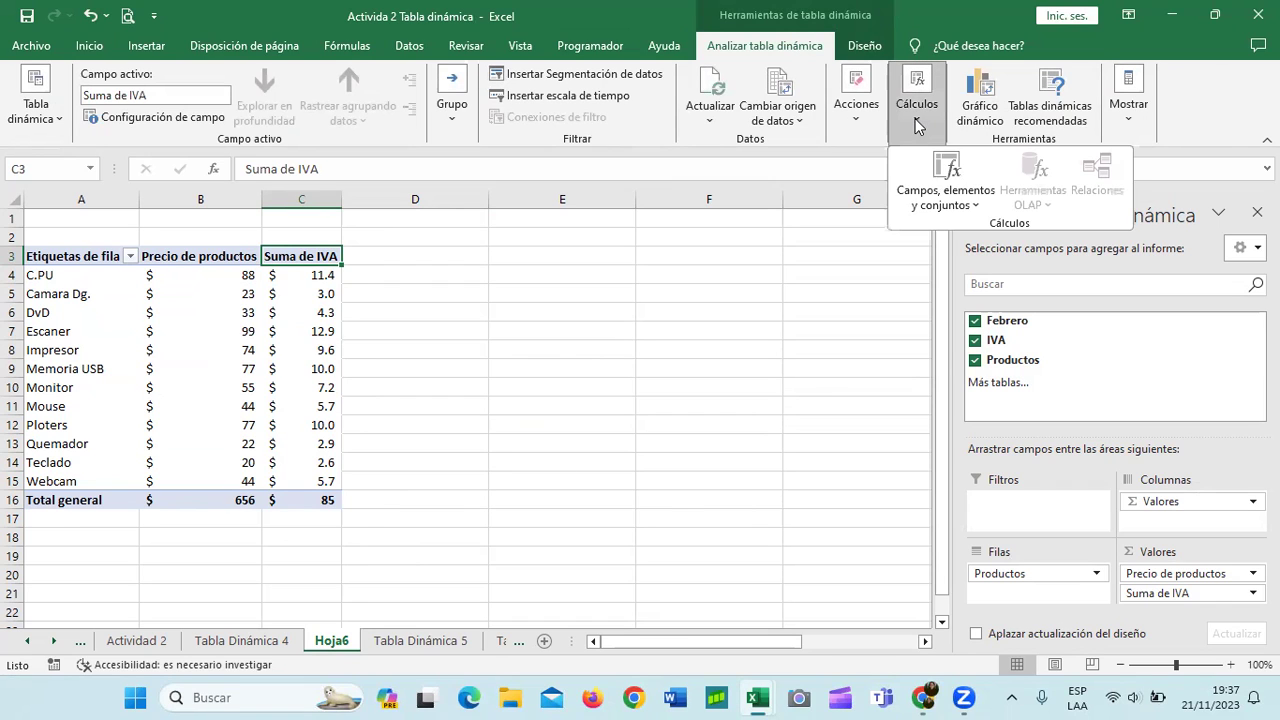
{"action": "left_click", "coordinate": [966, 200]}
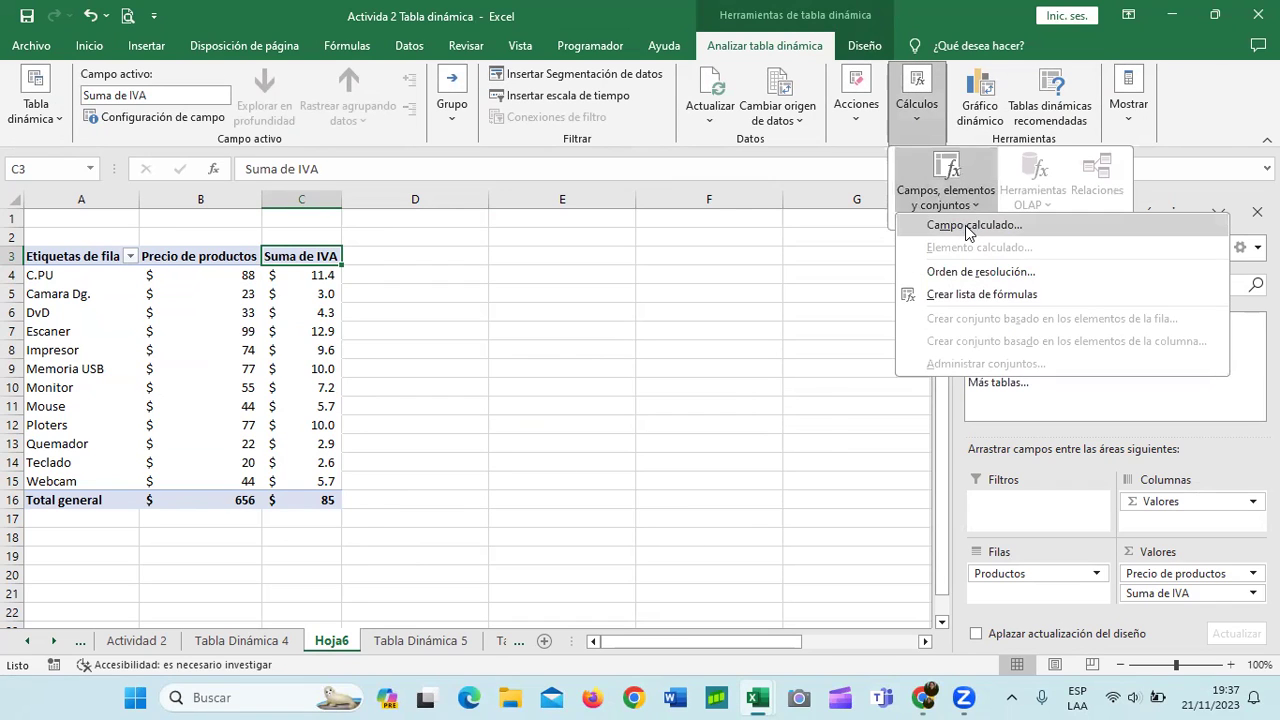
{"action": "left_click", "coordinate": [968, 226]}
Add a calculated field named p with the formula = 0
{"action": "type", "text": "p"}
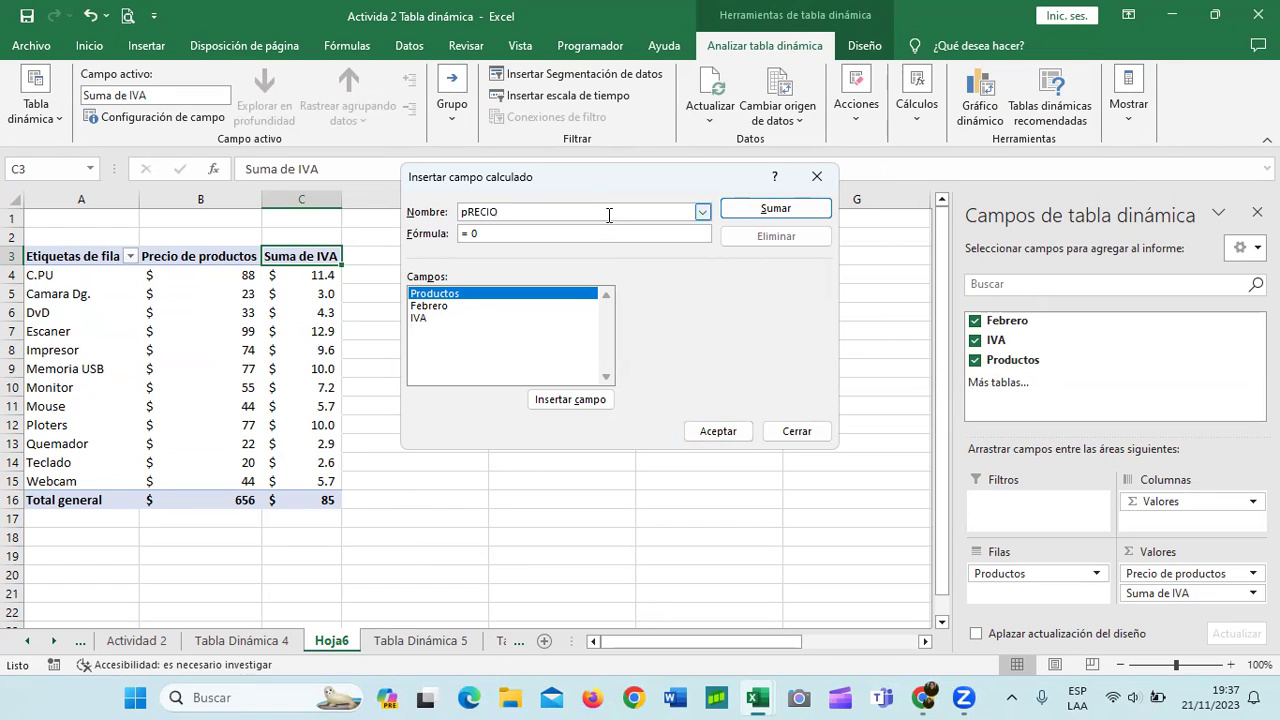
{"action": "type", "text": "RECIO"}
{"action": "key", "text": "BackSpace"}
{"action": "key", "text": "BackSpace"}
{"action": "key", "text": "BackSpace"}
{"action": "key", "text": "BackSpace"}
{"action": "key", "text": "BackSpace"}
{"action": "key", "text": "Return"}
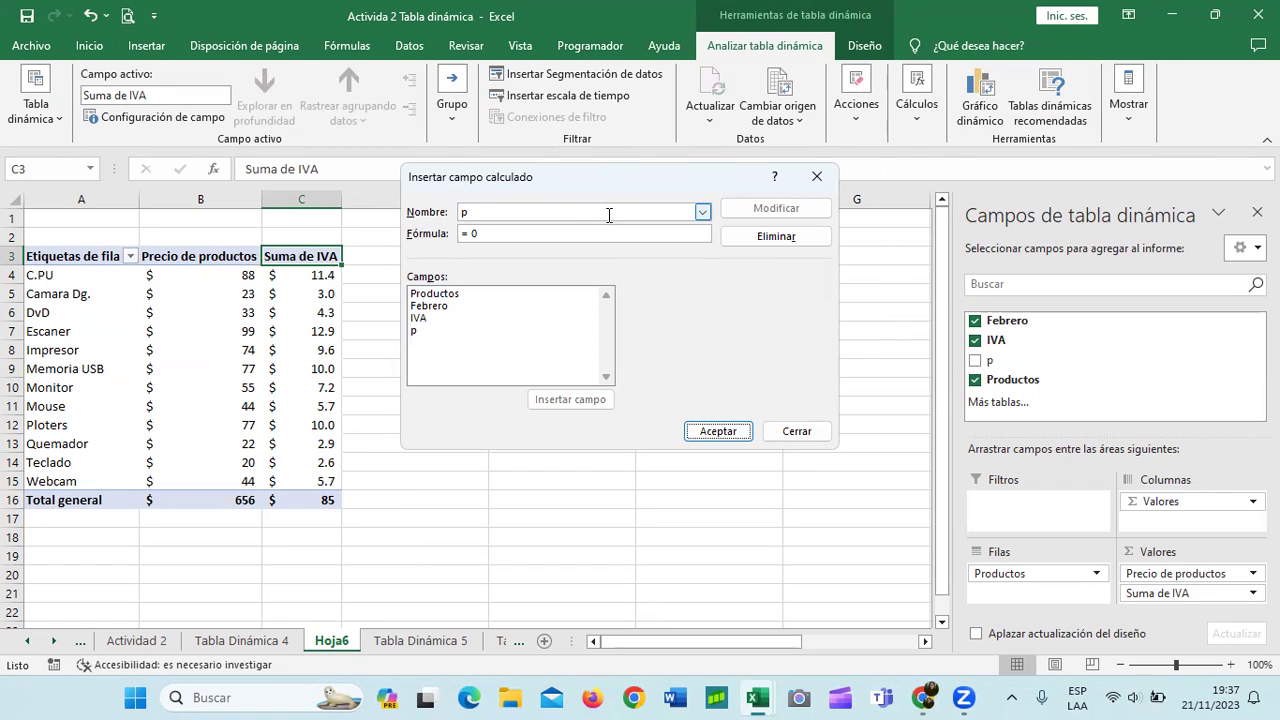
Define a calculated field named Precio Total with the formula = Febrero + IVA and accept it
{"action": "key", "text": "BackSpace"}
{"action": "type", "text": "Precio Total"}
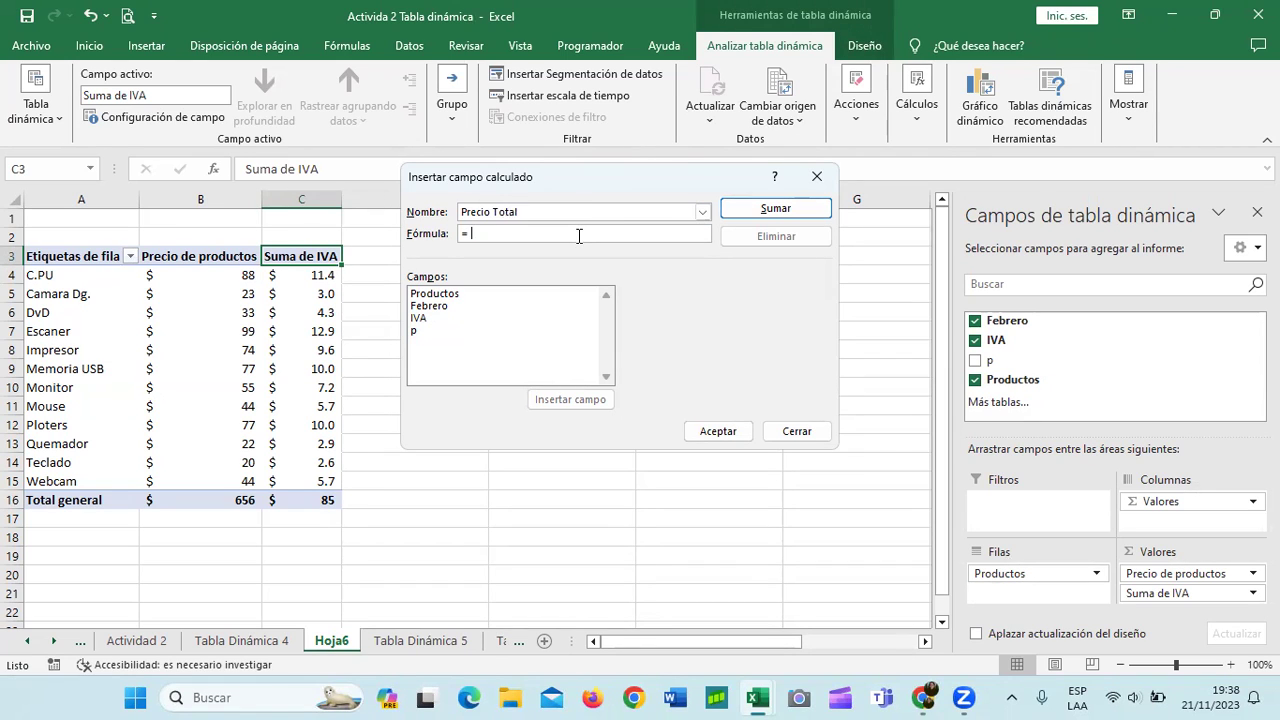
{"action": "double_click", "coordinate": [432, 306]}
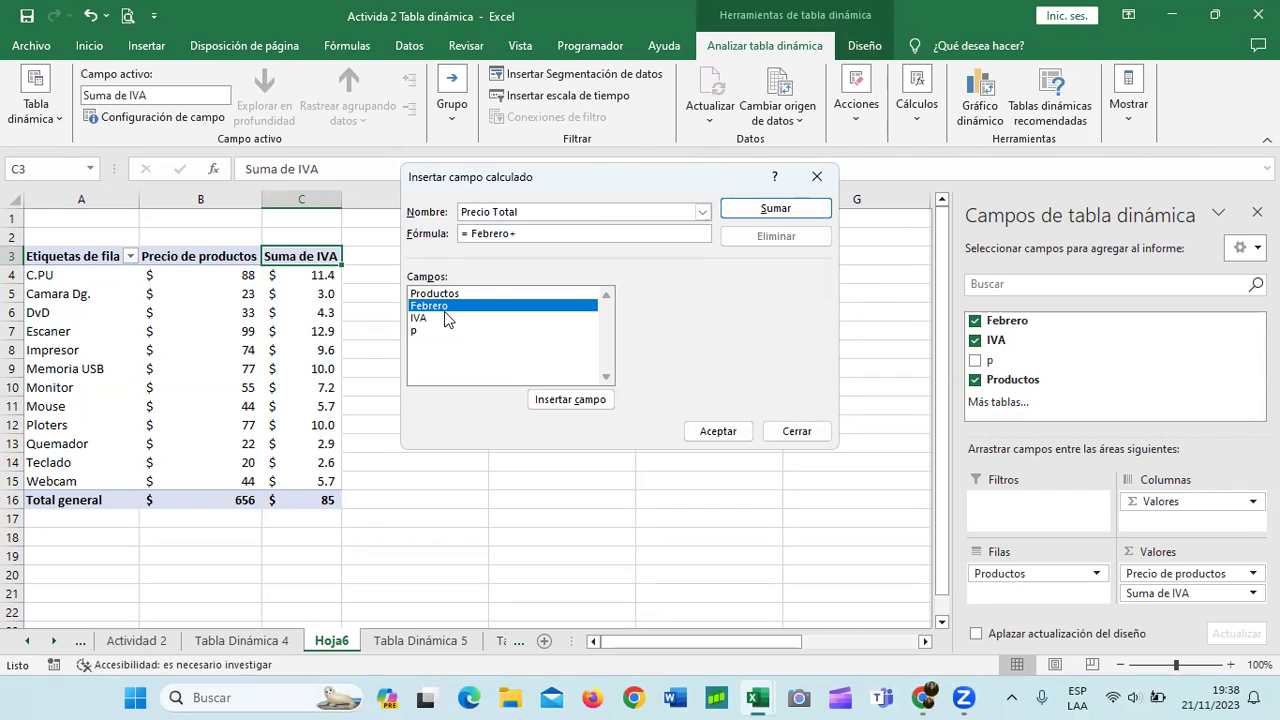
{"action": "left_click", "coordinate": [414, 320]}
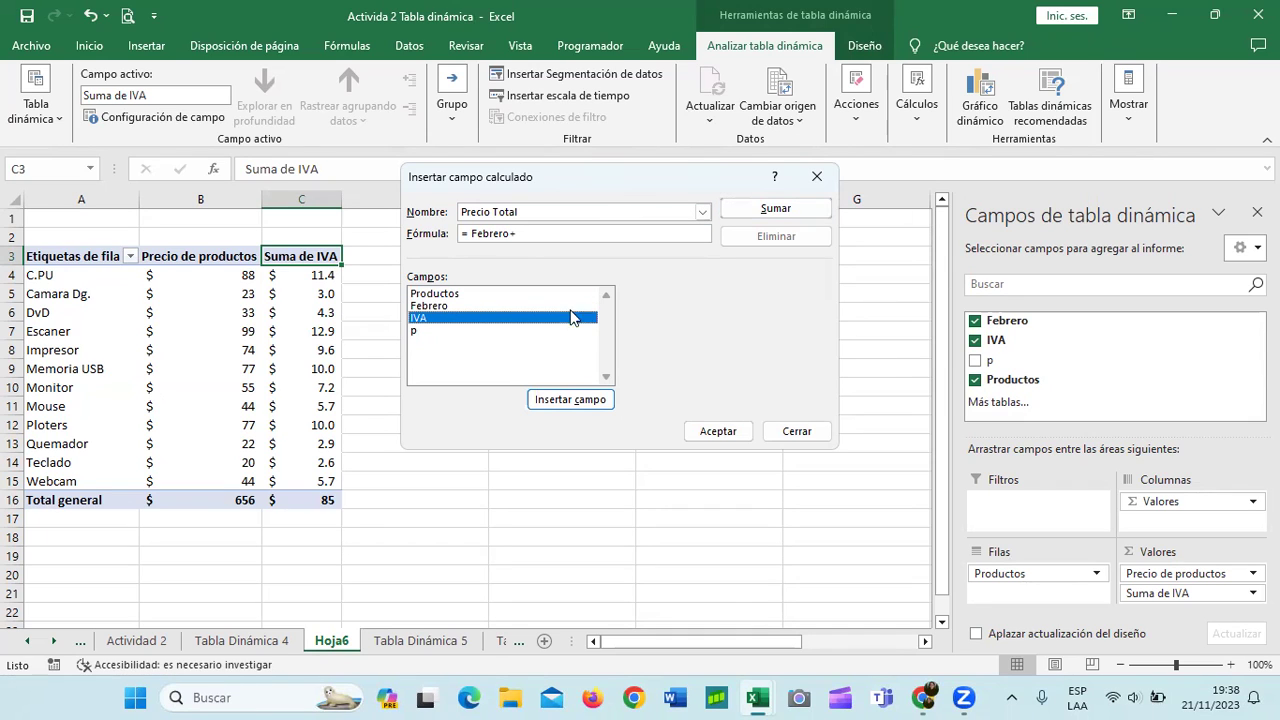
{"action": "double_click", "coordinate": [464, 317]}
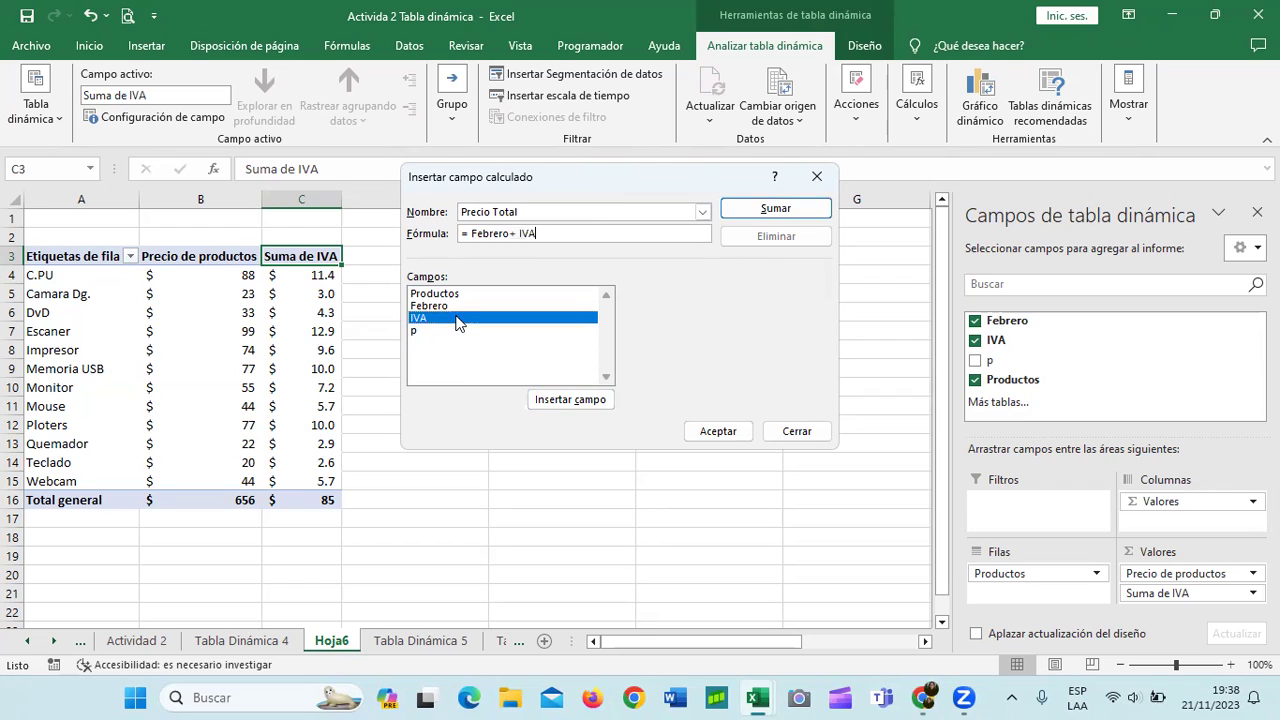
{"action": "left_click", "coordinate": [735, 433]}
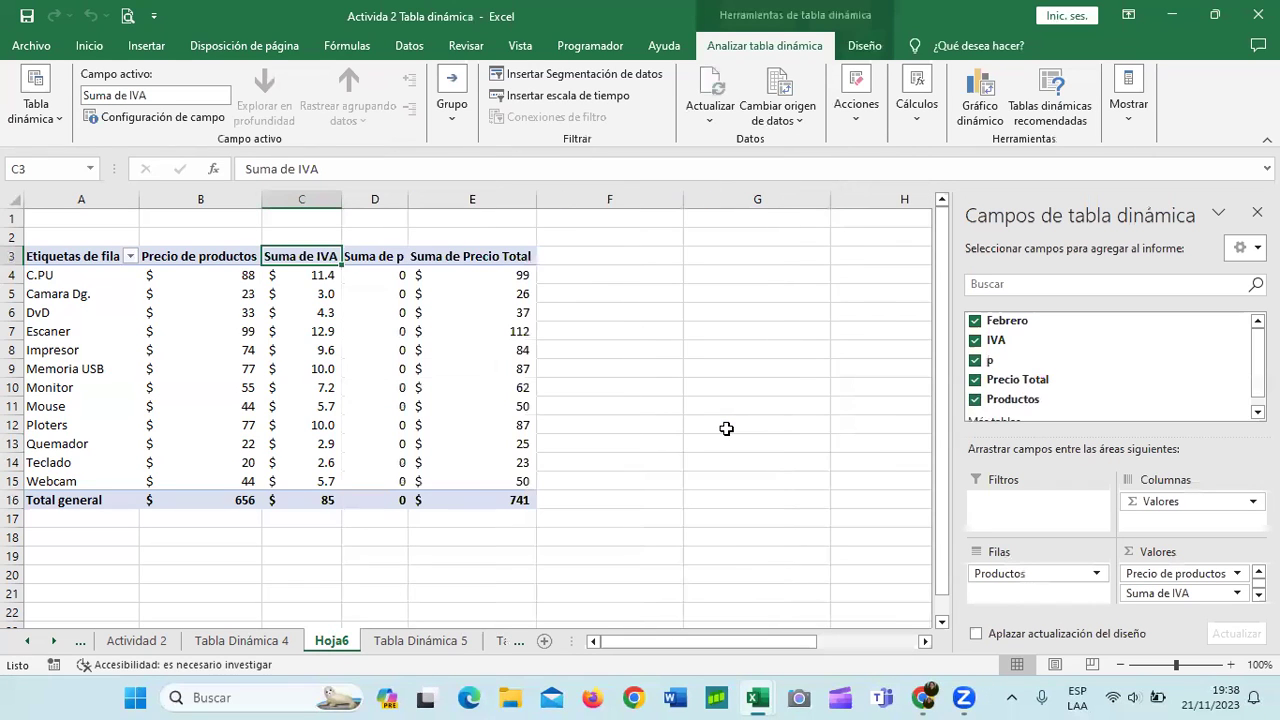
Remove the unneeded p field from the pivot table's values
{"action": "left_click", "coordinate": [745, 405]}
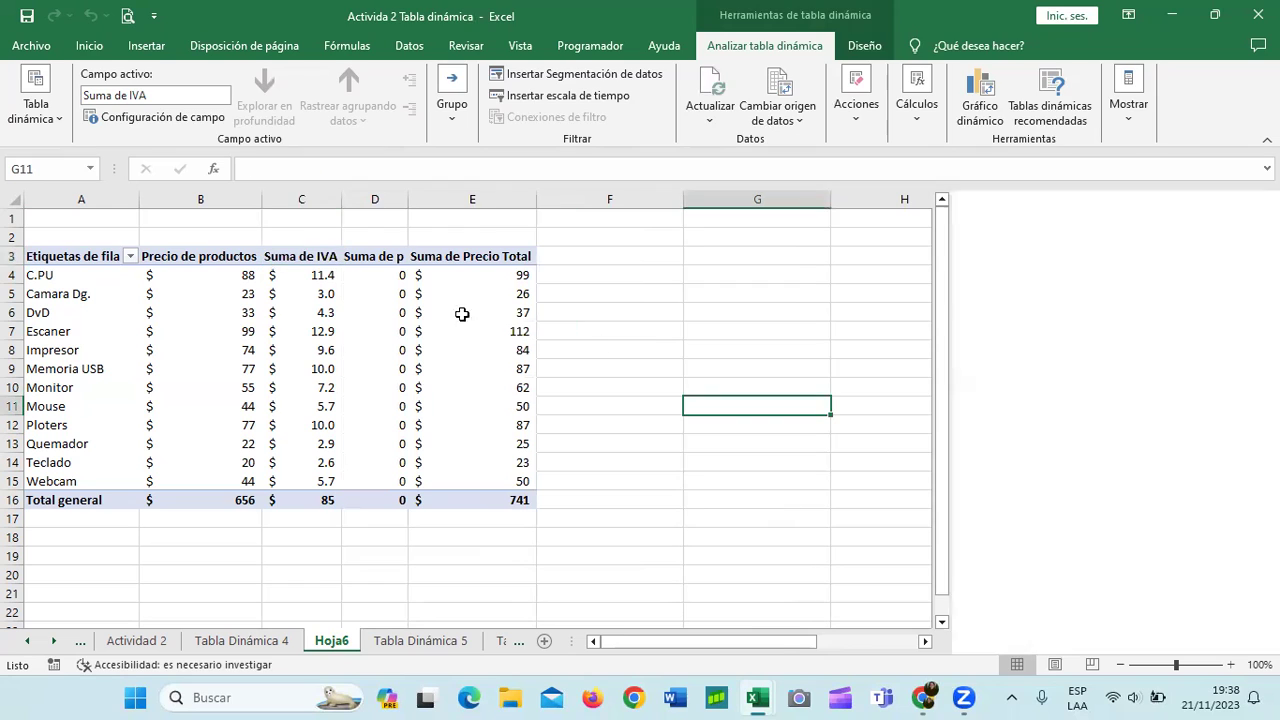
{"action": "left_click", "coordinate": [376, 259]}
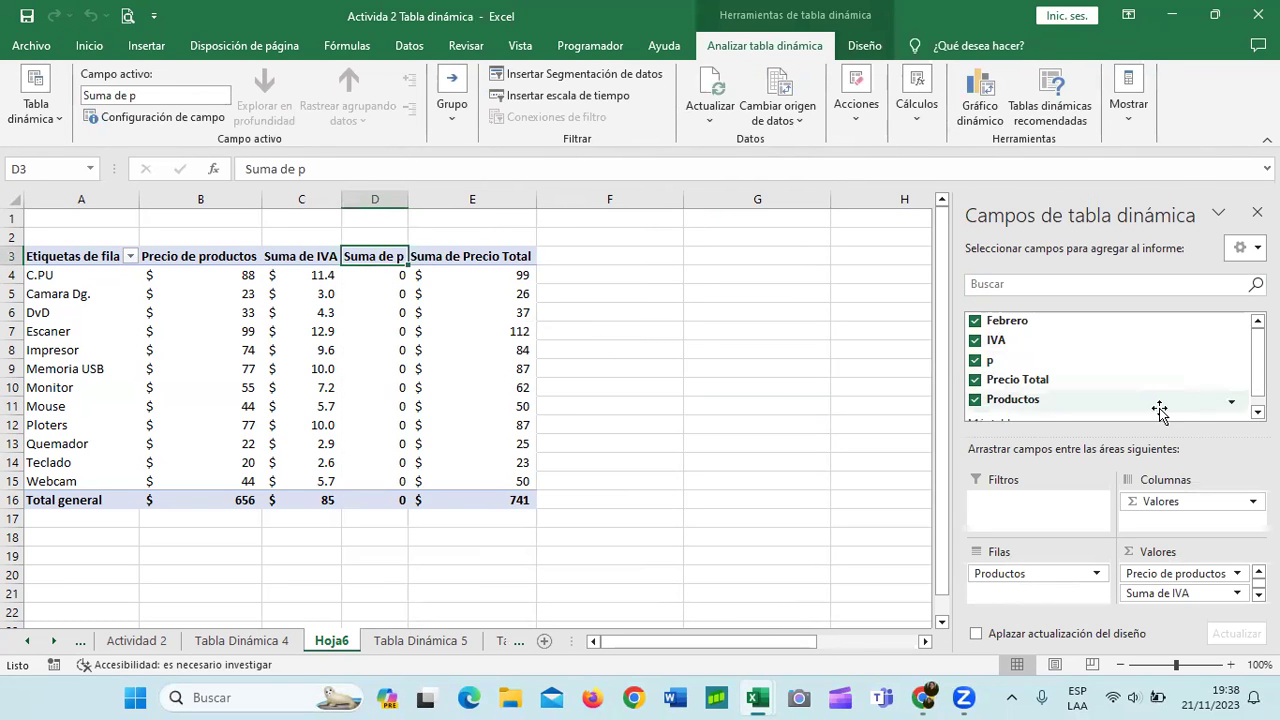
{"action": "left_click", "coordinate": [975, 361]}
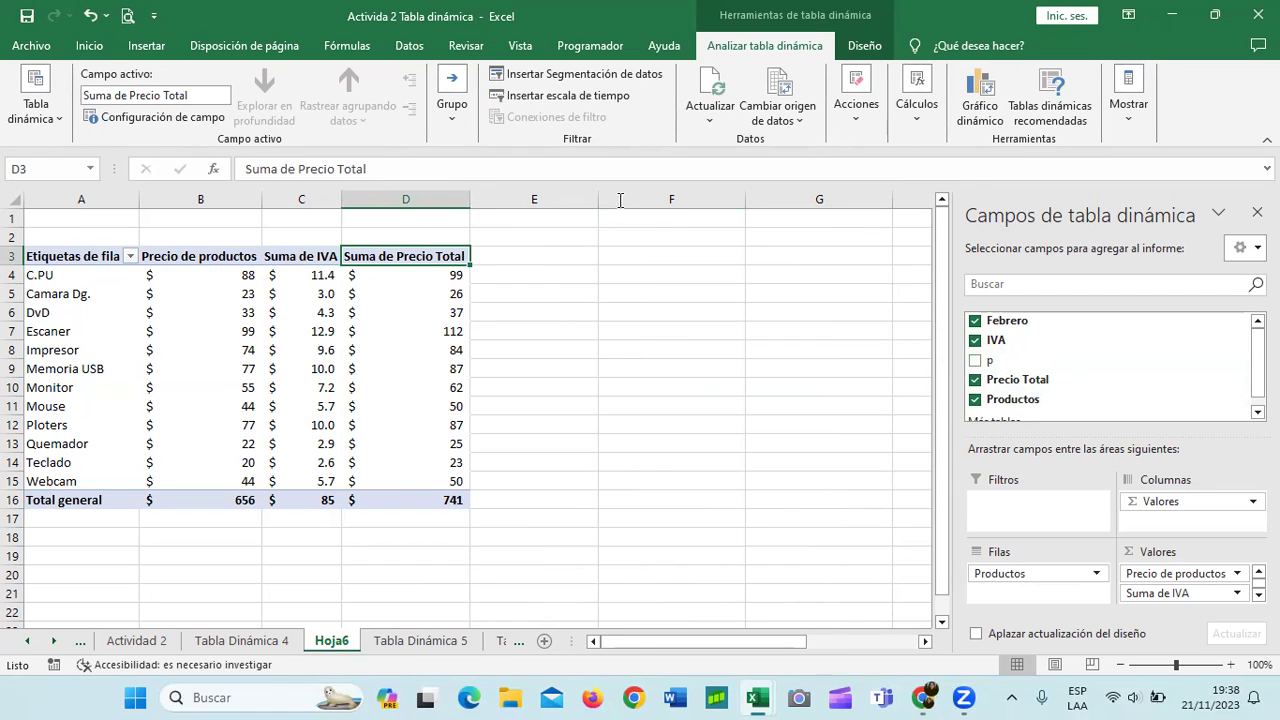
Compare the exact Precio de productos, Suma de IVA and Suma de Precio Total values for C.PU
{"action": "left_click", "coordinate": [207, 278]}
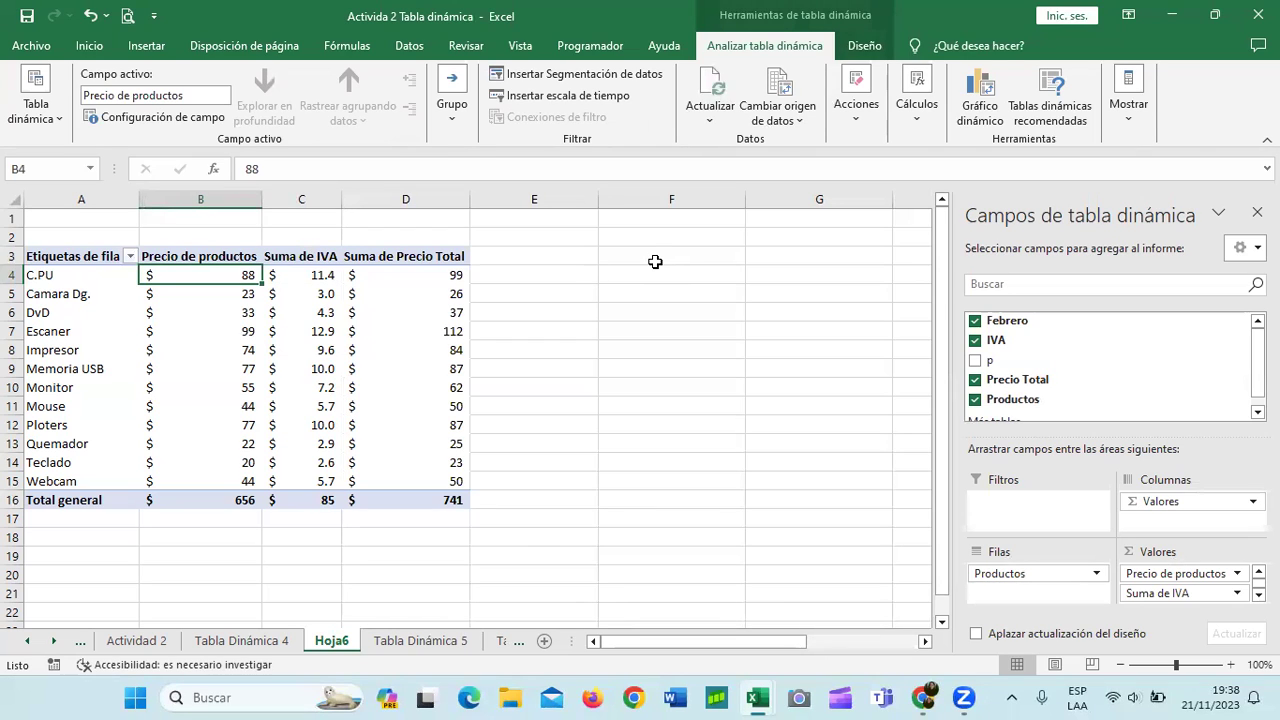
{"action": "left_click", "coordinate": [335, 275]}
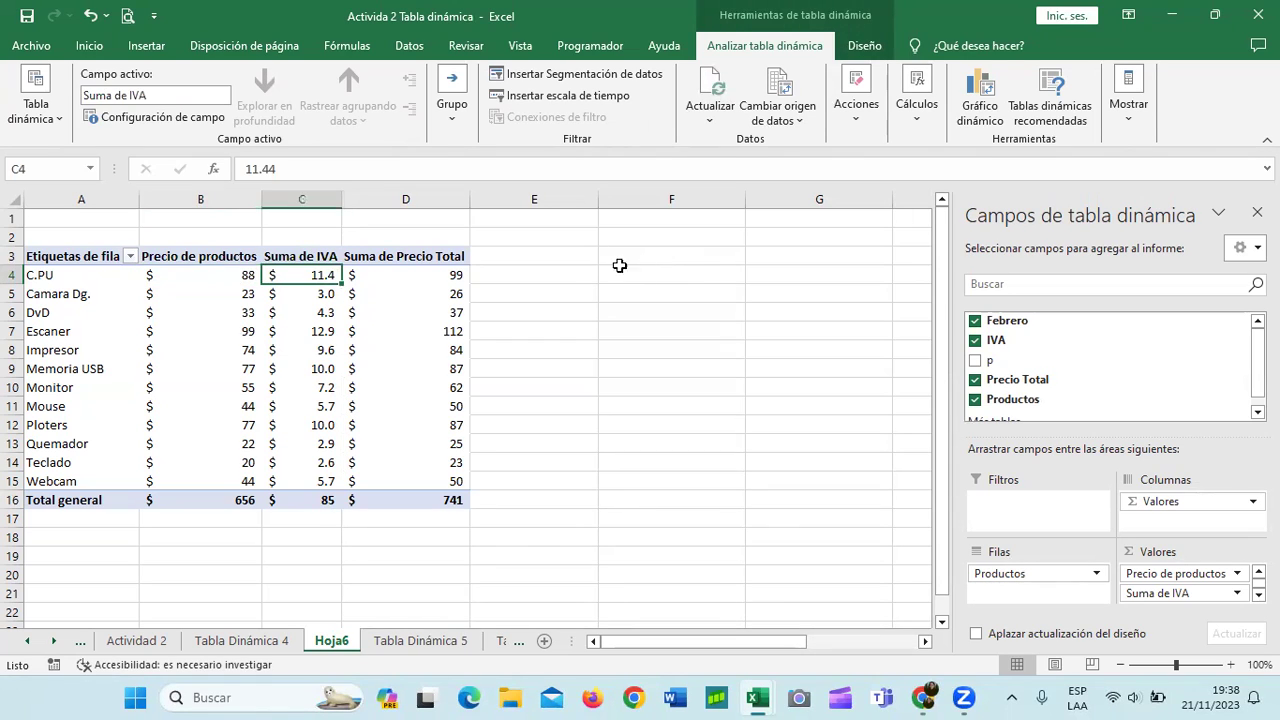
{"action": "left_click", "coordinate": [449, 284]}
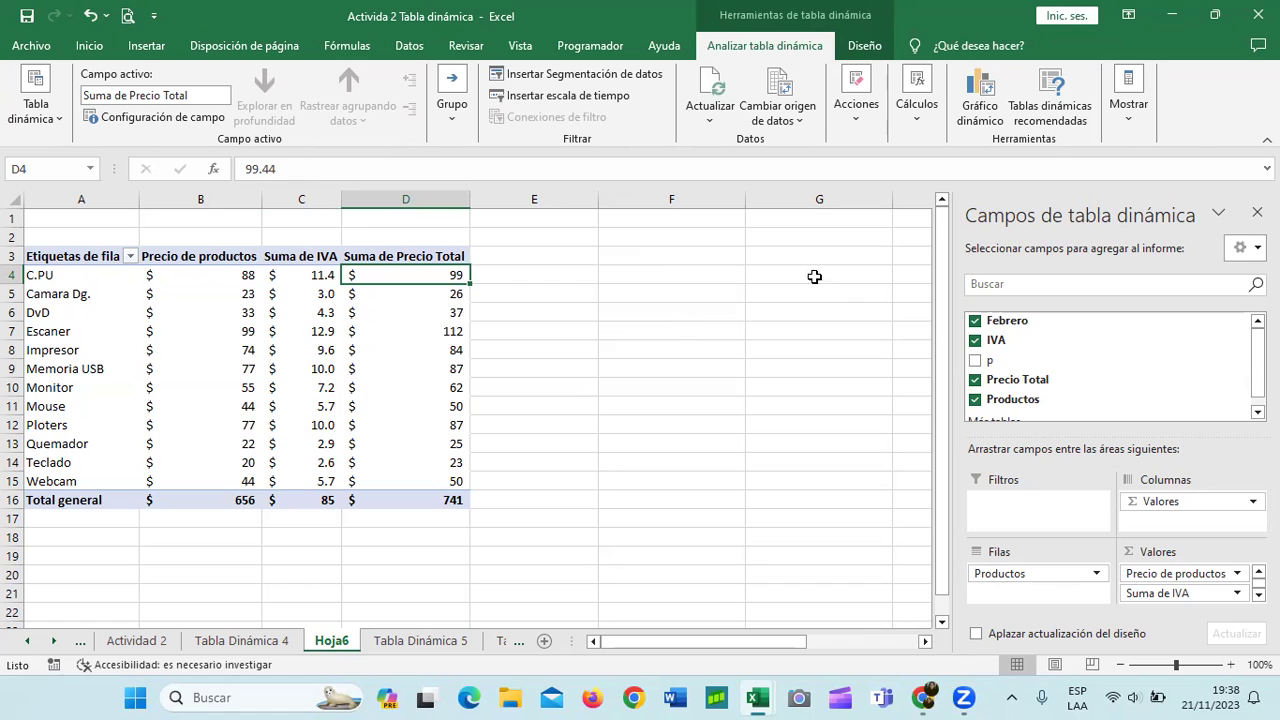
{"action": "left_click", "coordinate": [660, 441]}
{"action": "left_click", "coordinate": [353, 278]}
{"action": "left_click", "coordinate": [805, 502]}
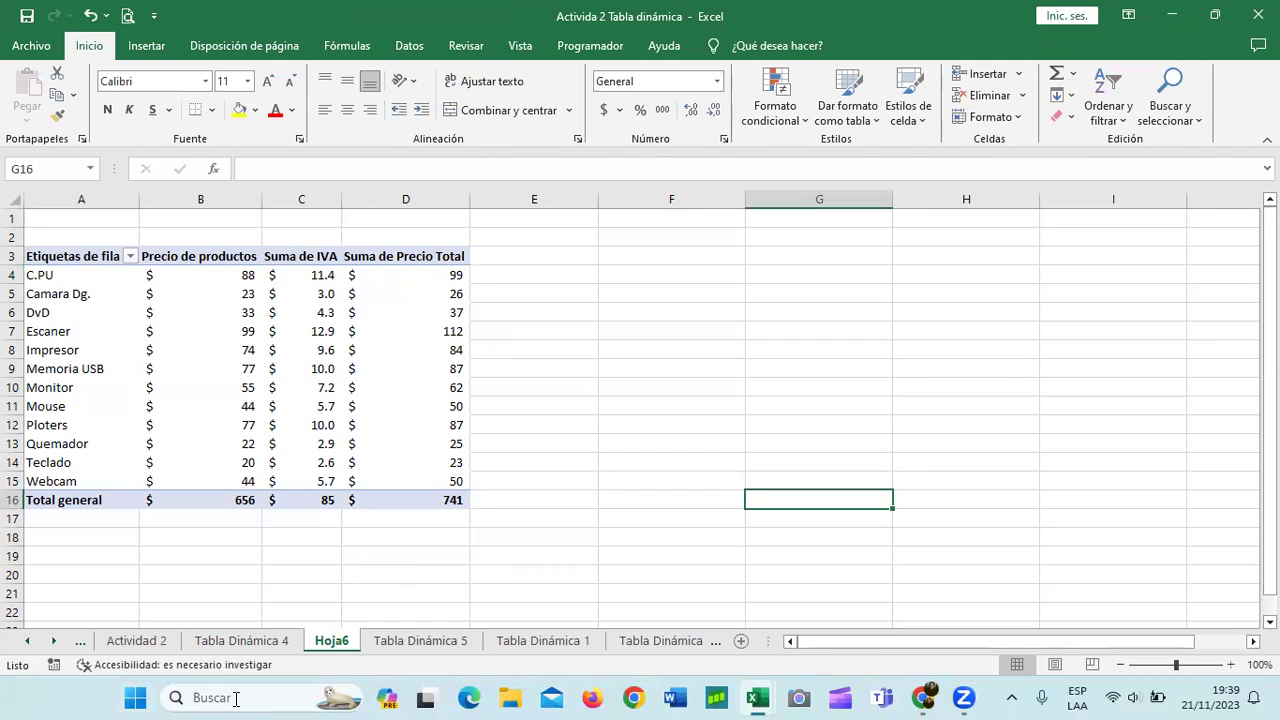
Rename the Hoja6 sheet as Tabla Dinámica 6
{"action": "right_click", "coordinate": [335, 640]}
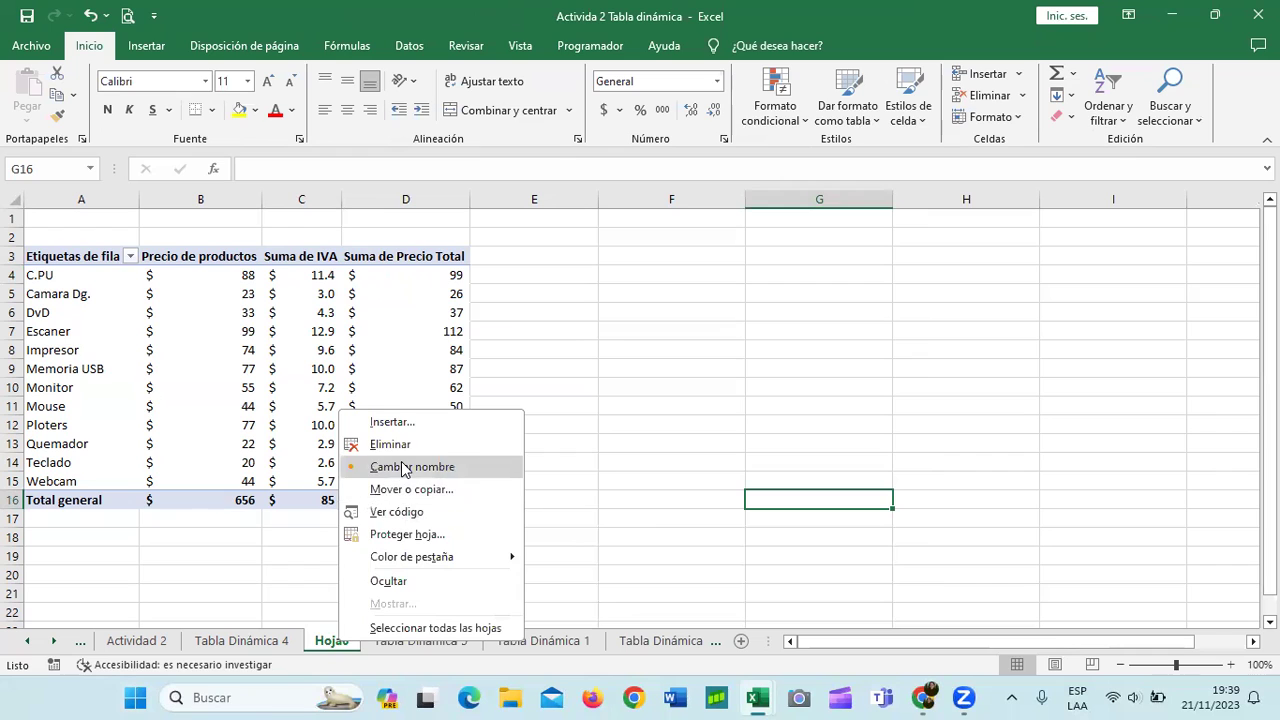
{"action": "left_click", "coordinate": [400, 462]}
{"action": "type", "text": "T"}
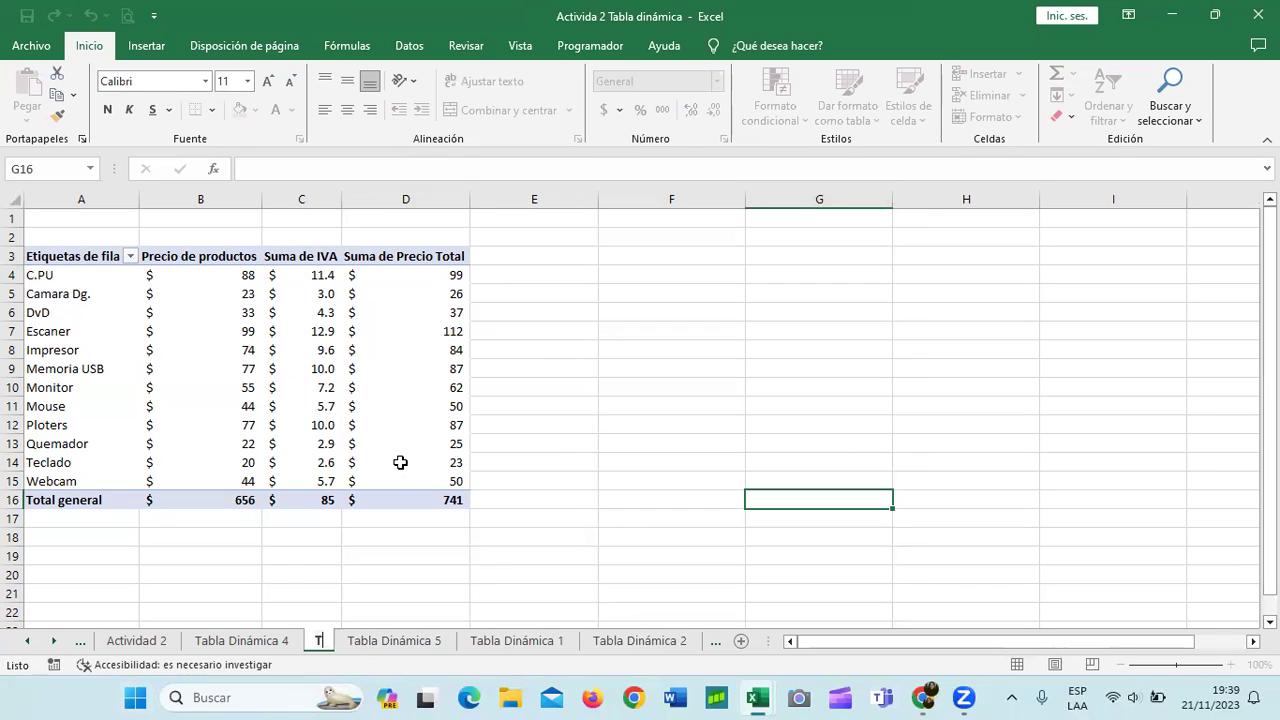
{"action": "type", "text": "abla Din"}
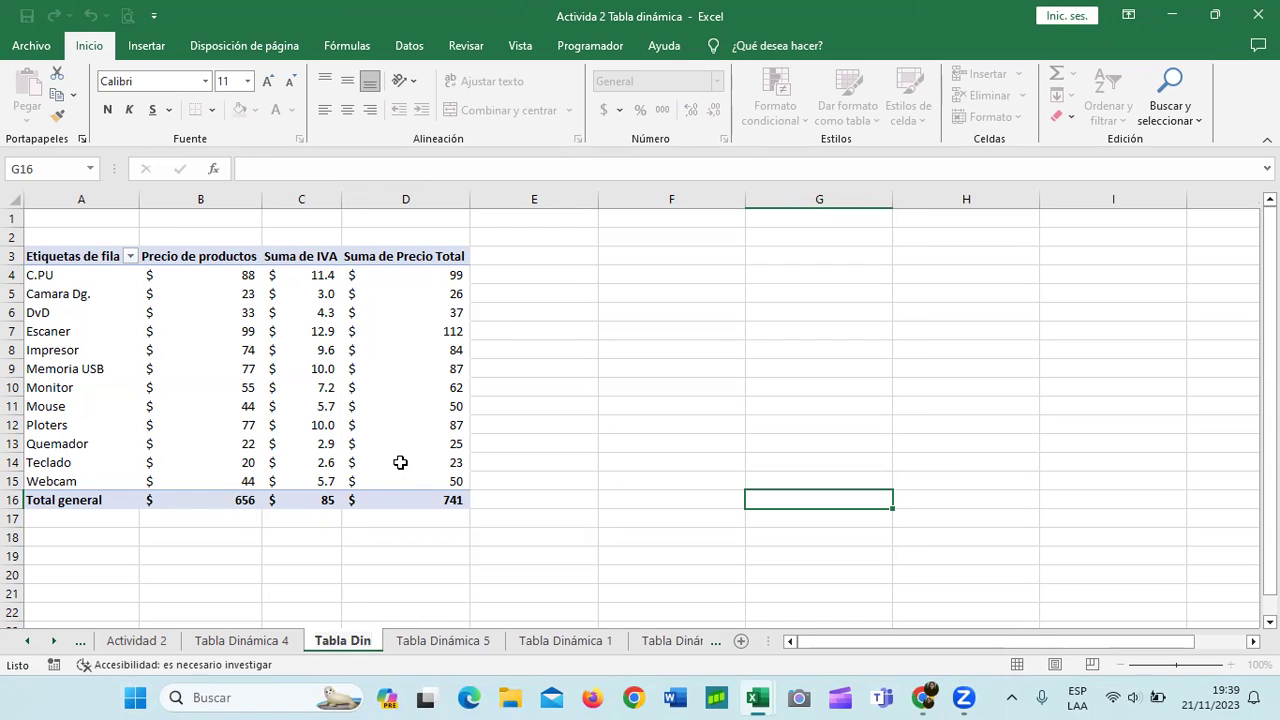
{"action": "type", "text": "ámica"}
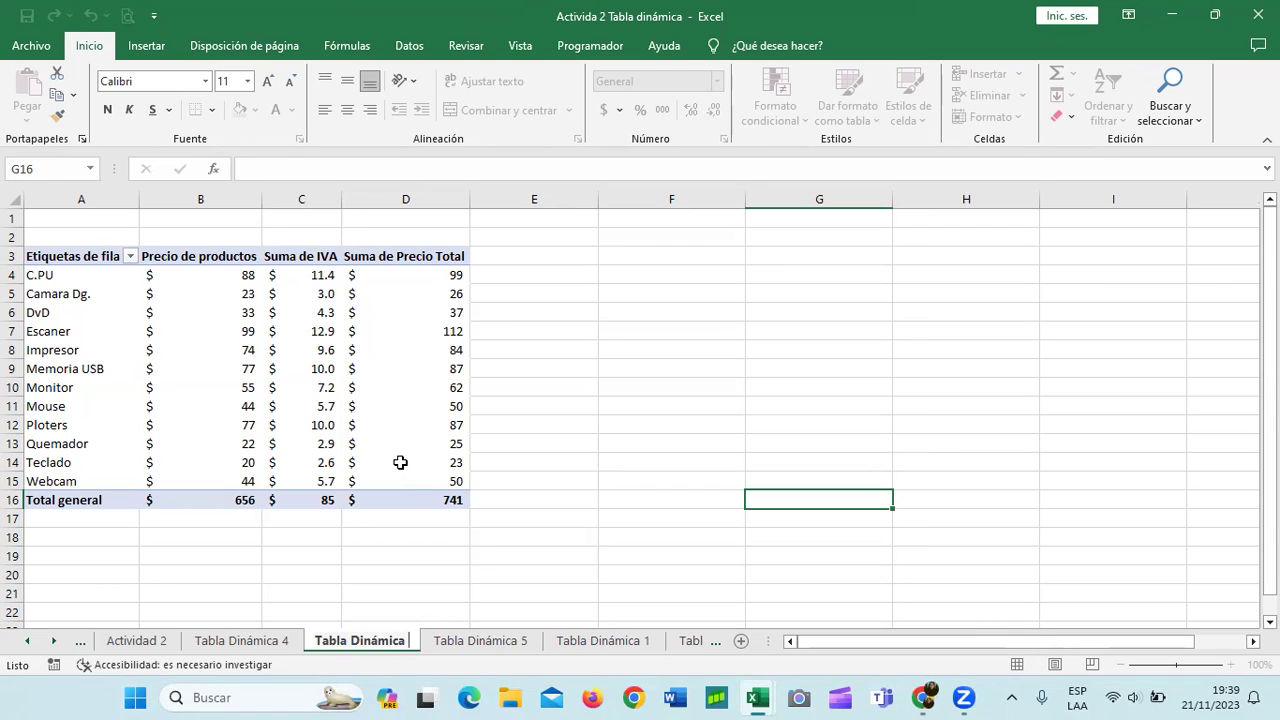
{"action": "type", "text": "6"}
{"action": "key", "text": "Return"}
Switch to the empty Tabla Dinámica 5 sheet and select cell D5
{"action": "key", "text": "ctrl+Page_Down"}
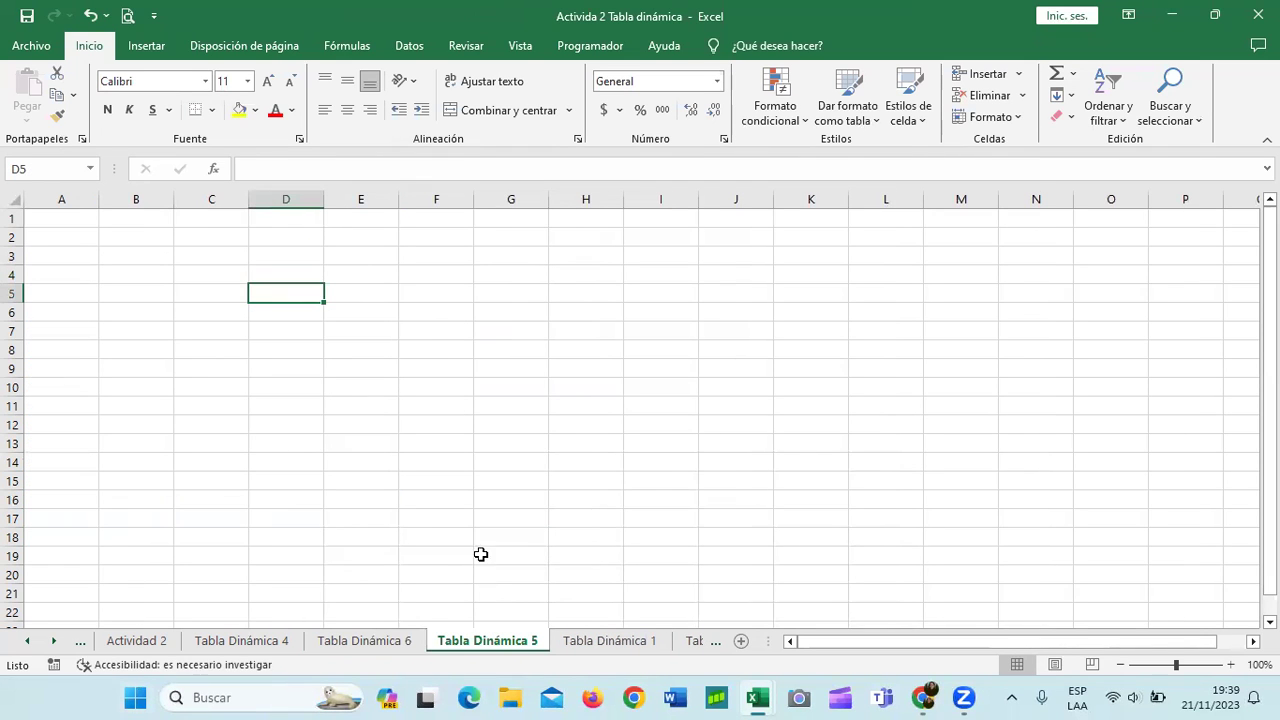
{"action": "key", "text": "ctrl+Page_Up"}
{"action": "key", "text": "ctrl+Page_Down"}
{"action": "key", "text": "ctrl+Page_Up"}
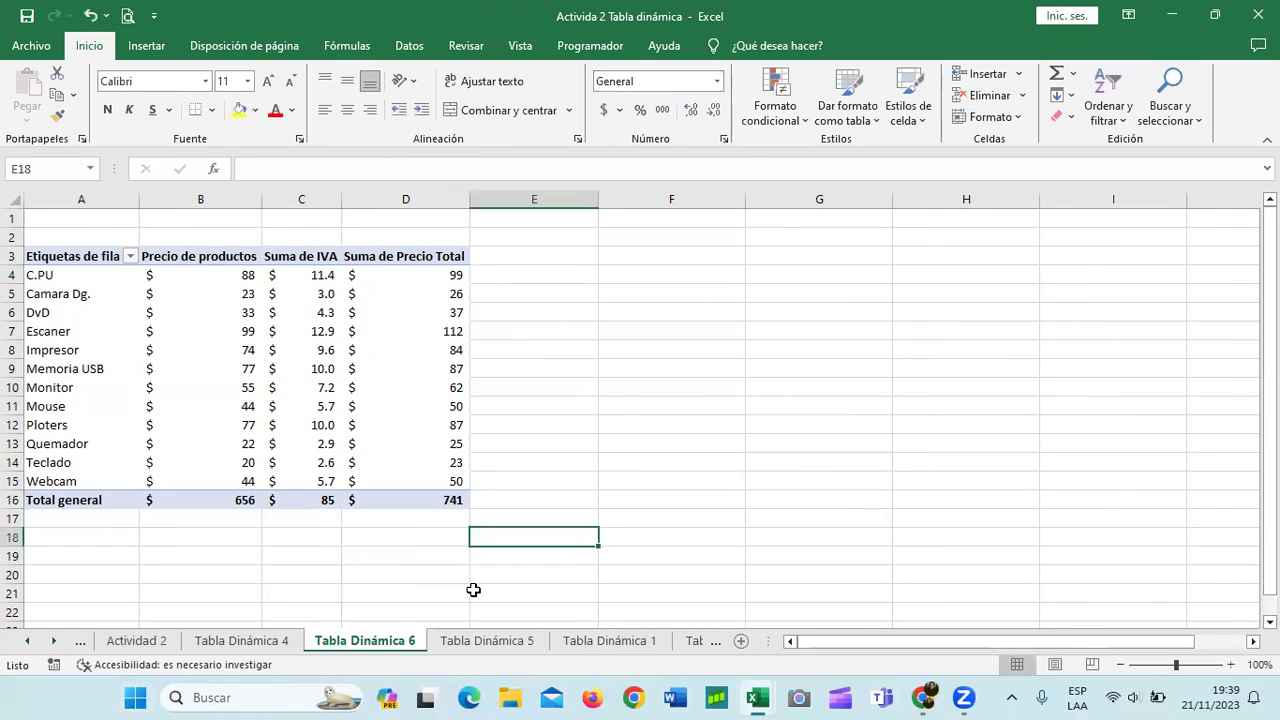
{"action": "key", "text": "ctrl+Page_Down"}
{"action": "left_click", "coordinate": [423, 399]}
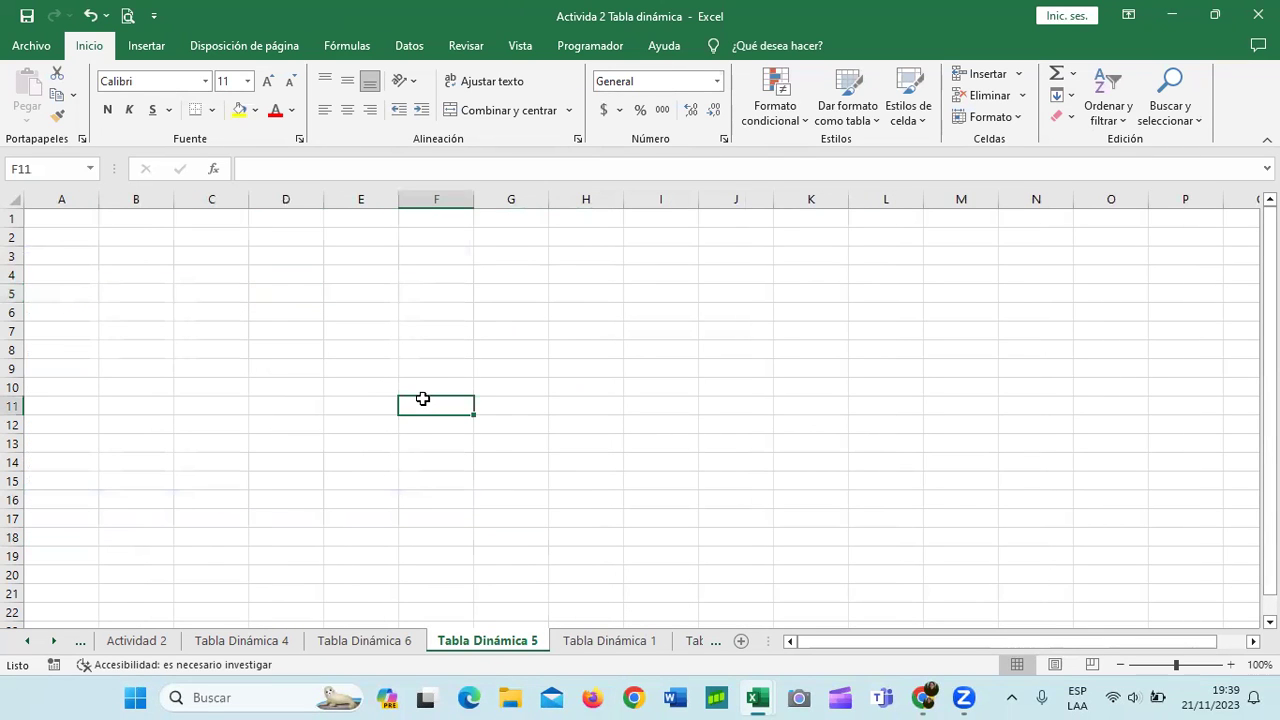
{"action": "left_click", "coordinate": [316, 299]}
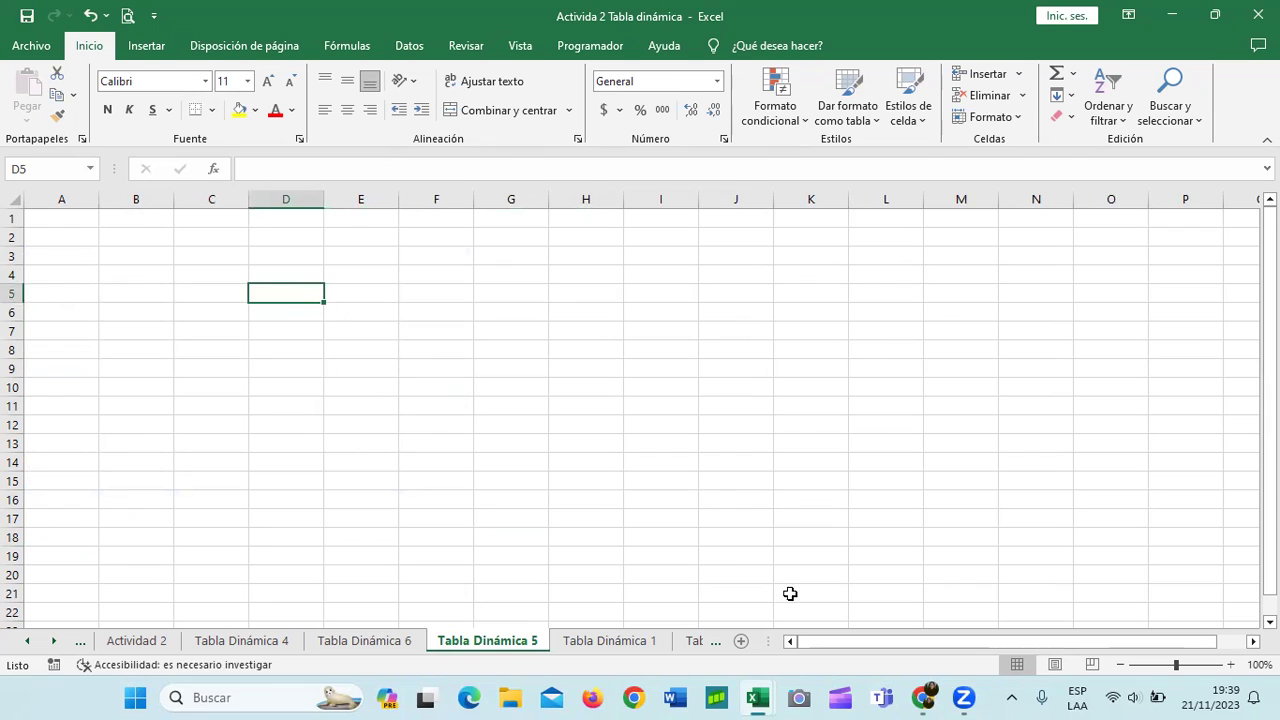
Start a recommended pivot table using an external data source and browse for more connection files
{"action": "left_click", "coordinate": [169, 45]}
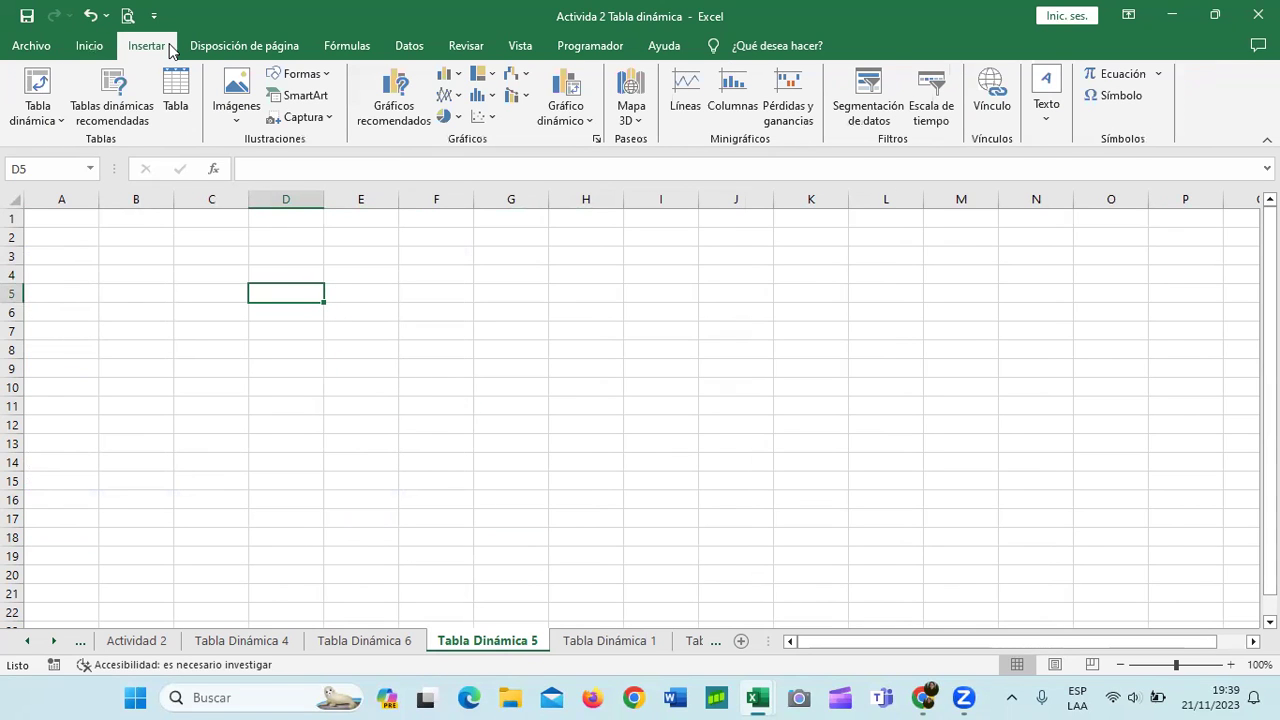
{"action": "left_click", "coordinate": [118, 92]}
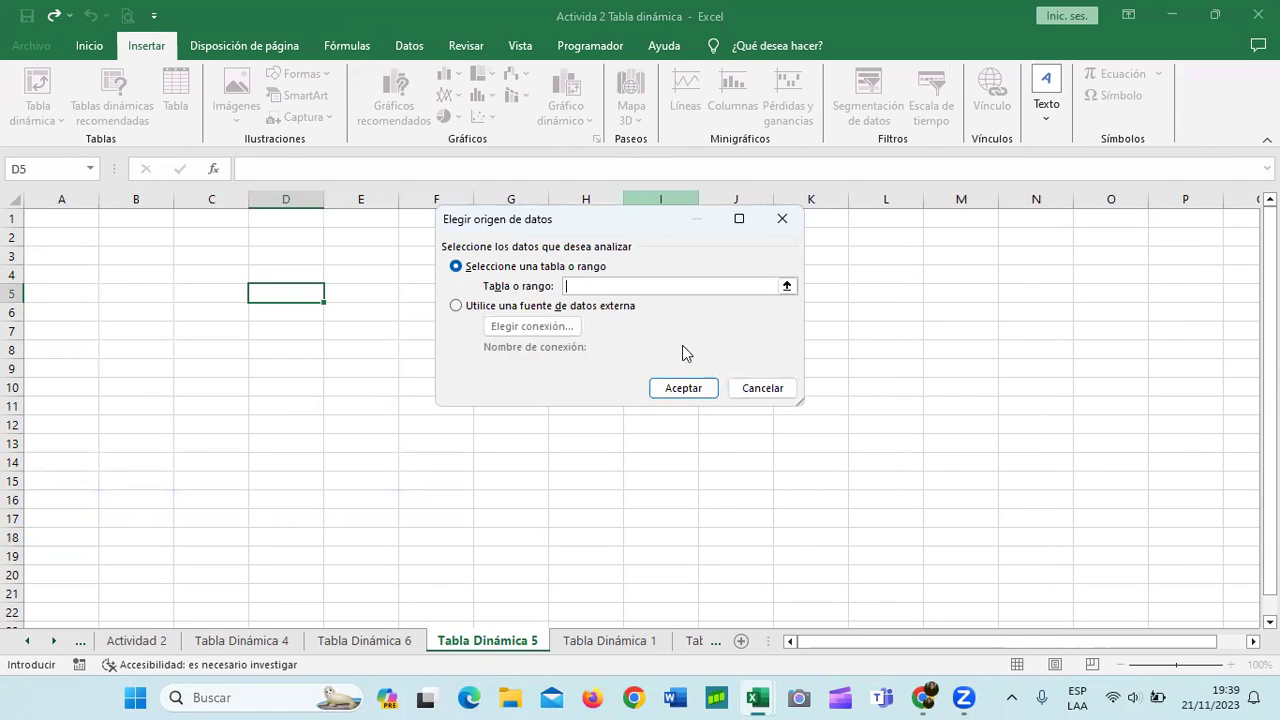
{"action": "left_click", "coordinate": [567, 325]}
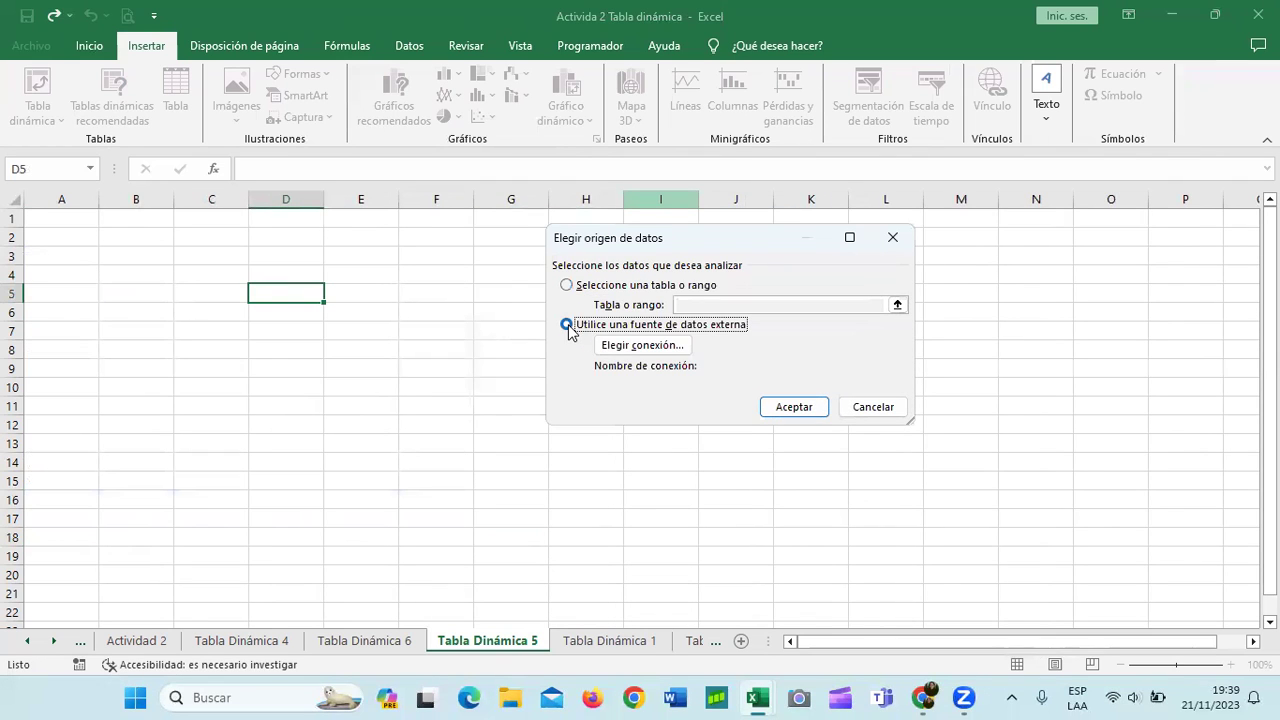
{"action": "left_click", "coordinate": [640, 345]}
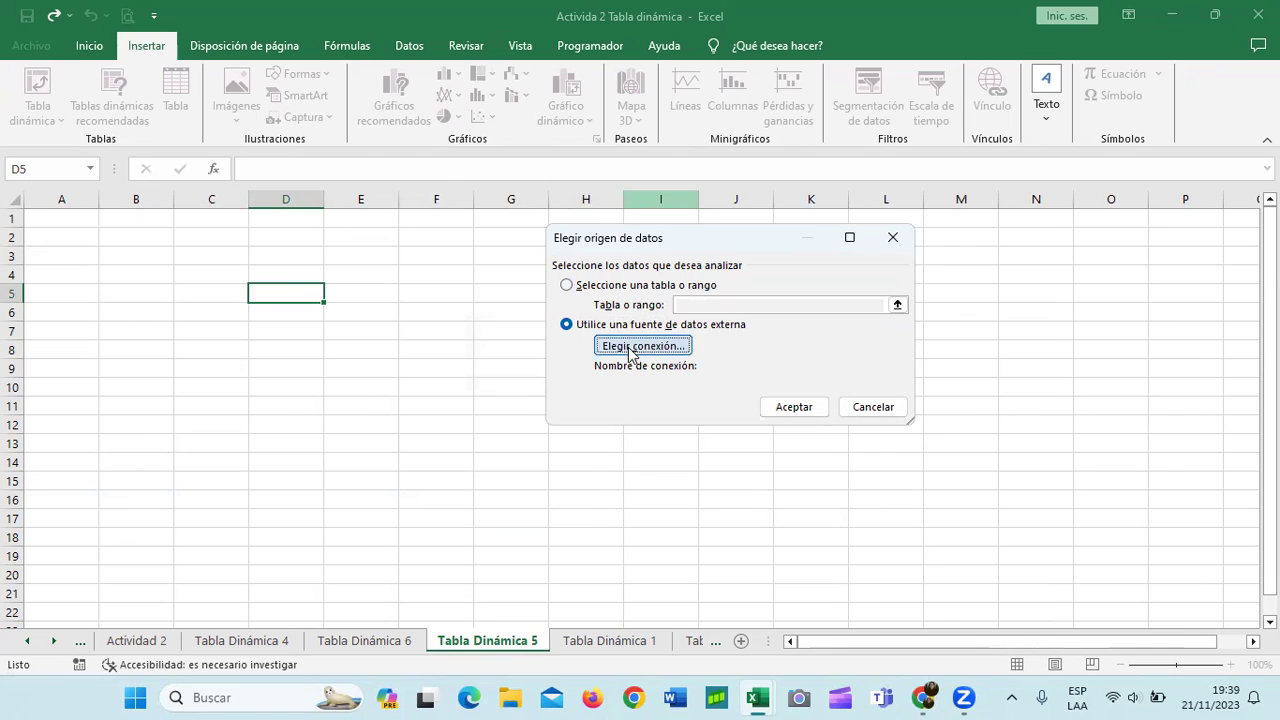
{"action": "left_click_drag", "start_coordinate": [940, 300], "coordinate": [940, 468]}
{"action": "left_click", "coordinate": [603, 540]}
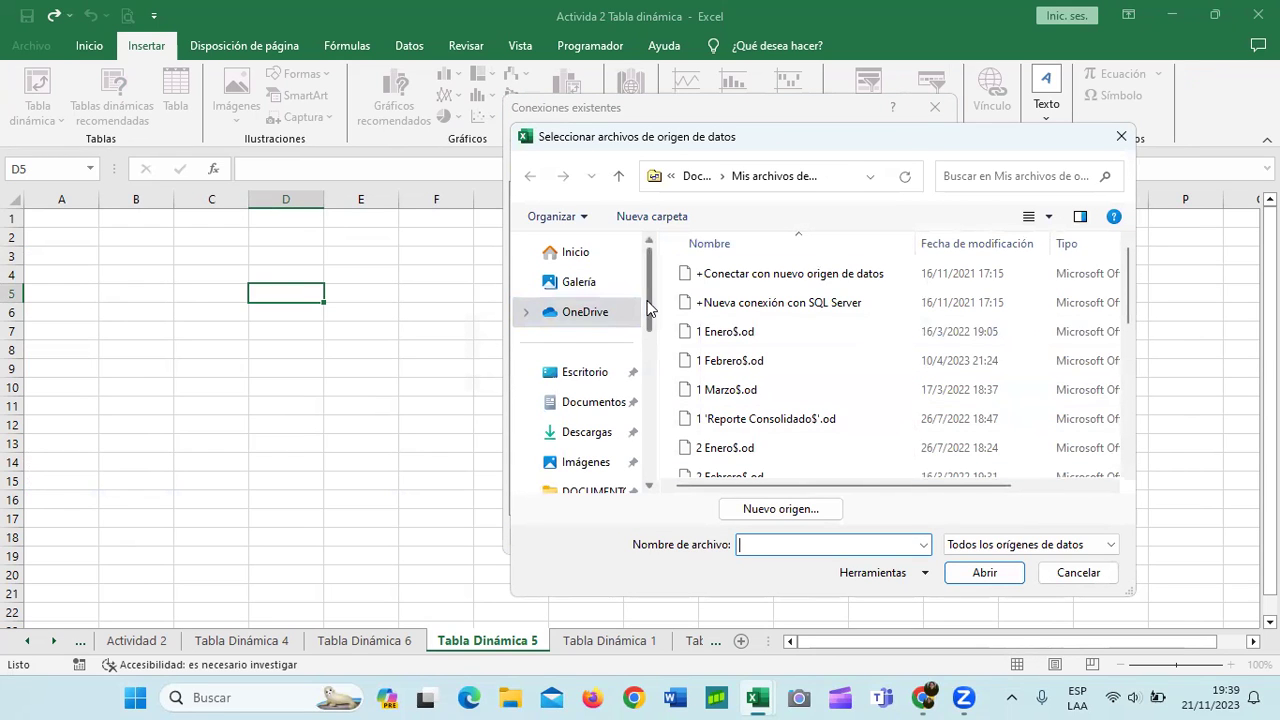
Browse to the Escritorio location and open the Consolidar Notas folder as the place of the data source
{"action": "left_click_drag", "start_coordinate": [647, 308], "coordinate": [643, 326]}
{"action": "left_click", "coordinate": [590, 307]}
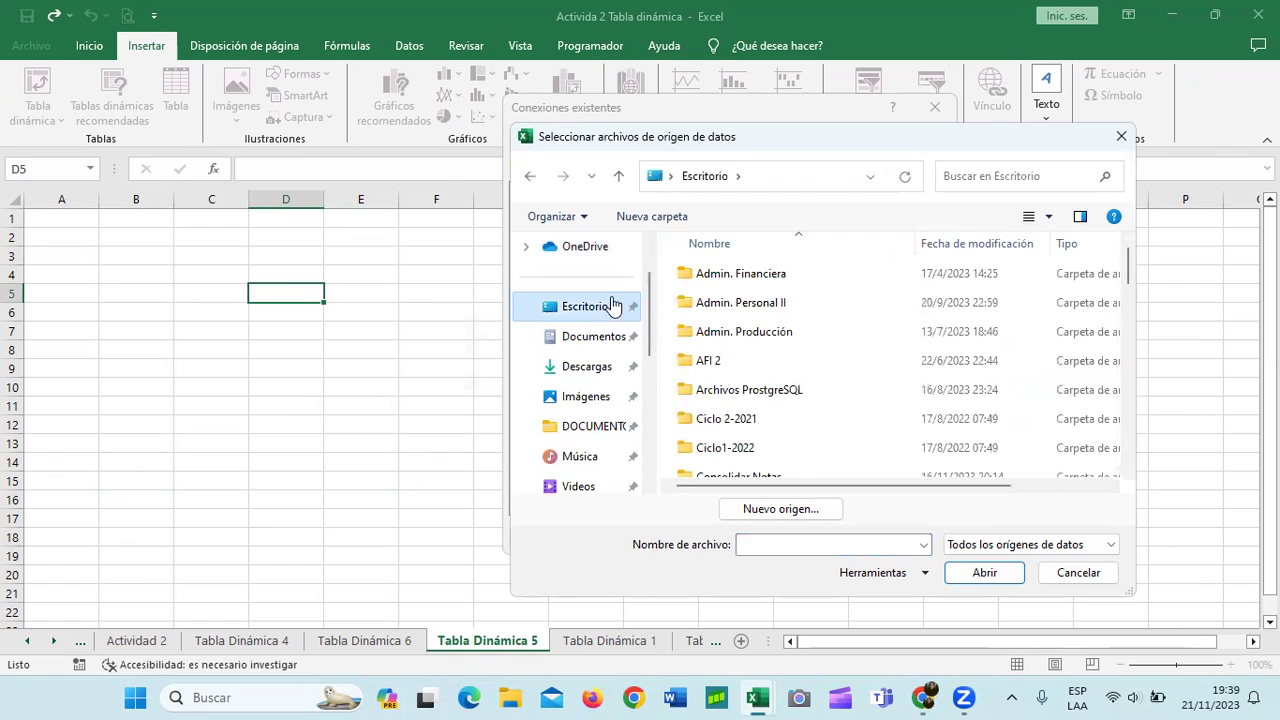
{"action": "scroll", "coordinate": [853, 352], "scroll_direction": "down", "scroll_amount": 2}
{"action": "scroll", "coordinate": [855, 352], "scroll_direction": "down", "scroll_amount": 2}
{"action": "scroll", "coordinate": [853, 343], "scroll_direction": "down", "scroll_amount": 9}
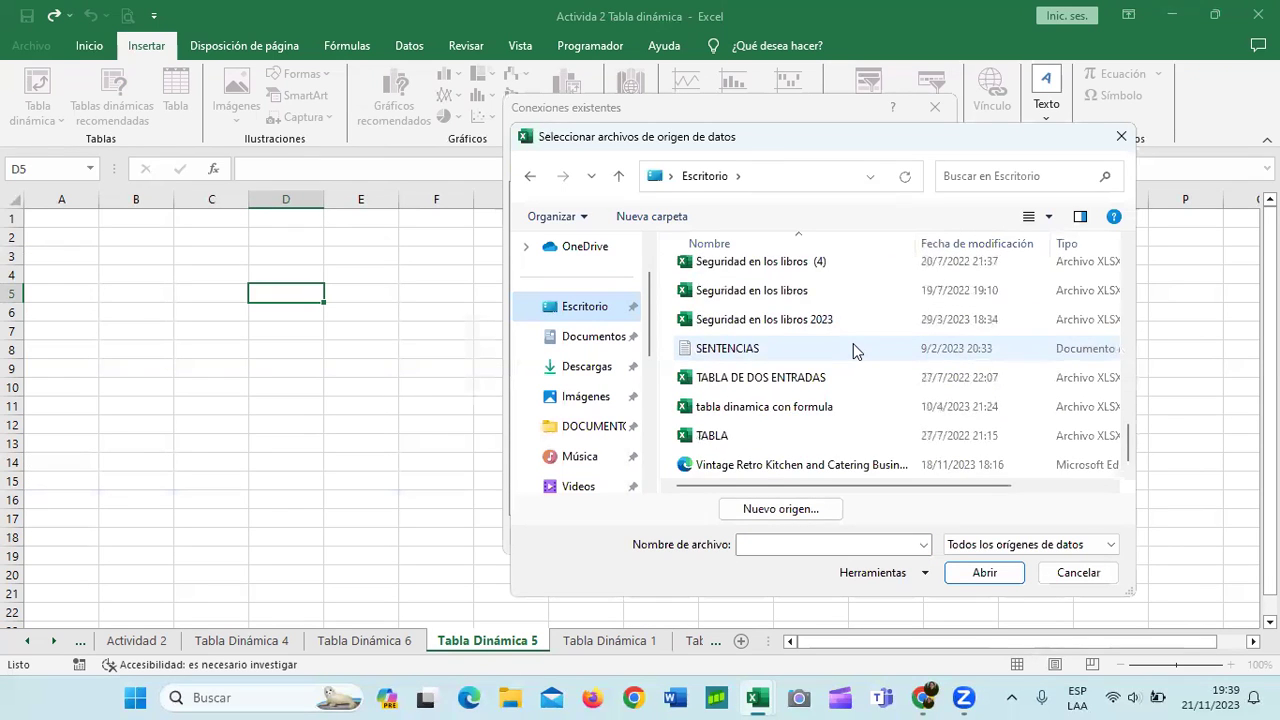
{"action": "scroll", "coordinate": [853, 343], "scroll_direction": "up", "scroll_amount": 4}
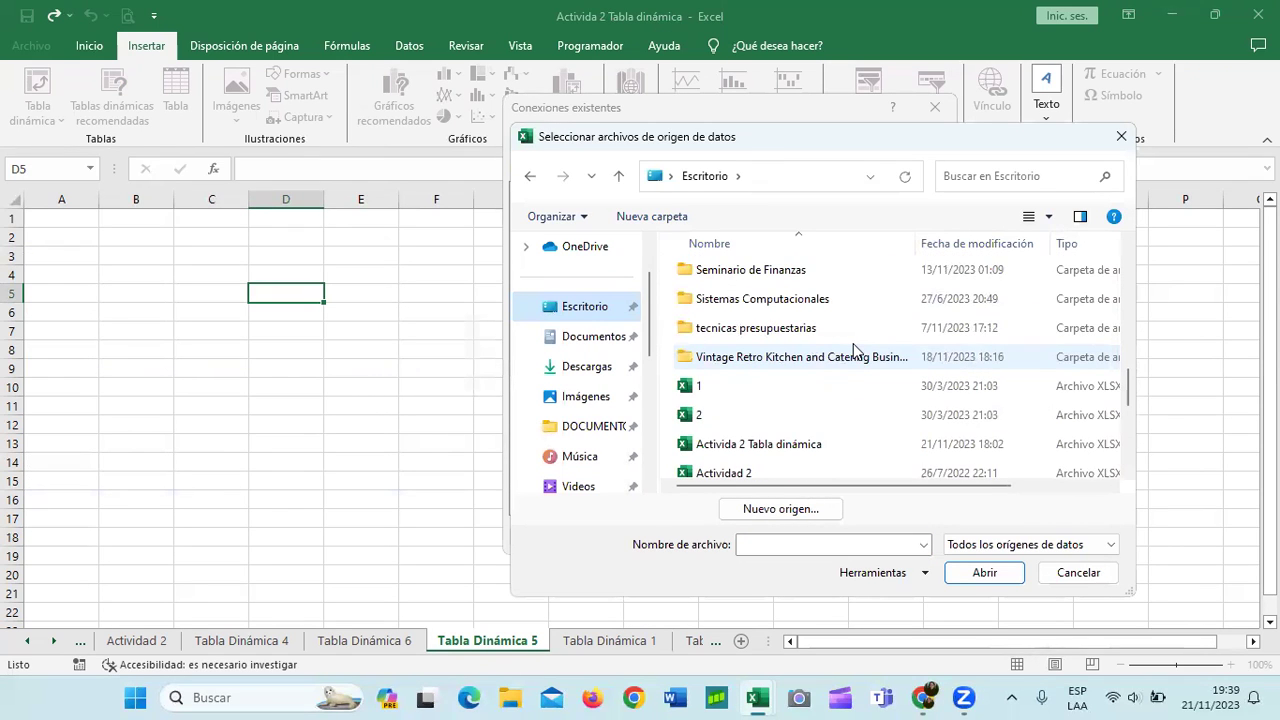
{"action": "scroll", "coordinate": [853, 348], "scroll_direction": "up", "scroll_amount": 1}
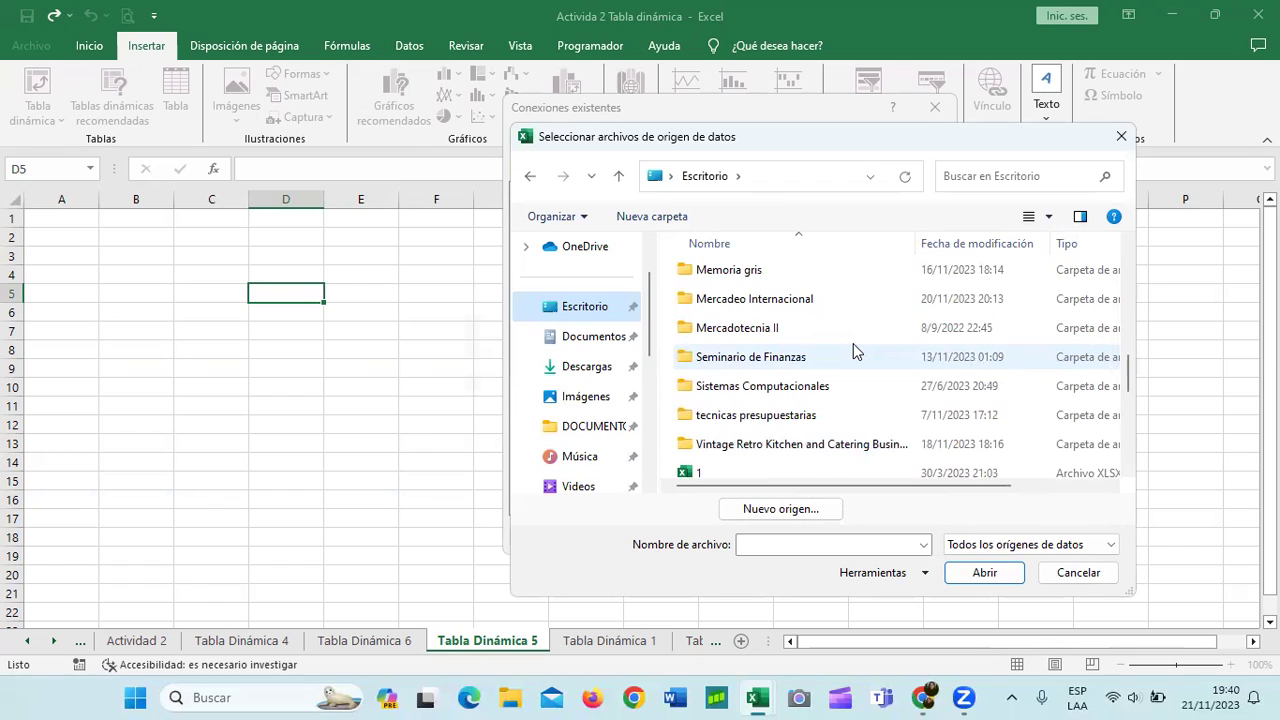
{"action": "scroll", "coordinate": [853, 350], "scroll_direction": "up", "scroll_amount": 1}
{"action": "scroll", "coordinate": [853, 350], "scroll_direction": "up", "scroll_amount": 1}
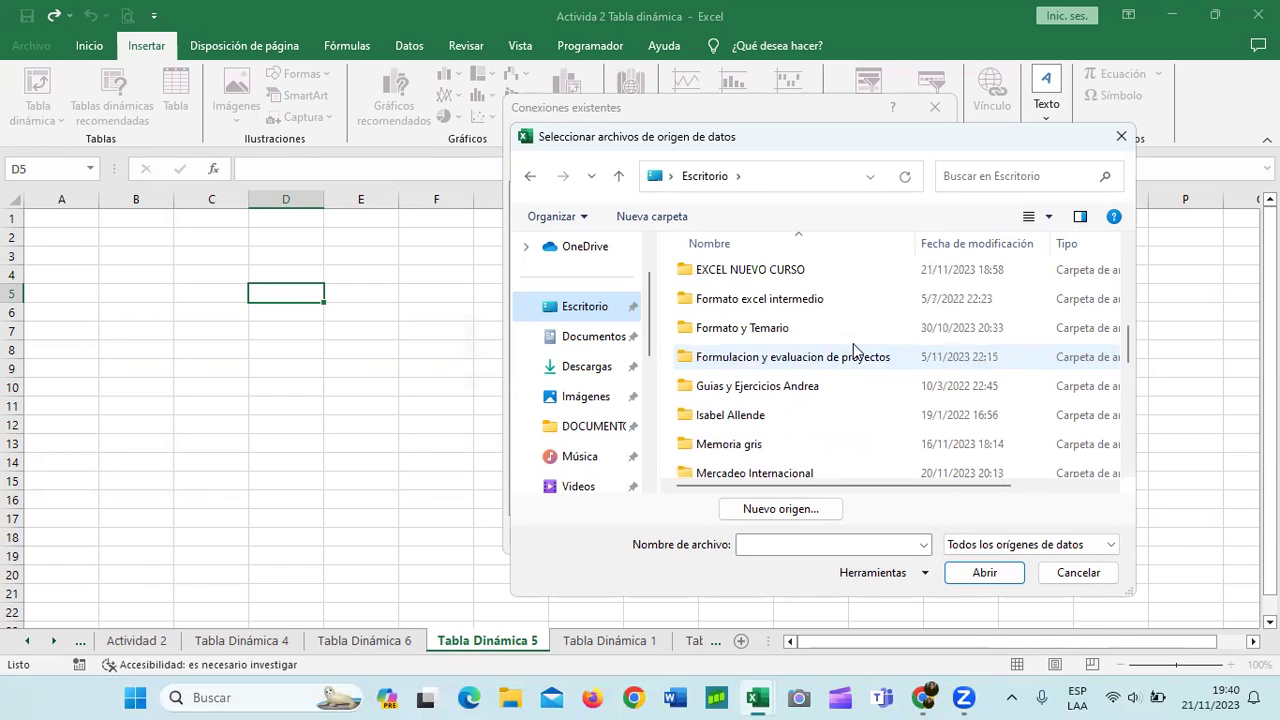
{"action": "scroll", "coordinate": [853, 348], "scroll_direction": "up", "scroll_amount": 2}
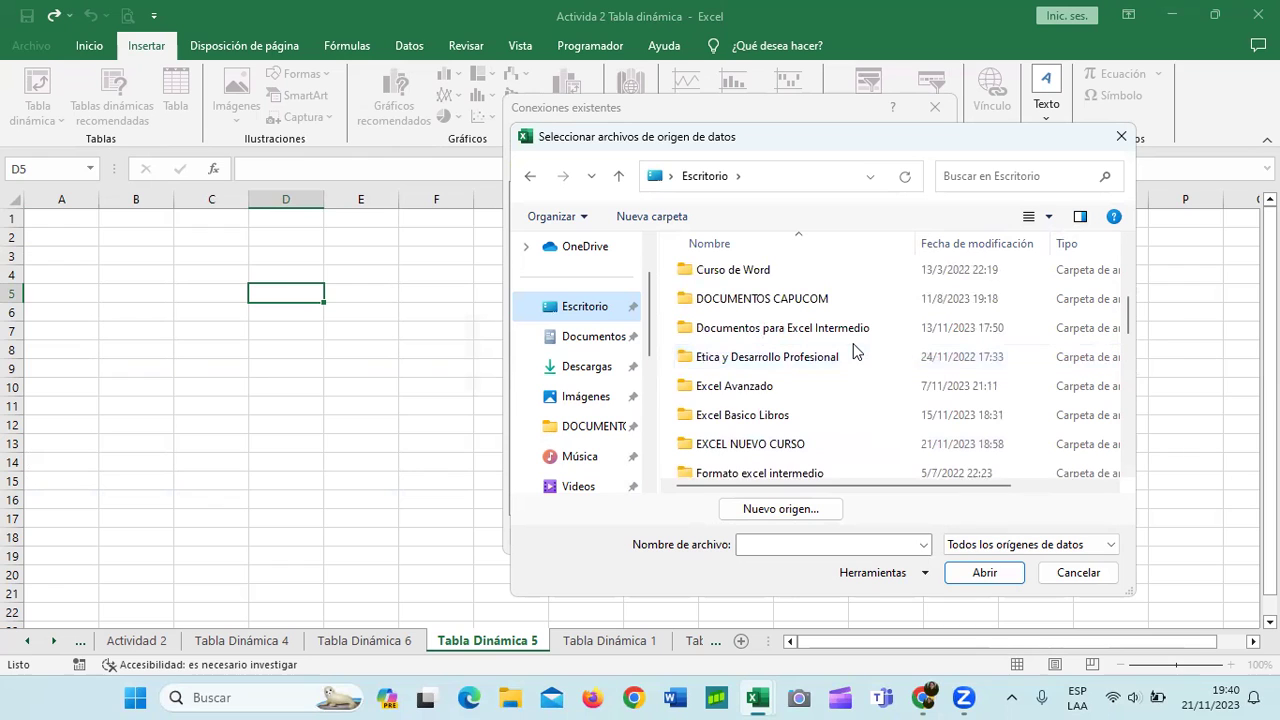
{"action": "scroll", "coordinate": [851, 349], "scroll_direction": "up", "scroll_amount": 4}
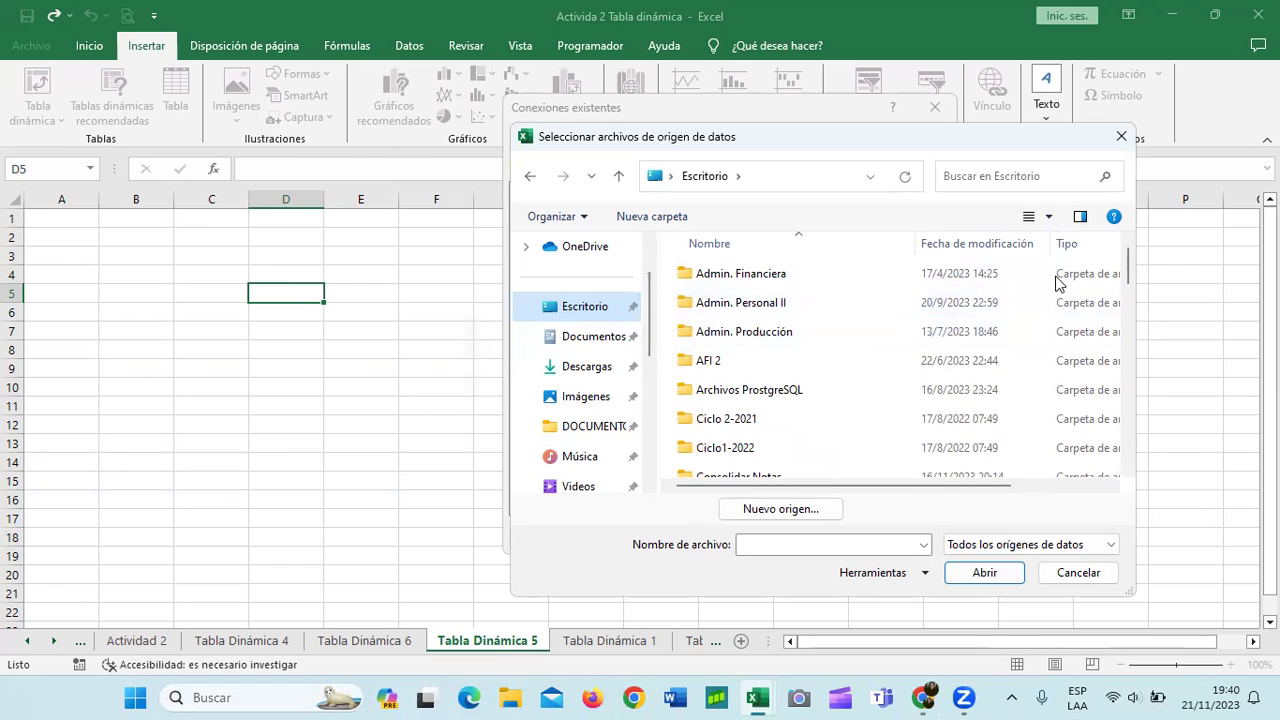
{"action": "left_click_drag", "start_coordinate": [1132, 274], "coordinate": [1132, 295]}
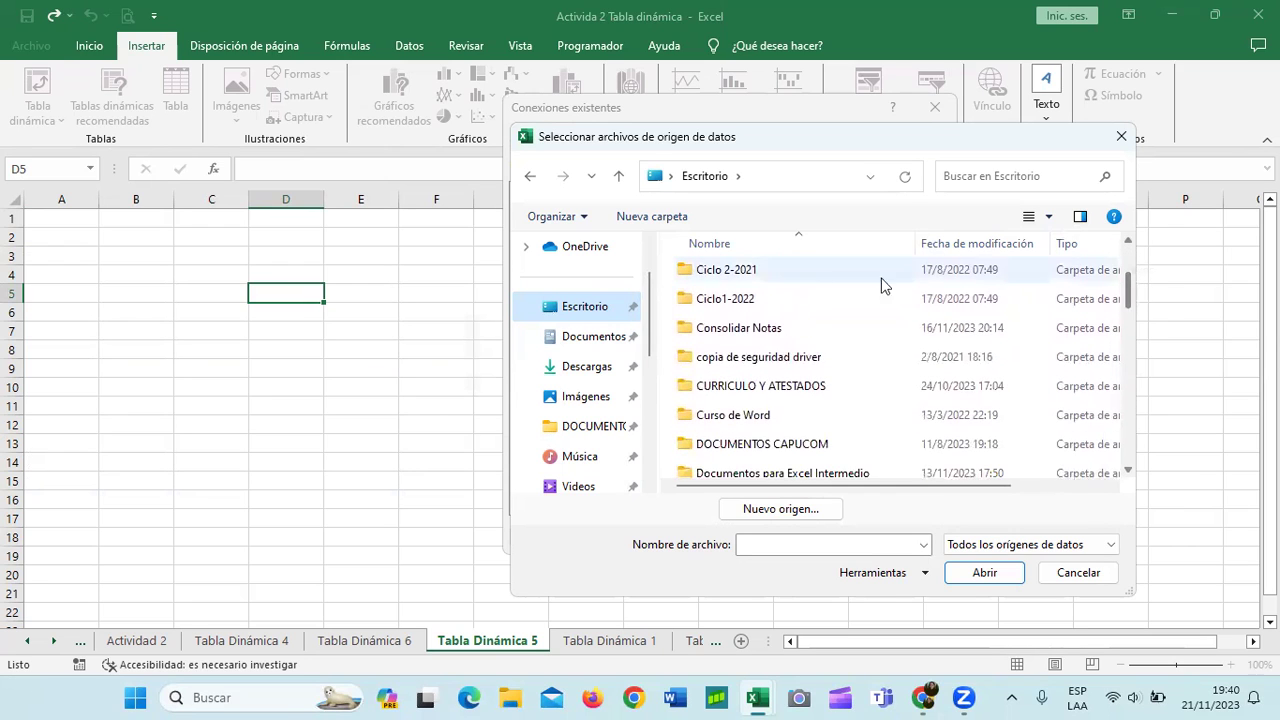
{"action": "left_click", "coordinate": [781, 333]}
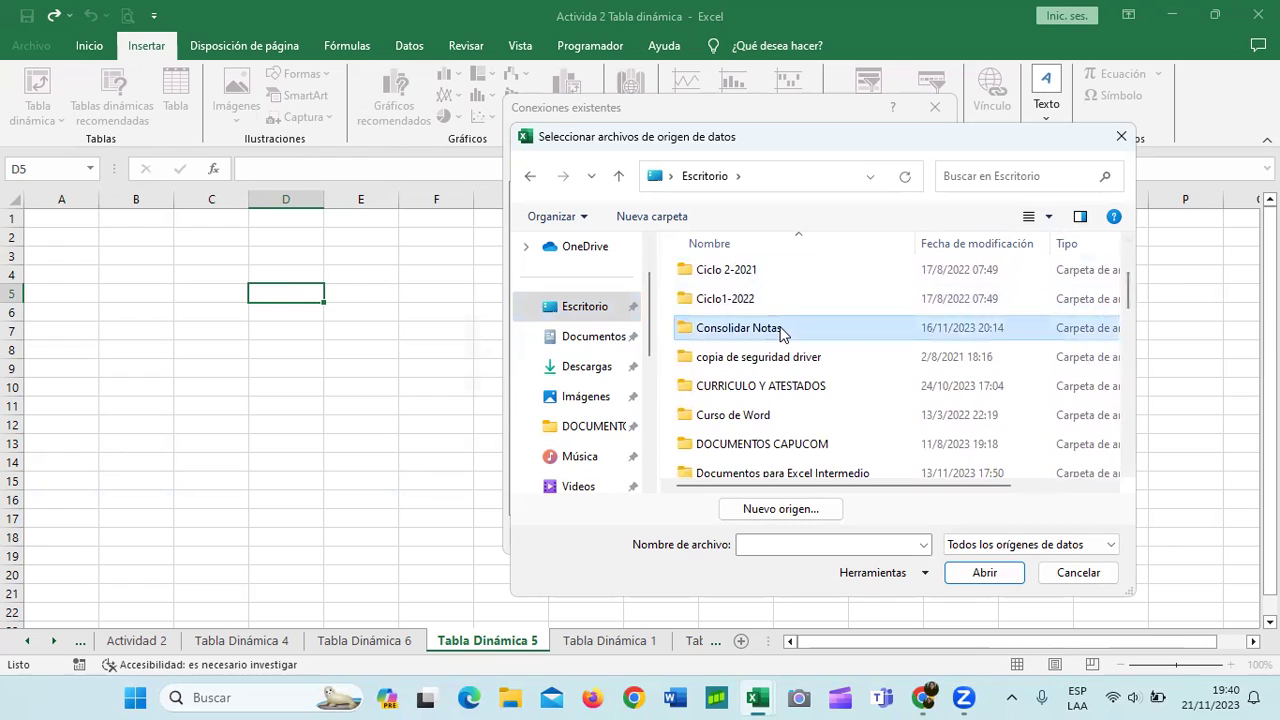
{"action": "left_click", "coordinate": [984, 572]}
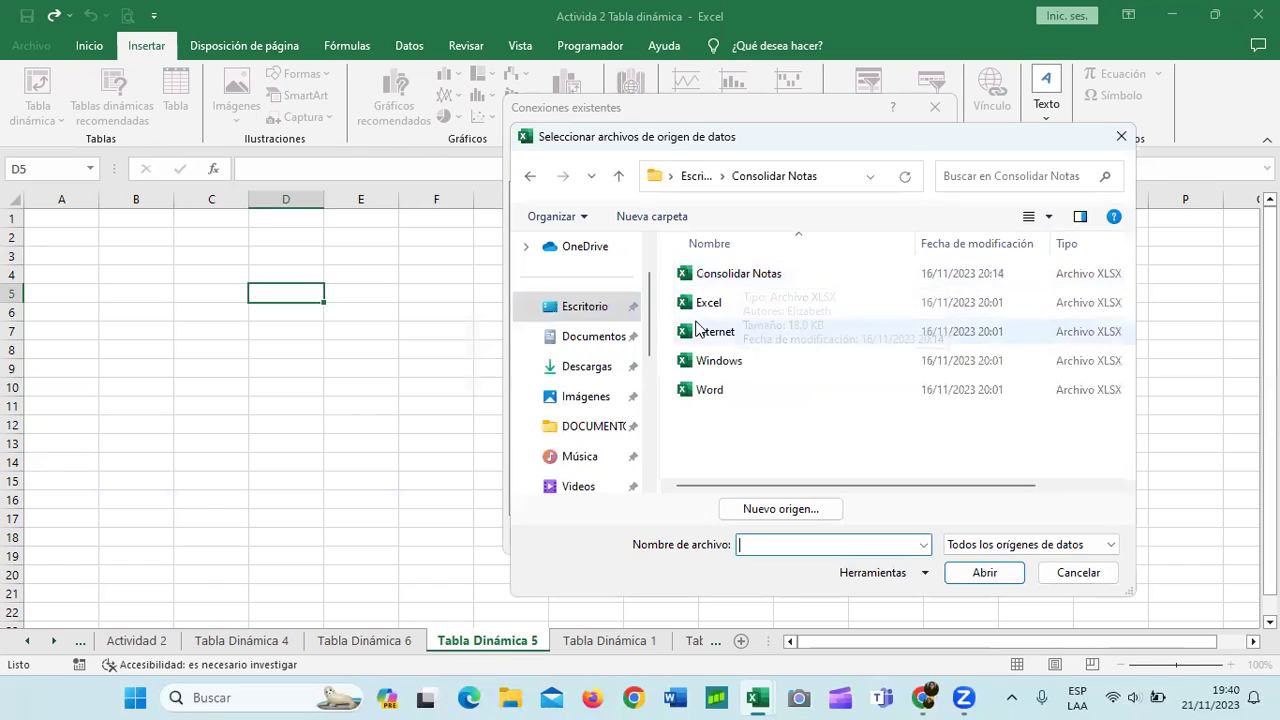
Connect to the WINDOWS$ table of the Windows workbook with first-row headers and create a blank pivot table from it
{"action": "left_click", "coordinate": [727, 362]}
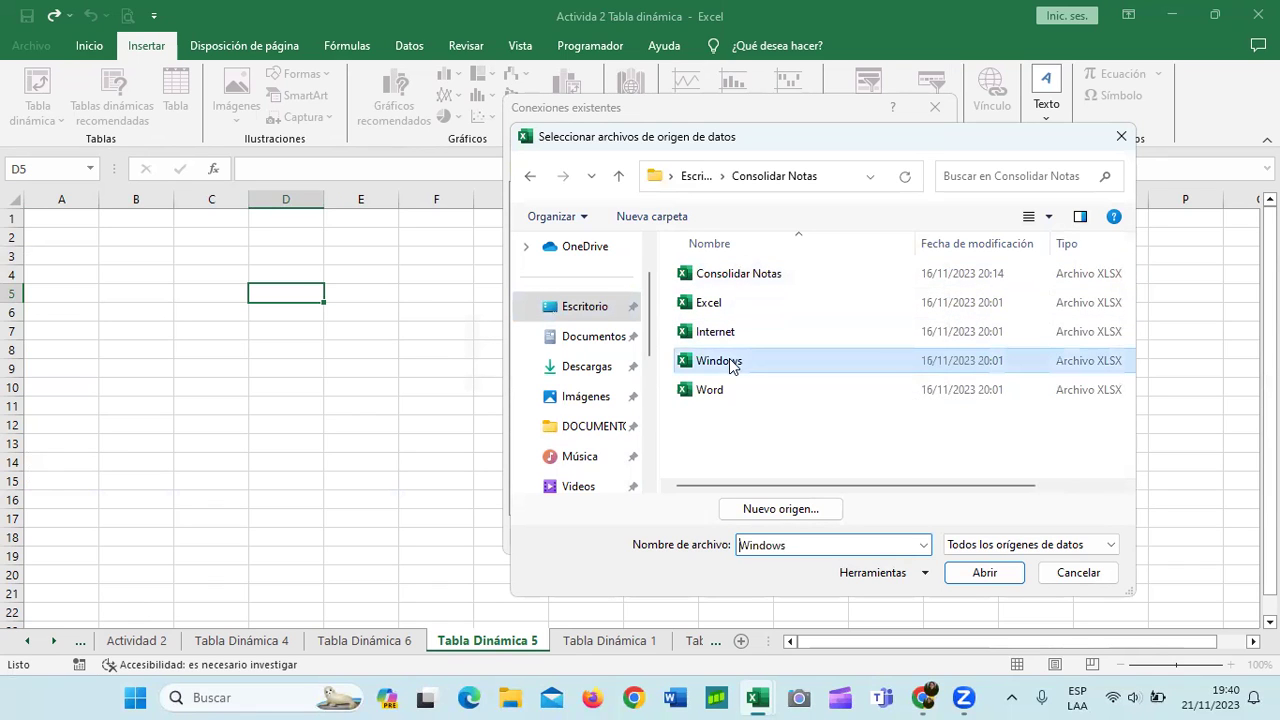
{"action": "left_click", "coordinate": [977, 574]}
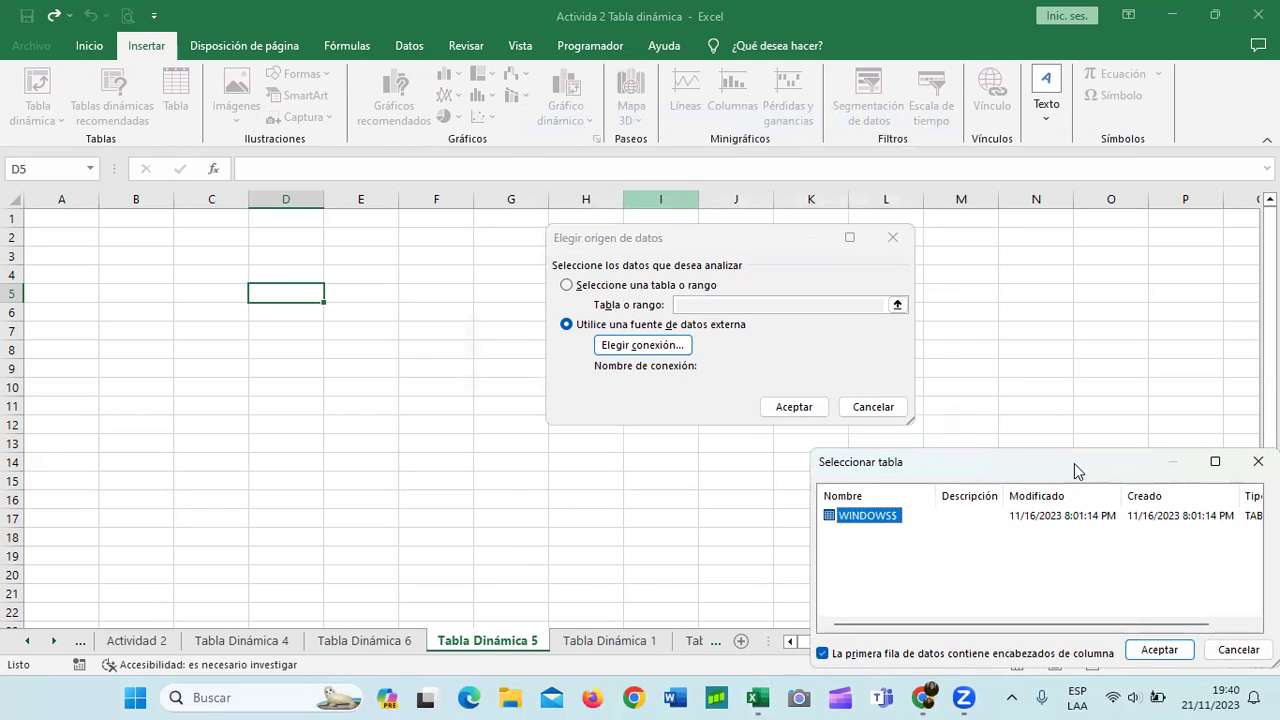
{"action": "left_click_drag", "start_coordinate": [1077, 470], "coordinate": [742, 292]}
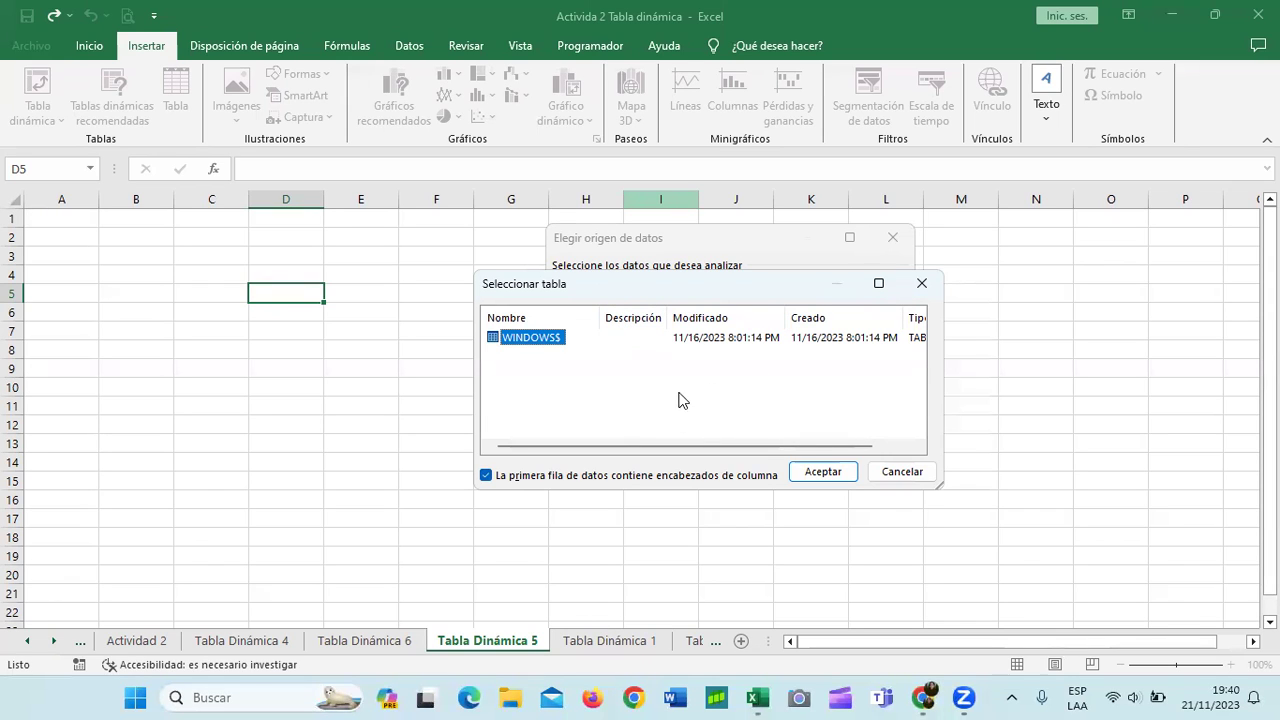
{"action": "left_click", "coordinate": [821, 473]}
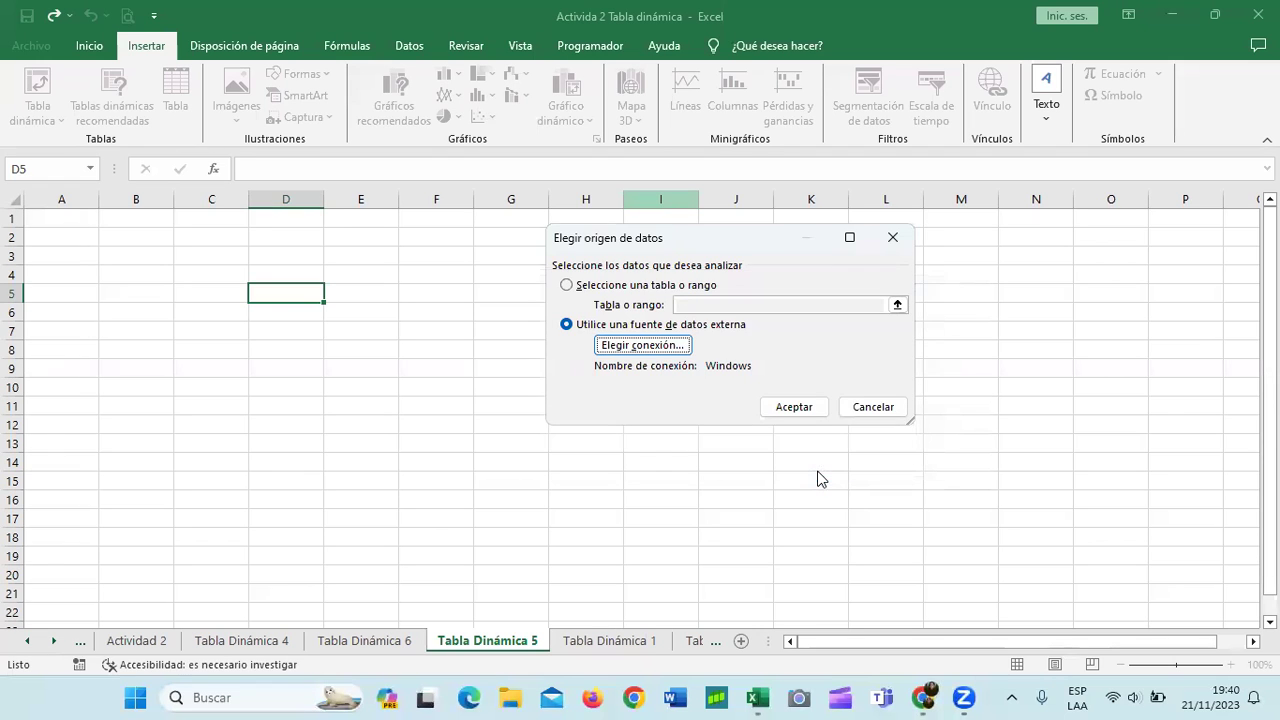
{"action": "left_click", "coordinate": [805, 406]}
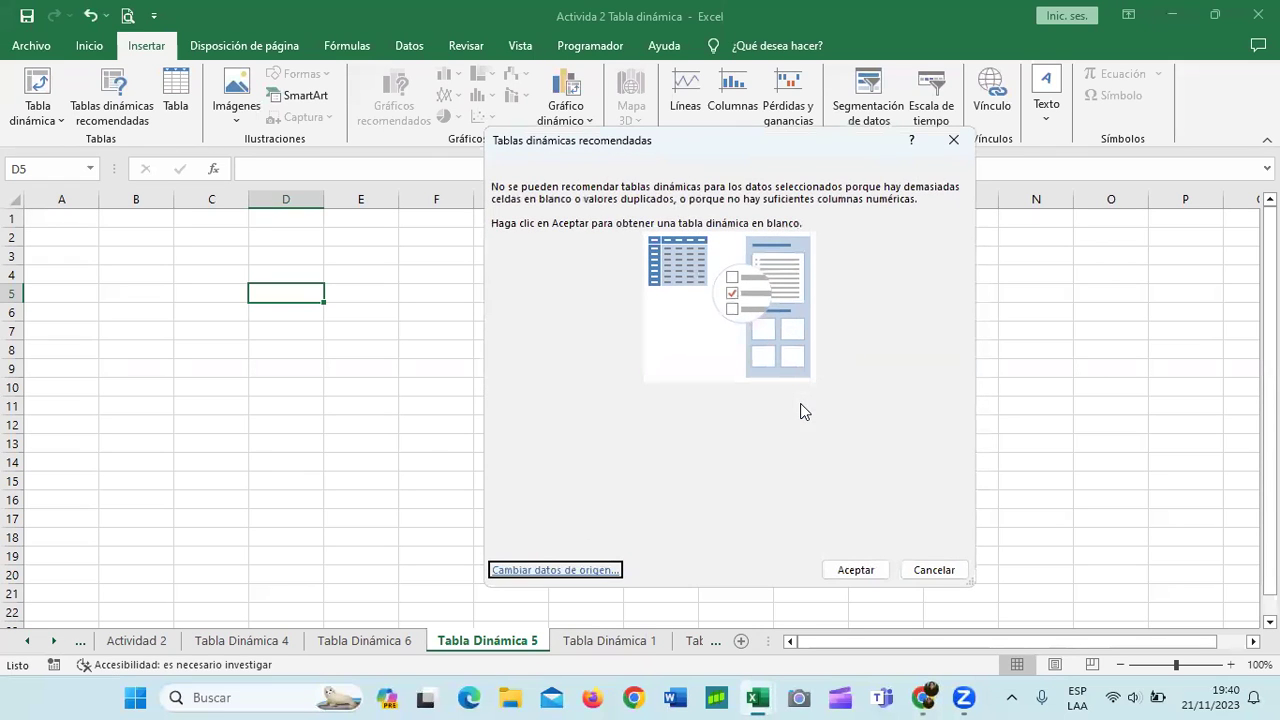
{"action": "left_click", "coordinate": [868, 571]}
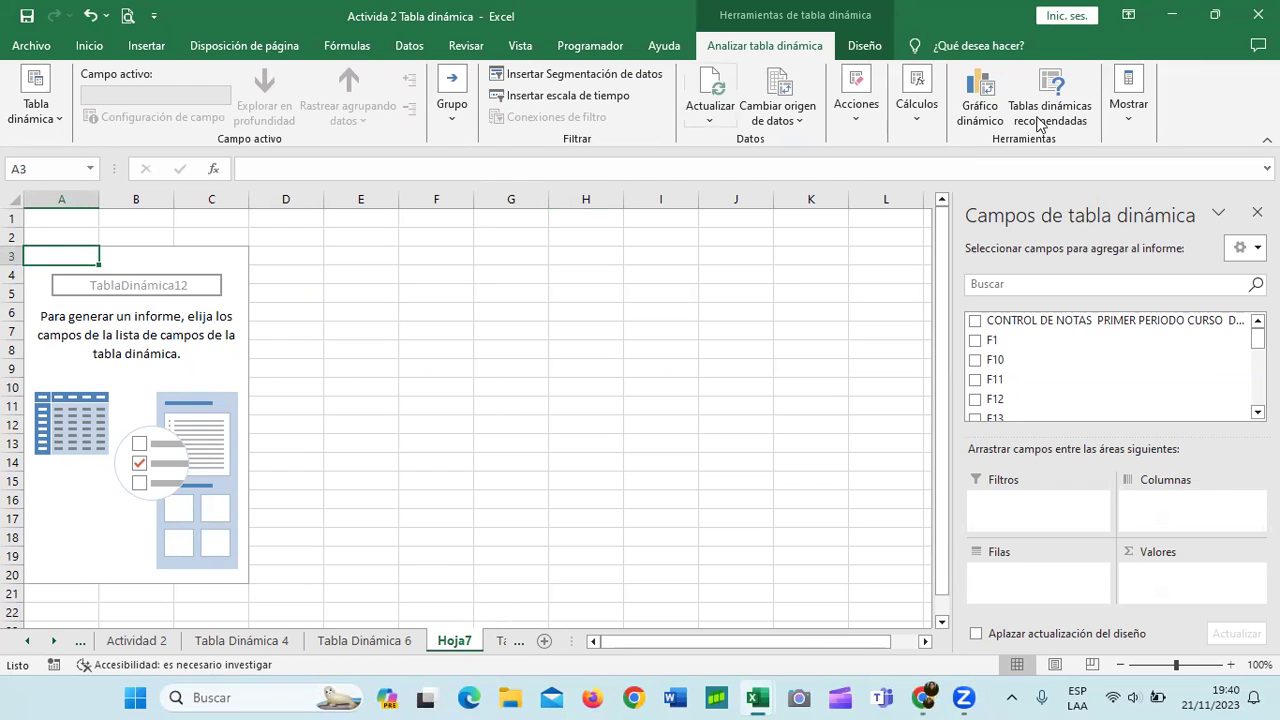
Add the CONTROL DE NOTAS PRIMER PERIODO CURSO field to the pivot table's rows and the F1 field to its values
{"action": "left_click", "coordinate": [975, 321]}
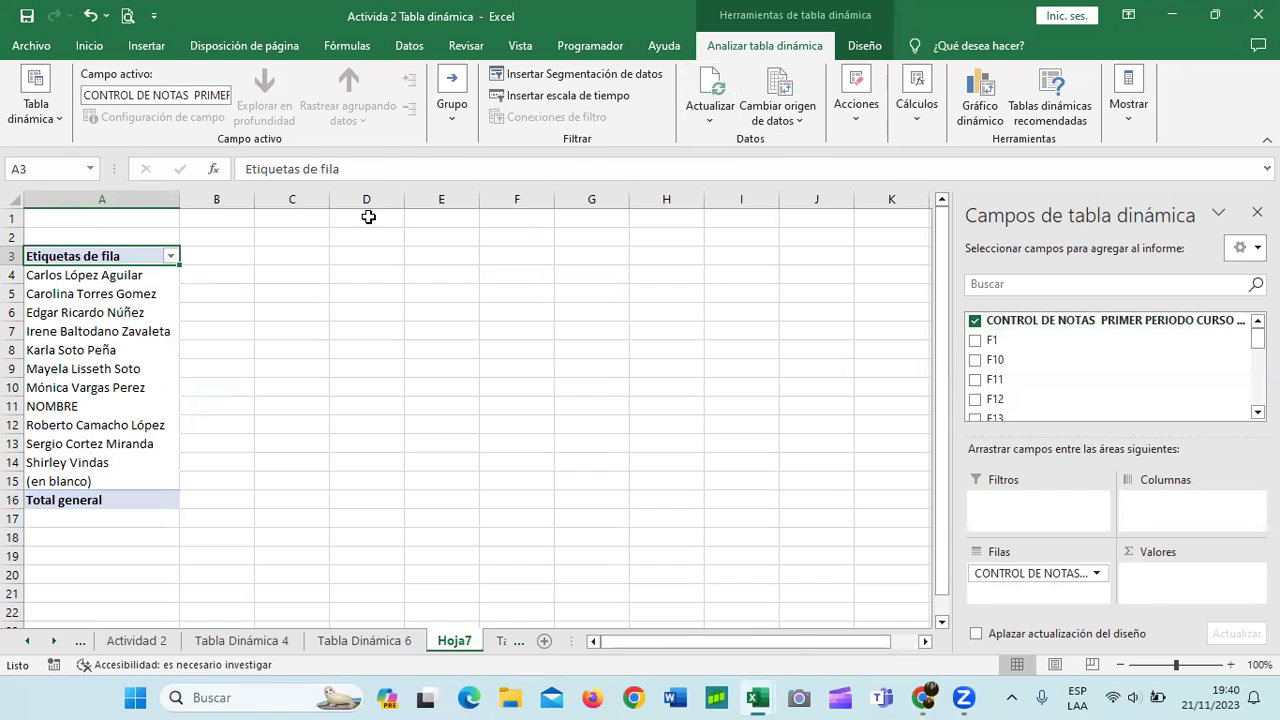
{"action": "left_click_drag", "start_coordinate": [189, 198], "coordinate": [203, 198]}
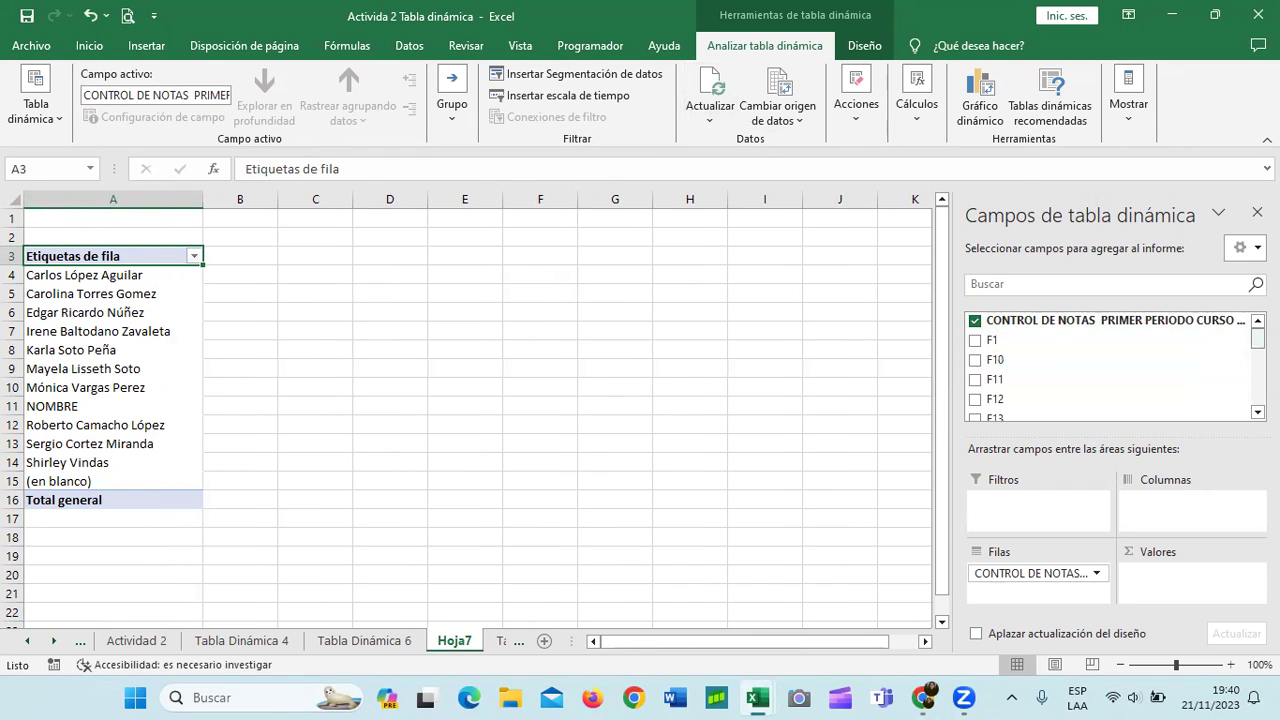
{"action": "scroll", "coordinate": [1161, 379], "scroll_direction": "down", "scroll_amount": 10}
{"action": "scroll", "coordinate": [1161, 379], "scroll_direction": "up", "scroll_amount": 8}
{"action": "scroll", "coordinate": [1066, 346], "scroll_direction": "up", "scroll_amount": 2}
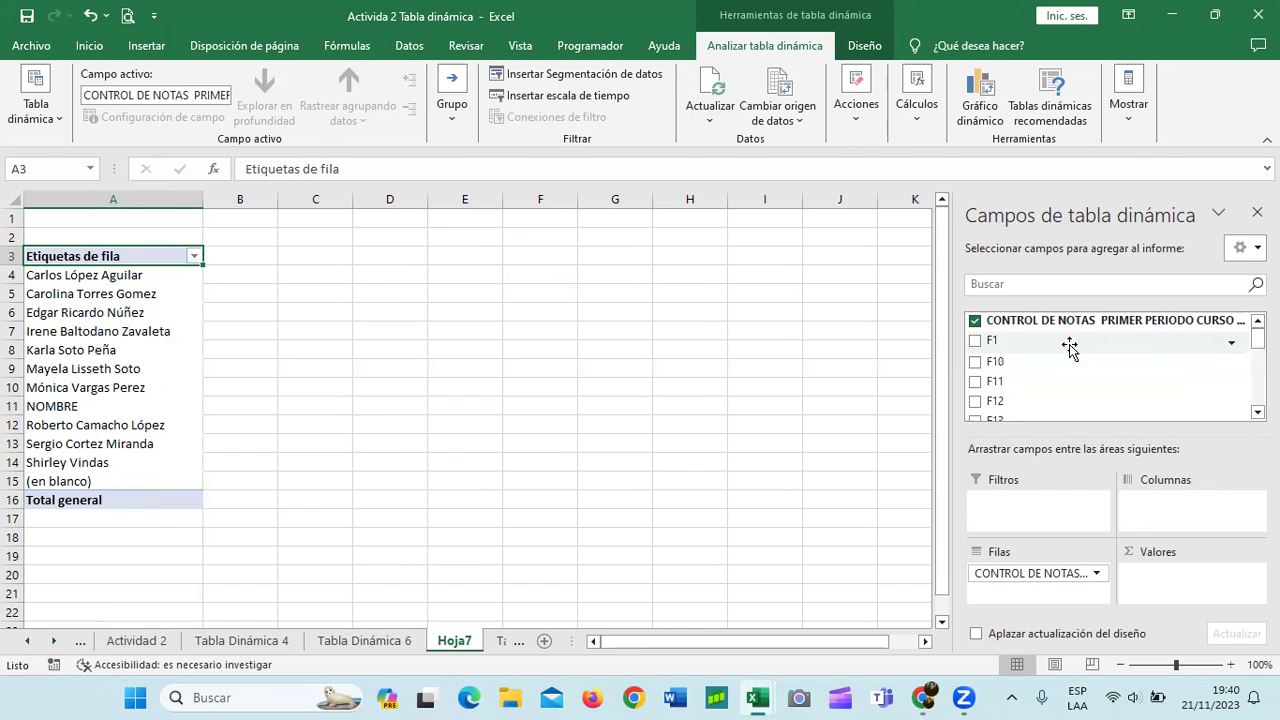
{"action": "left_click", "coordinate": [975, 342]}
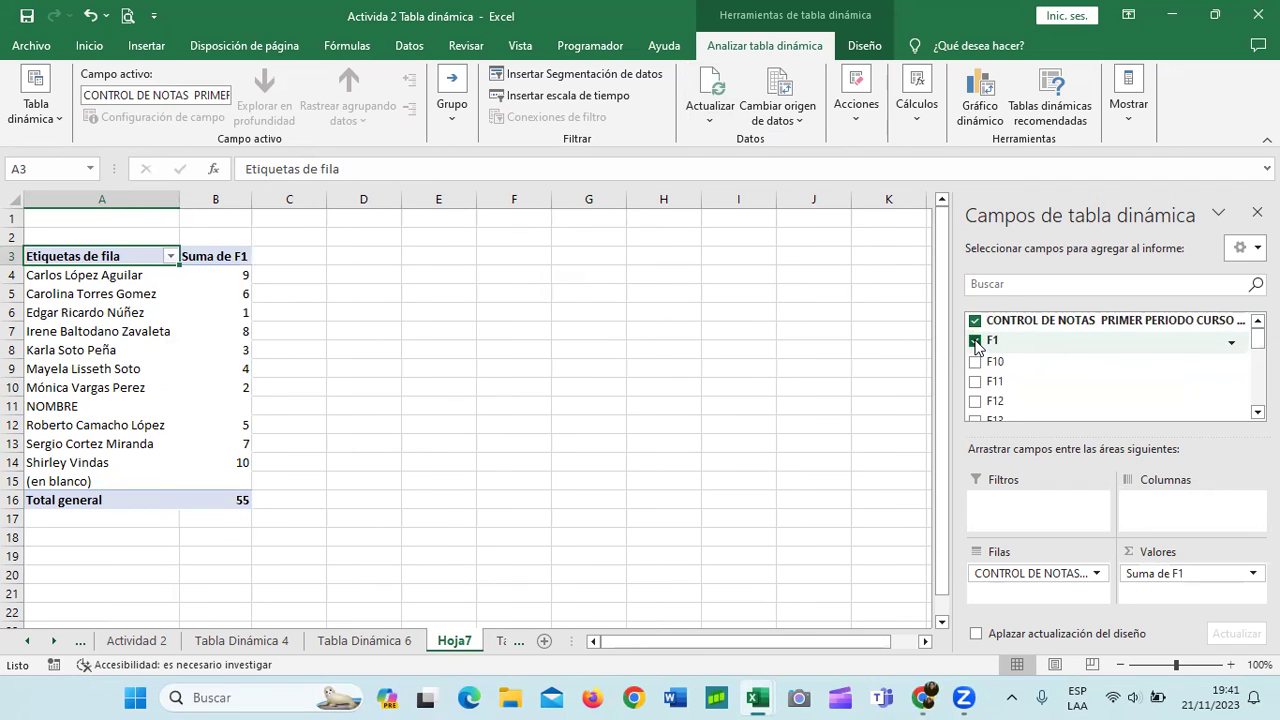
Try the F10, F11, F12 and F9 fields in the pivot table one at a time, removing each again
{"action": "left_click", "coordinate": [975, 361]}
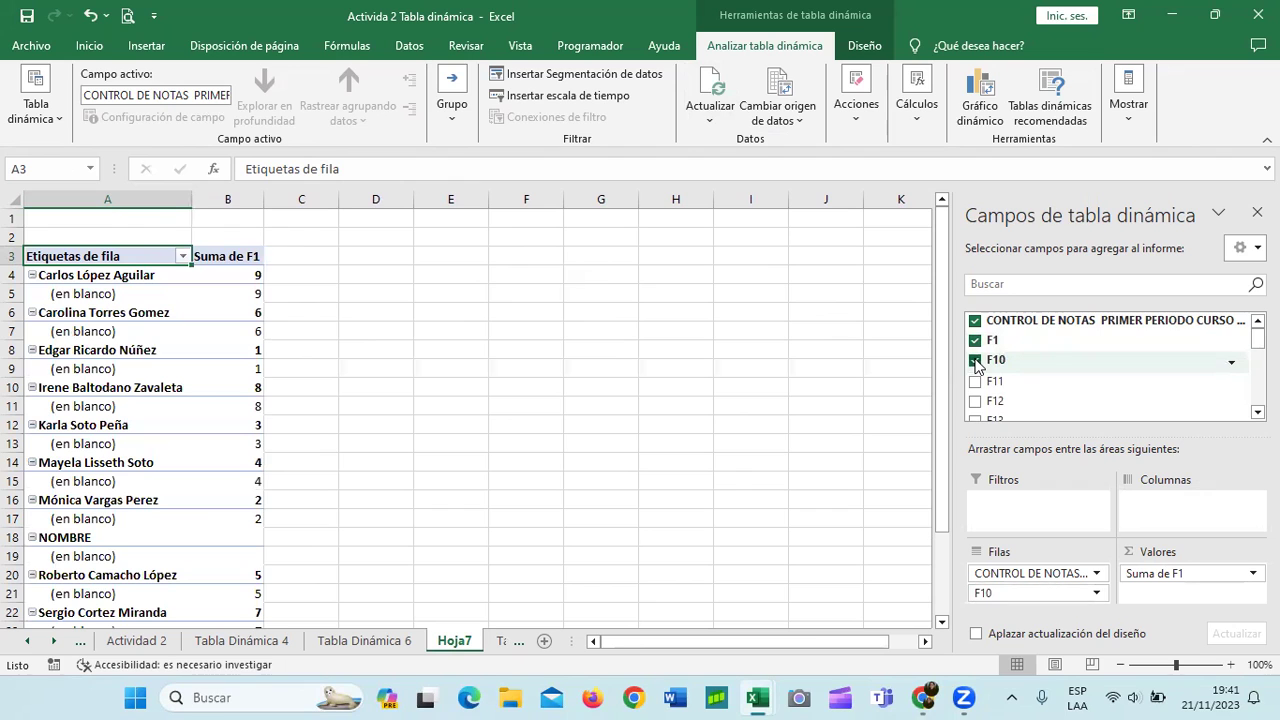
{"action": "left_click", "coordinate": [975, 361]}
{"action": "left_click", "coordinate": [975, 381]}
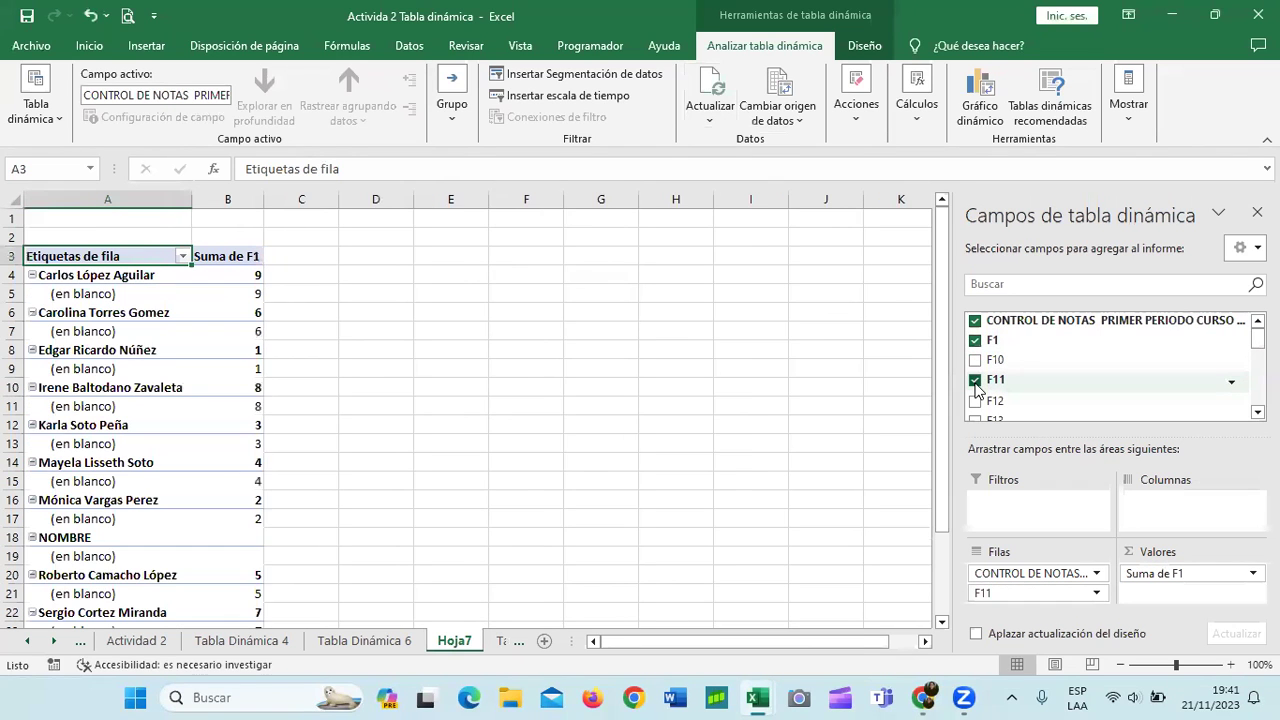
{"action": "left_click", "coordinate": [975, 381]}
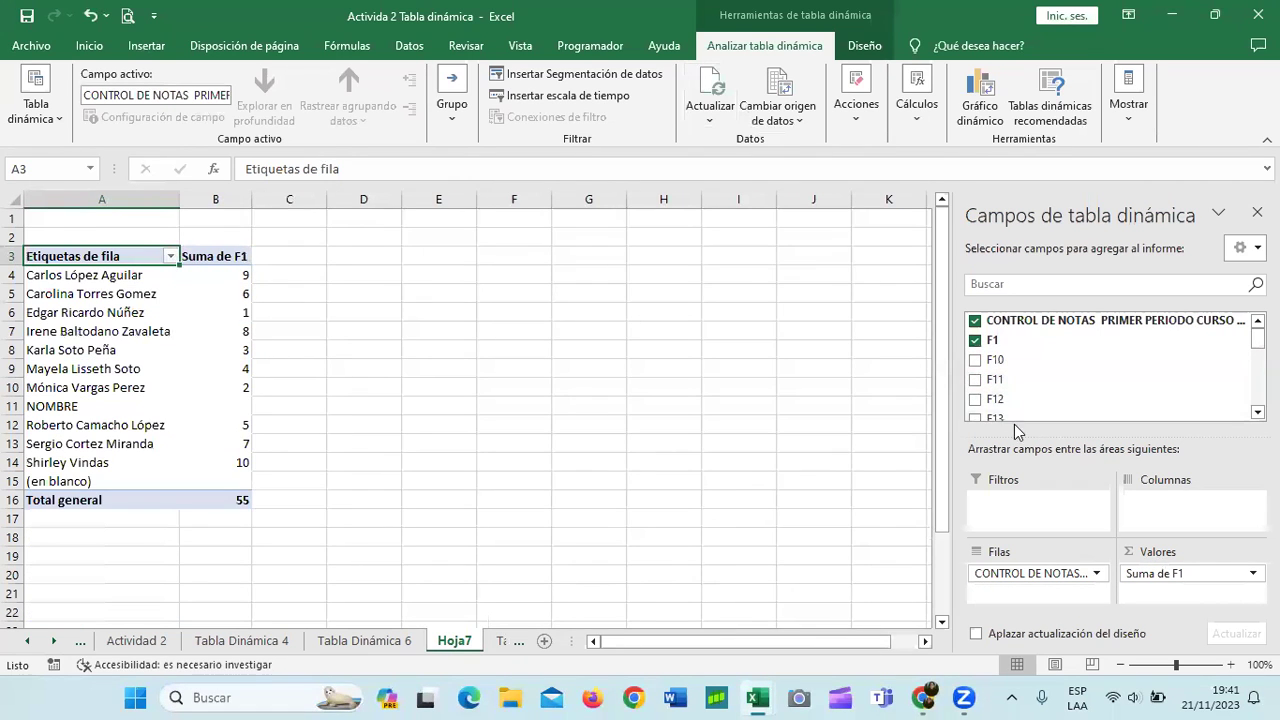
{"action": "left_click", "coordinate": [976, 400]}
{"action": "left_click", "coordinate": [975, 400]}
{"action": "left_click_drag", "start_coordinate": [1257, 338], "coordinate": [1257, 391]}
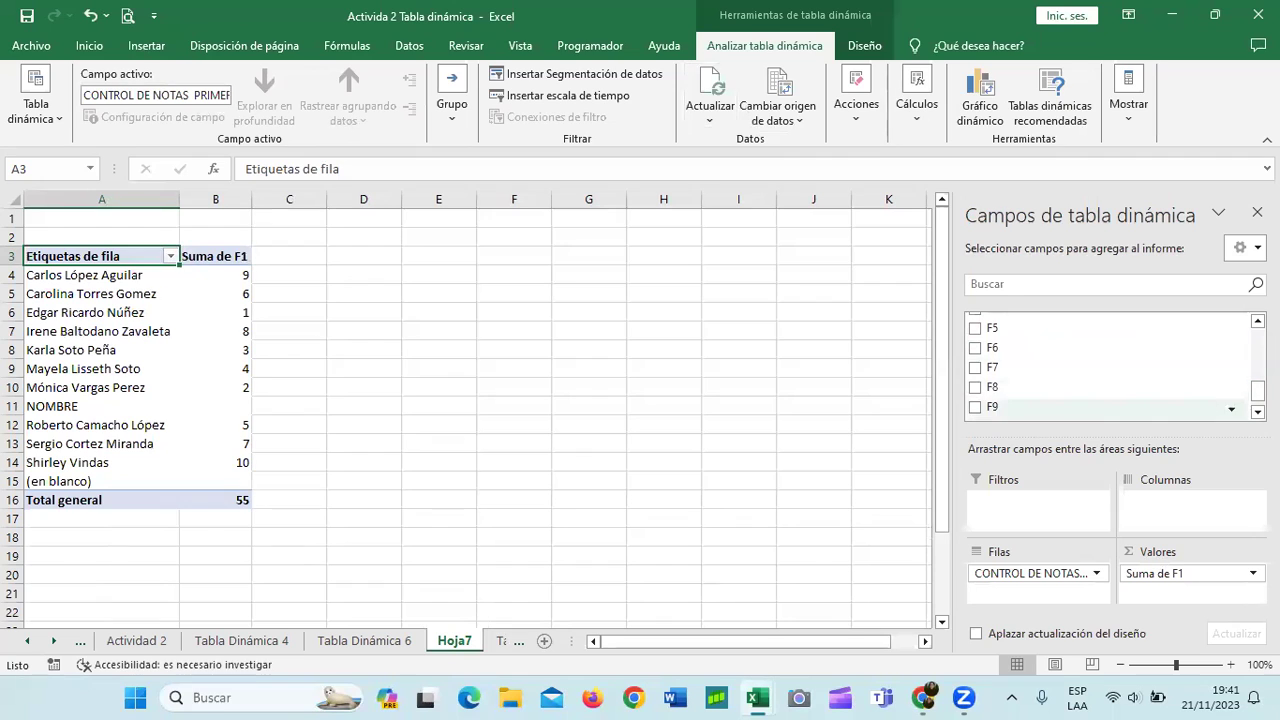
{"action": "left_click", "coordinate": [975, 407]}
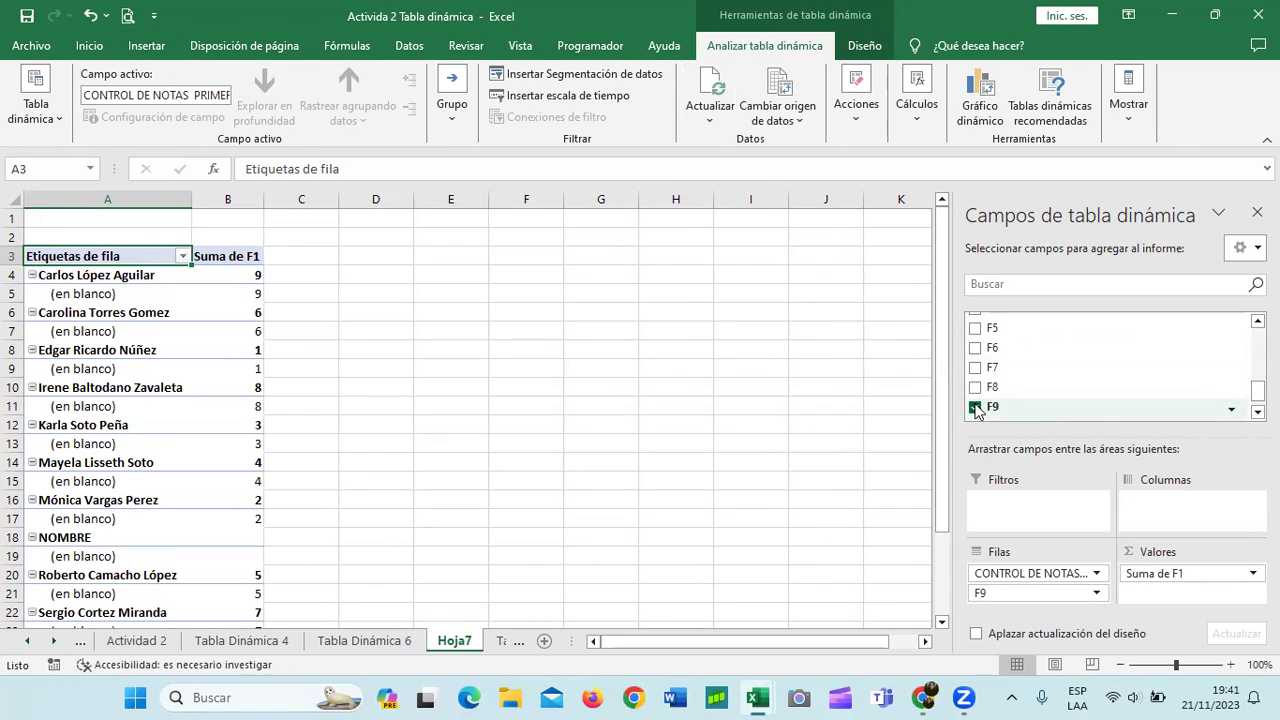
{"action": "left_click", "coordinate": [975, 408]}
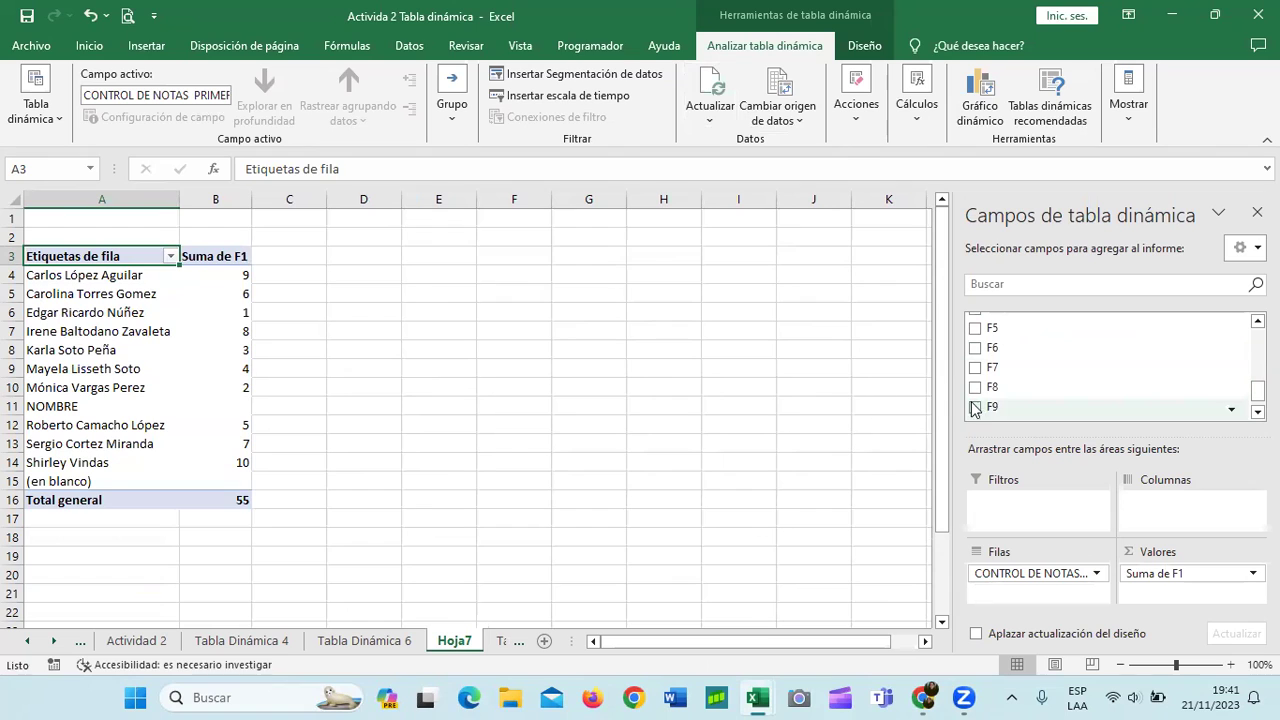
Set the custom name of the Suma de F1 value field to Nota 1
{"action": "left_click", "coordinate": [222, 256]}
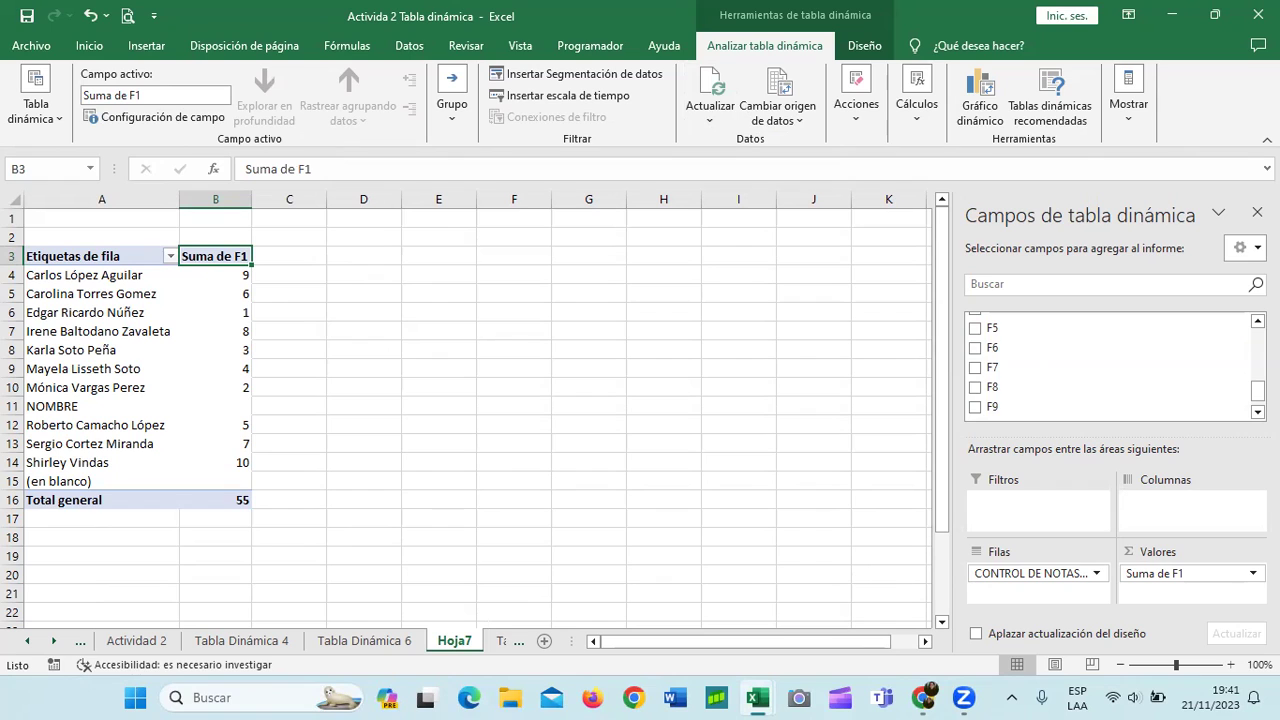
{"action": "scroll", "coordinate": [1021, 368], "scroll_direction": "up", "scroll_amount": 6}
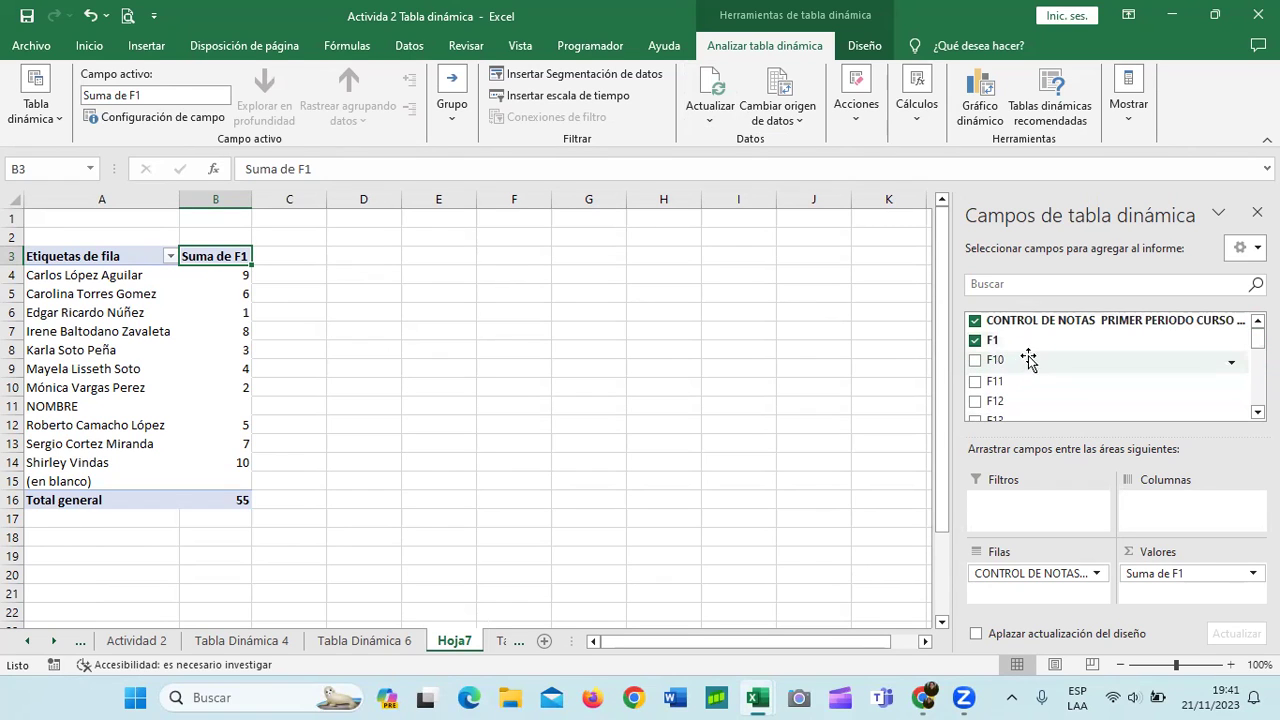
{"action": "left_click", "coordinate": [228, 276]}
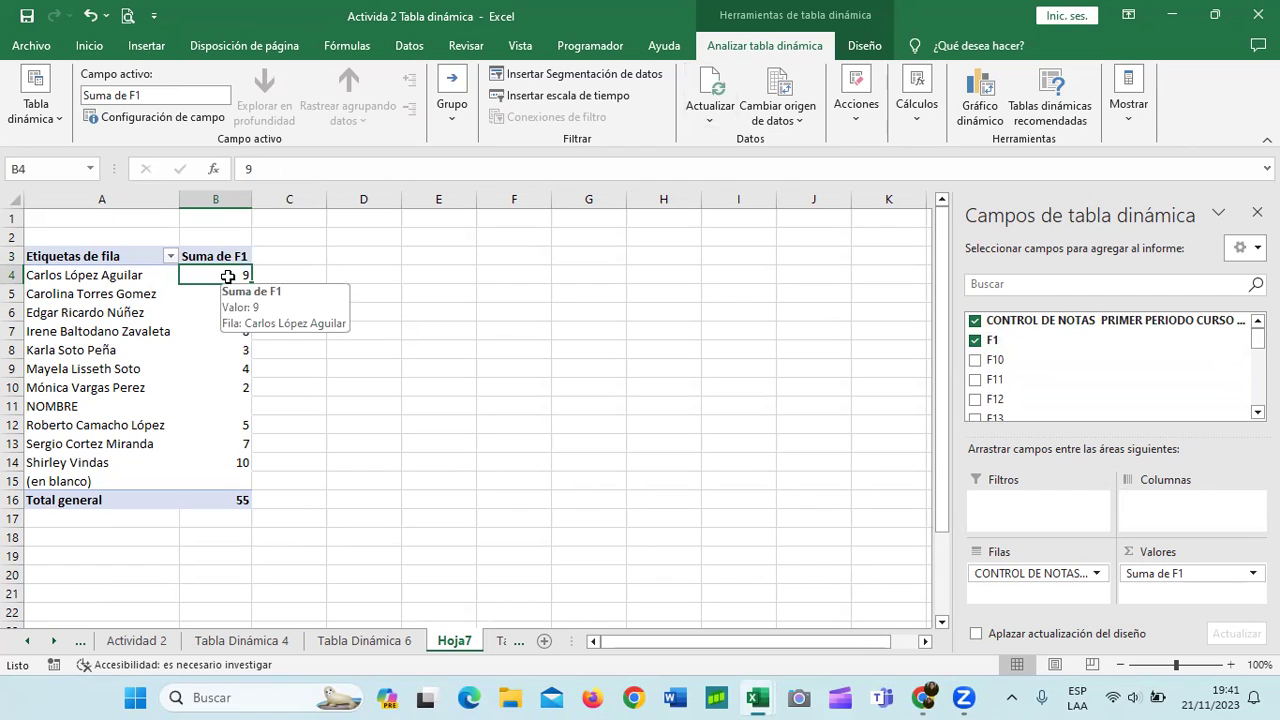
{"action": "left_click", "coordinate": [1147, 573]}
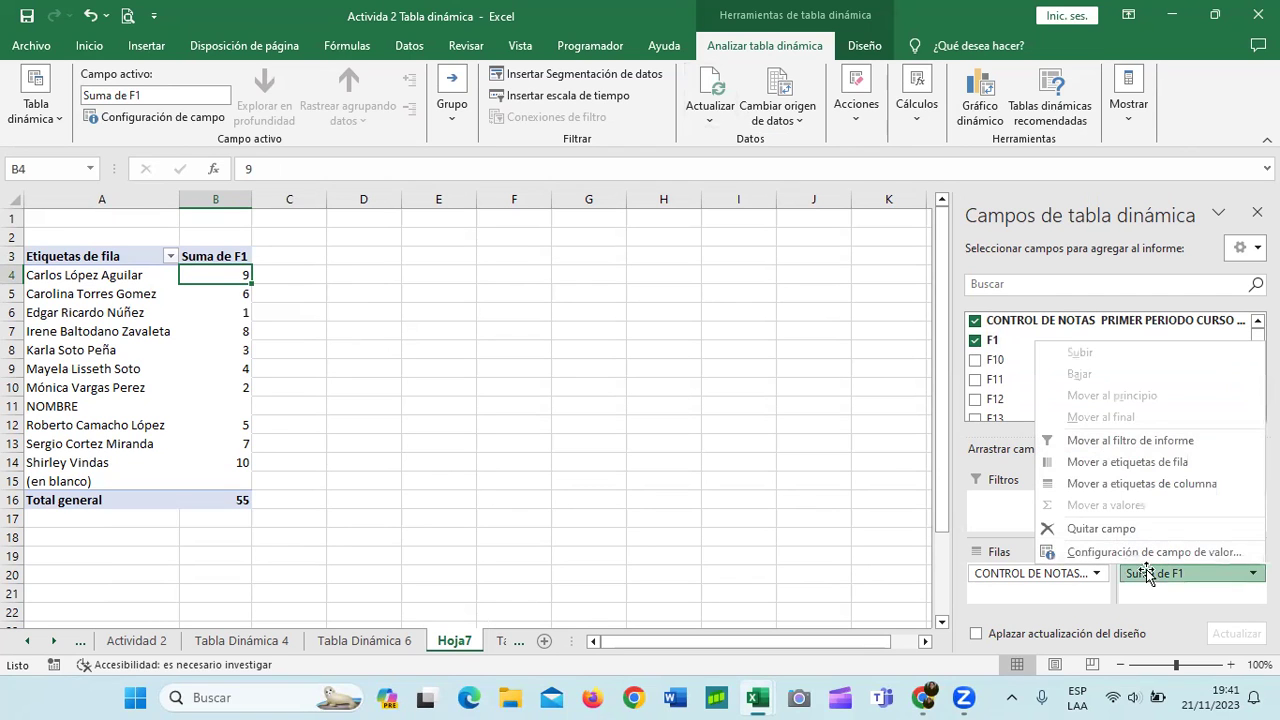
{"action": "left_click", "coordinate": [1150, 552]}
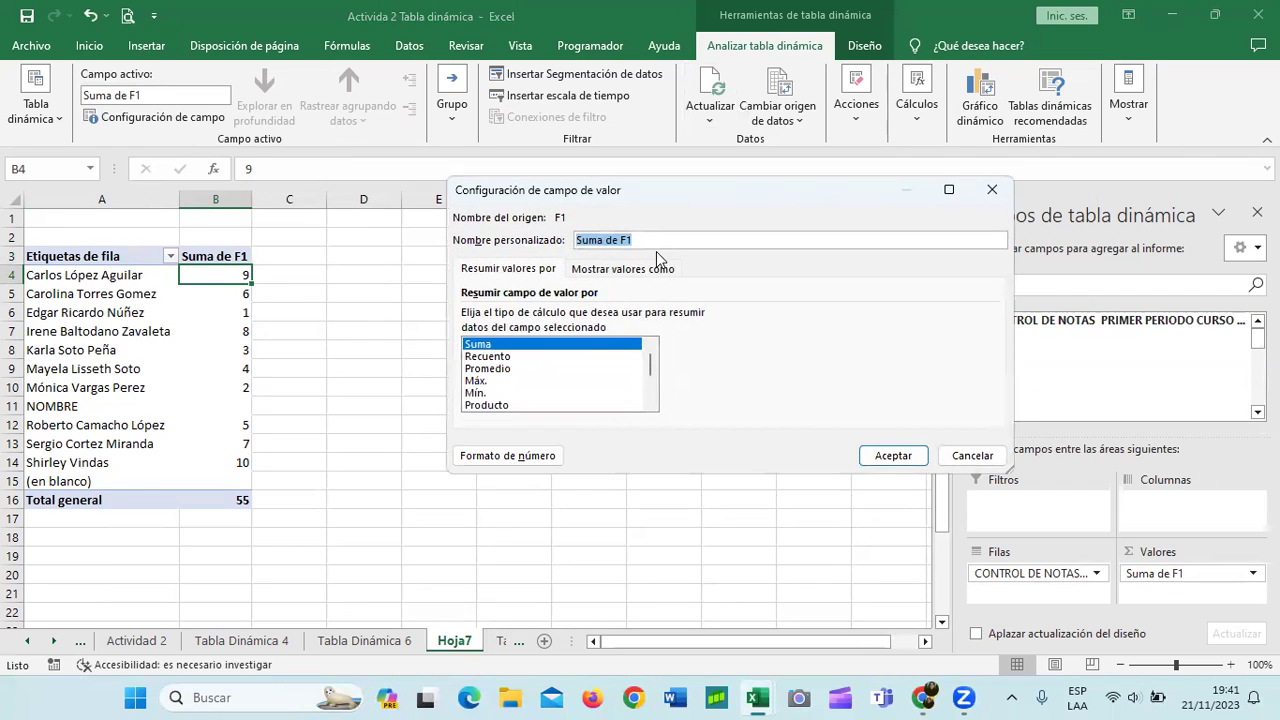
{"action": "key", "text": "BackSpace"}
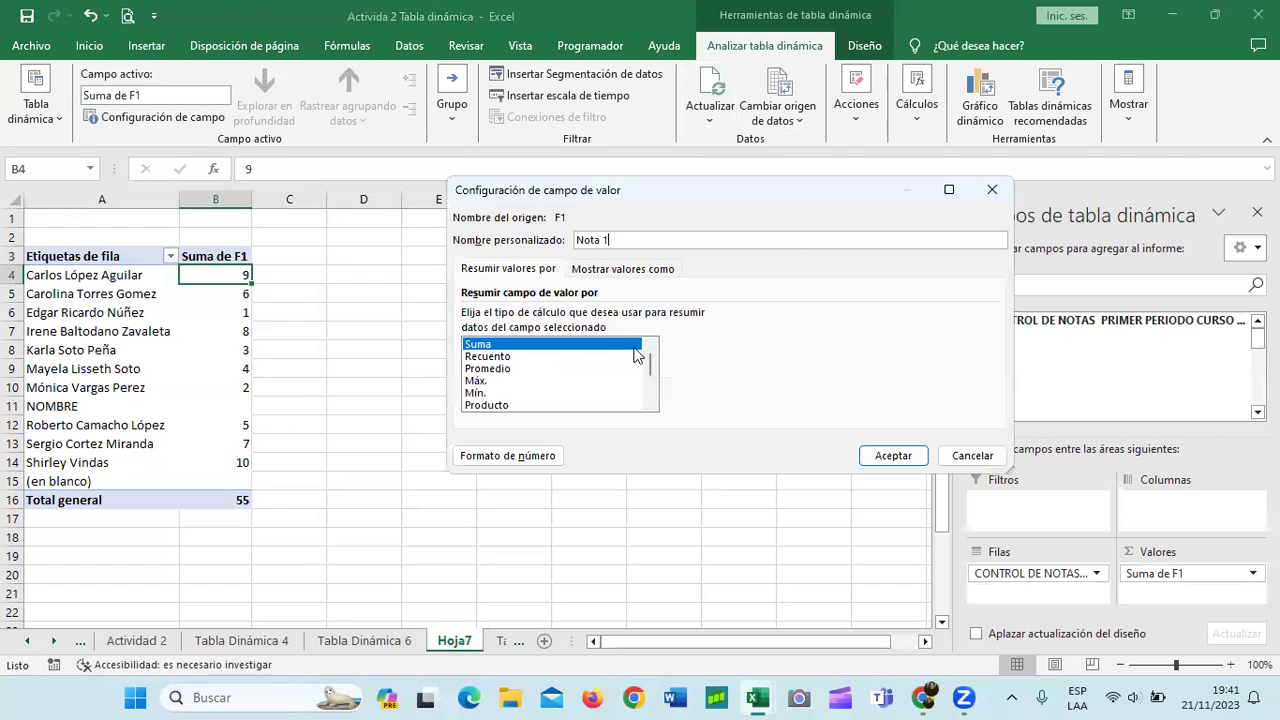
{"action": "left_click", "coordinate": [880, 456]}
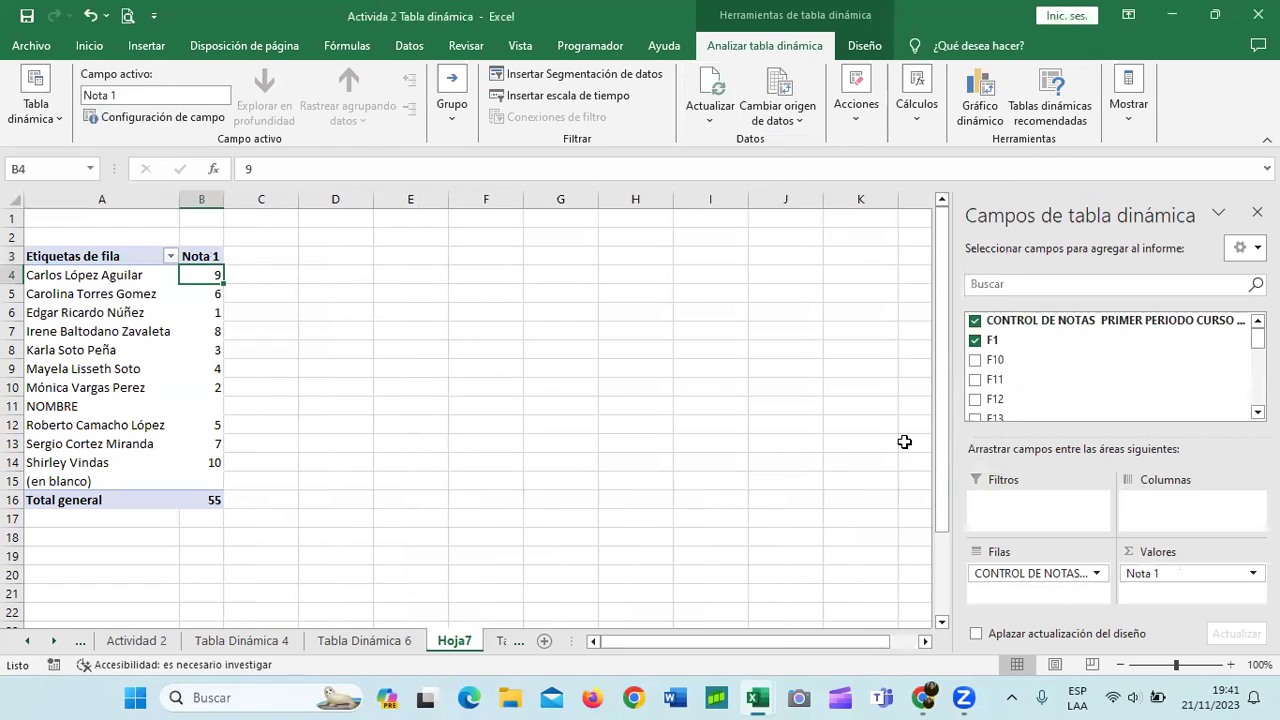
Filter the pivot table's row labels to exclude the (en blanco) item
{"action": "left_click", "coordinate": [457, 366]}
{"action": "left_click", "coordinate": [214, 277]}
{"action": "left_click", "coordinate": [116, 482]}
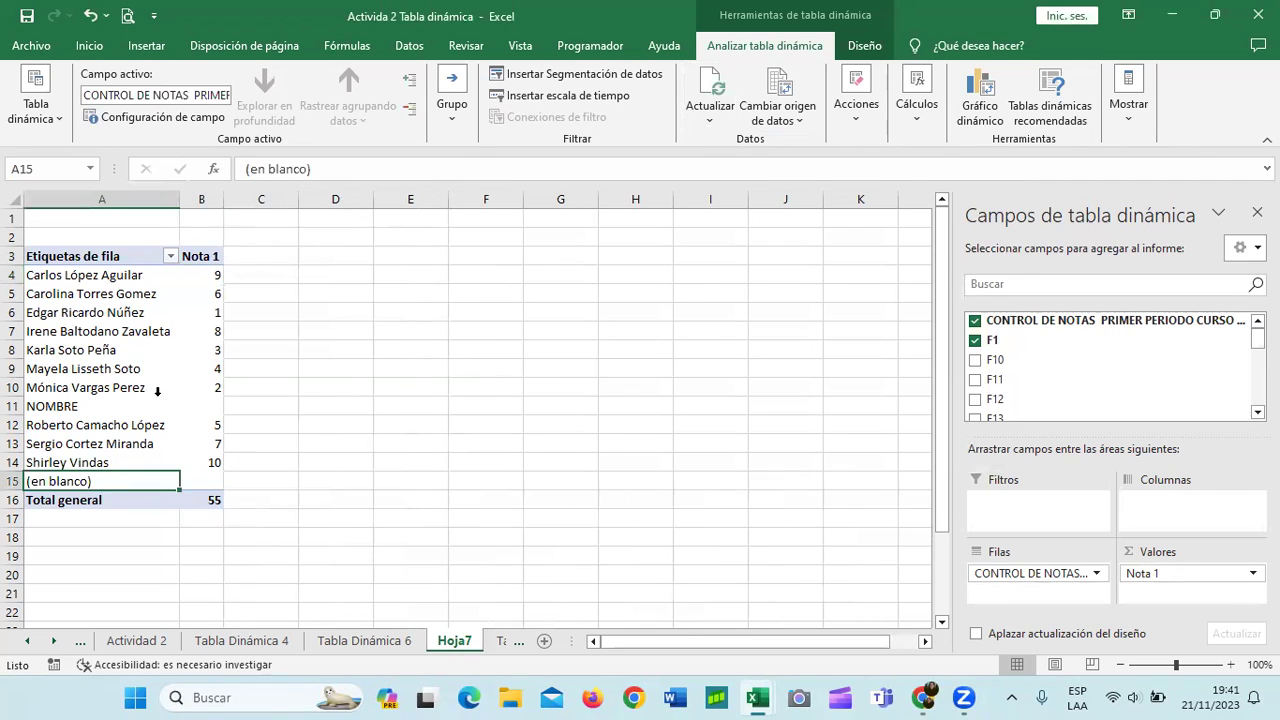
{"action": "left_click", "coordinate": [177, 257]}
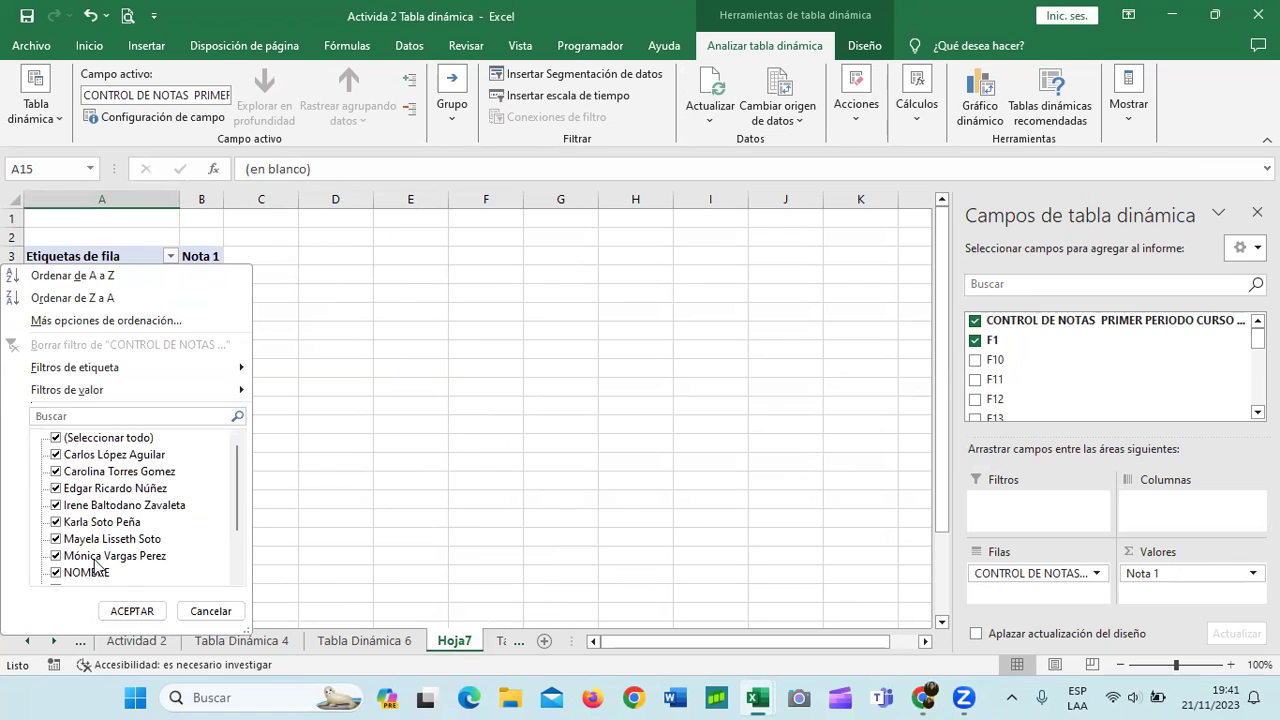
{"action": "left_click_drag", "start_coordinate": [237, 486], "coordinate": [243, 560]}
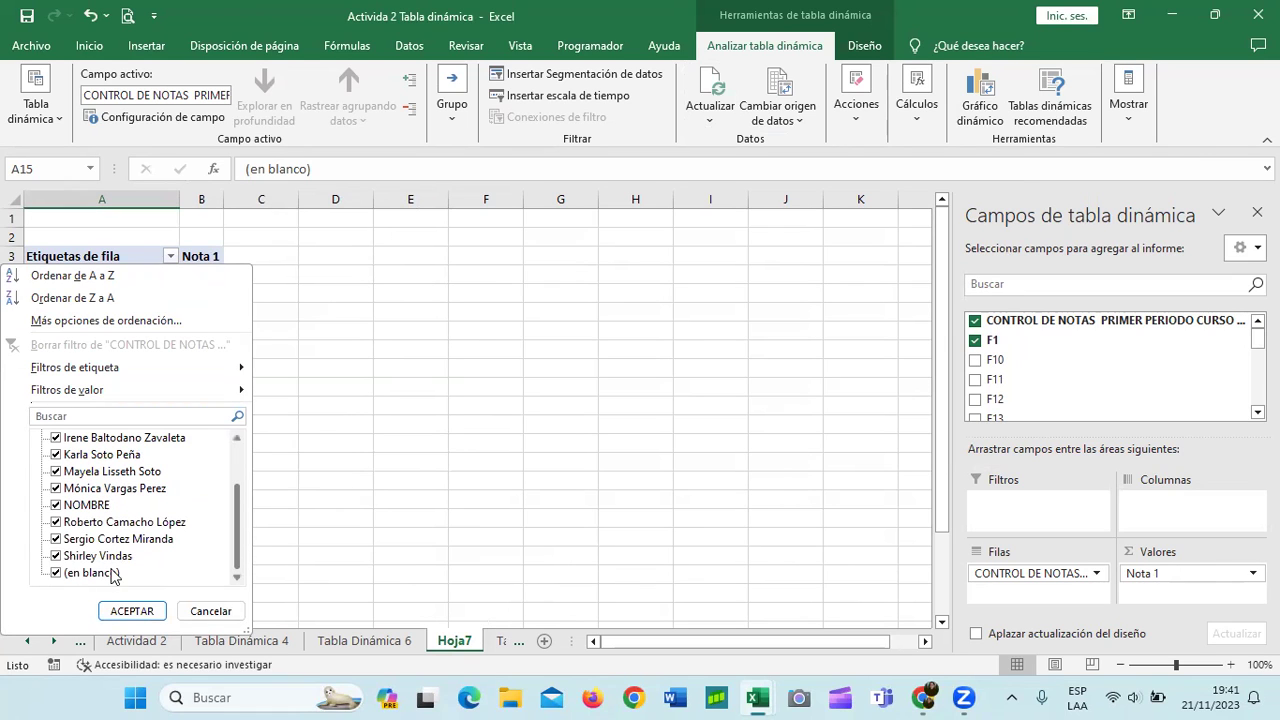
{"action": "left_click", "coordinate": [56, 573]}
{"action": "left_click", "coordinate": [130, 611]}
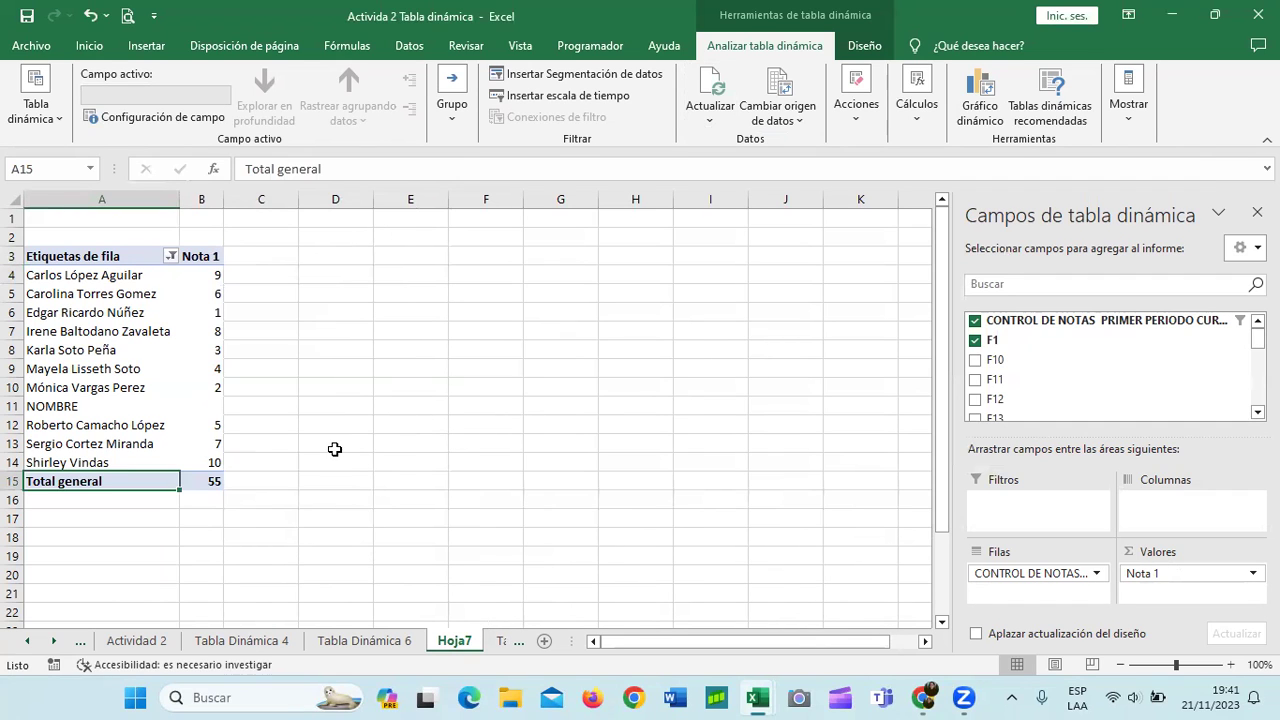
{"action": "left_click", "coordinate": [437, 374]}
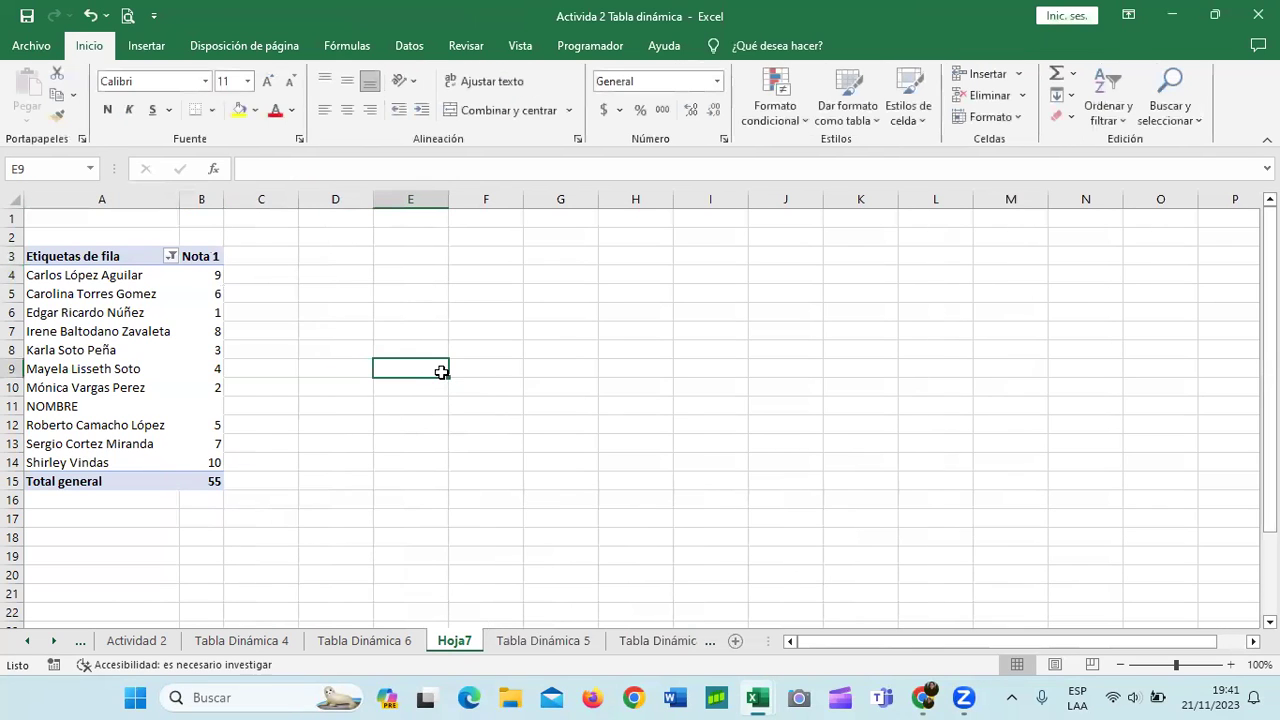
Exclude the NOMBRE item from the pivot table's row labels as well
{"action": "left_click", "coordinate": [200, 482]}
{"action": "left_click", "coordinate": [203, 402]}
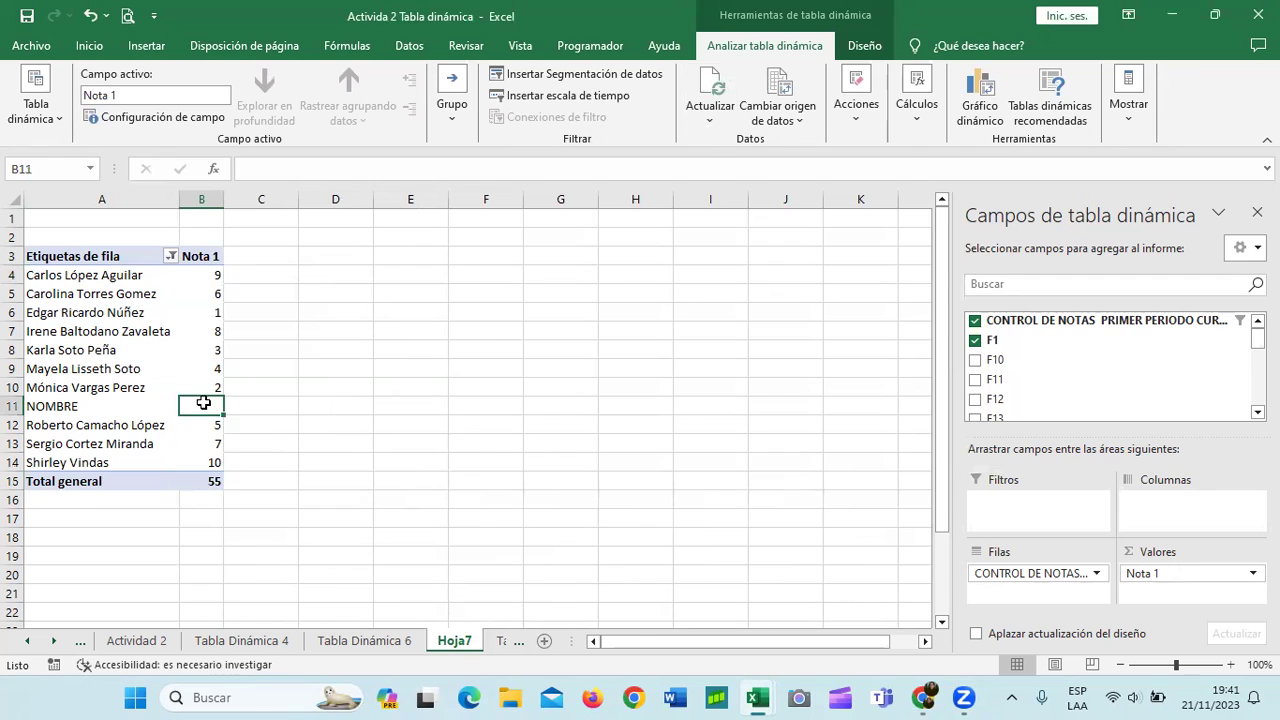
{"action": "left_click", "coordinate": [171, 256]}
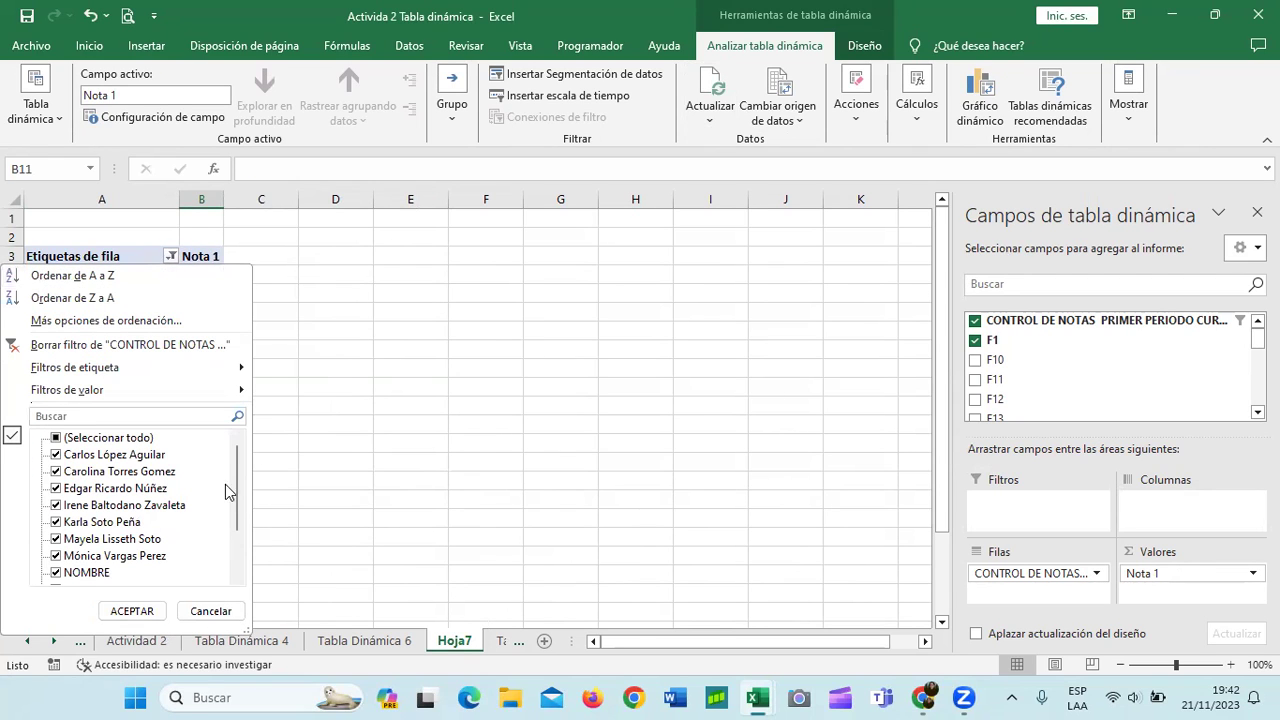
{"action": "left_click_drag", "start_coordinate": [243, 483], "coordinate": [242, 520]}
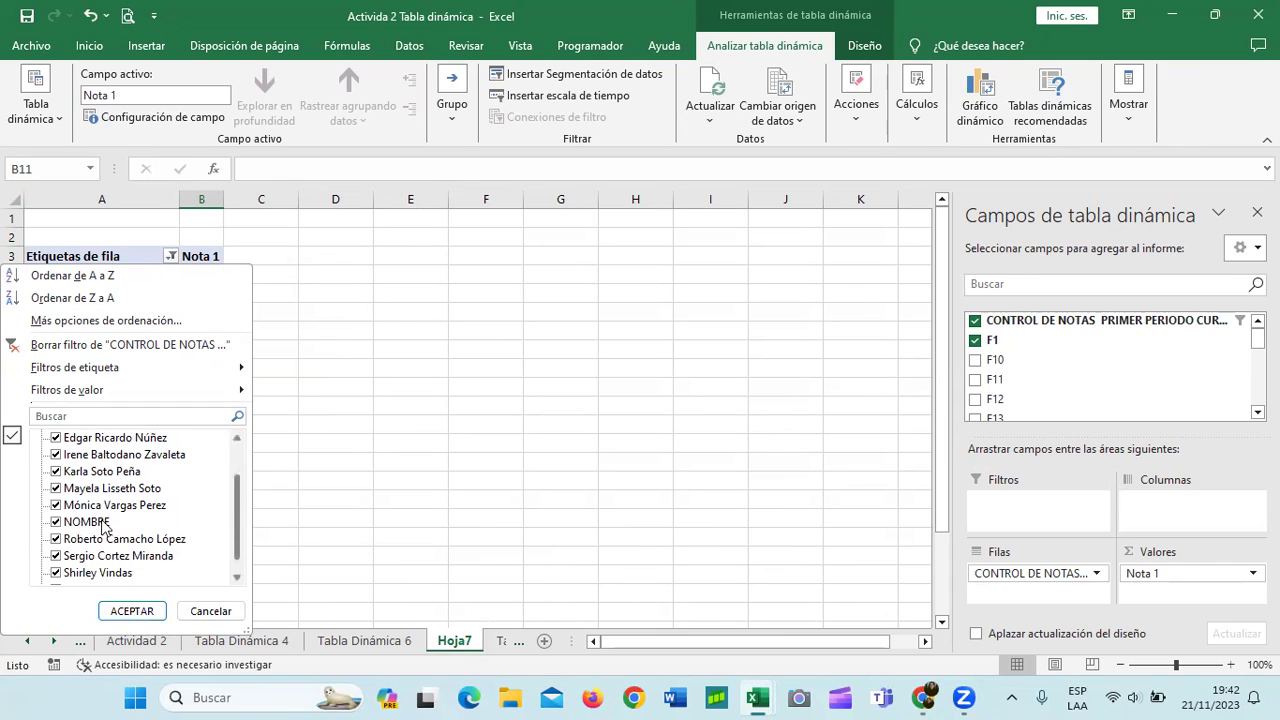
{"action": "left_click", "coordinate": [57, 521]}
{"action": "left_click", "coordinate": [130, 611]}
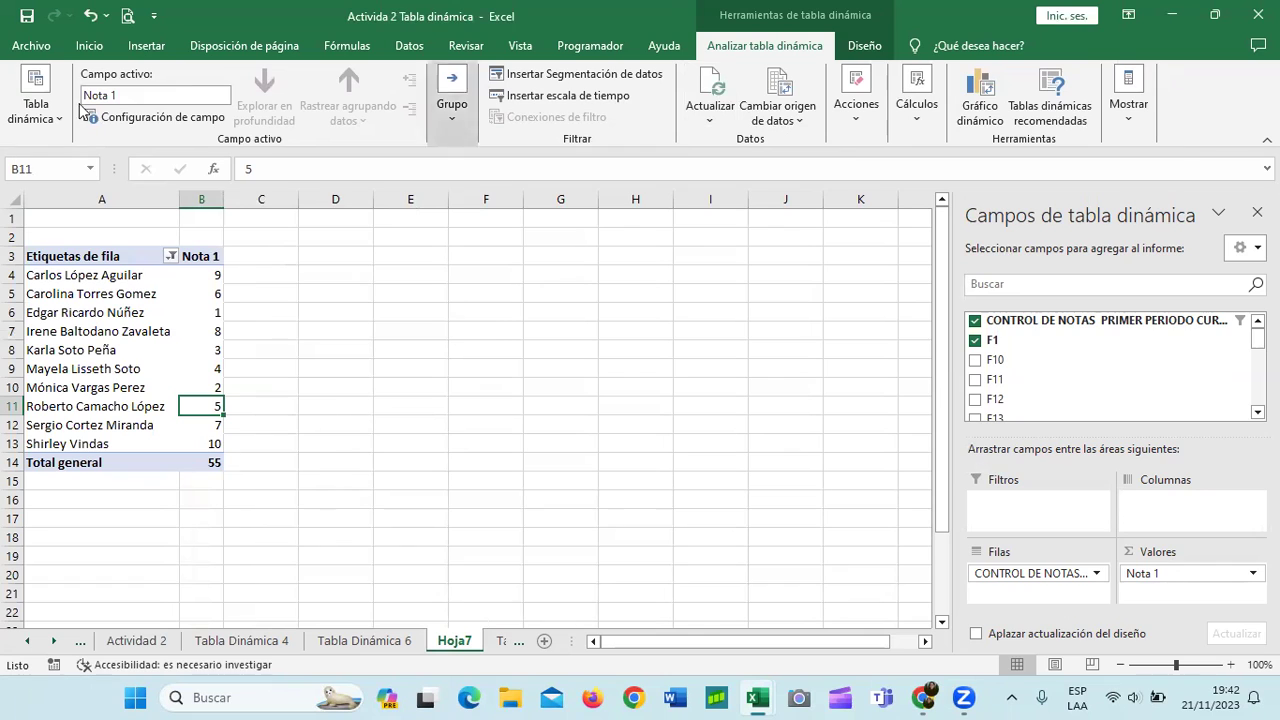
{"action": "left_click", "coordinate": [332, 310]}
Start a new calculated field for the pivot table and name it Nota 35%
{"action": "left_click", "coordinate": [203, 258]}
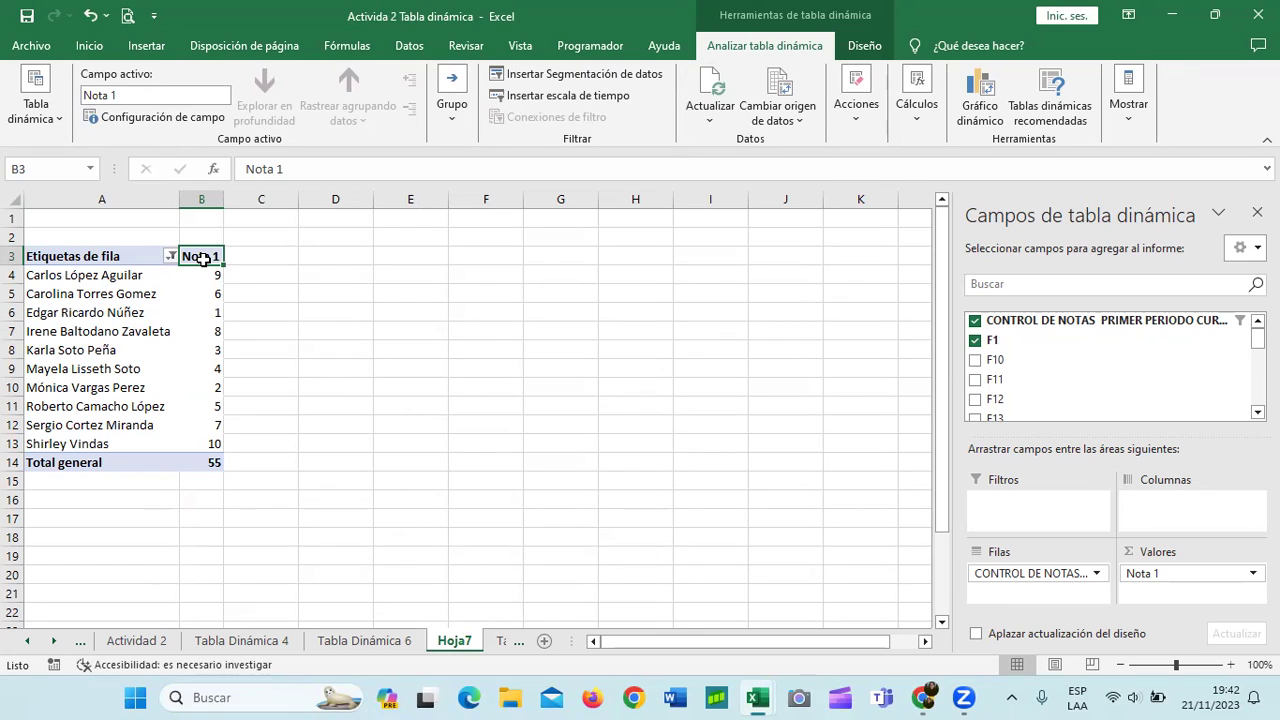
{"action": "left_click", "coordinate": [930, 112]}
{"action": "left_click", "coordinate": [960, 195]}
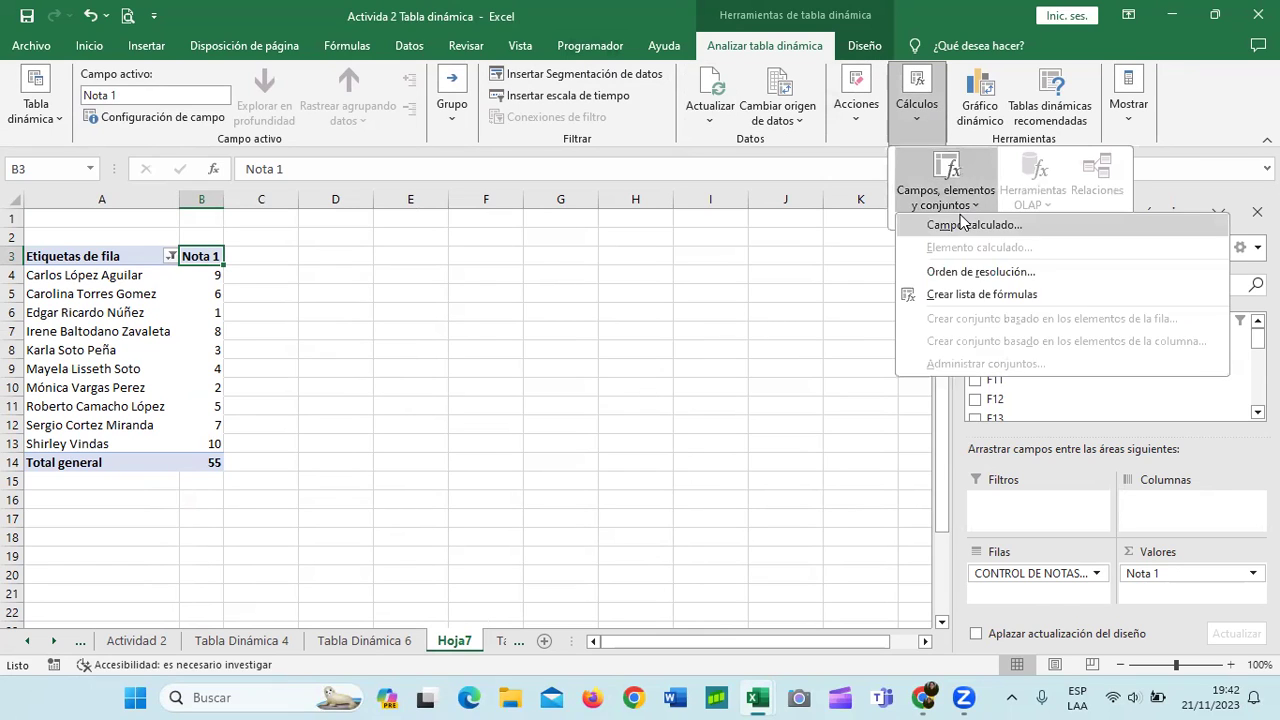
{"action": "left_click", "coordinate": [955, 226]}
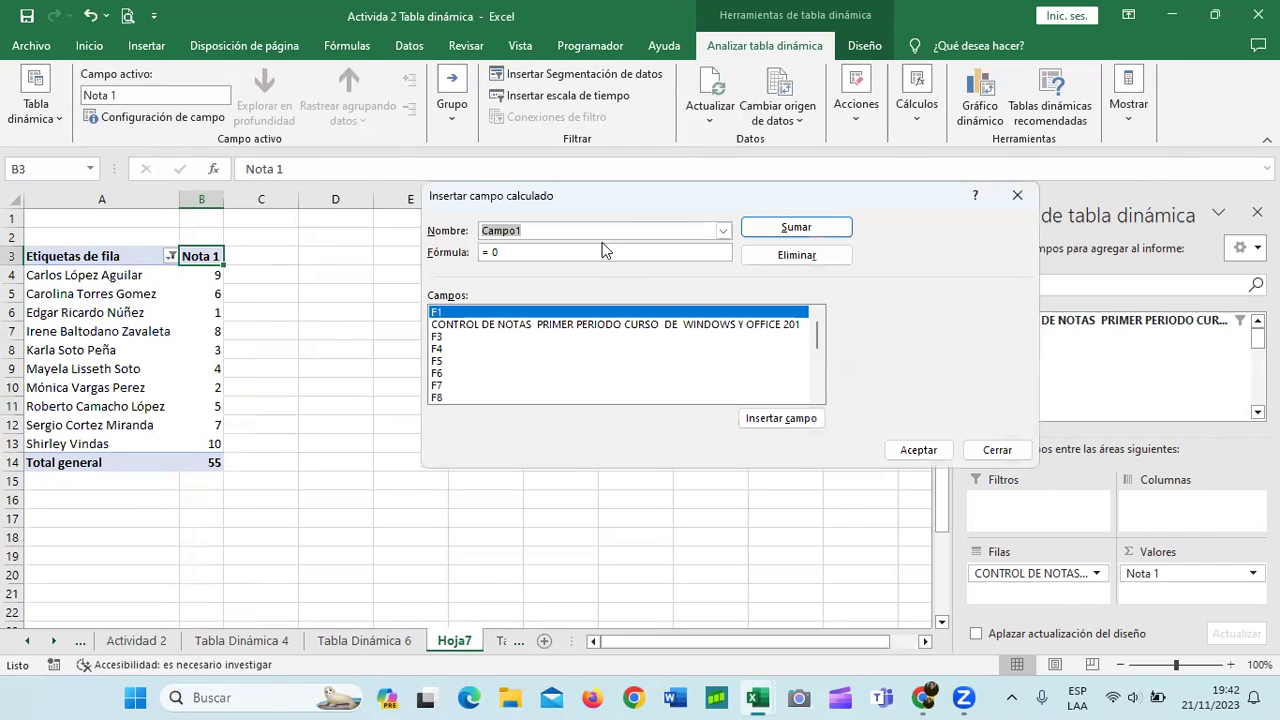
{"action": "key", "text": "BackSpace"}
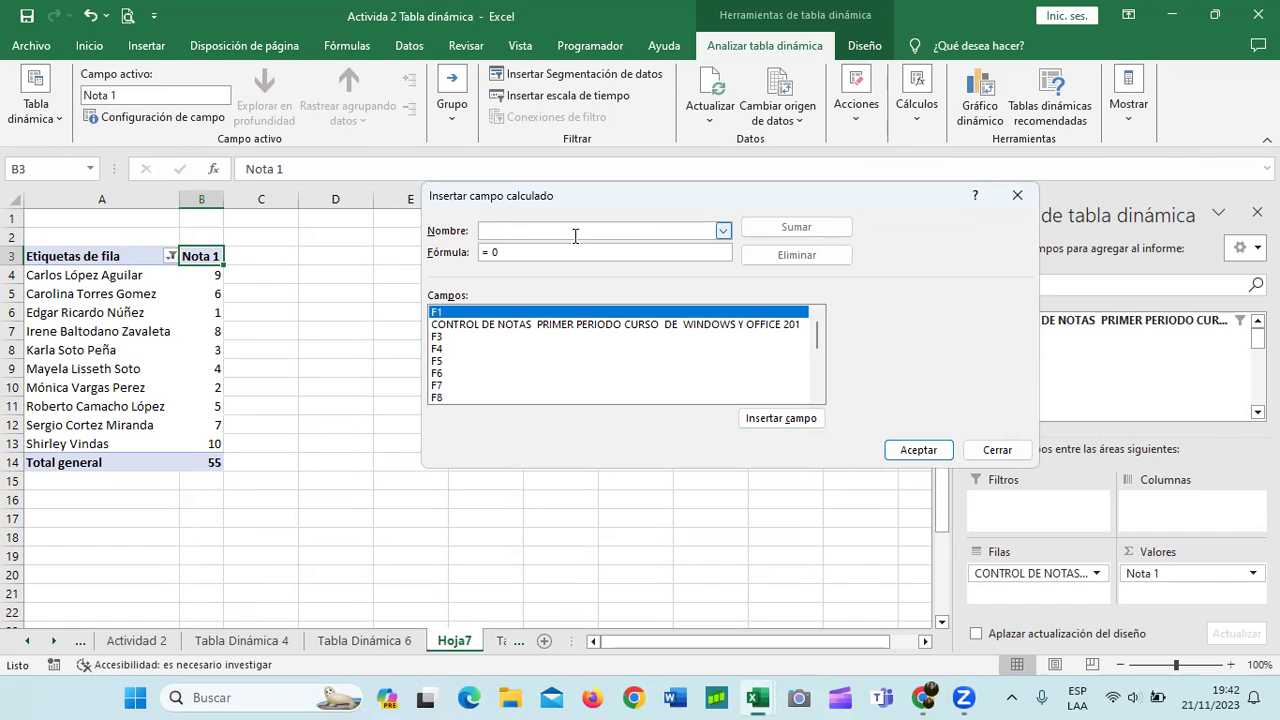
{"action": "type", "text": "nota"}
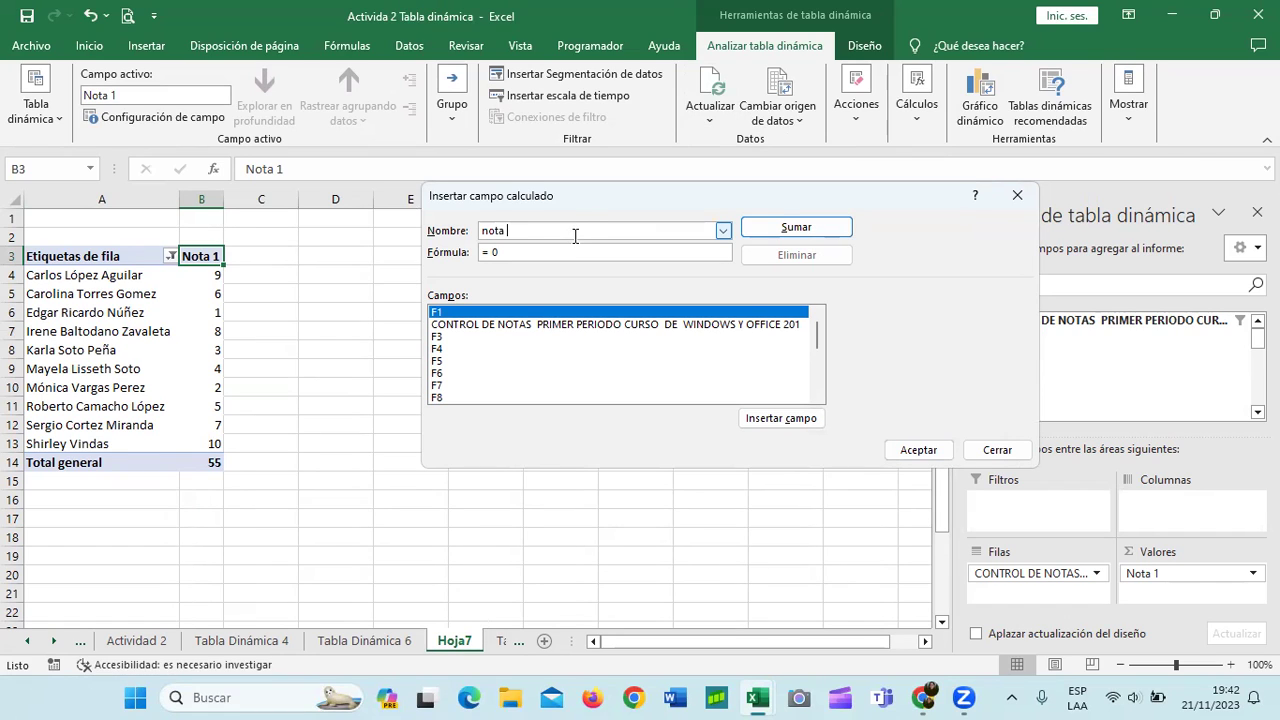
{"action": "key", "text": "BackSpace"}
{"action": "key", "text": "BackSpace"}
{"action": "key", "text": "BackSpace"}
{"action": "key", "text": "BackSpace"}
{"action": "type", "text": "No"}
Set the calculated field's formula to F1 multiplied by 35% and insert it into the pivot table
{"action": "left_click", "coordinate": [590, 254]}
{"action": "key", "text": "BackSpace"}
{"action": "scroll", "coordinate": [816, 397], "scroll_direction": "down", "scroll_amount": 4}
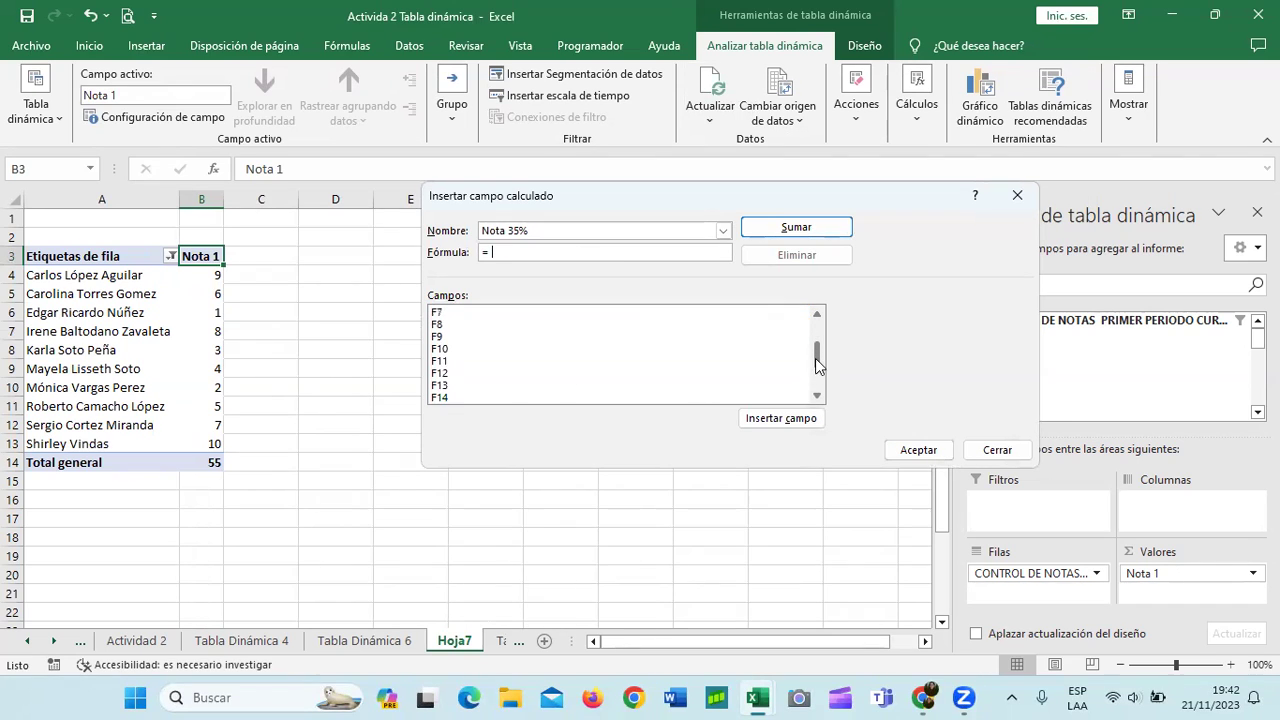
{"action": "left_click_drag", "start_coordinate": [816, 378], "coordinate": [817, 309]}
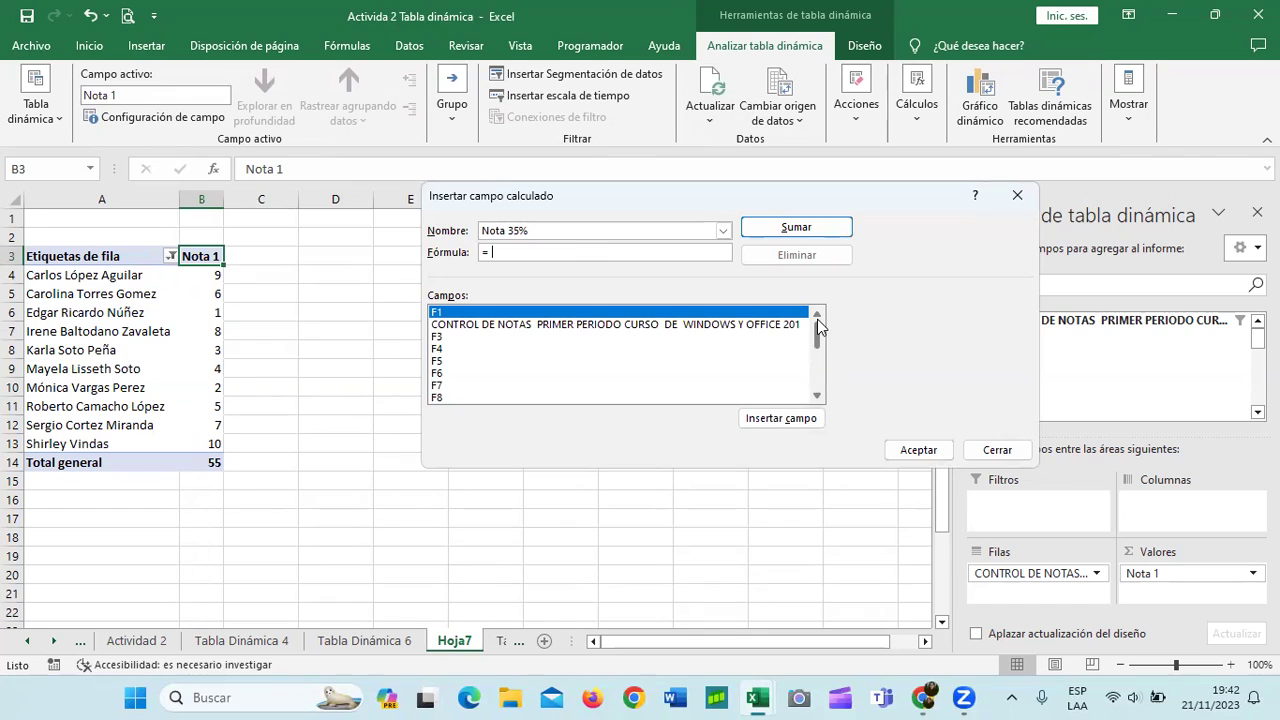
{"action": "double_click", "coordinate": [742, 313]}
{"action": "type", "text": "*35"}
{"action": "left_click", "coordinate": [912, 448]}
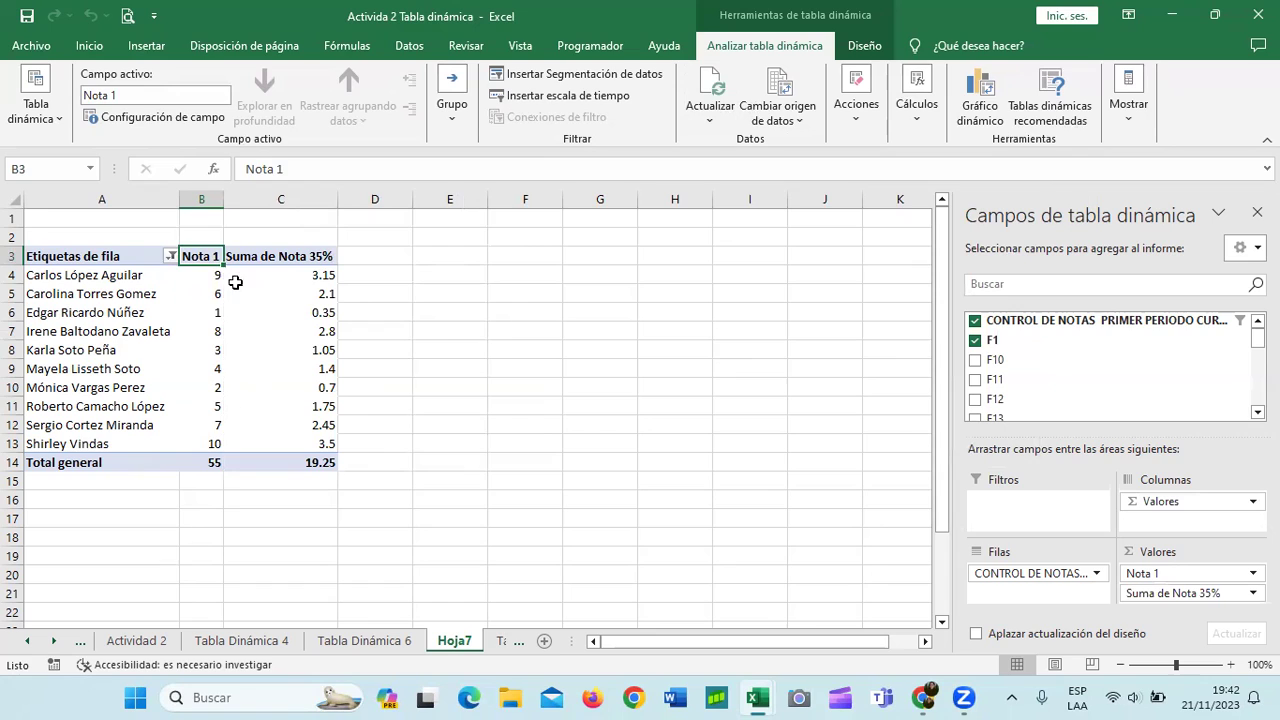
Format the students' Suma de Nota 35% values in C4:C13 to one decimal place
{"action": "left_click", "coordinate": [204, 277]}
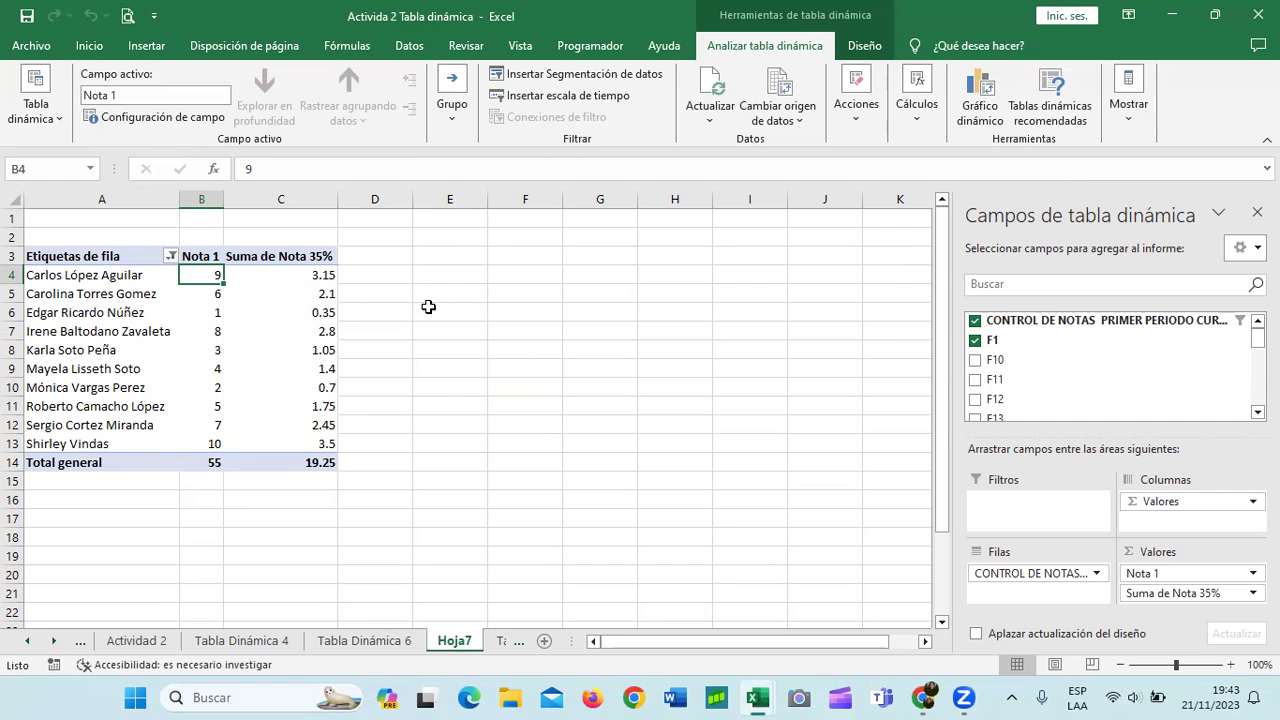
{"action": "left_click", "coordinate": [480, 402]}
{"action": "left_click", "coordinate": [316, 275]}
{"action": "left_click_drag", "start_coordinate": [316, 275], "coordinate": [309, 444]}
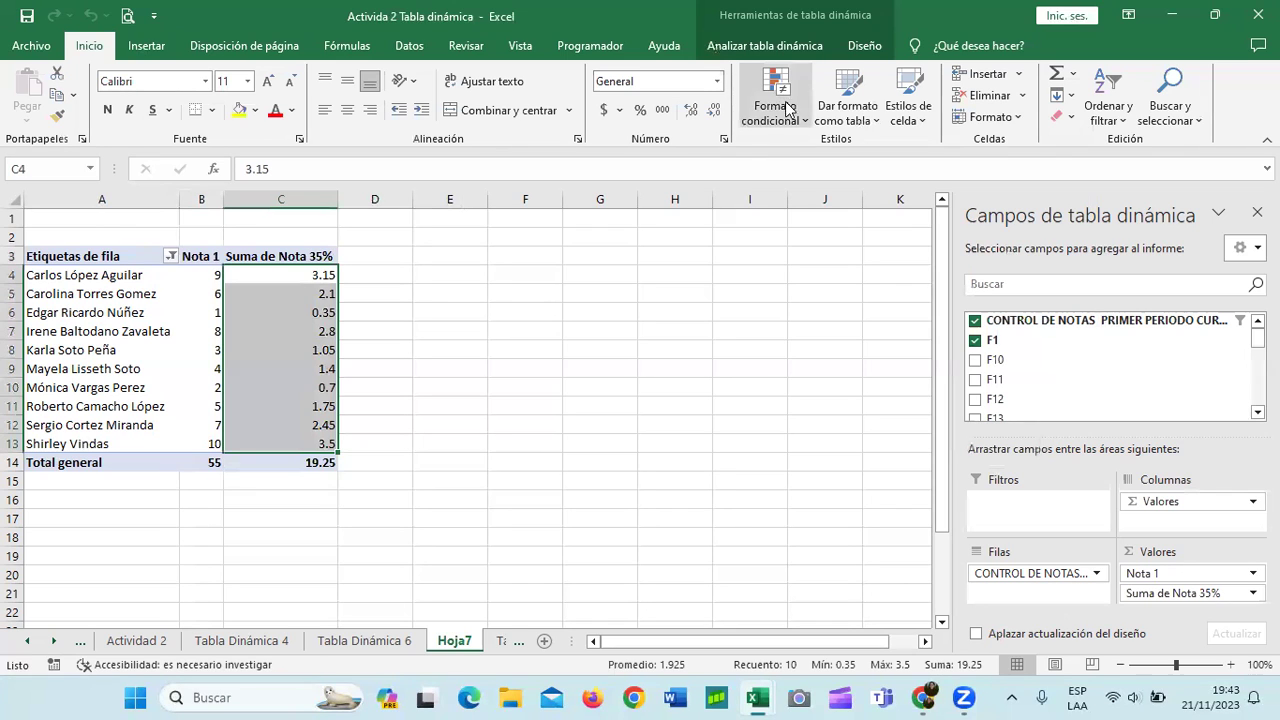
{"action": "left_click", "coordinate": [714, 112]}
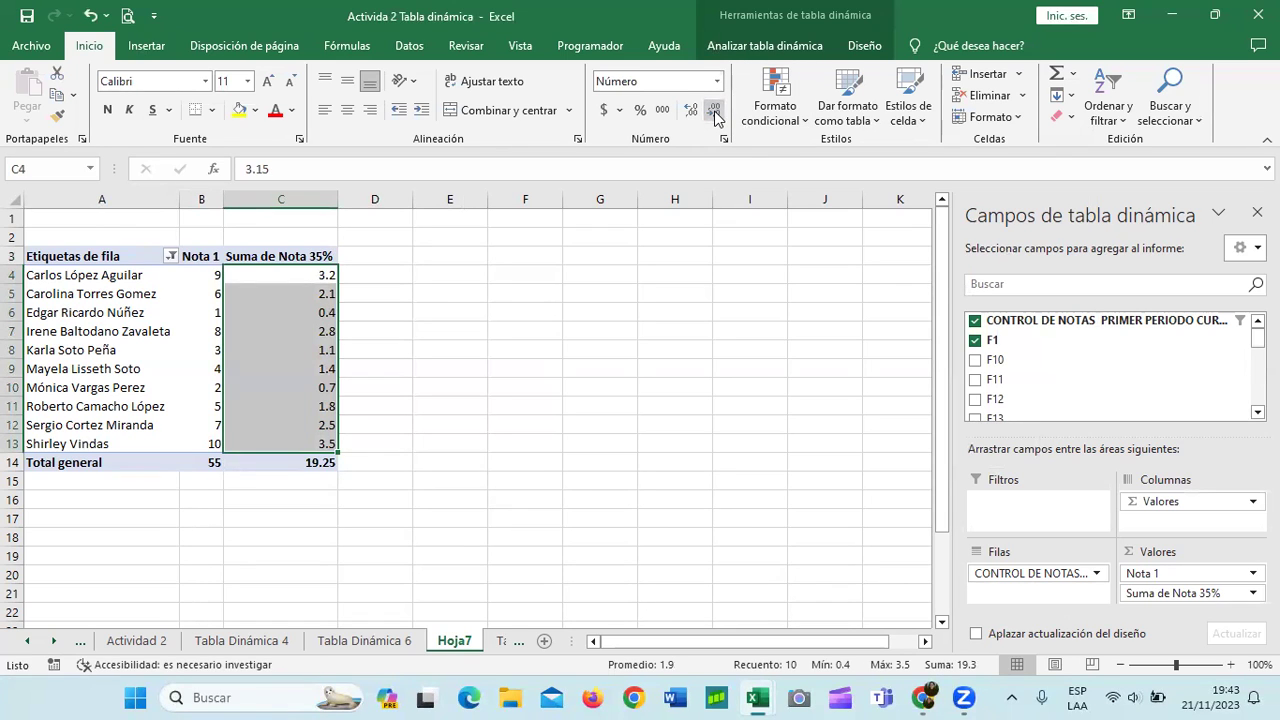
{"action": "left_click", "coordinate": [635, 422]}
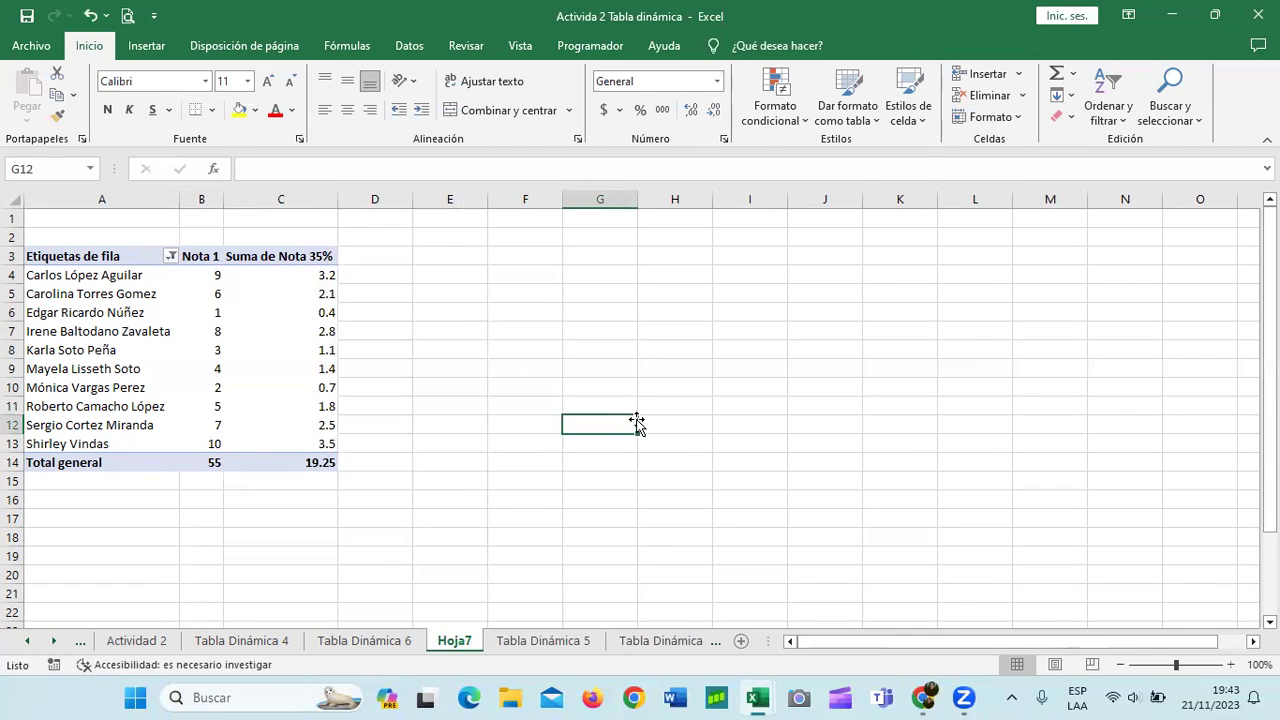
Open the Windows workbook from the desktop's Consolidar Notas folder as read-only
{"action": "left_click", "coordinate": [1170, 14]}
{"action": "left_click", "coordinate": [1172, 14]}
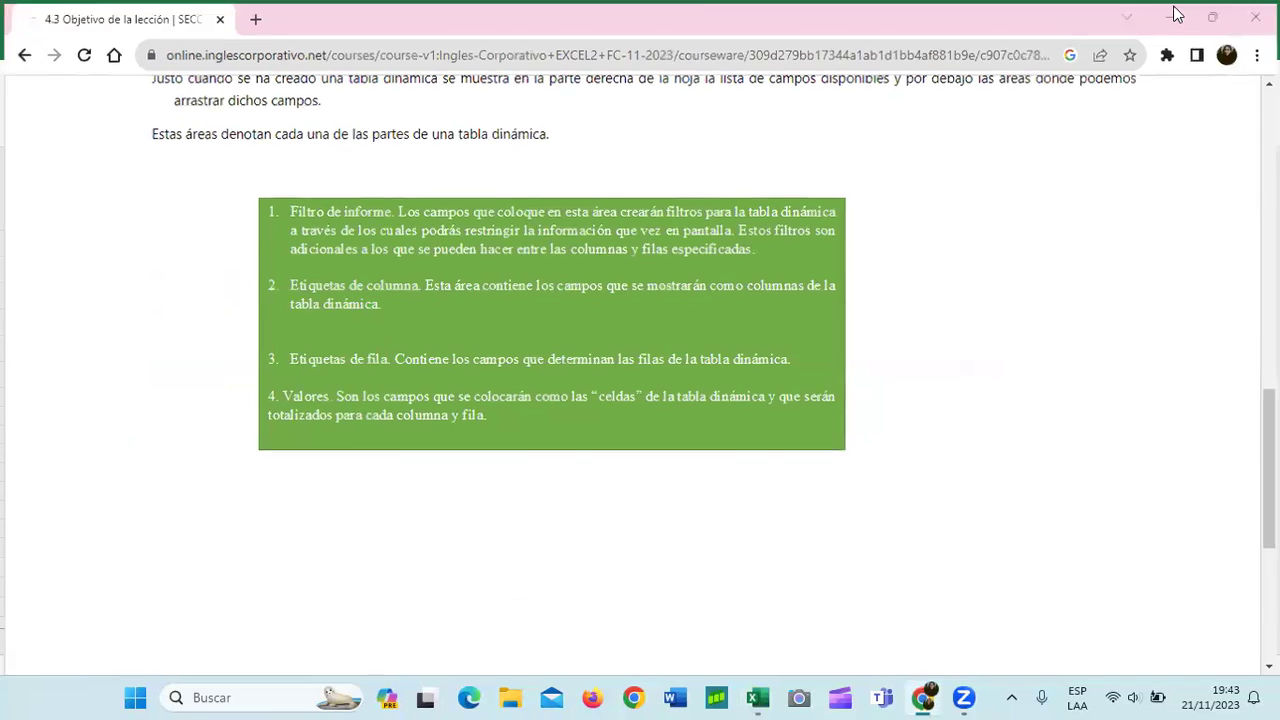
{"action": "left_click", "coordinate": [1174, 15]}
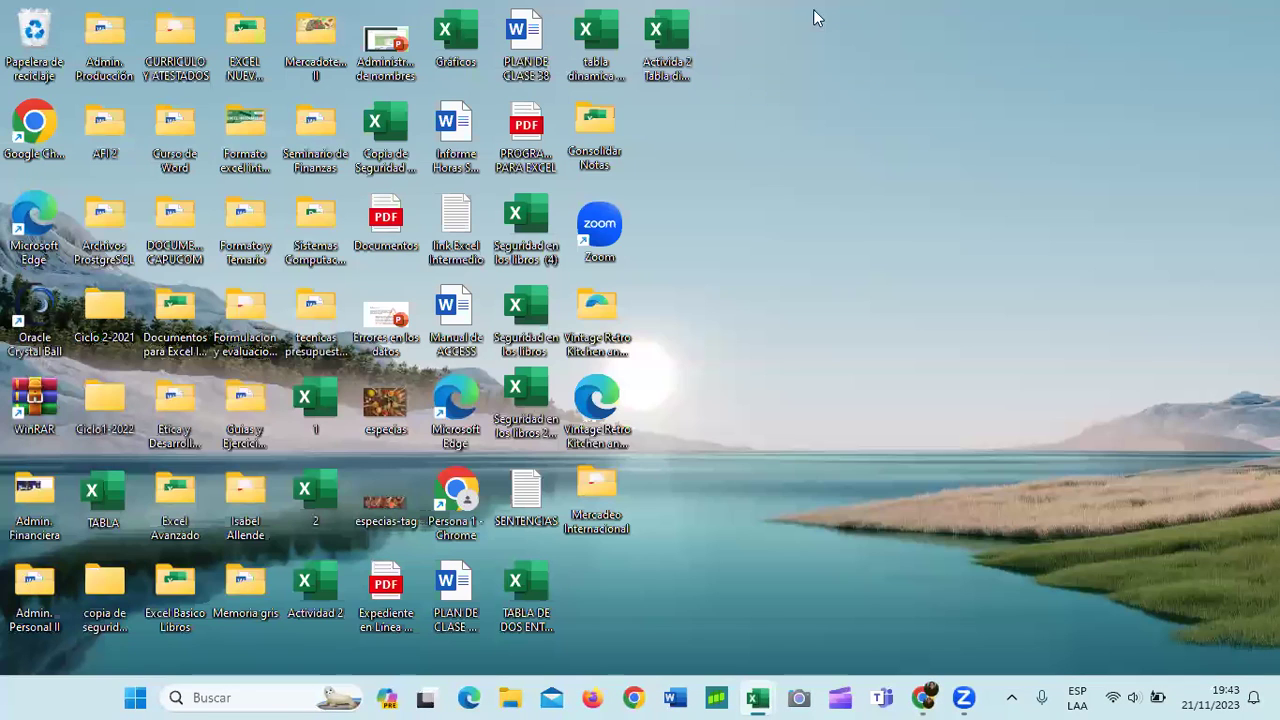
{"action": "double_click", "coordinate": [596, 124]}
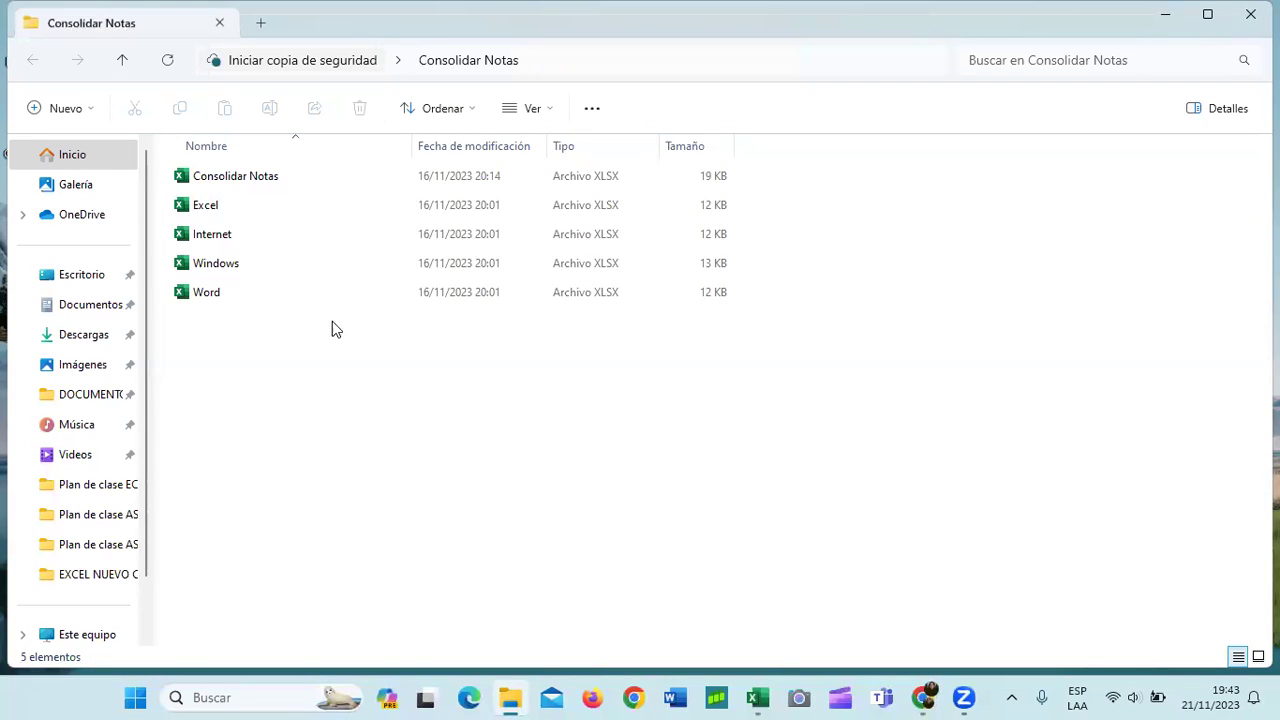
{"action": "left_click", "coordinate": [251, 262]}
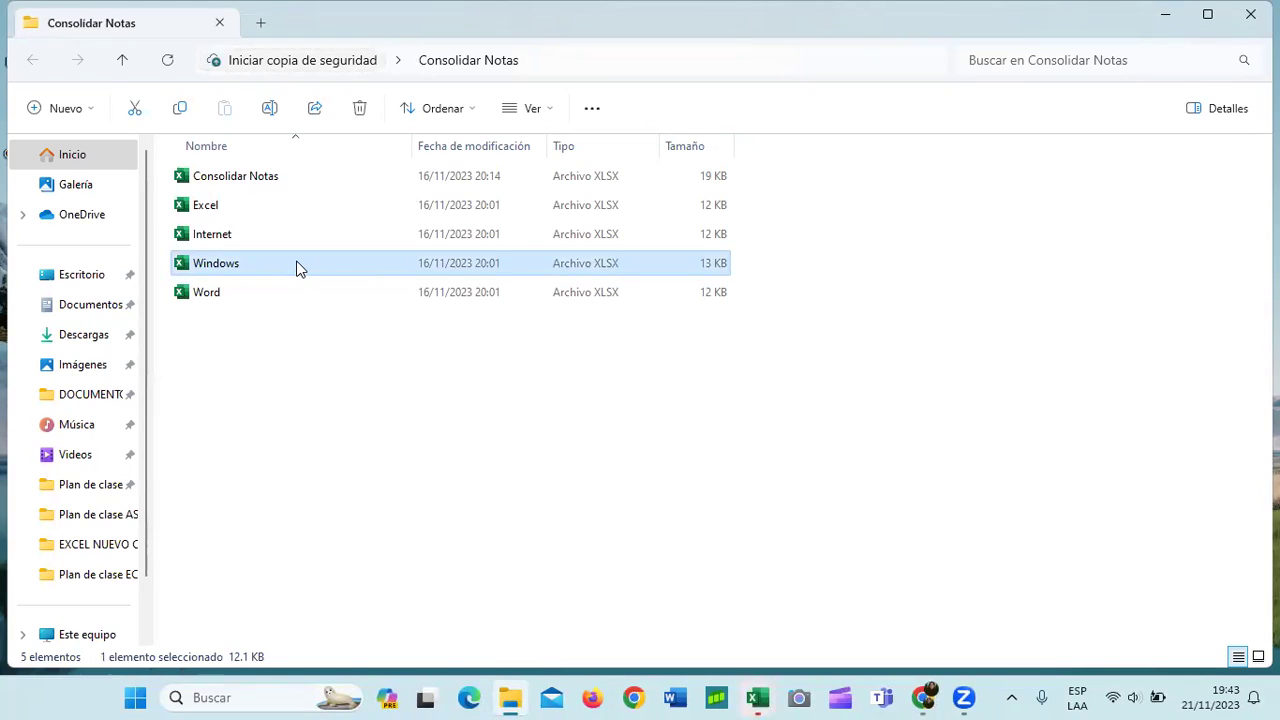
{"action": "left_click", "coordinate": [1165, 14]}
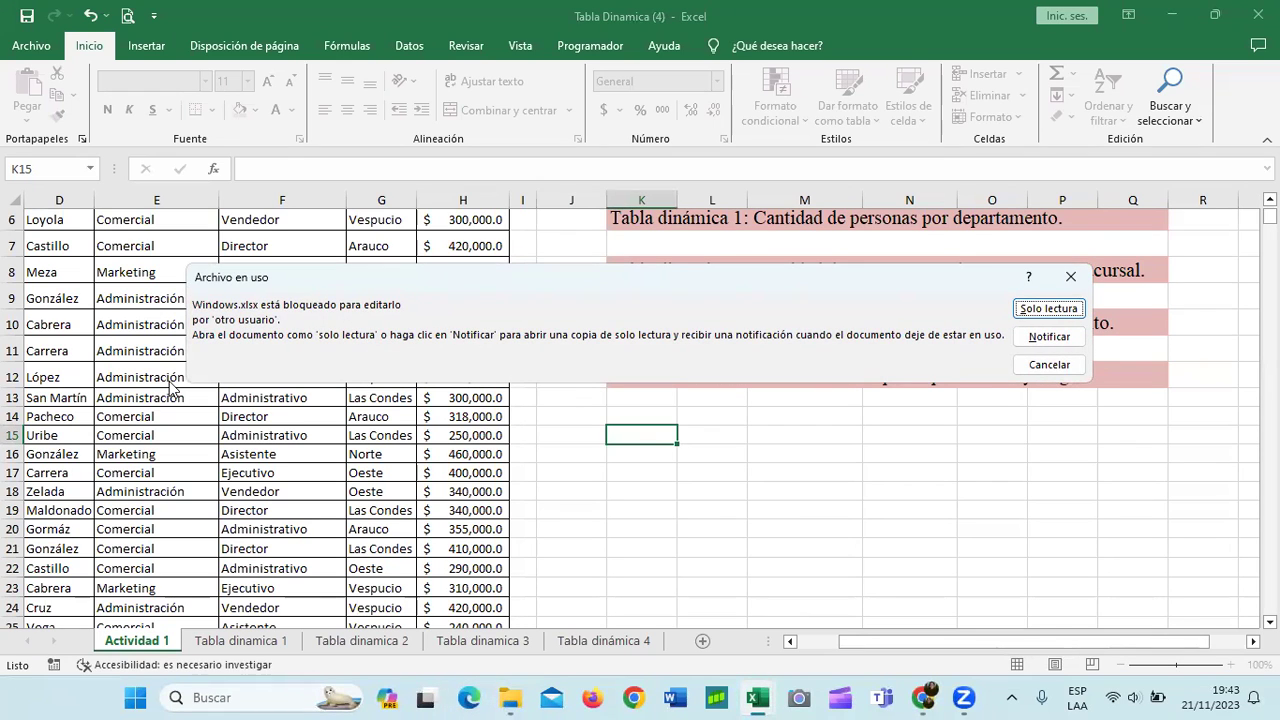
{"action": "left_click", "coordinate": [1040, 308]}
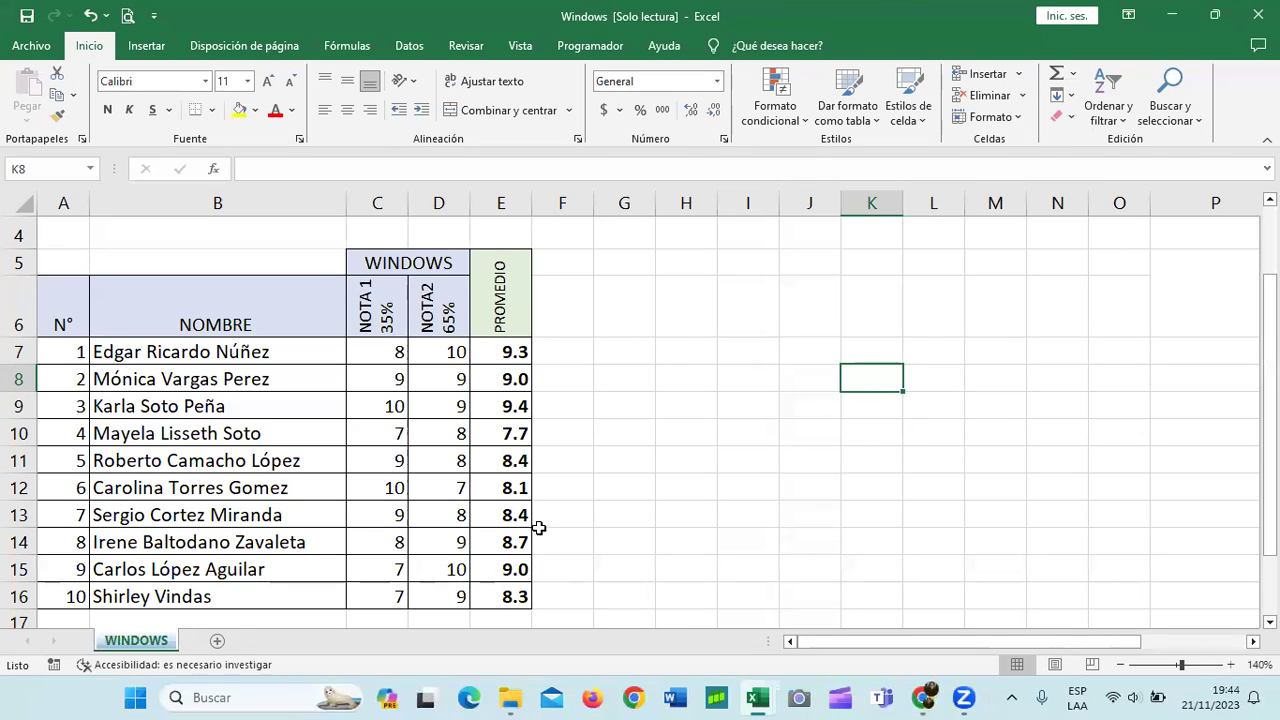
Compare the NOTA 1 grades in the Windows workbook with the Nota 1 column of the pivot table in Activida 2 Tabla dinámica
{"action": "scroll", "coordinate": [537, 528], "scroll_direction": "down", "scroll_amount": 1}
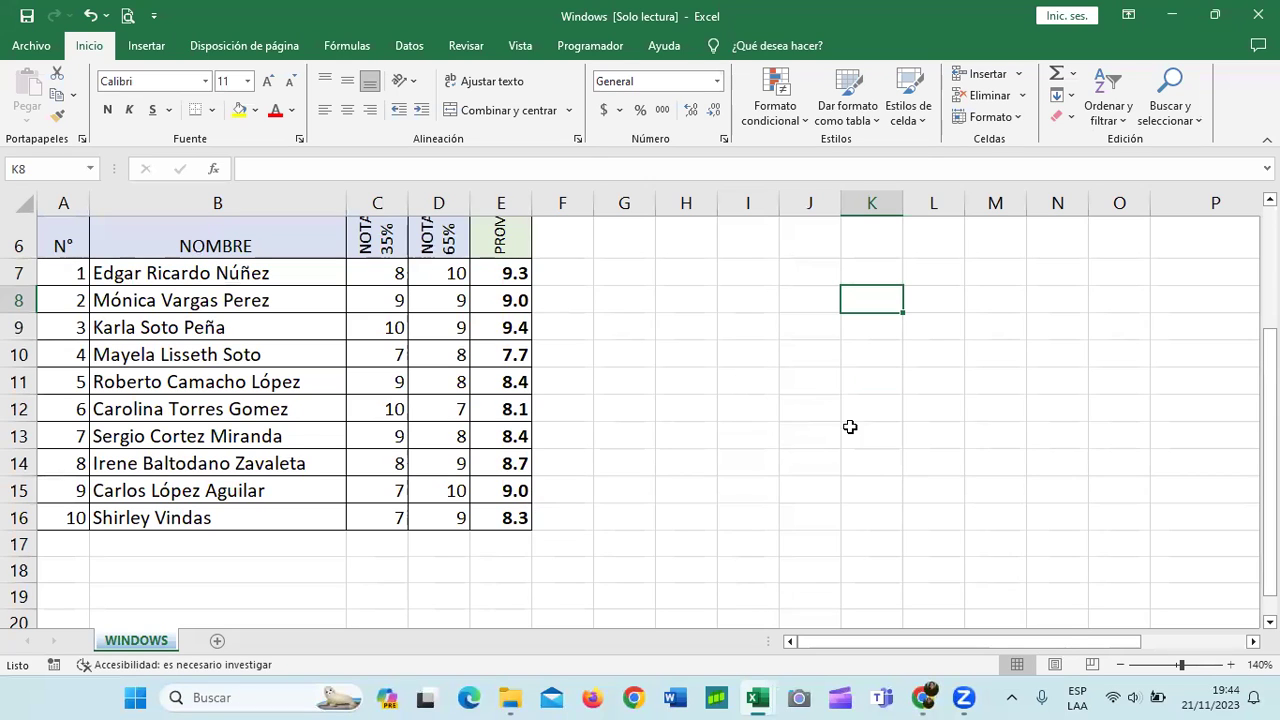
{"action": "left_click", "coordinate": [812, 445]}
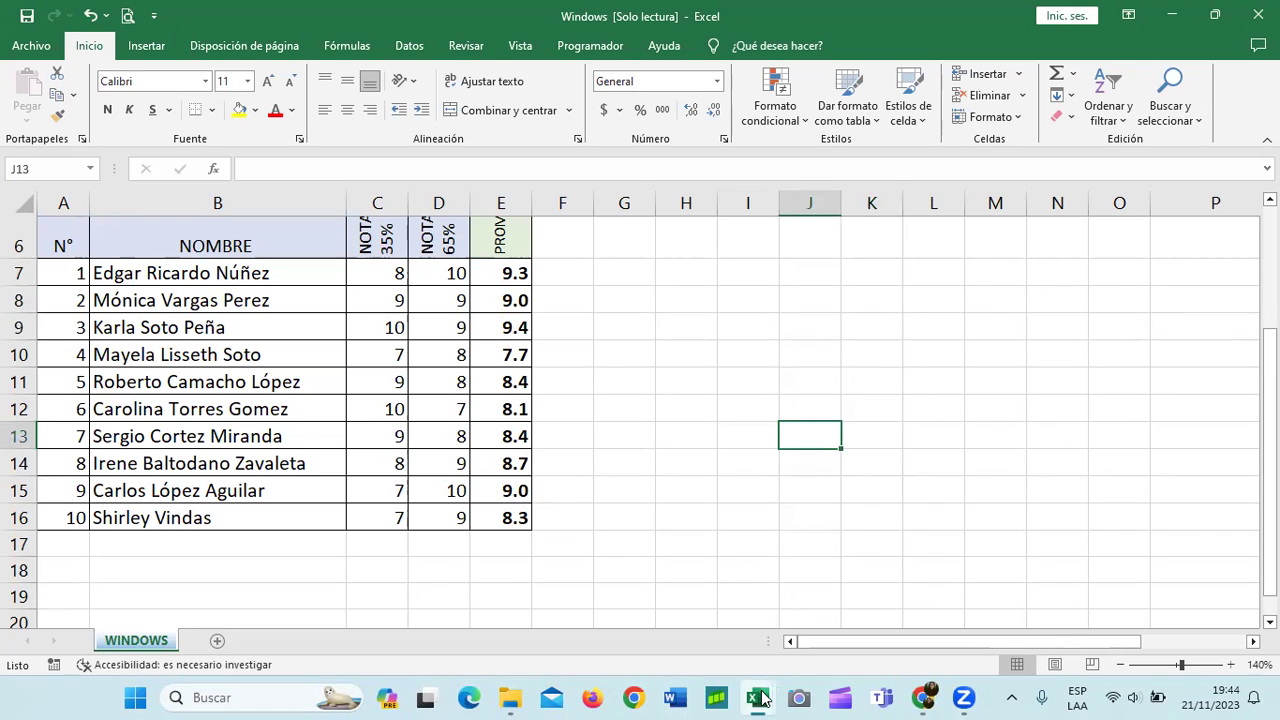
{"action": "mouse_move", "coordinate": [763, 697]}
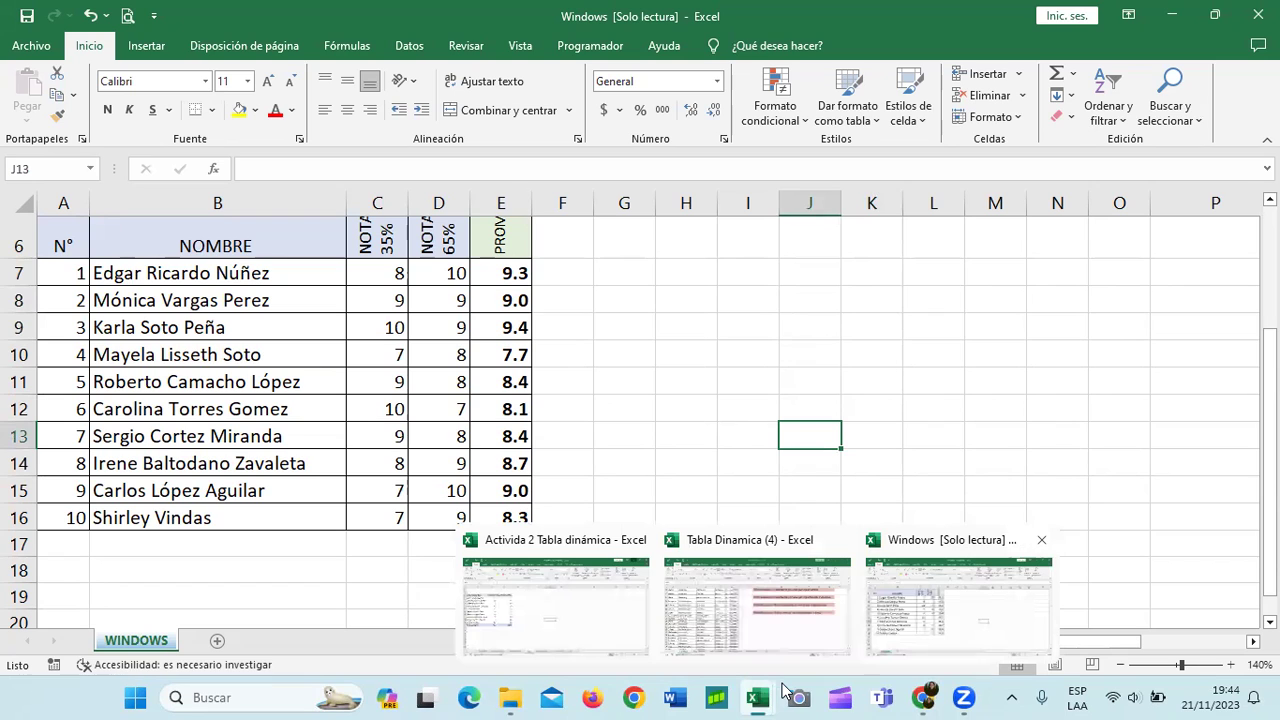
{"action": "left_click", "coordinate": [880, 601]}
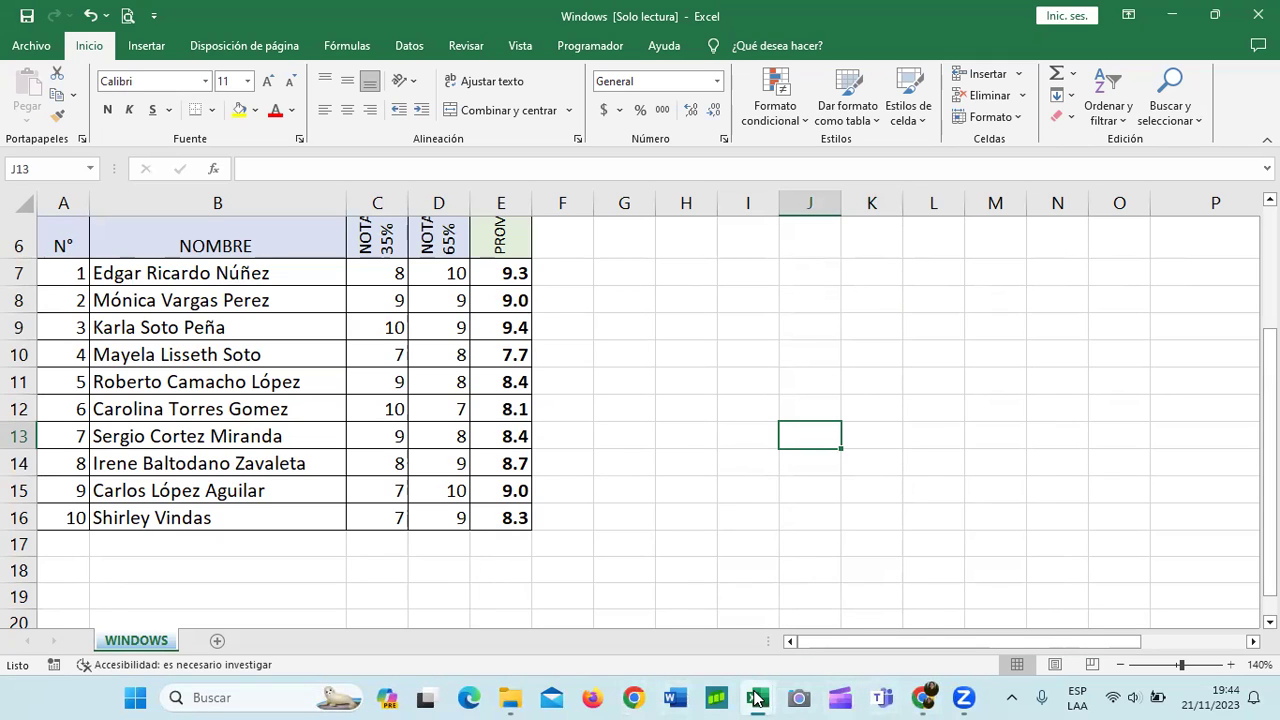
{"action": "mouse_move", "coordinate": [760, 699]}
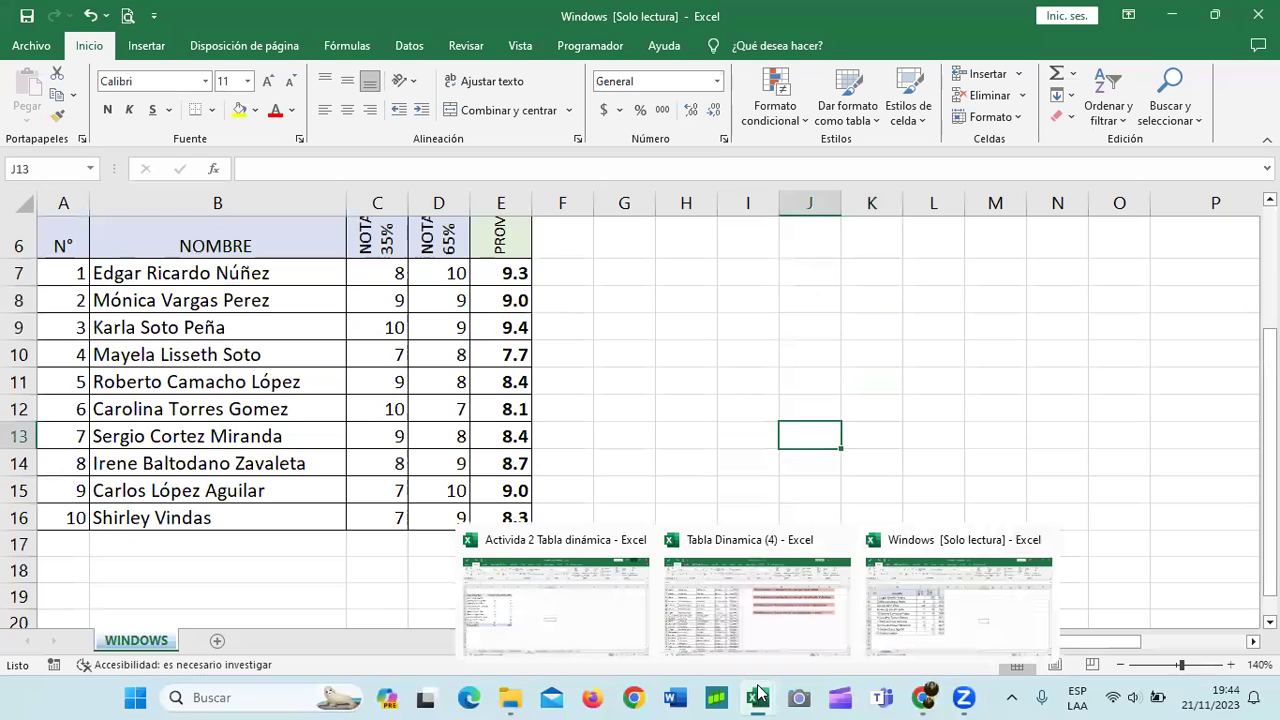
{"action": "left_click", "coordinate": [758, 690]}
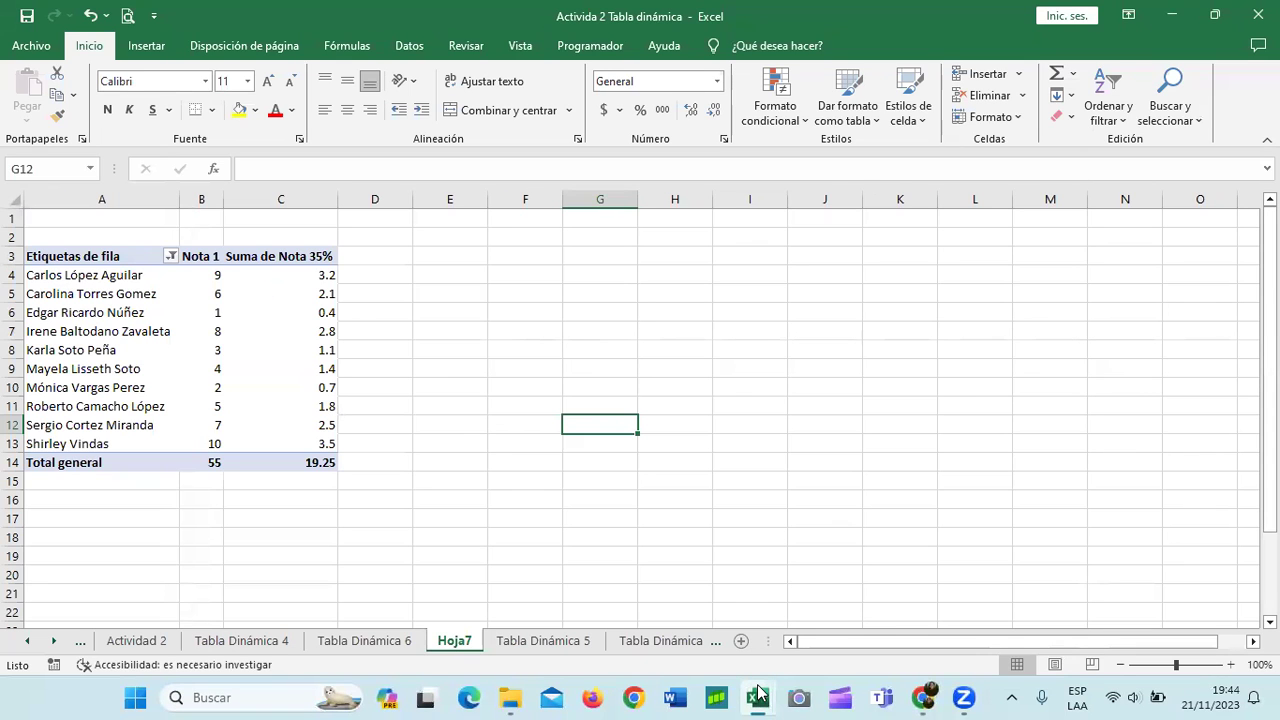
{"action": "left_click", "coordinate": [206, 281]}
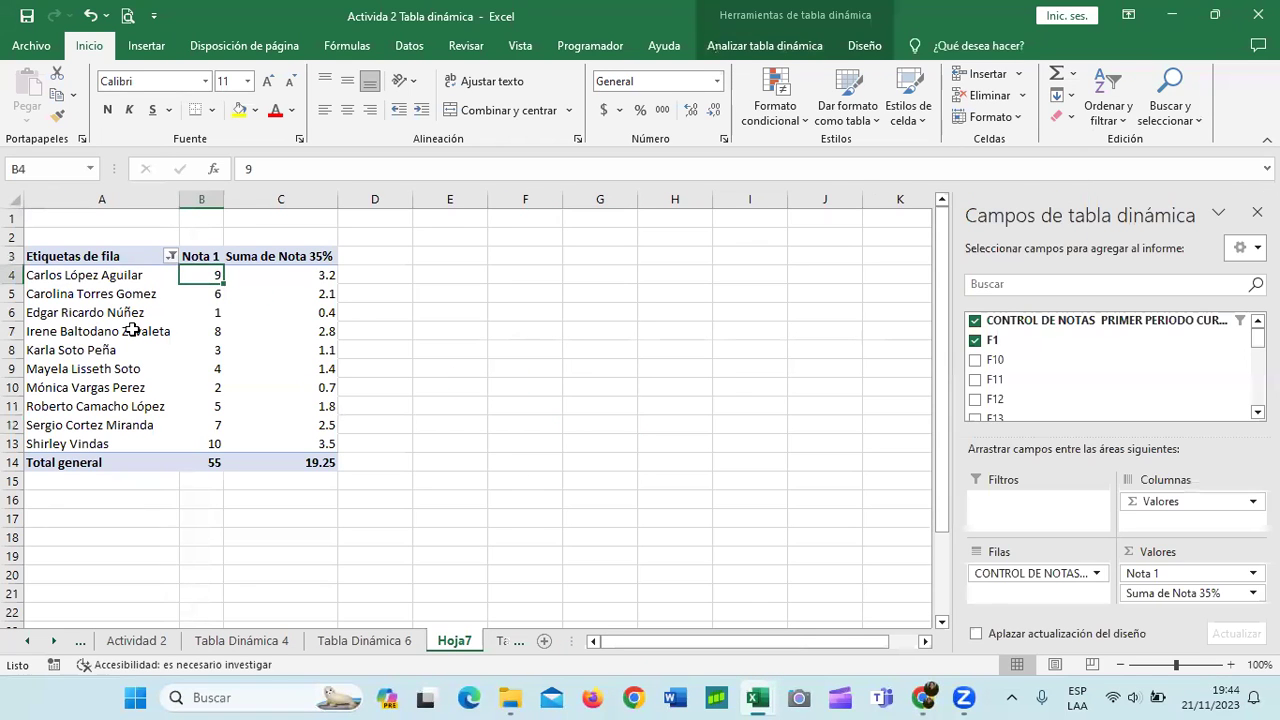
{"action": "left_click", "coordinate": [136, 317]}
{"action": "left_click", "coordinate": [211, 318]}
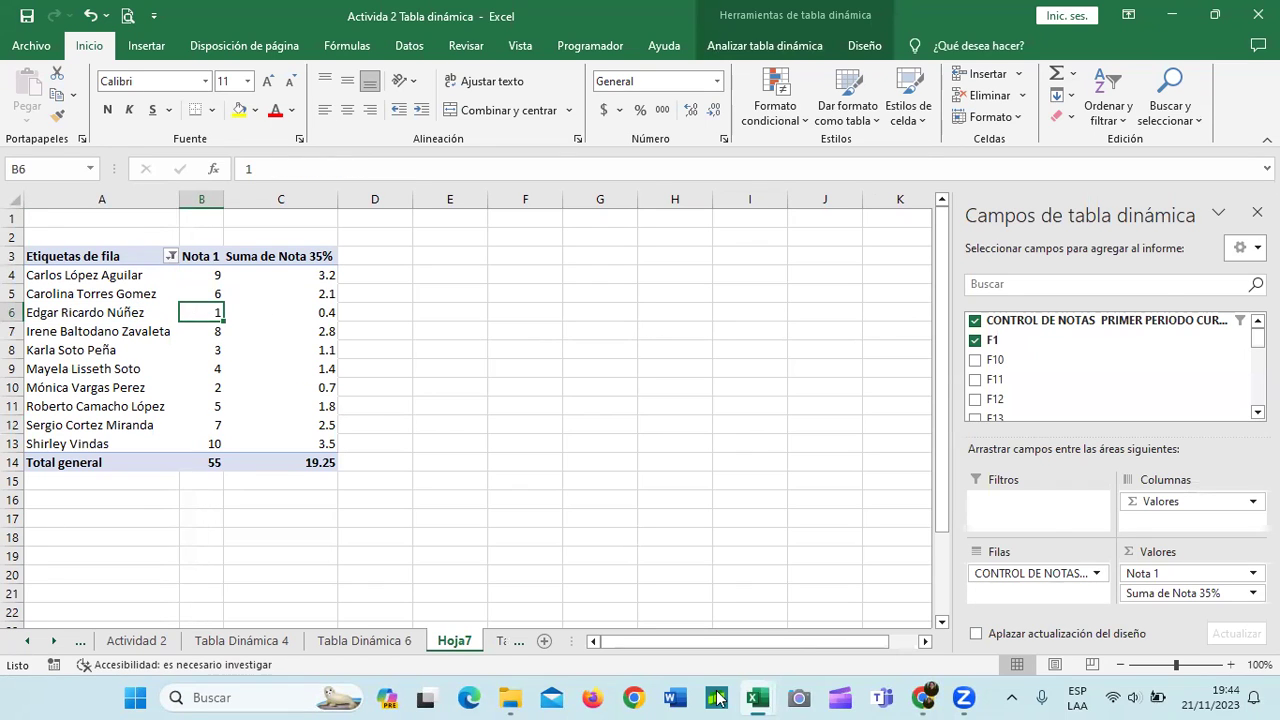
Switch to the Windows workbook and inspect the formula behind the first student's average in E7
{"action": "mouse_move", "coordinate": [762, 697]}
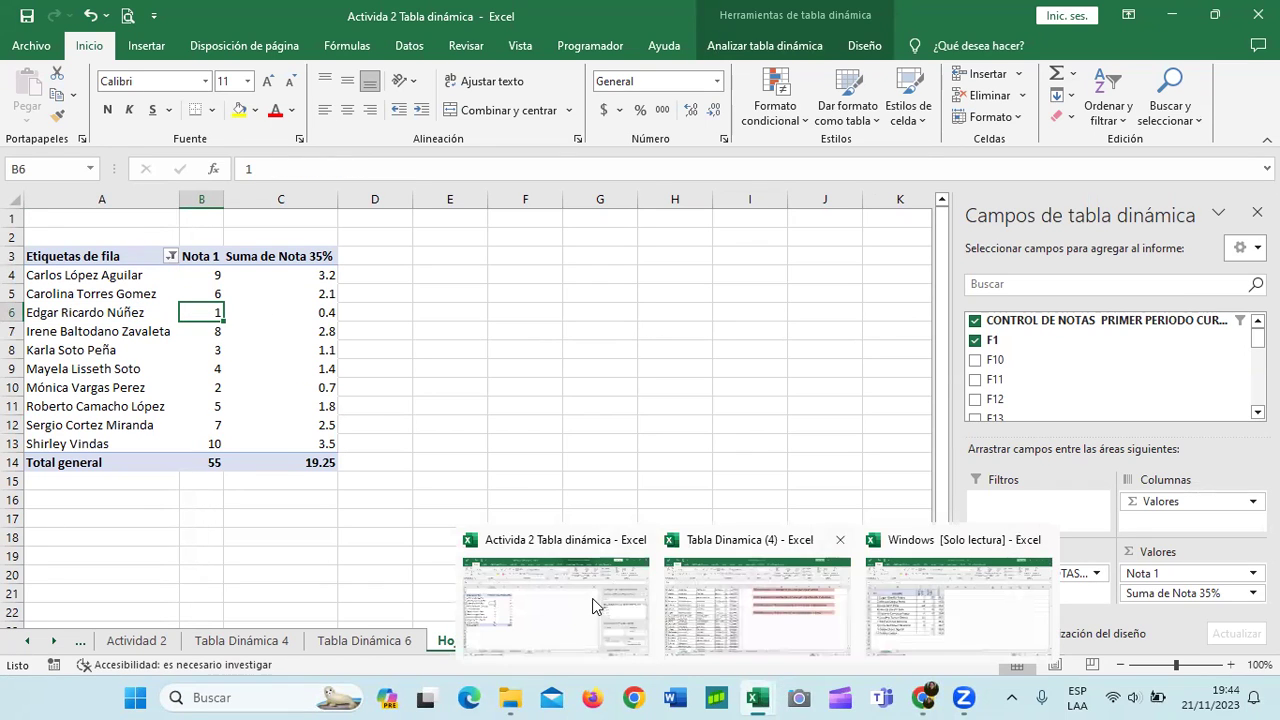
{"action": "left_click", "coordinate": [958, 600]}
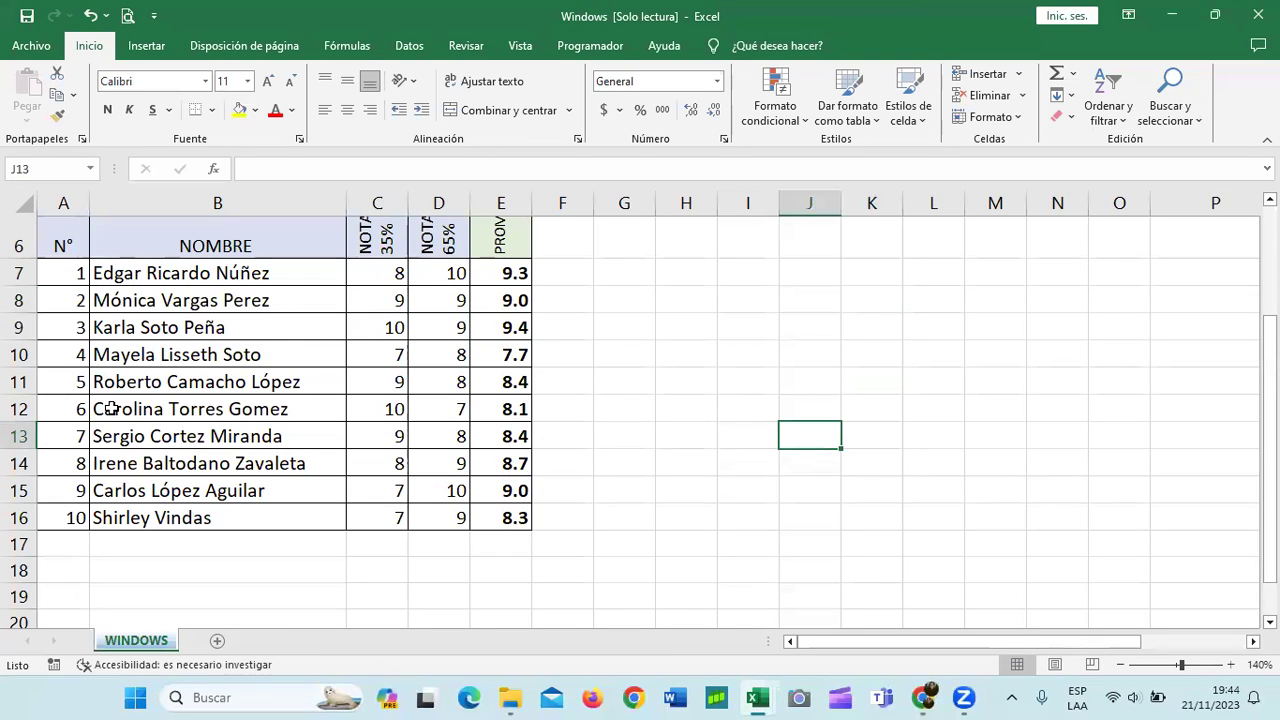
{"action": "left_click", "coordinate": [494, 278]}
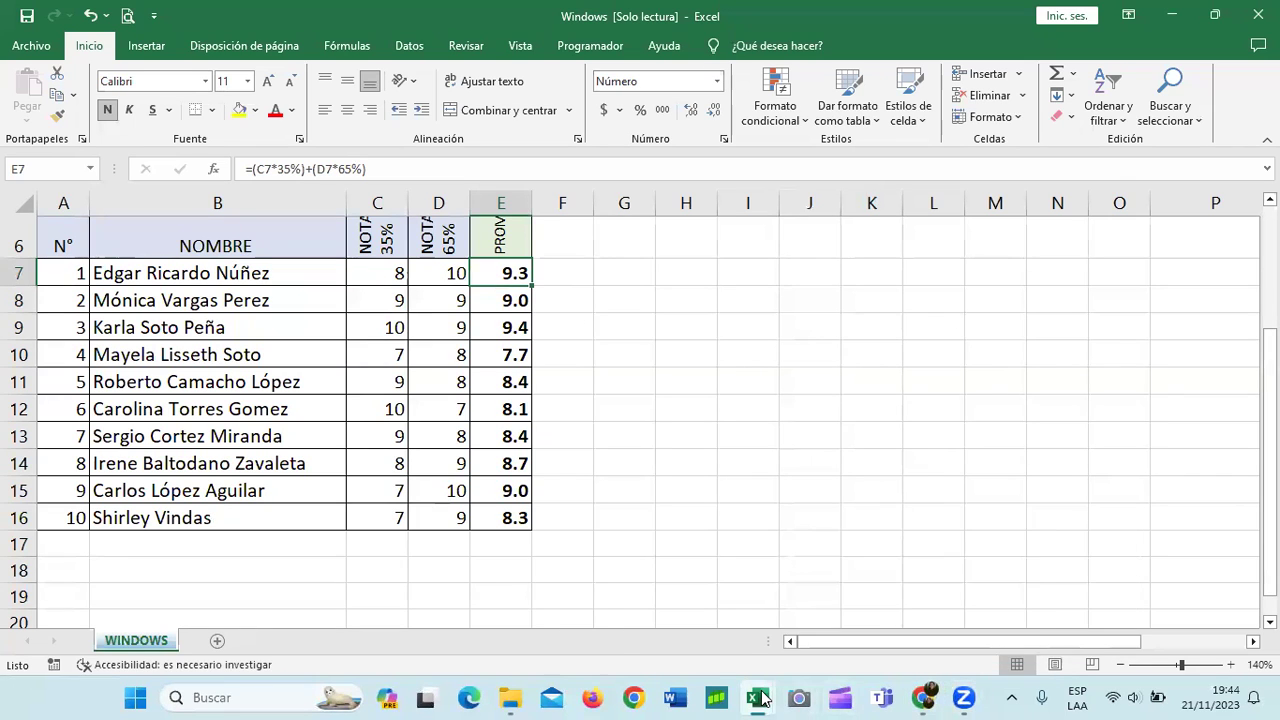
Return to Activida 2 Tabla dinámica and try adding the fields F10, F11, F9, F8 and F7 to the Hoja7 pivot table
{"action": "mouse_move", "coordinate": [762, 697]}
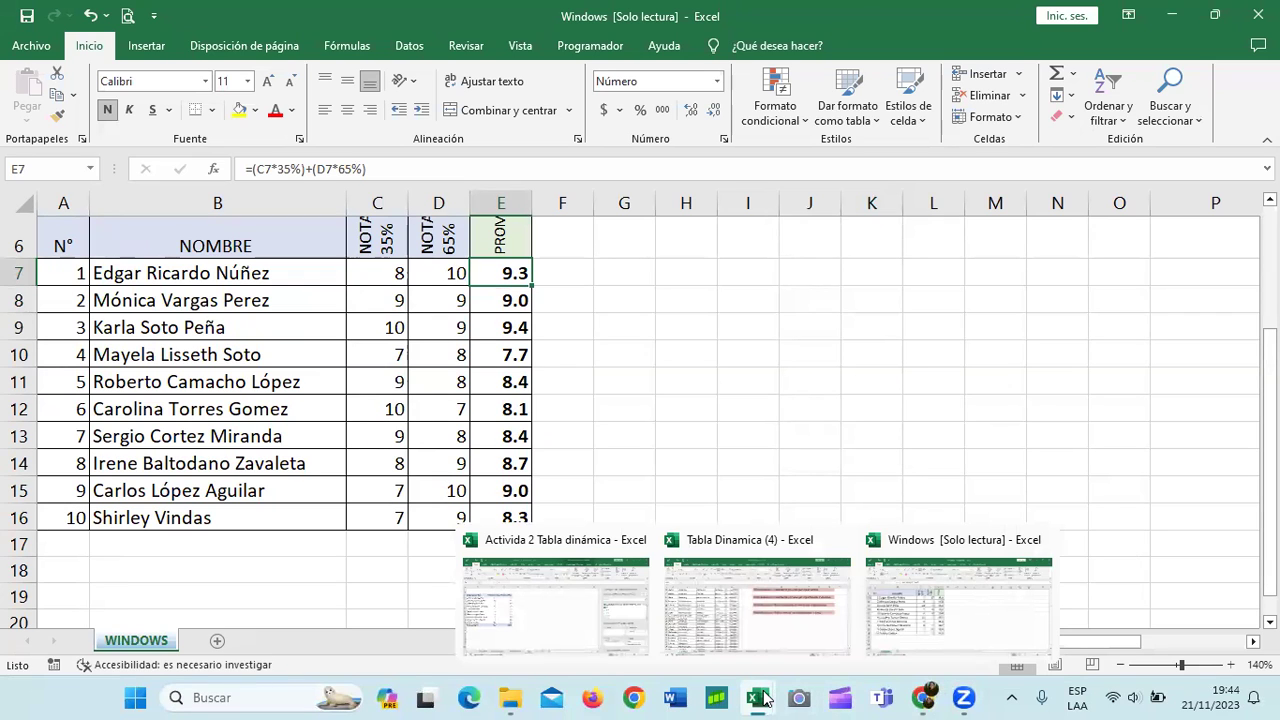
{"action": "left_click", "coordinate": [594, 596]}
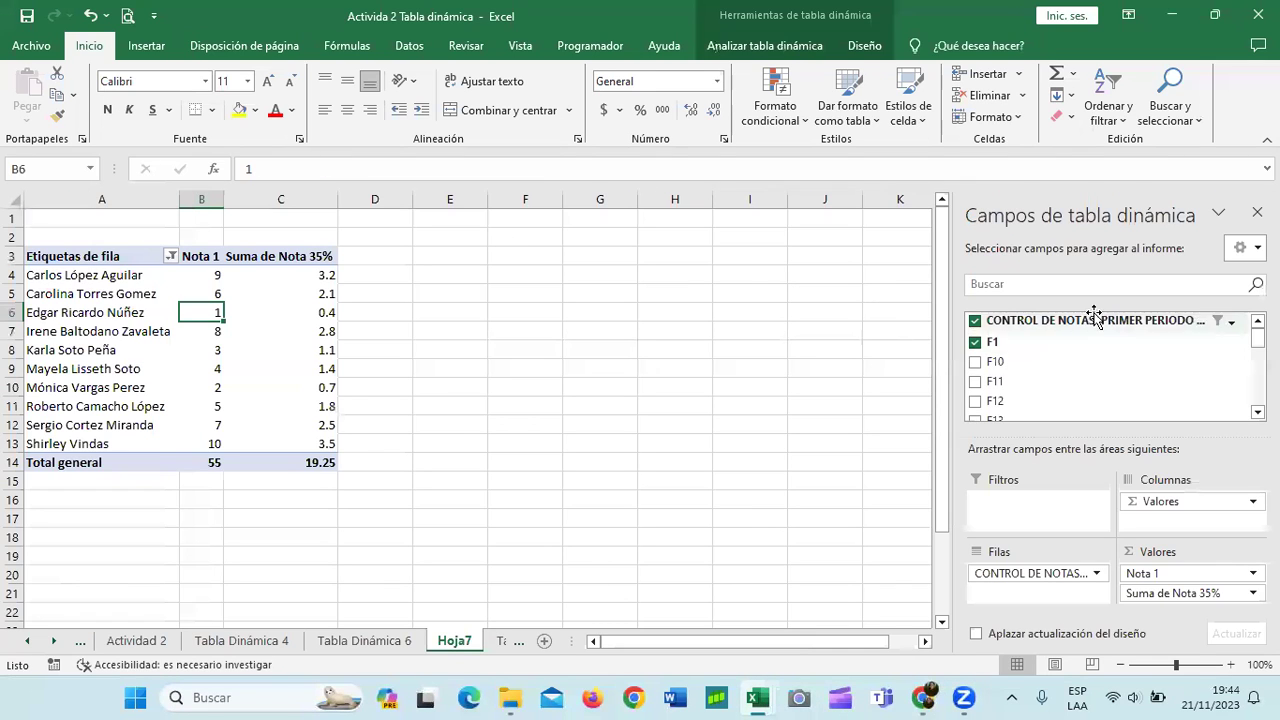
{"action": "left_click", "coordinate": [975, 360]}
{"action": "left_click", "coordinate": [975, 380]}
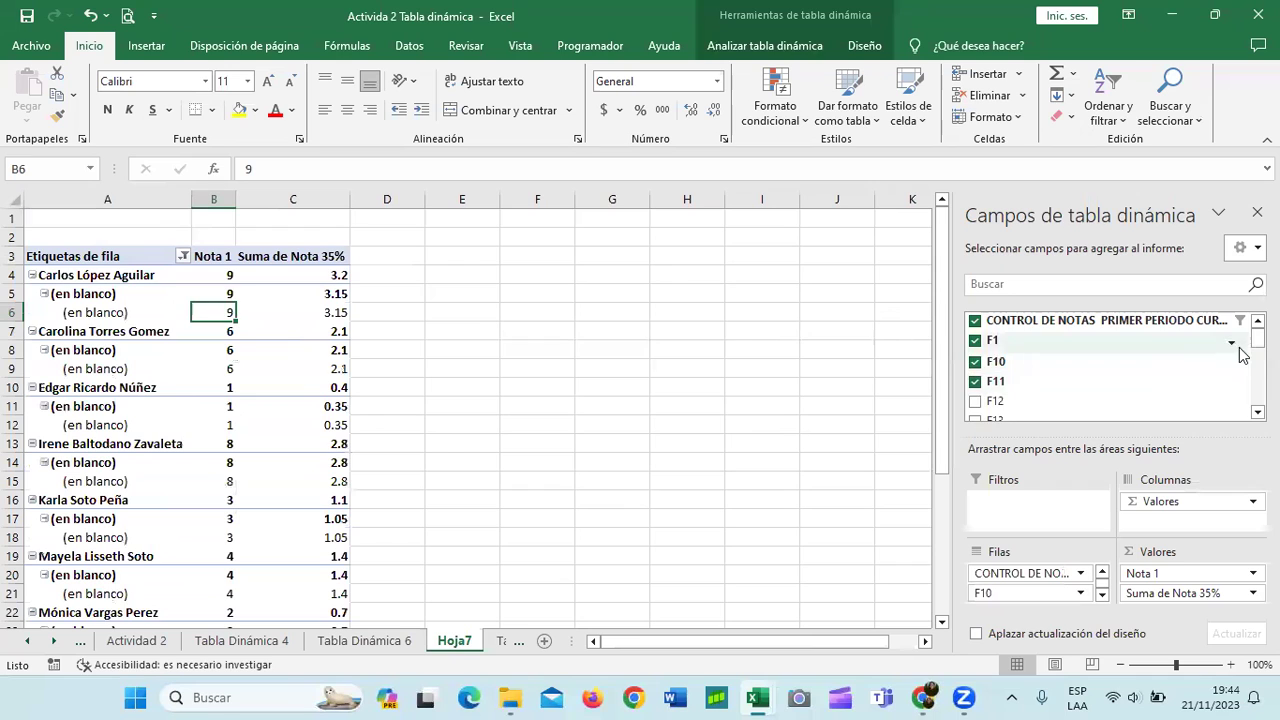
{"action": "scroll", "coordinate": [1110, 365], "scroll_direction": "down", "scroll_amount": 5}
{"action": "left_click", "coordinate": [975, 370]}
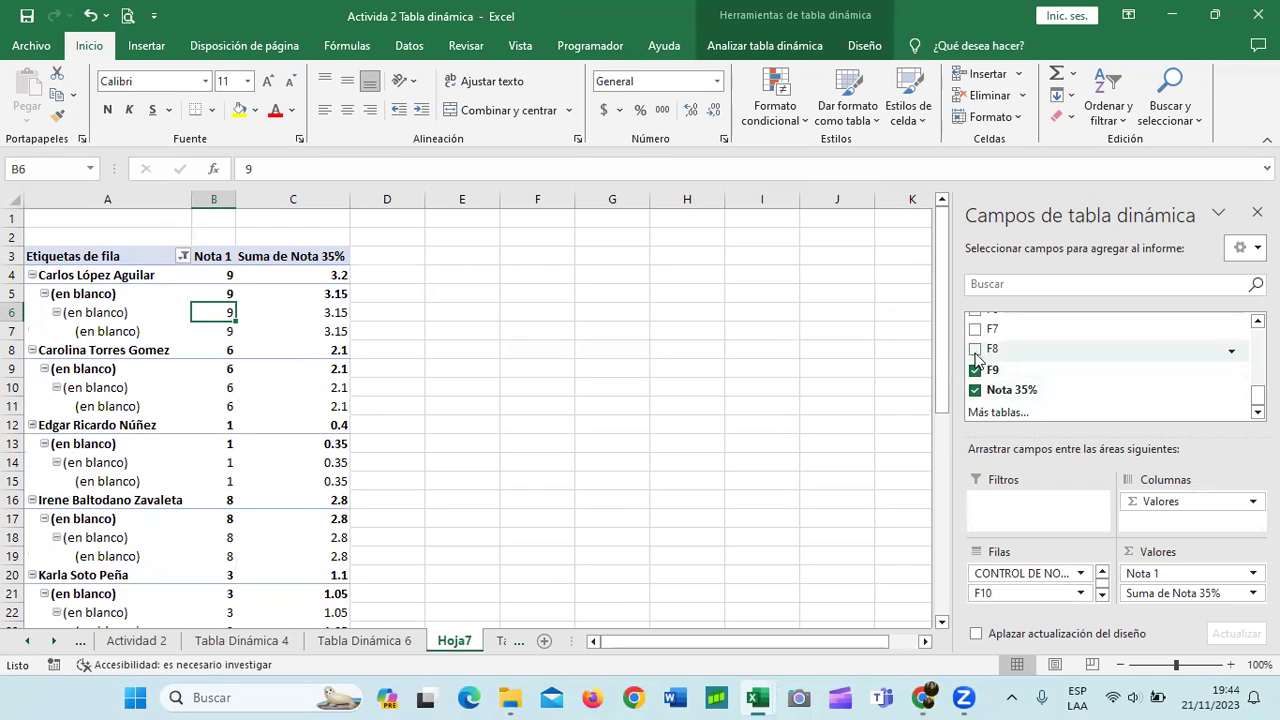
{"action": "left_click", "coordinate": [975, 349]}
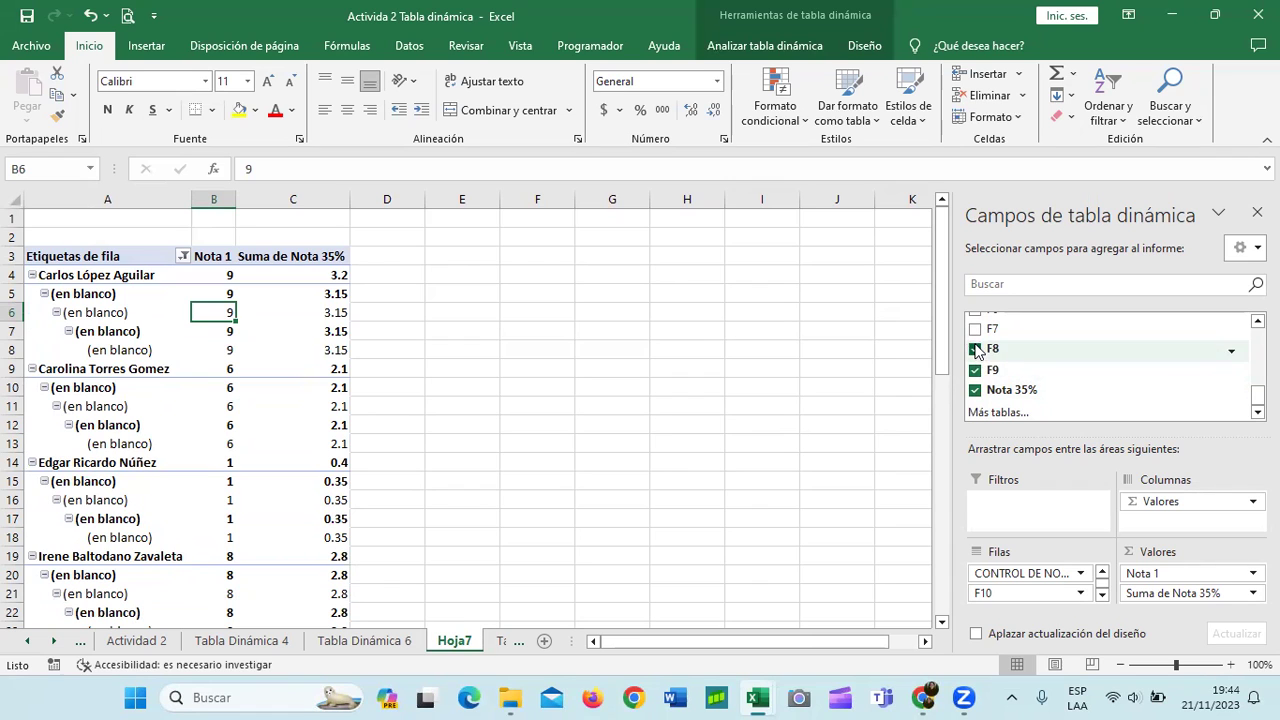
{"action": "left_click", "coordinate": [975, 329]}
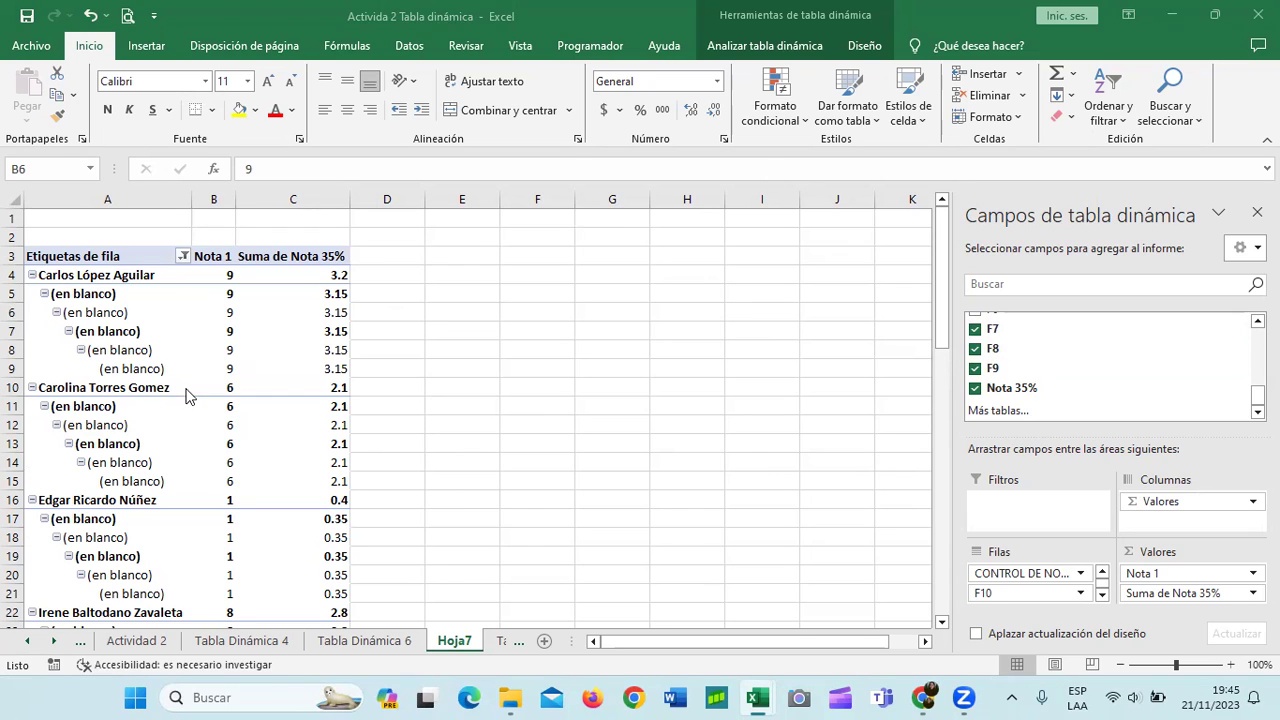
Remove the fields F7, F8, F10, F11 and F1 from the Hoja7 pivot table
{"action": "left_click", "coordinate": [975, 350]}
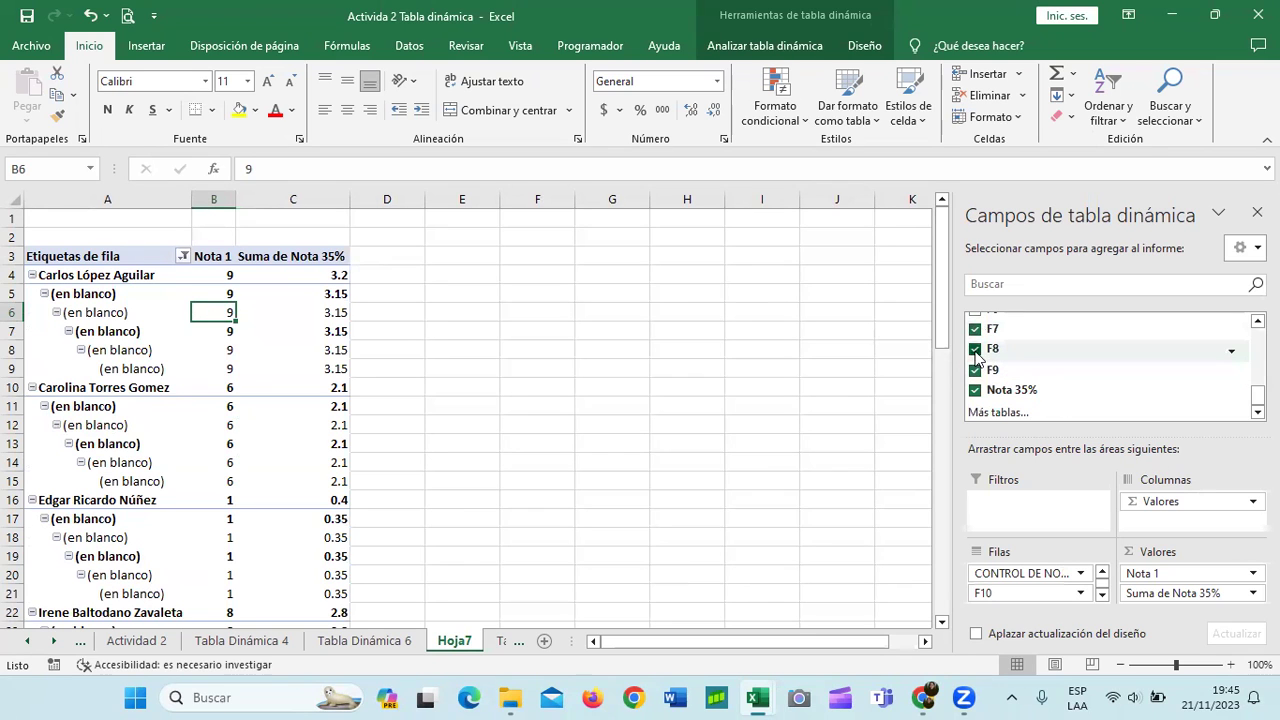
{"action": "left_click", "coordinate": [975, 370]}
{"action": "scroll", "coordinate": [1071, 380], "scroll_direction": "up", "scroll_amount": 5}
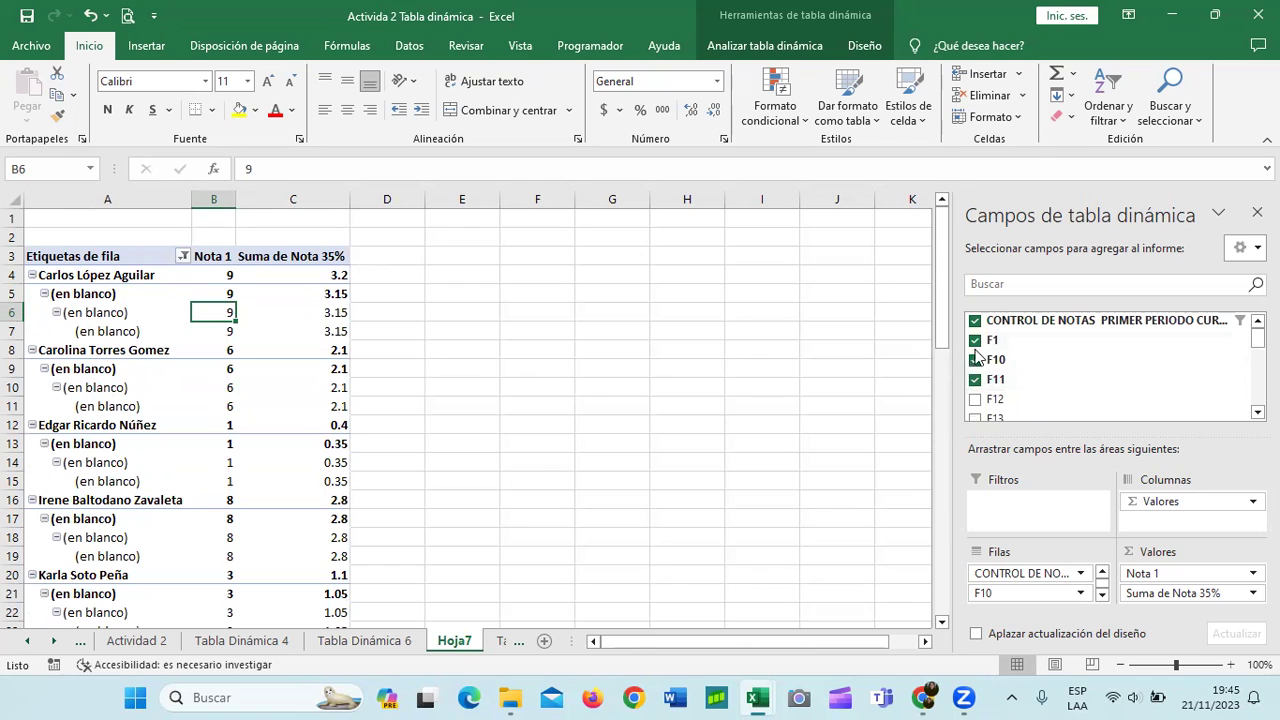
{"action": "left_click", "coordinate": [975, 360]}
{"action": "left_click", "coordinate": [975, 380]}
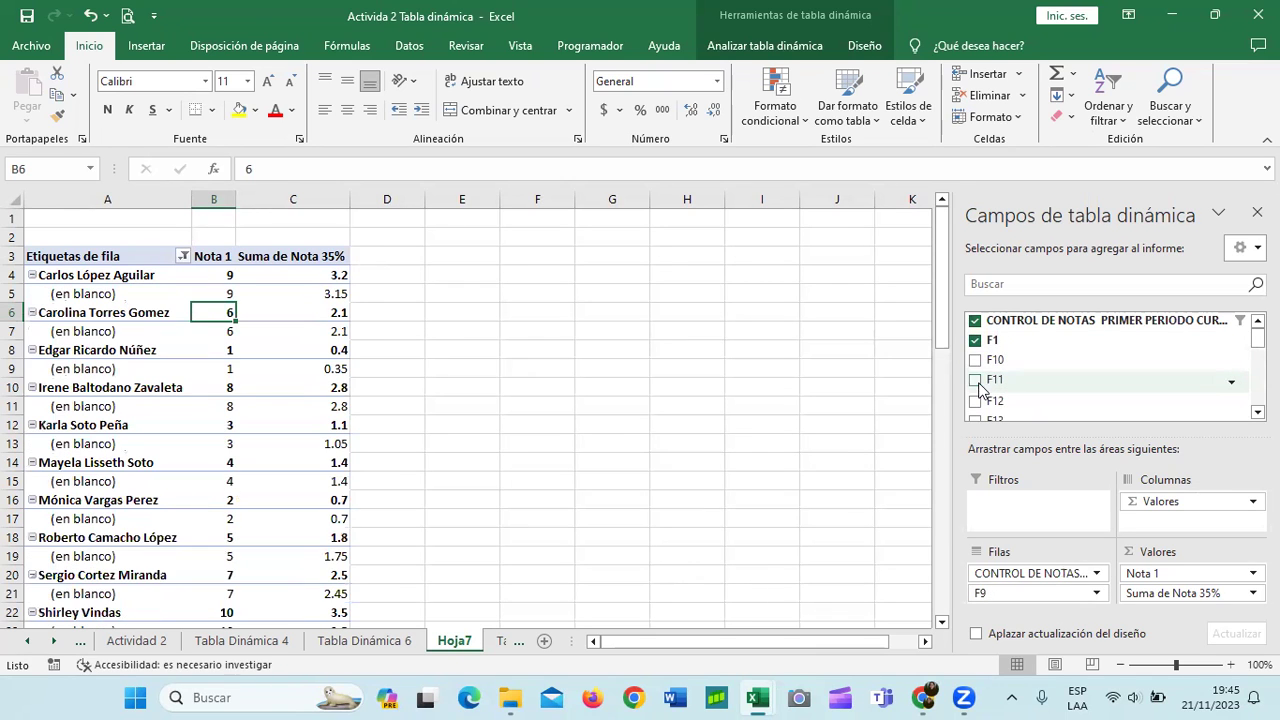
{"action": "left_click", "coordinate": [975, 341]}
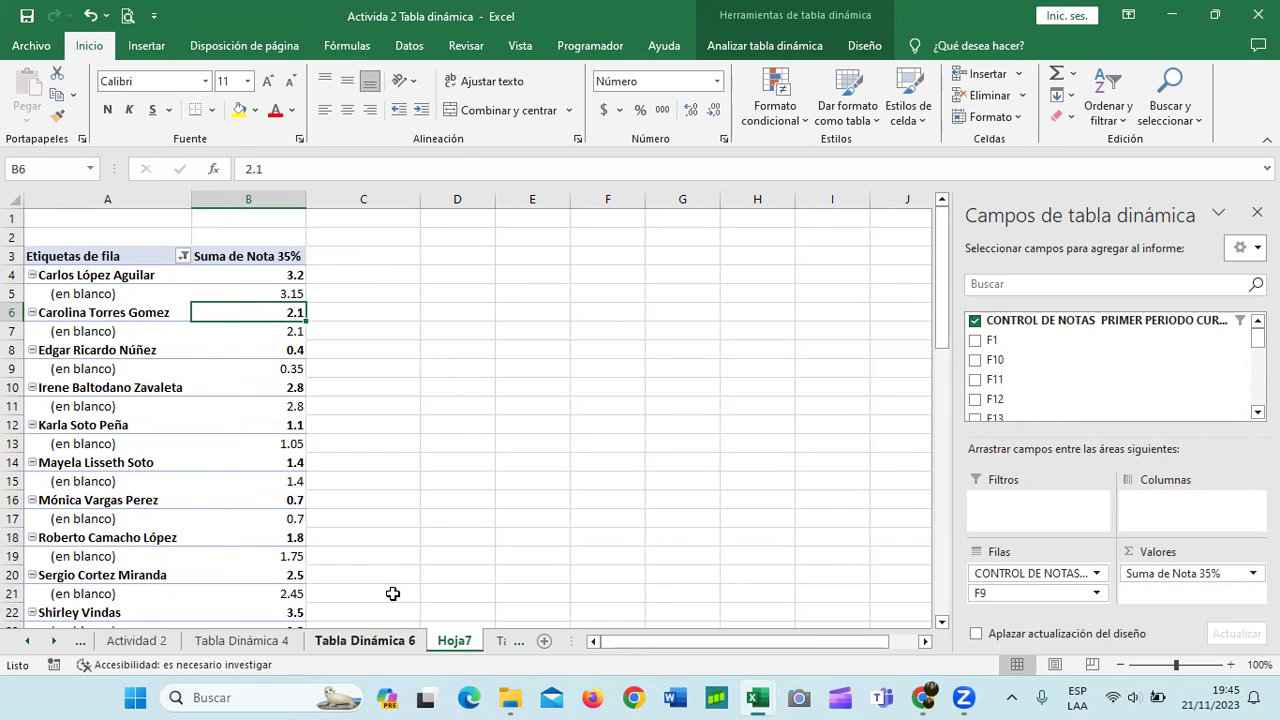
Open the Tabla Dinámica 6 sheet and examine the product prices for C.PU, Escaner and Webcam
{"action": "left_click", "coordinate": [364, 640]}
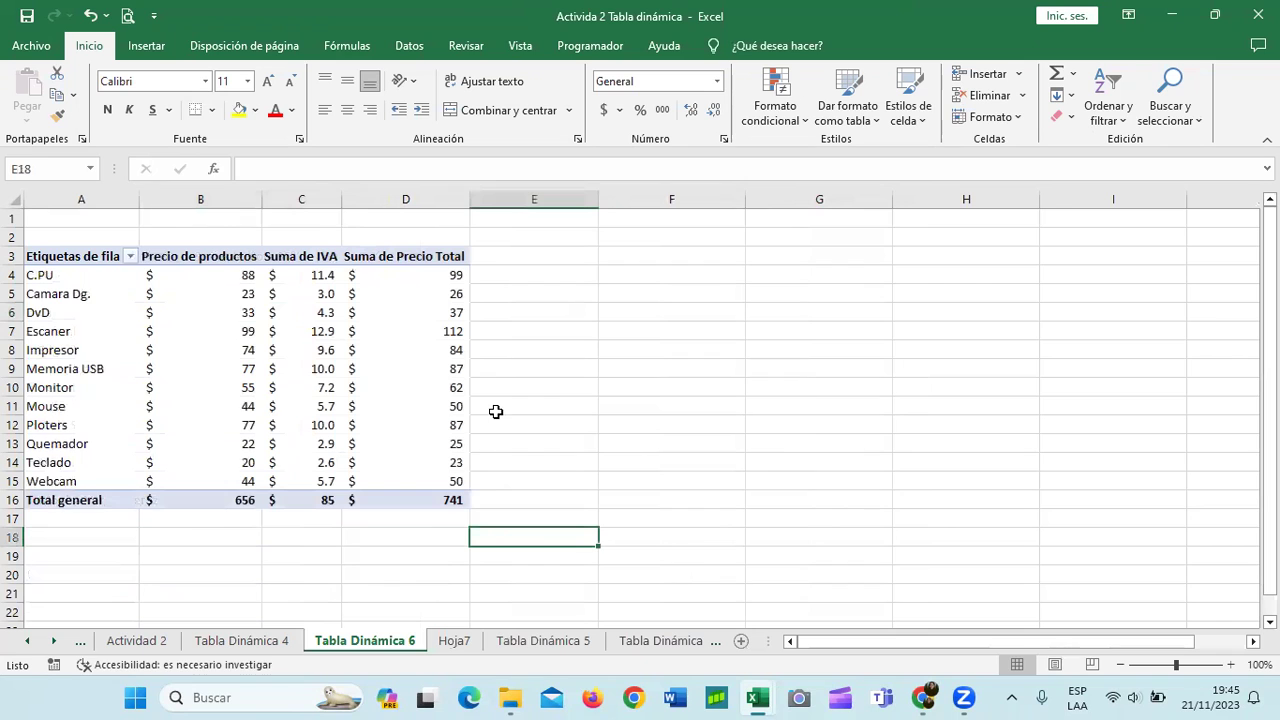
{"action": "left_click", "coordinate": [228, 277]}
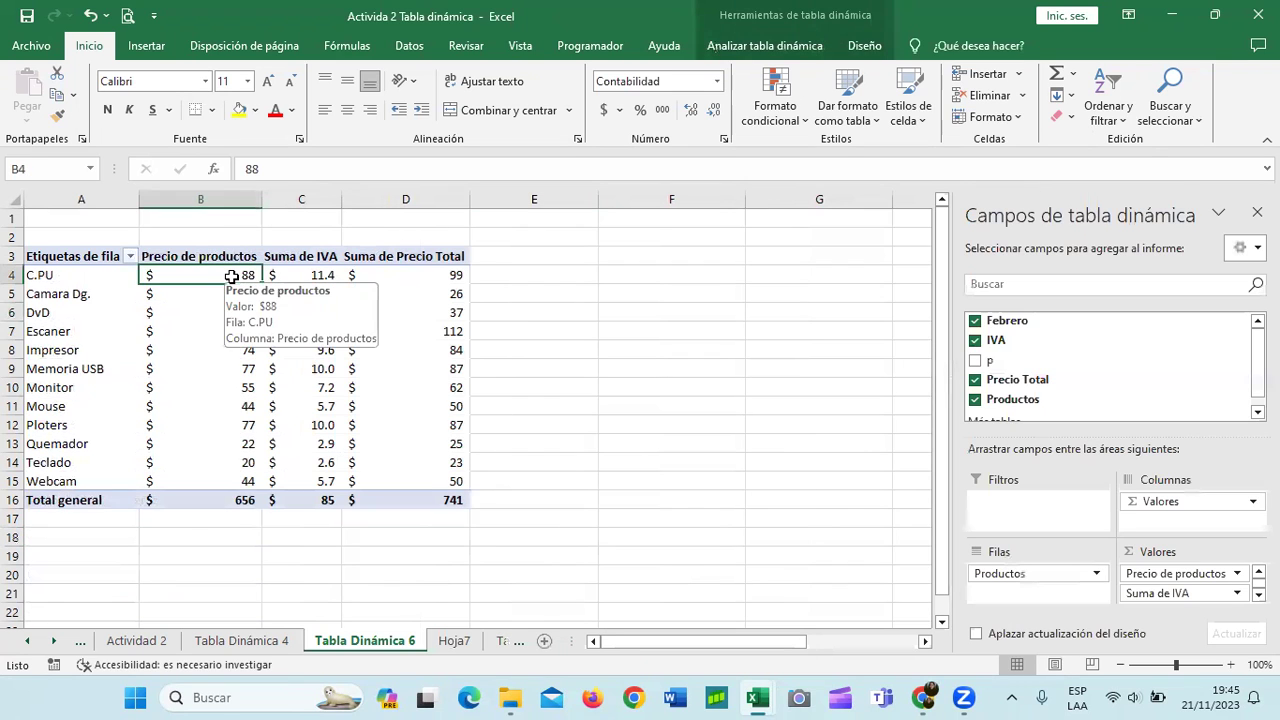
{"action": "key", "text": "Down"}
{"action": "left_click", "coordinate": [209, 328]}
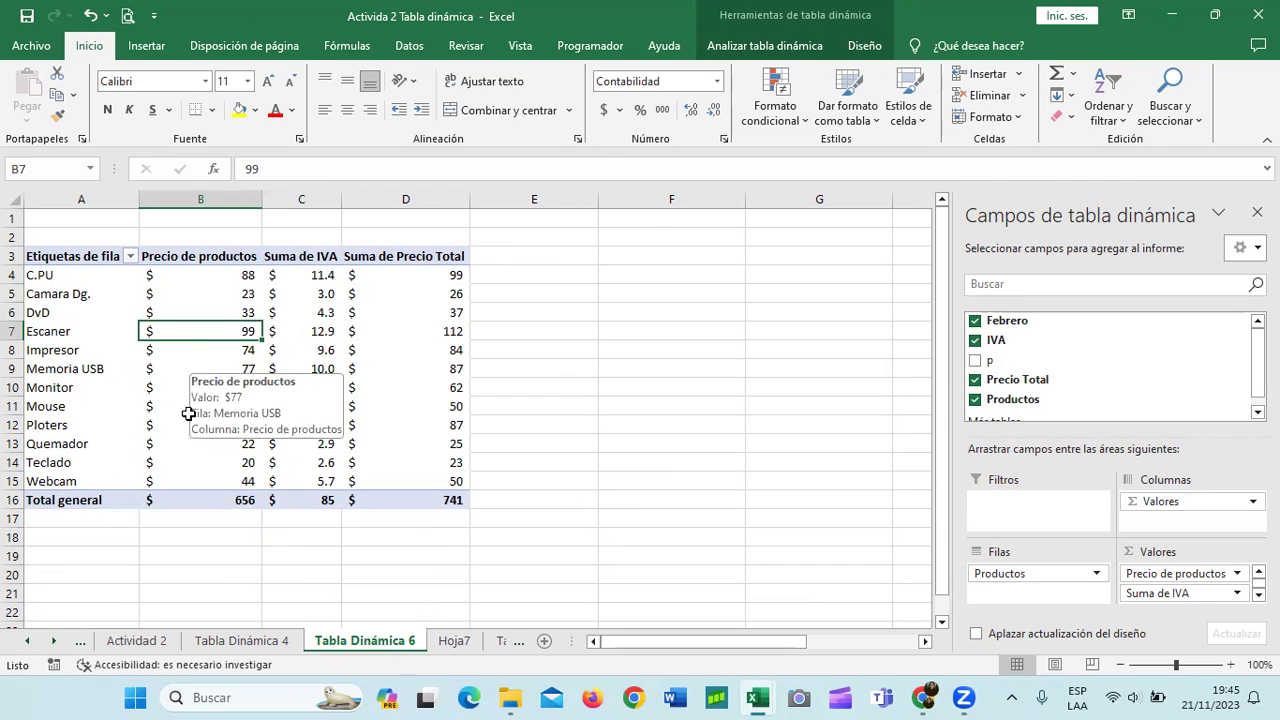
{"action": "left_click", "coordinate": [190, 481]}
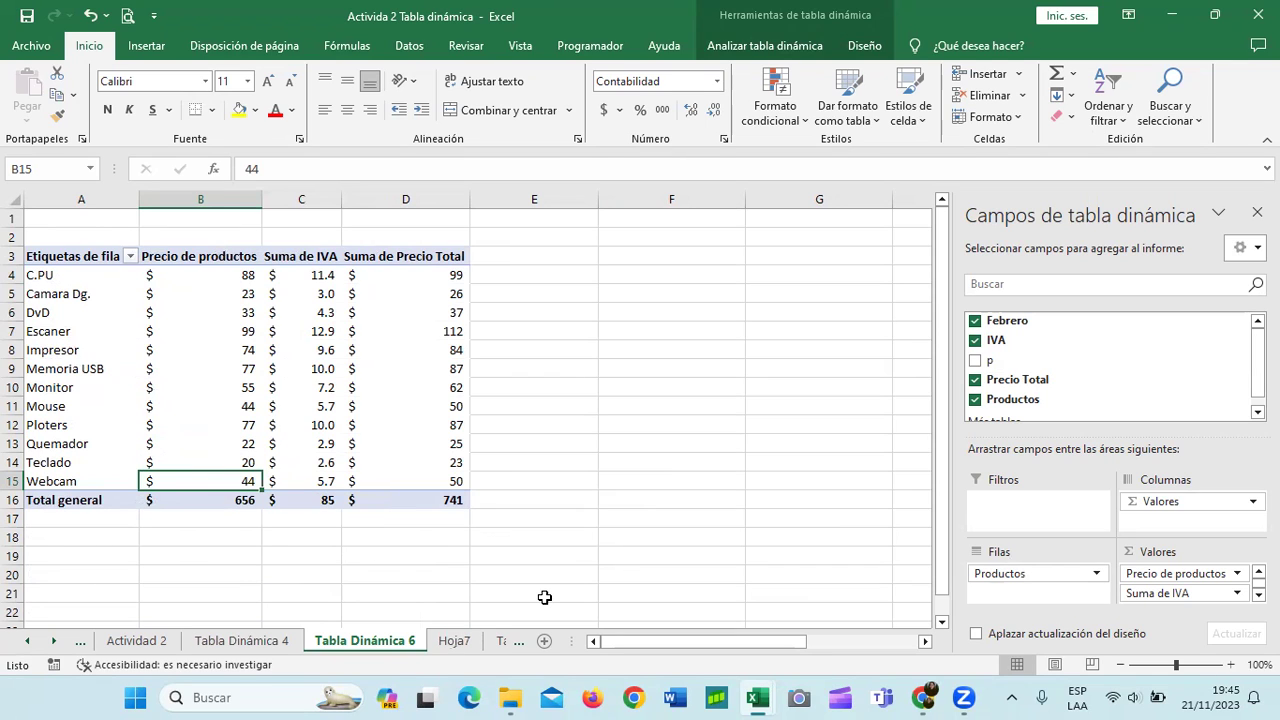
{"action": "left_click", "coordinate": [53, 641]}
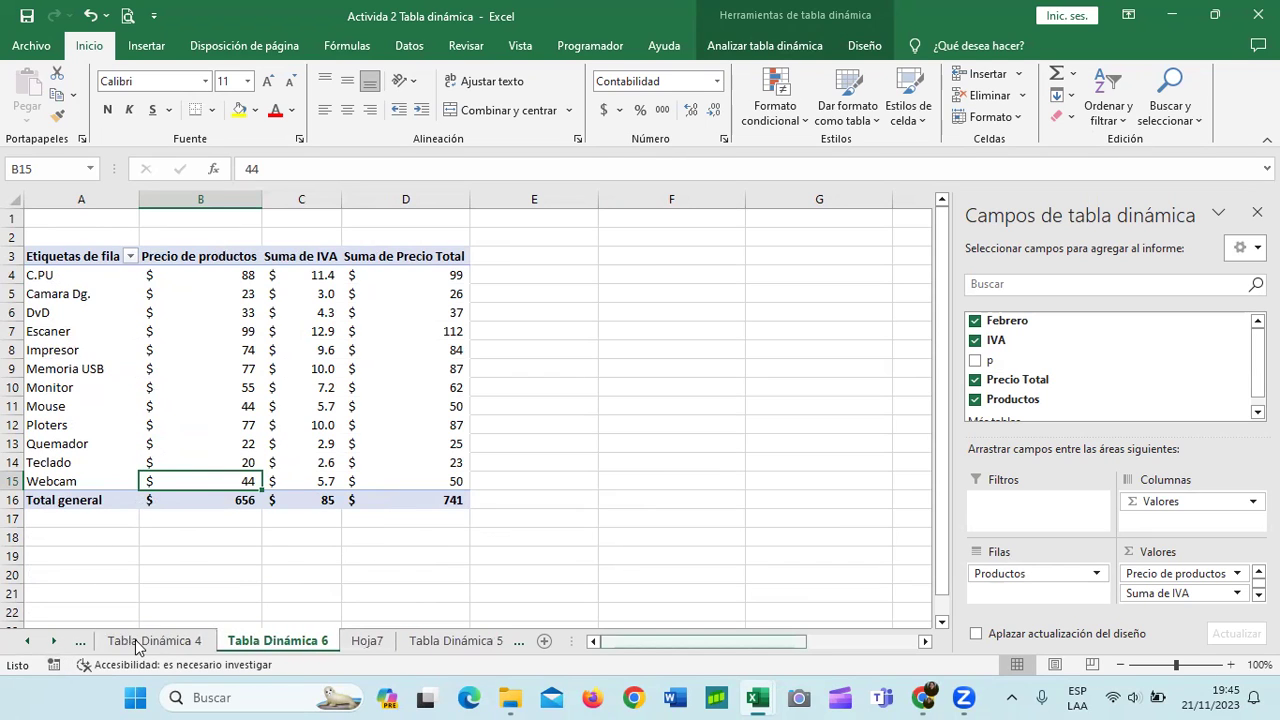
Check the grades in the Windows workbook against the Precio de productos and Suma de Precio Total columns in Tabla Dinámica 6
{"action": "mouse_move", "coordinate": [757, 698]}
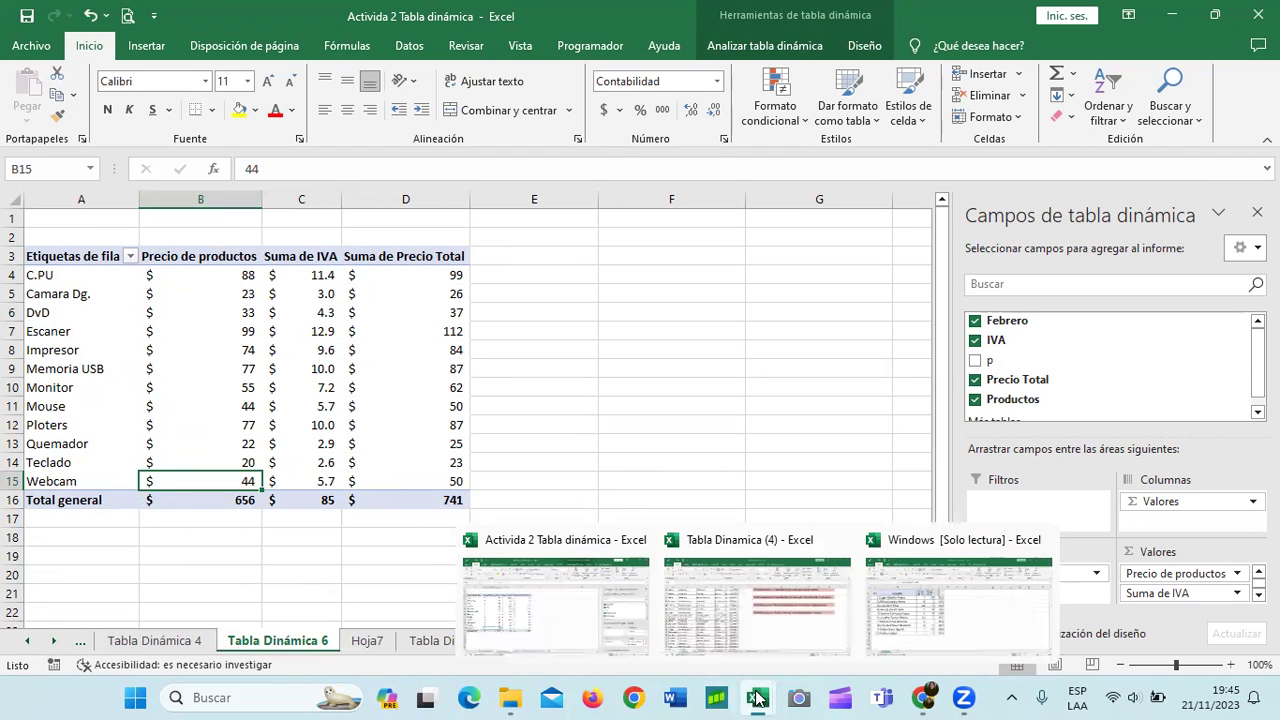
{"action": "left_click", "coordinate": [866, 677]}
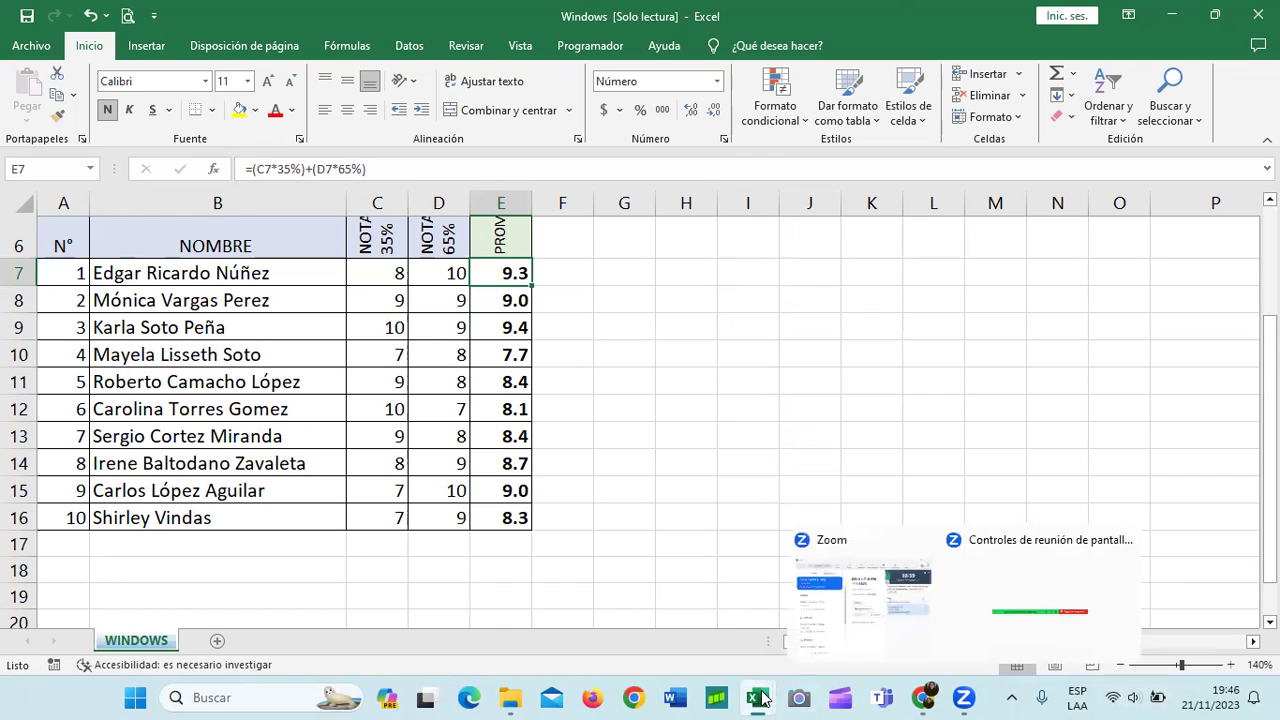
{"action": "mouse_move", "coordinate": [762, 699]}
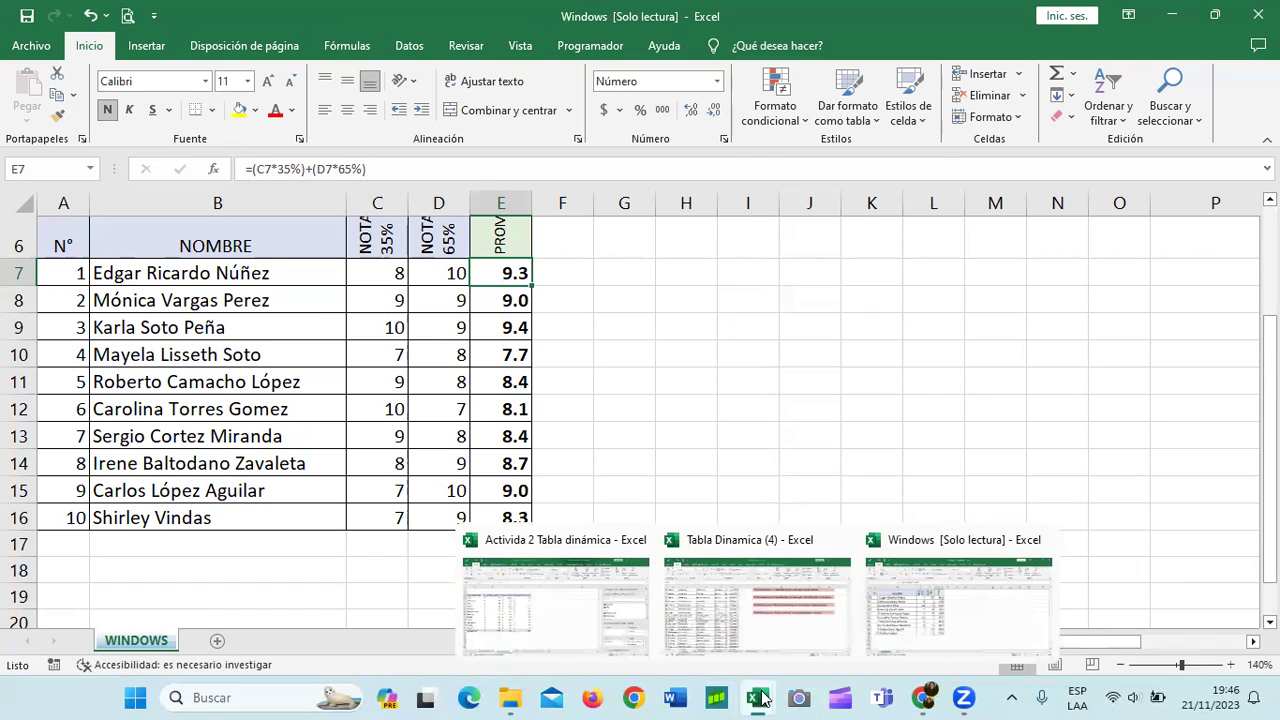
{"action": "left_click", "coordinate": [556, 600]}
{"action": "left_click", "coordinate": [231, 277]}
{"action": "left_click", "coordinate": [228, 297]}
{"action": "left_click", "coordinate": [219, 343]}
{"action": "left_click", "coordinate": [214, 366]}
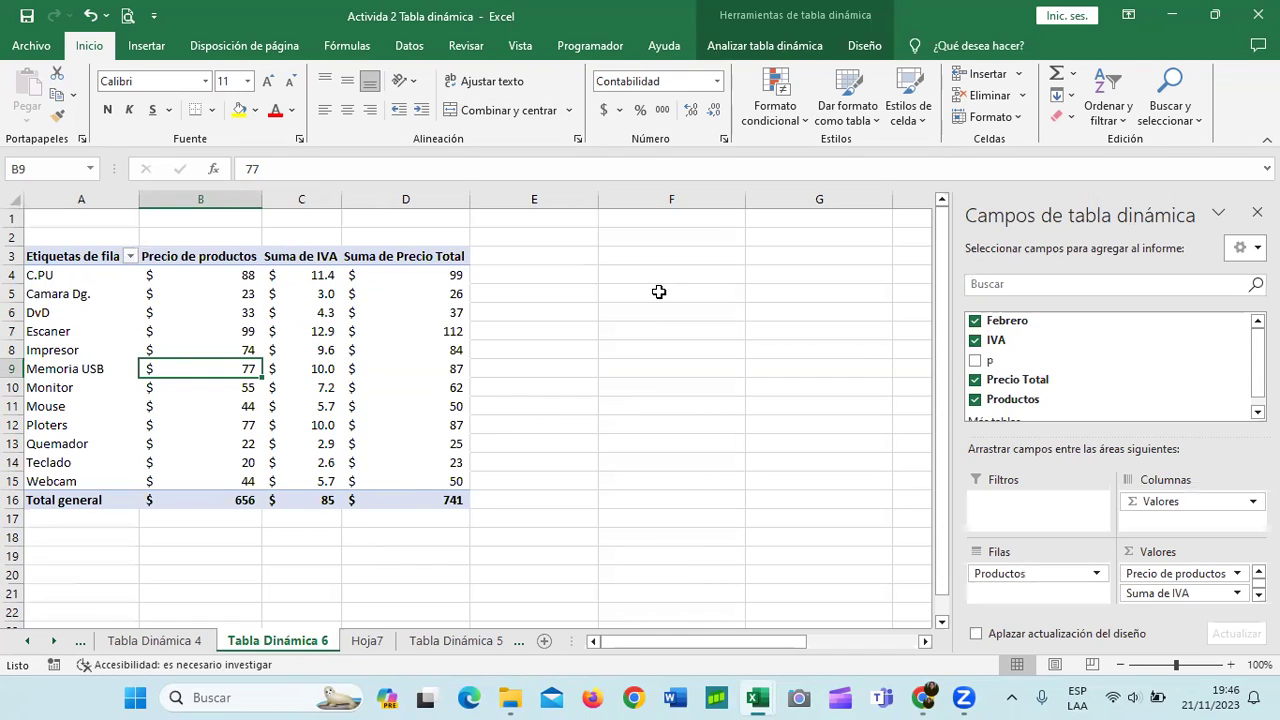
{"action": "left_click", "coordinate": [428, 290]}
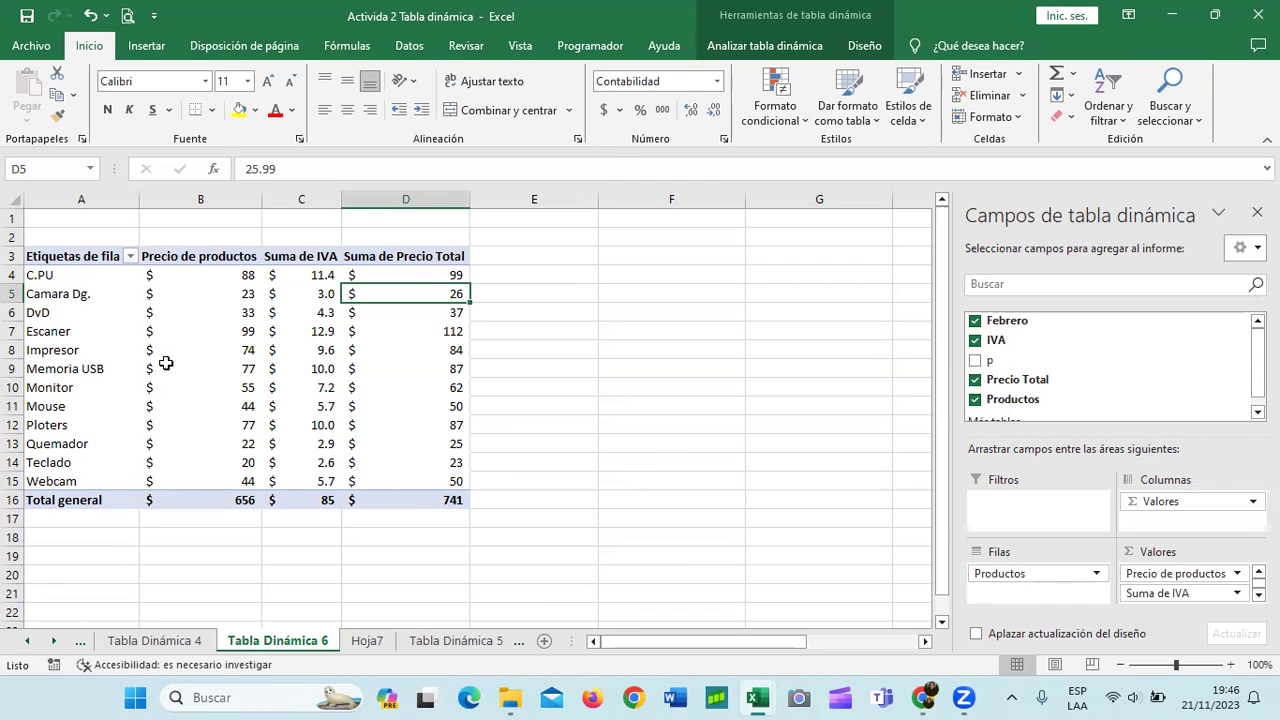
{"action": "mouse_move", "coordinate": [201, 275]}
Remove the F9 field from the Hoja7 pivot table and add F1 back as a summed value
{"action": "mouse_move", "coordinate": [758, 697]}
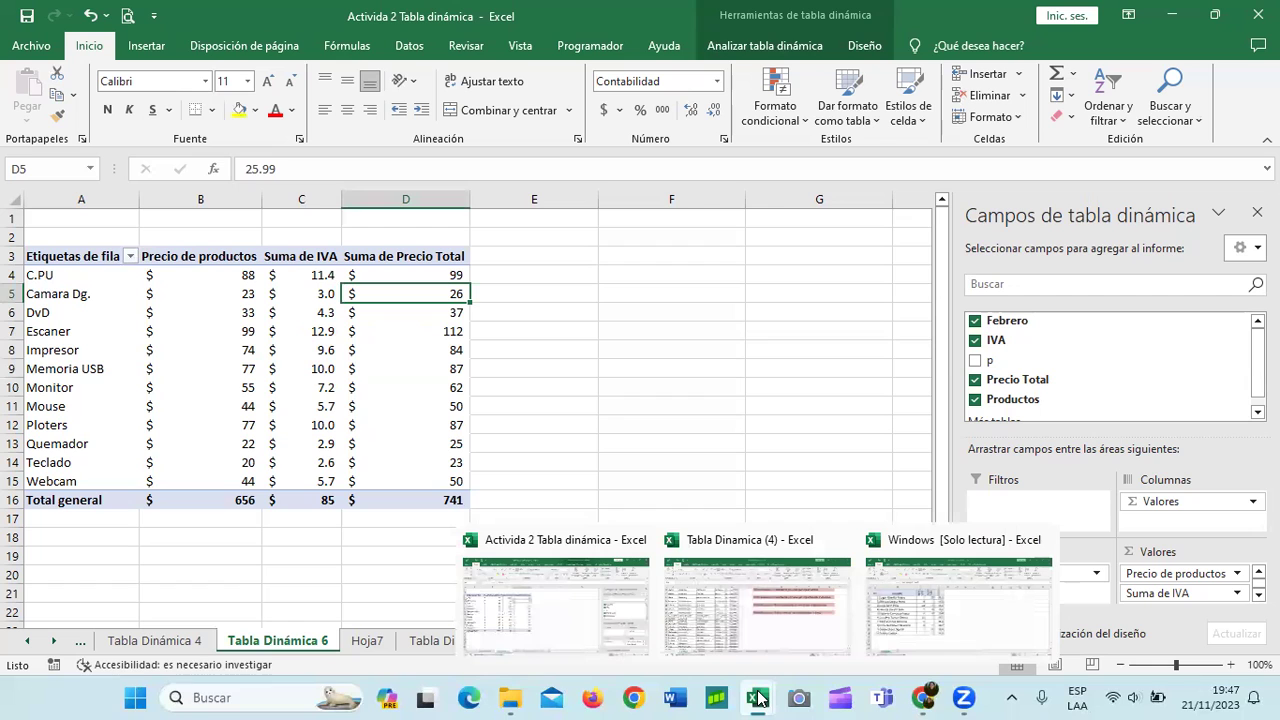
{"action": "left_click", "coordinate": [495, 591]}
{"action": "key", "text": "ctrl+Page_Down"}
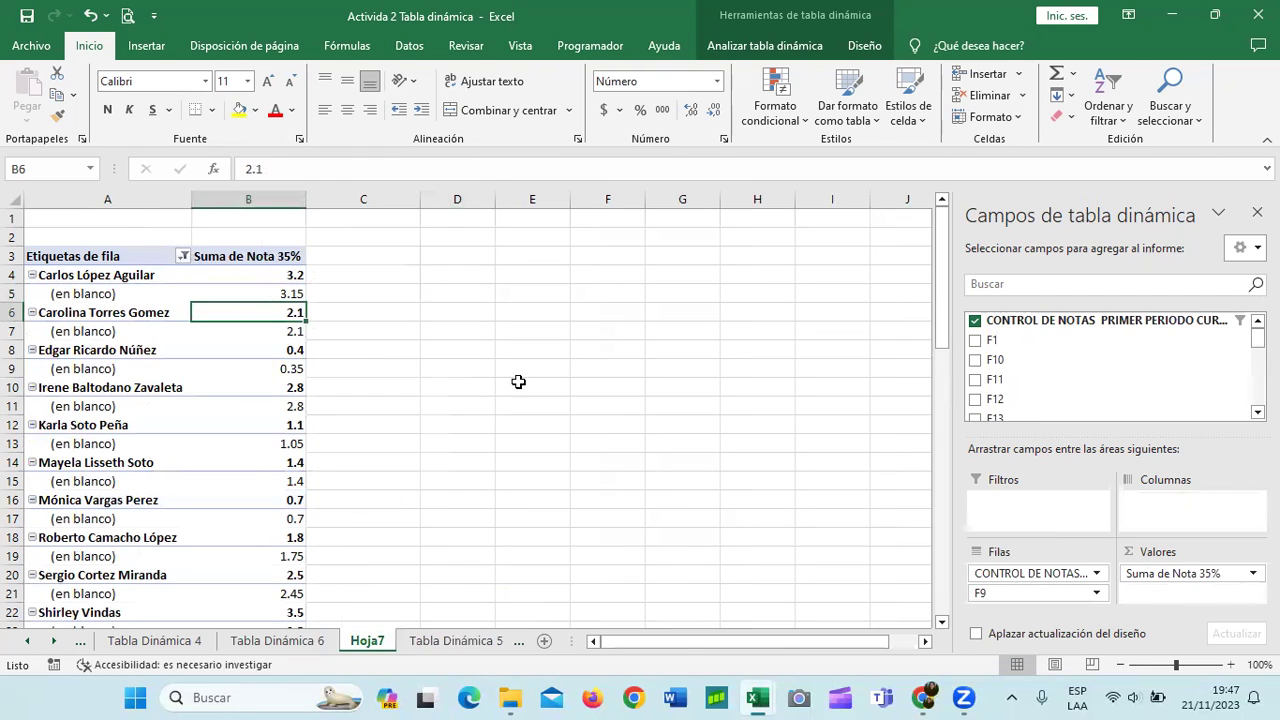
{"action": "scroll", "coordinate": [1050, 370], "scroll_direction": "down", "scroll_amount": 5}
{"action": "left_click", "coordinate": [975, 369]}
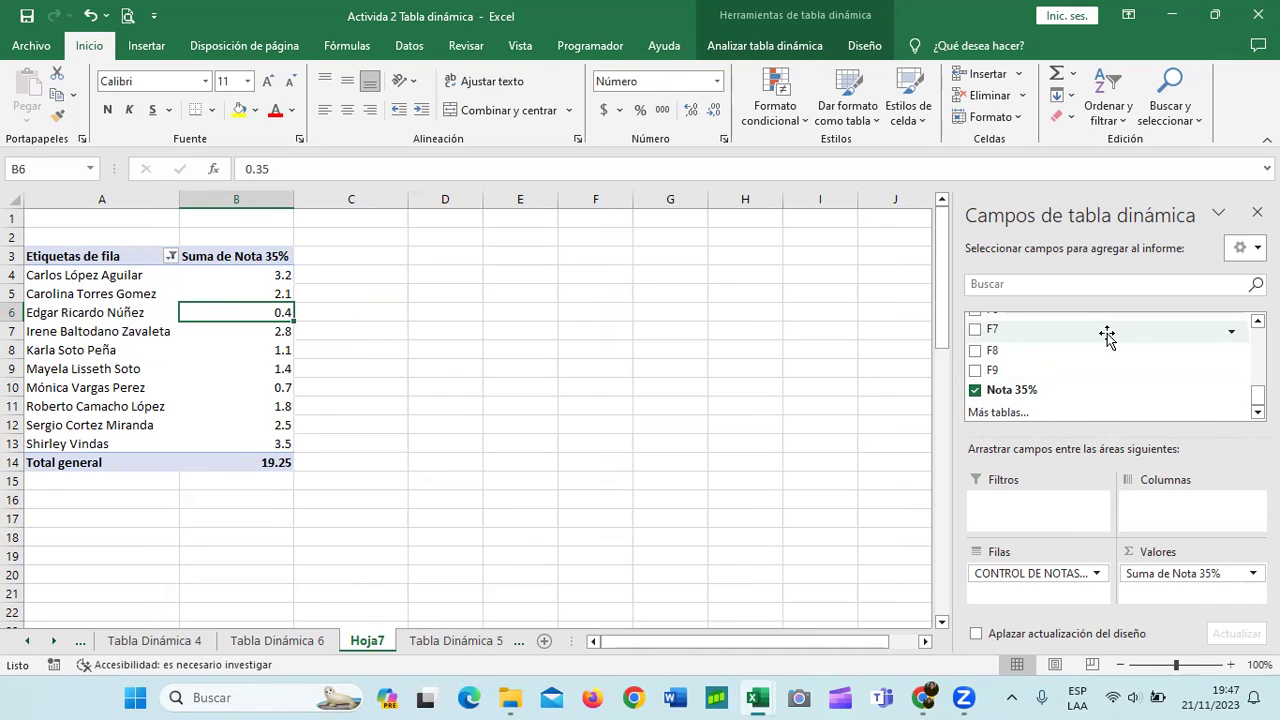
{"action": "scroll", "coordinate": [1250, 390], "scroll_direction": "down", "scroll_amount": 1}
{"action": "scroll", "coordinate": [1110, 365], "scroll_direction": "up", "scroll_amount": 10}
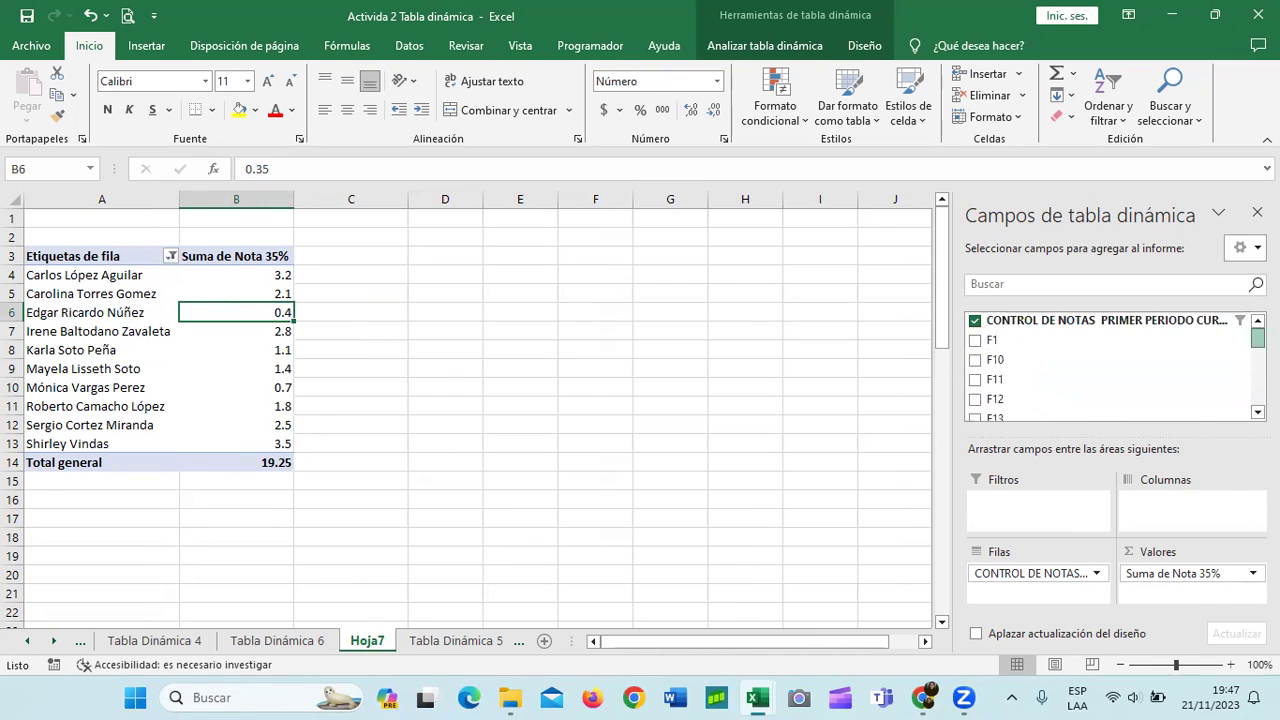
{"action": "left_click", "coordinate": [975, 341]}
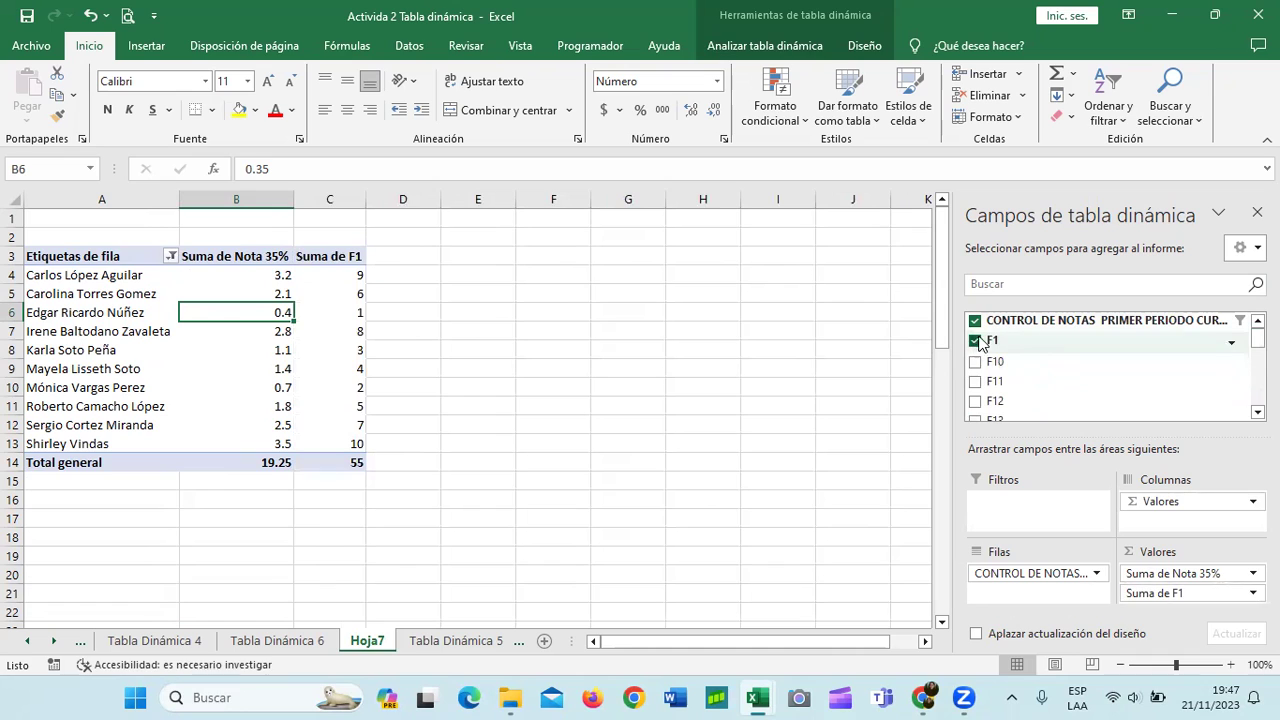
Compare the Suma de F1 values in the Hoja7 pivot table with the student grades in the Windows workbook
{"action": "left_click", "coordinate": [357, 276]}
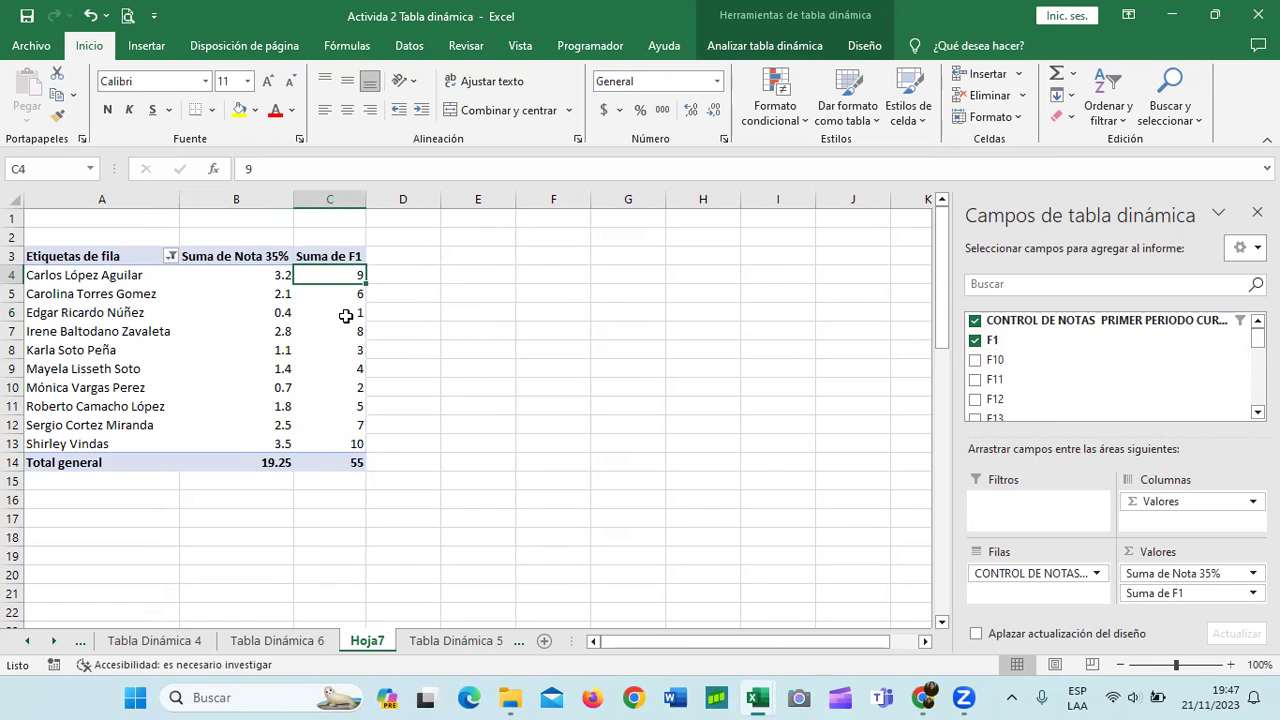
{"action": "left_click", "coordinate": [345, 314]}
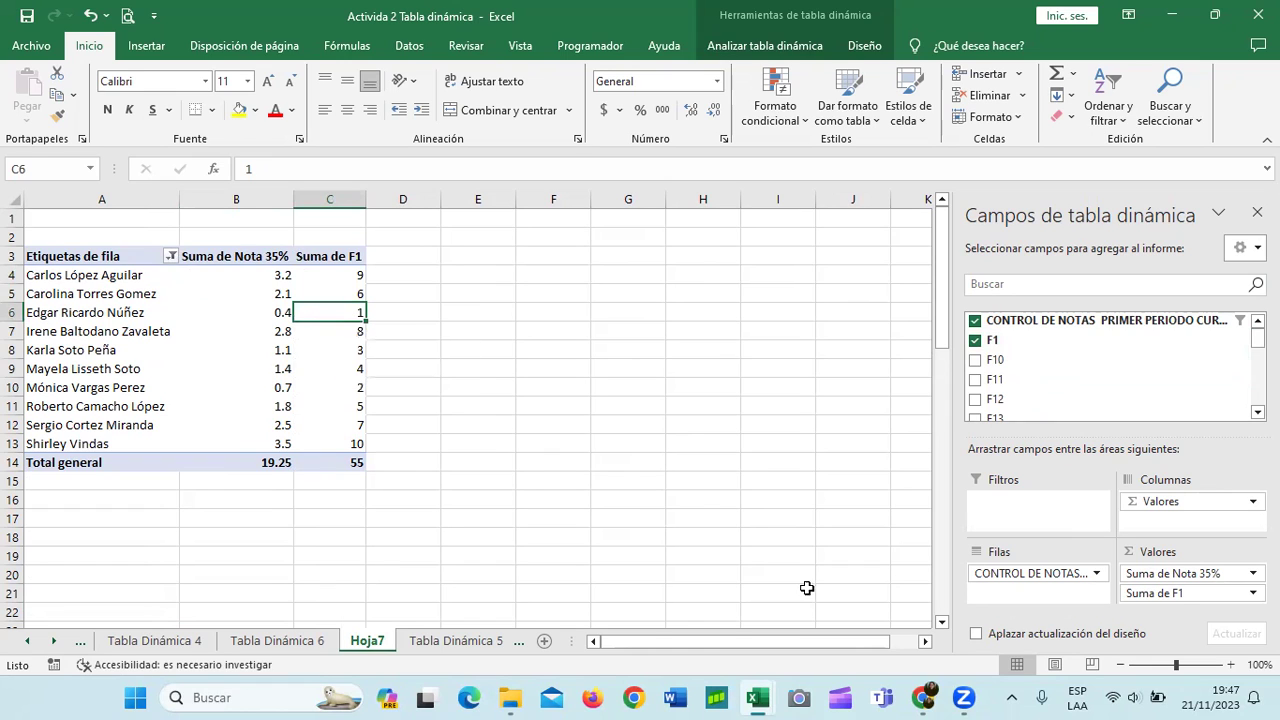
{"action": "mouse_move", "coordinate": [747, 694]}
{"action": "left_click", "coordinate": [958, 600]}
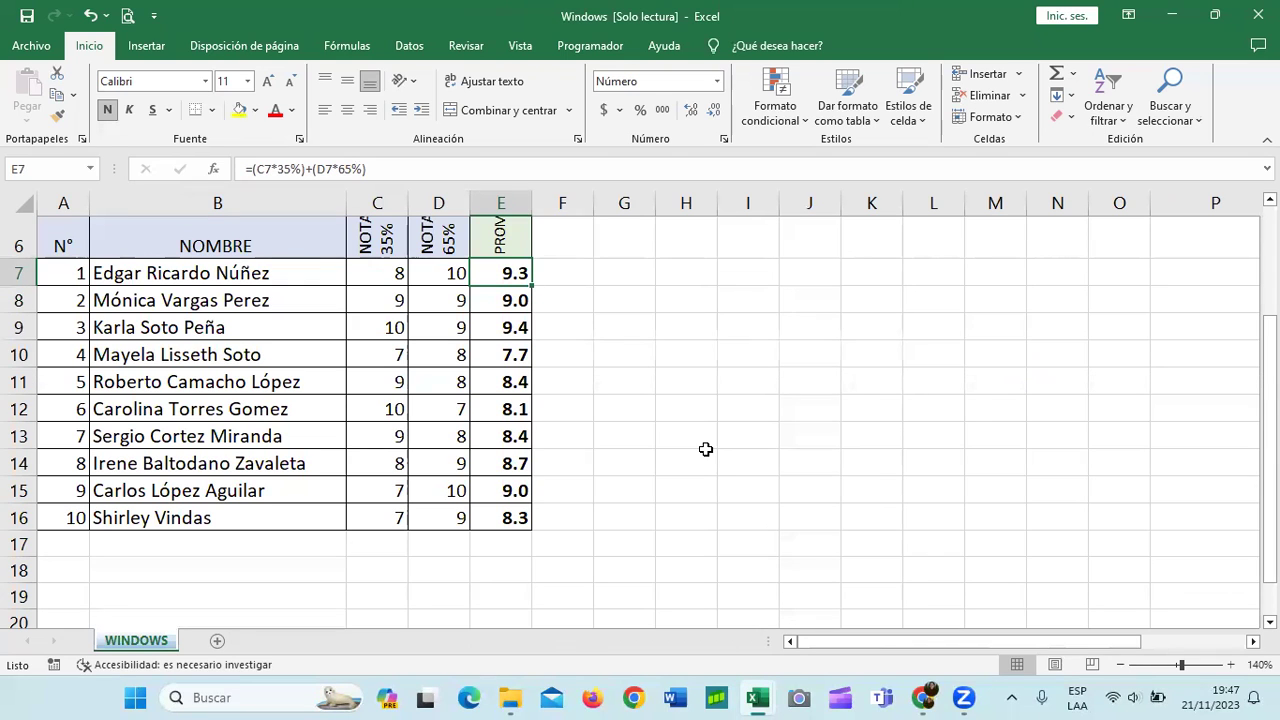
{"action": "left_click", "coordinate": [725, 401]}
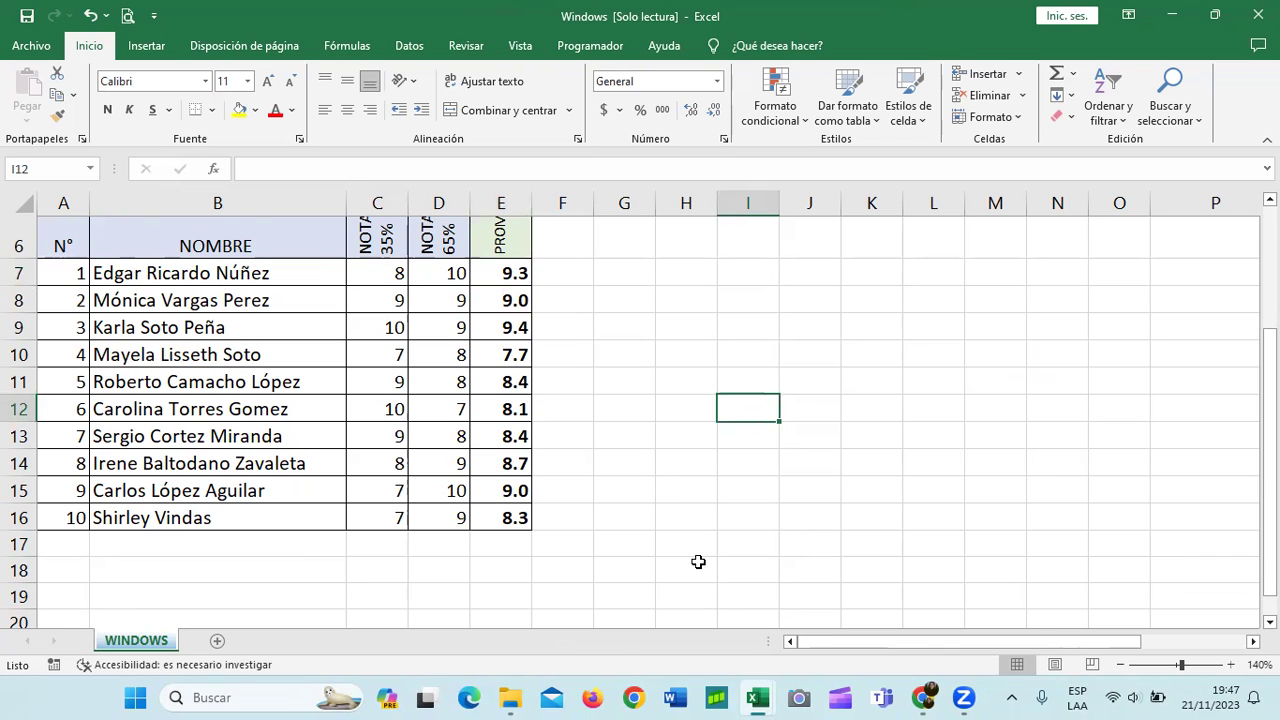
Switch to the course page in Chrome and view the beginning of lesson 4.3 Objetivo de la lección
{"action": "left_click", "coordinate": [926, 698]}
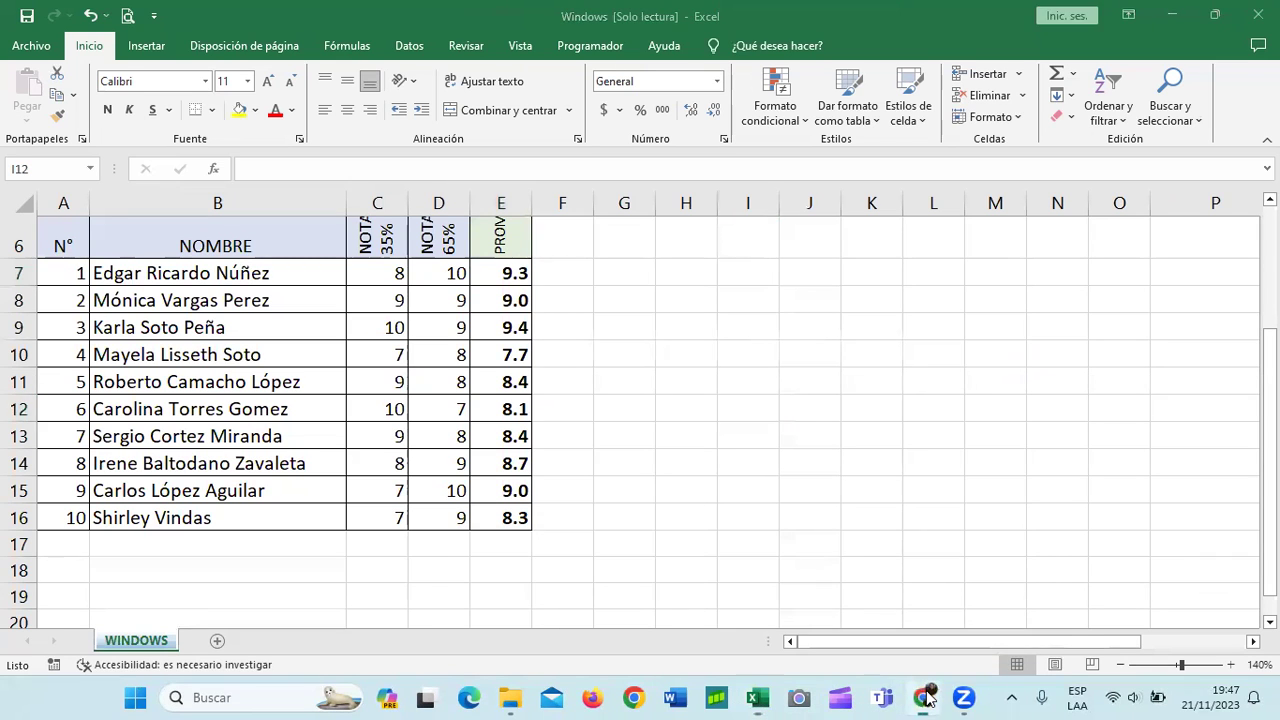
{"action": "scroll", "coordinate": [790, 513], "scroll_direction": "up", "scroll_amount": 3}
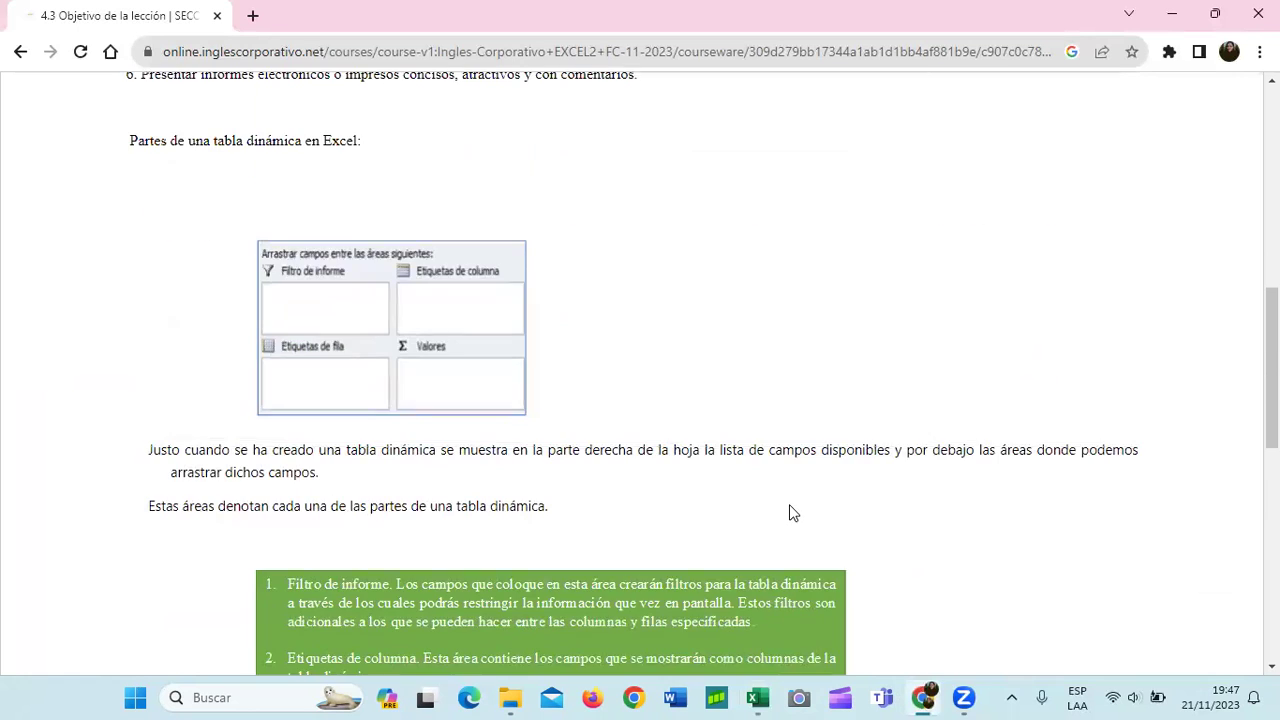
{"action": "scroll", "coordinate": [790, 513], "scroll_direction": "up", "scroll_amount": 10}
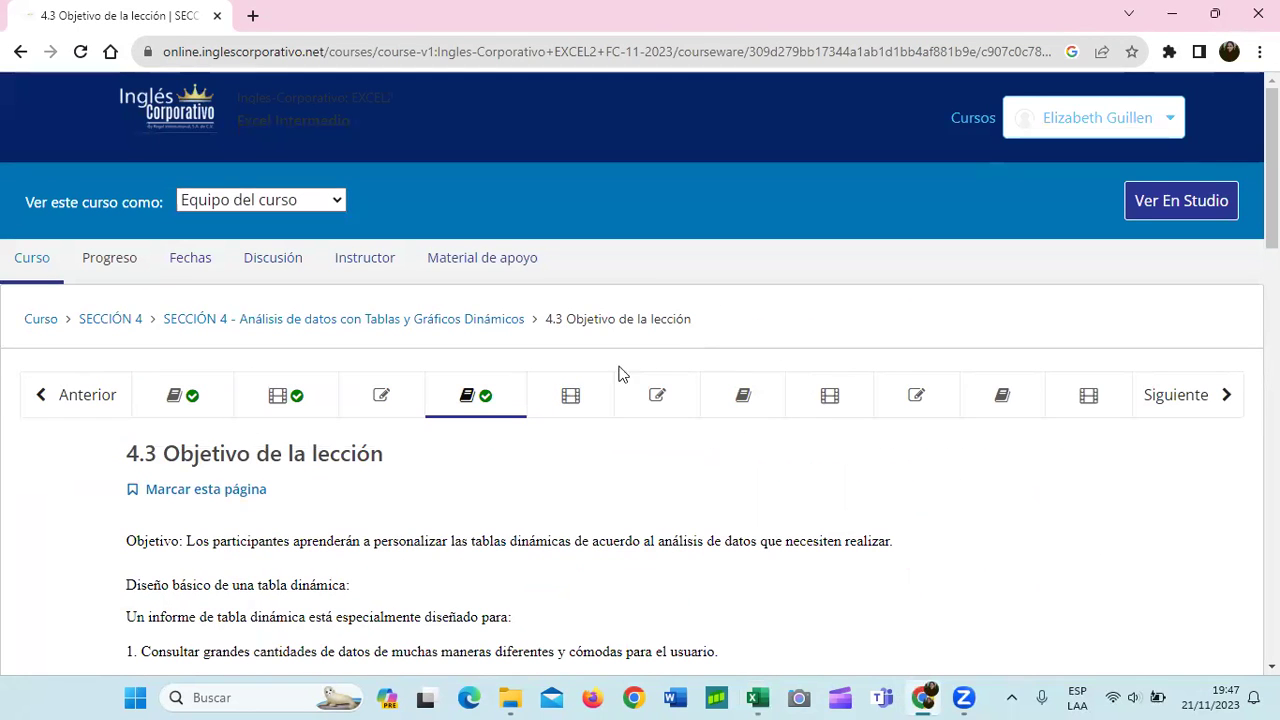
Open lesson 4.4 Personalizar Tablas Dinámicas on the course page and play its video
{"action": "left_click", "coordinate": [584, 389]}
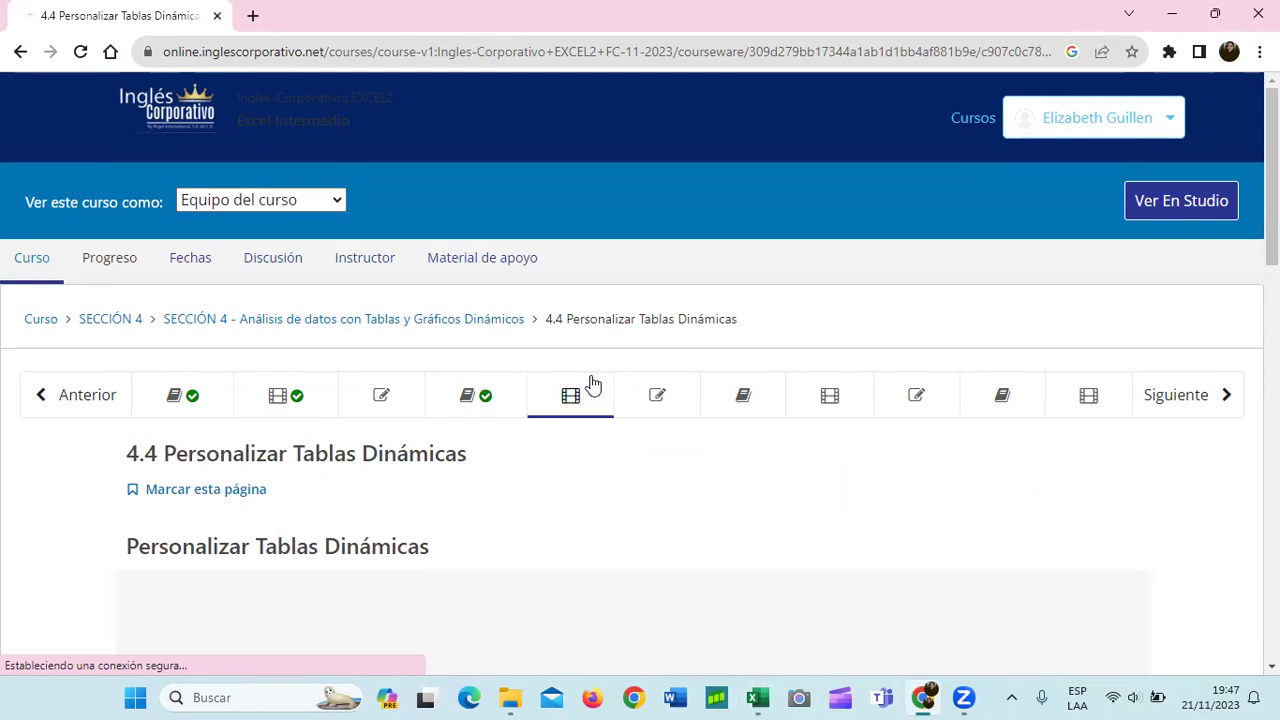
{"action": "scroll", "coordinate": [650, 416], "scroll_direction": "down", "scroll_amount": 3}
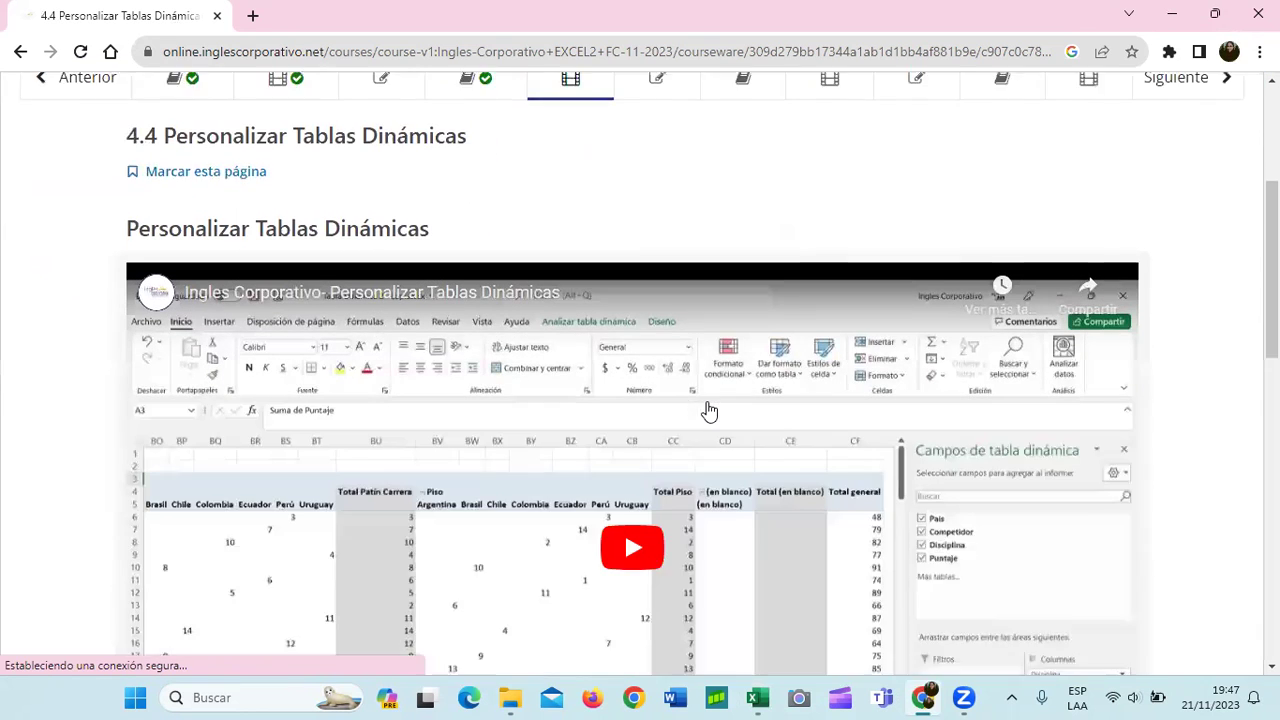
{"action": "scroll", "coordinate": [709, 410], "scroll_direction": "down", "scroll_amount": 2}
{"action": "scroll", "coordinate": [714, 405], "scroll_direction": "down", "scroll_amount": 2}
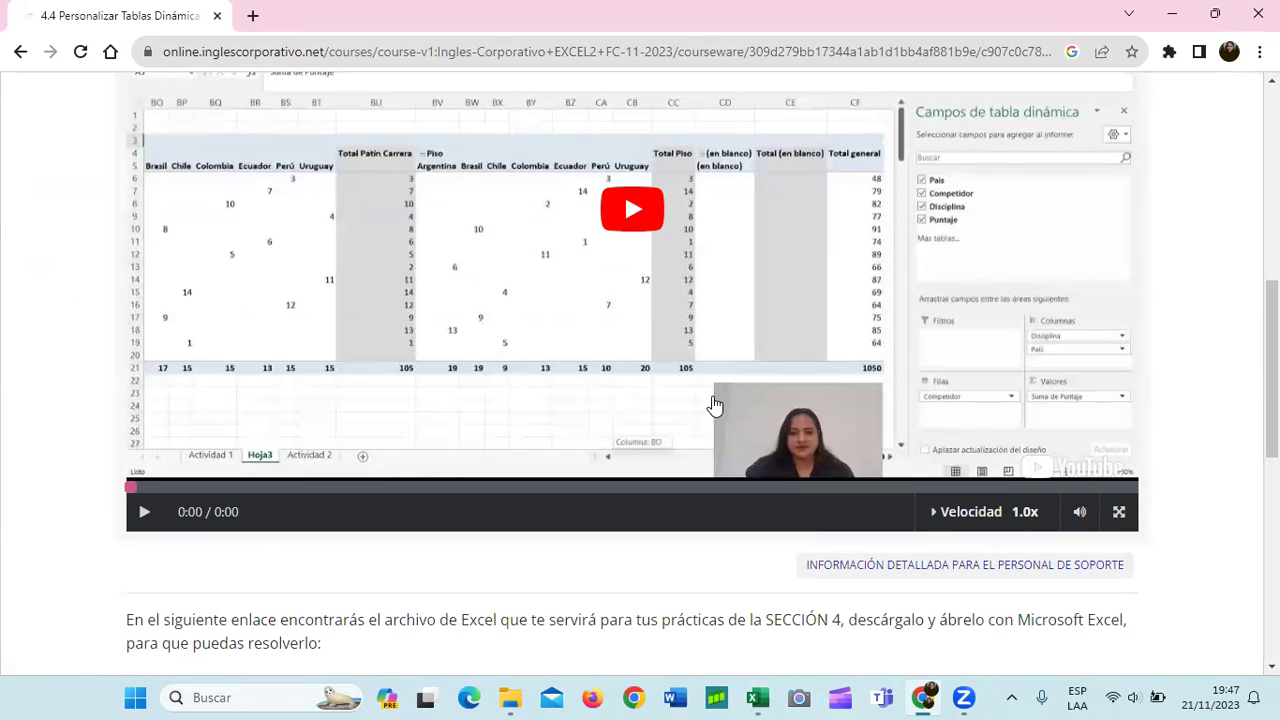
{"action": "scroll", "coordinate": [686, 412], "scroll_direction": "up", "scroll_amount": 1}
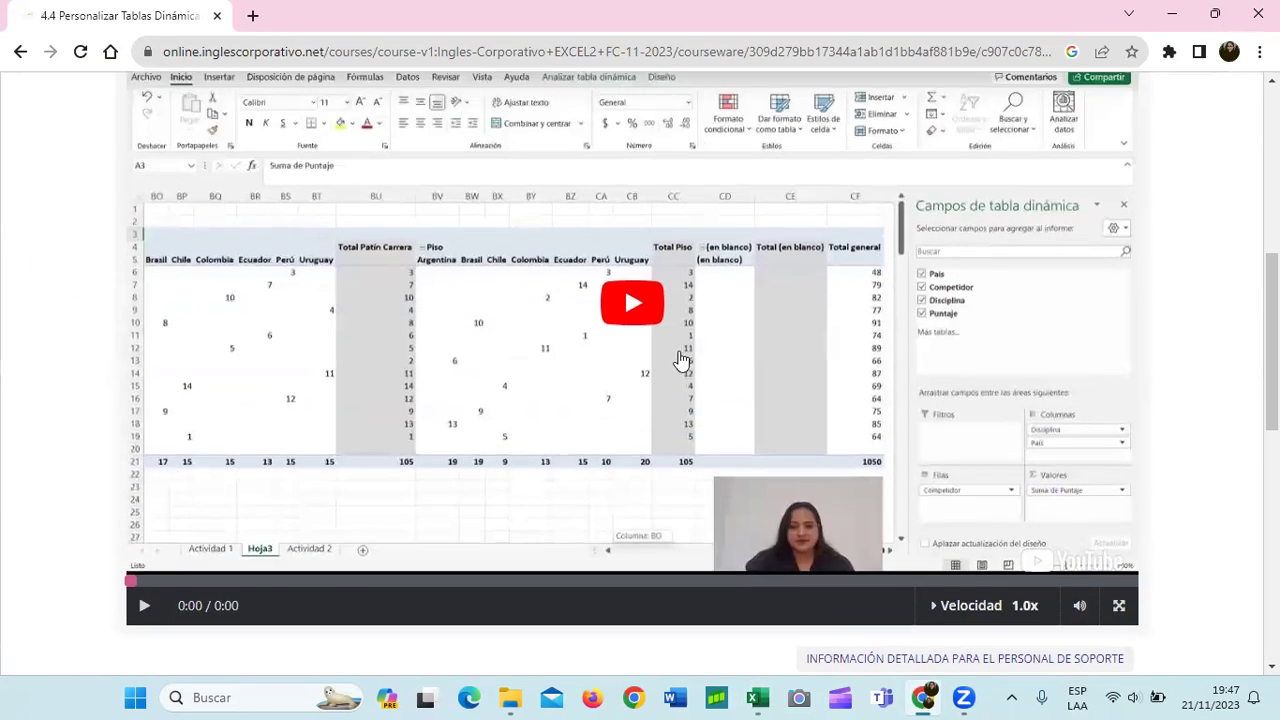
{"action": "left_click", "coordinate": [634, 306]}
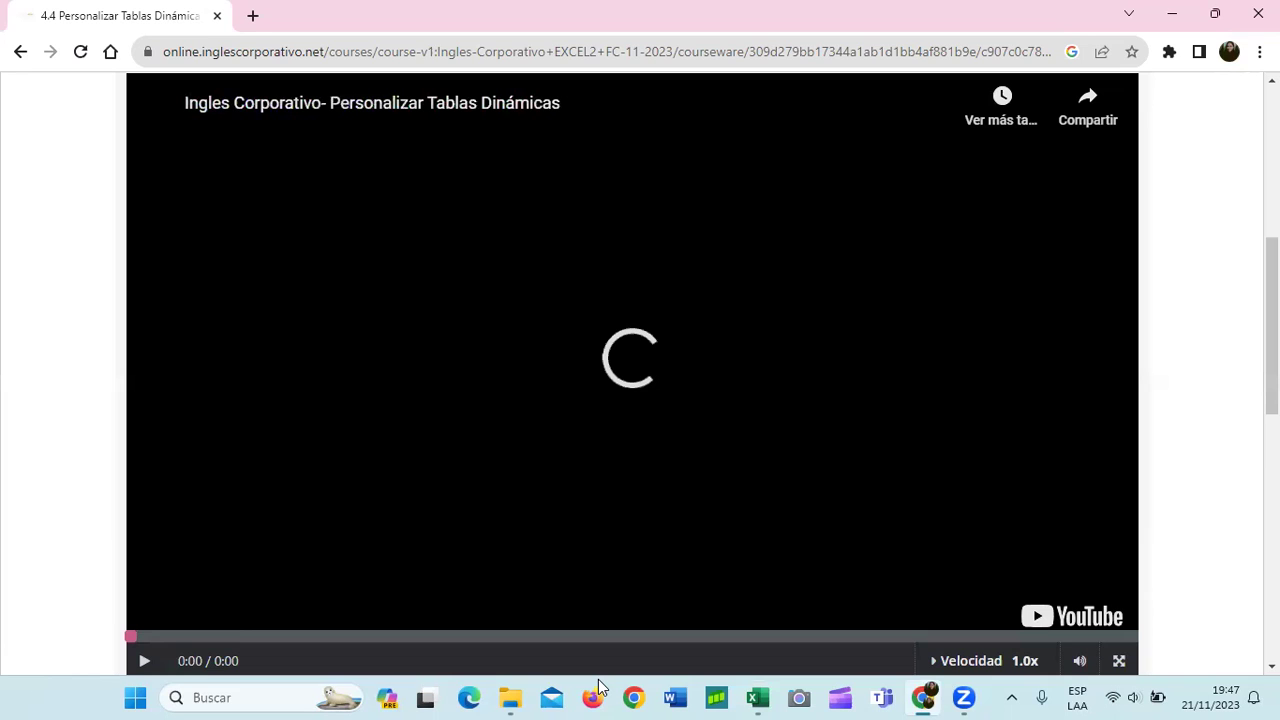
Raise the system volume to 92 for the lesson video
{"action": "key", "text": "XF86AudioRaiseVolume"}
{"action": "key", "text": "XF86AudioRaiseVolume"}
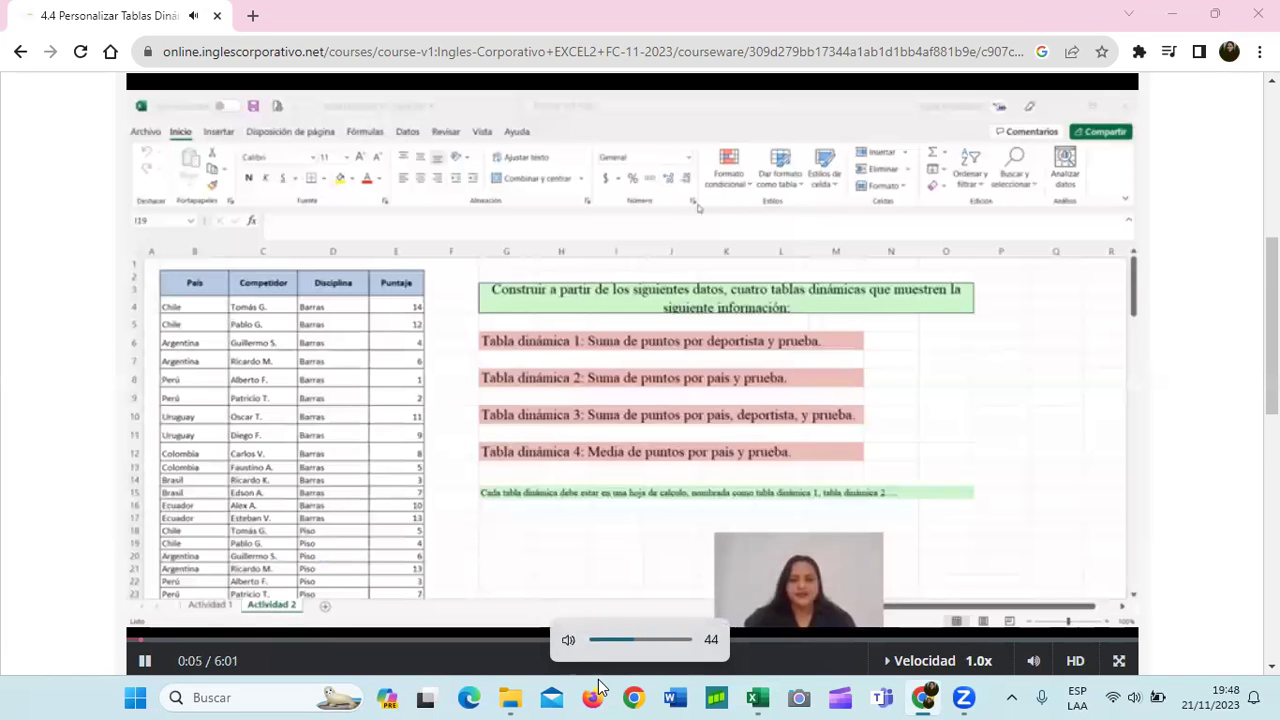
{"action": "key", "text": "XF86AudioRaiseVolume"}
{"action": "key", "text": "XF86AudioRaiseVolume"}
{"action": "key", "text": "XF86AudioRaiseVolume"}
{"action": "key", "text": "XF86AudioRaiseVolume"}
{"action": "key", "text": "XF86AudioRaiseVolume"}
{"action": "key", "text": "XF86AudioRaiseVolume"}
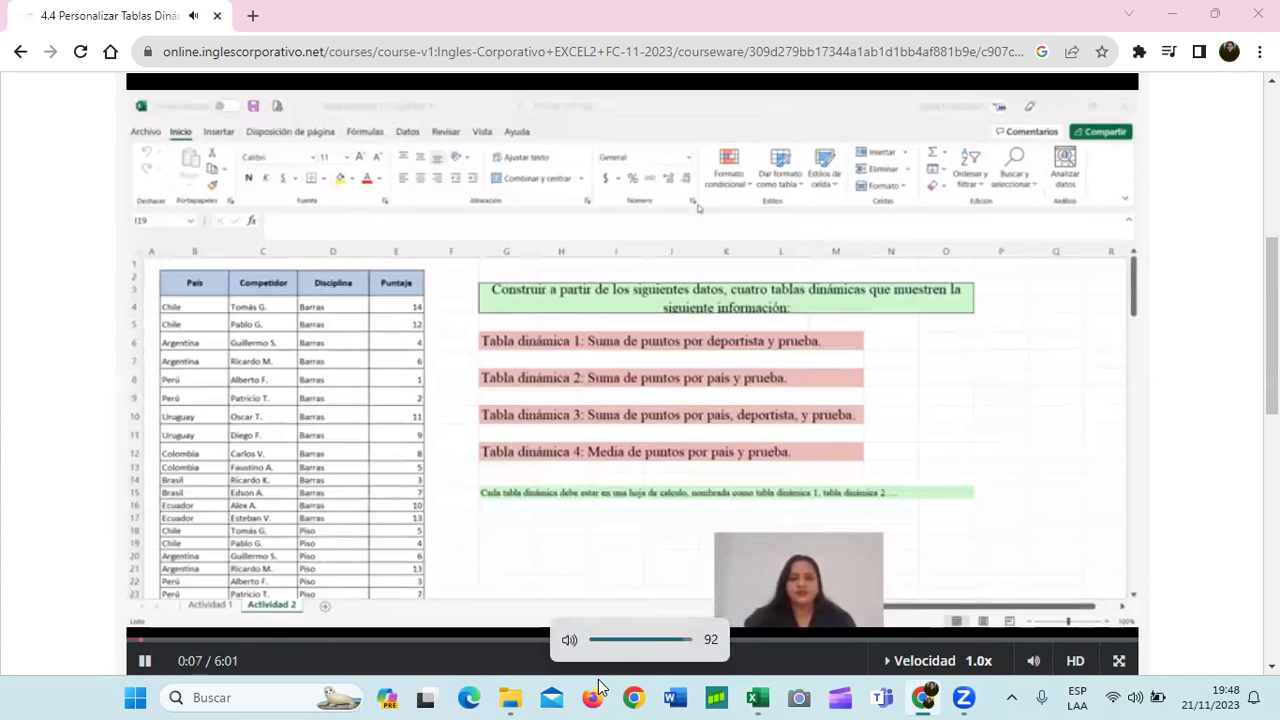
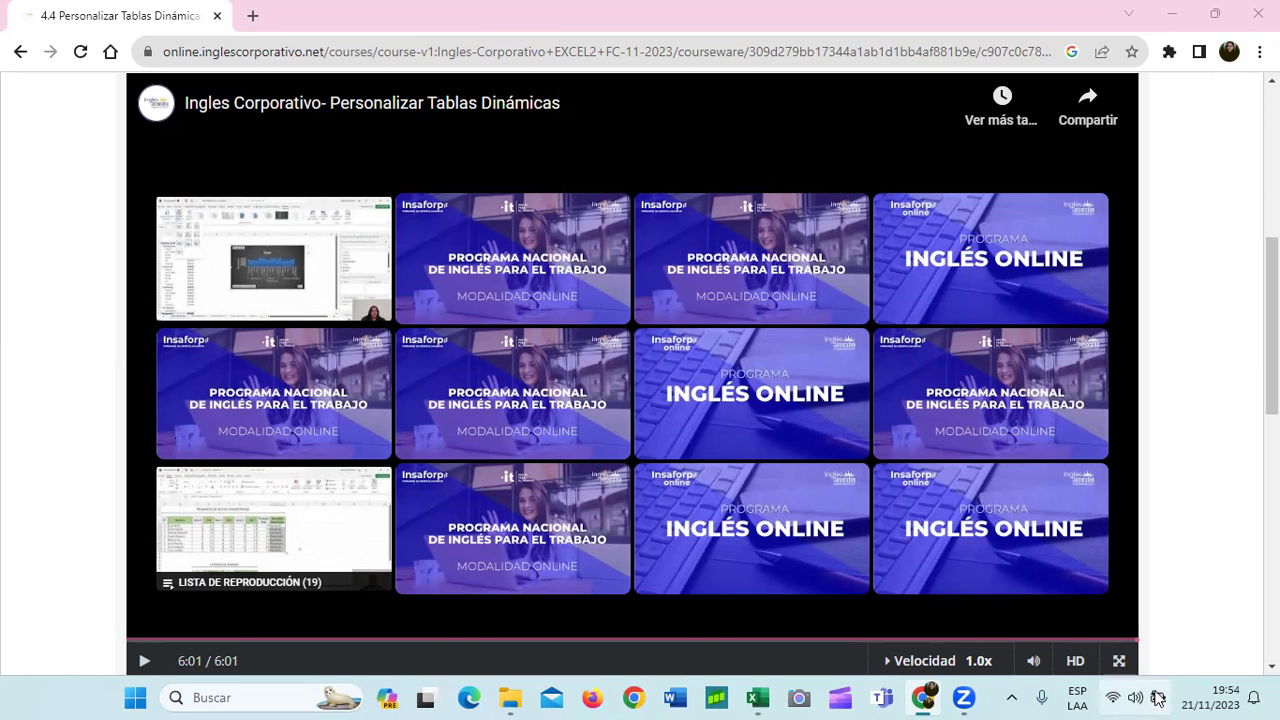
Switch to the Activida 2 Tabla dinámica workbook in Excel and show the DATOS sheet
{"action": "mouse_move", "coordinate": [1157, 697]}
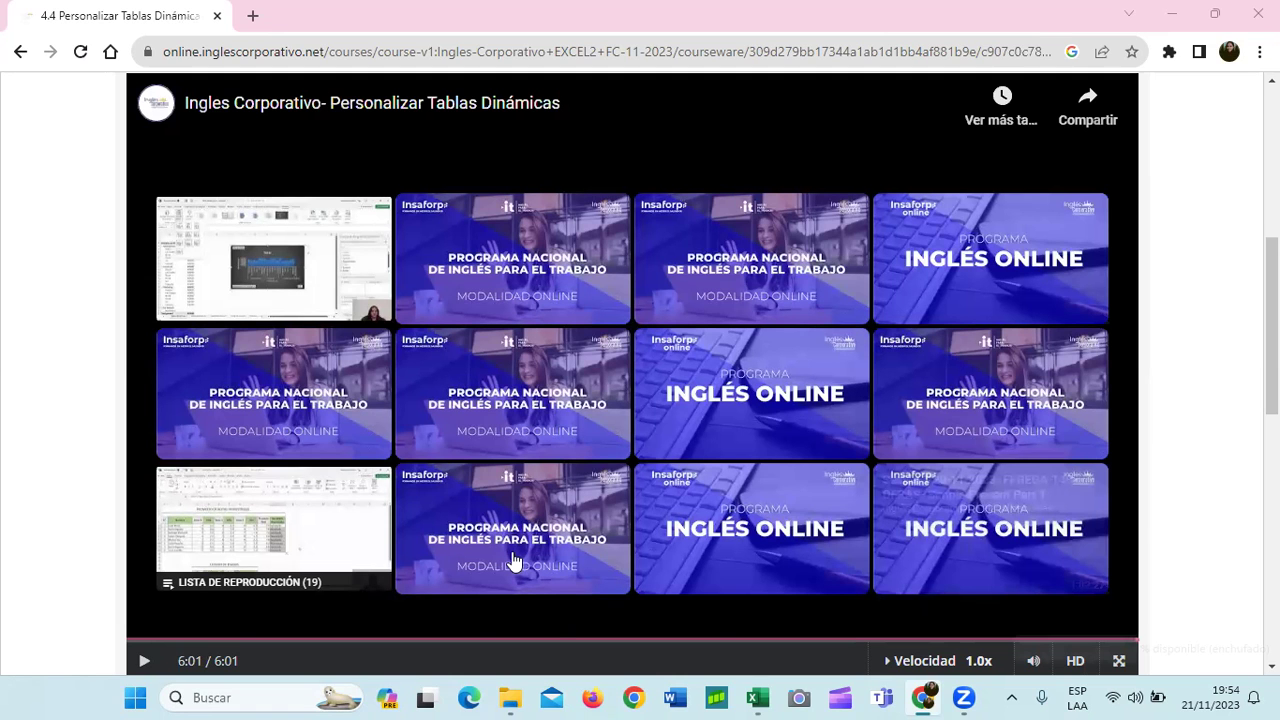
{"action": "scroll", "coordinate": [838, 420], "scroll_direction": "down", "scroll_amount": 2}
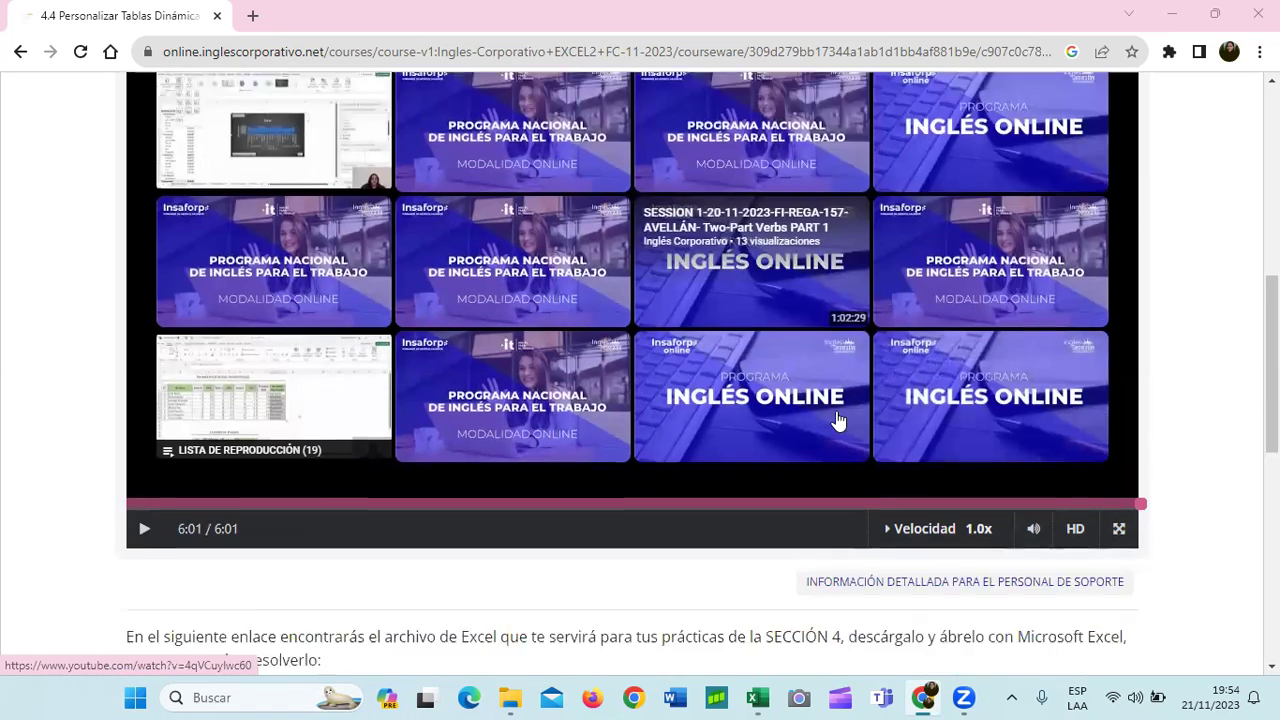
{"action": "scroll", "coordinate": [838, 420], "scroll_direction": "down", "scroll_amount": 1}
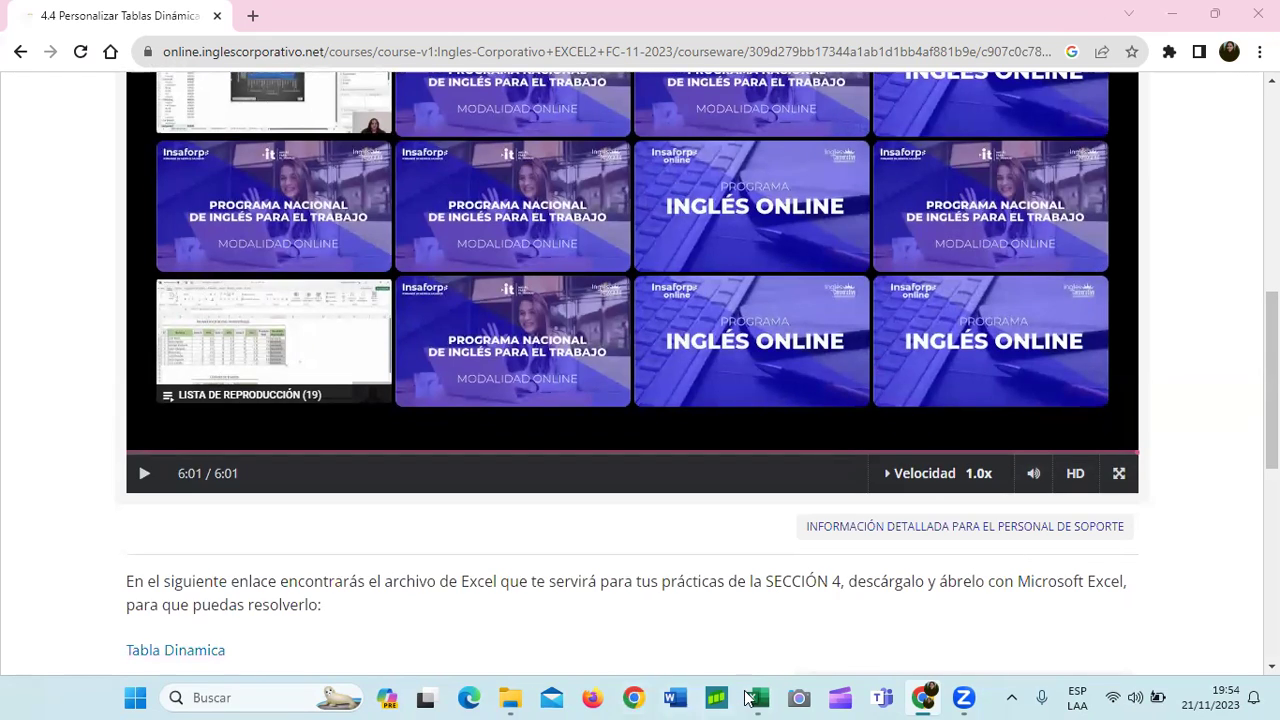
{"action": "mouse_move", "coordinate": [757, 697]}
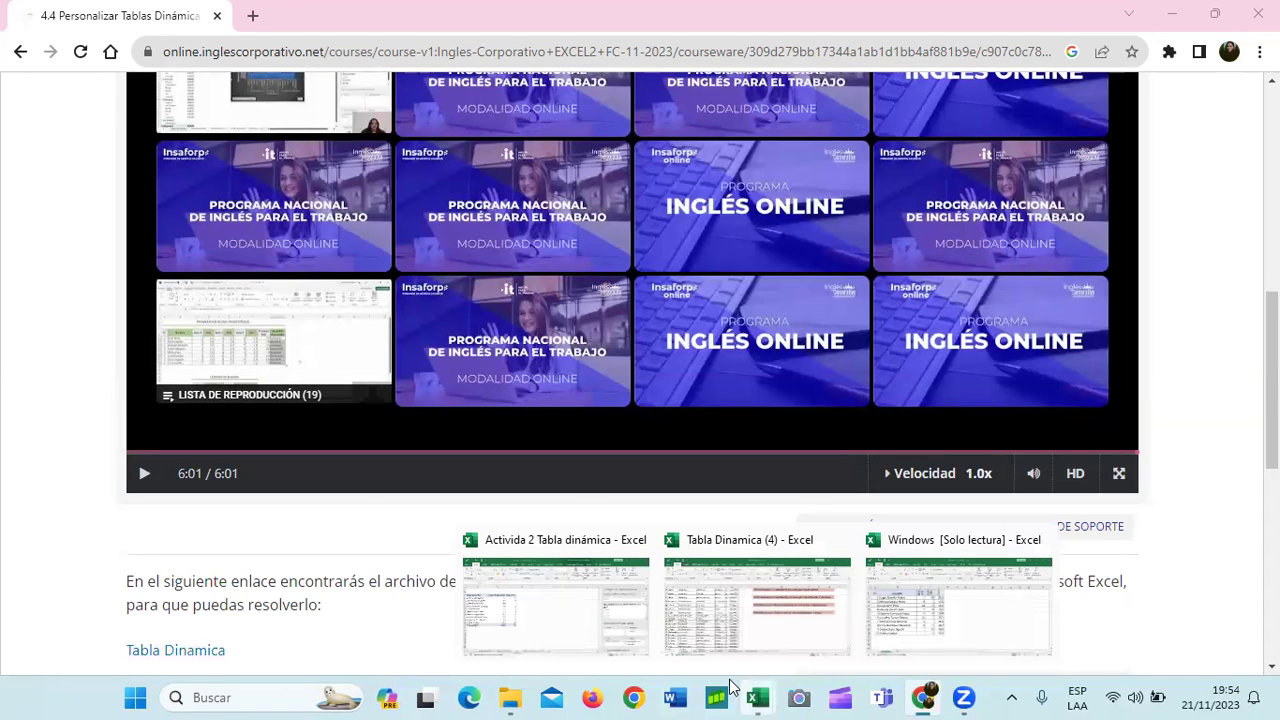
{"action": "left_click", "coordinate": [730, 686]}
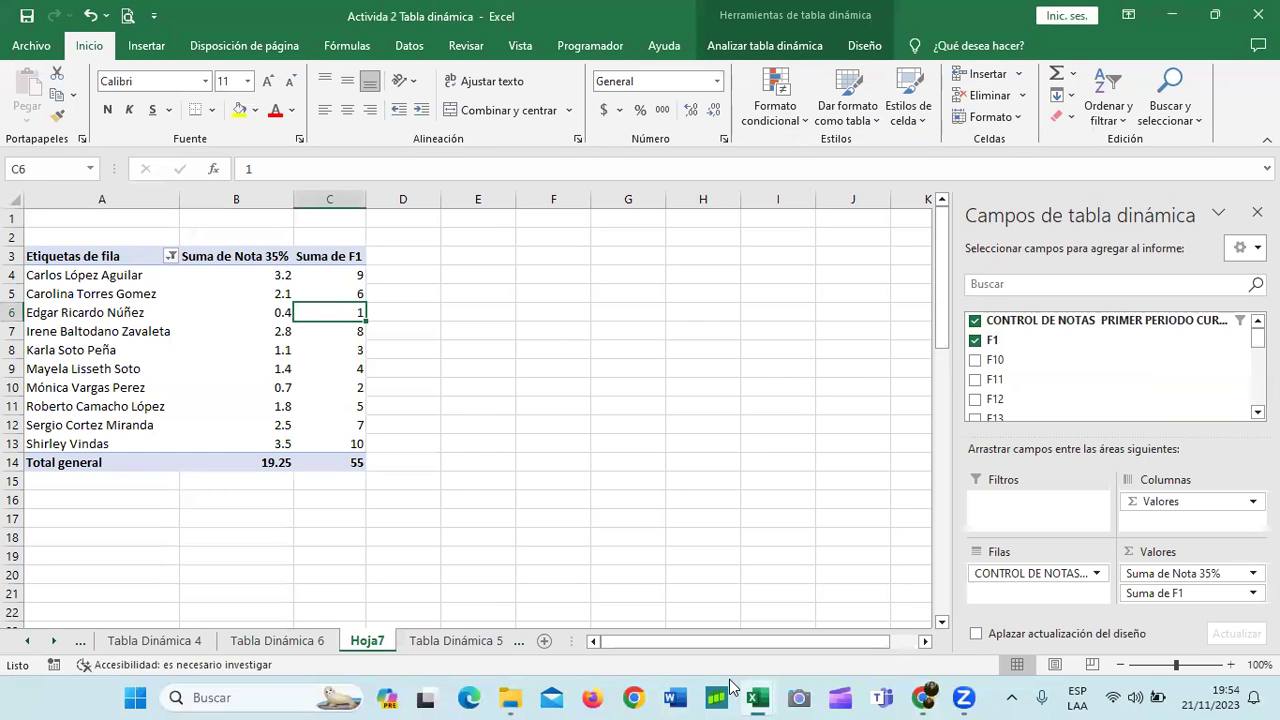
{"action": "left_click", "coordinate": [26, 641]}
{"action": "left_click", "coordinate": [26, 641]}
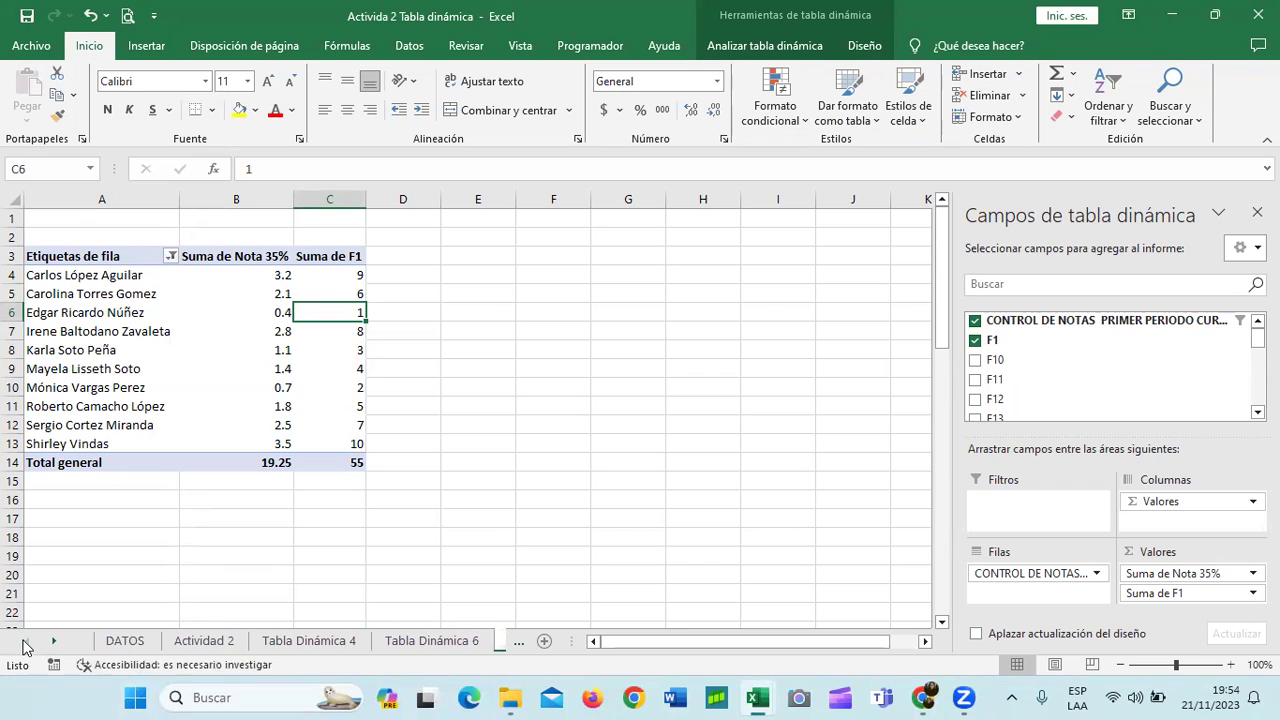
{"action": "left_click", "coordinate": [125, 641]}
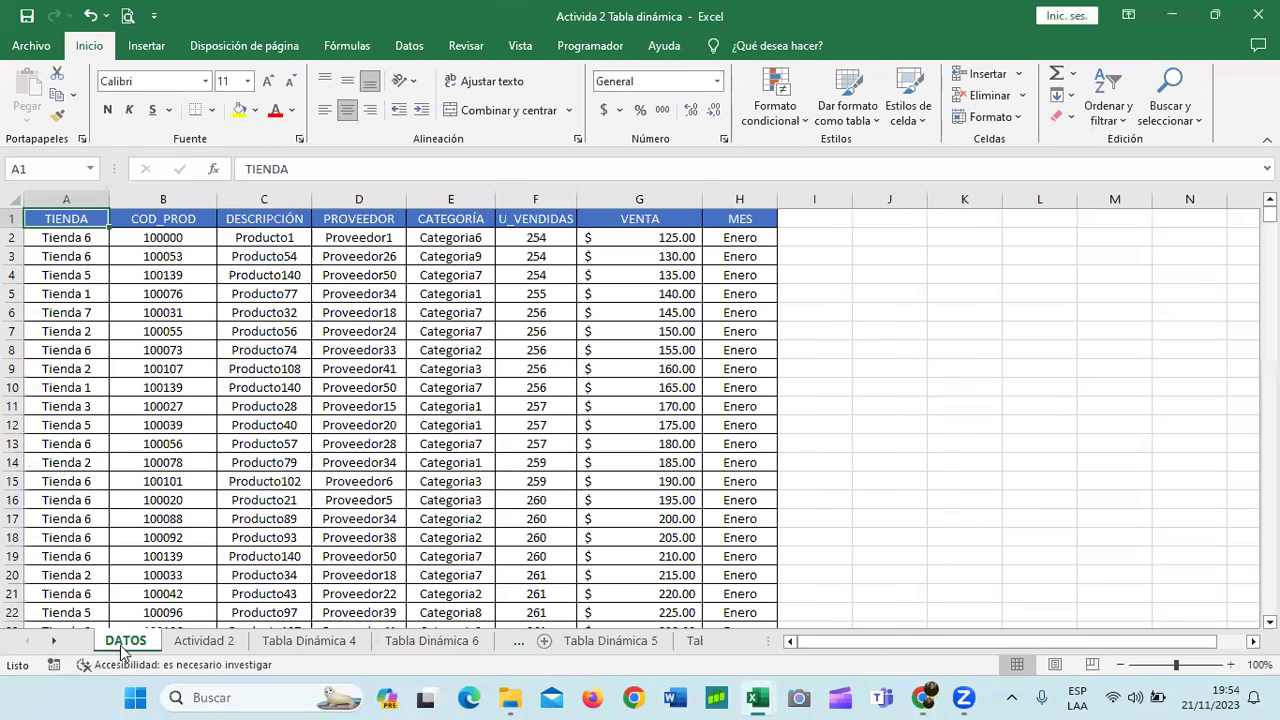
Preview the recommended pivot tables for the DATOS data, including VENTA por CATEGORÍA, VENTA por MES and DESCRIPCIÓN por PROVEEDOR y MES
{"action": "left_click", "coordinate": [585, 350]}
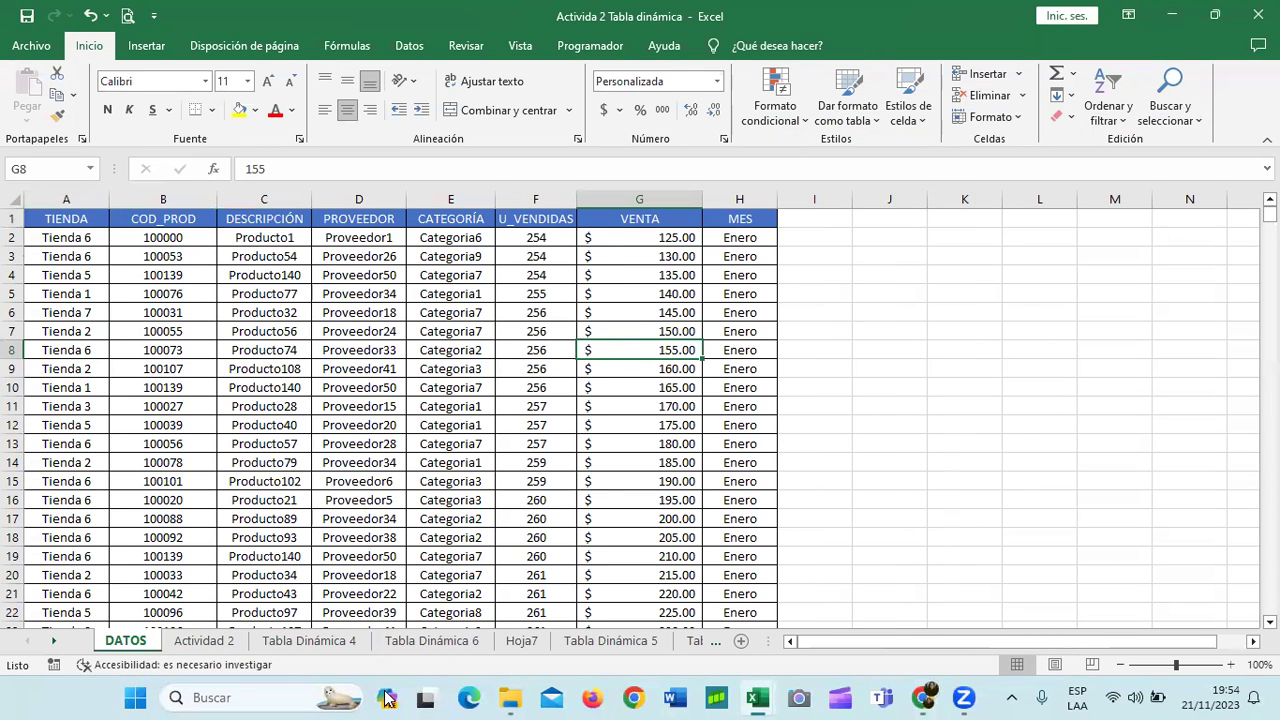
{"action": "left_click", "coordinate": [557, 313]}
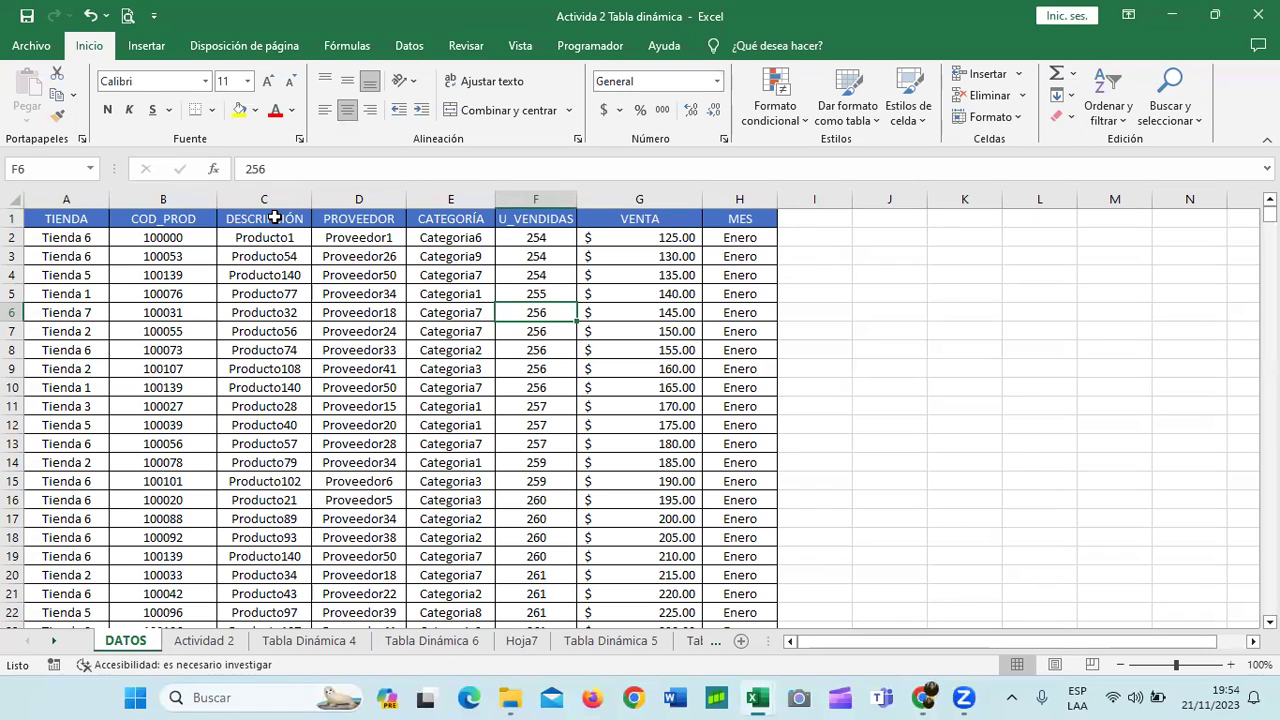
{"action": "left_click", "coordinate": [381, 296]}
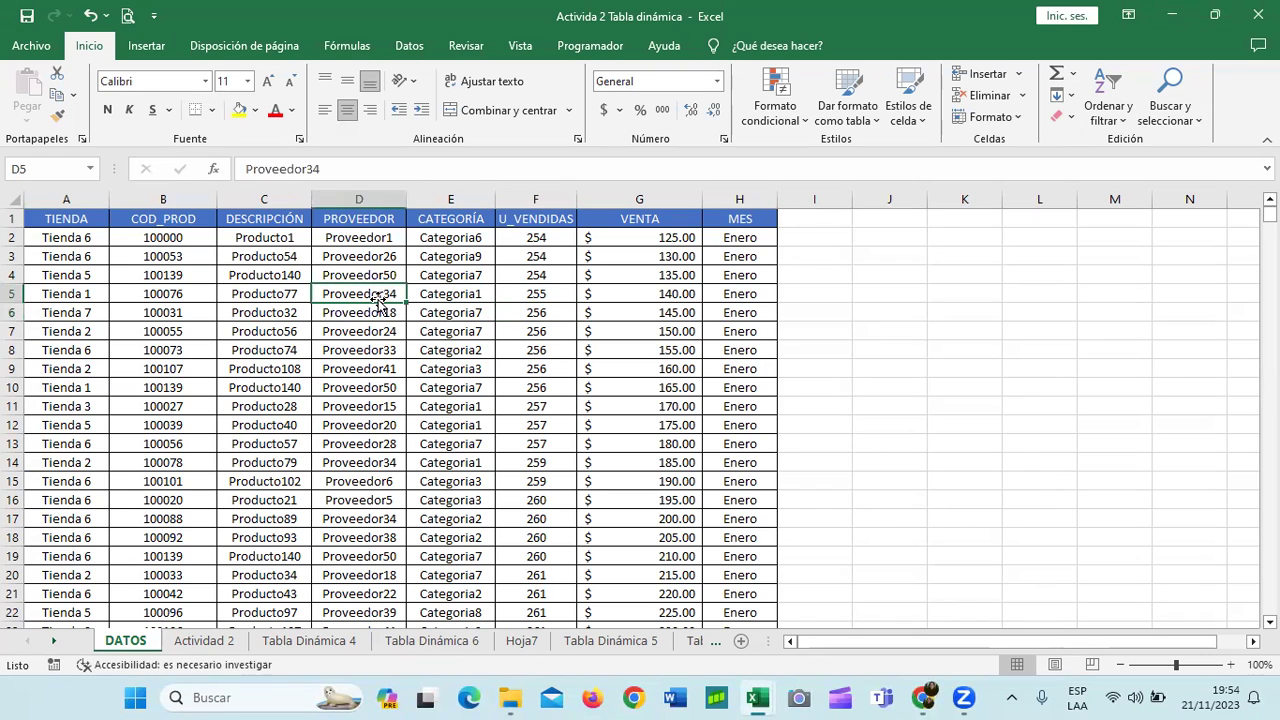
{"action": "left_click", "coordinate": [148, 47]}
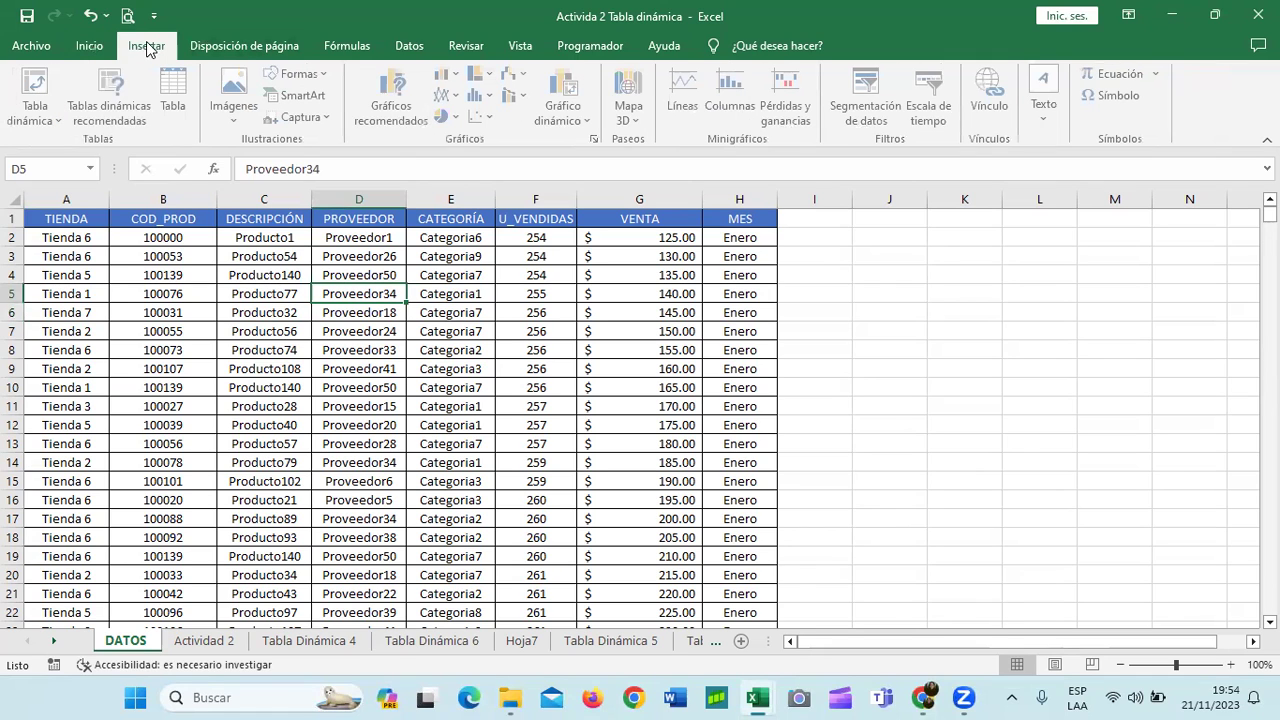
{"action": "left_click", "coordinate": [117, 104]}
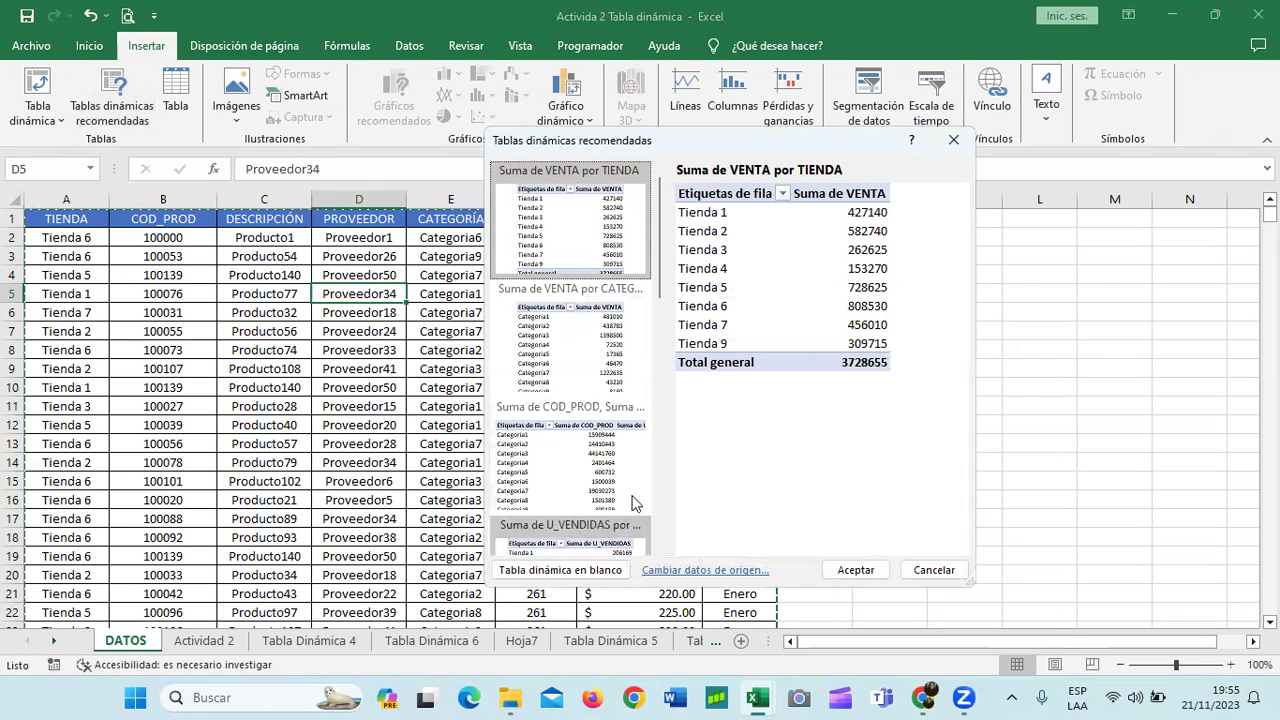
{"action": "left_click", "coordinate": [598, 343]}
{"action": "scroll", "coordinate": [598, 343], "scroll_direction": "down", "scroll_amount": 3}
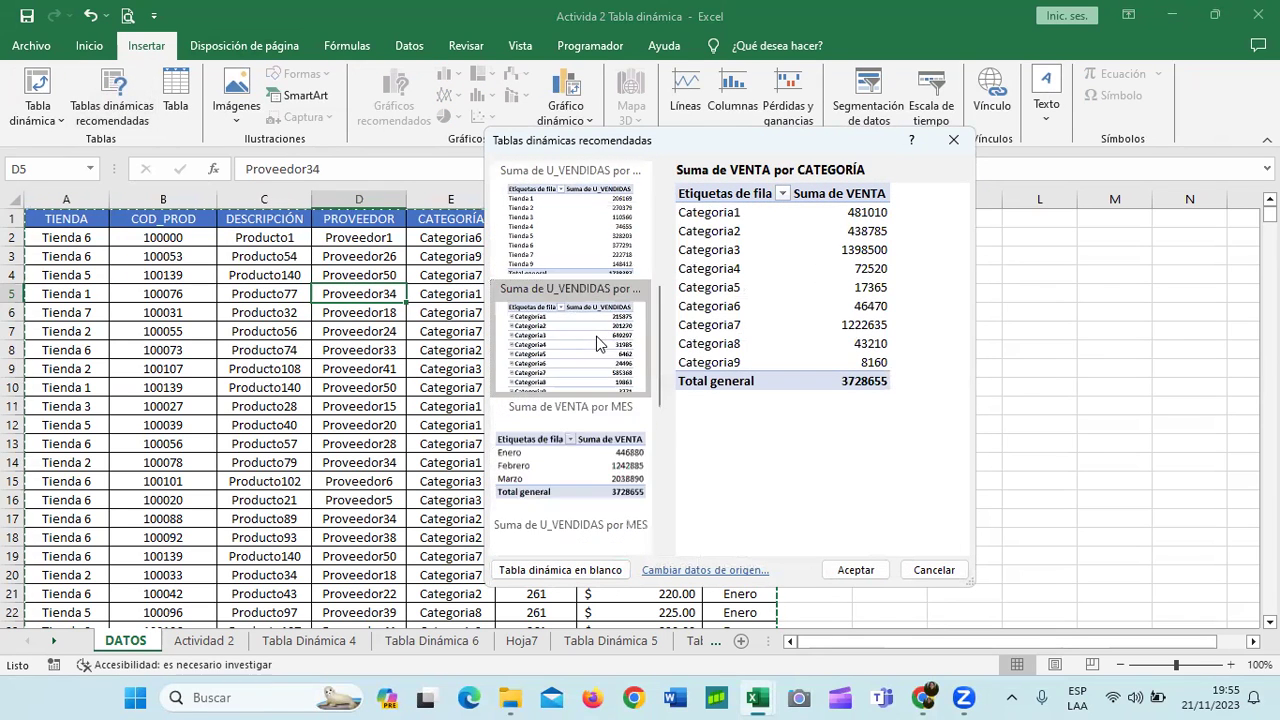
{"action": "left_click", "coordinate": [602, 436]}
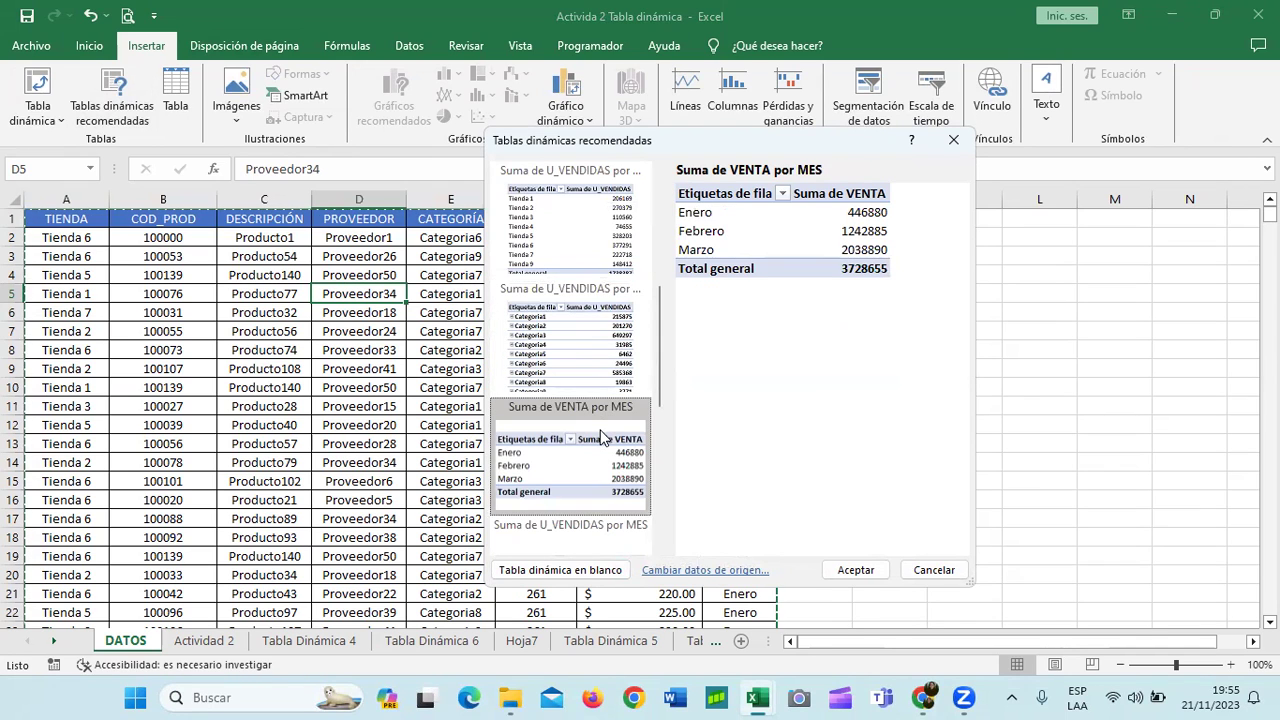
{"action": "scroll", "coordinate": [602, 436], "scroll_direction": "down", "scroll_amount": 3}
{"action": "left_click", "coordinate": [594, 493]}
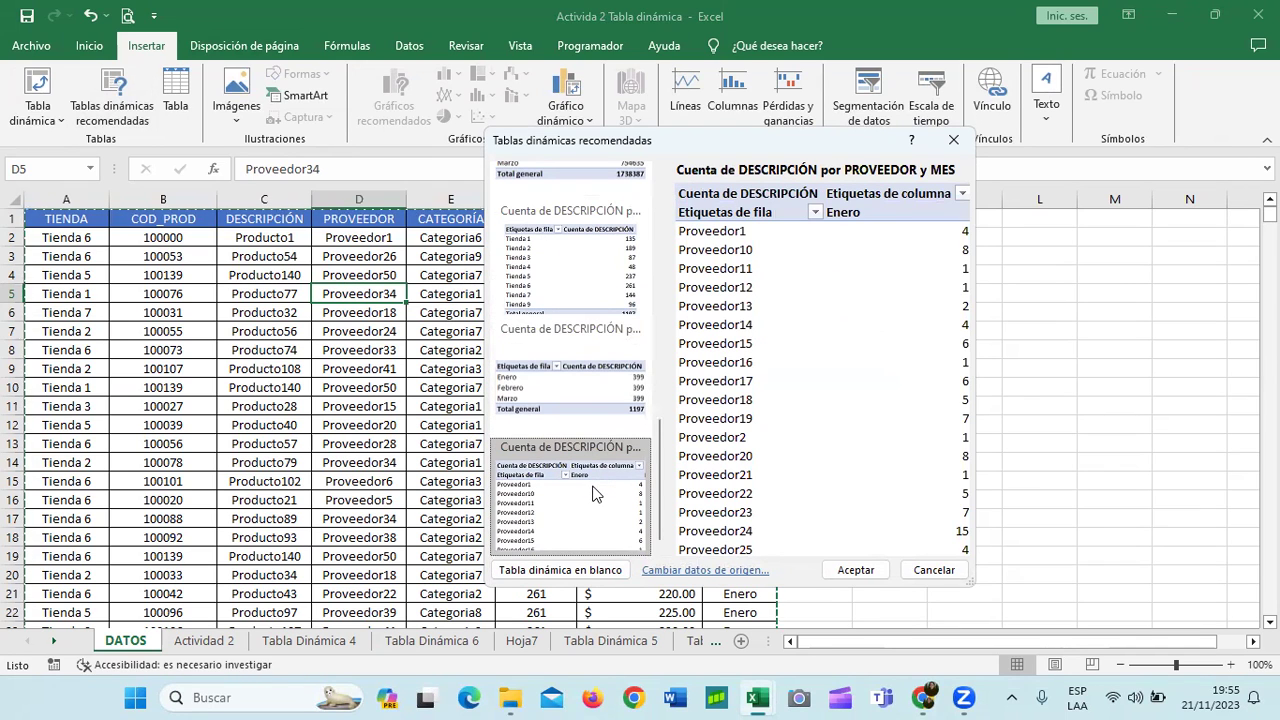
Insert a blank pivot table on a new sheet, with TIENDA as rows and the sum of VENTA as values
{"action": "left_click", "coordinate": [578, 570]}
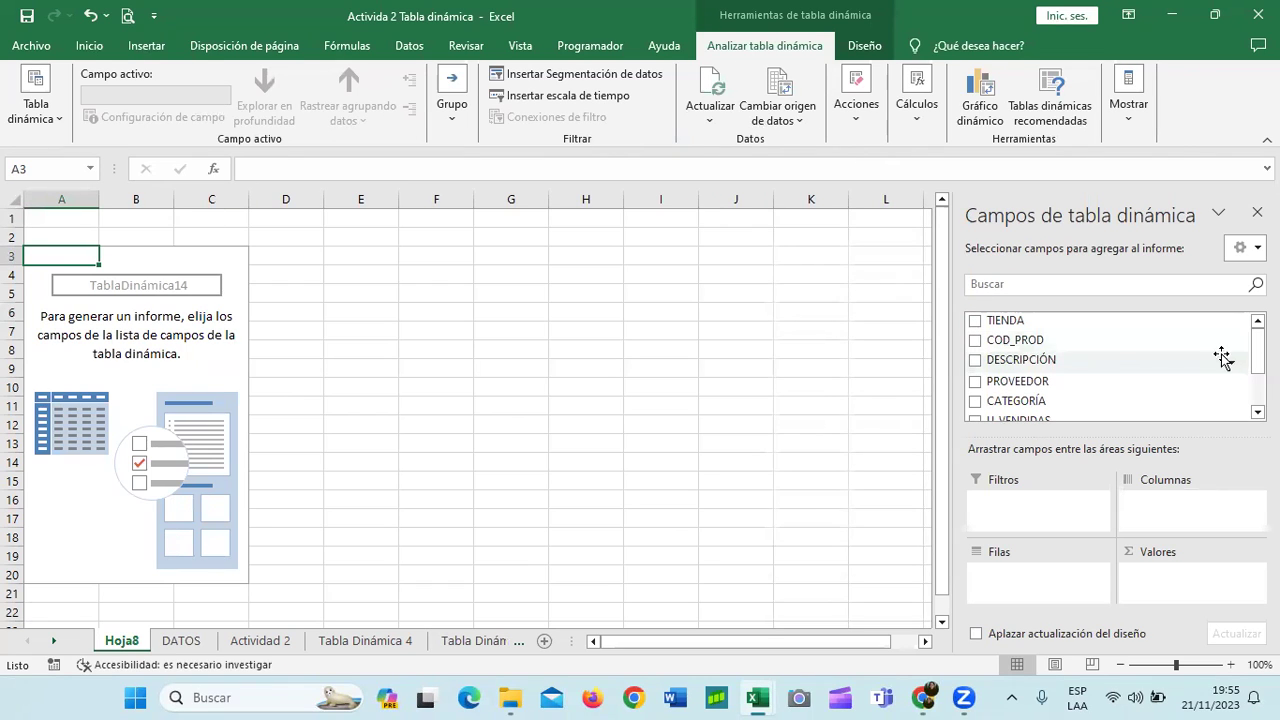
{"action": "left_click", "coordinate": [975, 321]}
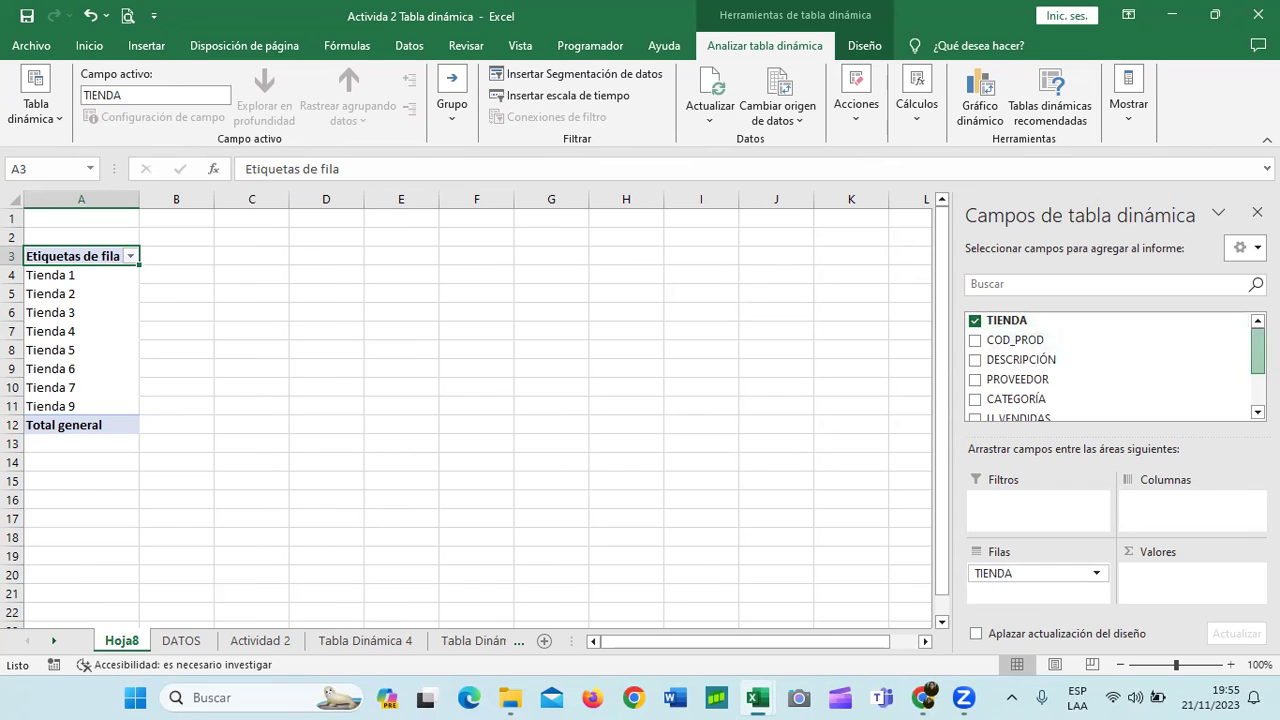
{"action": "left_click_drag", "start_coordinate": [1258, 350], "coordinate": [1258, 385]}
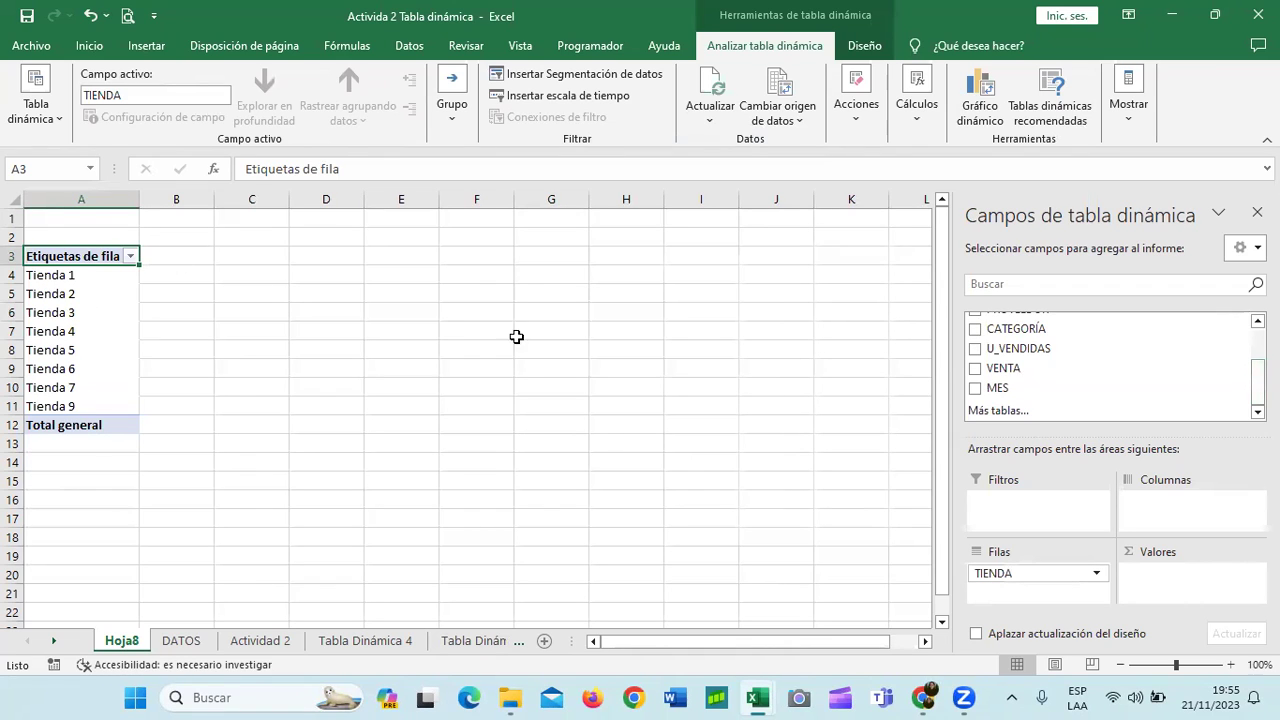
{"action": "left_click", "coordinate": [975, 369]}
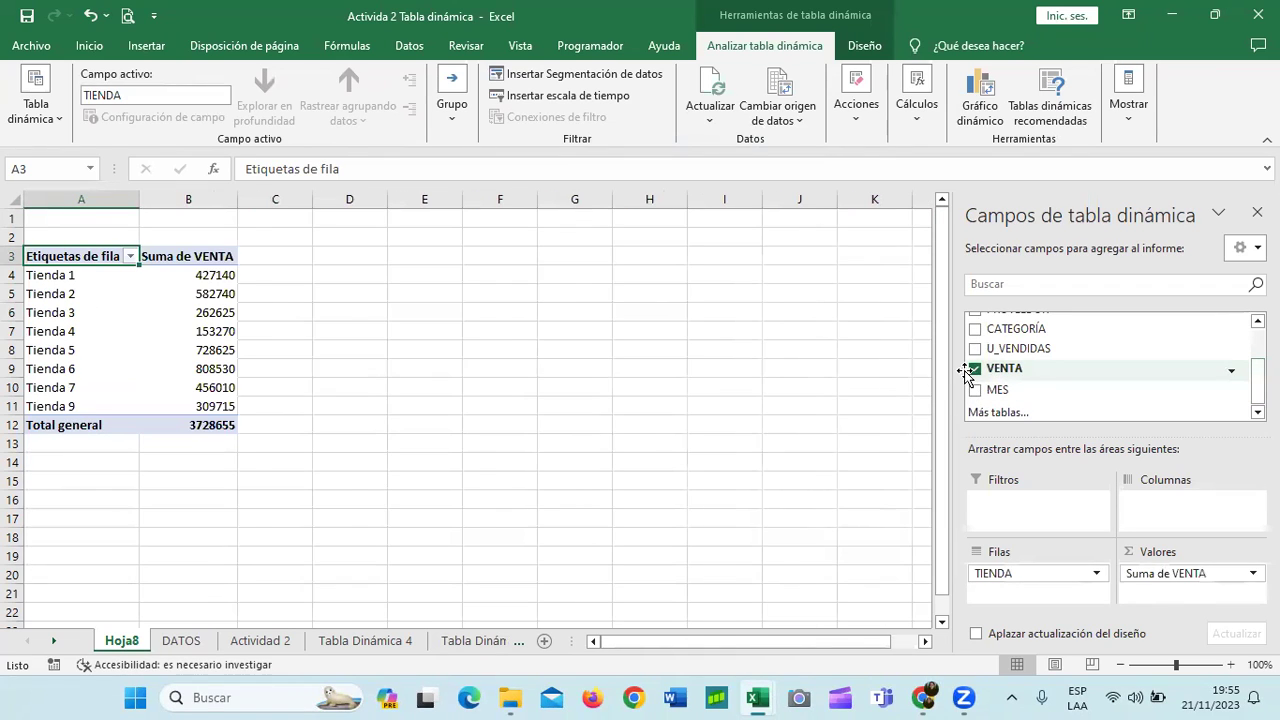
Set the number format of the Suma de VENTA value field to Contabilidad
{"action": "left_click", "coordinate": [1228, 574]}
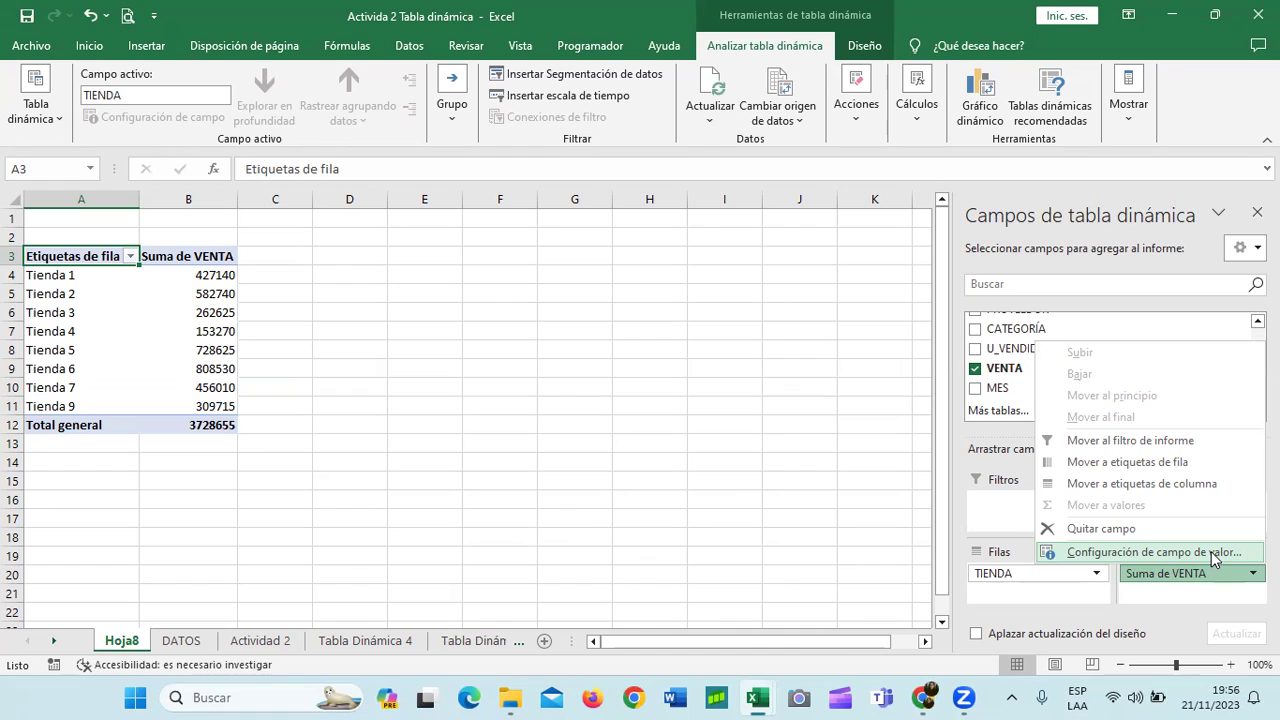
{"action": "left_click", "coordinate": [1211, 551]}
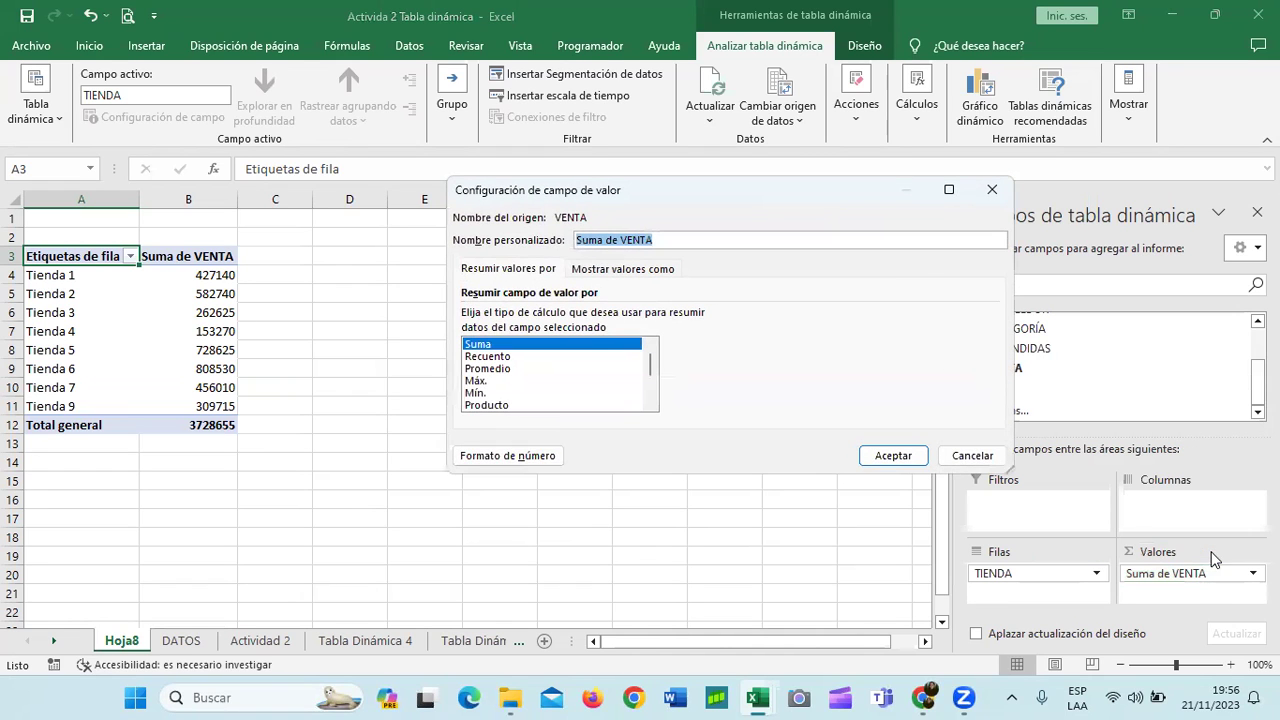
{"action": "left_click", "coordinate": [540, 458]}
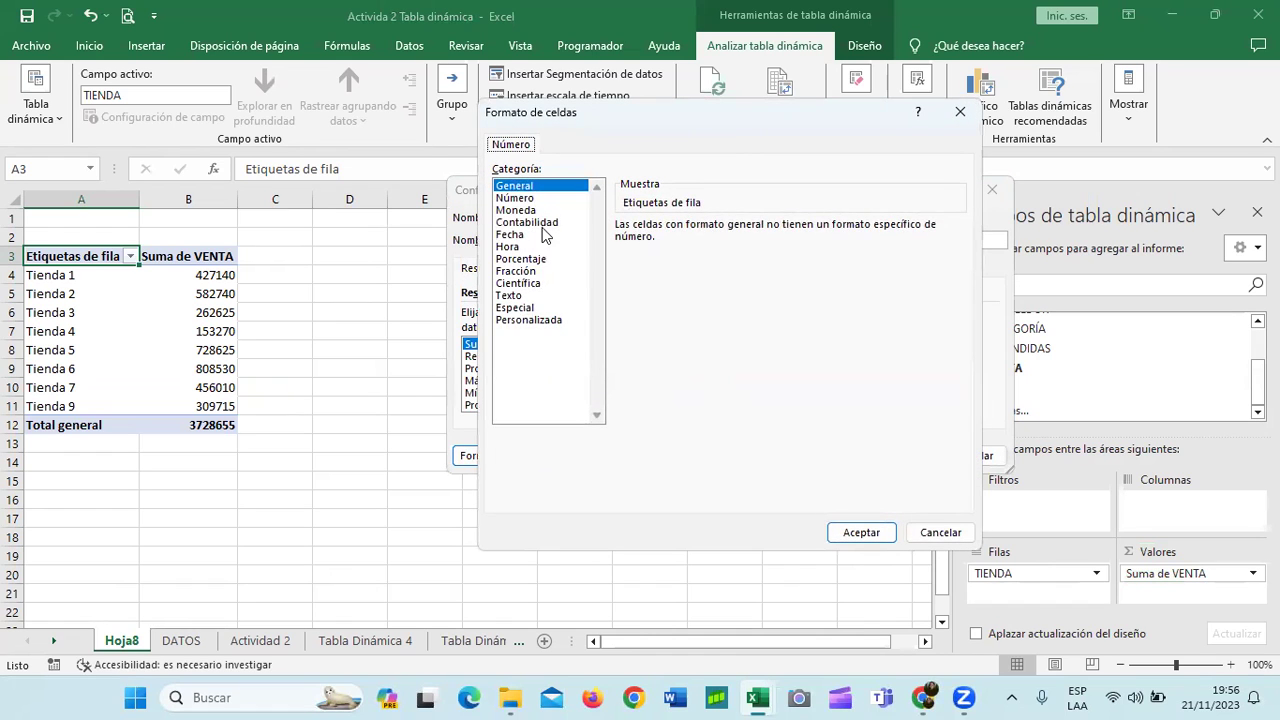
{"action": "left_click", "coordinate": [542, 224]}
{"action": "left_click", "coordinate": [886, 532]}
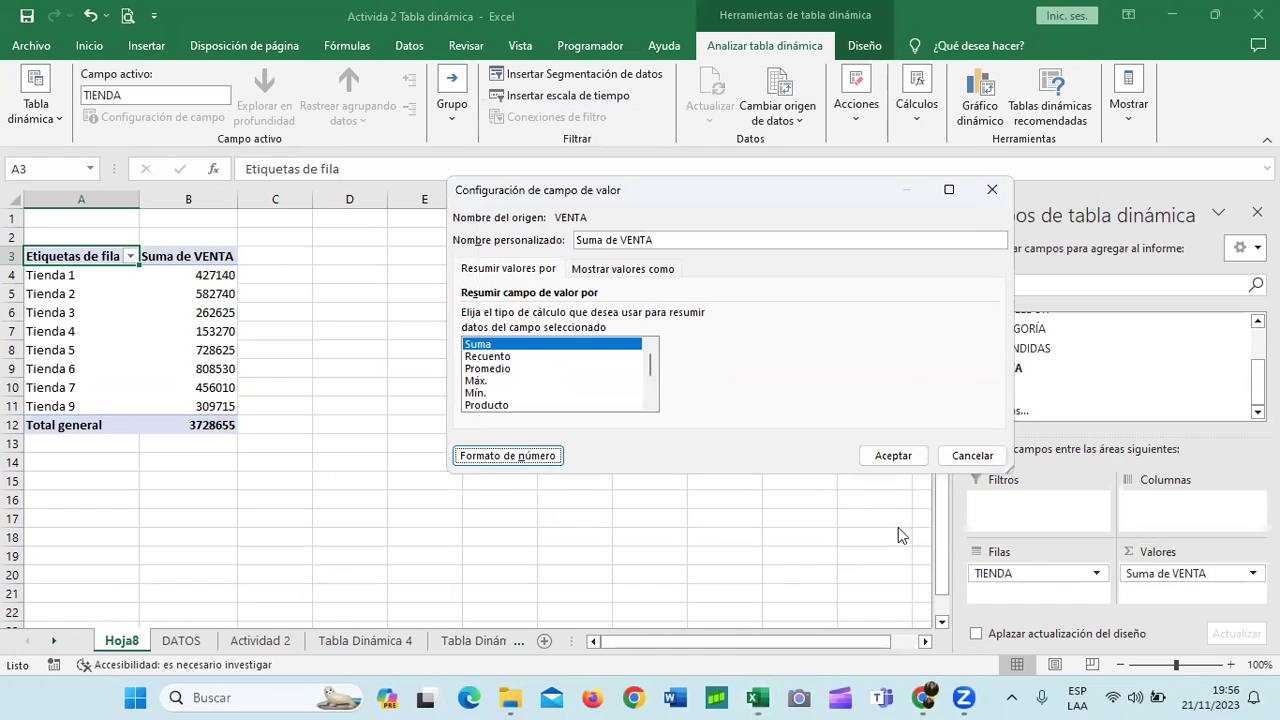
{"action": "left_click", "coordinate": [900, 457]}
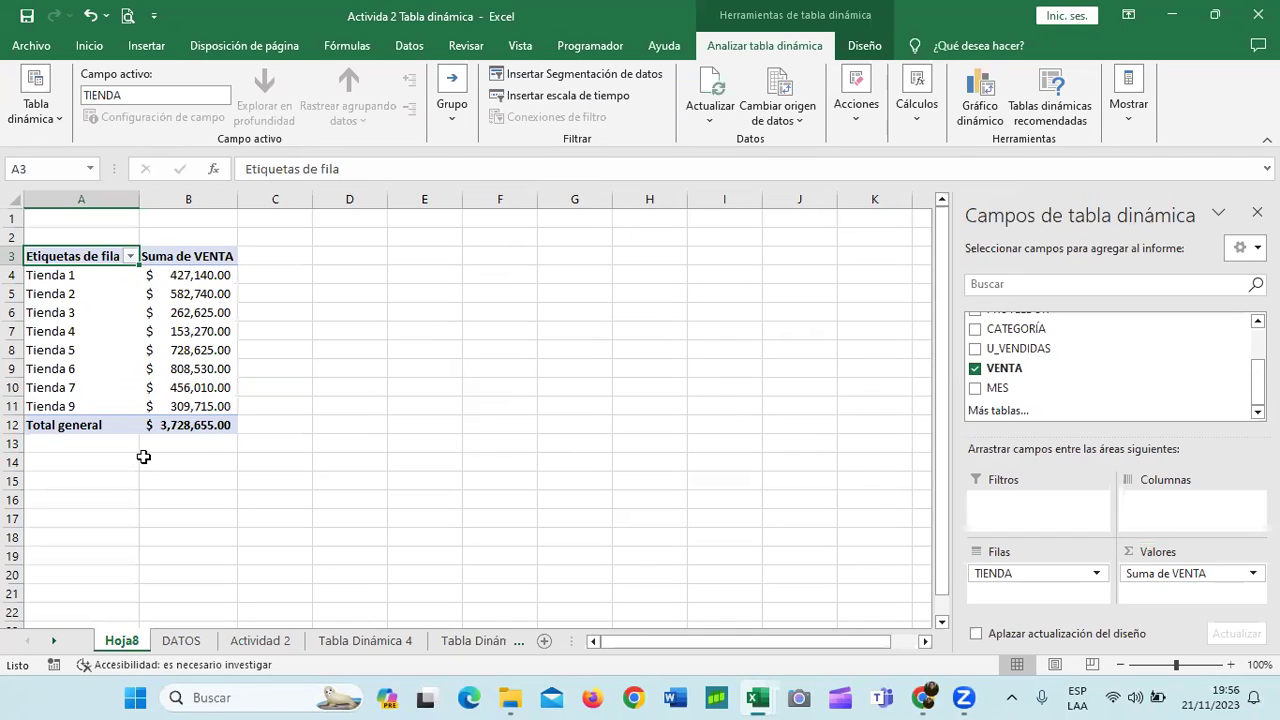
Add filters to the DATOS header row and view the list of stores in the TIENDA filter without applying it
{"action": "left_click", "coordinate": [185, 646]}
{"action": "left_click", "coordinate": [80, 243]}
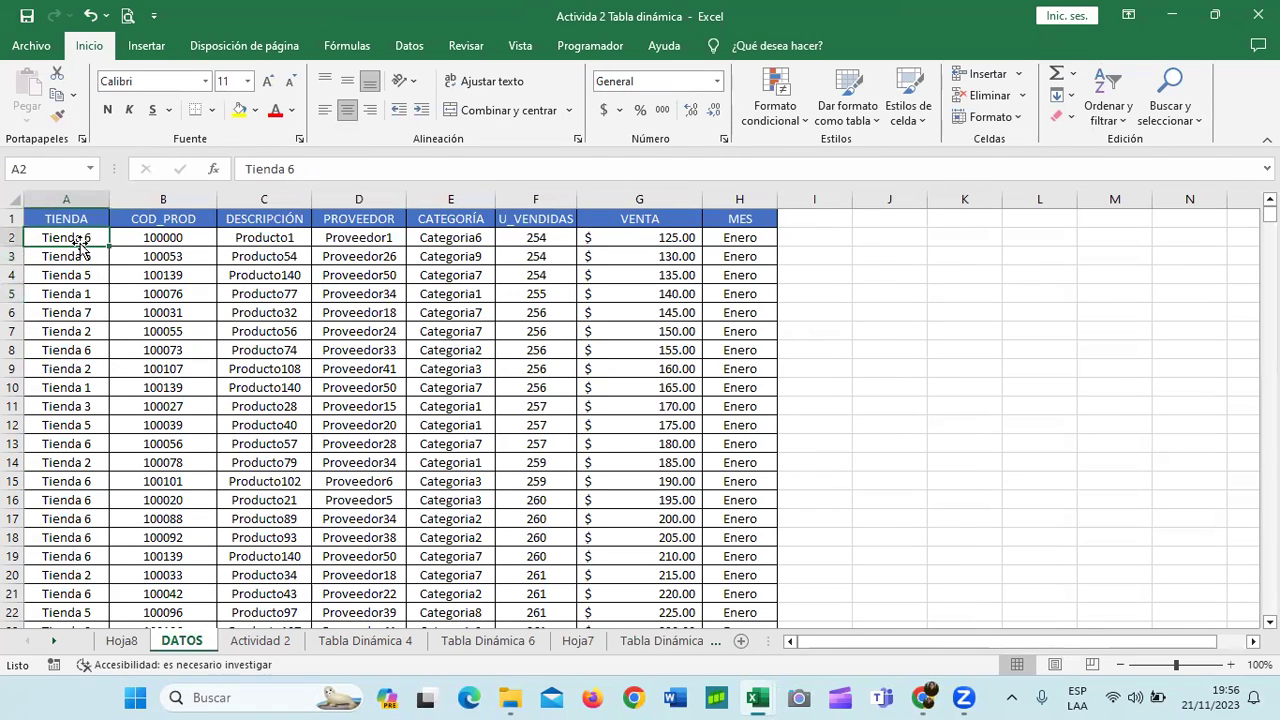
{"action": "left_click", "coordinate": [1117, 120]}
{"action": "left_click", "coordinate": [1124, 209]}
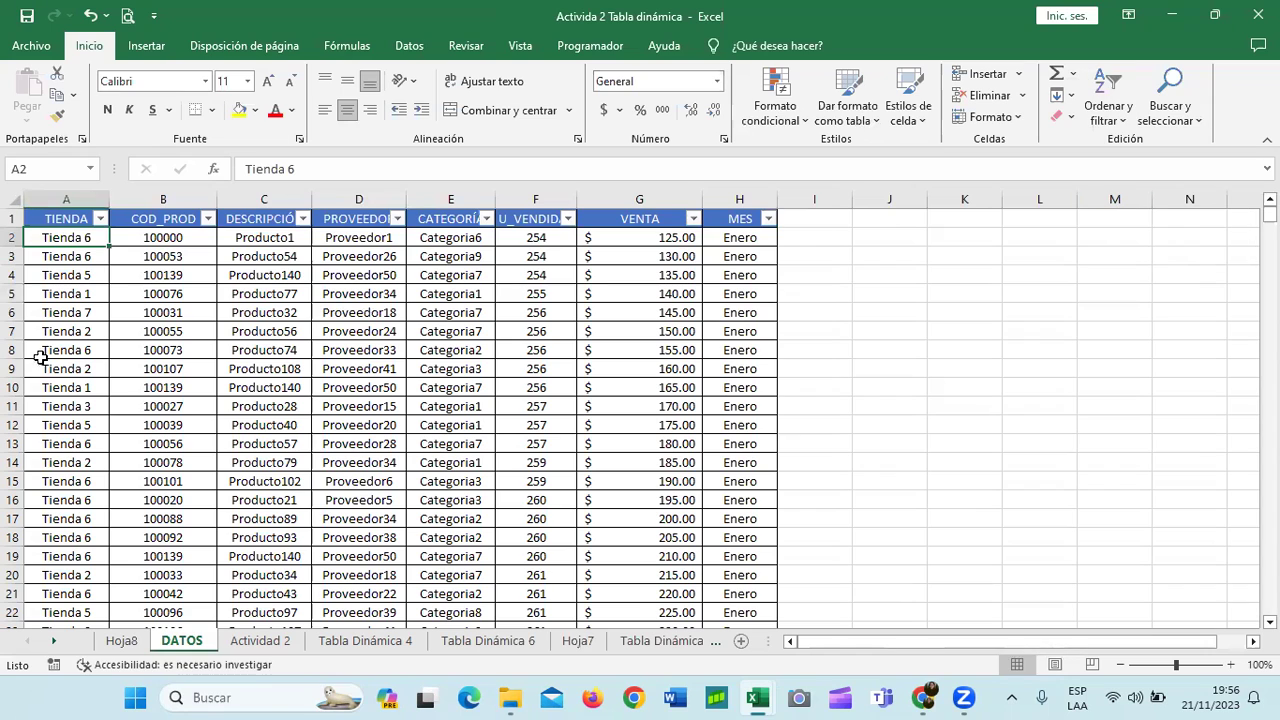
{"action": "left_click", "coordinate": [100, 218]}
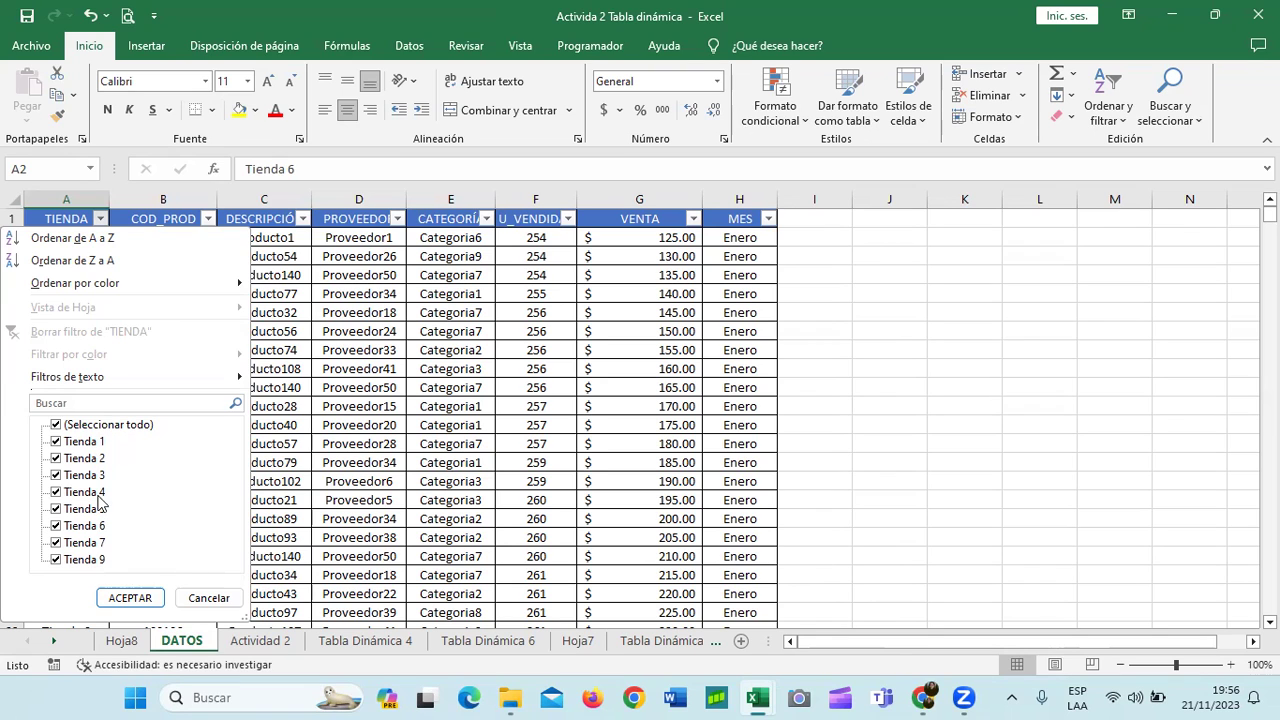
{"action": "left_click", "coordinate": [208, 597]}
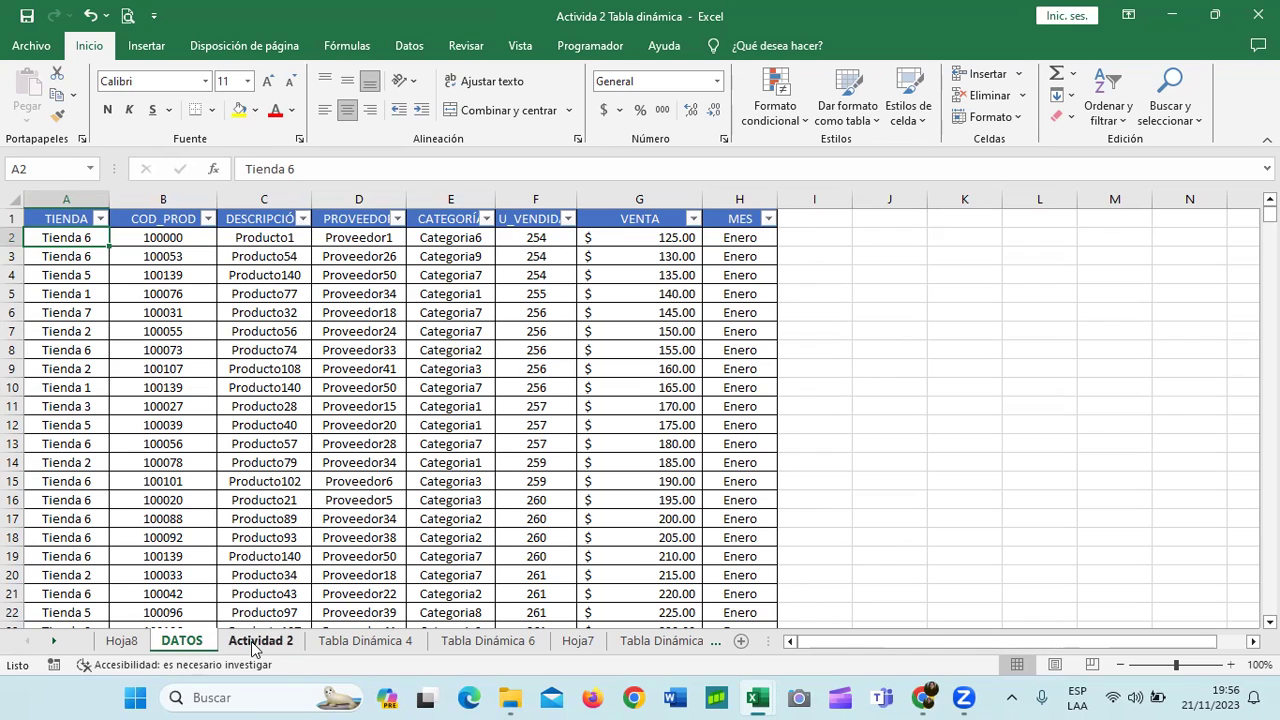
Zoom the Hoja8 sheet to 110% and add the sum of U_VENDIDAS as a second value in the pivot table
{"action": "left_click", "coordinate": [120, 643]}
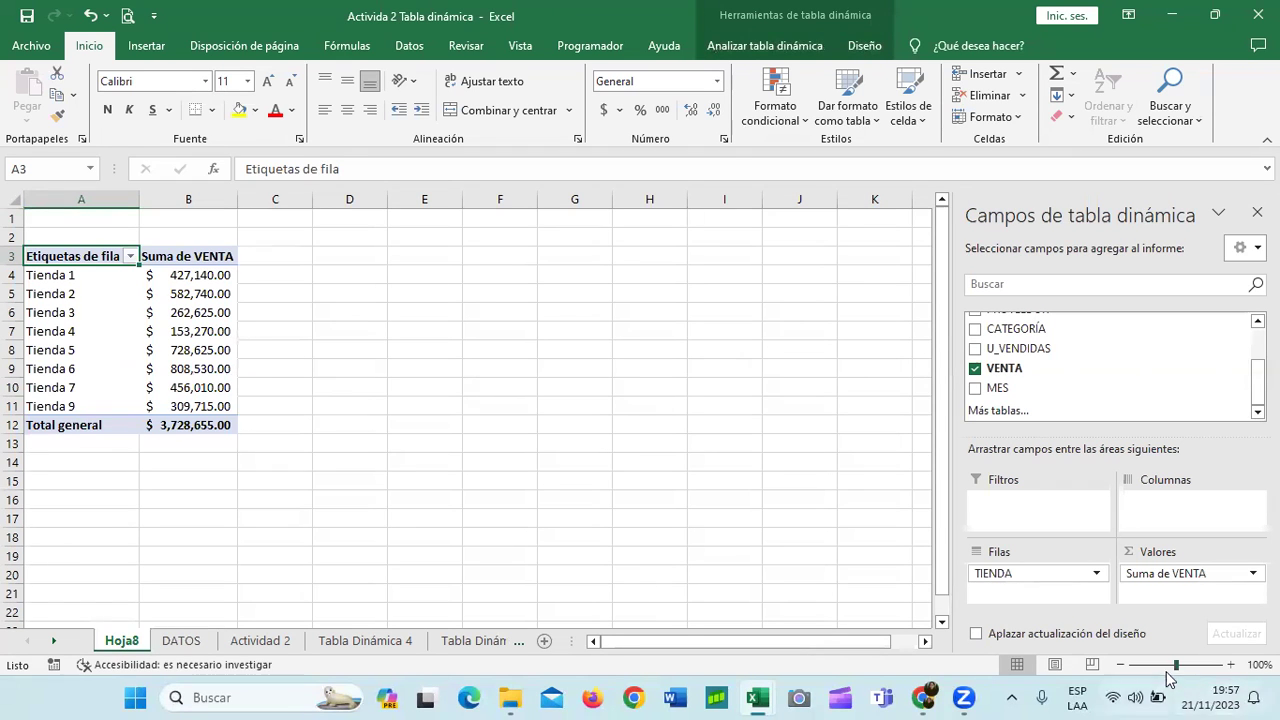
{"action": "left_click", "coordinate": [1230, 665]}
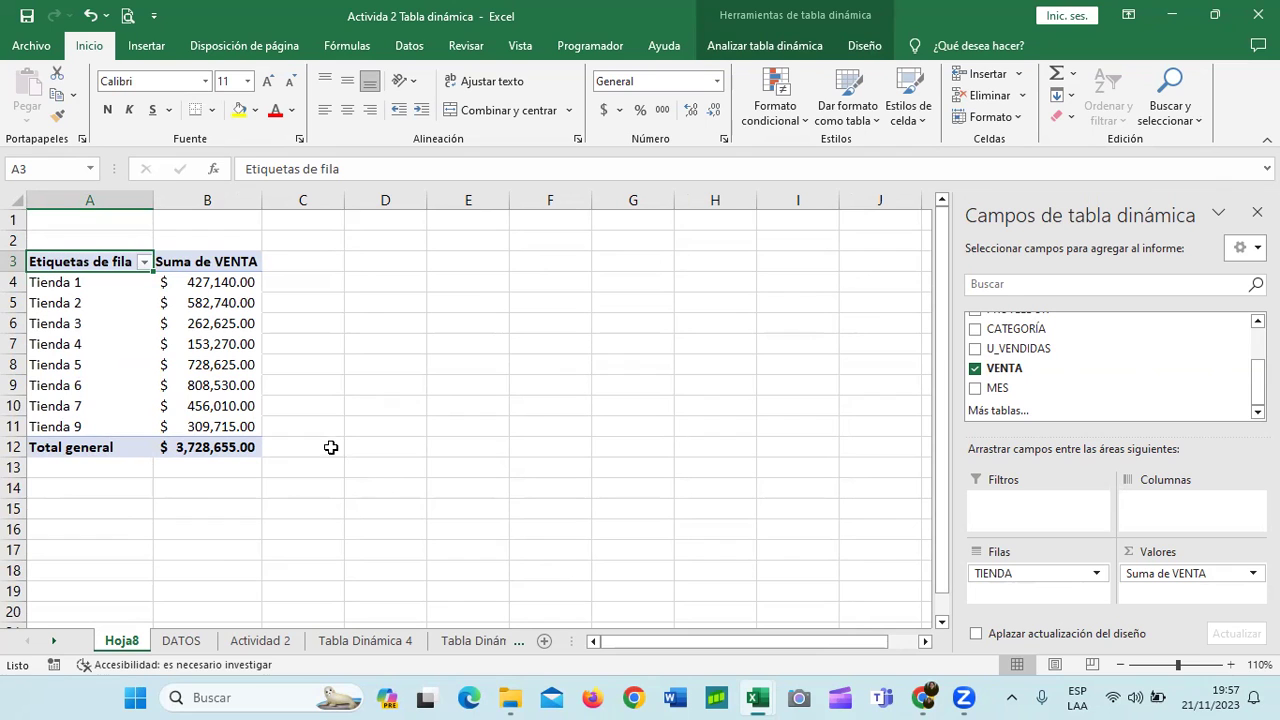
{"action": "left_click", "coordinate": [975, 349]}
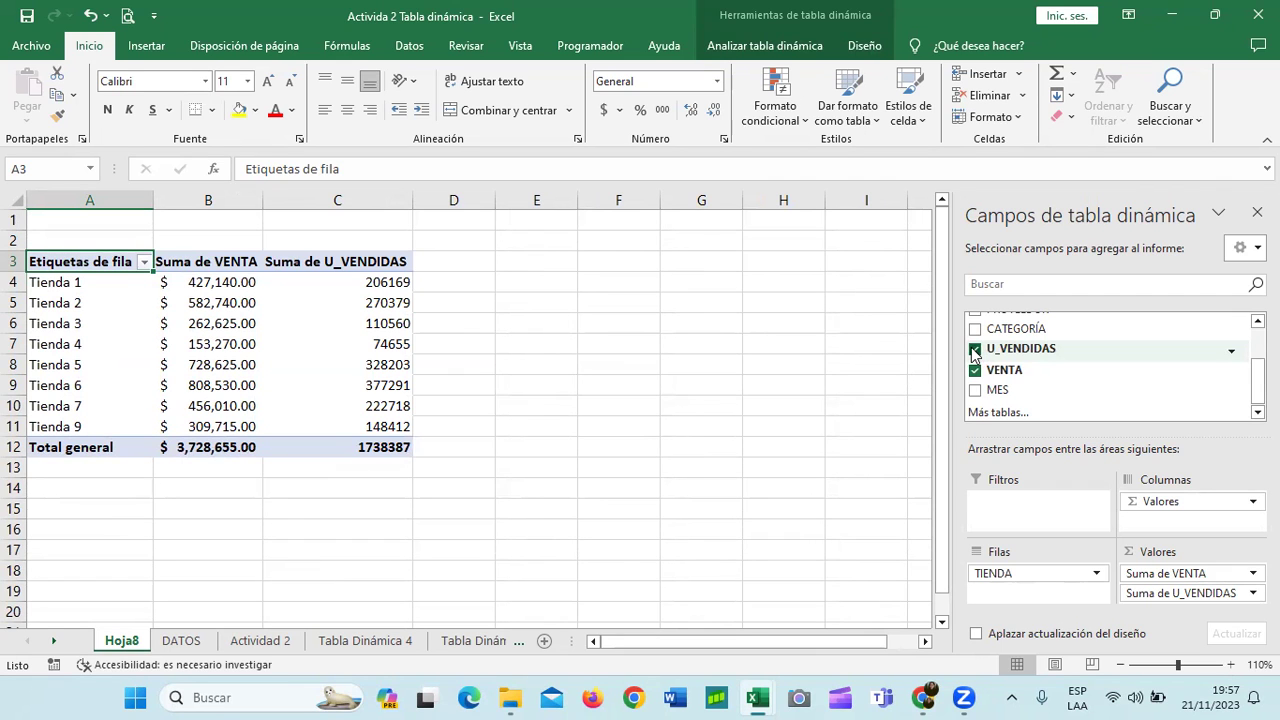
{"action": "left_click", "coordinate": [189, 643]}
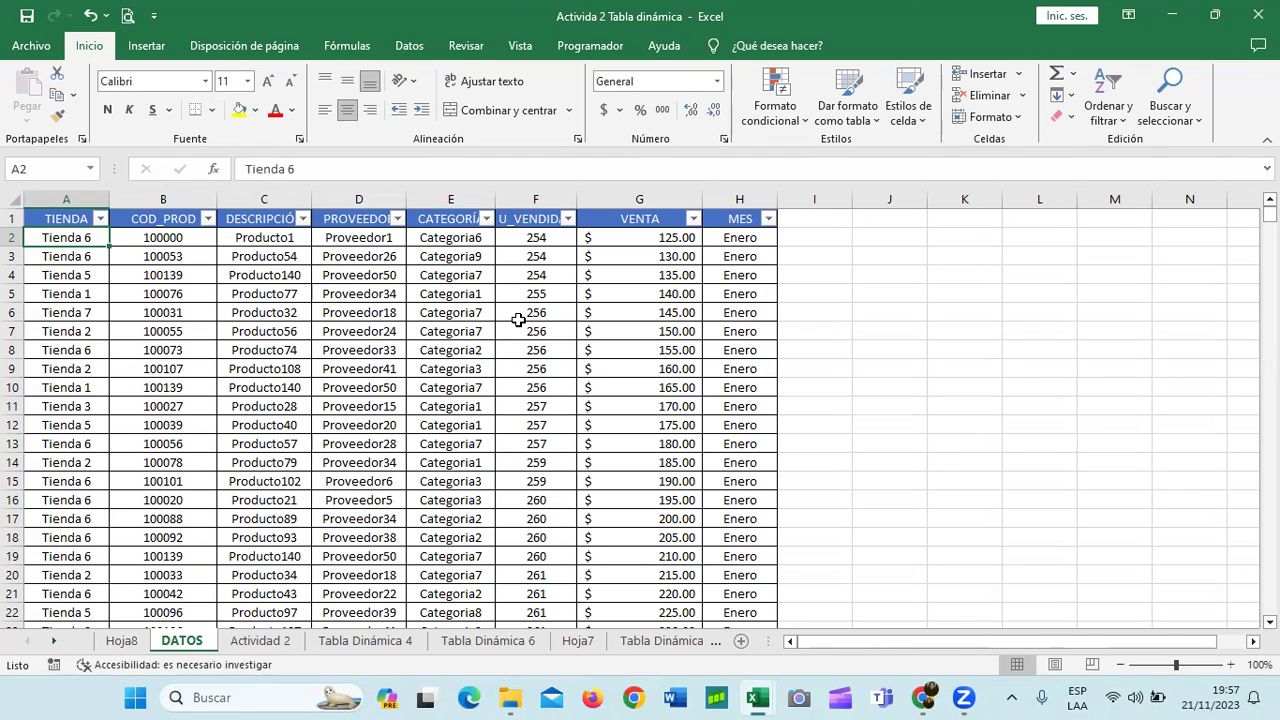
{"action": "left_click", "coordinate": [122, 641]}
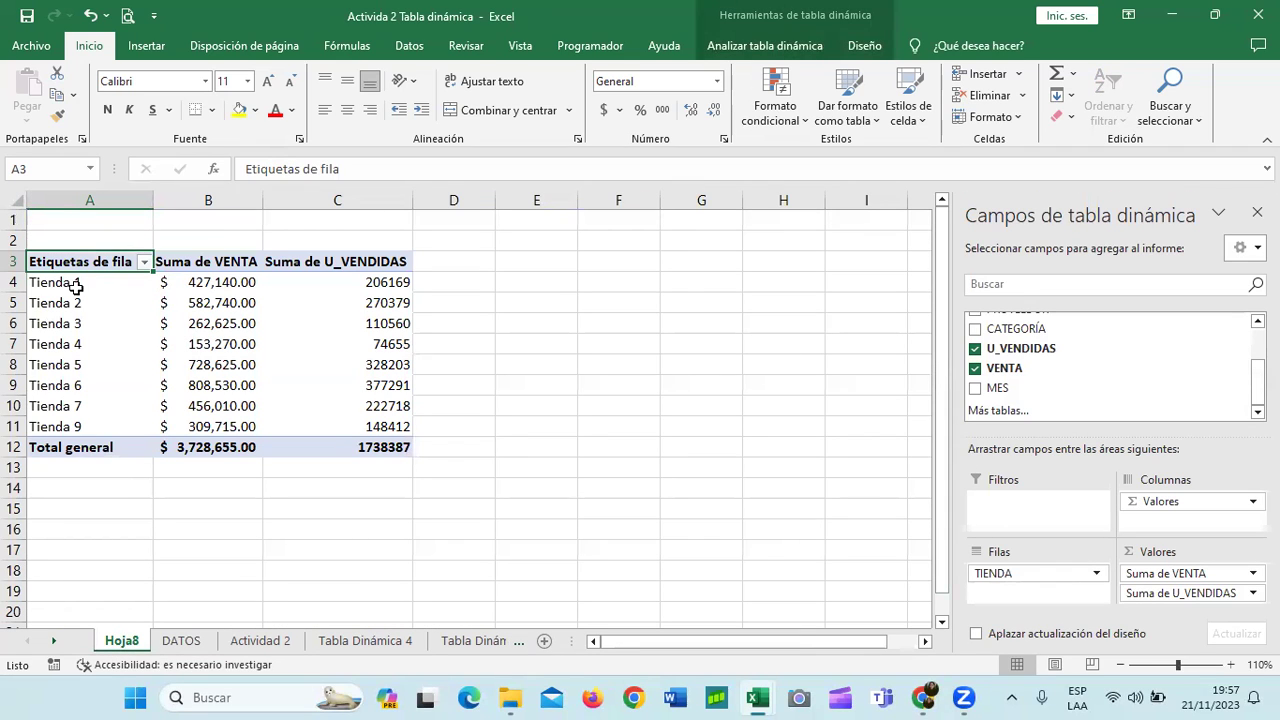
{"action": "left_click", "coordinate": [14, 343]}
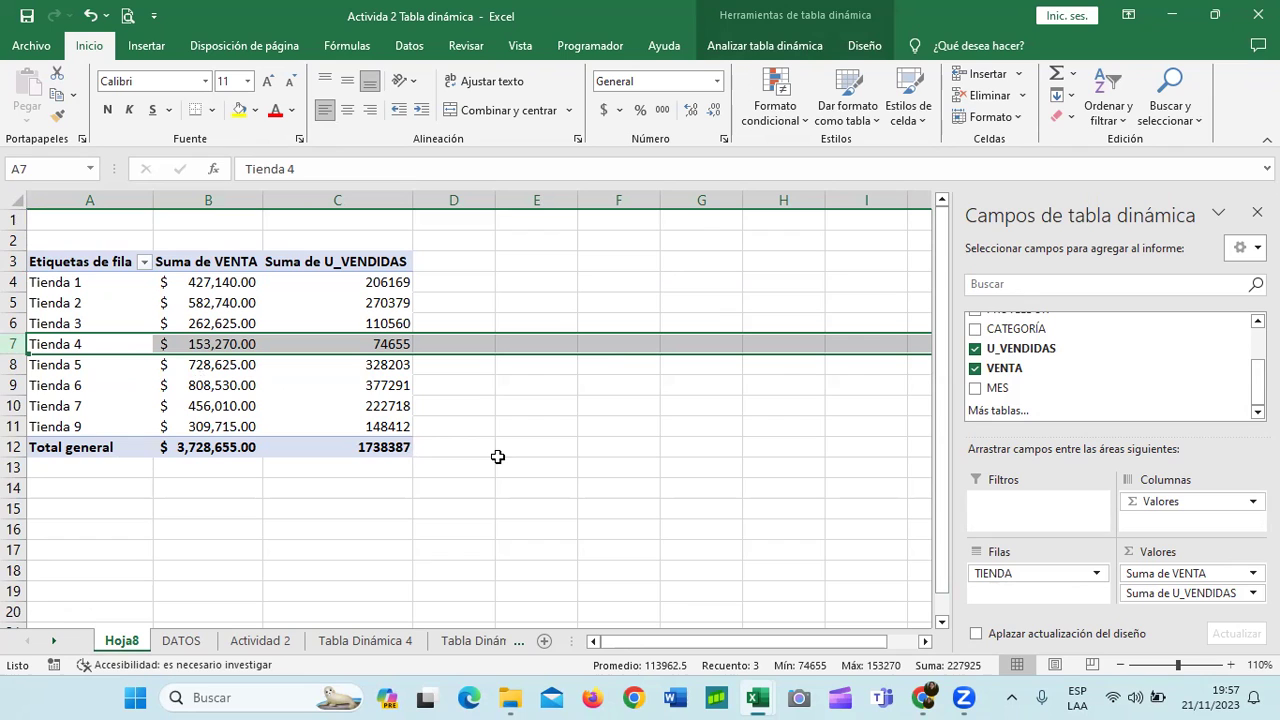
Try MES as a row field under TIENDA and as a column field, and remove it from the pivot table
{"action": "left_click", "coordinate": [975, 389]}
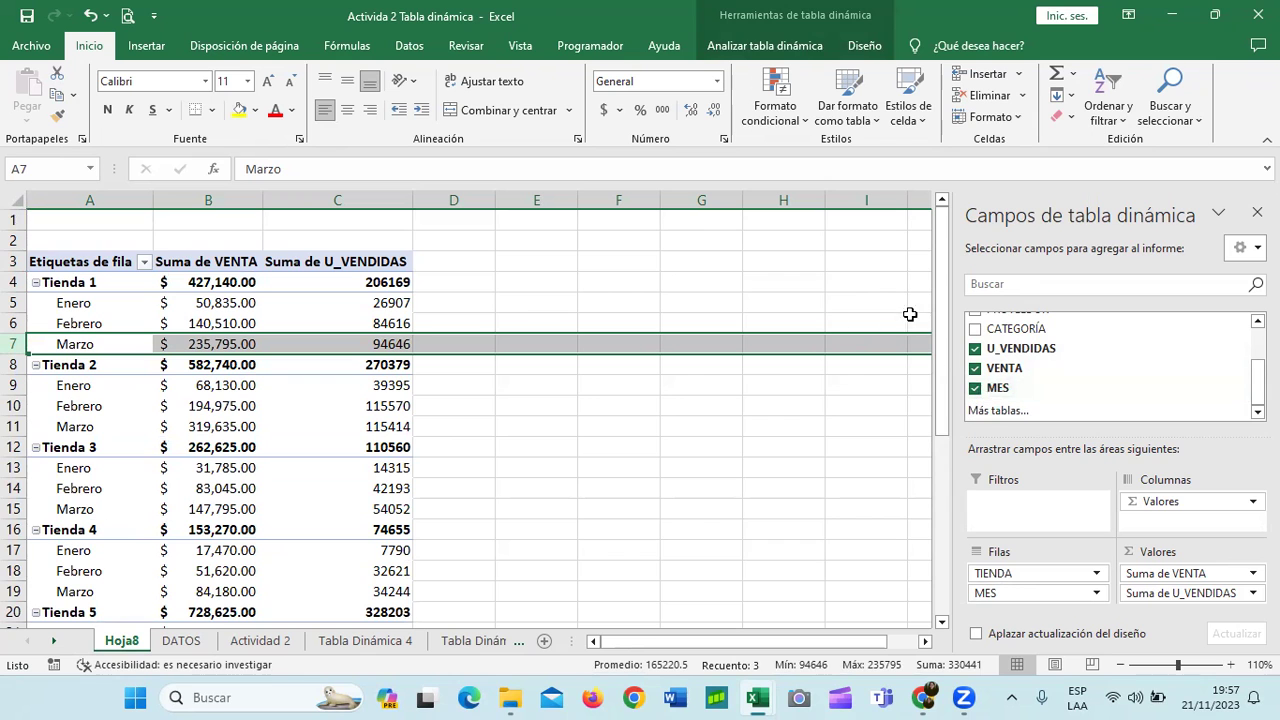
{"action": "left_click_drag", "start_coordinate": [943, 295], "coordinate": [945, 250]}
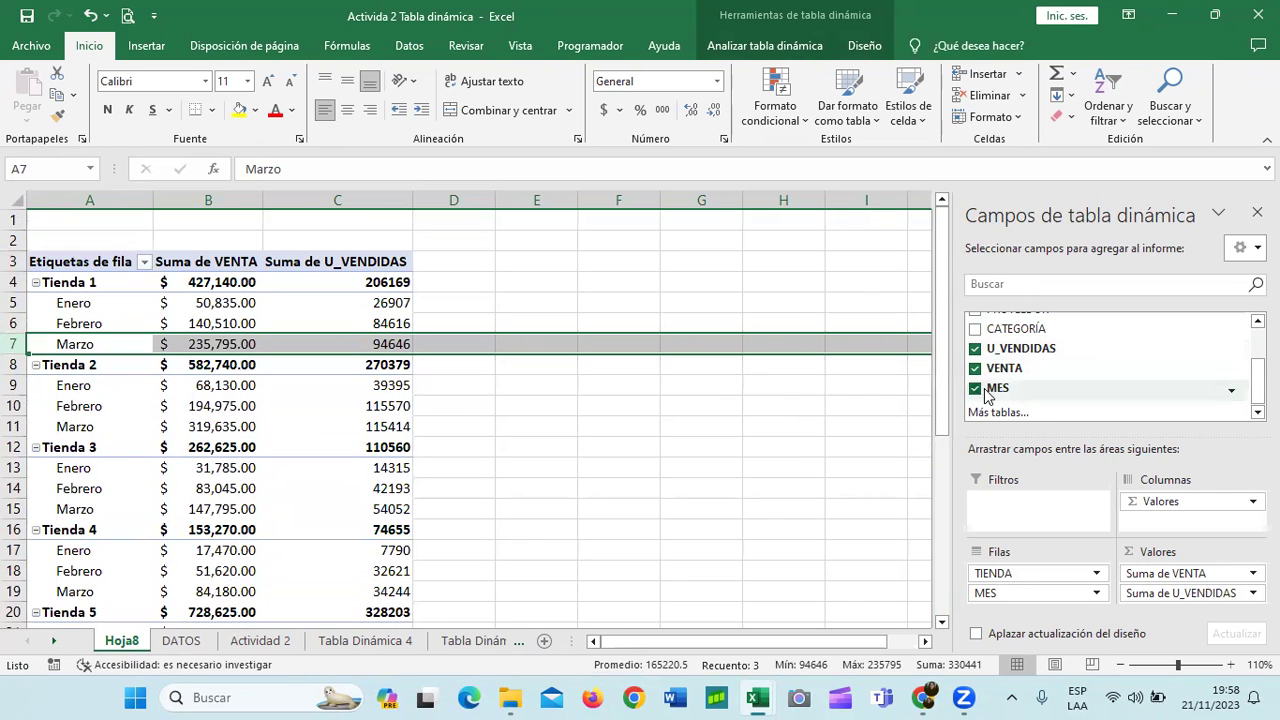
{"action": "left_click_drag", "start_coordinate": [996, 596], "coordinate": [1140, 519]}
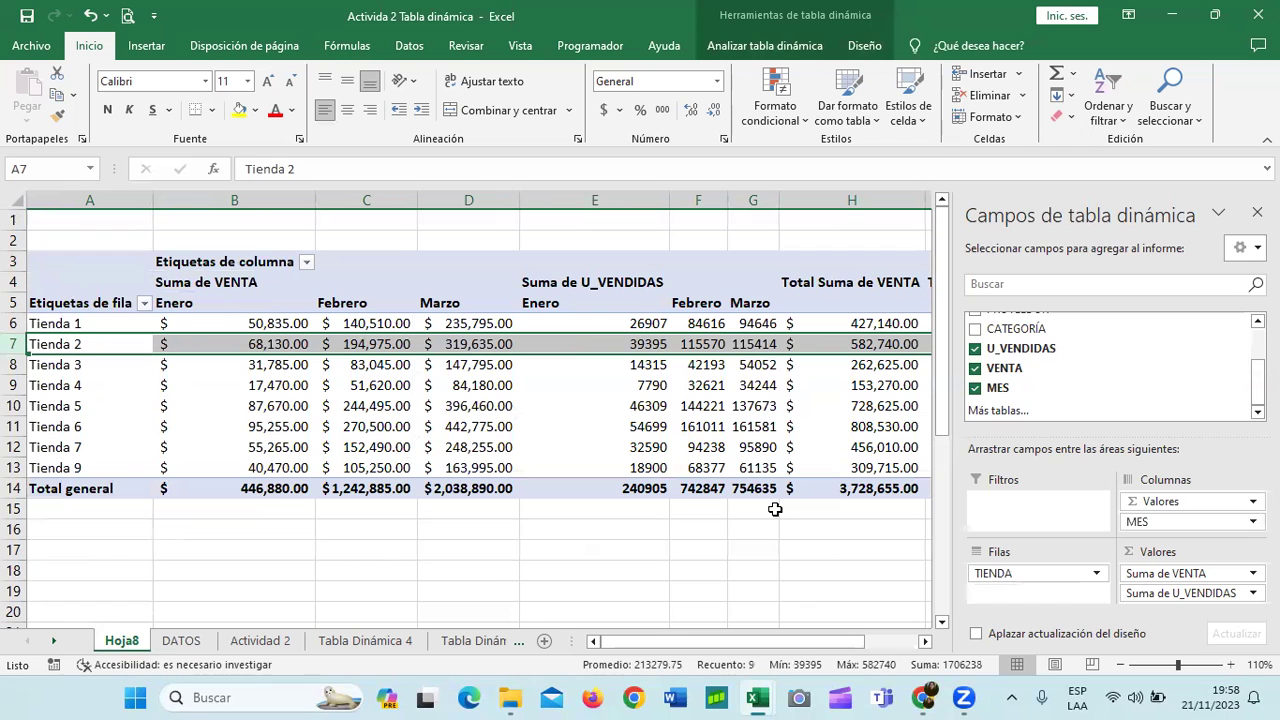
{"action": "scroll", "coordinate": [655, 569], "scroll_direction": "right", "scroll_amount": 3}
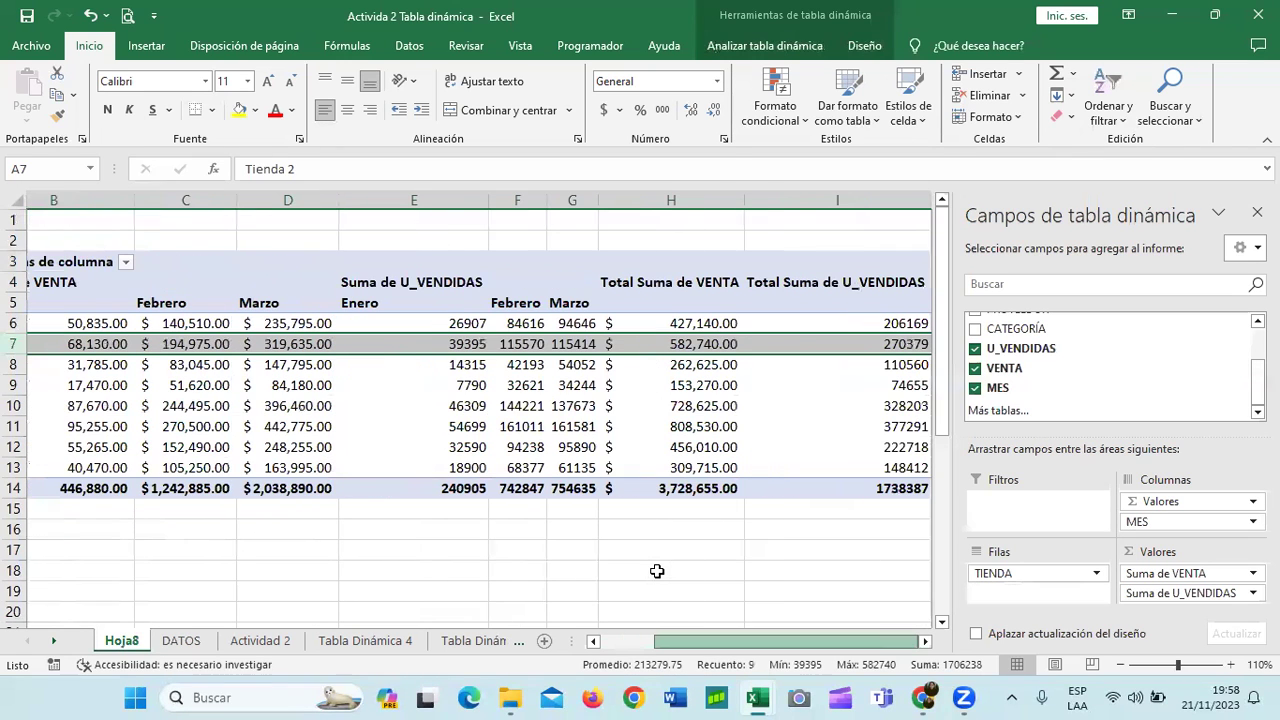
{"action": "scroll", "coordinate": [656, 571], "scroll_direction": "left", "scroll_amount": 3}
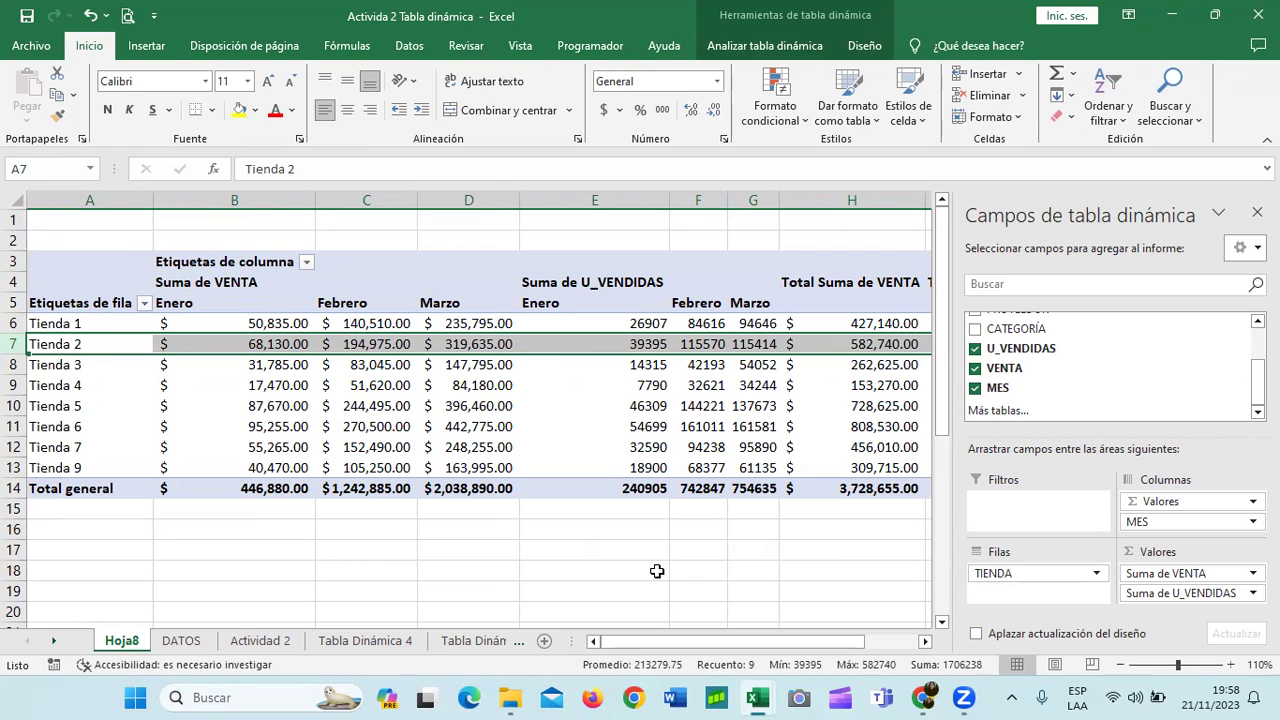
{"action": "left_click", "coordinate": [975, 389]}
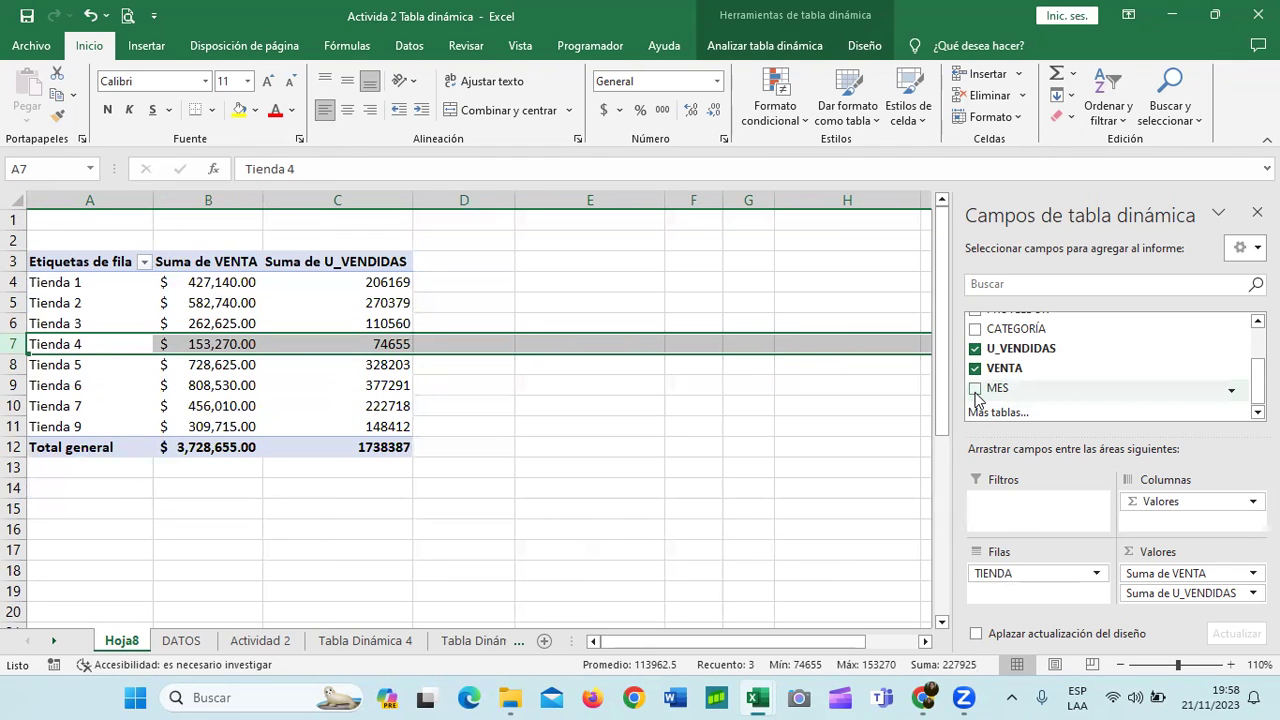
Try CATEGORÍA as a row field and as a column field, and take it out of the pivot table
{"action": "scroll", "coordinate": [1240, 391], "scroll_direction": "up", "scroll_amount": 2}
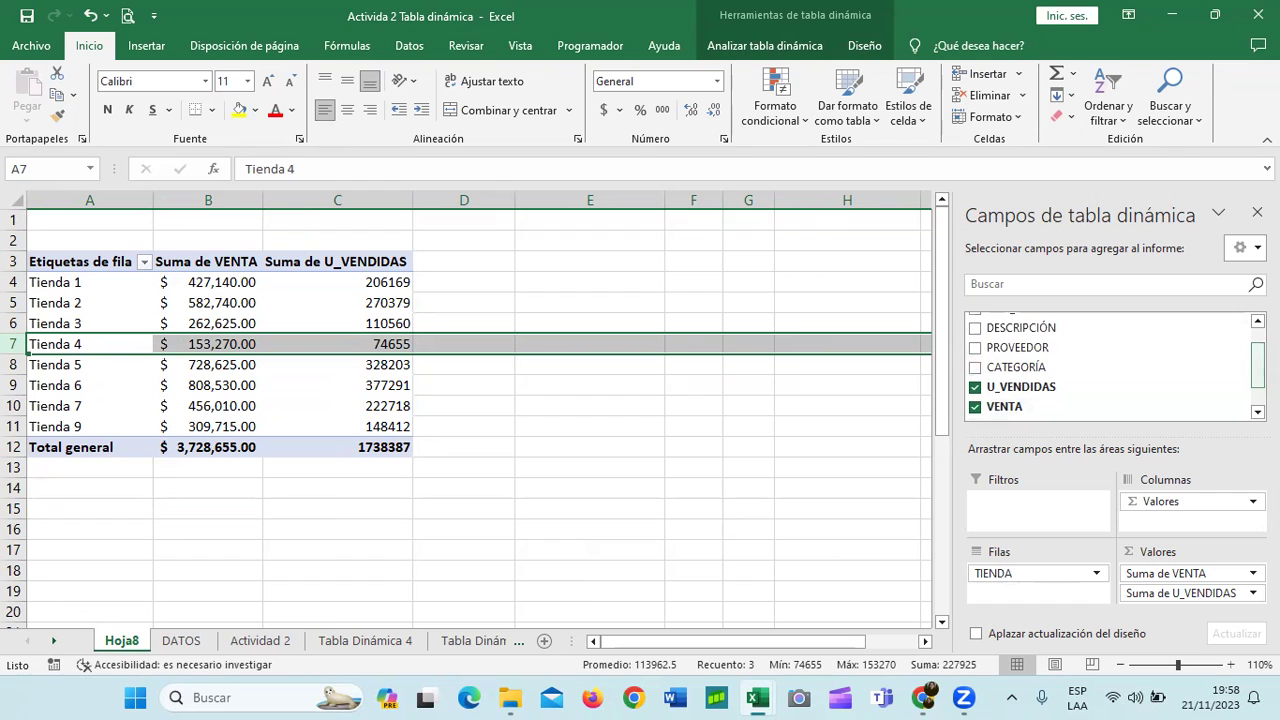
{"action": "left_click", "coordinate": [975, 368]}
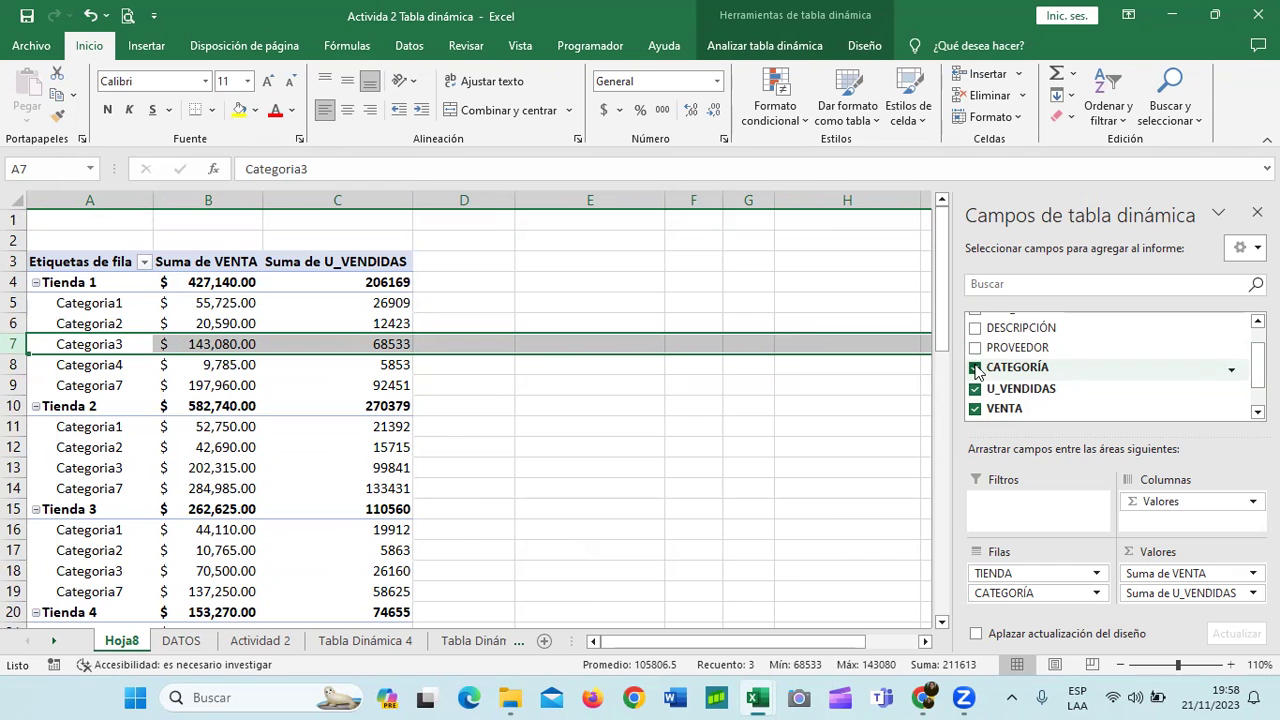
{"action": "left_click_drag", "start_coordinate": [1037, 593], "coordinate": [1150, 528]}
{"action": "scroll", "coordinate": [805, 588], "scroll_direction": "right", "scroll_amount": 5}
{"action": "scroll", "coordinate": [805, 588], "scroll_direction": "right", "scroll_amount": 3}
{"action": "scroll", "coordinate": [805, 588], "scroll_direction": "left", "scroll_amount": 10}
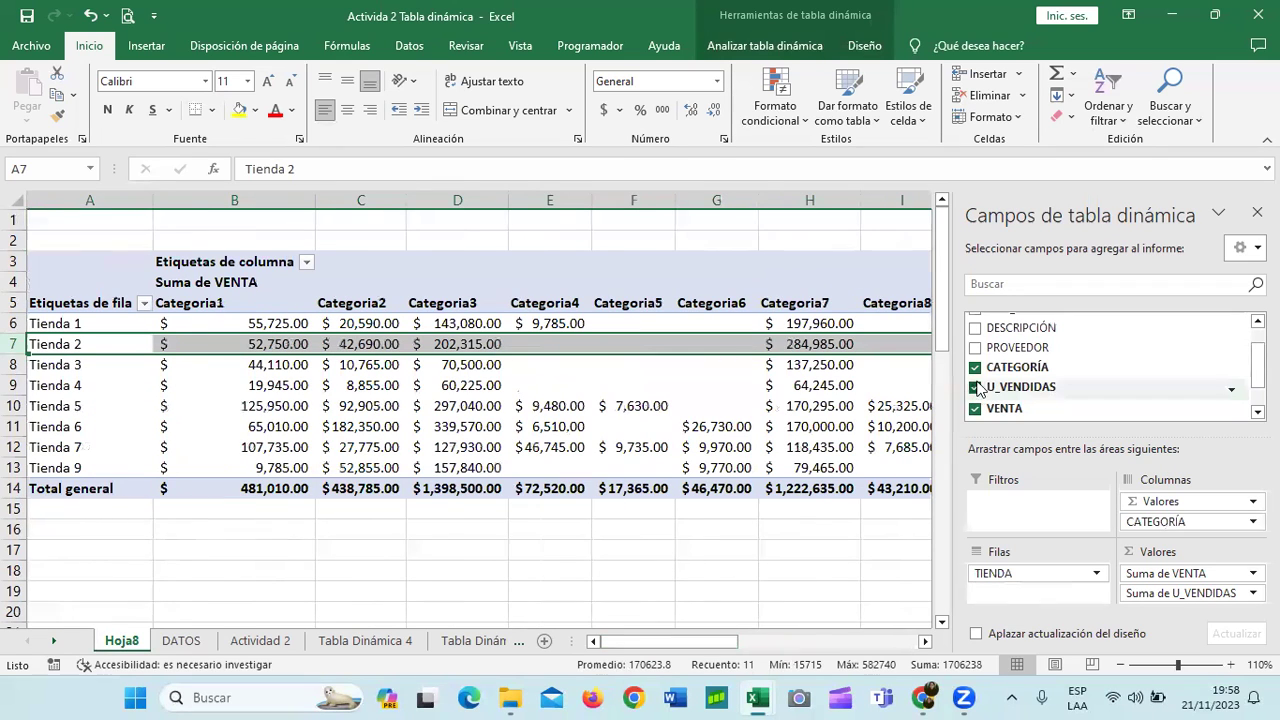
{"action": "left_click", "coordinate": [976, 368]}
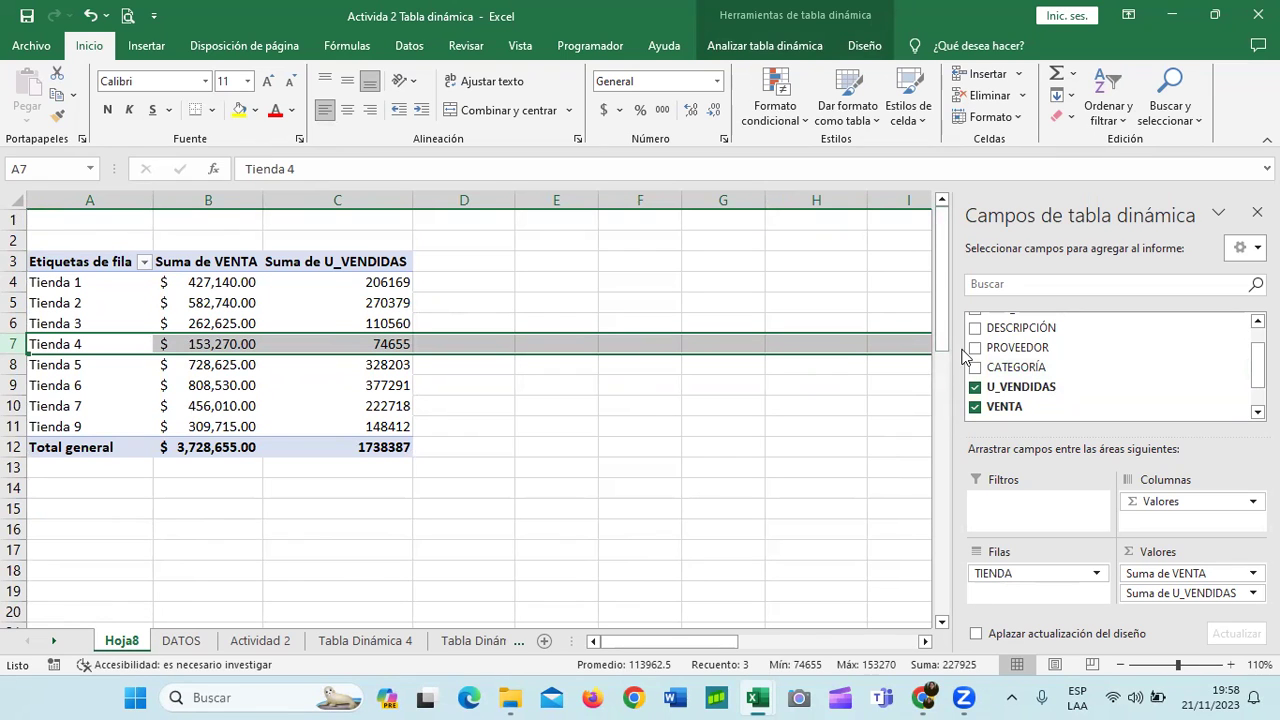
Try DESCRIPCIÓN as a row field and as a counted value, and remove it from the pivot table
{"action": "scroll", "coordinate": [1014, 365], "scroll_direction": "up", "scroll_amount": 2}
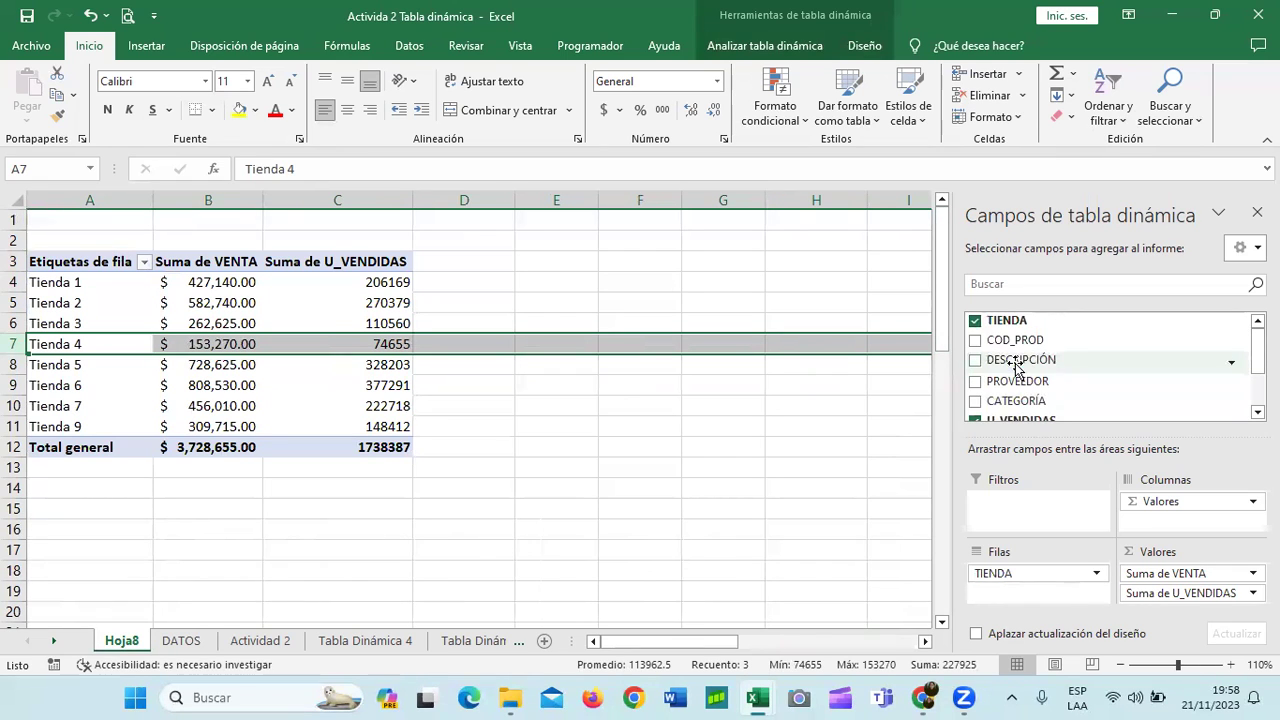
{"action": "left_click", "coordinate": [975, 361]}
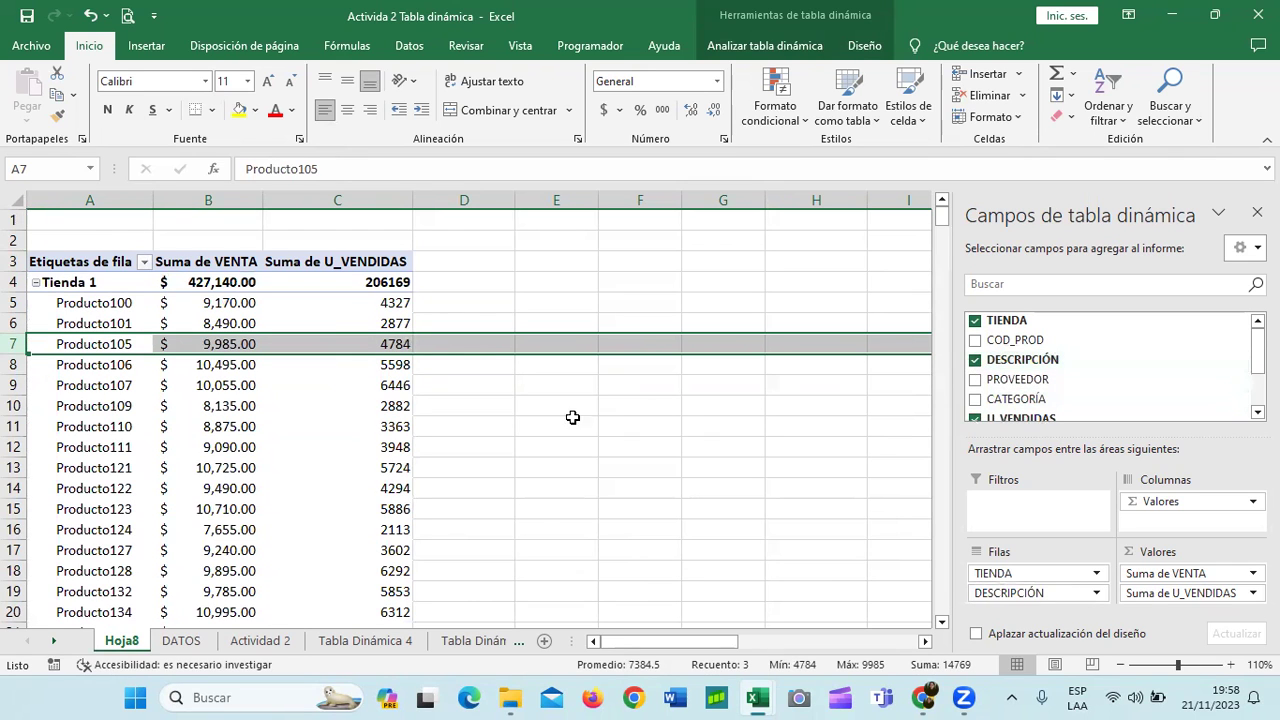
{"action": "scroll", "coordinate": [575, 417], "scroll_direction": "down", "scroll_amount": 5}
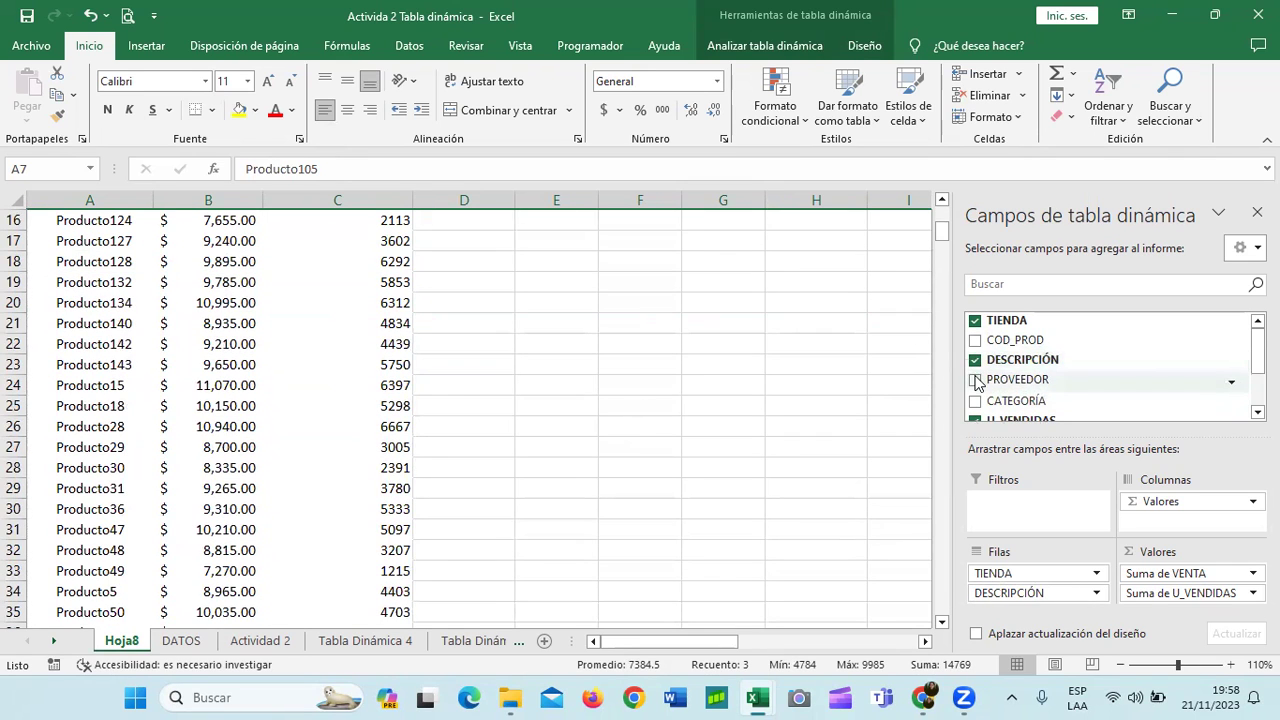
{"action": "left_click_drag", "start_coordinate": [1052, 598], "coordinate": [1180, 600]}
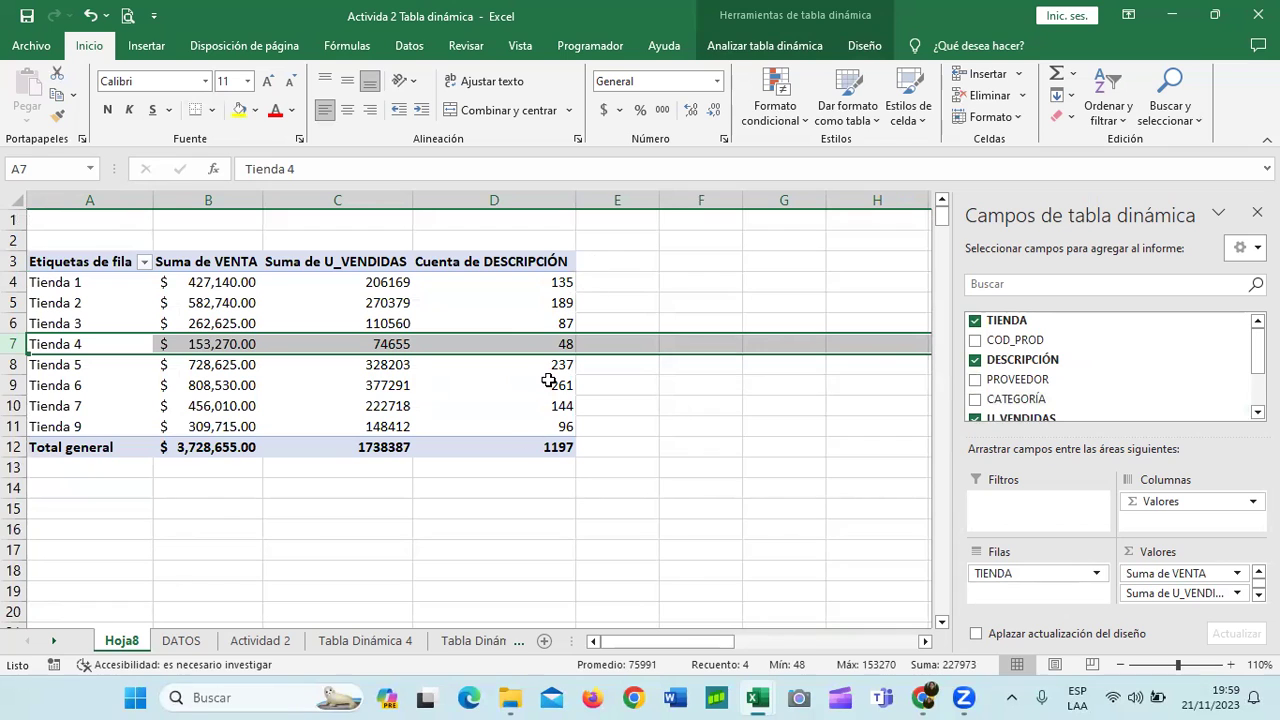
{"action": "left_click", "coordinate": [975, 360]}
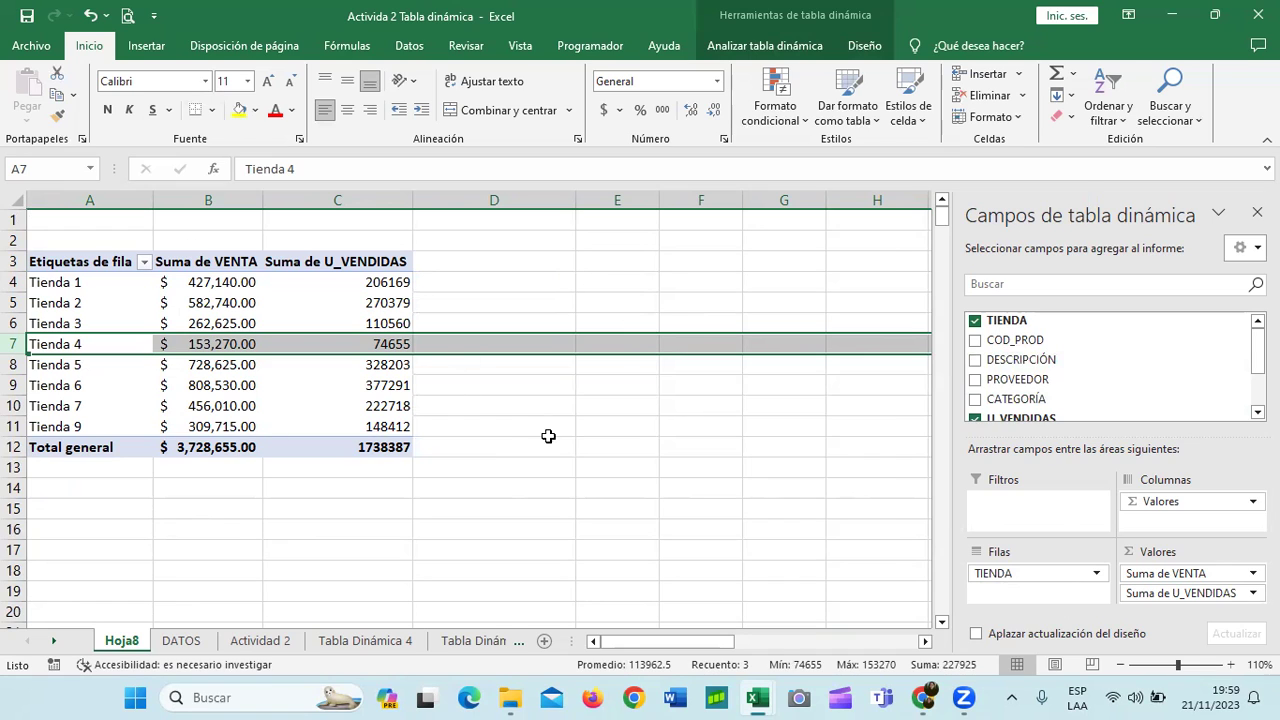
{"action": "left_click", "coordinate": [546, 482]}
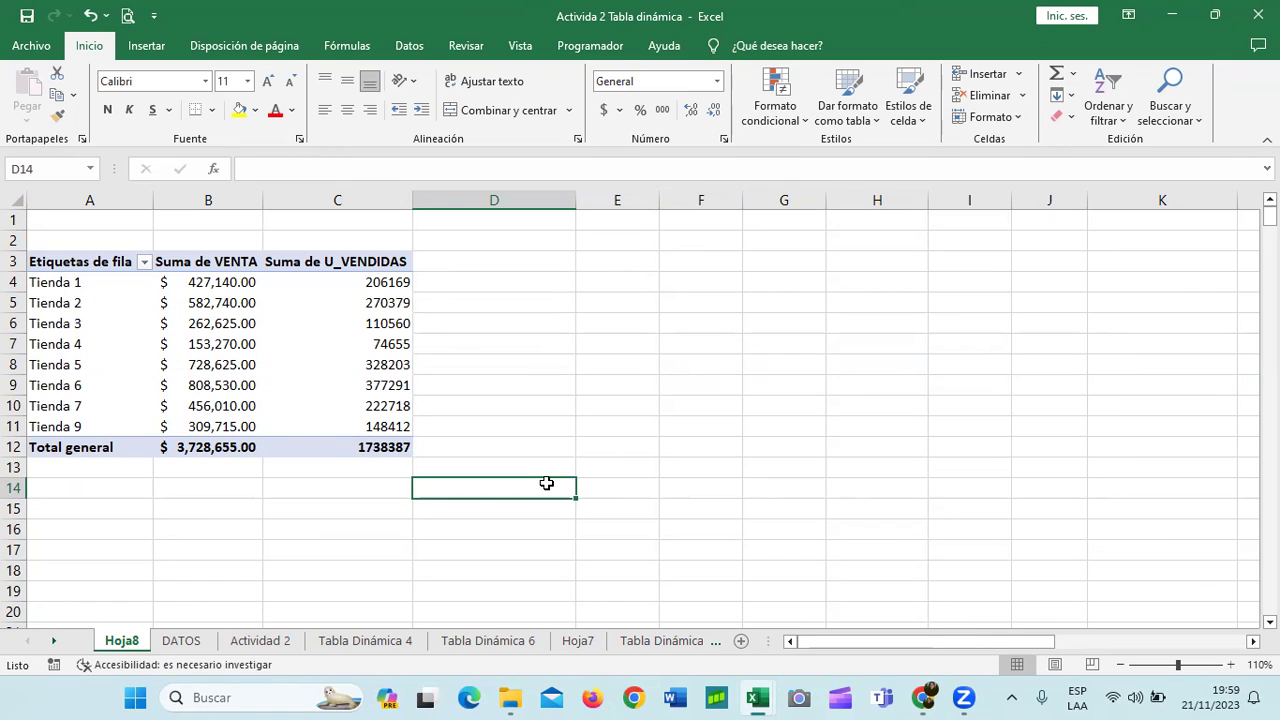
{"action": "left_click", "coordinate": [486, 278]}
{"action": "key", "text": "Left"}
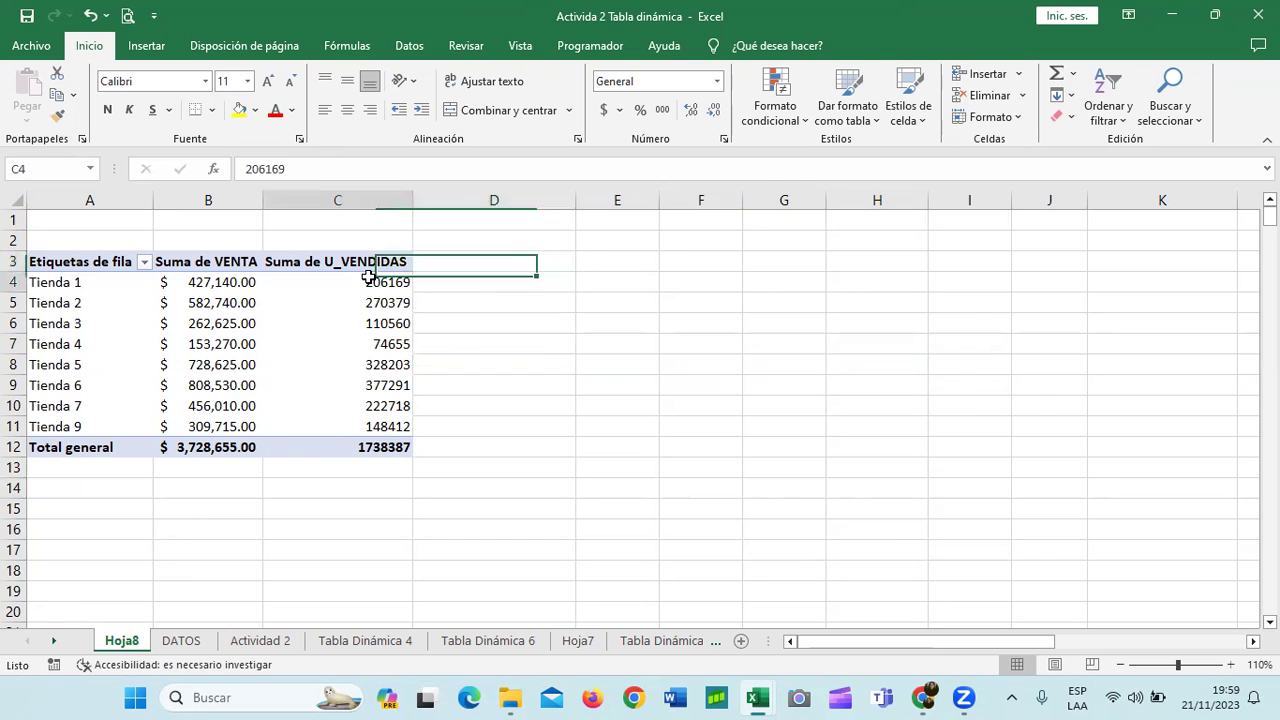
{"action": "left_click", "coordinate": [181, 640]}
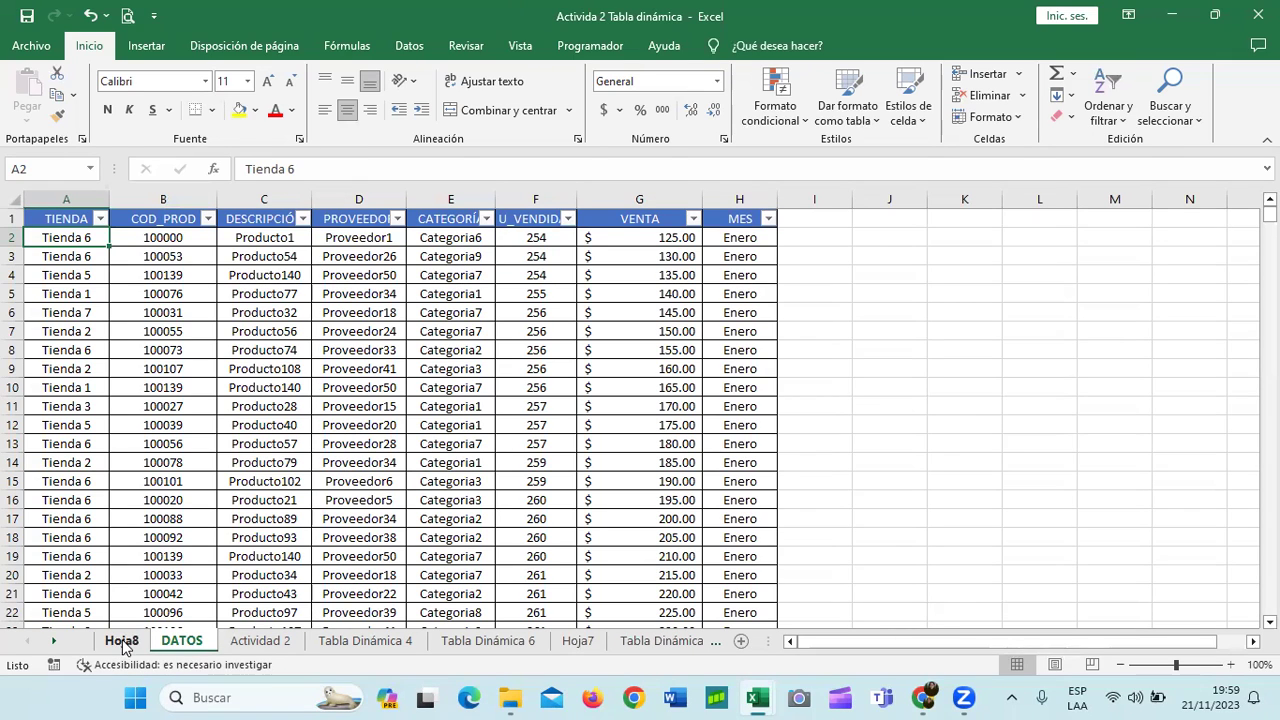
{"action": "left_click", "coordinate": [126, 642]}
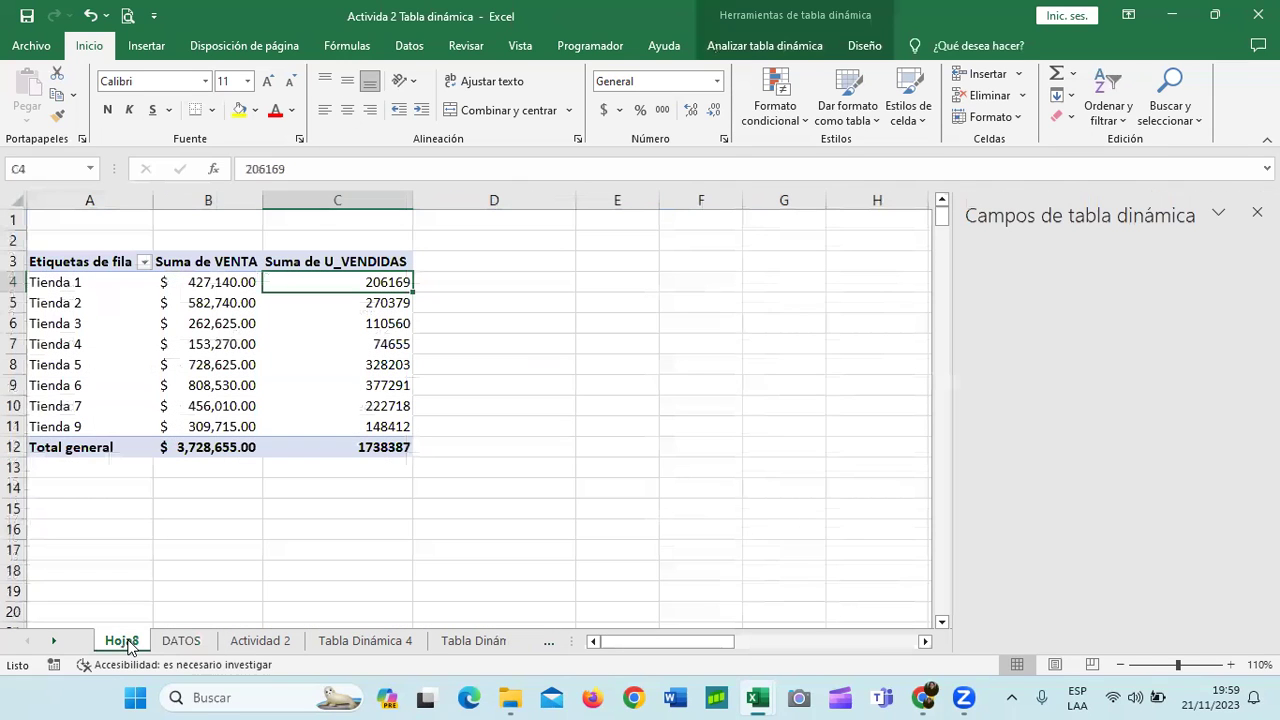
Try PROVEEDOR as a row field and as a column field, and remove it from the pivot table
{"action": "left_click", "coordinate": [343, 338]}
{"action": "left_click", "coordinate": [975, 381]}
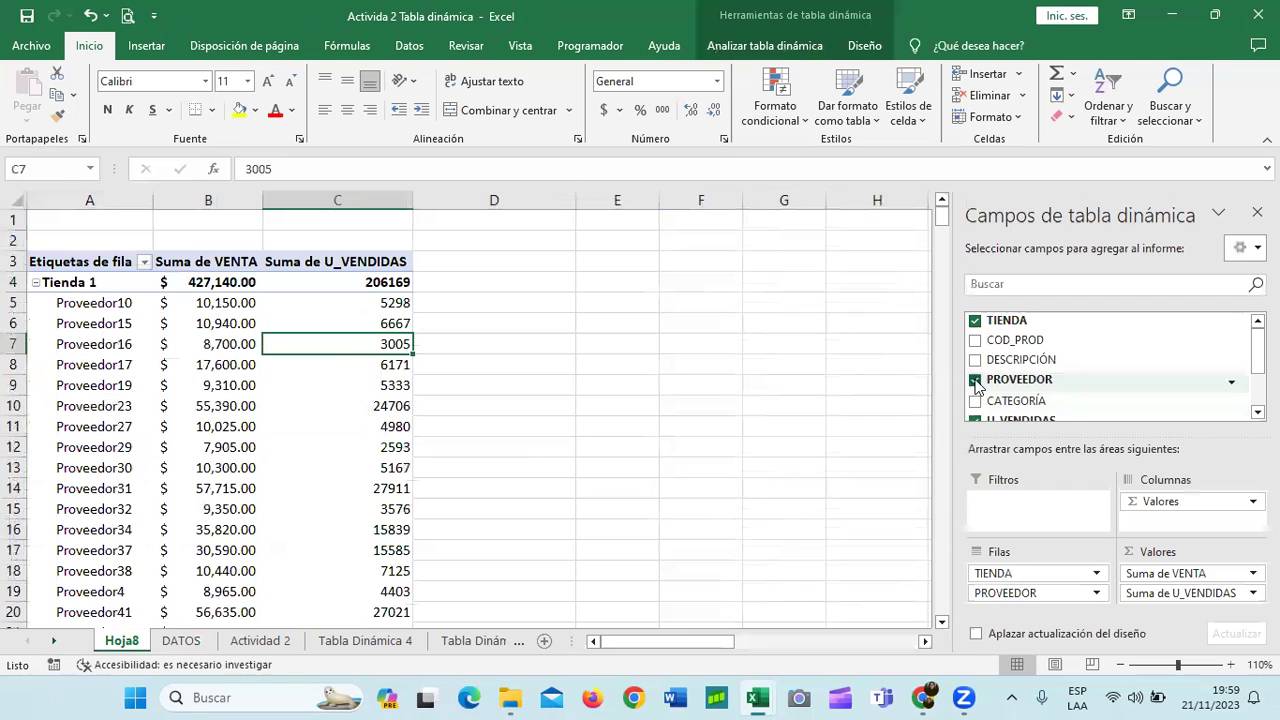
{"action": "left_click_drag", "start_coordinate": [1034, 592], "coordinate": [1157, 525]}
{"action": "scroll", "coordinate": [805, 564], "scroll_direction": "right", "scroll_amount": 10}
{"action": "scroll", "coordinate": [805, 564], "scroll_direction": "left", "scroll_amount": 10}
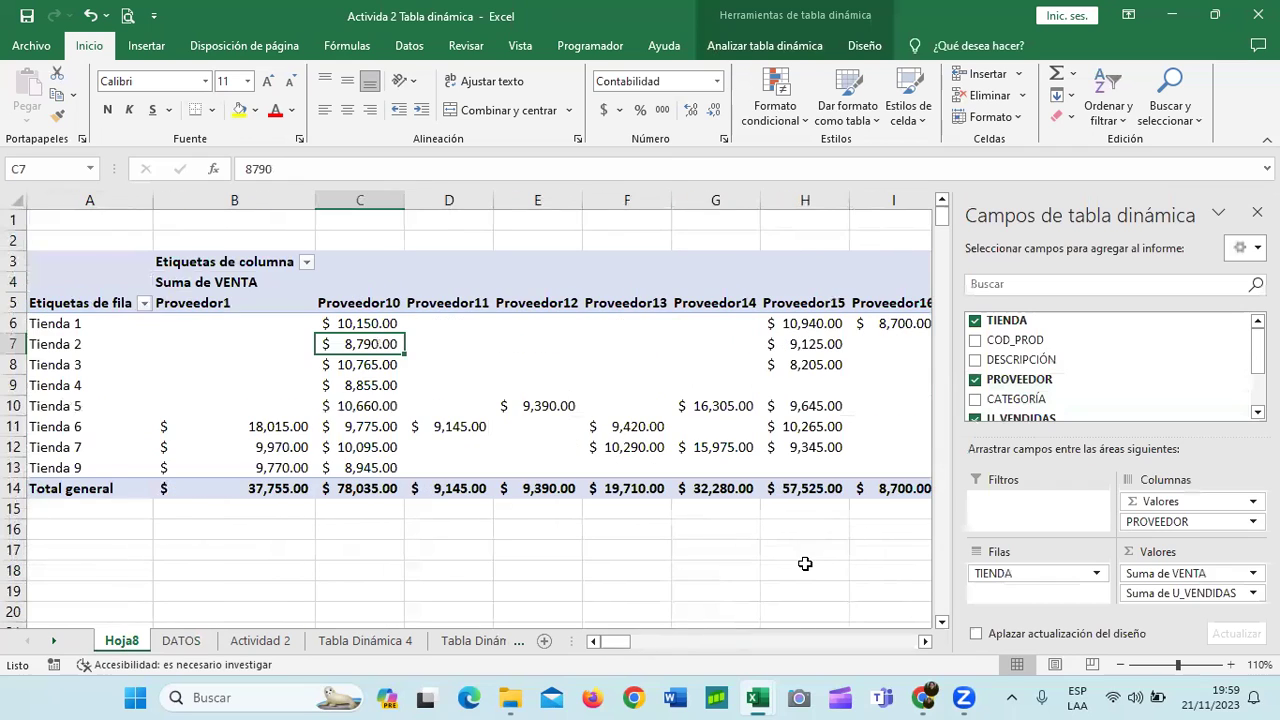
{"action": "left_click", "coordinate": [974, 381]}
Select a Suma de U_VENDIDAS value in the pivot table and show the pivot table analysis tools
{"action": "left_click", "coordinate": [622, 378]}
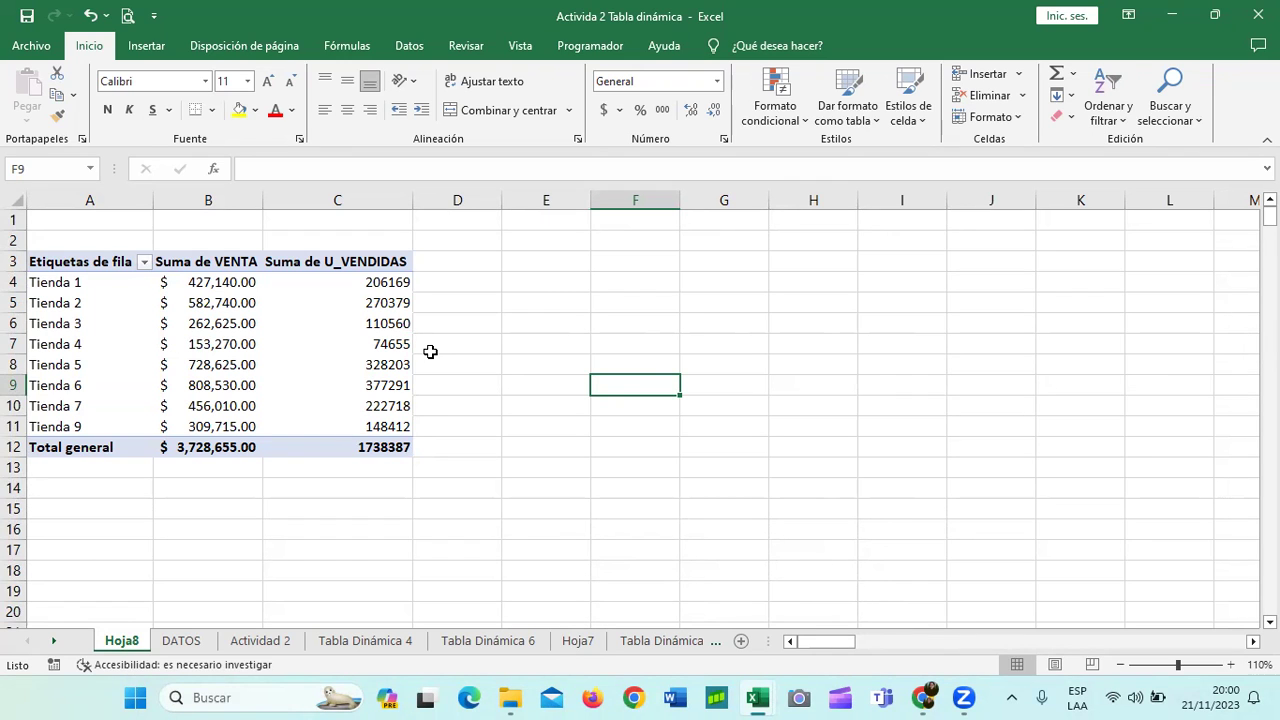
{"action": "left_click", "coordinate": [375, 320]}
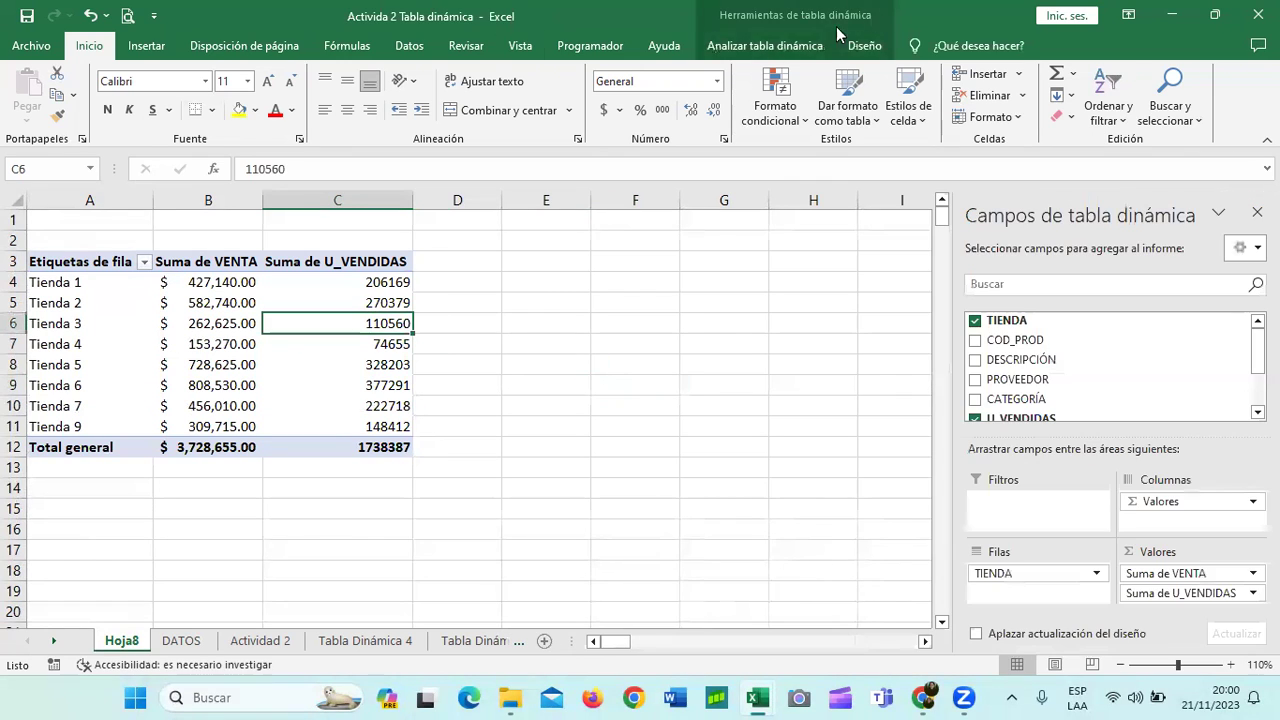
{"action": "left_click", "coordinate": [765, 46]}
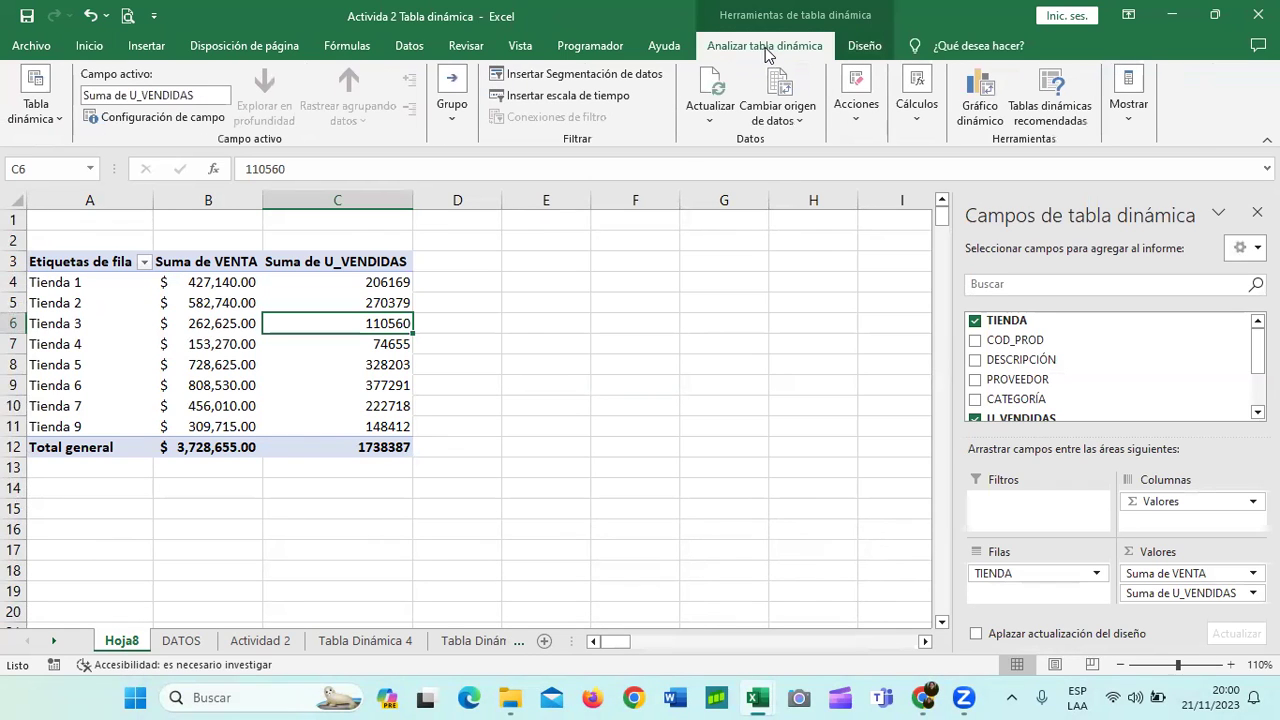